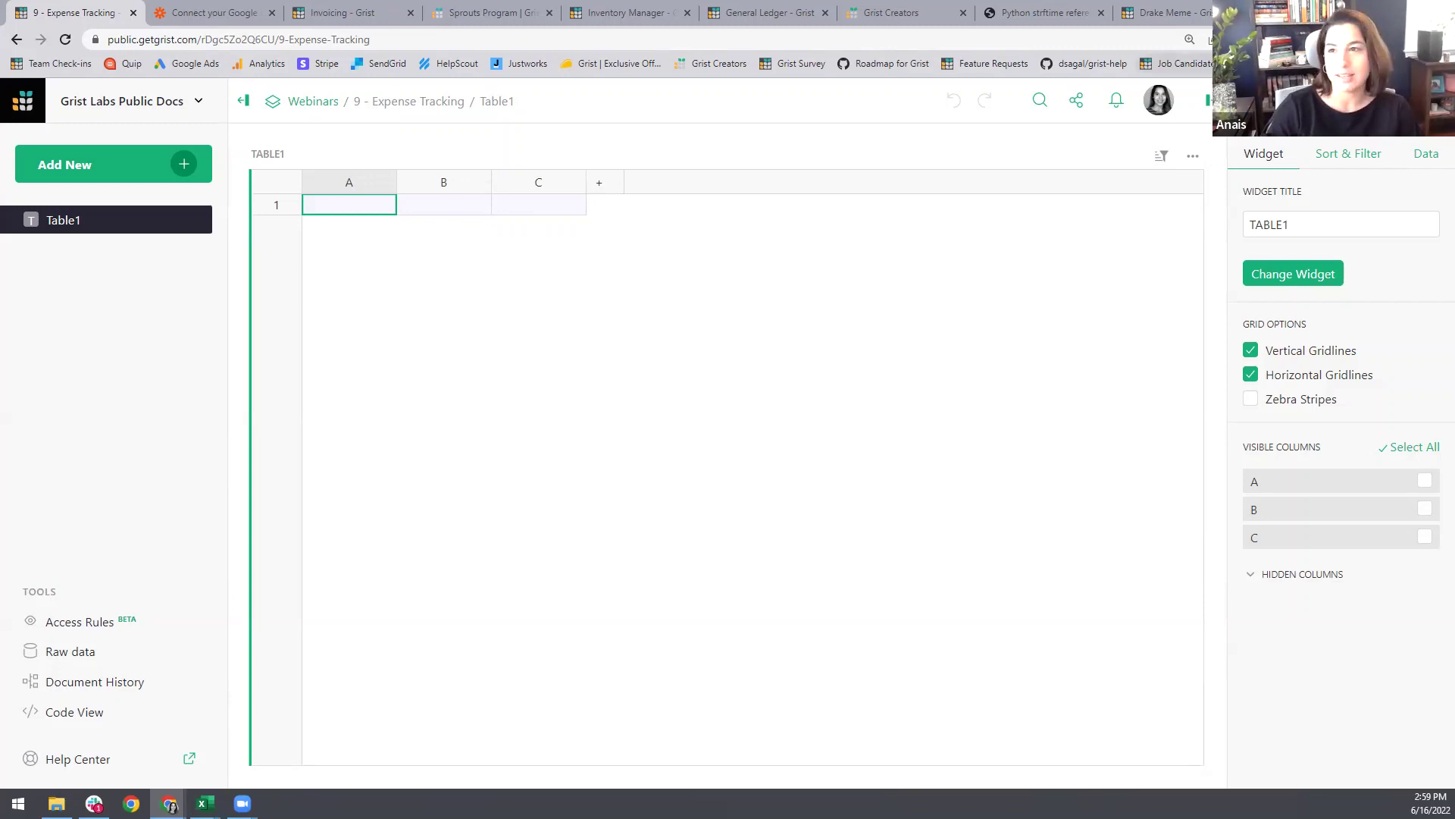
Step: Switch to the Drake Meme document and show the Bernie background with its 'FOR DARK MODE IN GRIST' caption
{"action": "left_click", "coordinate": [1199, 7]}
{"action": "left_click", "coordinate": [323, 213]}
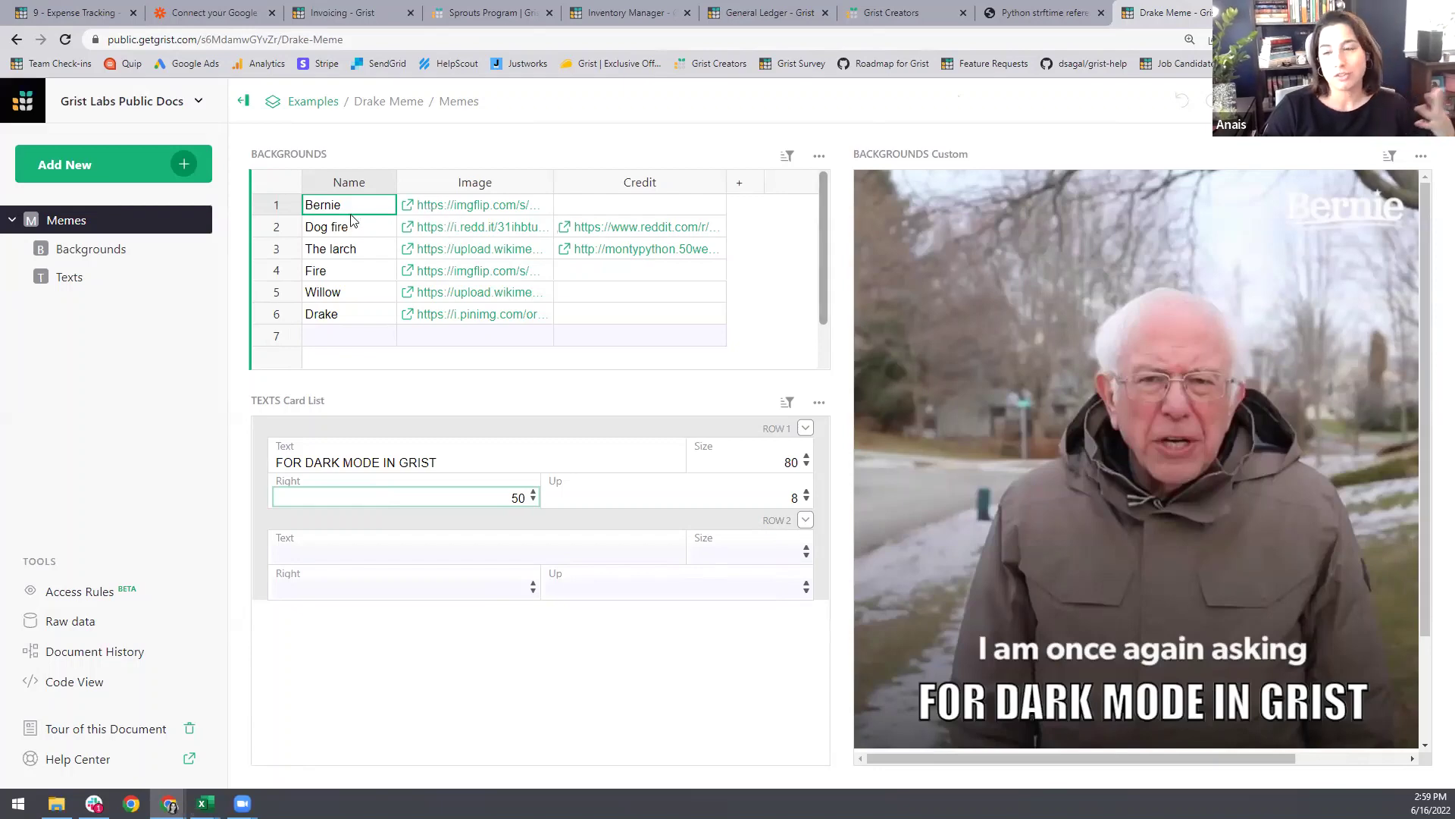
Step: Try larger caption size and Right offset, reset to 80 and 50, view the Drake meme, then return to Expense Tracking
{"action": "left_click", "coordinate": [807, 458]}
{"action": "left_click", "coordinate": [807, 458]}
{"action": "left_click", "coordinate": [806, 465]}
{"action": "left_click", "coordinate": [806, 465]}
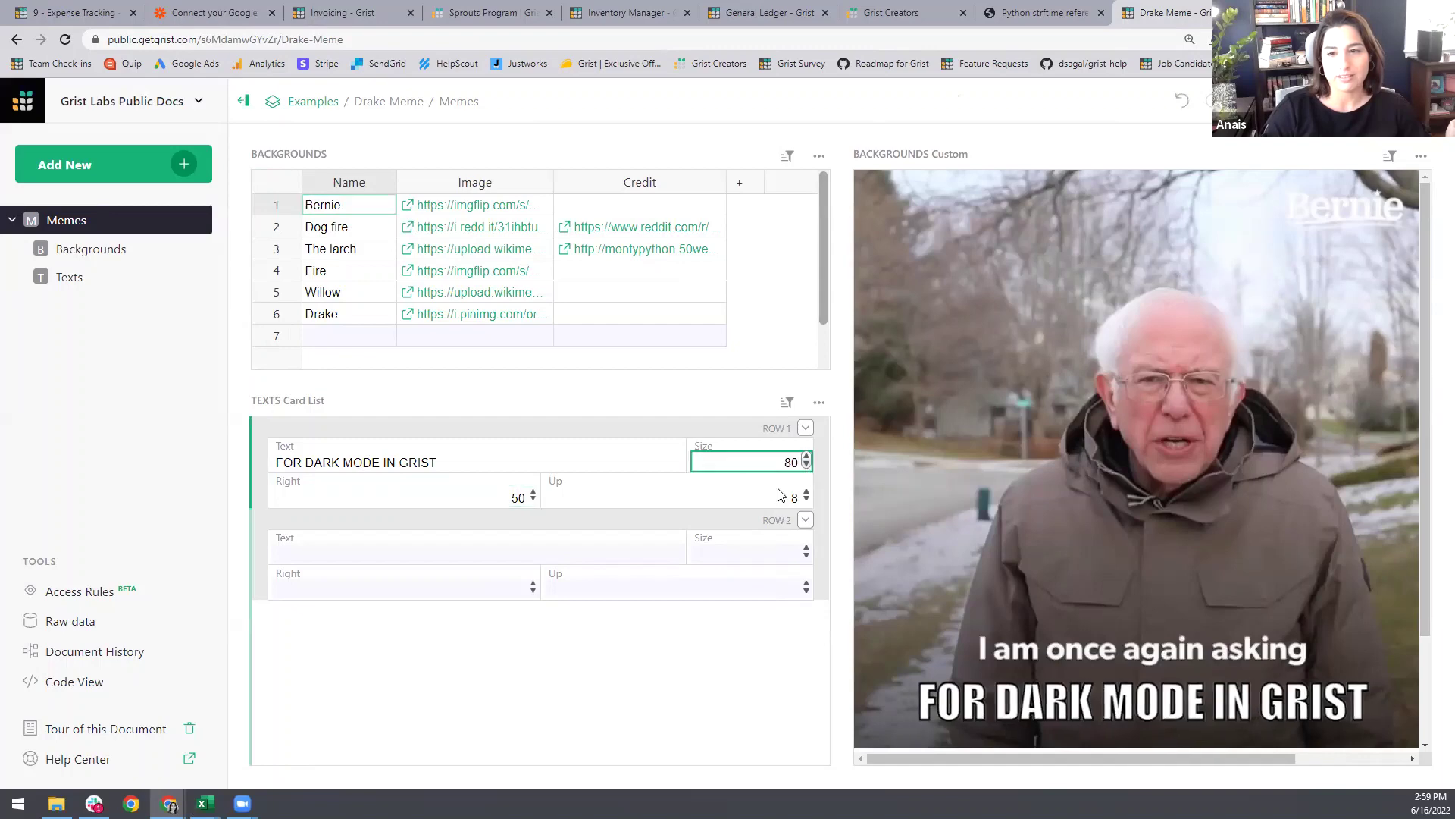
{"action": "left_click", "coordinate": [533, 492]}
{"action": "left_click", "coordinate": [533, 492]}
{"action": "left_click", "coordinate": [534, 501]}
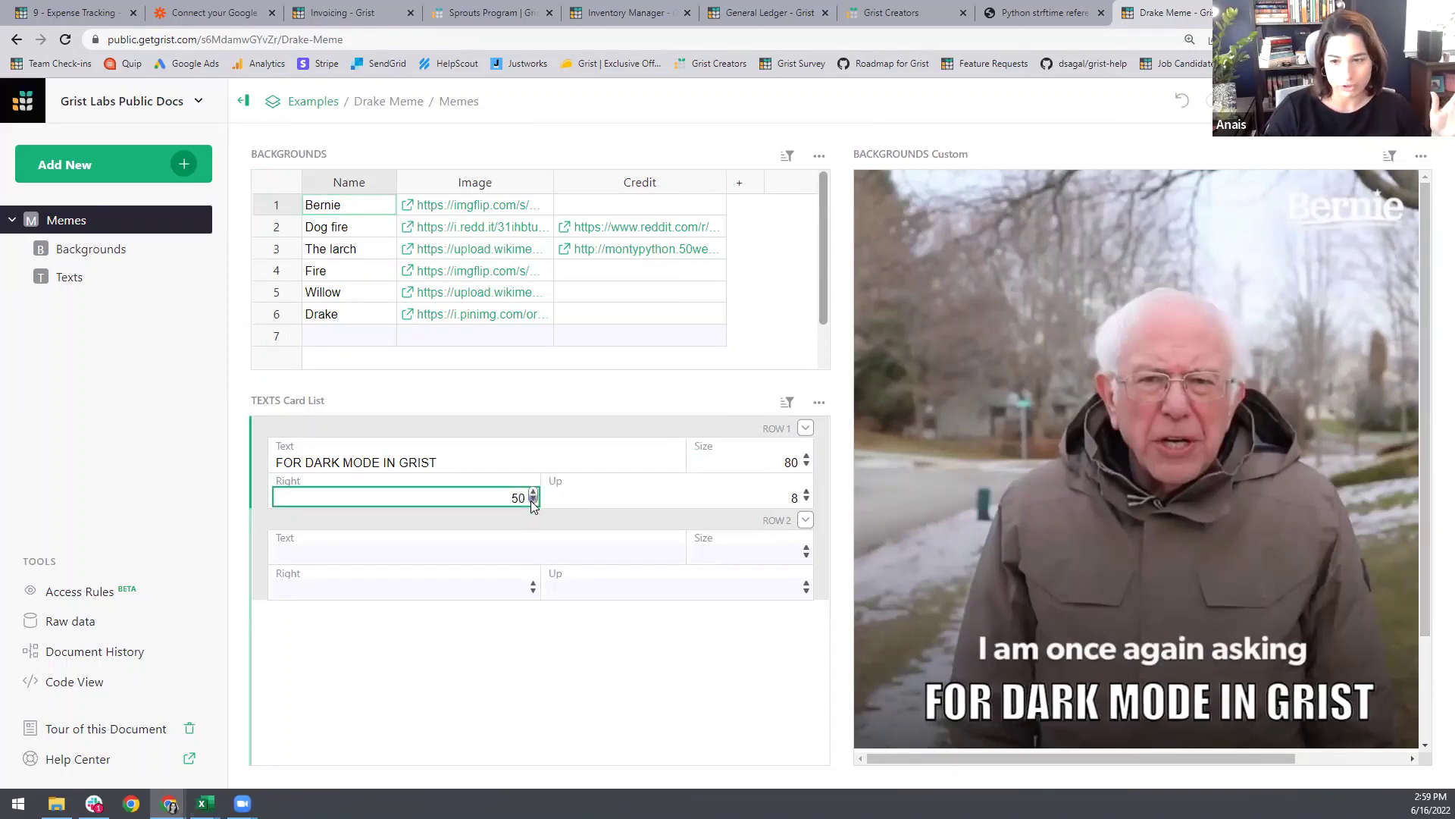
{"action": "left_click", "coordinate": [533, 501]}
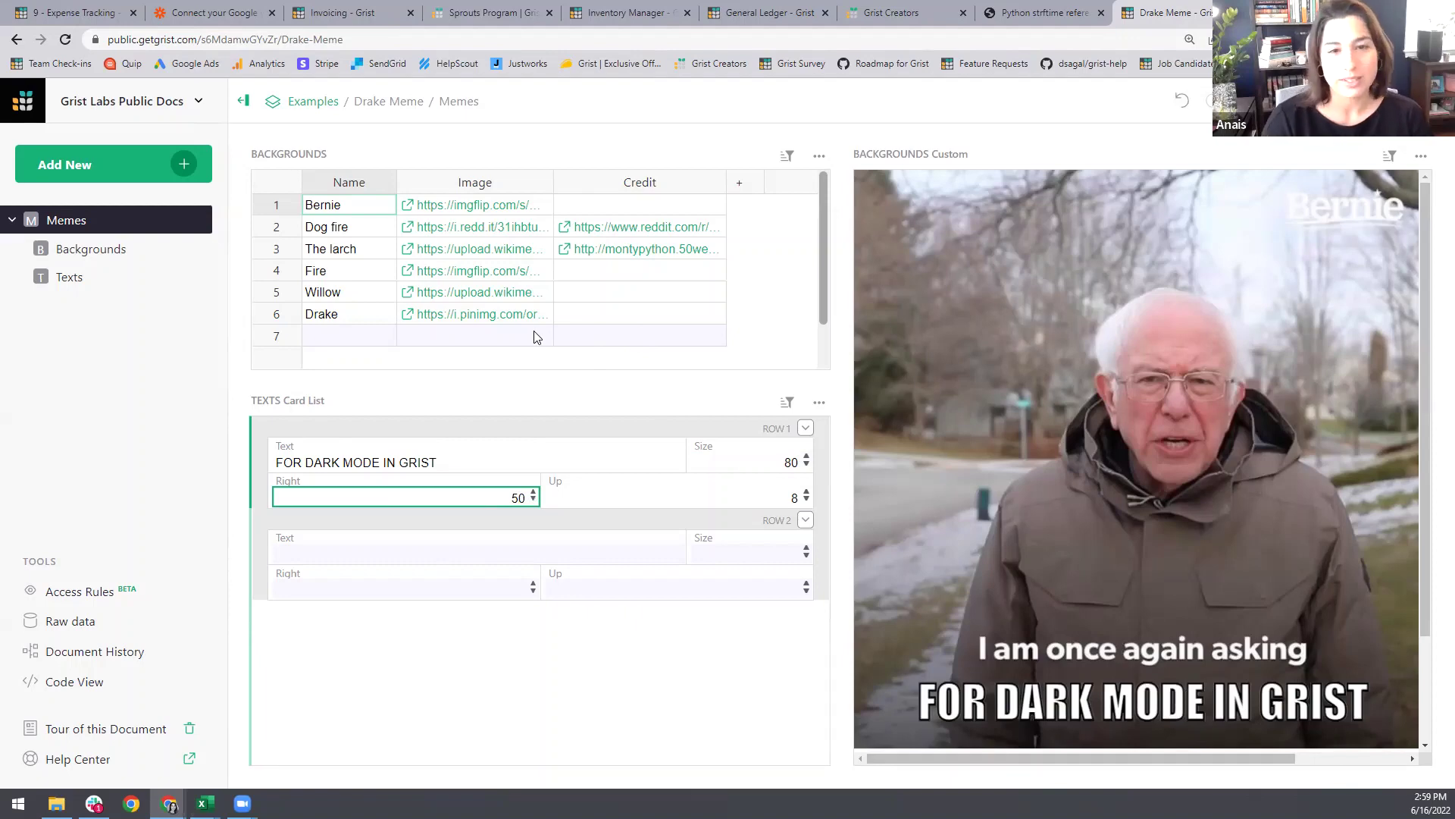
{"action": "left_click", "coordinate": [360, 313]}
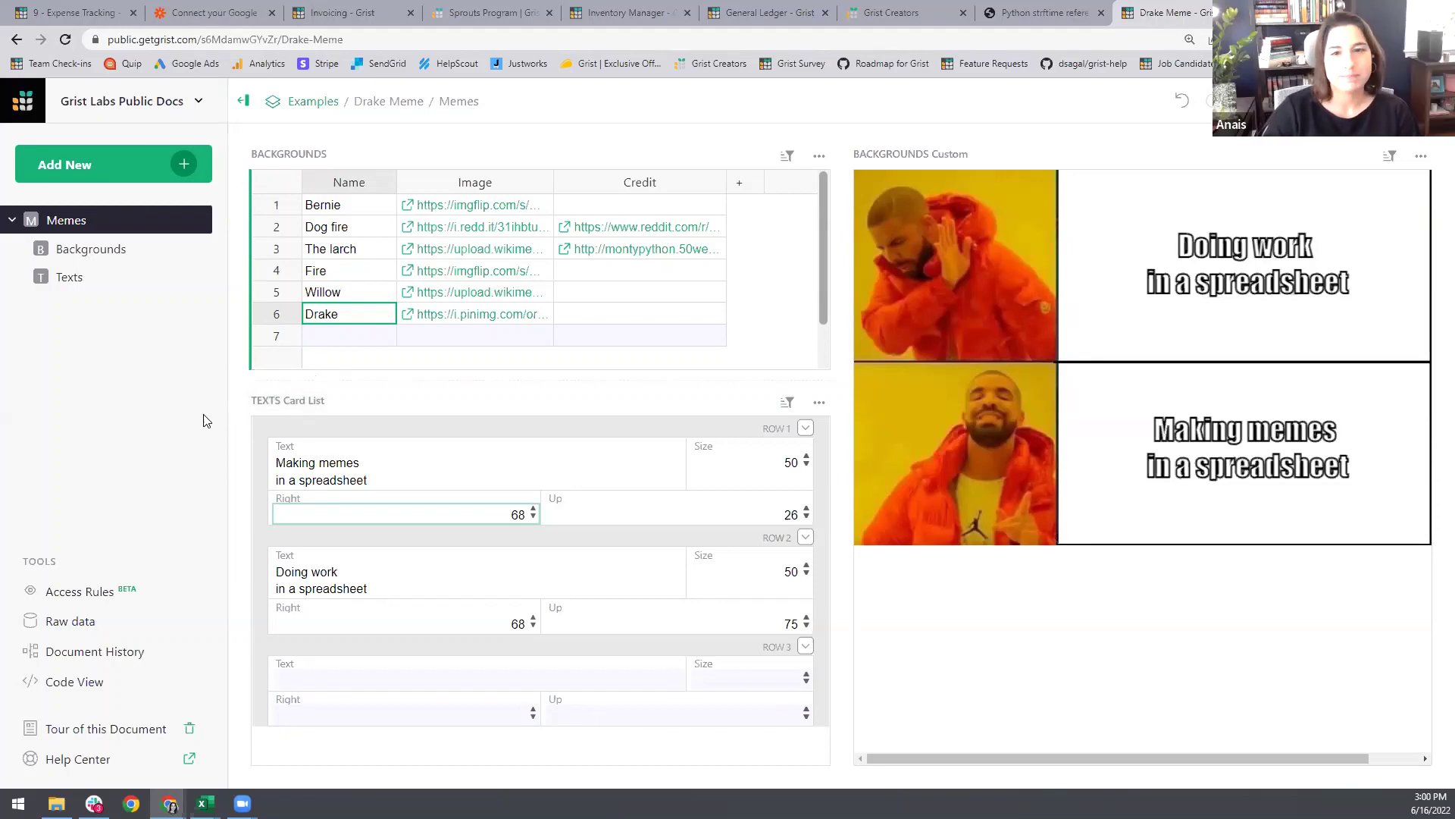
{"action": "left_click", "coordinate": [85, 11]}
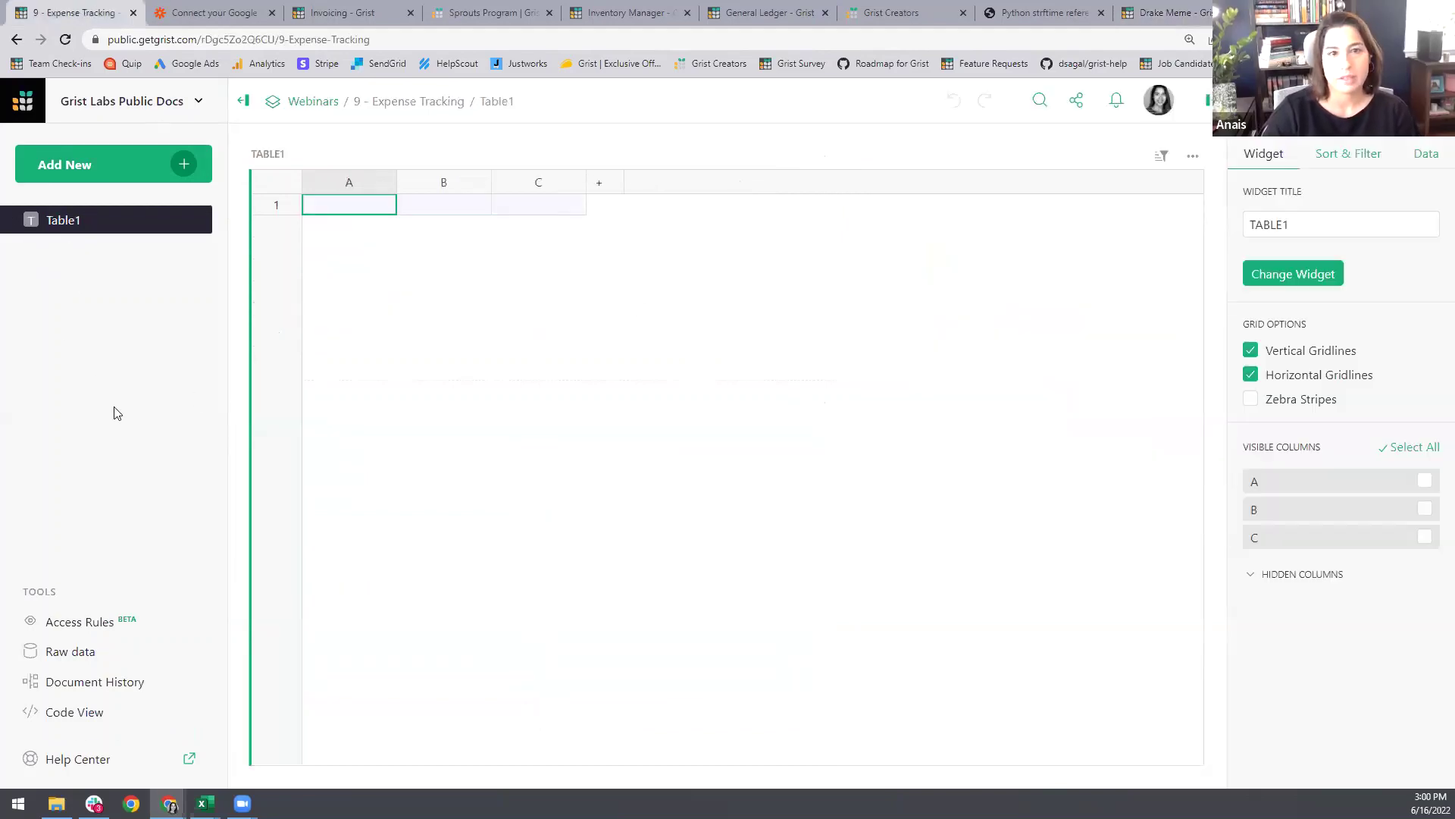
{"action": "left_click", "coordinate": [1163, 12]}
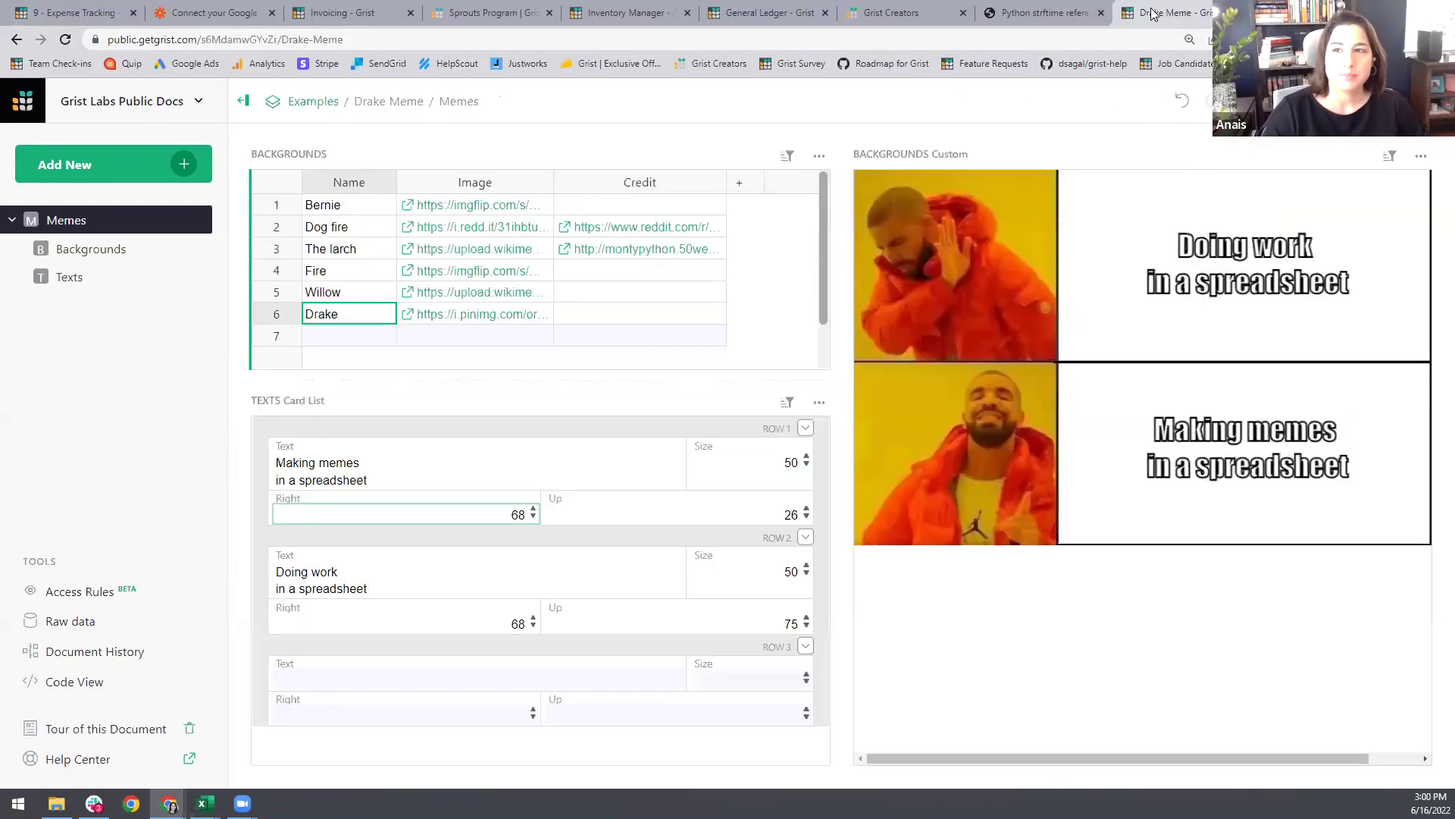
{"action": "left_click", "coordinate": [370, 213]}
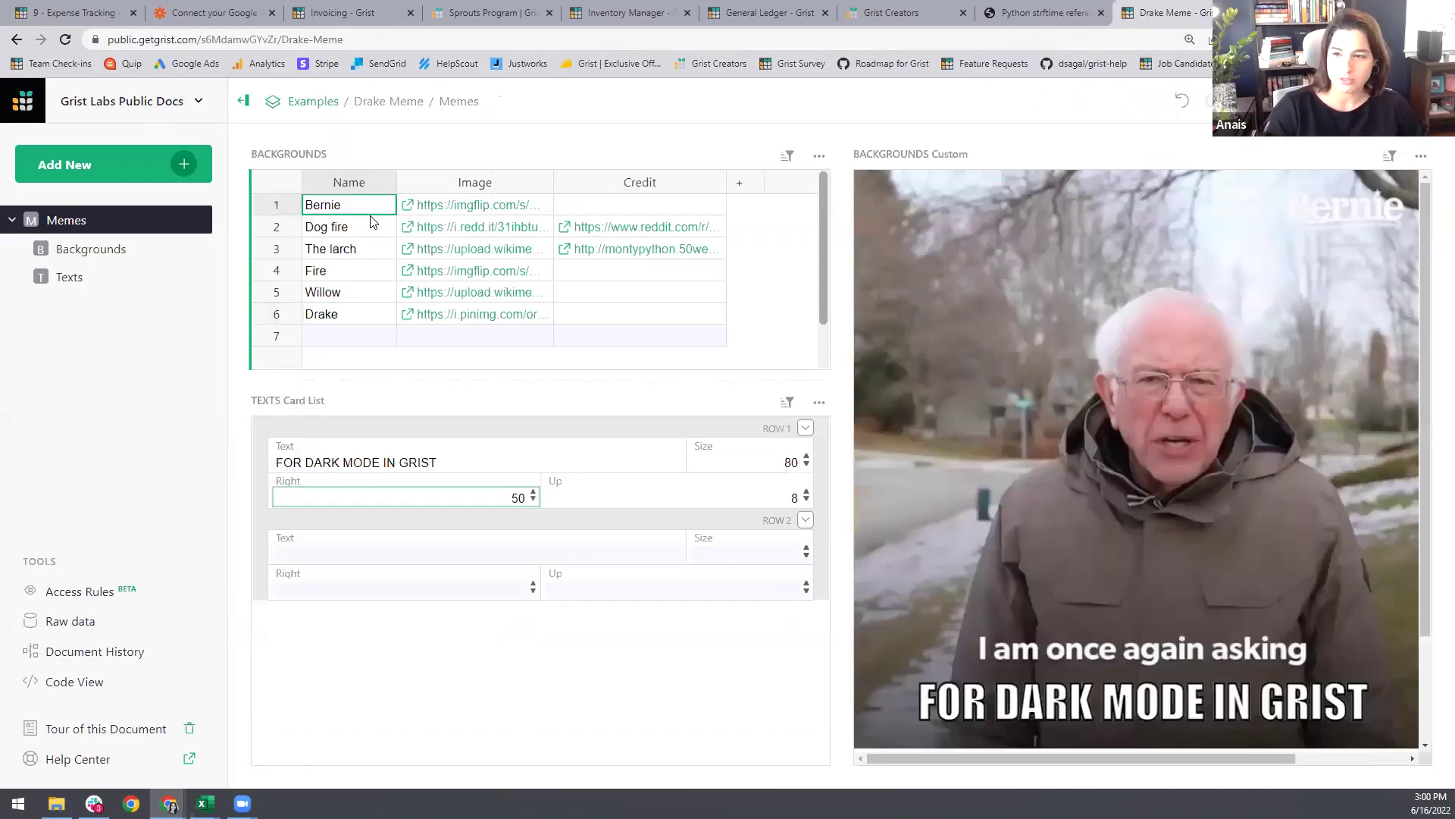
{"action": "key", "text": "Down"}
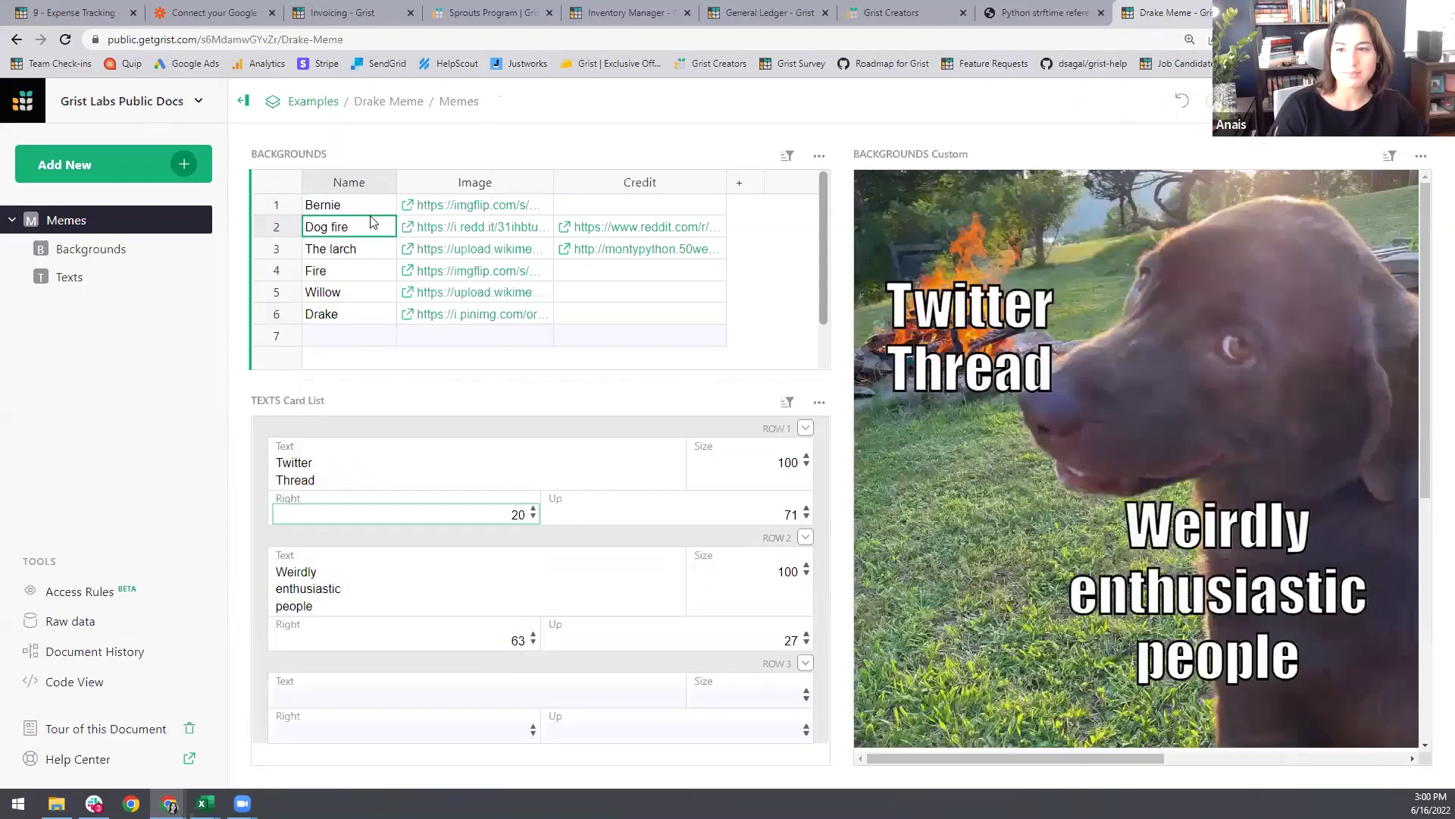
{"action": "key", "text": "Down"}
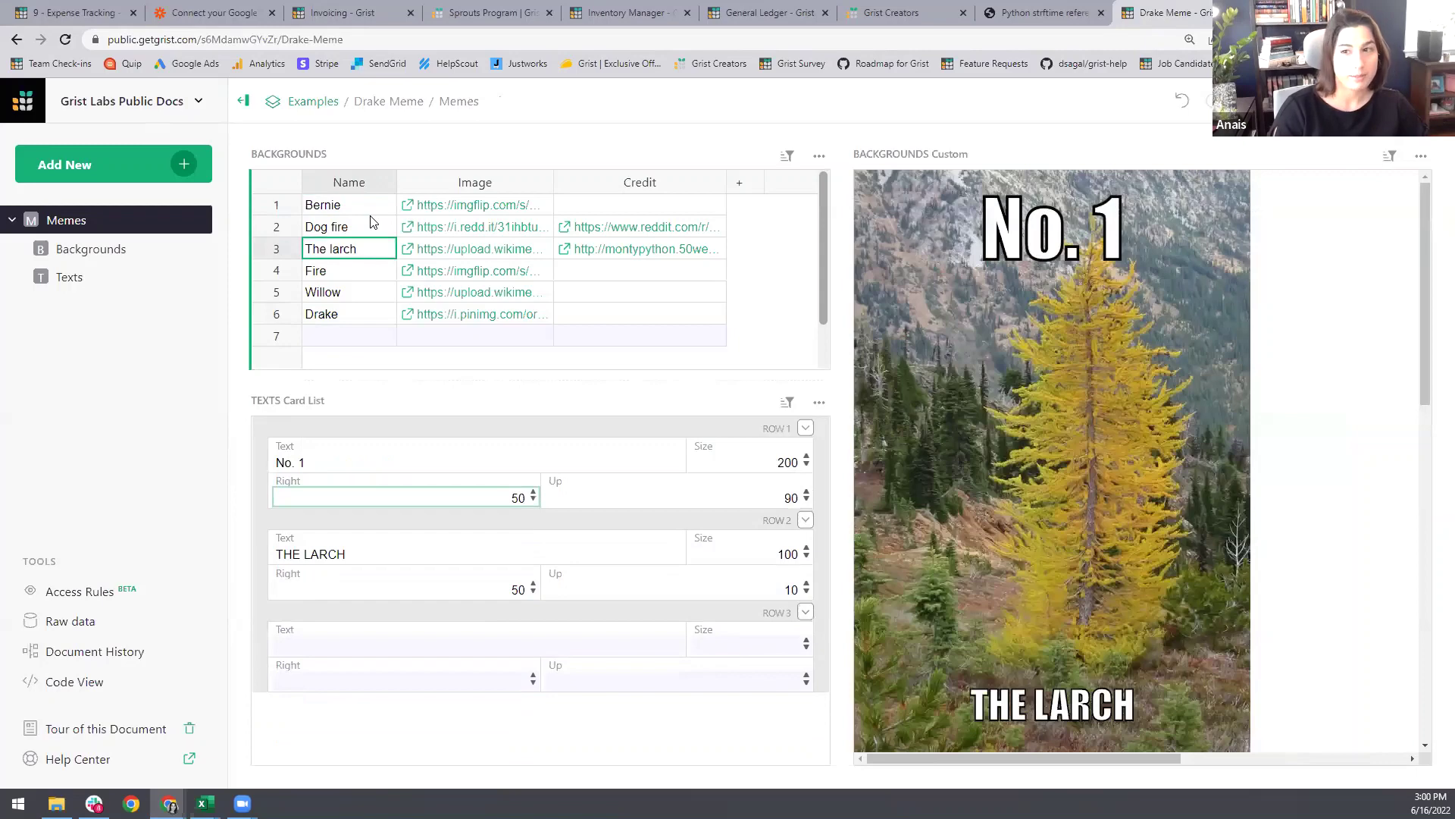
{"action": "key", "text": "Down"}
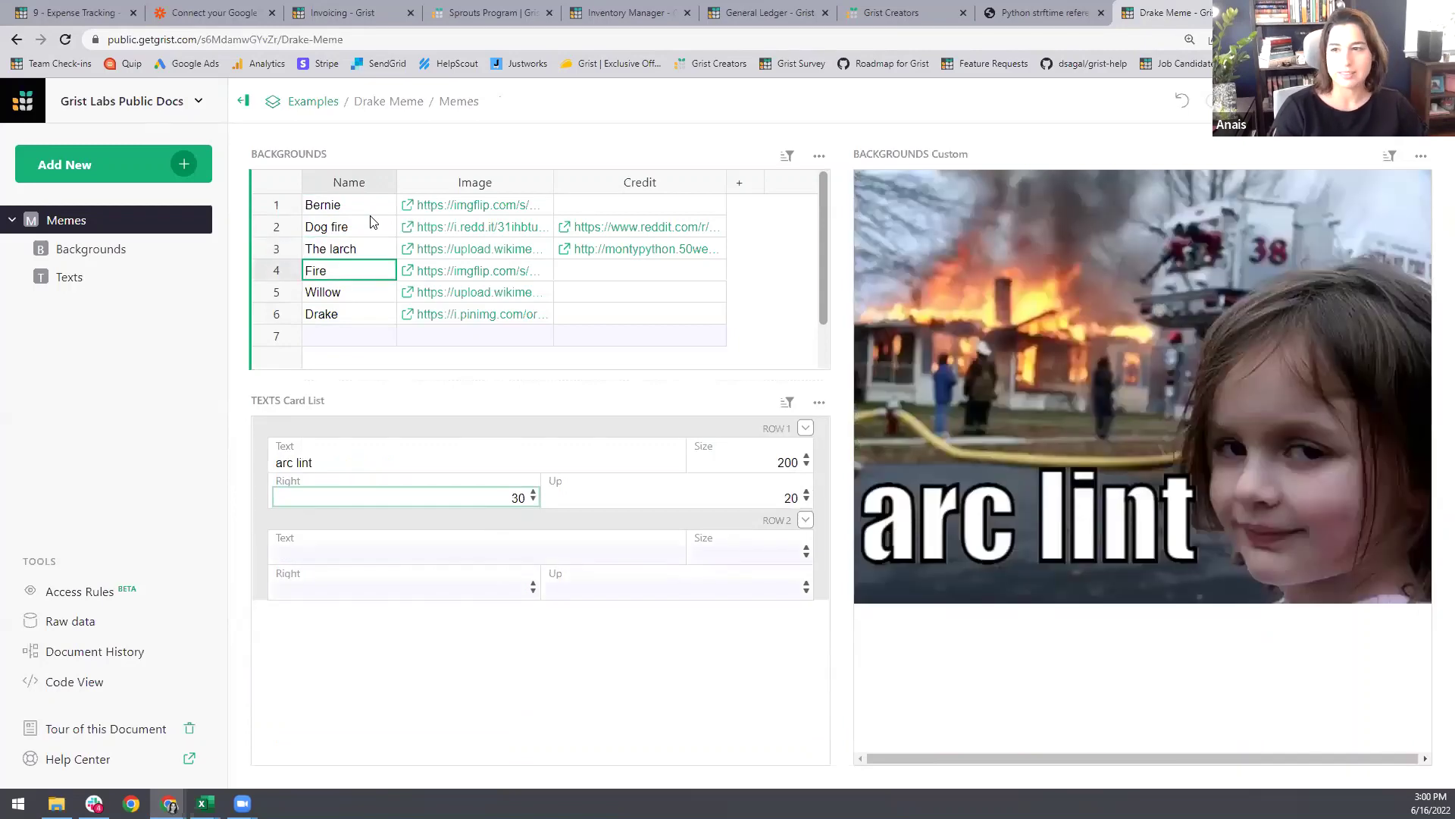
{"action": "key", "text": "Down"}
{"action": "key", "text": "Down"}
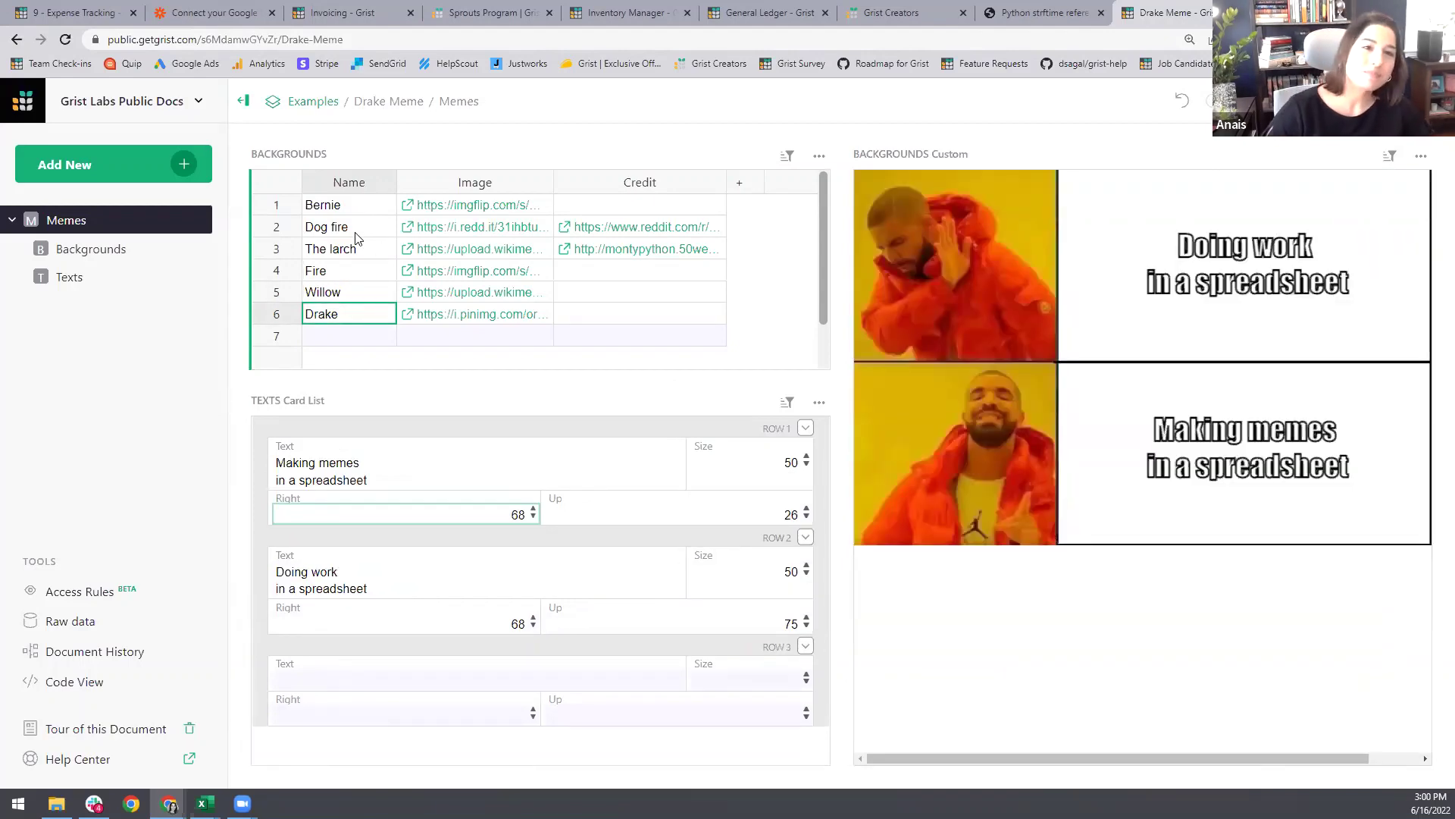
{"action": "left_click", "coordinate": [76, 14]}
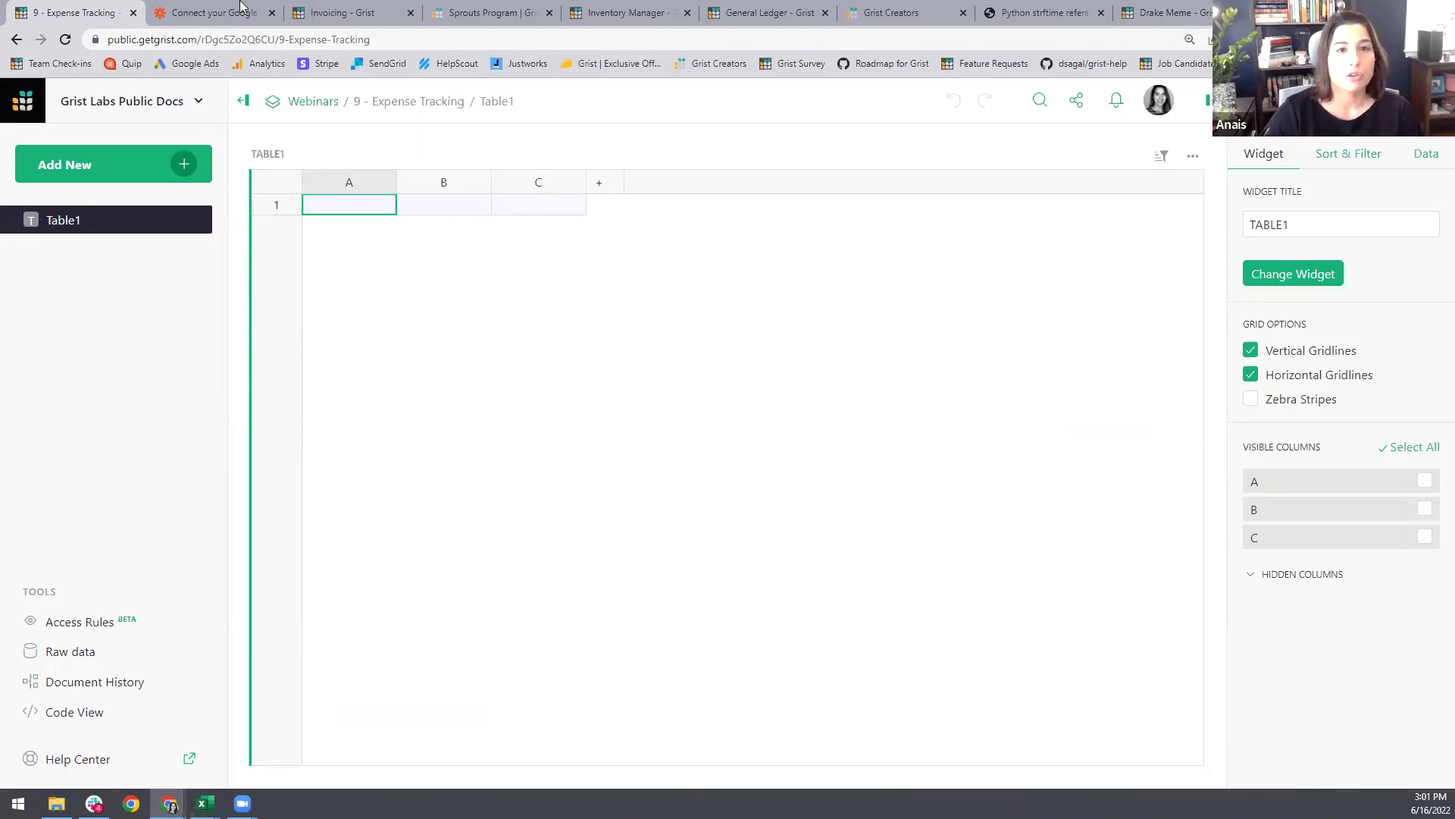
Step: Browse Zapier's Google Calendar + Grist supported triggers and actions, then go to the Invoicing document
{"action": "key", "text": "ctrl+Tab"}
{"action": "scroll", "coordinate": [531, 542], "scroll_direction": "up", "scroll_amount": 10}
{"action": "scroll", "coordinate": [539, 547], "scroll_direction": "up", "scroll_amount": 5}
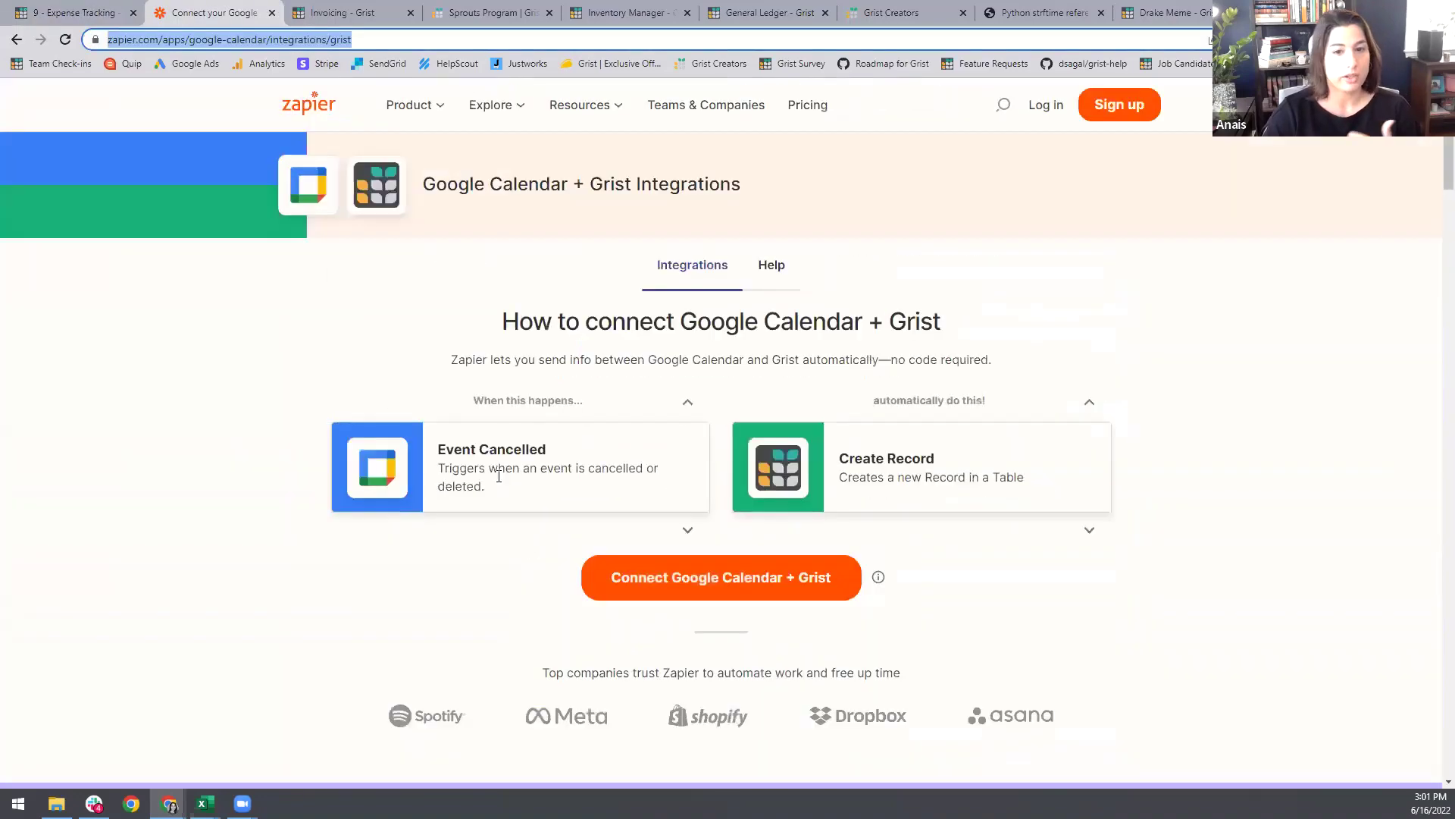
{"action": "scroll", "coordinate": [1023, 485], "scroll_direction": "down", "scroll_amount": 13}
{"action": "scroll", "coordinate": [1038, 517], "scroll_direction": "down", "scroll_amount": 2}
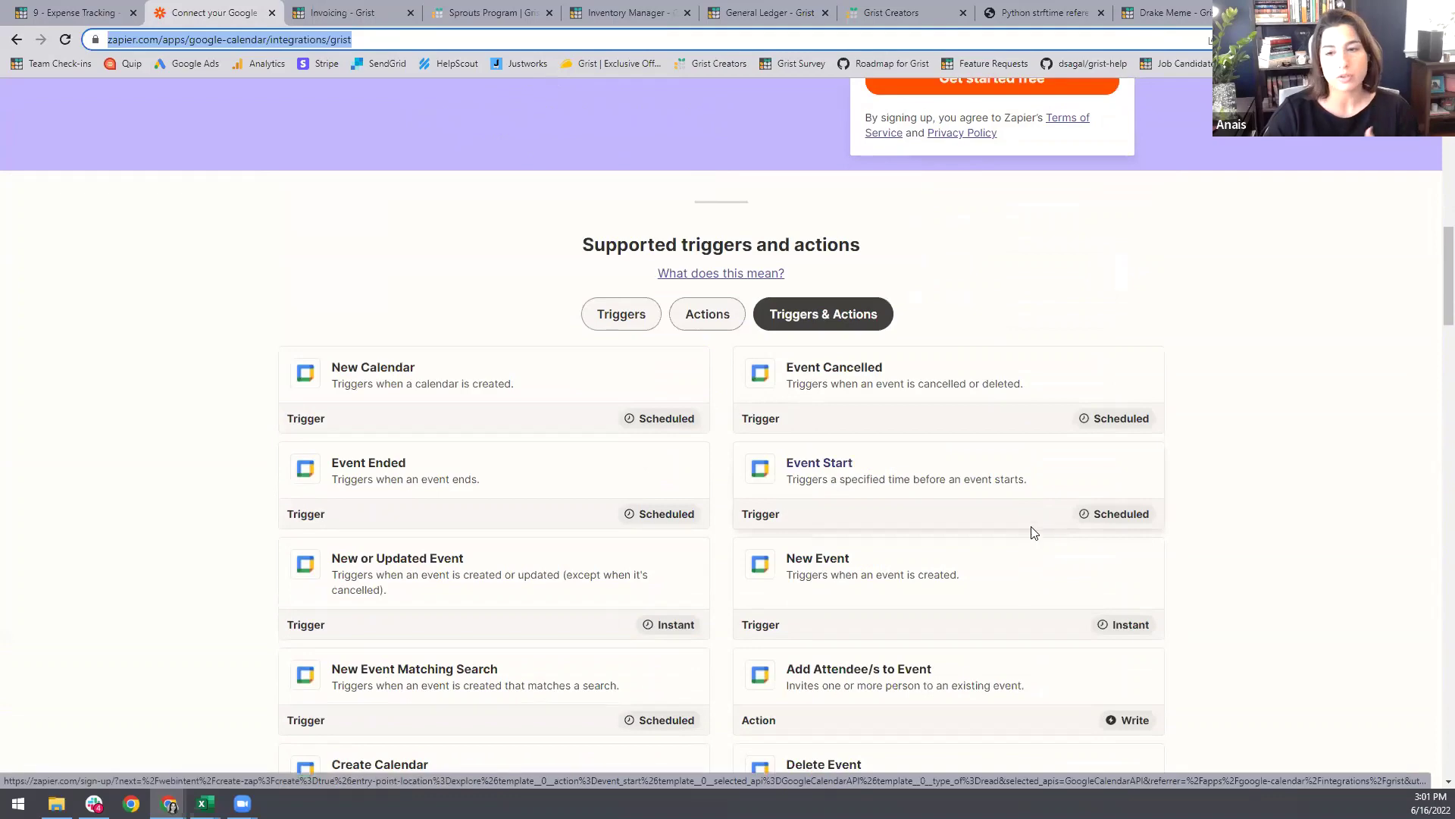
{"action": "scroll", "coordinate": [1035, 530], "scroll_direction": "down", "scroll_amount": 2}
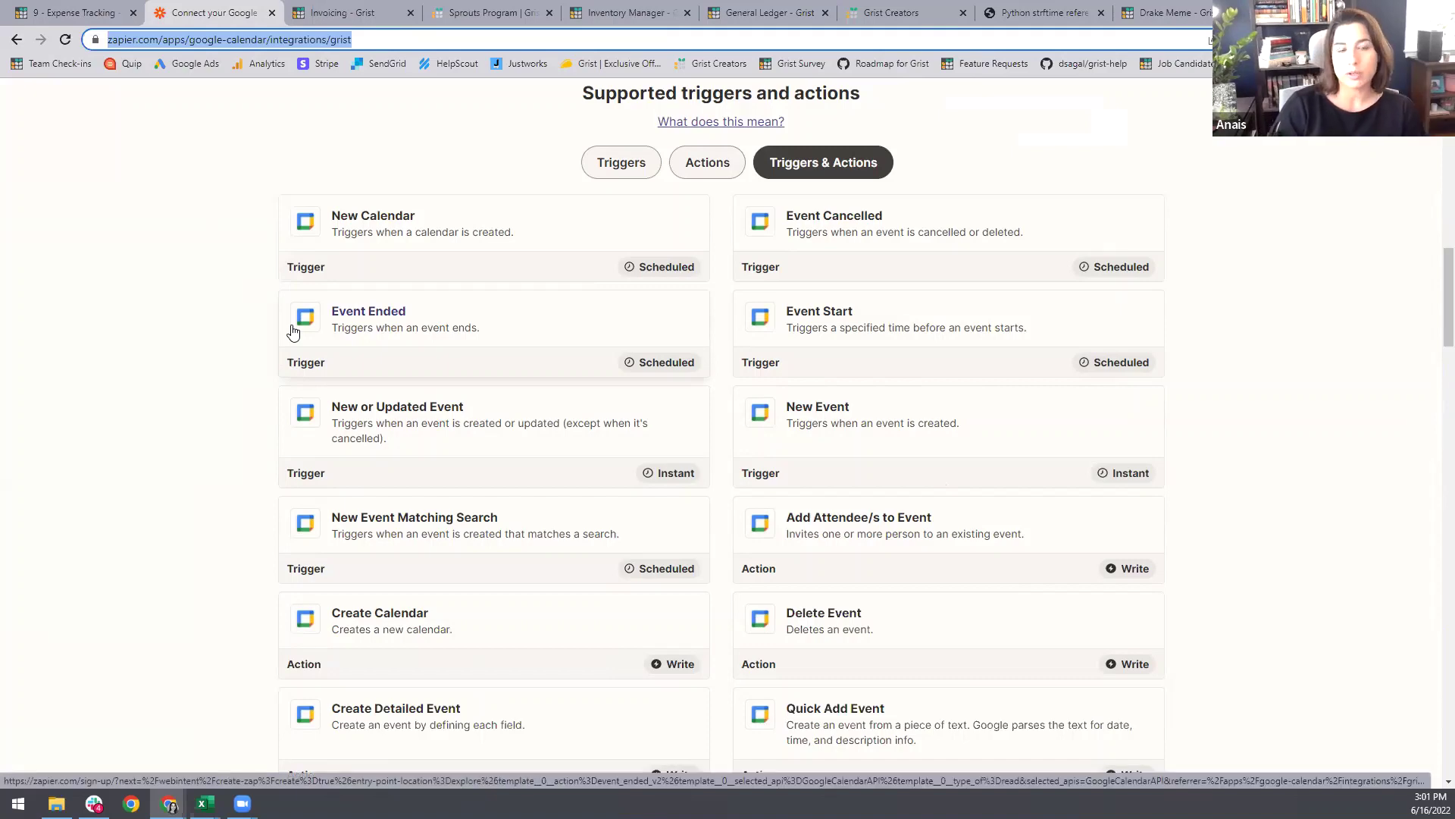
{"action": "left_click", "coordinate": [353, 13]}
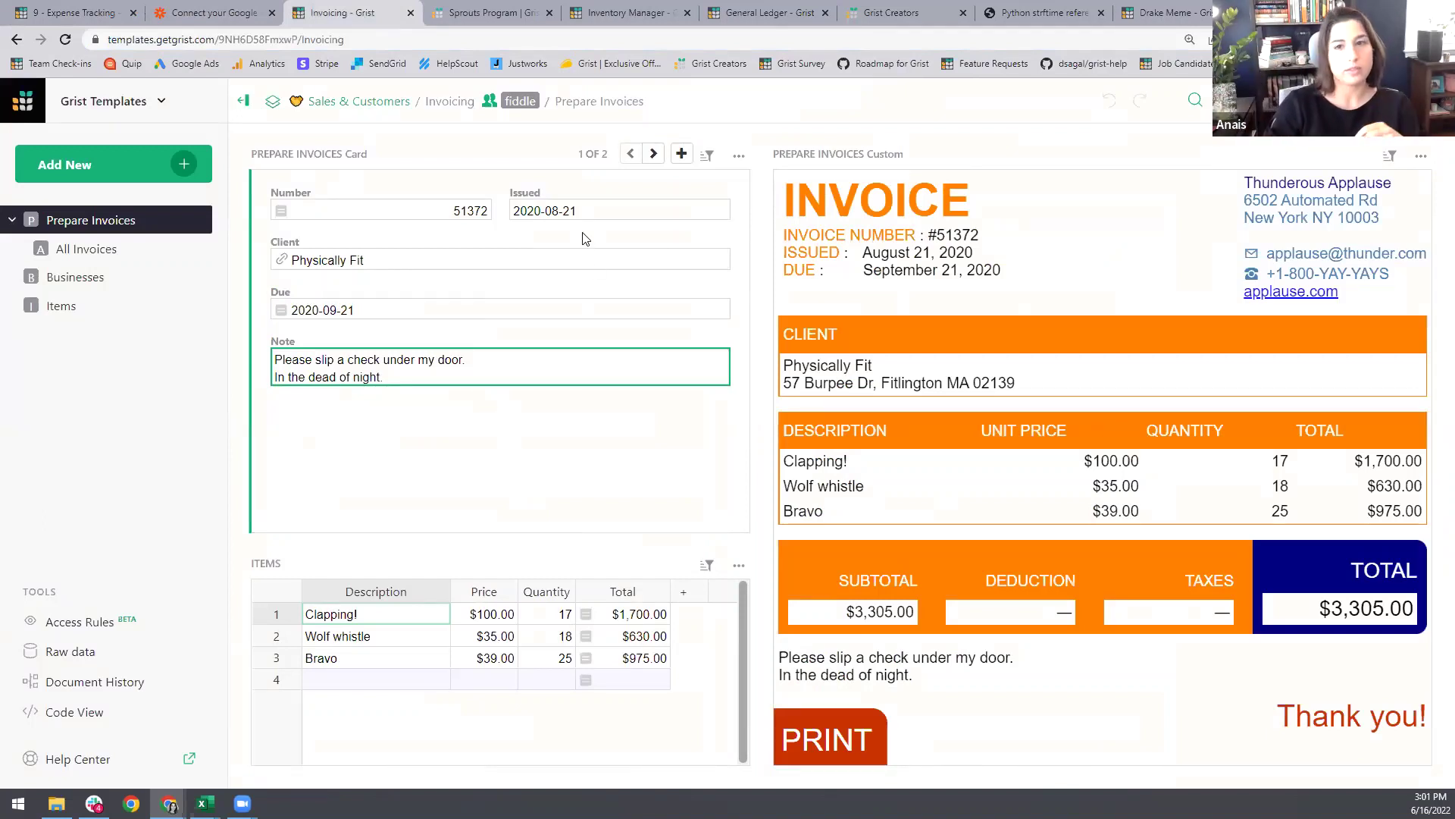
Step: Page to the next invoice and back to #51372 for Physically Fit, then go to the Sprouts Program page
{"action": "left_click", "coordinate": [646, 153]}
{"action": "left_click", "coordinate": [630, 153]}
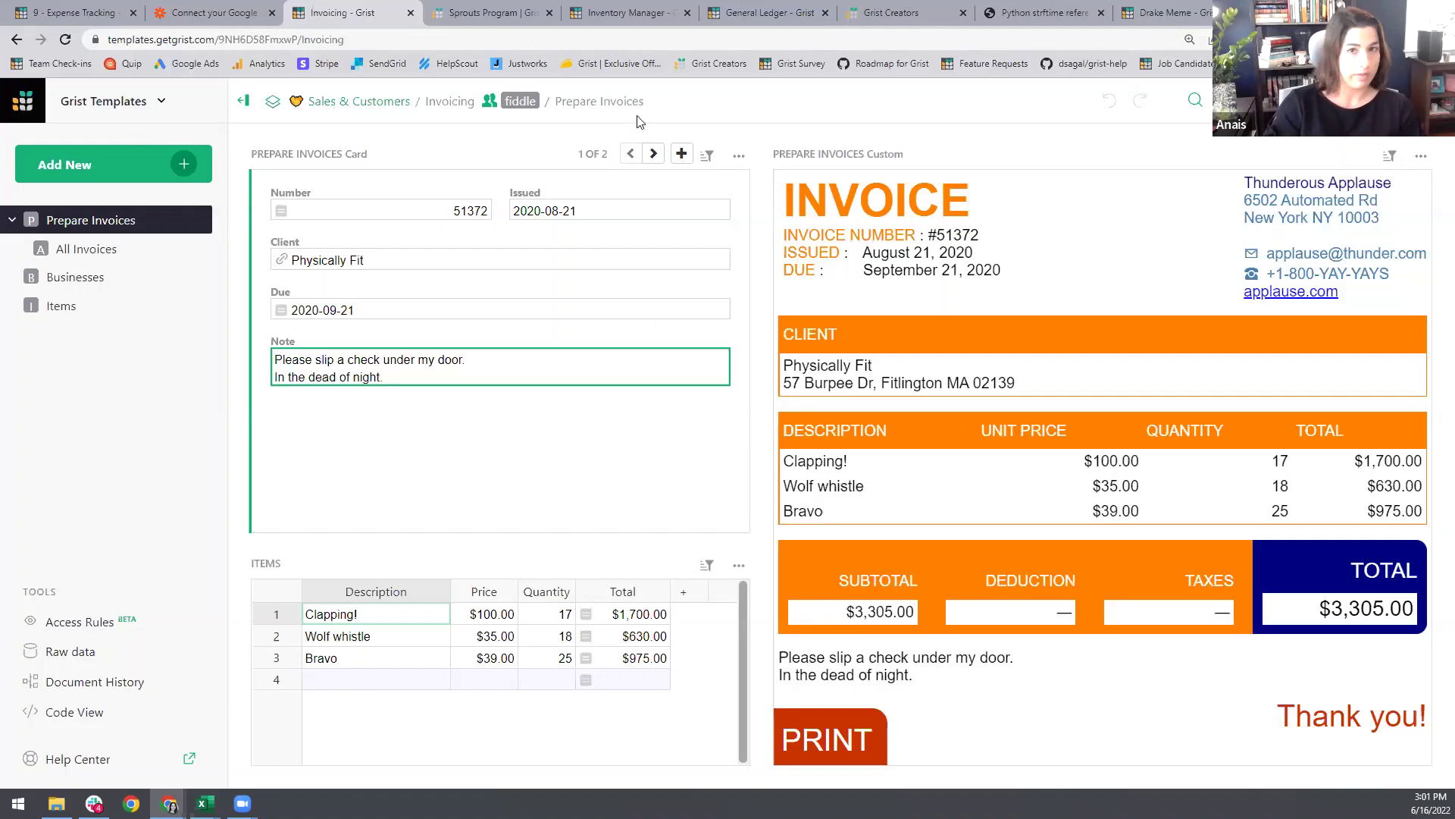
{"action": "left_click", "coordinate": [460, 6]}
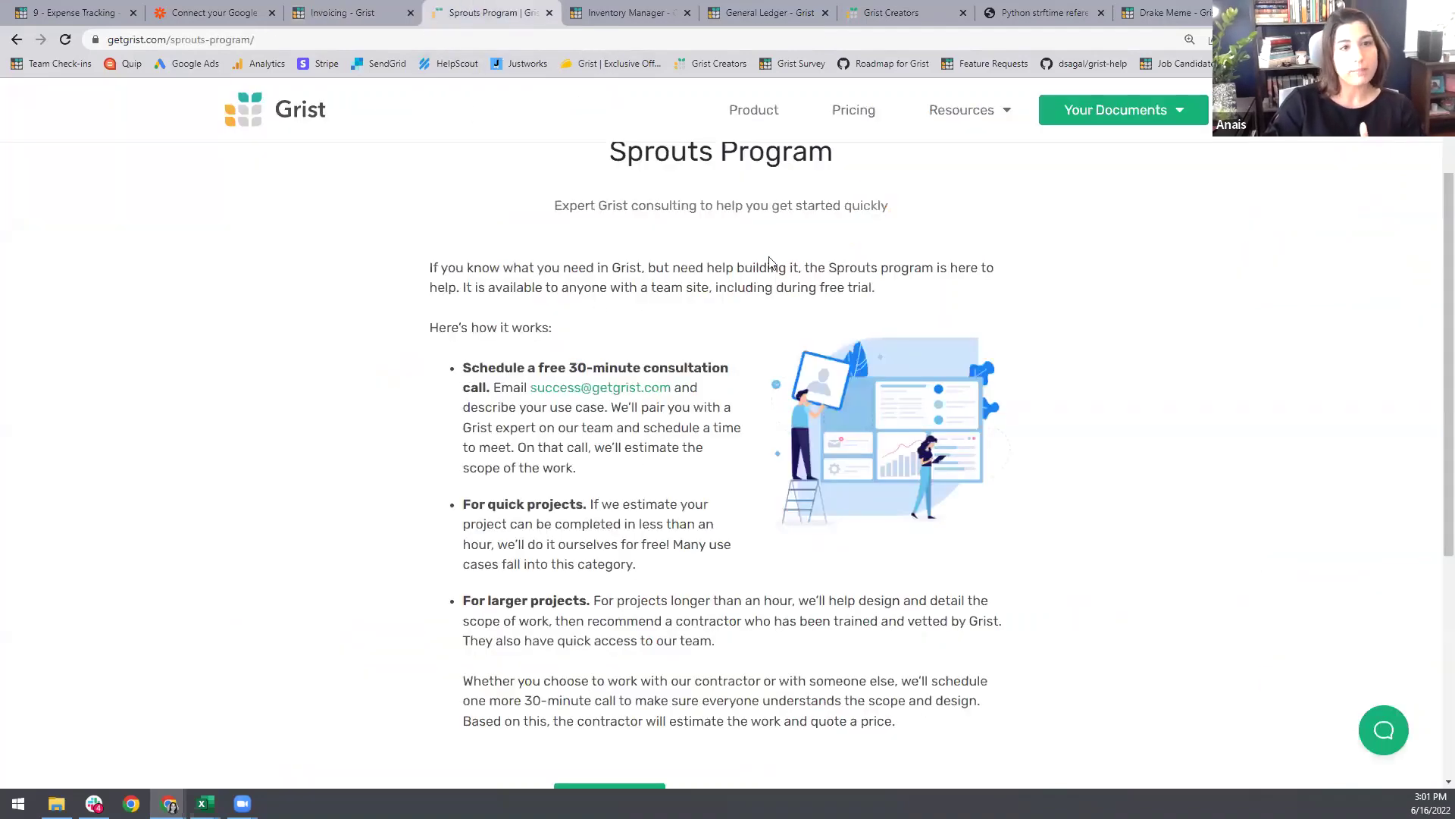
Step: Scroll through the Sprouts Program free consultation page, then switch to the Inventory Manager's Product Variant table
{"action": "scroll", "coordinate": [841, 284], "scroll_direction": "up", "scroll_amount": 1}
{"action": "scroll", "coordinate": [1073, 325], "scroll_direction": "up", "scroll_amount": 1}
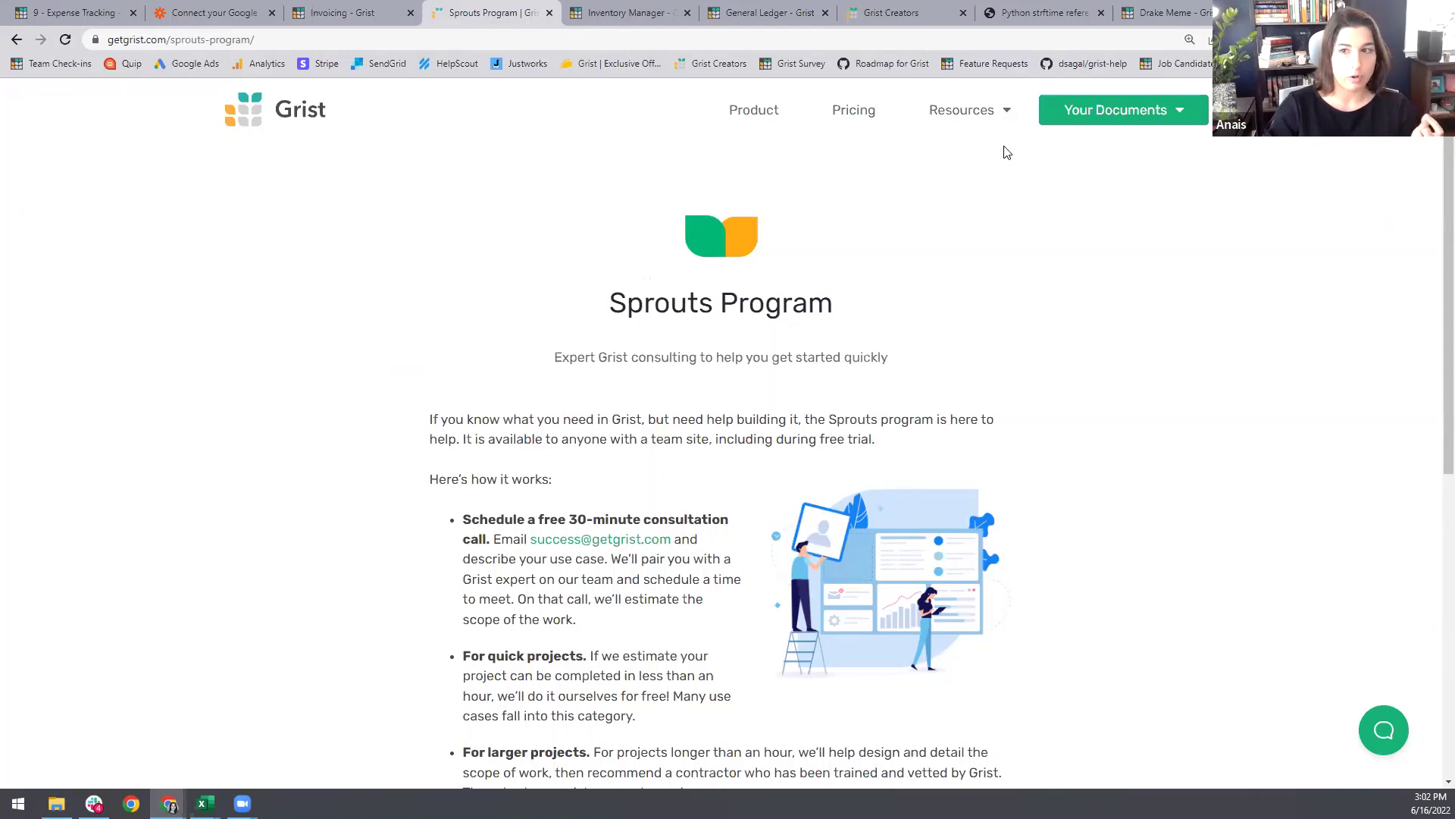
{"action": "mouse_move", "coordinate": [1008, 115]}
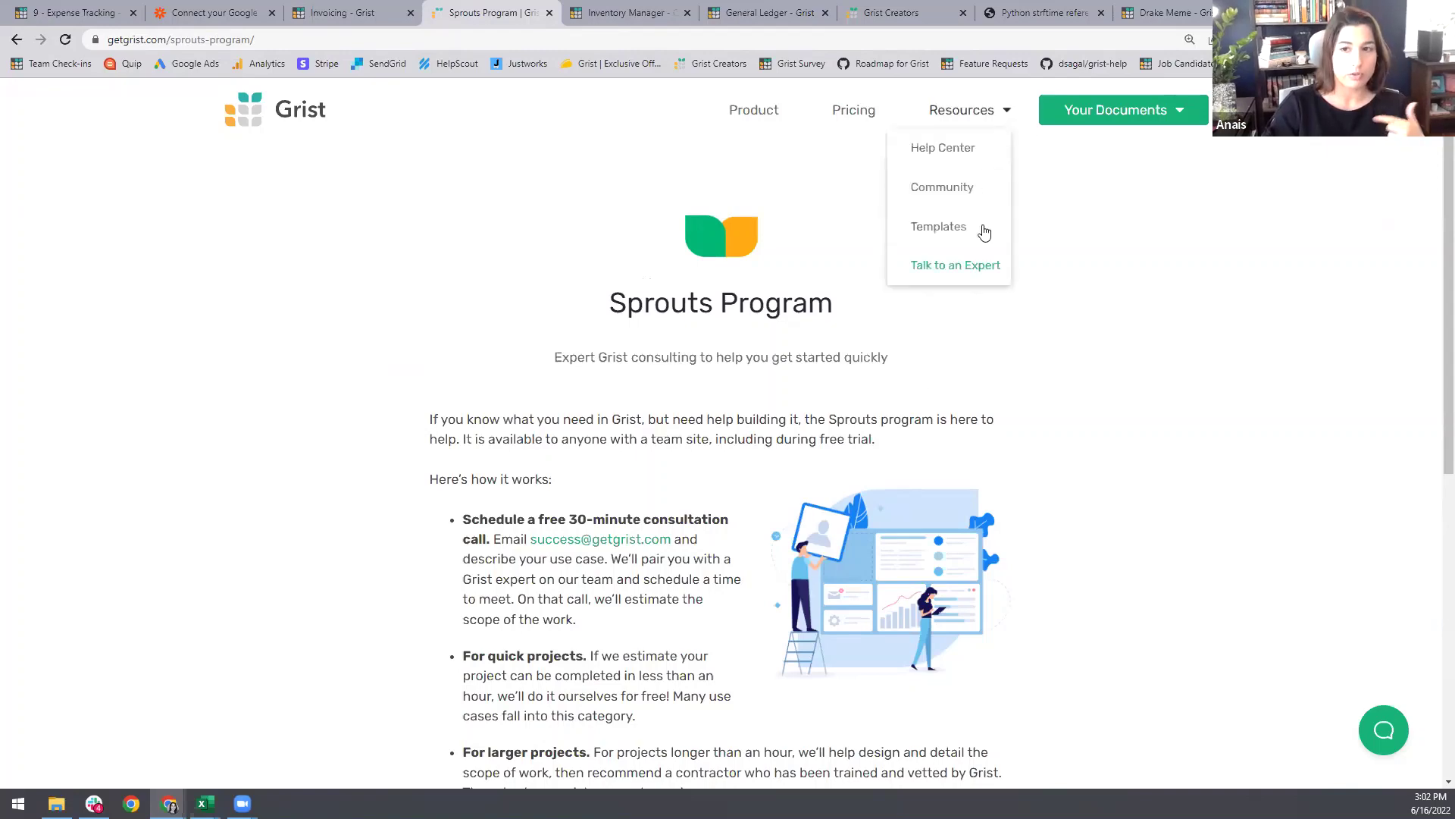
{"action": "scroll", "coordinate": [1052, 605], "scroll_direction": "down", "scroll_amount": 5}
{"action": "scroll", "coordinate": [1052, 604], "scroll_direction": "down", "scroll_amount": 3}
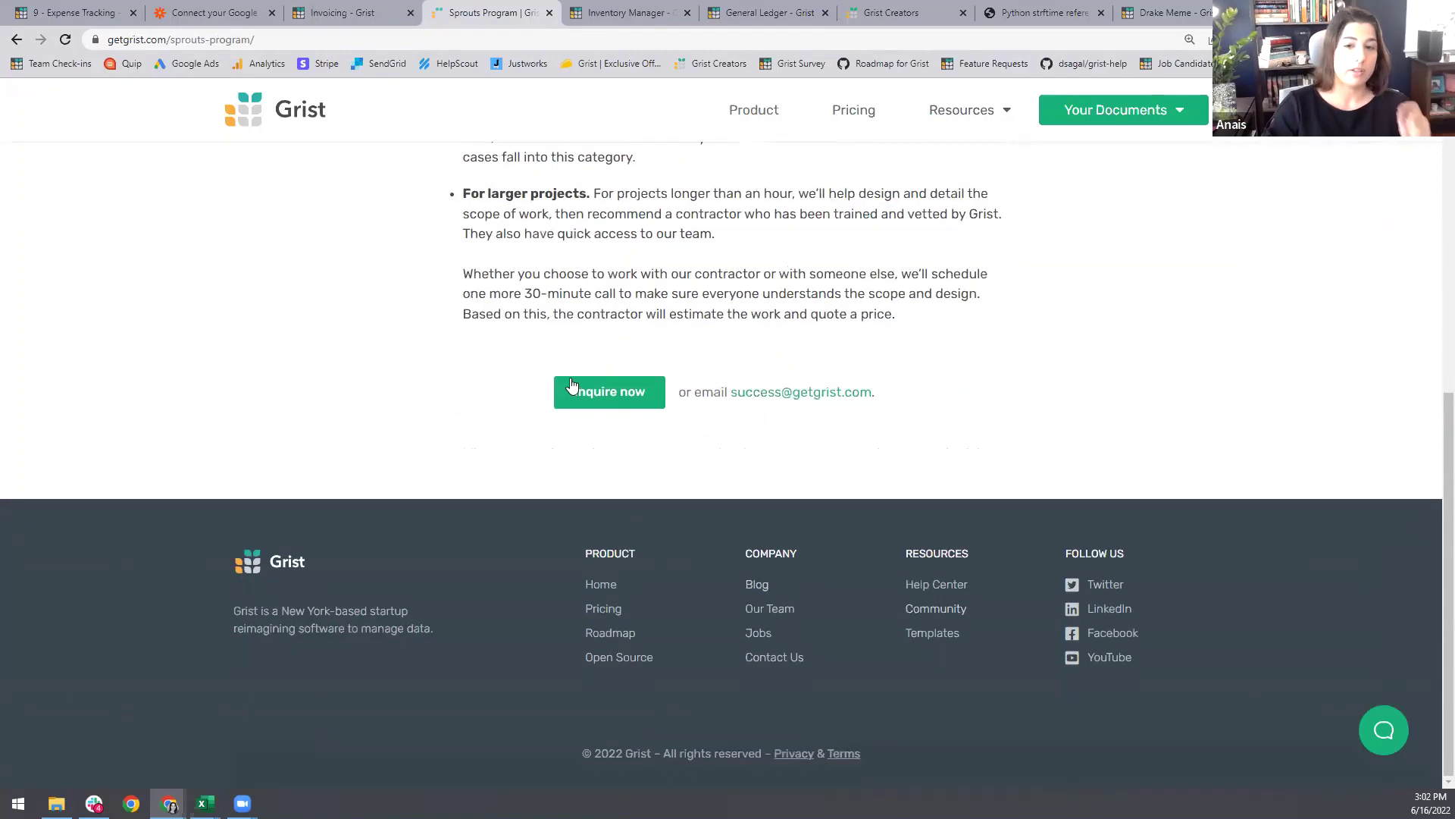
{"action": "scroll", "coordinate": [637, 562], "scroll_direction": "up", "scroll_amount": 8}
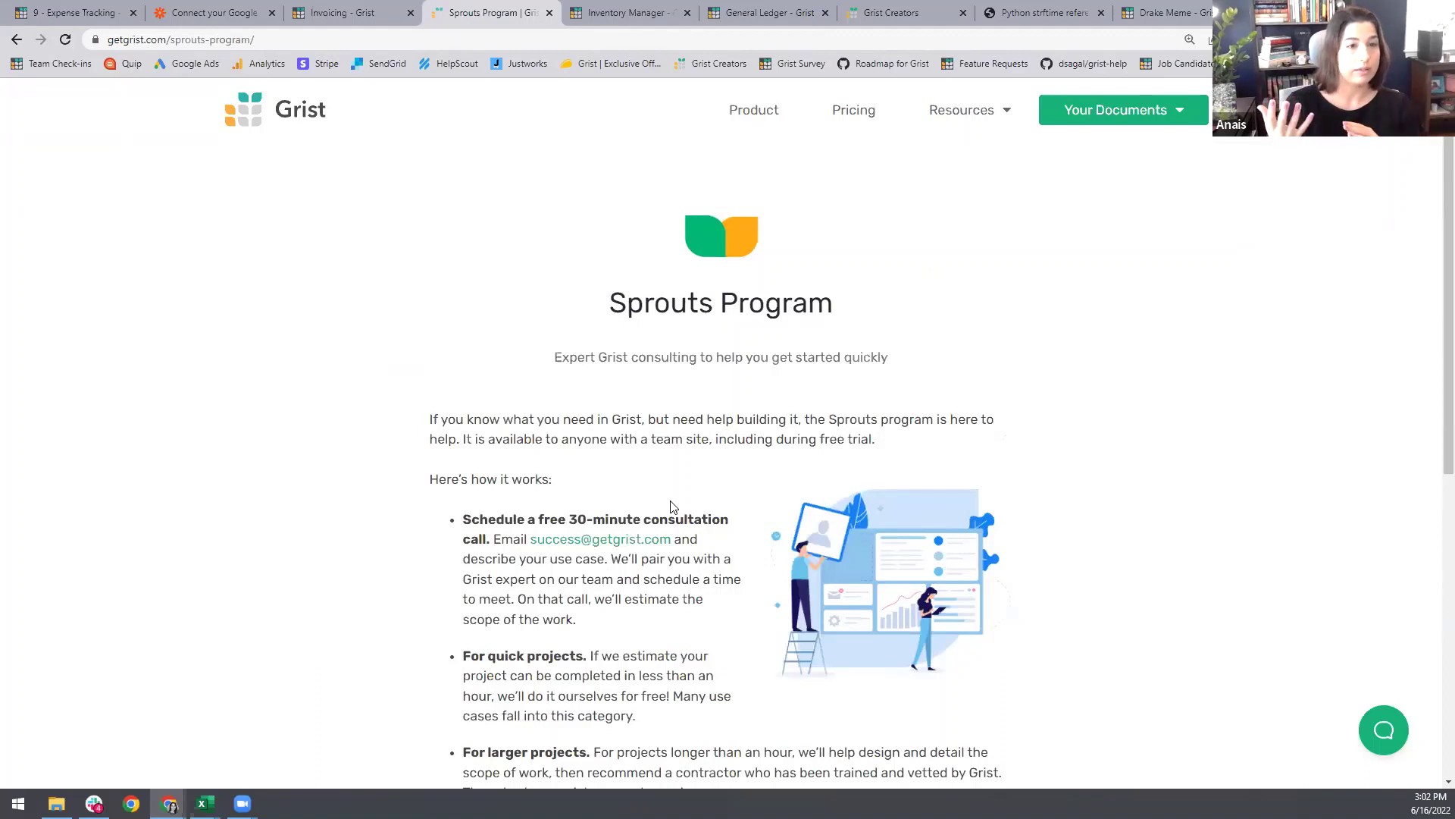
{"action": "left_click", "coordinate": [583, 11]}
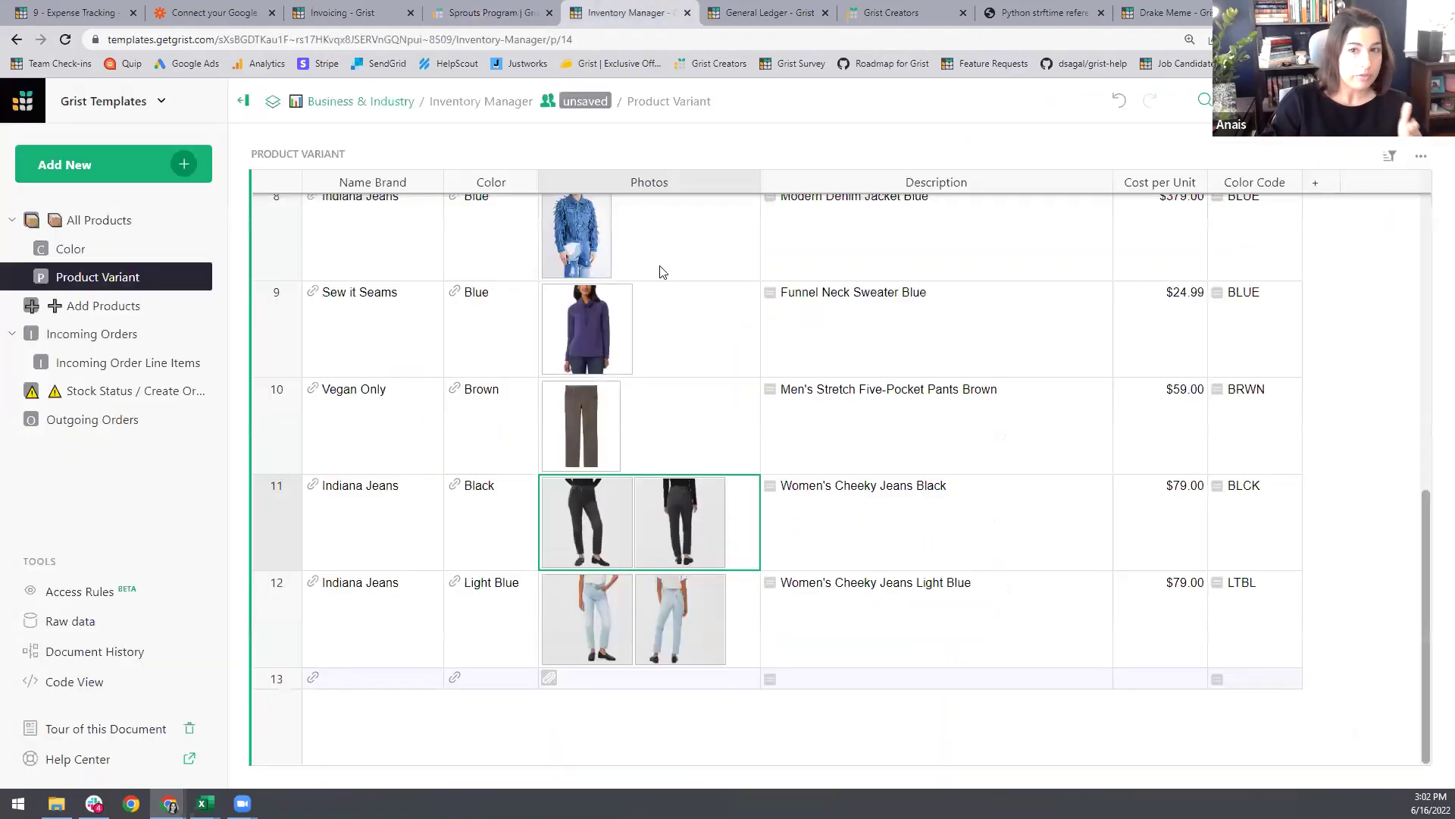
Step: Widen the Photos column in Product Variant and select the row 11 photos cell
{"action": "left_click", "coordinate": [661, 184]}
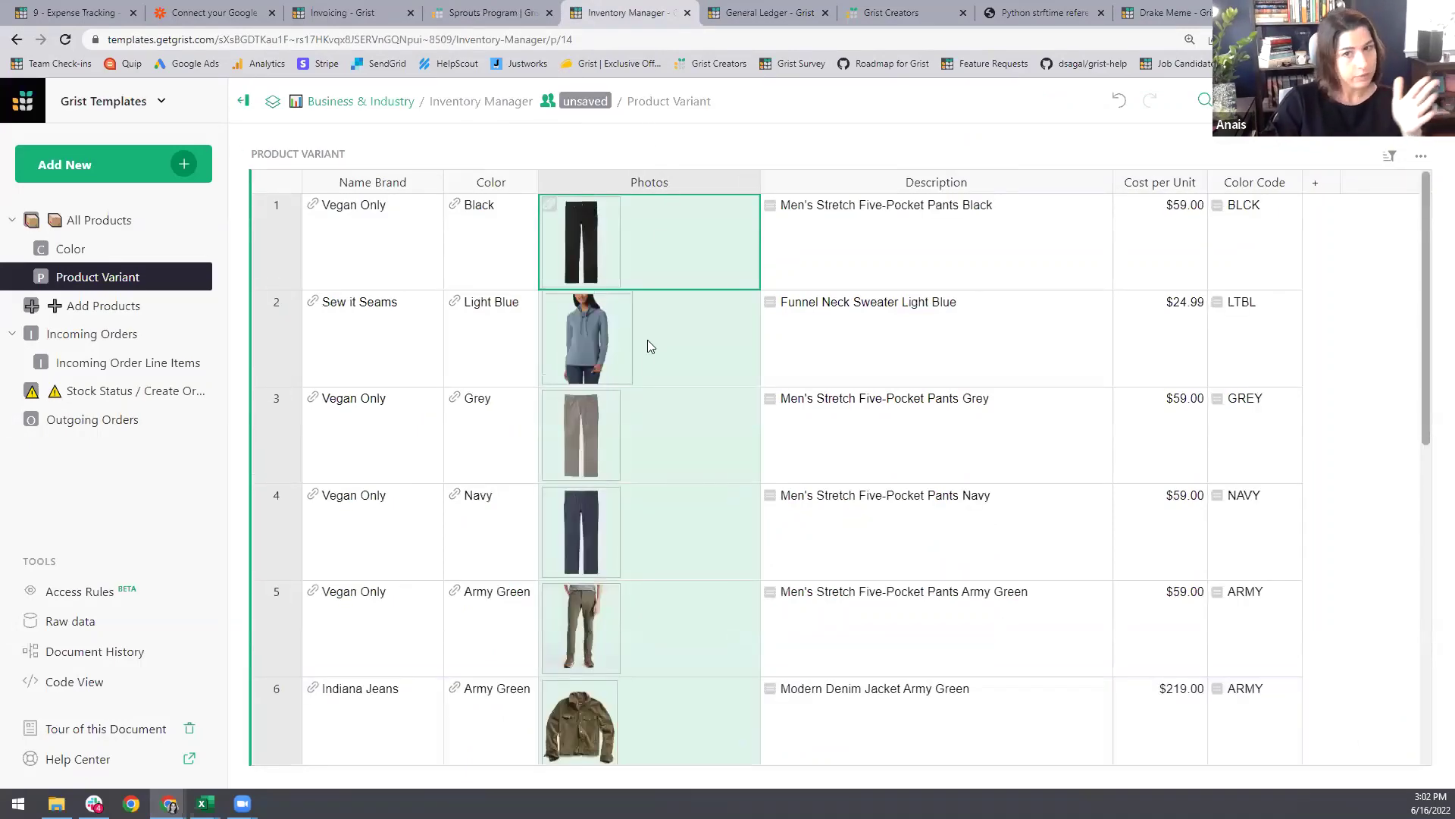
{"action": "scroll", "coordinate": [660, 423], "scroll_direction": "down", "scroll_amount": 8}
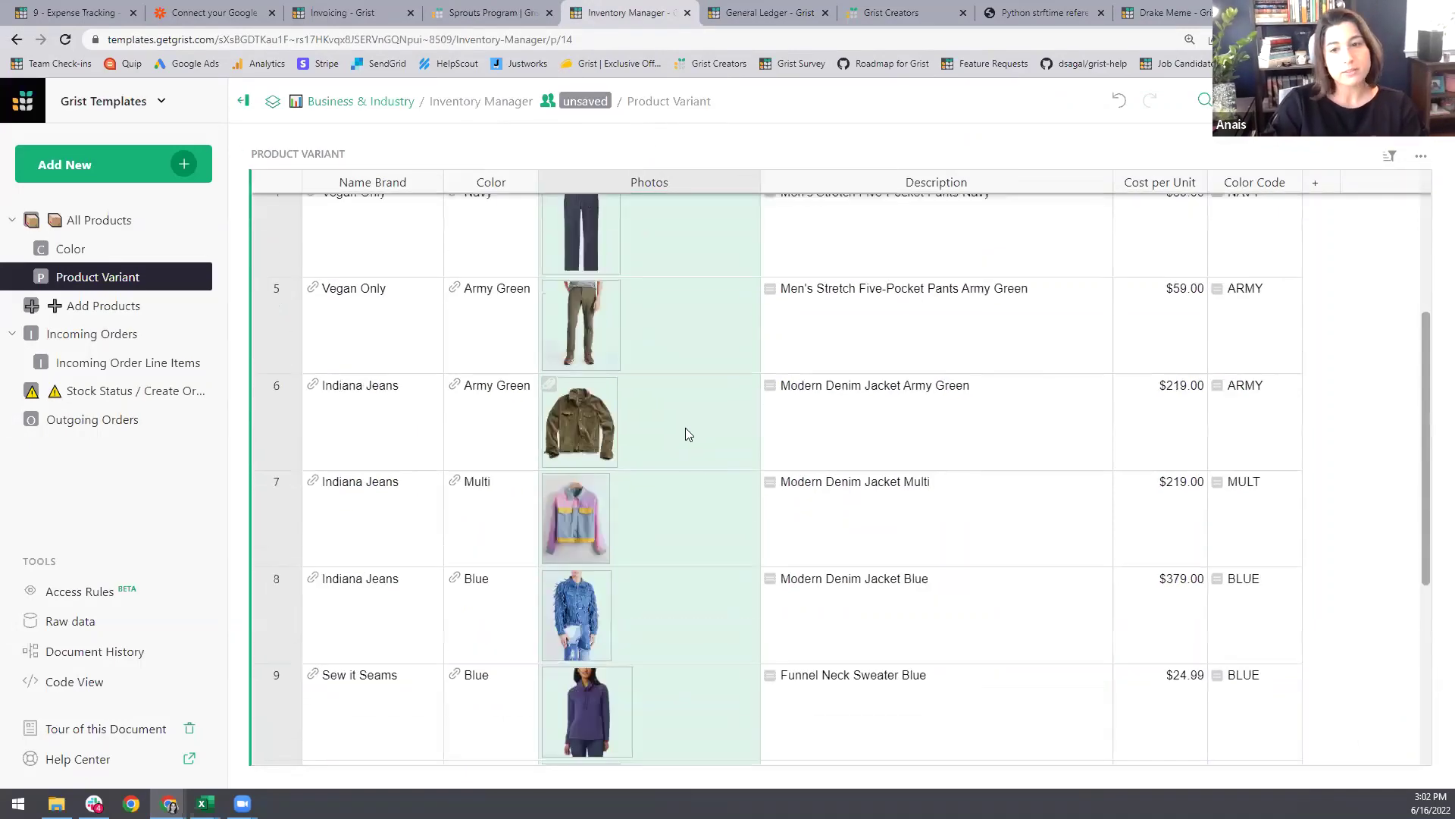
{"action": "left_click", "coordinate": [756, 611]}
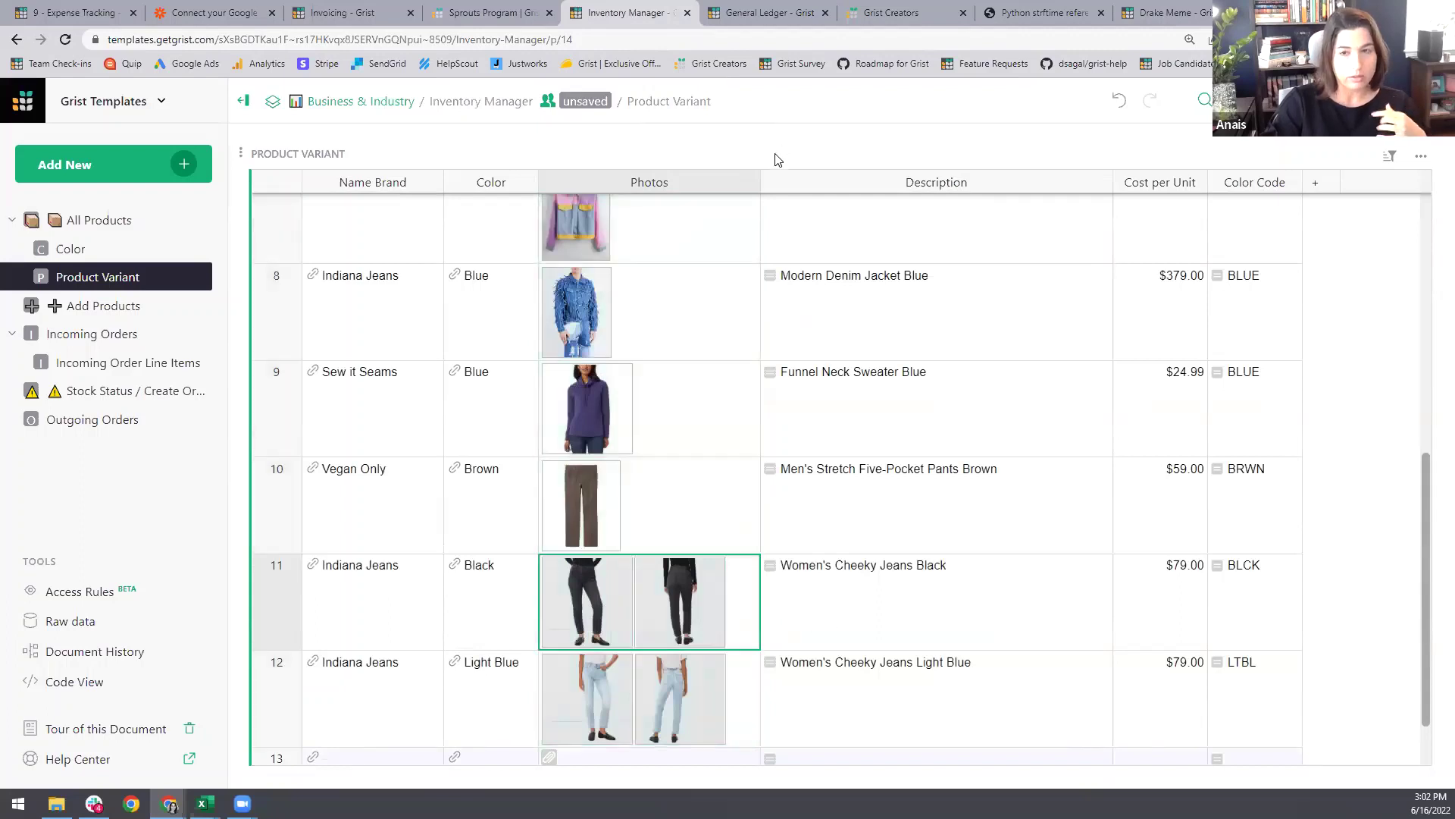
{"action": "left_click_drag", "start_coordinate": [700, 200], "coordinate": [784, 217]}
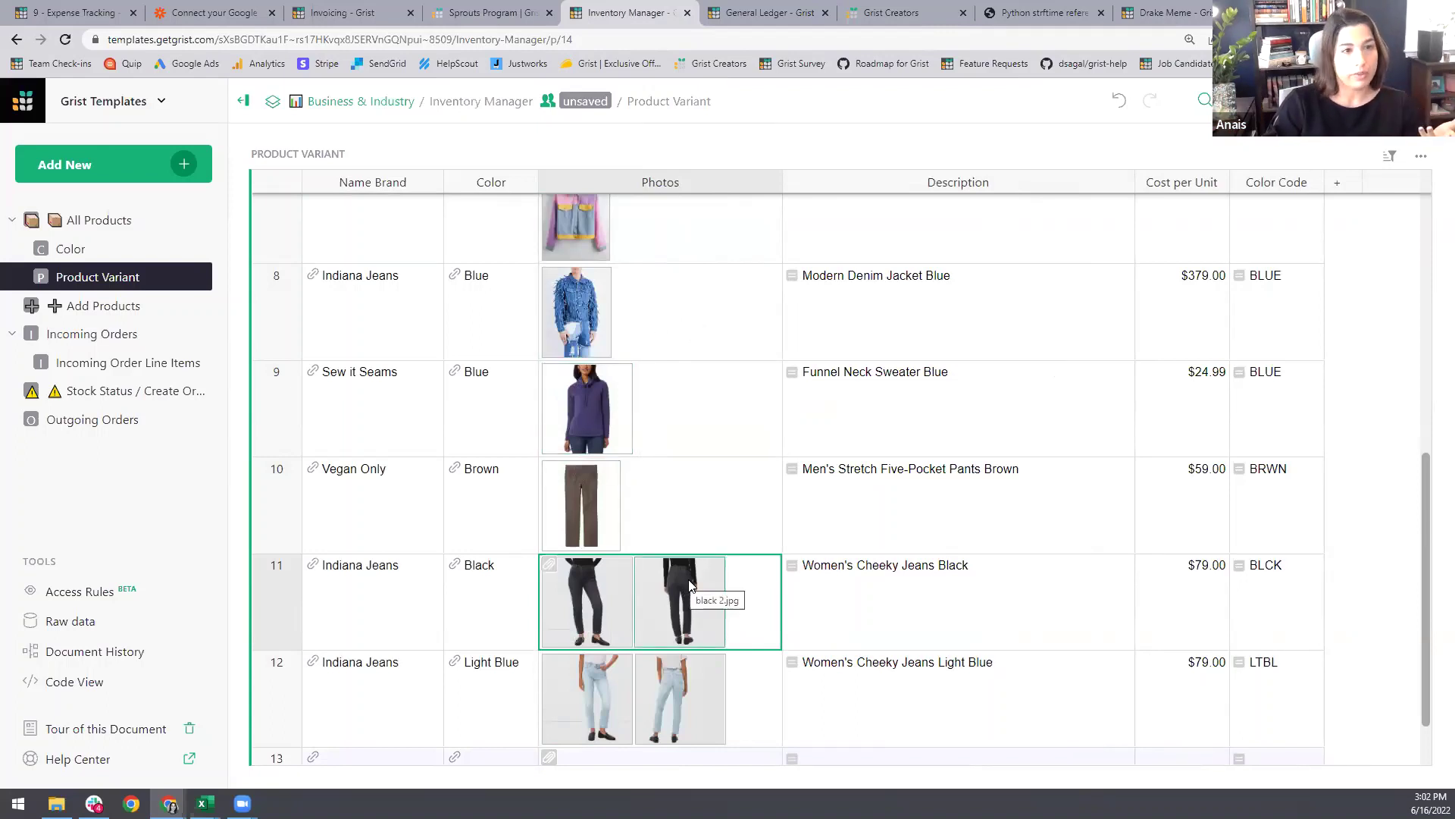
Step: Preview row 11's jeans photos, flipping to black 2.jpg and back, then go to the General Ledger
{"action": "left_click", "coordinate": [604, 611]}
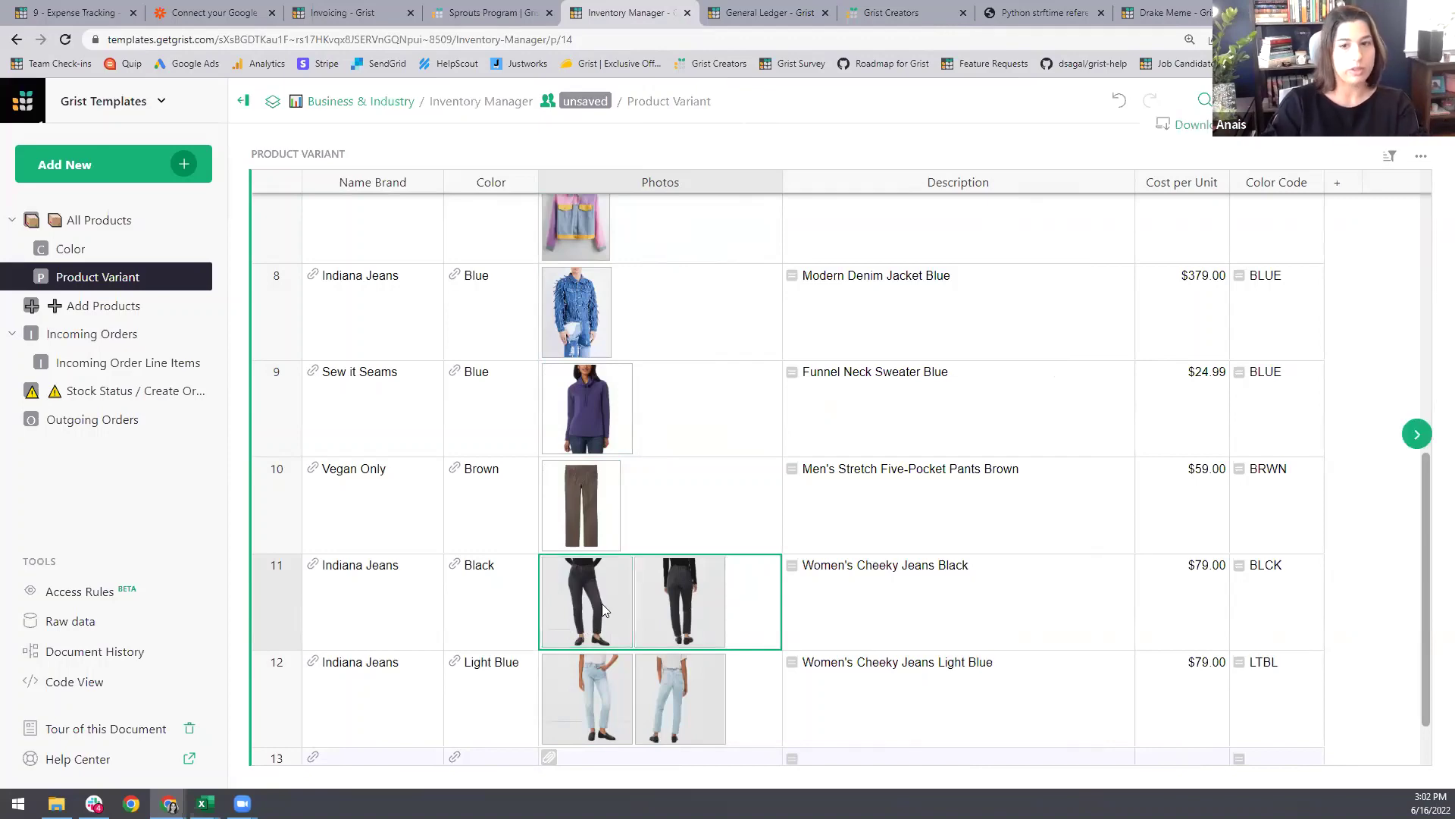
{"action": "left_click", "coordinate": [1417, 435]}
{"action": "left_click", "coordinate": [38, 435]}
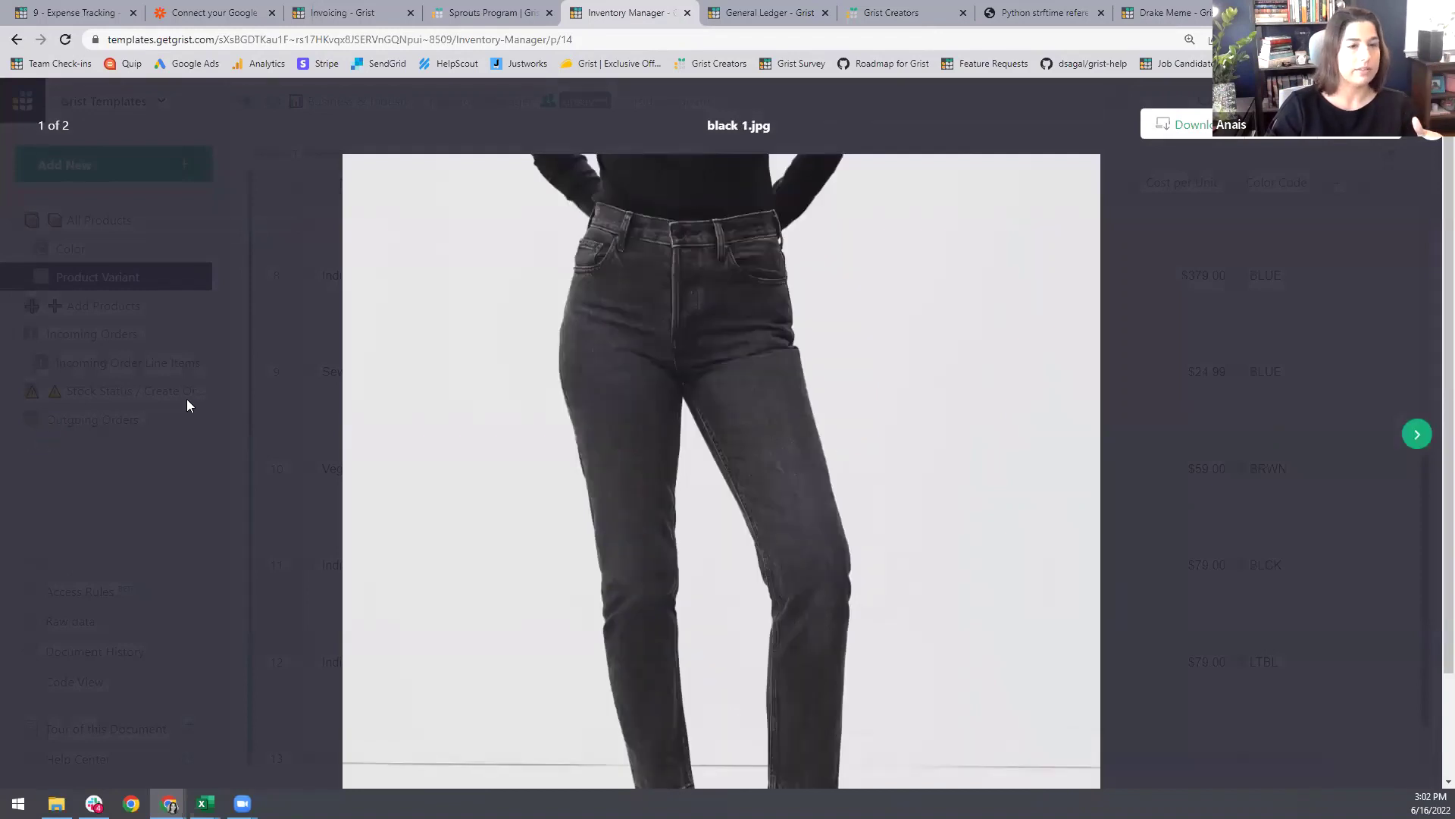
{"action": "left_click", "coordinate": [231, 426]}
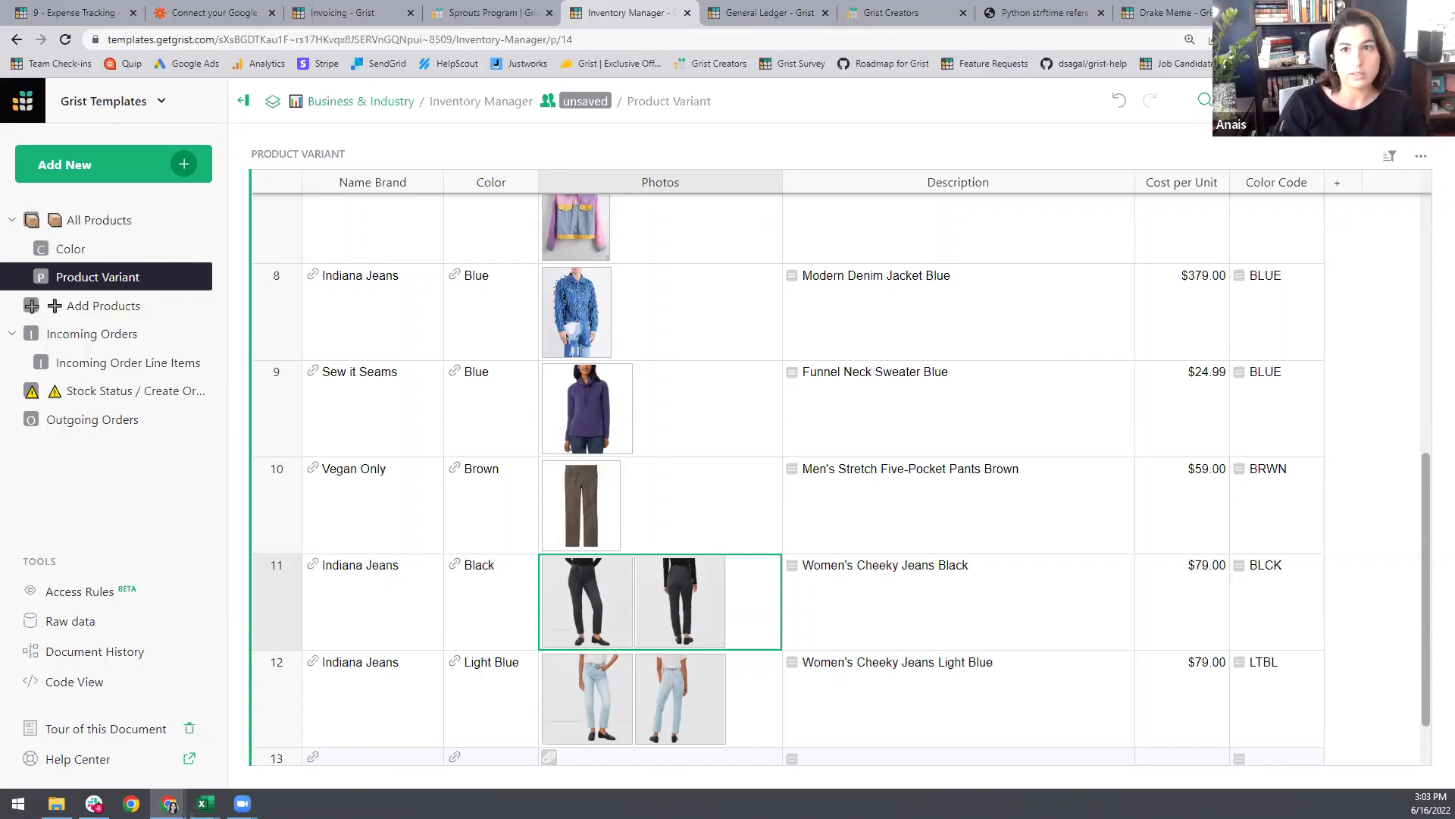
{"action": "left_click", "coordinate": [754, 7]}
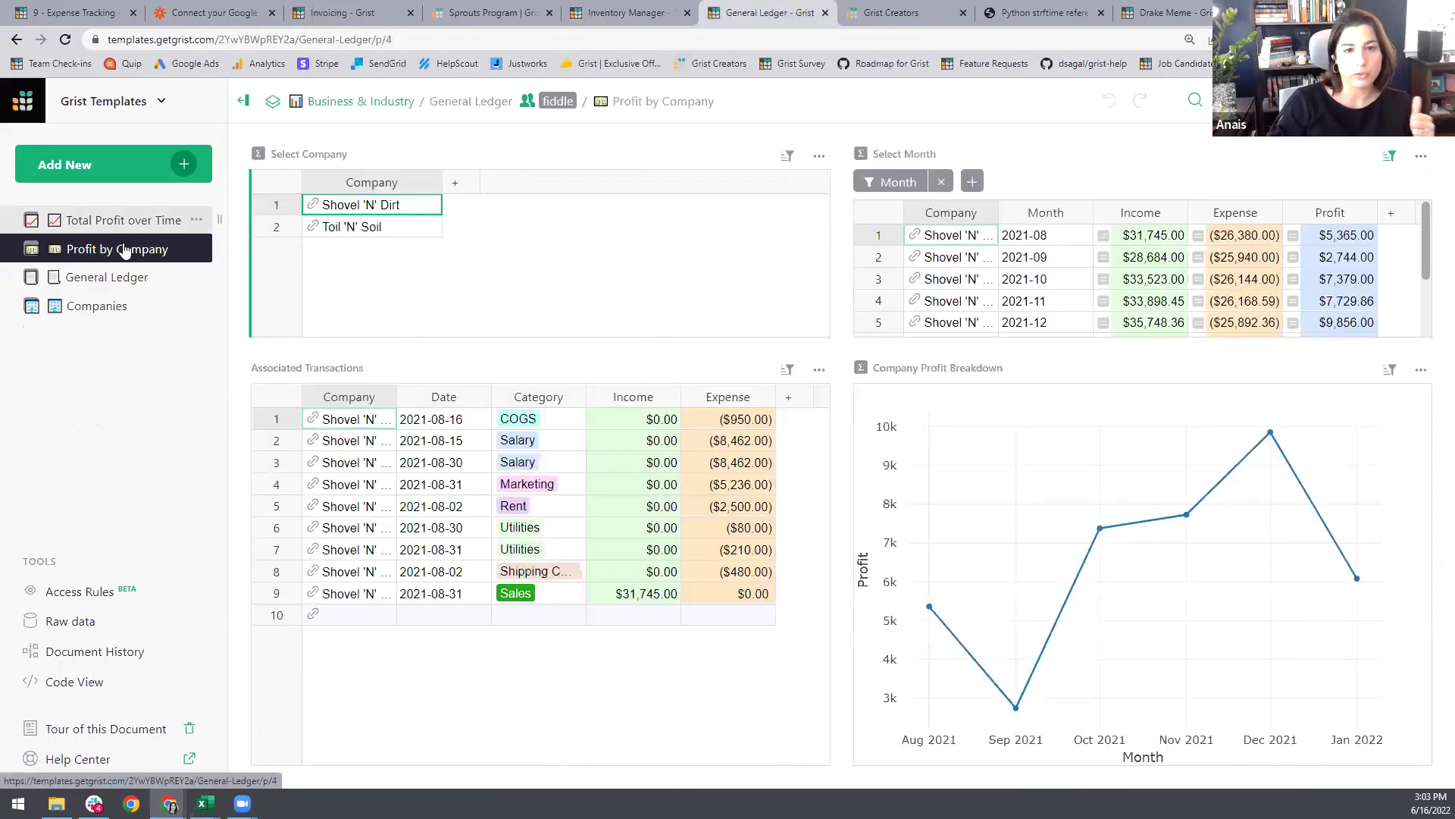
Step: View Total Profit over Time, then compare Toil 'N' Soil and Shovel 'N' Dirt on Profit by Company
{"action": "left_click", "coordinate": [108, 225]}
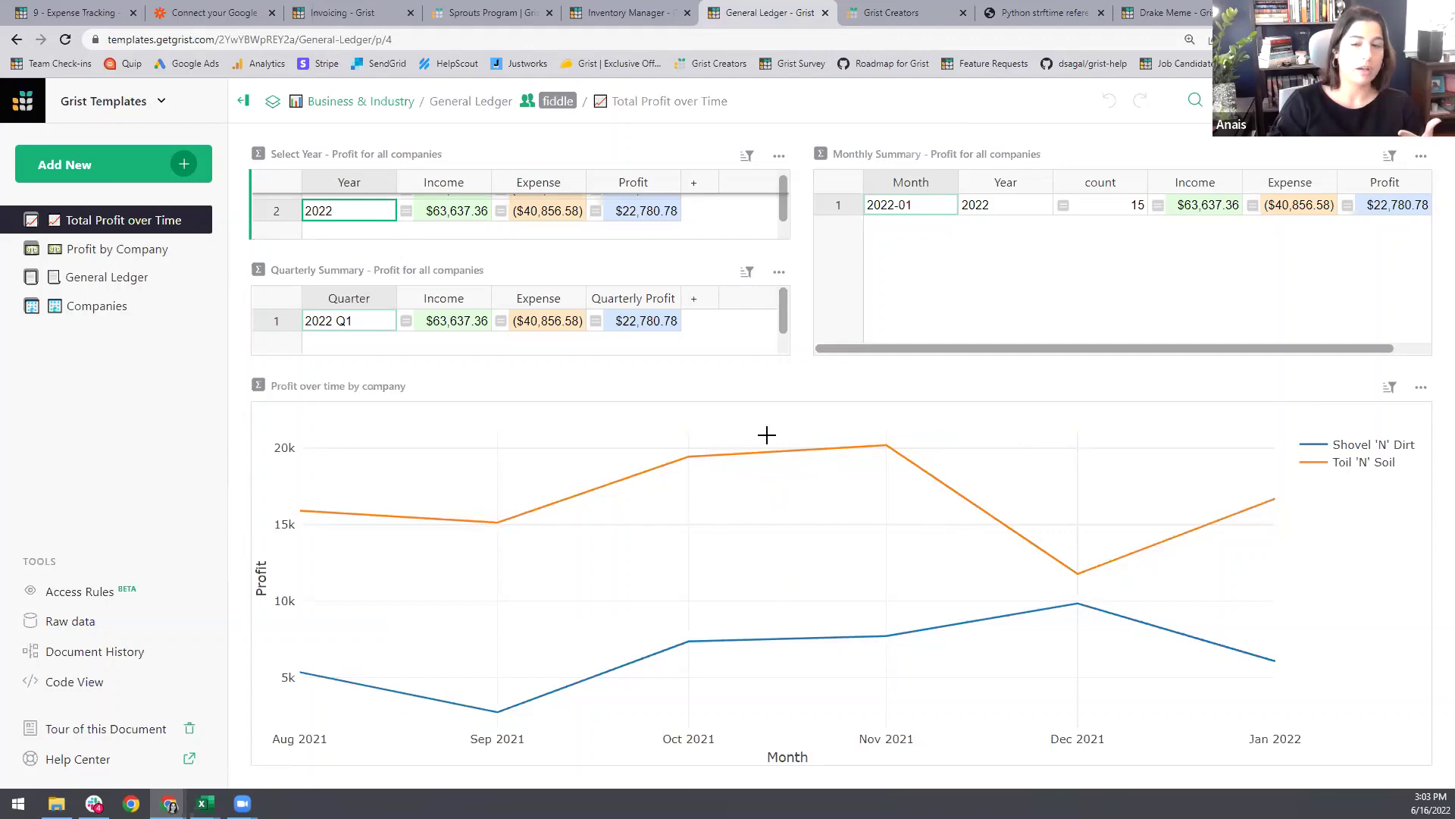
{"action": "left_click", "coordinate": [95, 249]}
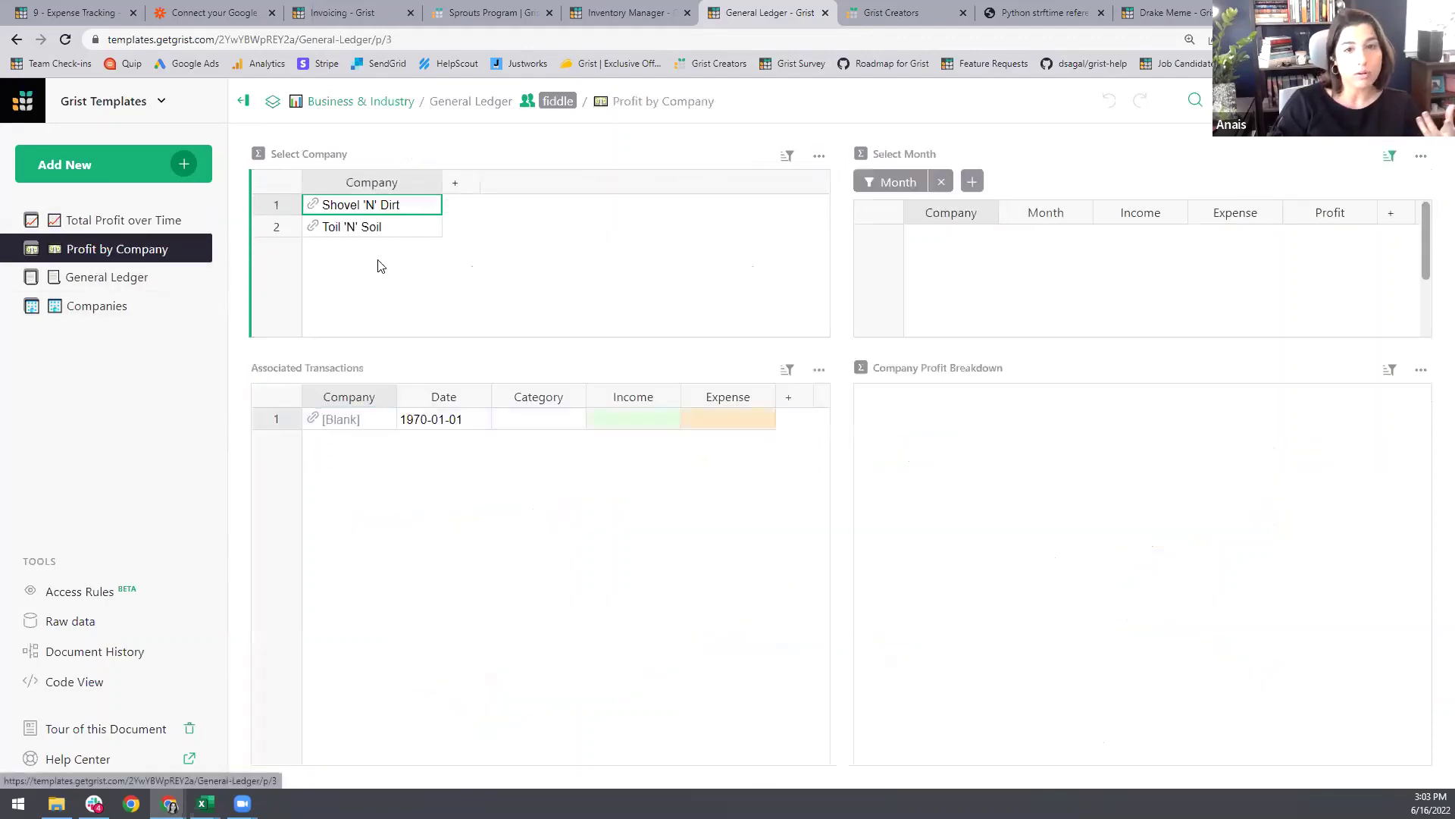
{"action": "left_click", "coordinate": [376, 232]}
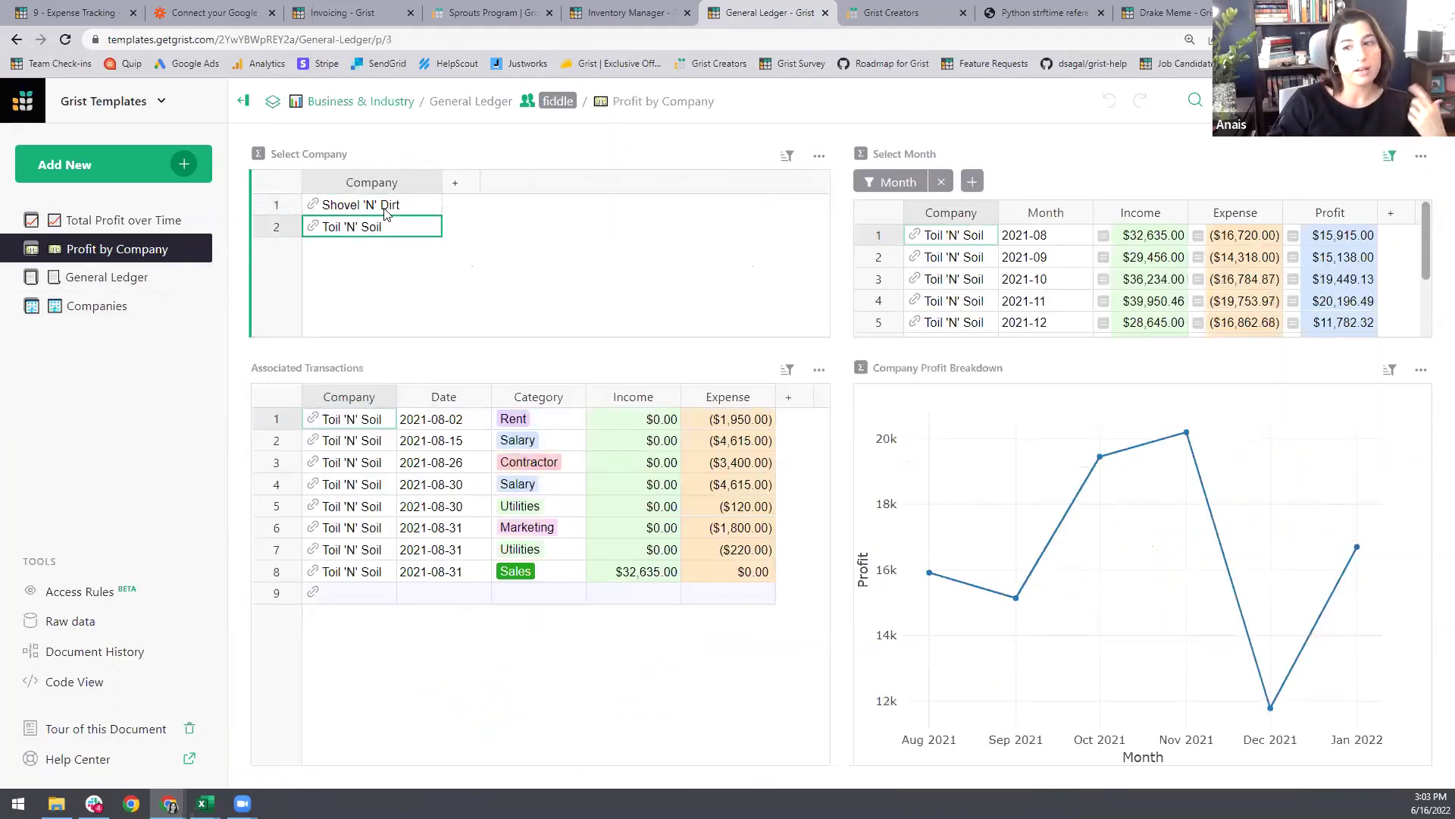
{"action": "left_click", "coordinate": [386, 213]}
{"action": "left_click", "coordinate": [393, 234]}
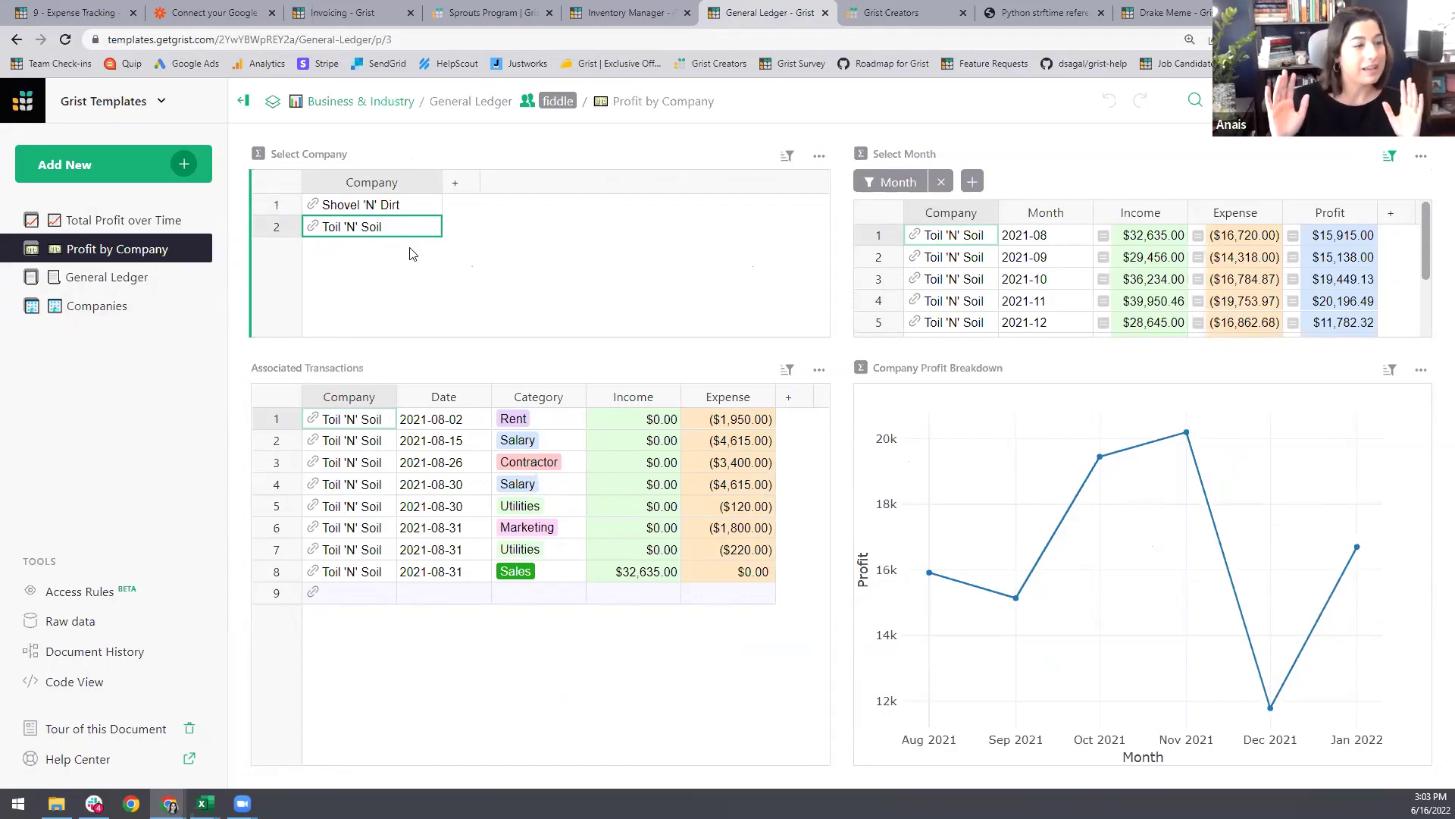
{"action": "left_click", "coordinate": [892, 11]}
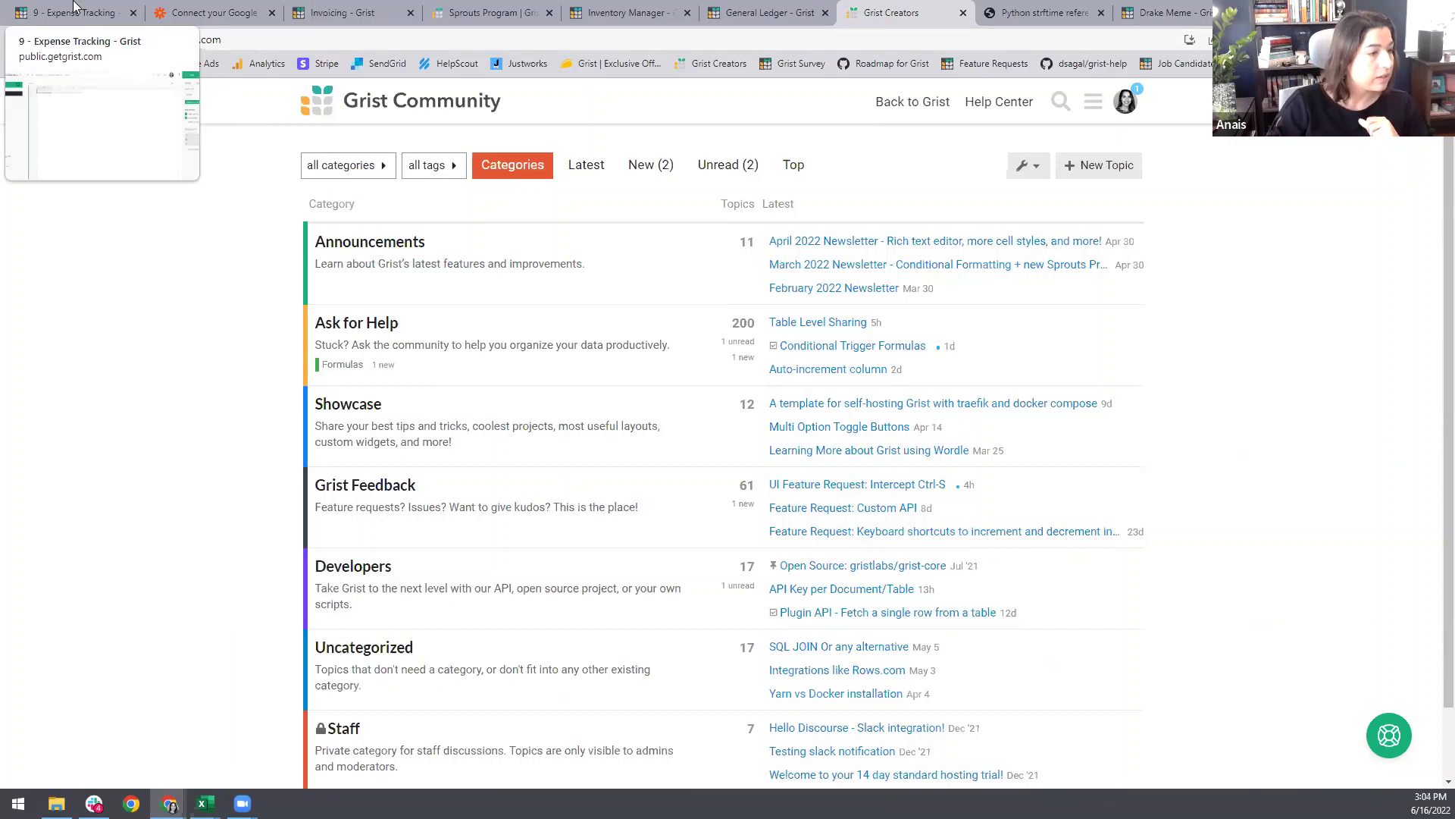
Step: Leave the Community forum for the empty 9 - Expense Tracking document
{"action": "left_click", "coordinate": [74, 9]}
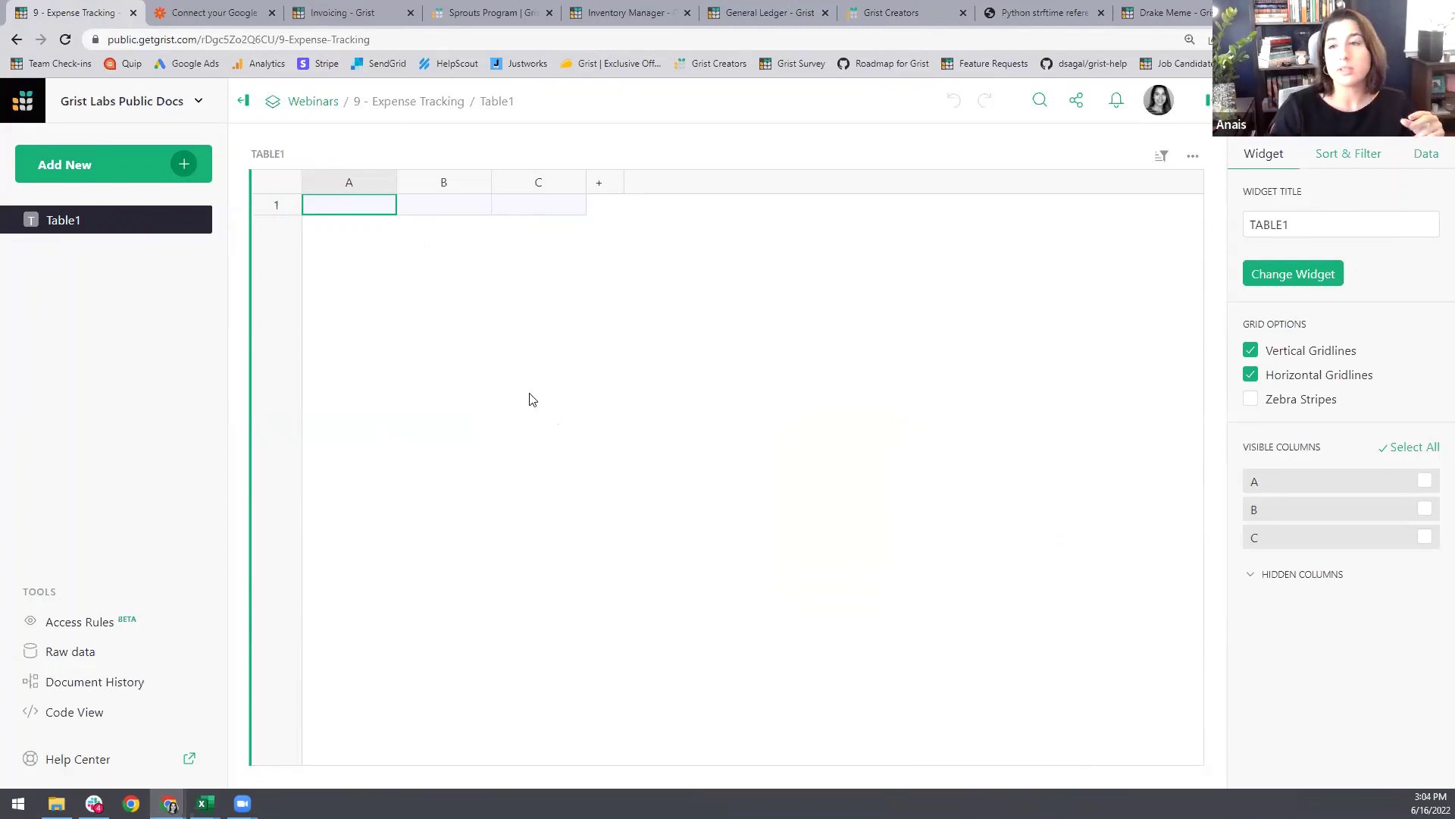
Step: Open Document Settings from the profile avatar menu
{"action": "left_click", "coordinate": [1160, 100]}
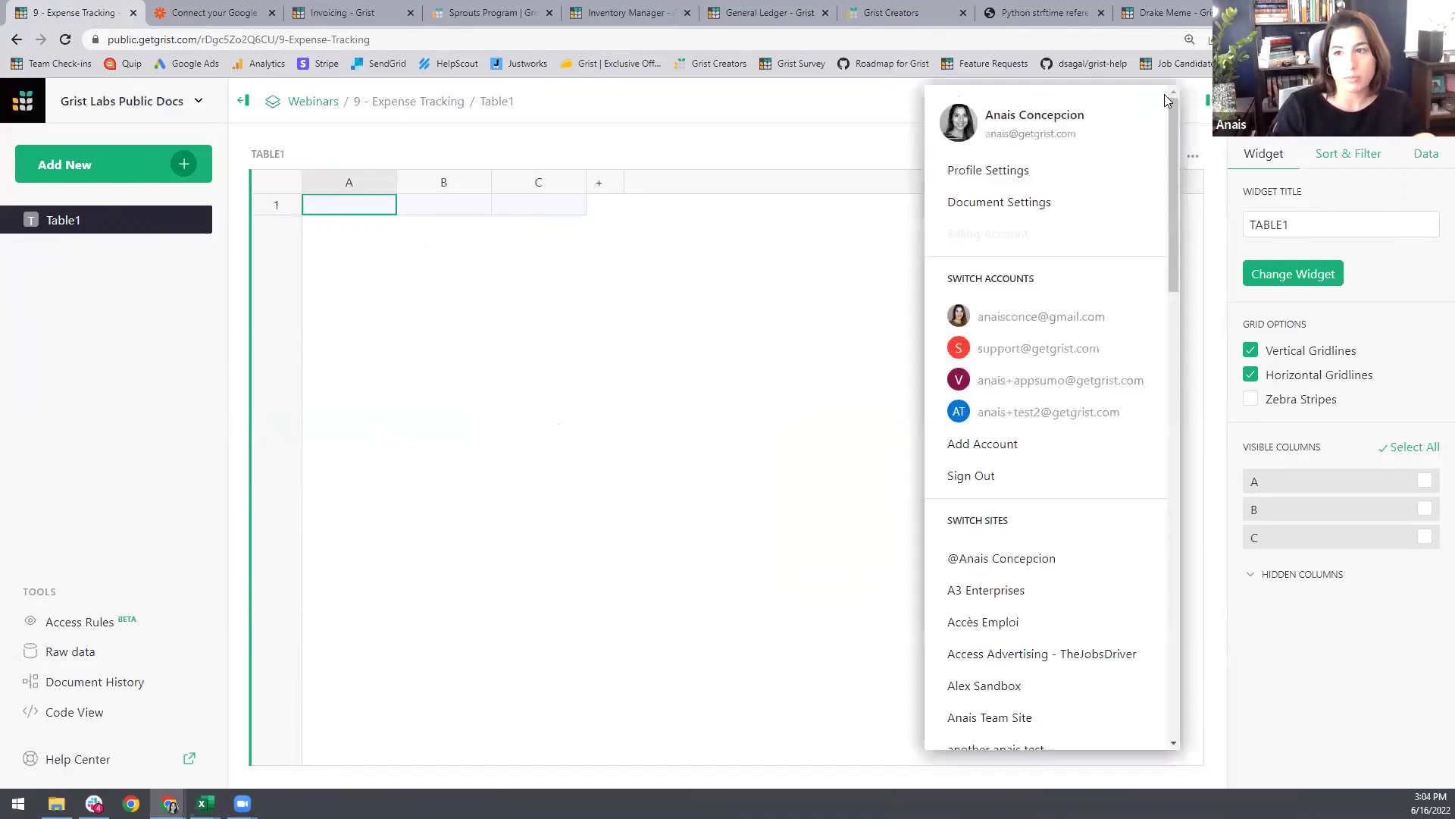
{"action": "left_click", "coordinate": [1077, 201]}
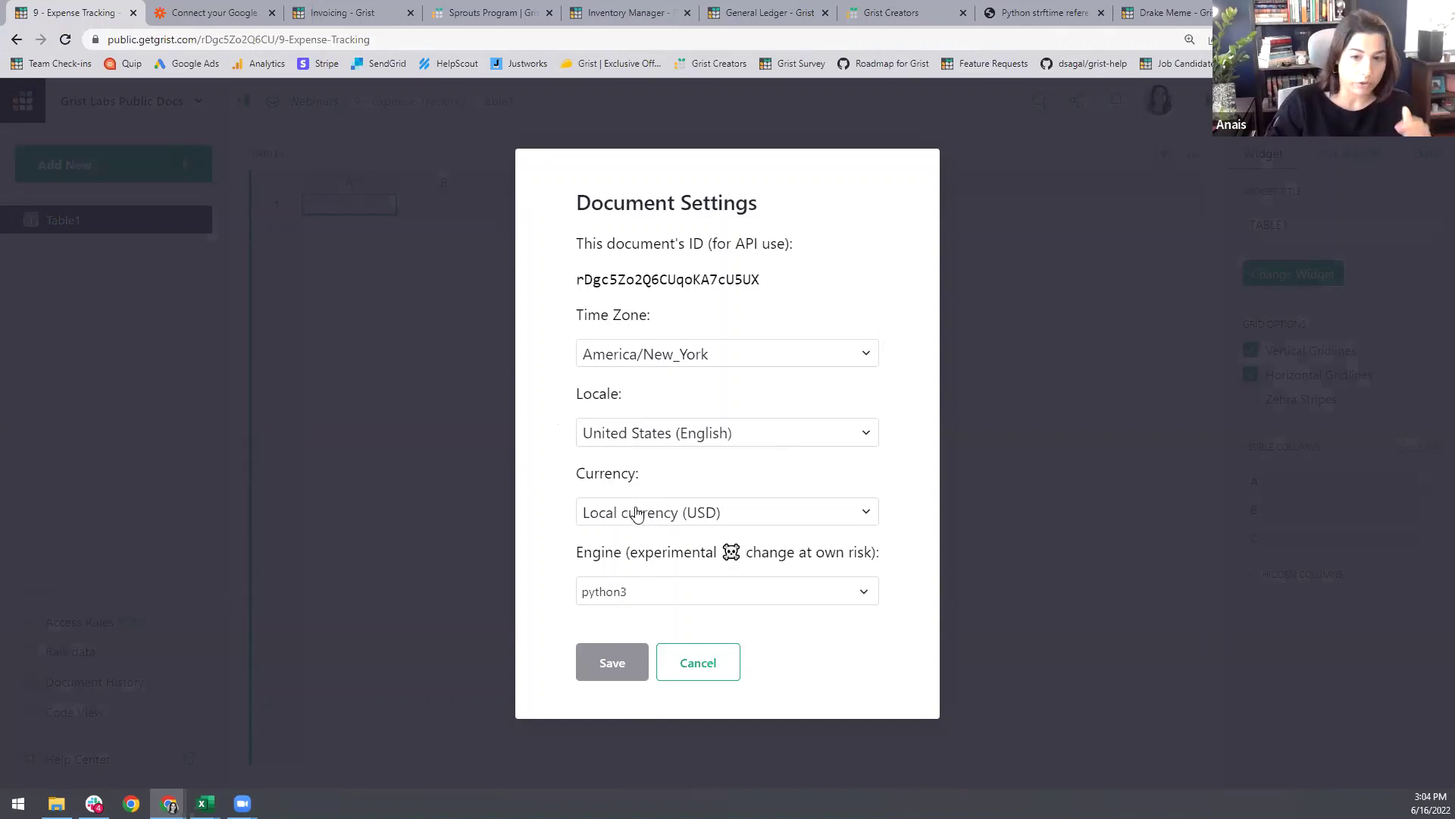
{"action": "left_click", "coordinate": [594, 592]}
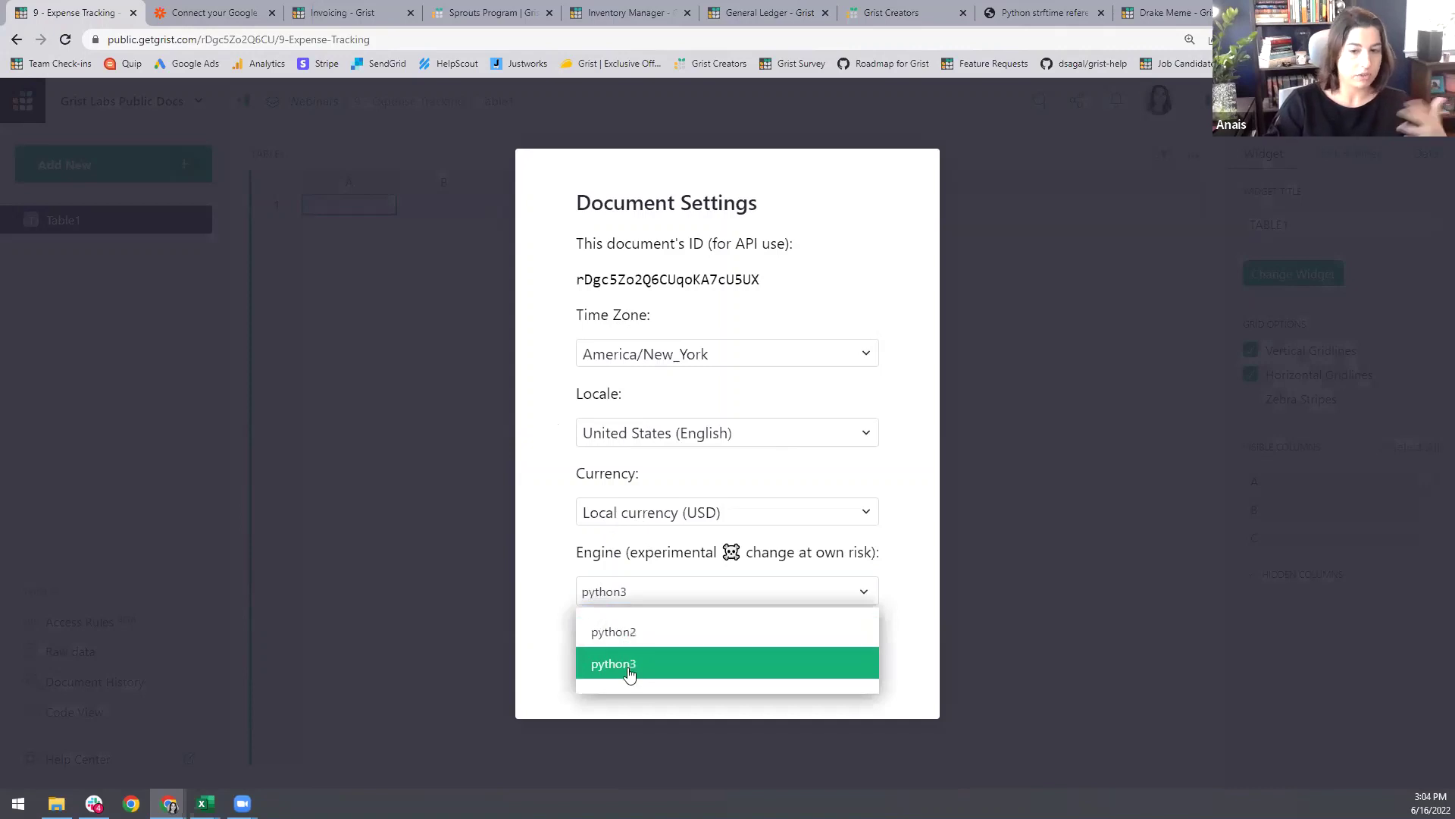
{"action": "left_click", "coordinate": [551, 557]}
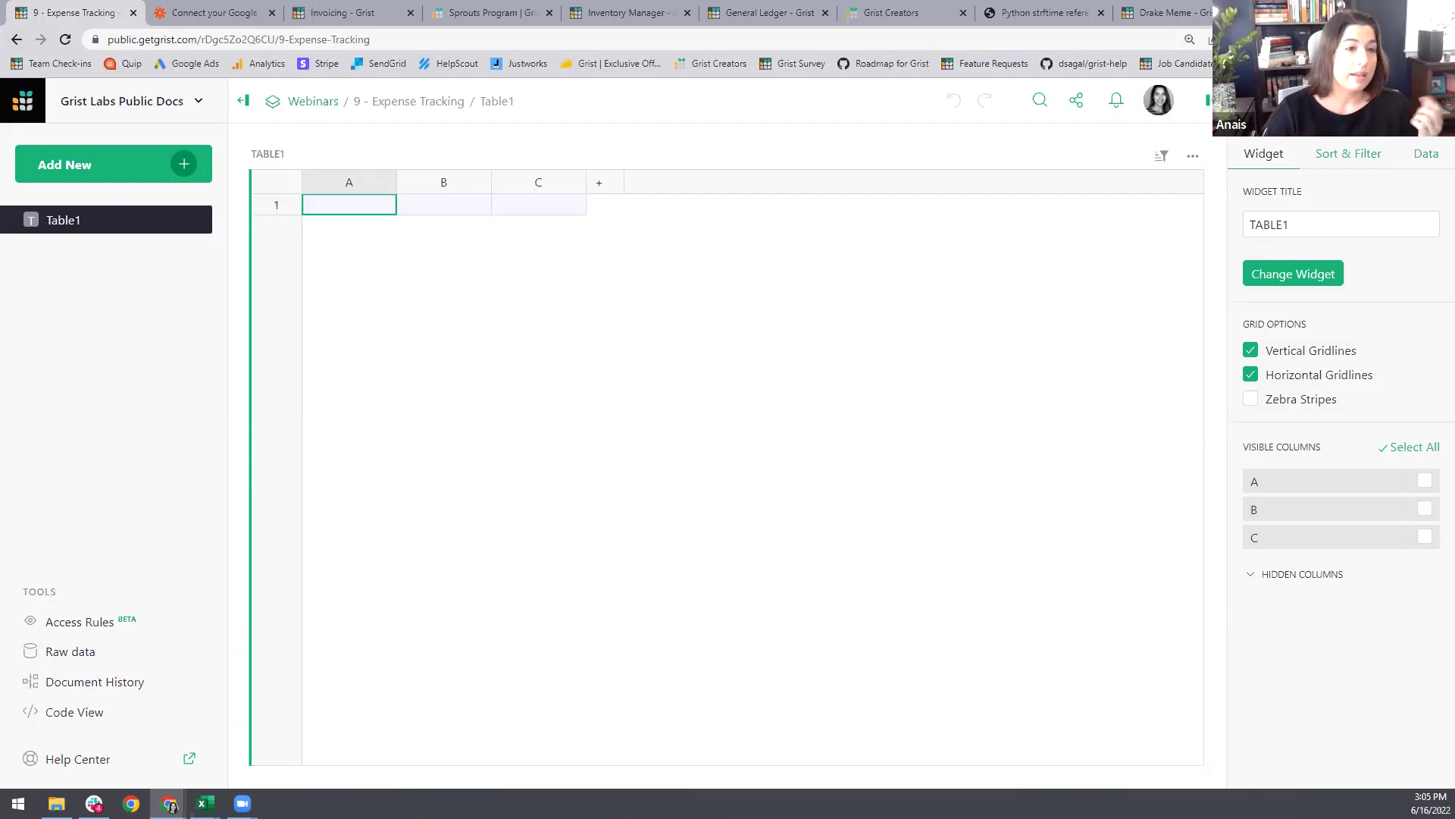
Step: Cancel Document Settings without changes, leaving Table1 with blank columns A, B and C
{"action": "mouse_move", "coordinate": [205, 804]}
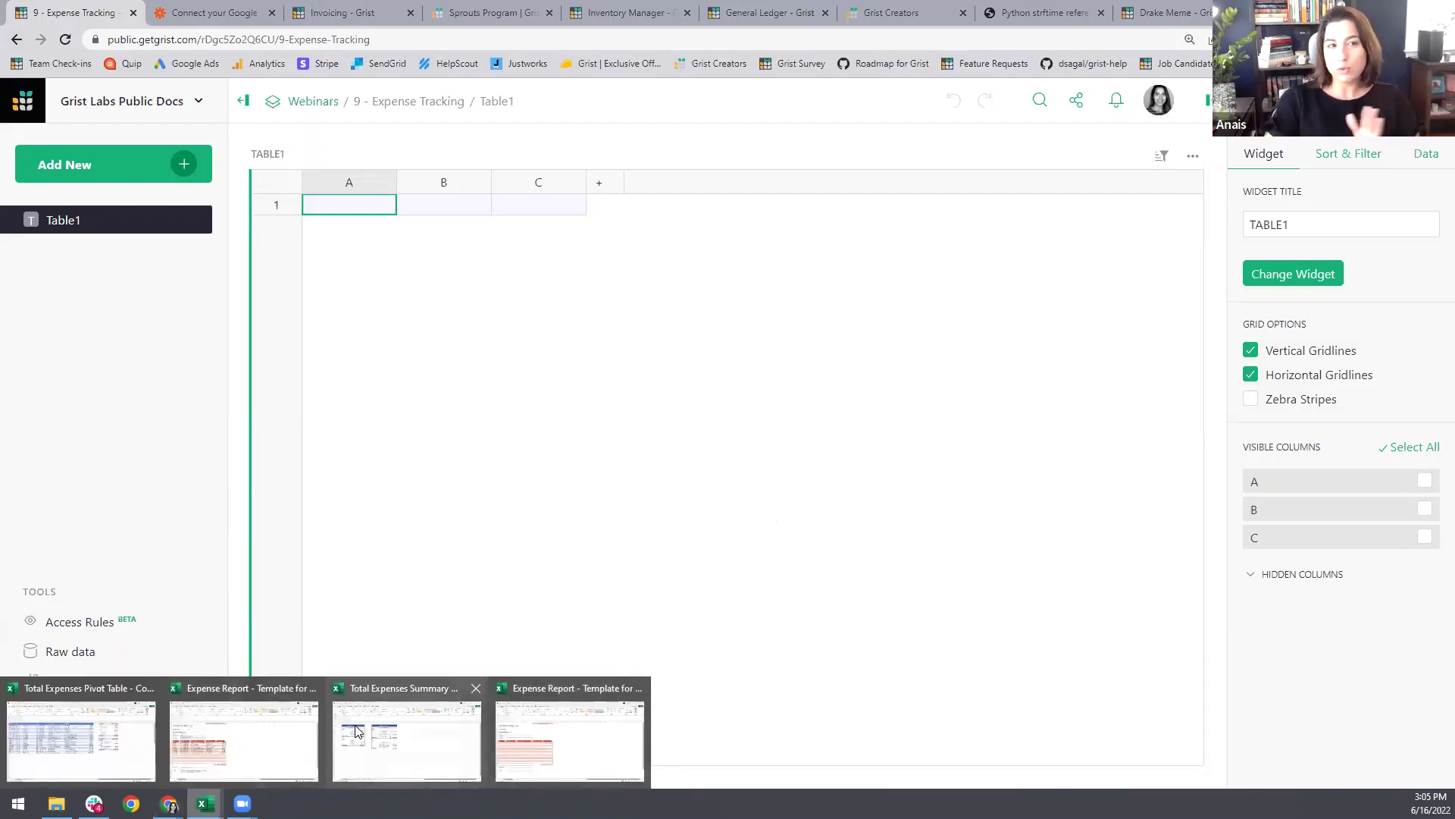
Step: Bring up the Expense Report template and step through its header fields to the first expense row
{"action": "left_click", "coordinate": [613, 739]}
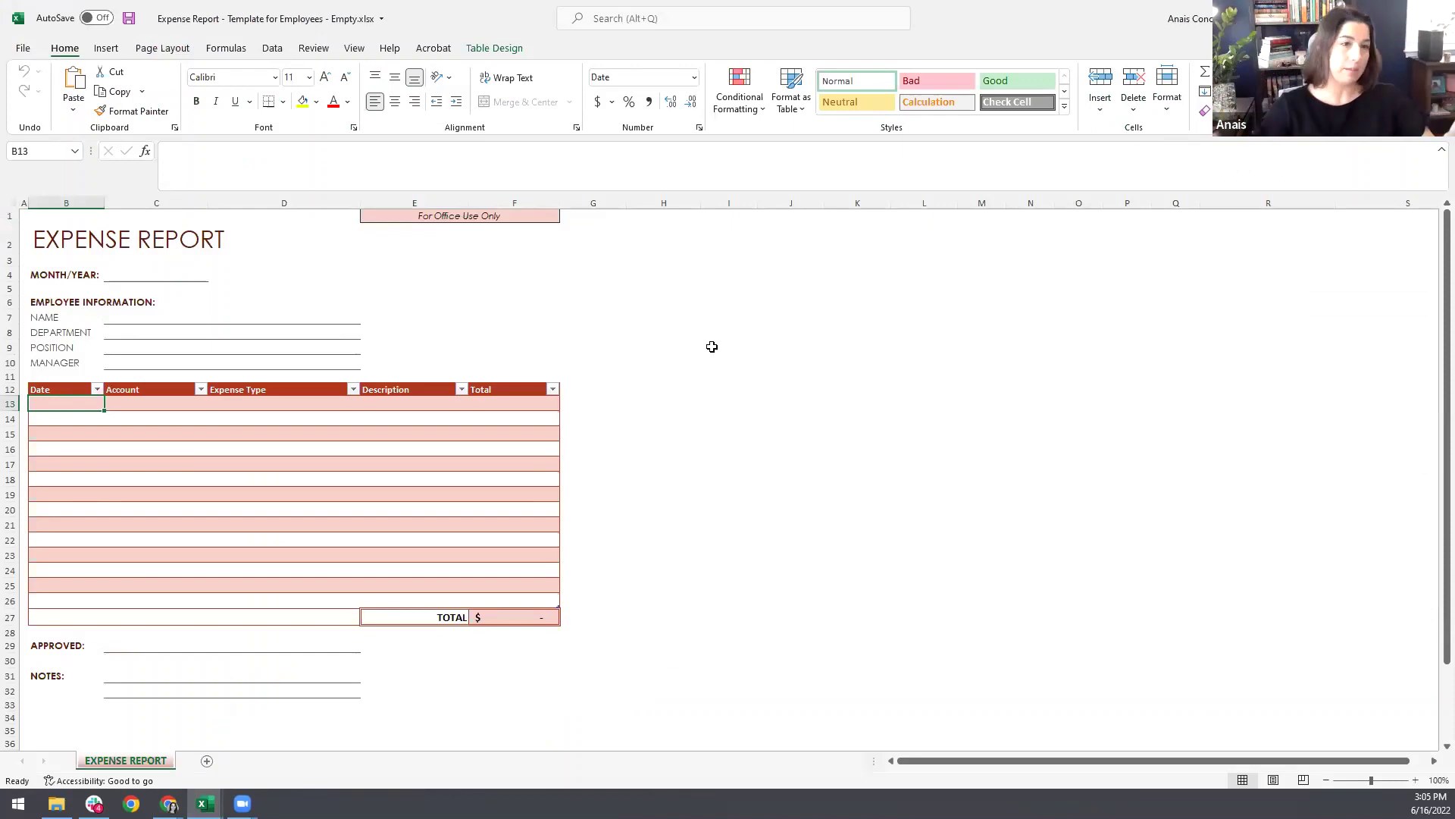
{"action": "left_click", "coordinate": [137, 274]}
{"action": "left_click", "coordinate": [147, 324]}
{"action": "left_click", "coordinate": [150, 333]}
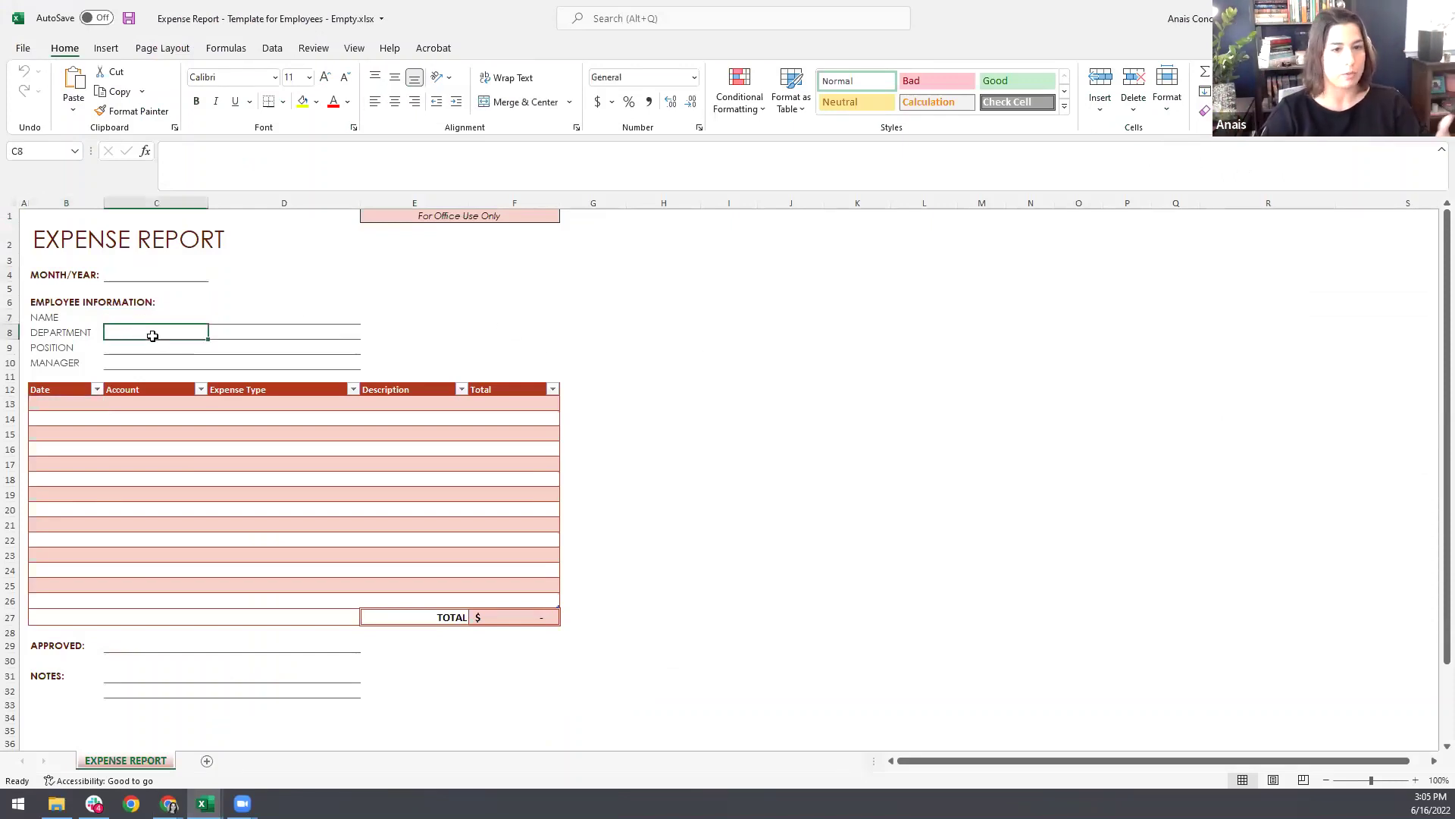
{"action": "left_click", "coordinate": [151, 347]}
{"action": "left_click", "coordinate": [151, 363]}
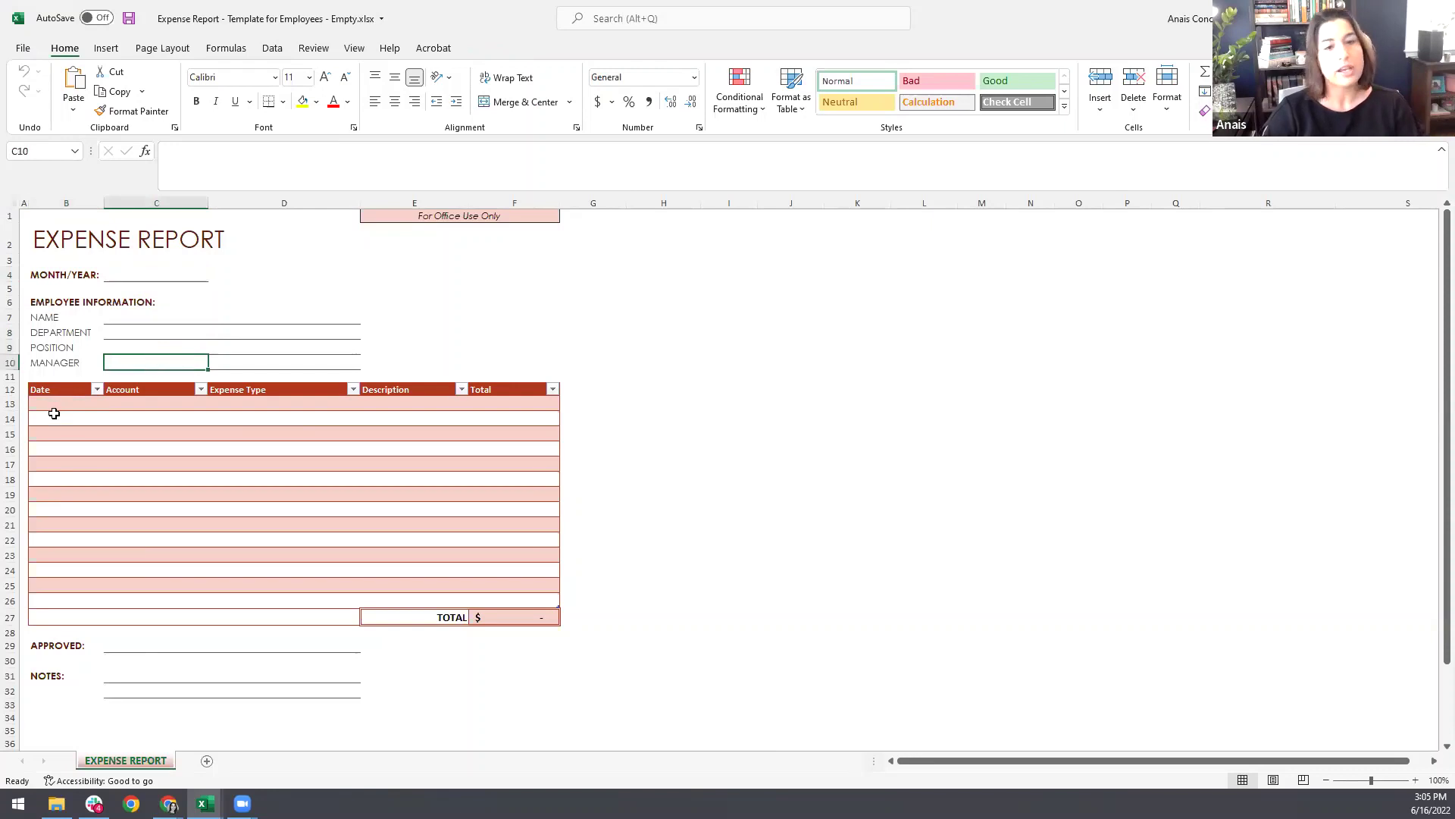
{"action": "left_click", "coordinate": [76, 400]}
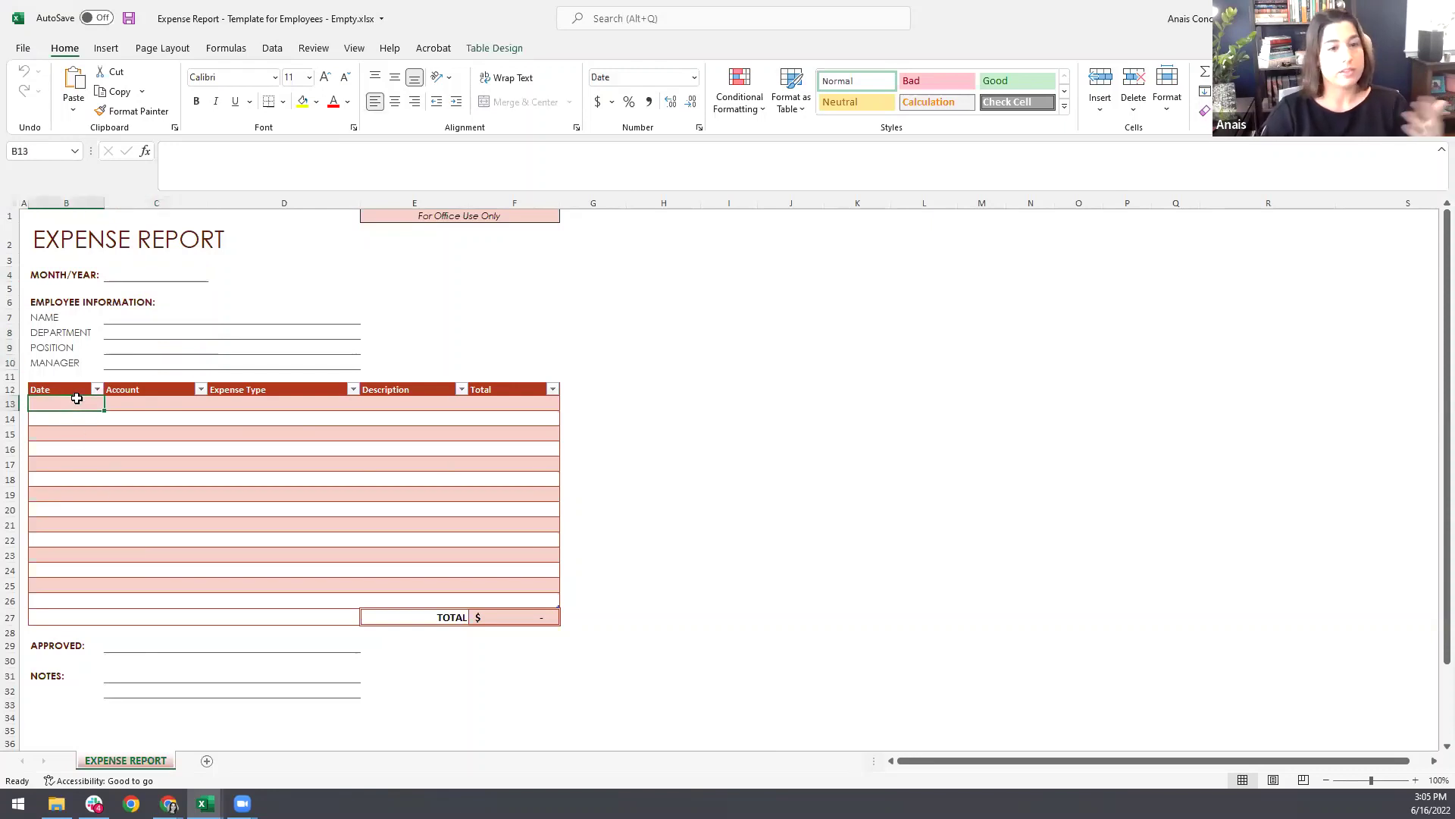
{"action": "left_click", "coordinate": [164, 403]}
Step: Check the dropdown options of the first Account and Expense Type cells without choosing any
{"action": "left_click", "coordinate": [214, 405]}
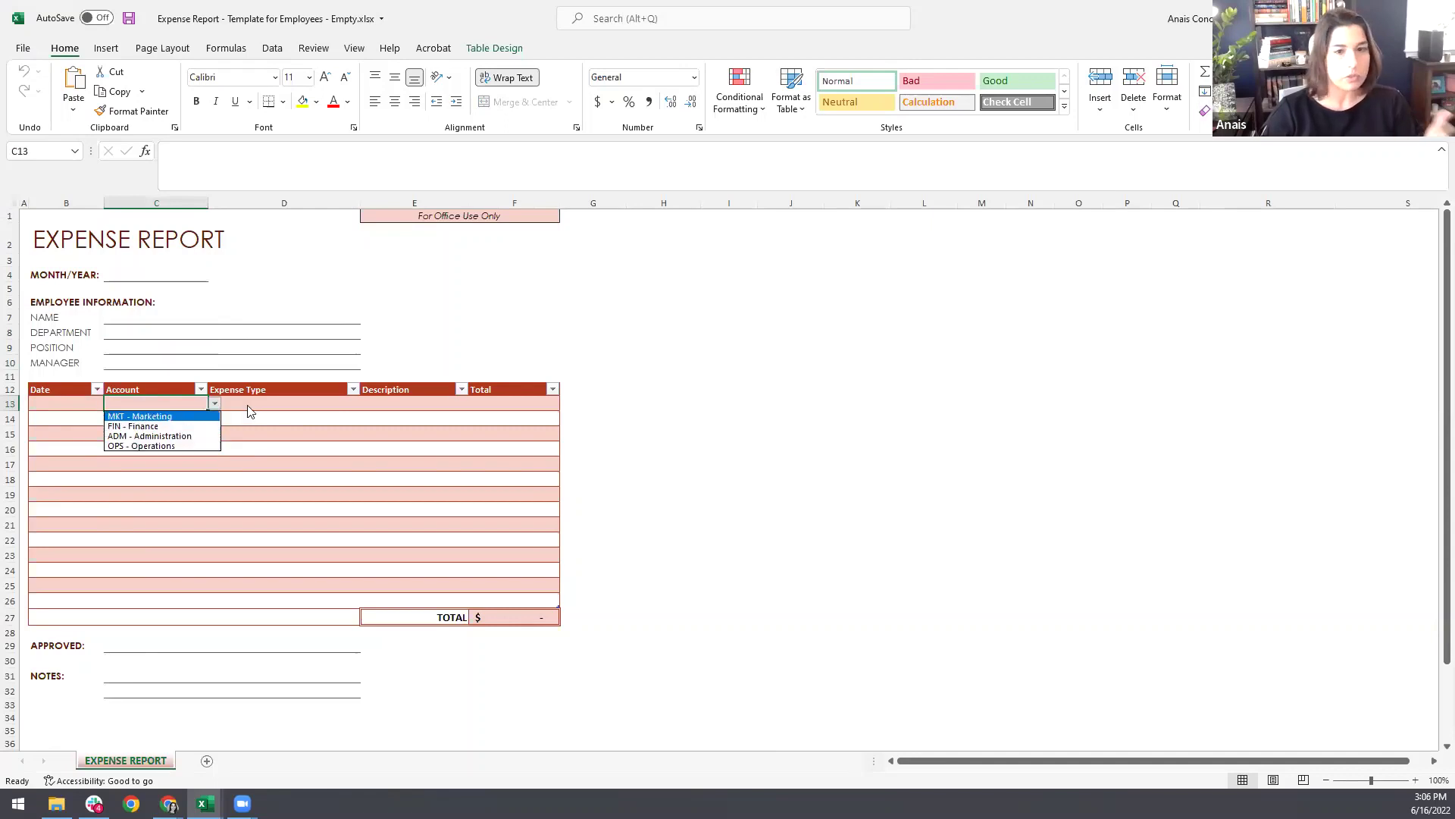
{"action": "key", "text": "Escape"}
{"action": "left_click", "coordinate": [337, 402]}
{"action": "left_click", "coordinate": [367, 403]}
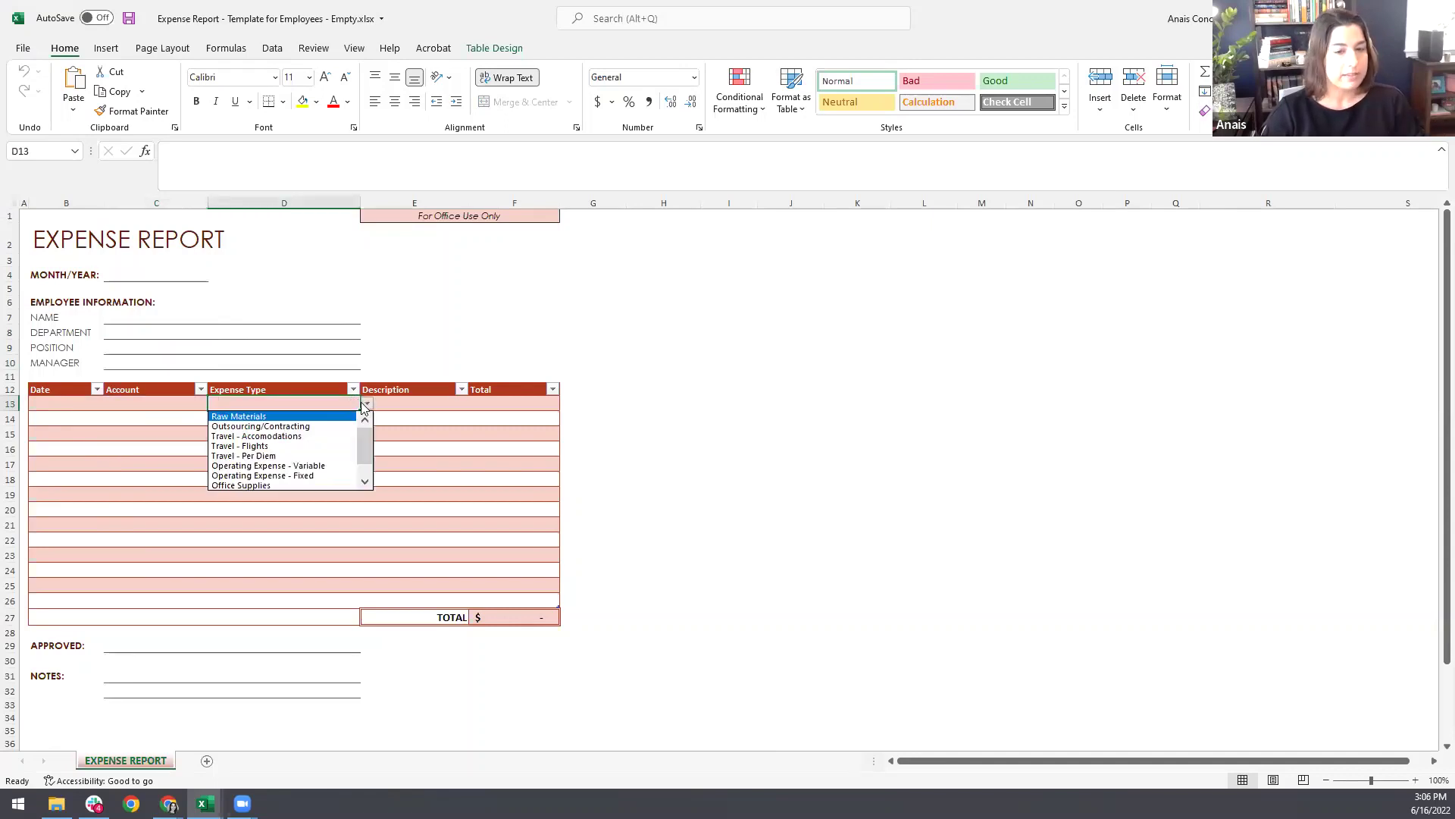
{"action": "key", "text": "Escape"}
Step: Enter a total of 60 in F13, the first expense row's Total cell
{"action": "left_click", "coordinate": [416, 403]}
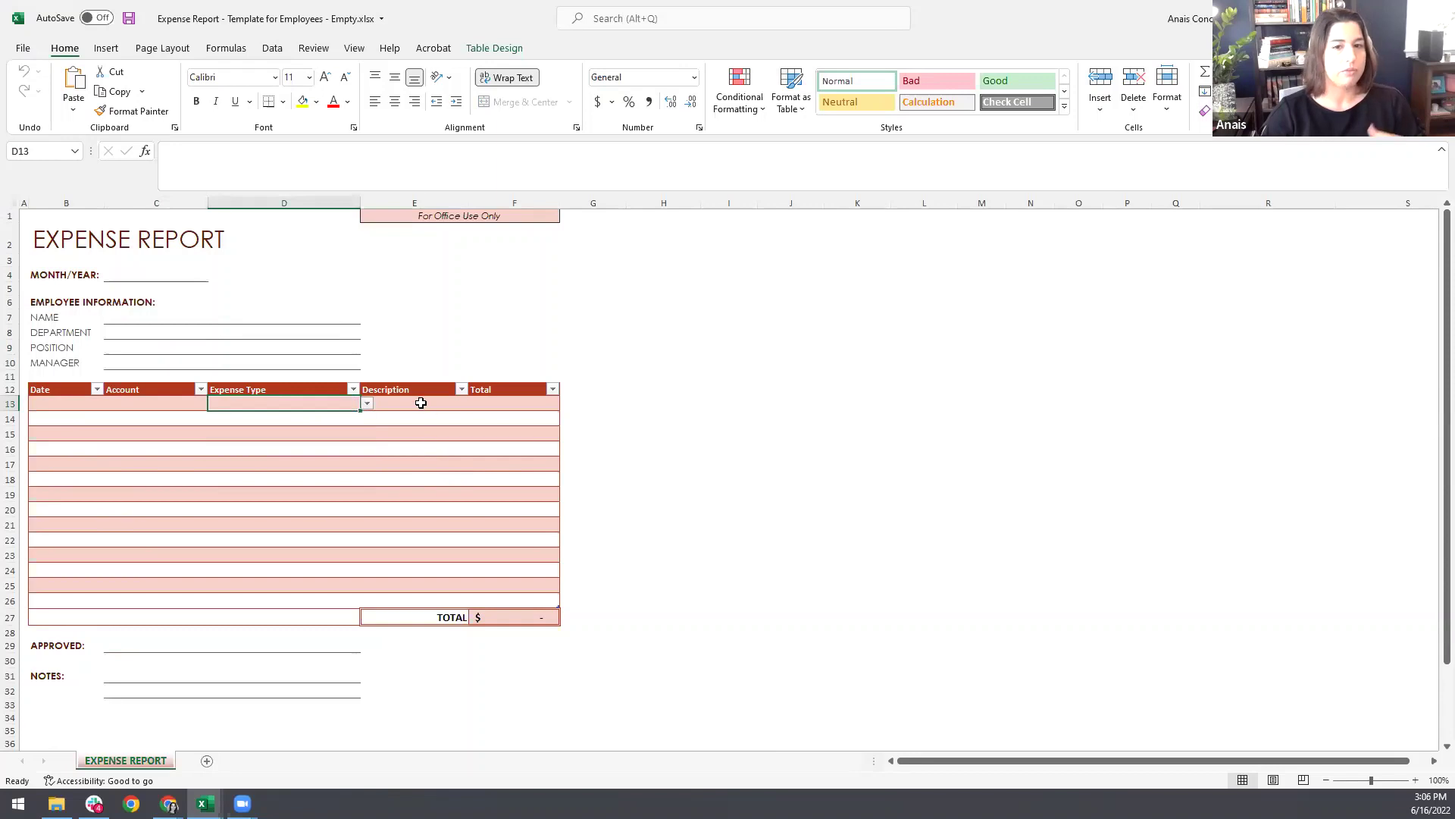
{"action": "left_click", "coordinate": [493, 403]}
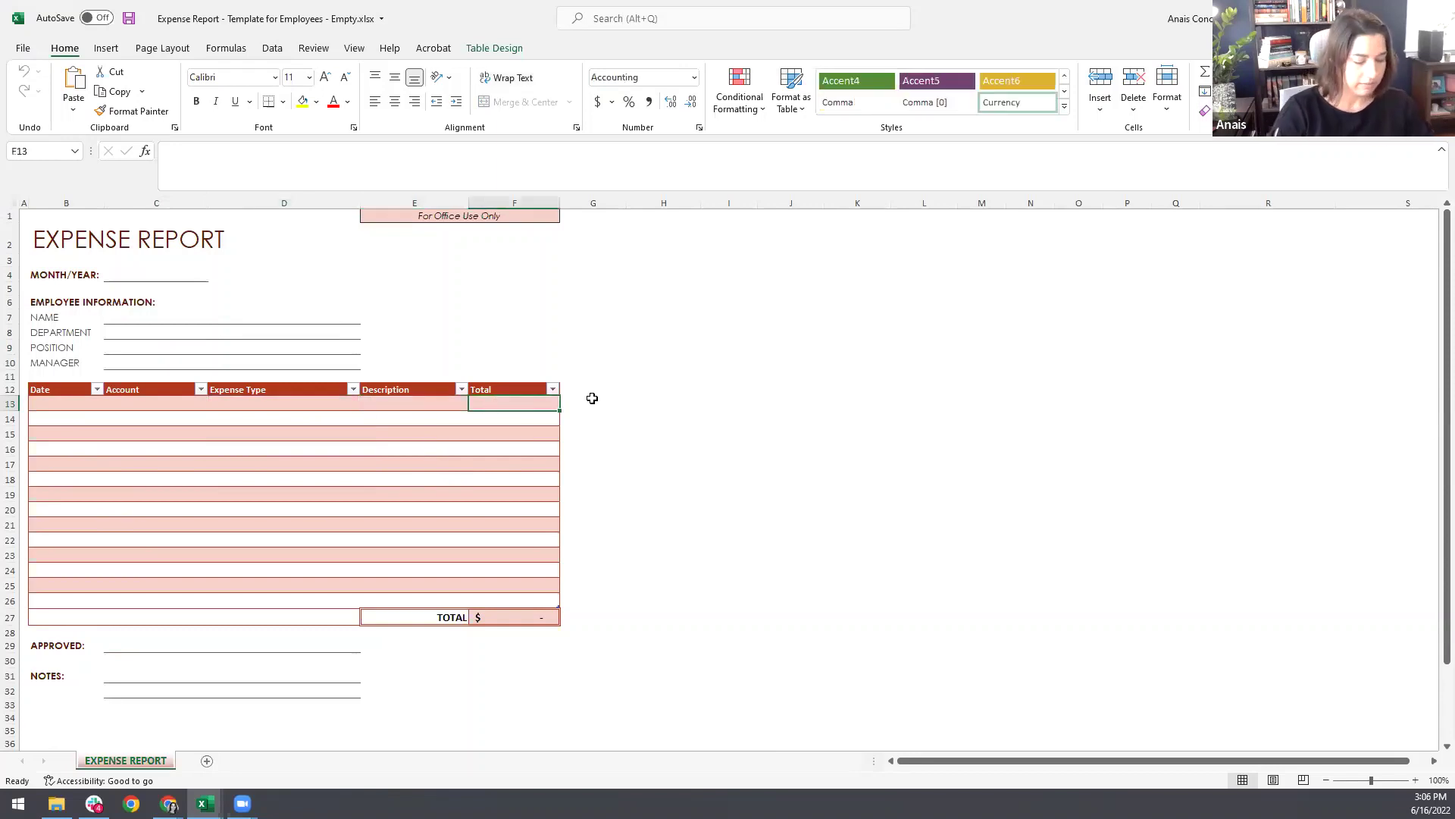
{"action": "type", "text": "6"}
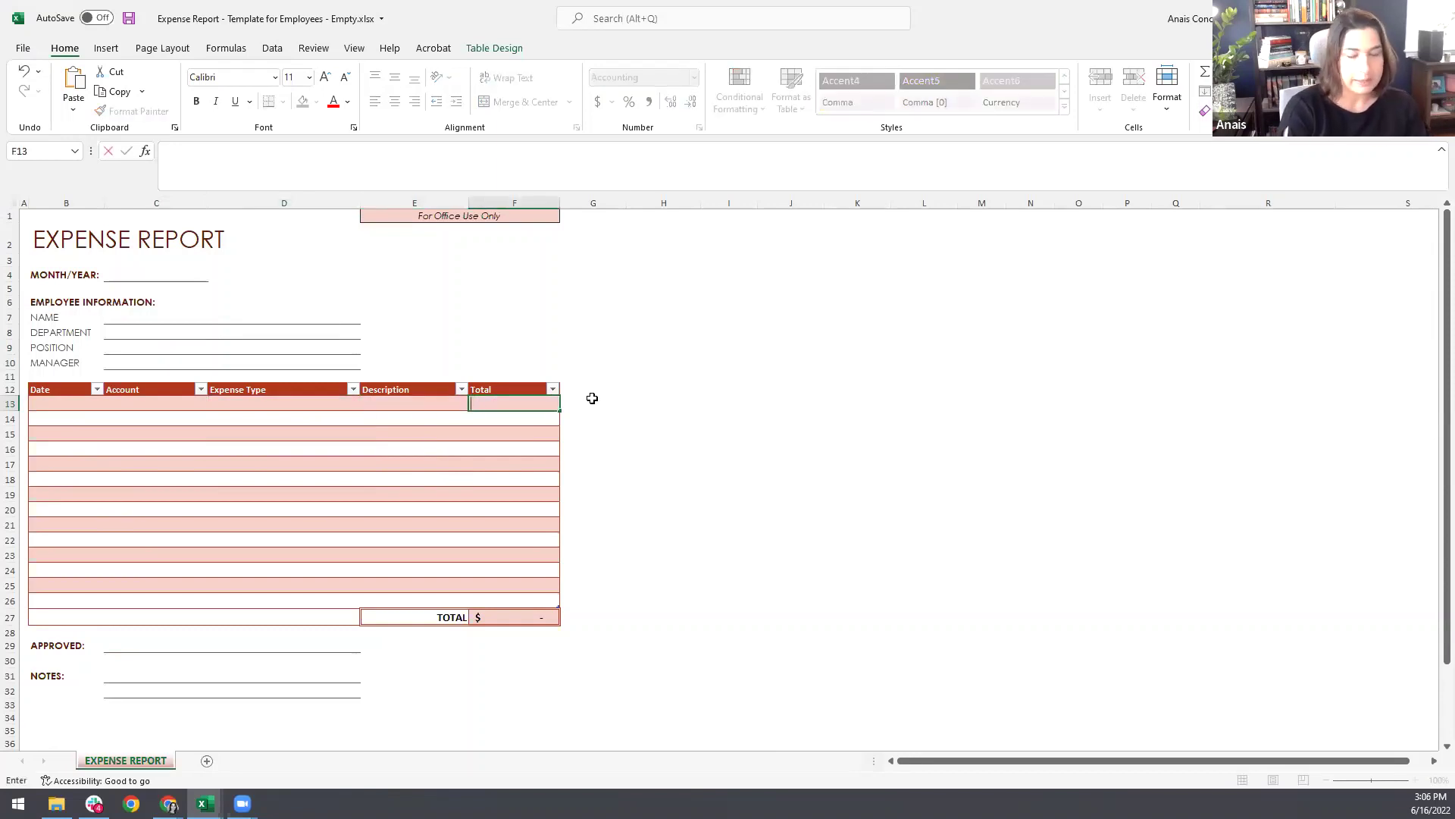
{"action": "type", "text": "0"}
{"action": "key", "text": "Return"}
Step: Recheck the Account options, then bring up the sheet-tab menu to unhide sheets
{"action": "left_click", "coordinate": [158, 675]}
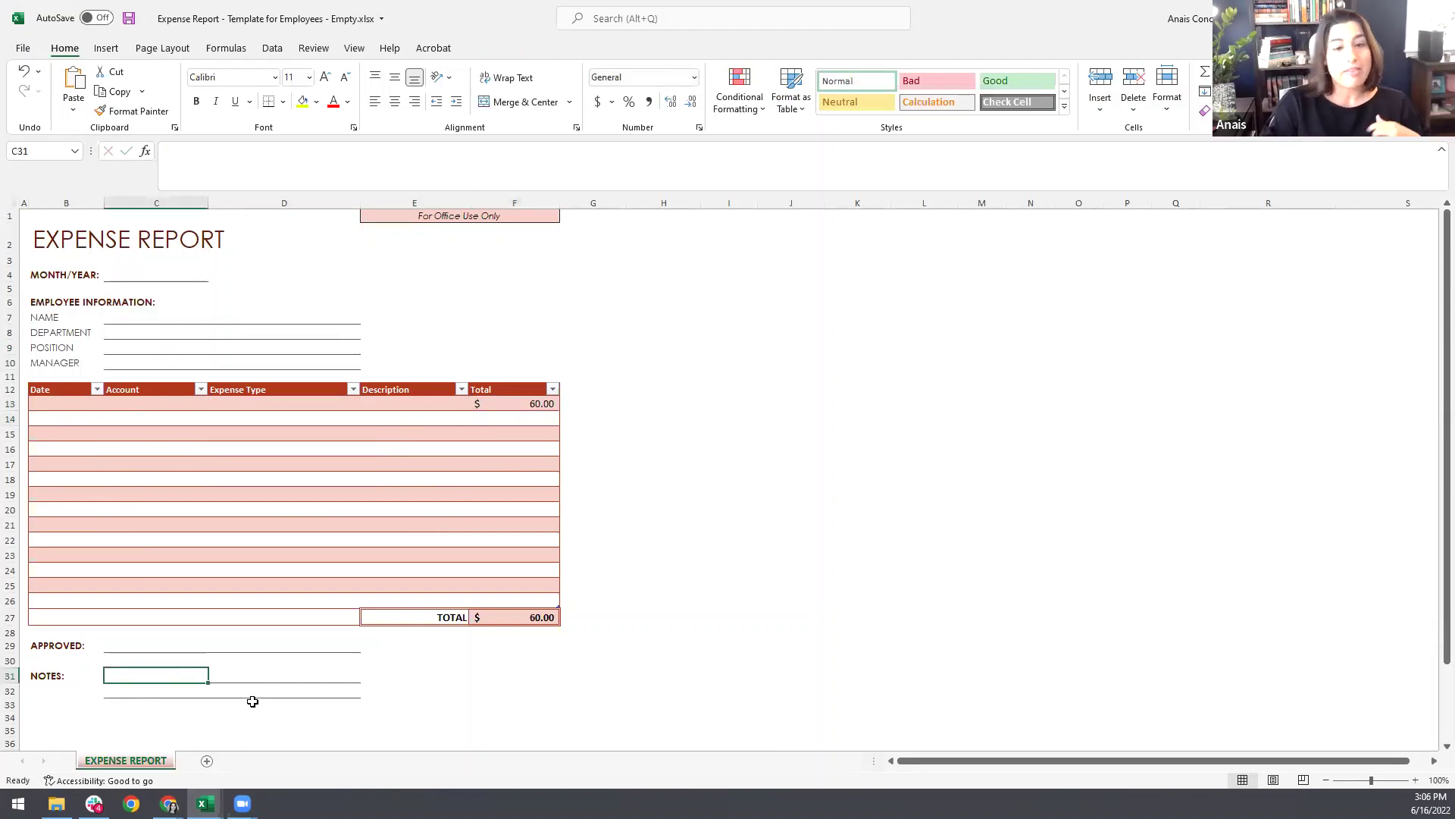
{"action": "left_click", "coordinate": [203, 407]}
{"action": "left_click", "coordinate": [215, 403]}
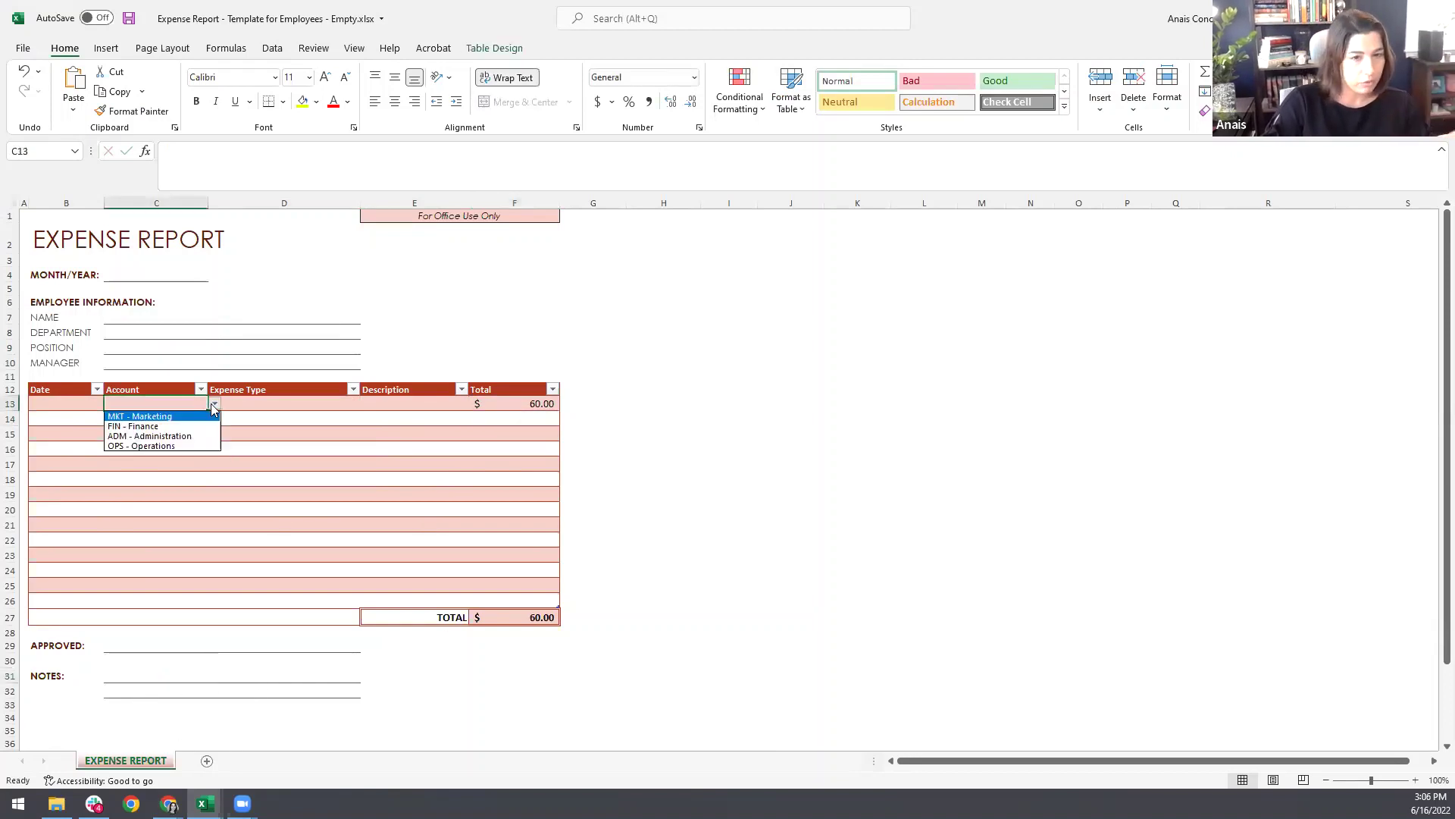
{"action": "left_click", "coordinate": [189, 494]}
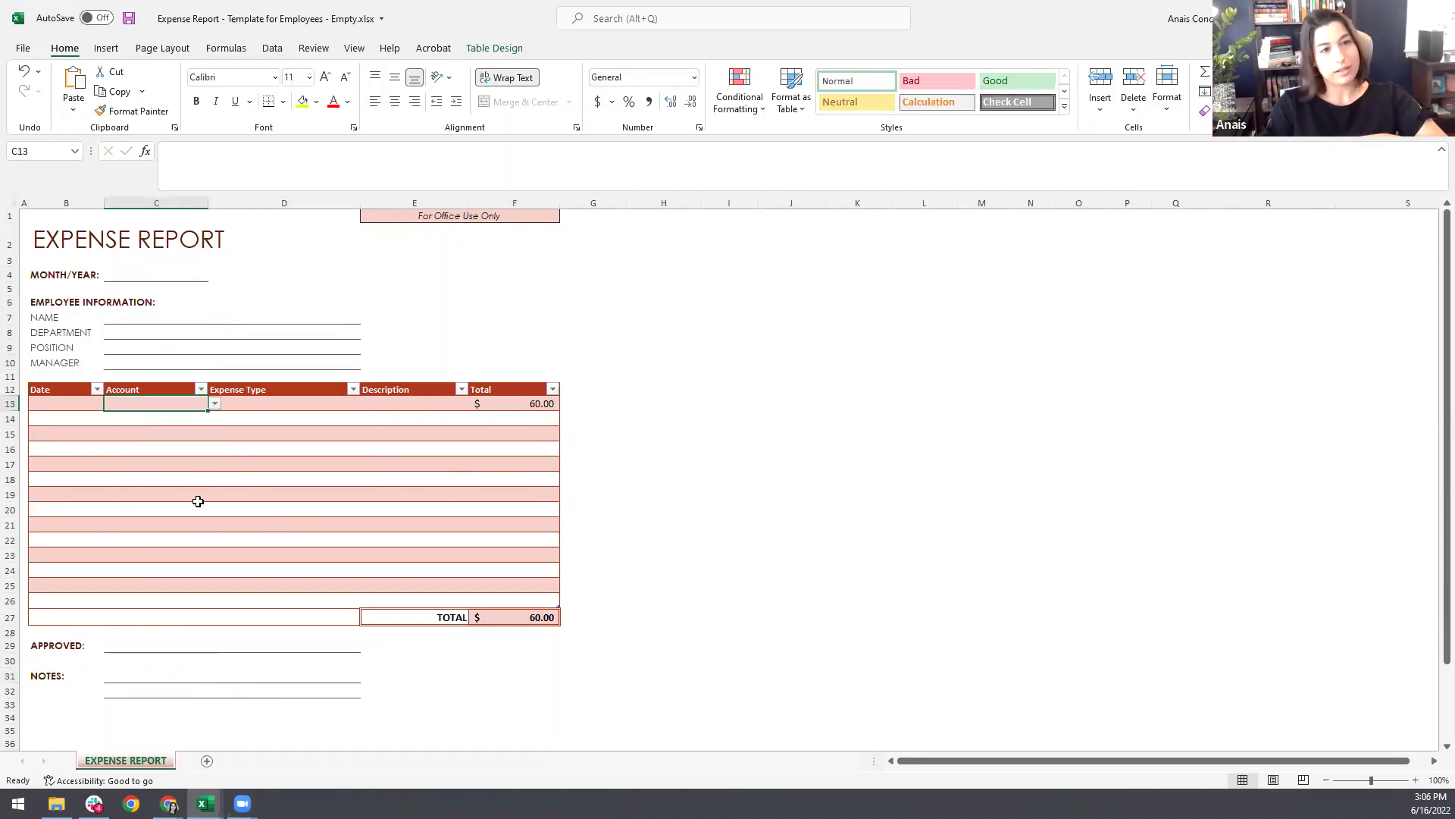
{"action": "right_click", "coordinate": [156, 763]}
Step: Unhide Sheet1, review its Account and Expense Type lists, and go back to EXPENSE REPORT
{"action": "left_click", "coordinate": [199, 725]}
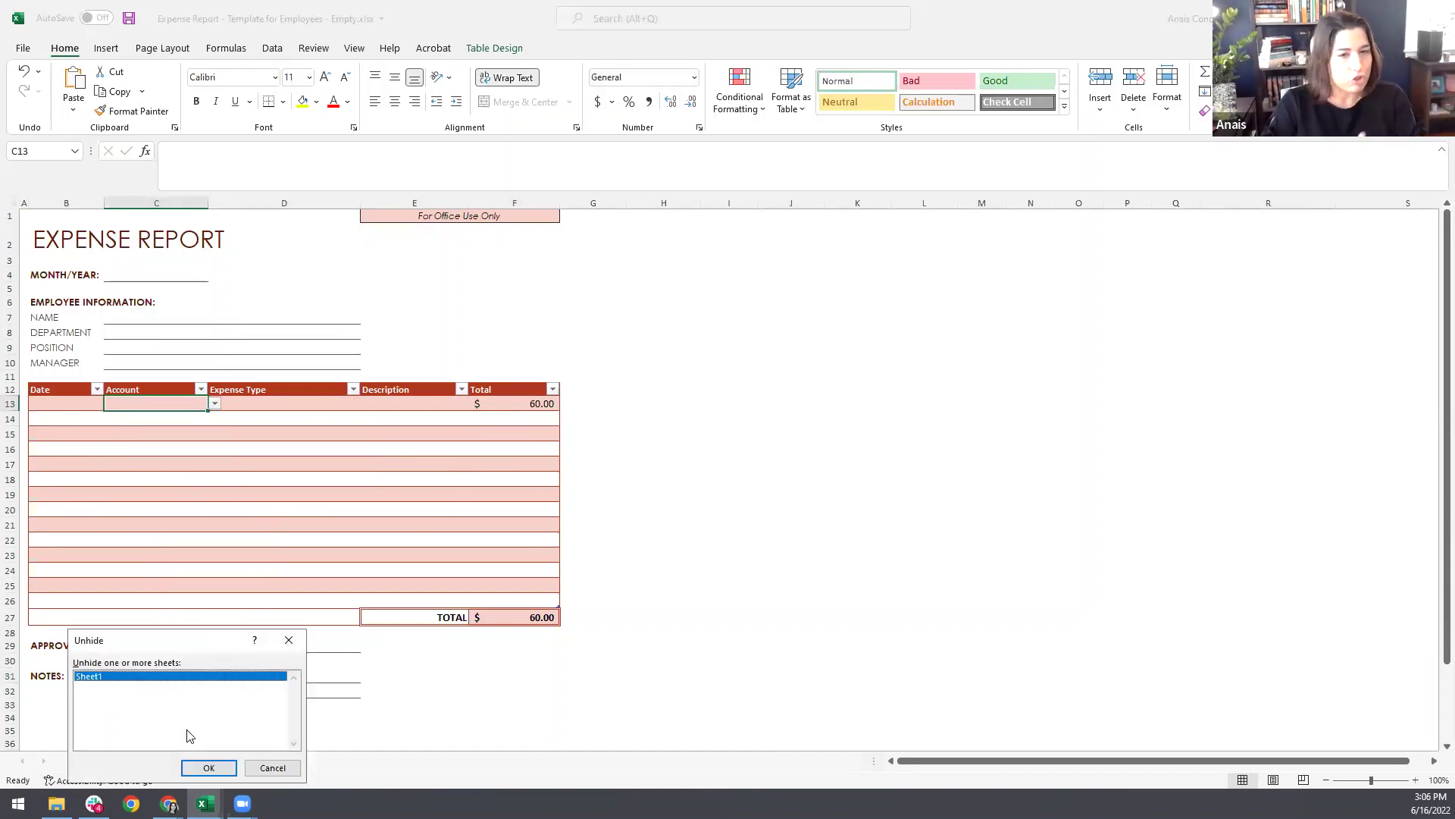
{"action": "left_click", "coordinate": [198, 769]}
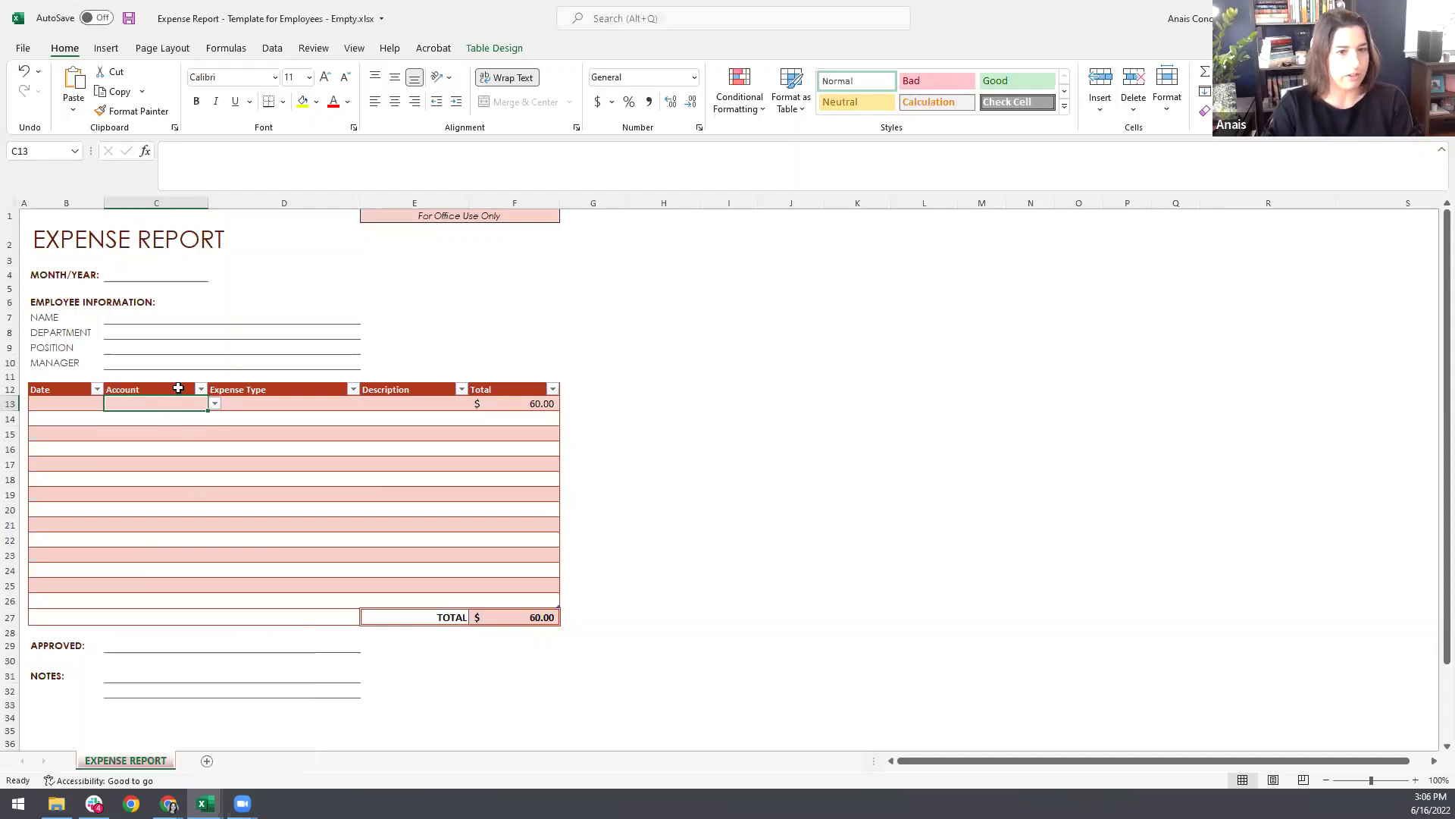
{"action": "left_click", "coordinate": [212, 293]}
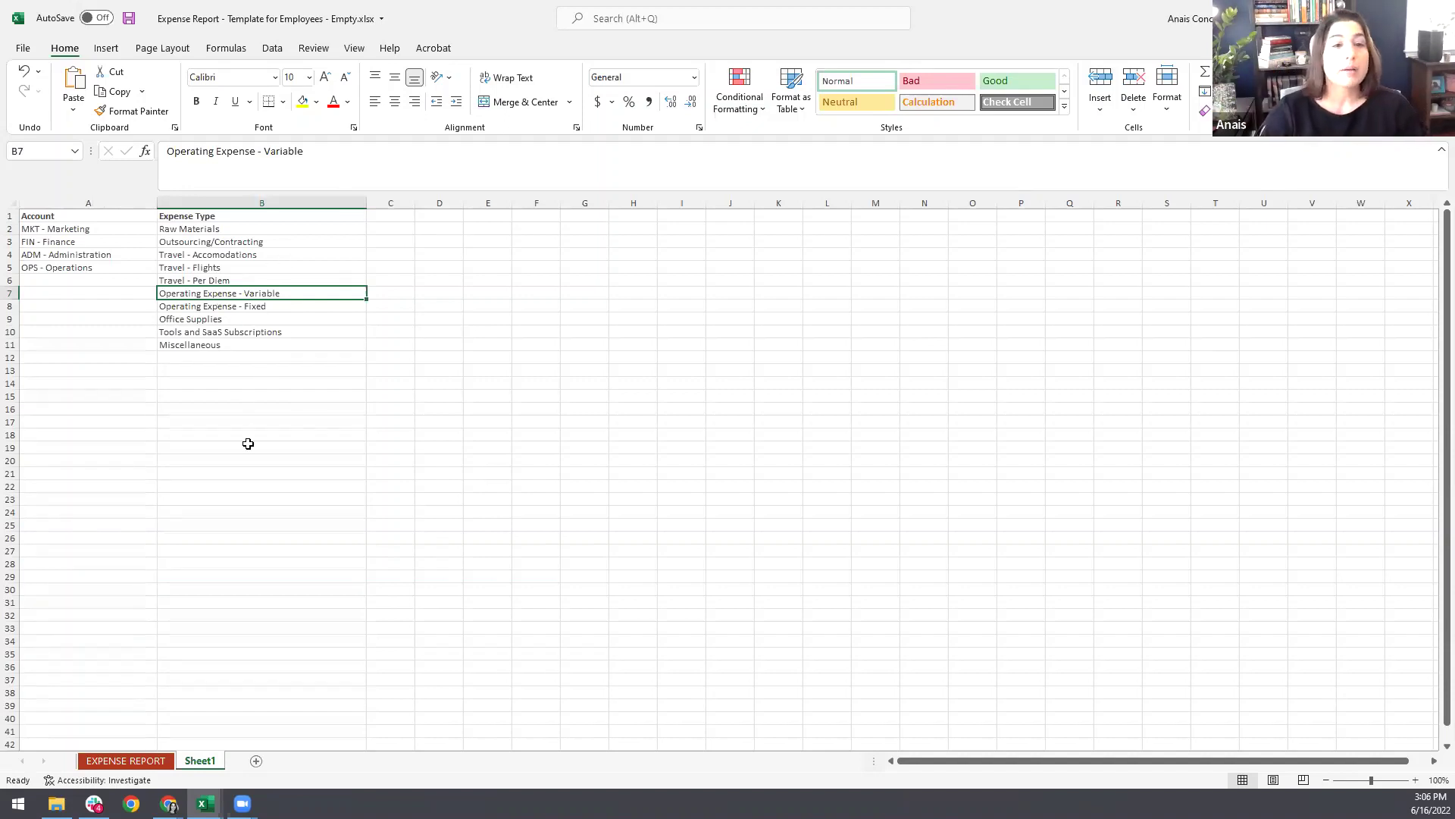
{"action": "left_click", "coordinate": [159, 762]}
{"action": "left_click", "coordinate": [159, 763]}
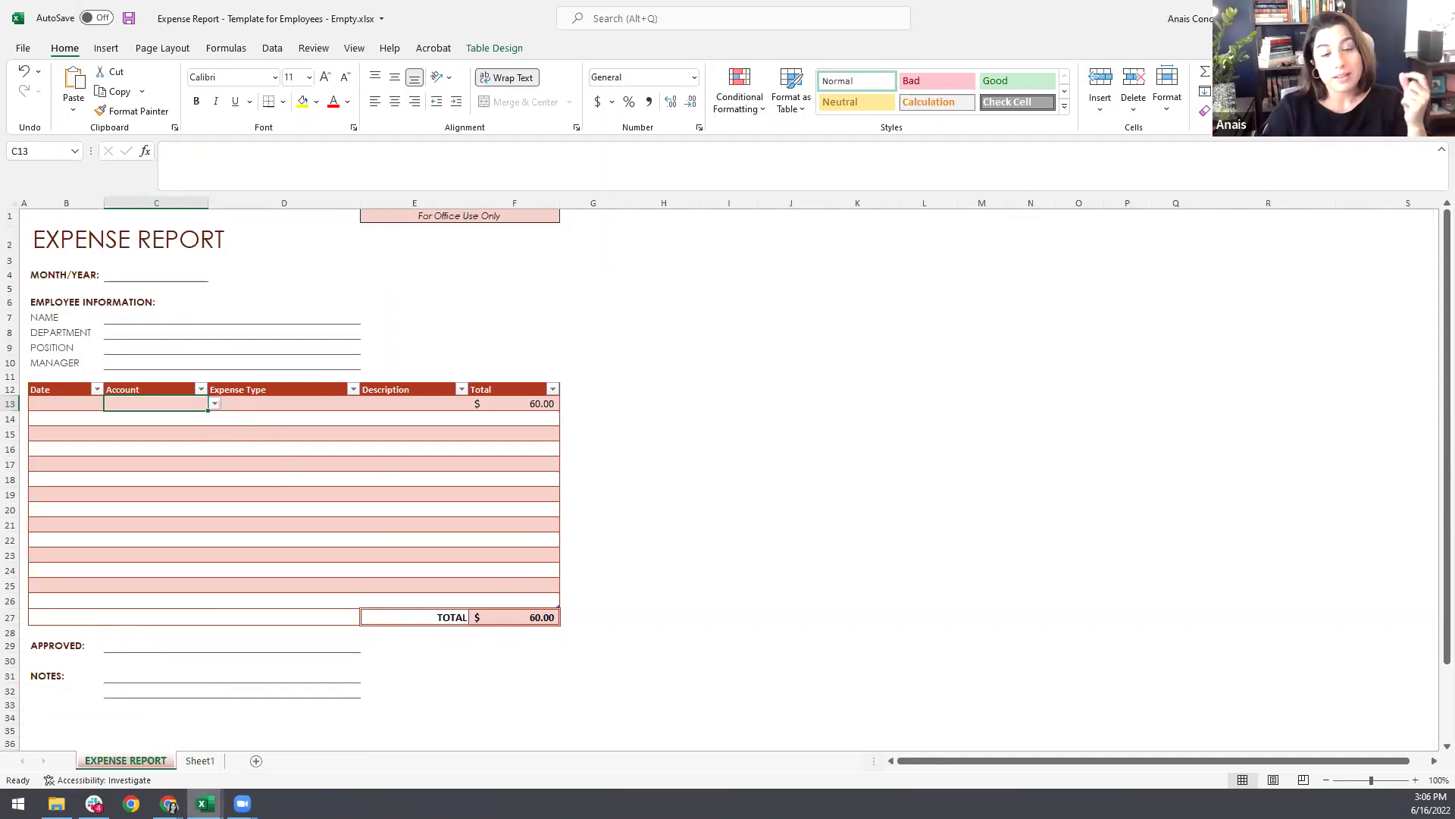
{"action": "left_click", "coordinate": [205, 803]}
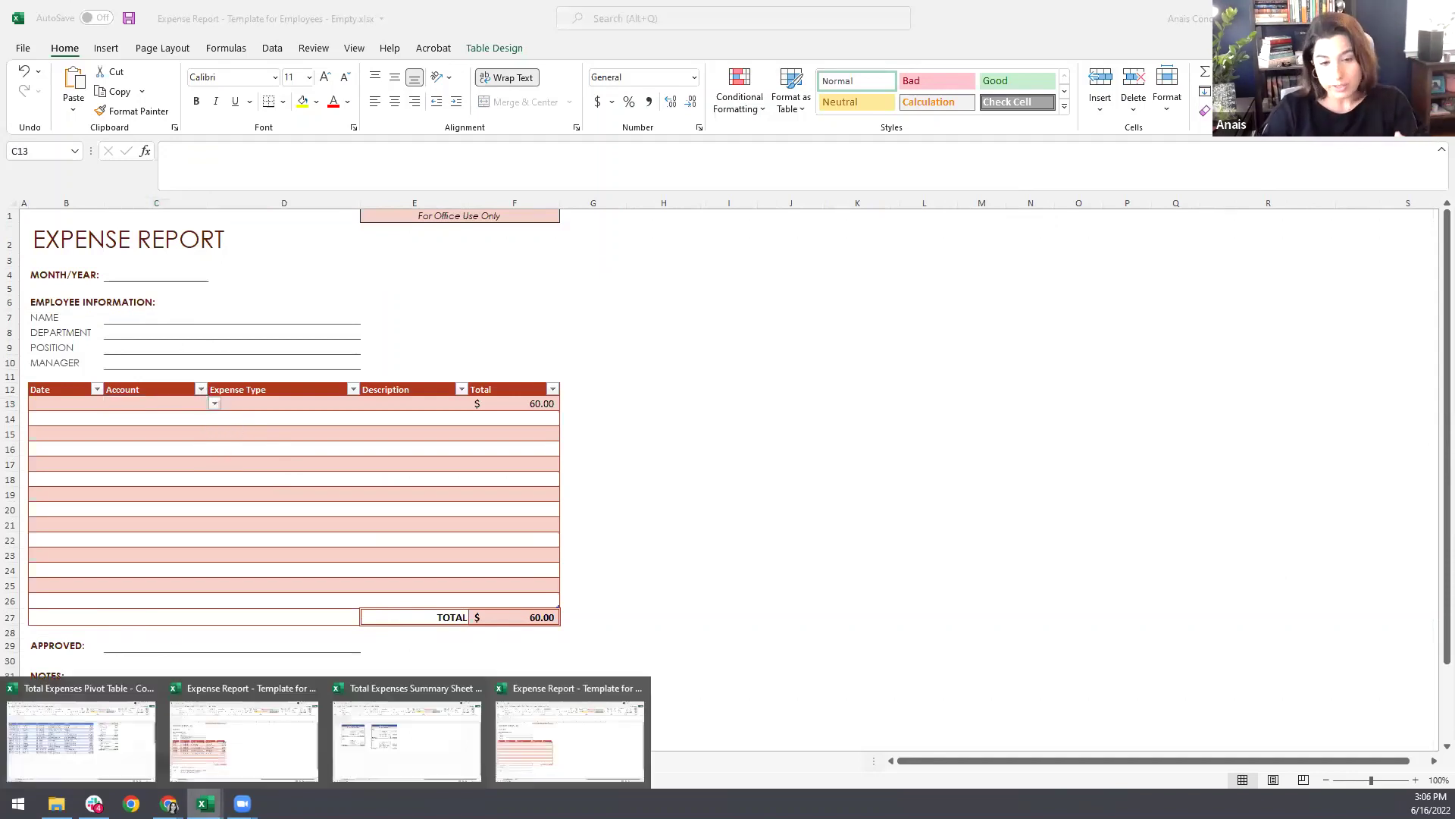
Step: Bring up Total Expenses Summary Sheet and flip through its May 2022 and June 2022 tabs
{"action": "left_click", "coordinate": [416, 764]}
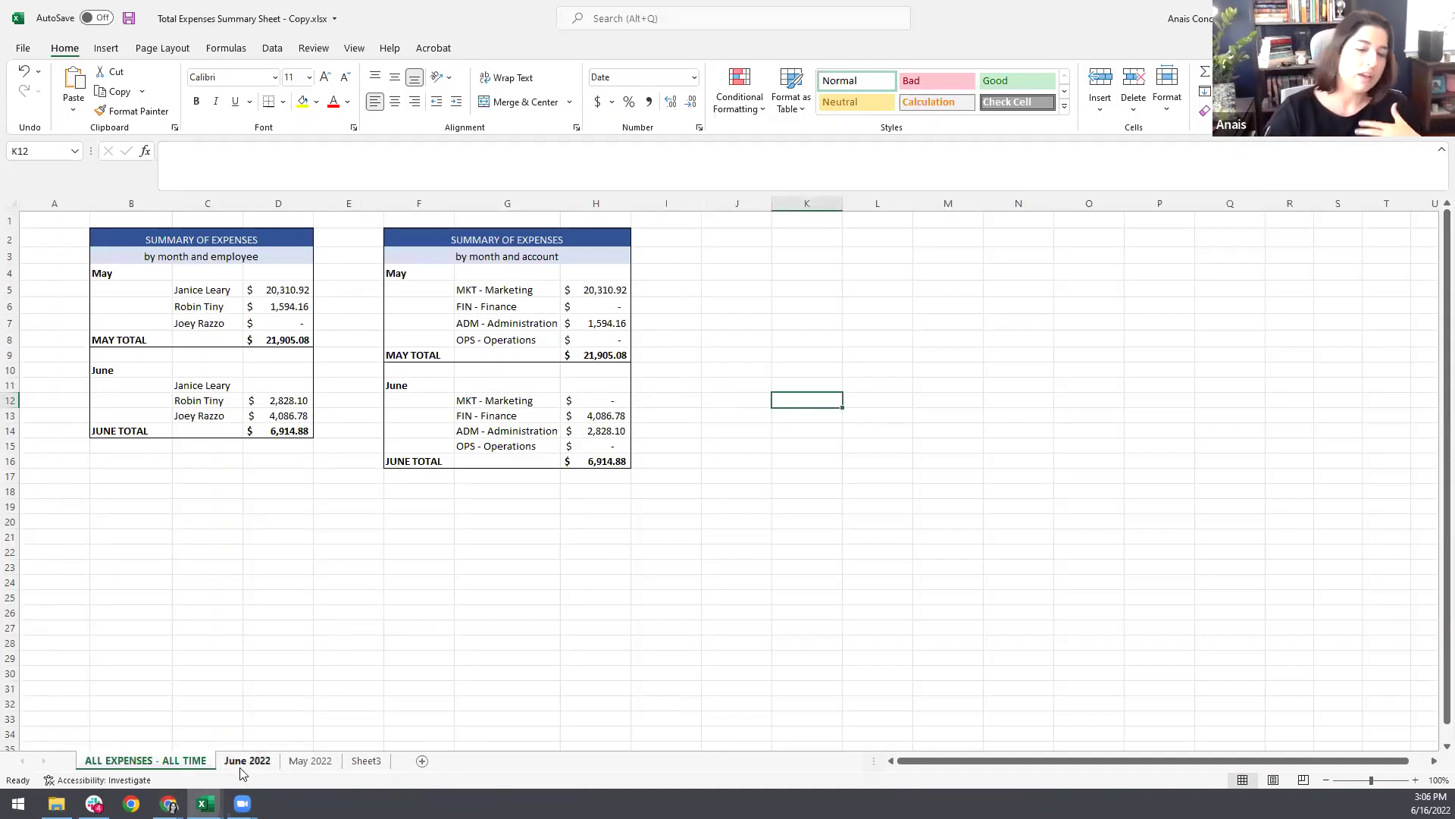
{"action": "left_click", "coordinate": [292, 765]}
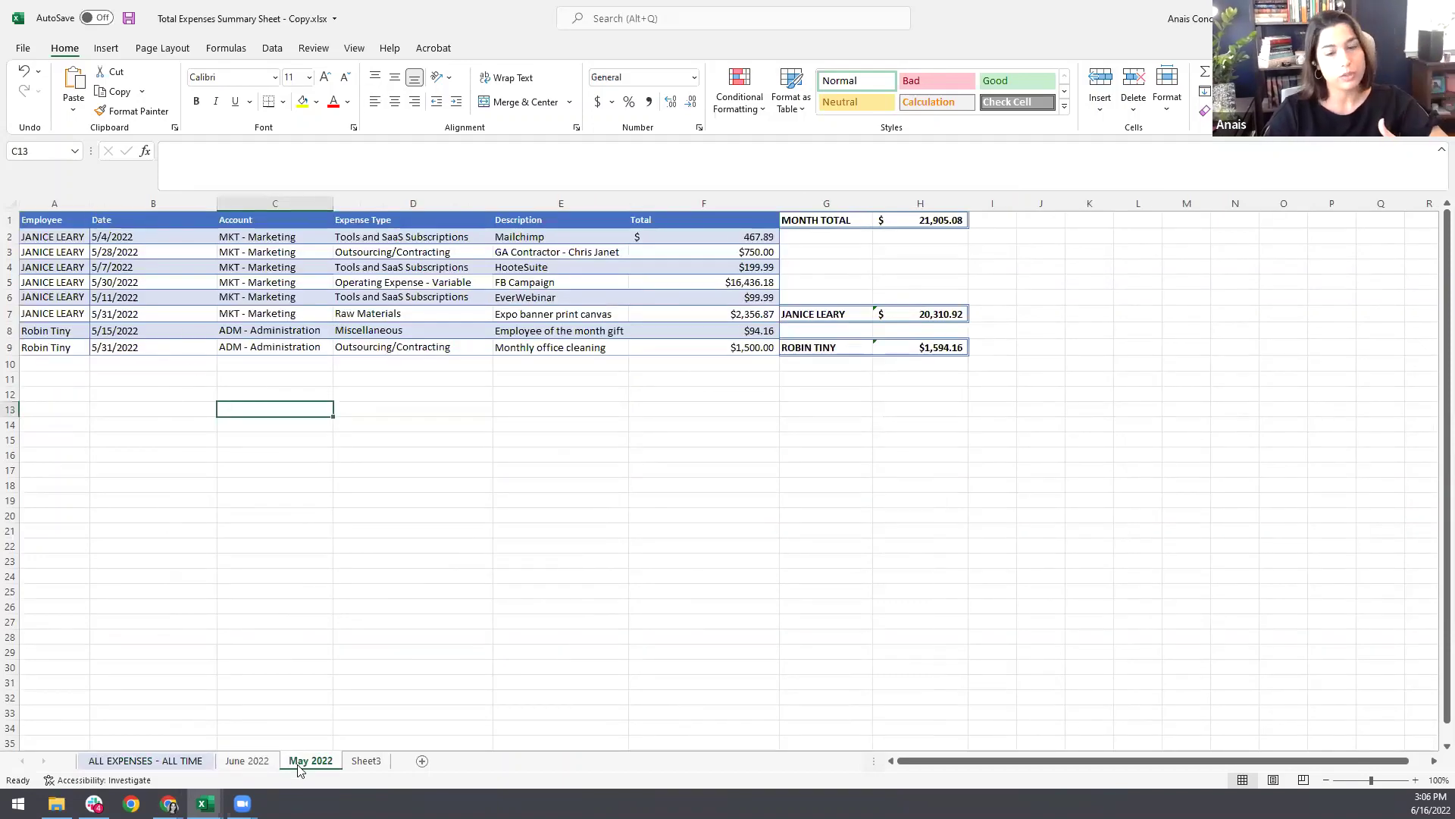
{"action": "left_click", "coordinate": [246, 760]}
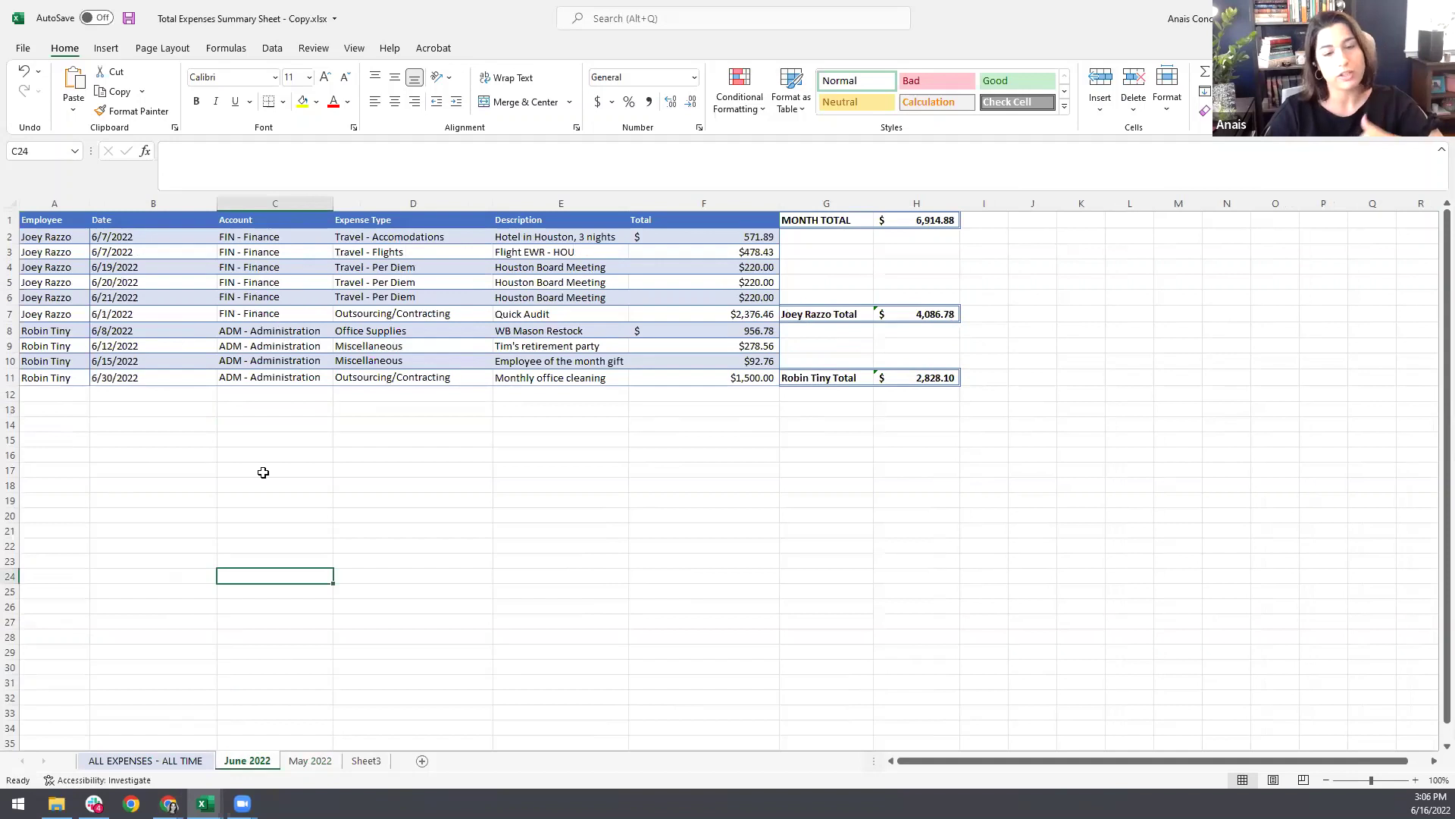
{"action": "left_click", "coordinate": [151, 761]}
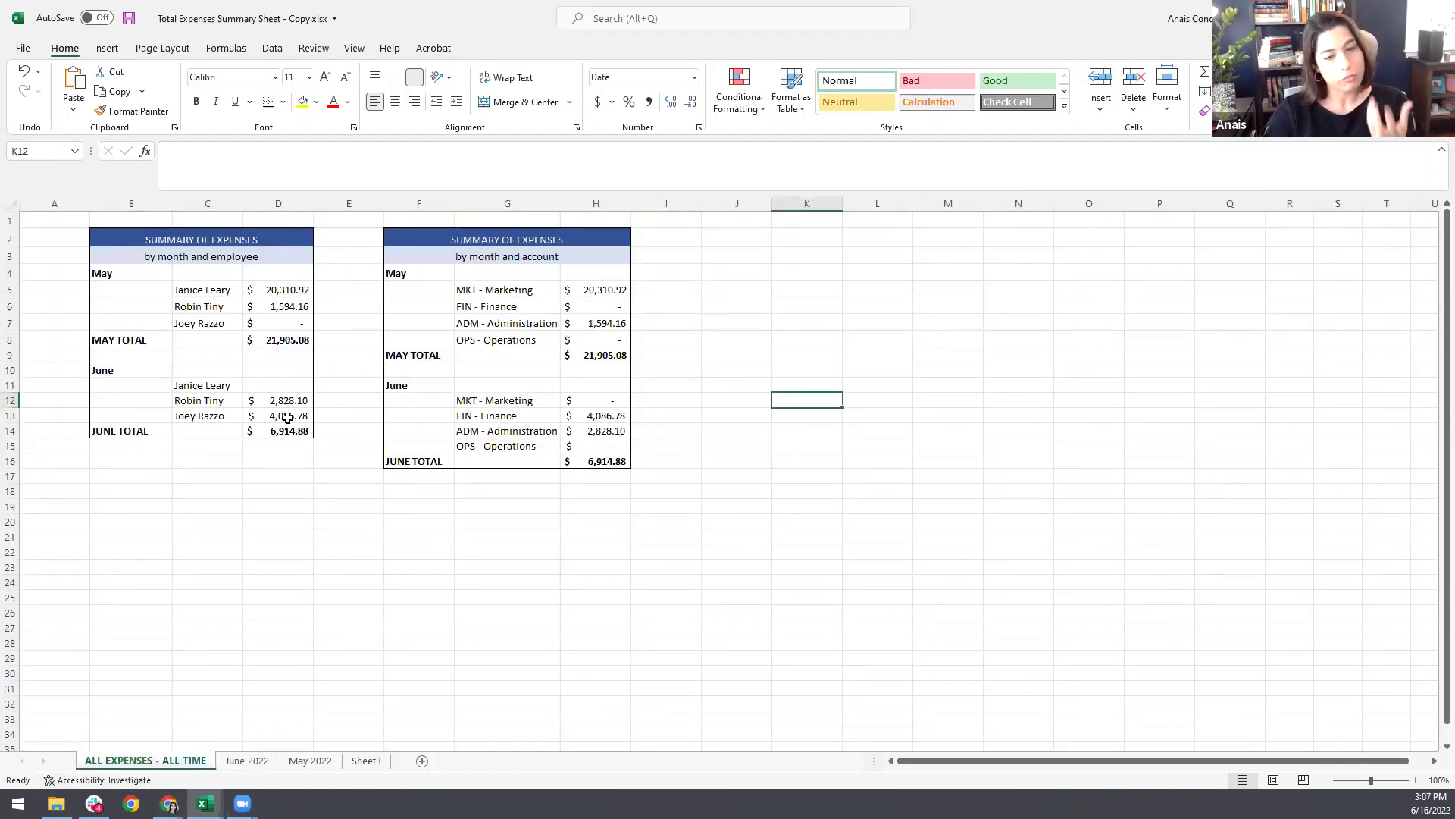
{"action": "left_click", "coordinate": [310, 761]}
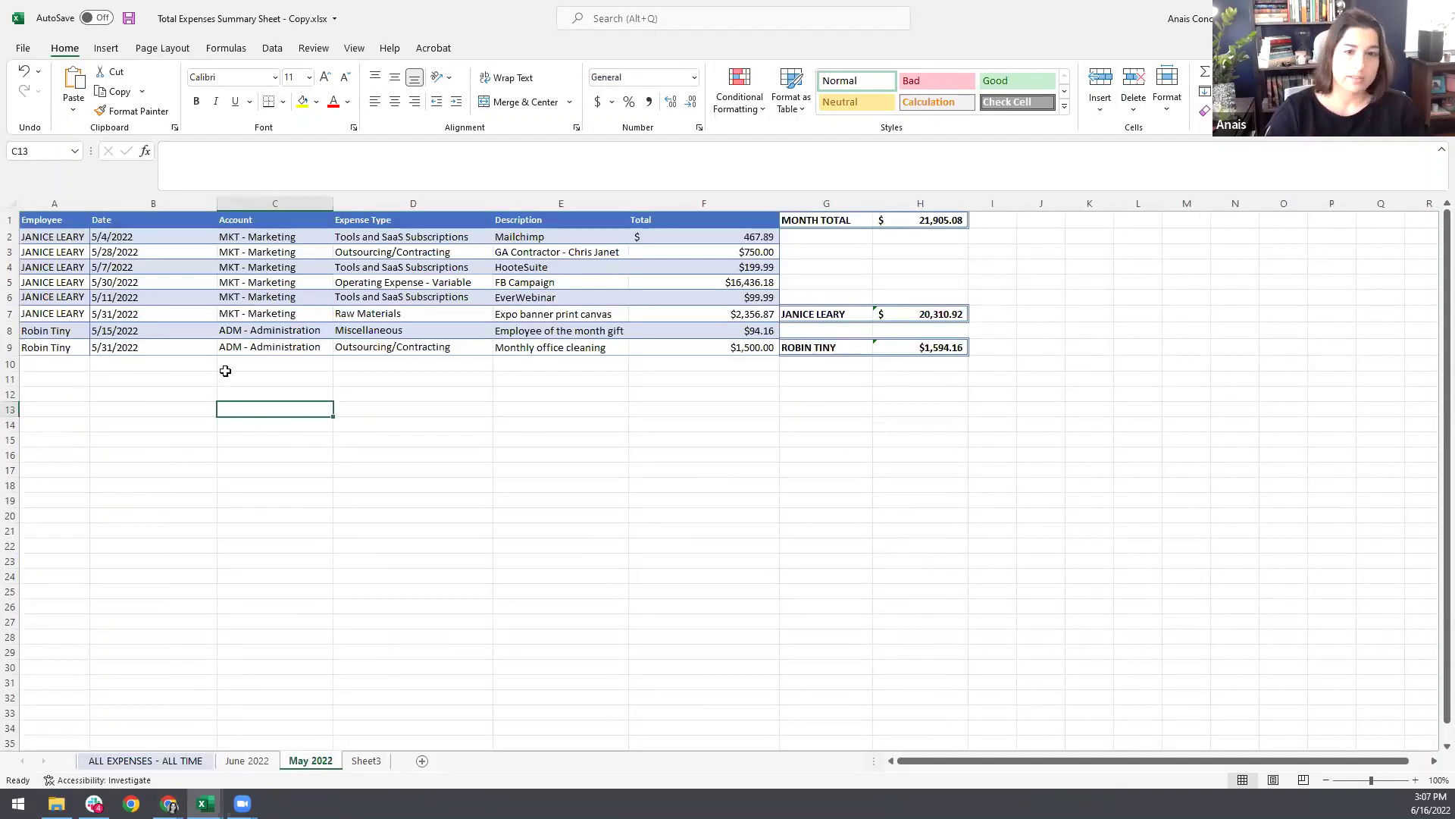
Step: Inspect the SUMIFS formulas behind the May employee total and the June FIN - Finance total
{"action": "left_click", "coordinate": [941, 312]}
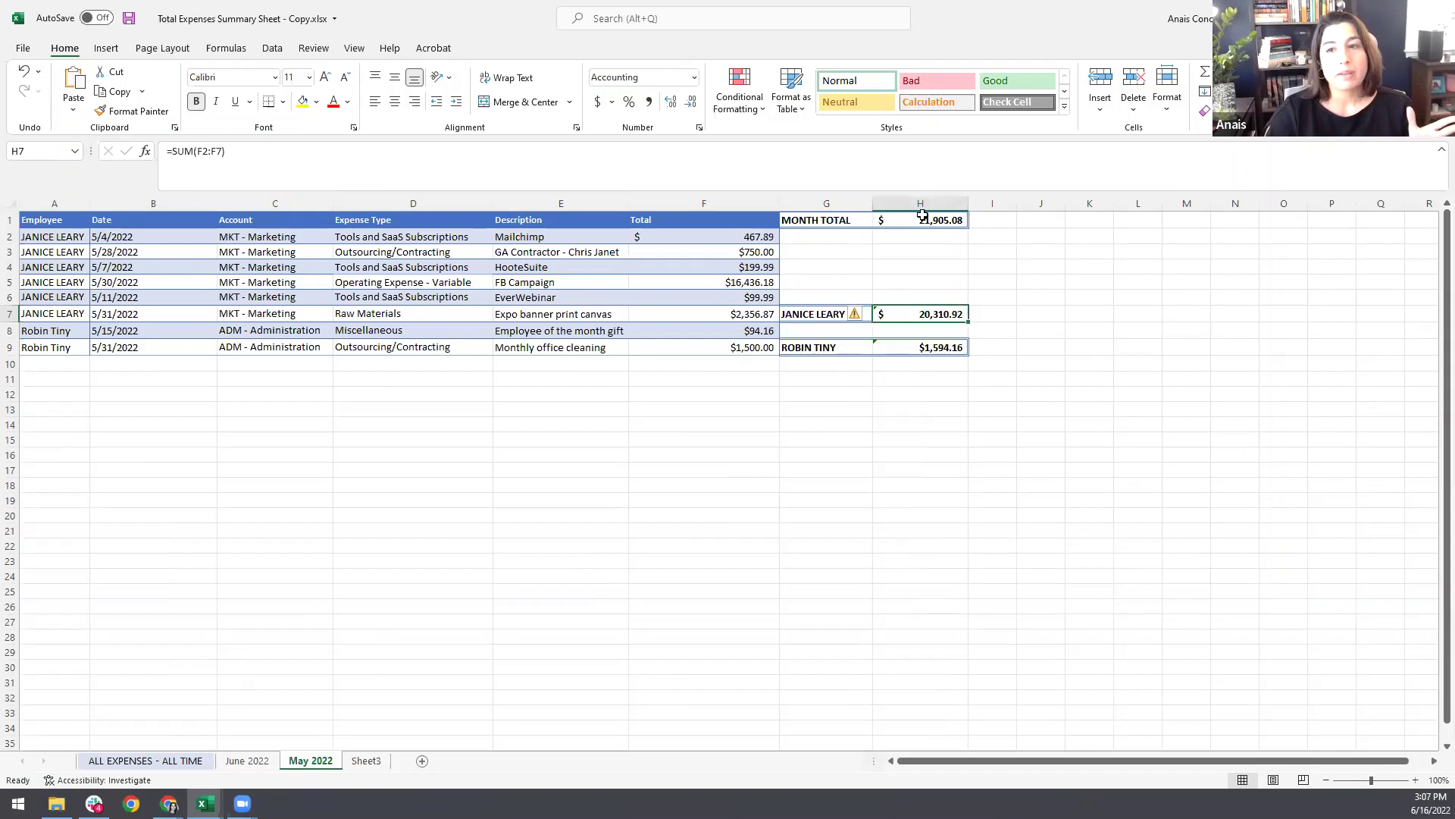
{"action": "left_click", "coordinate": [145, 760]}
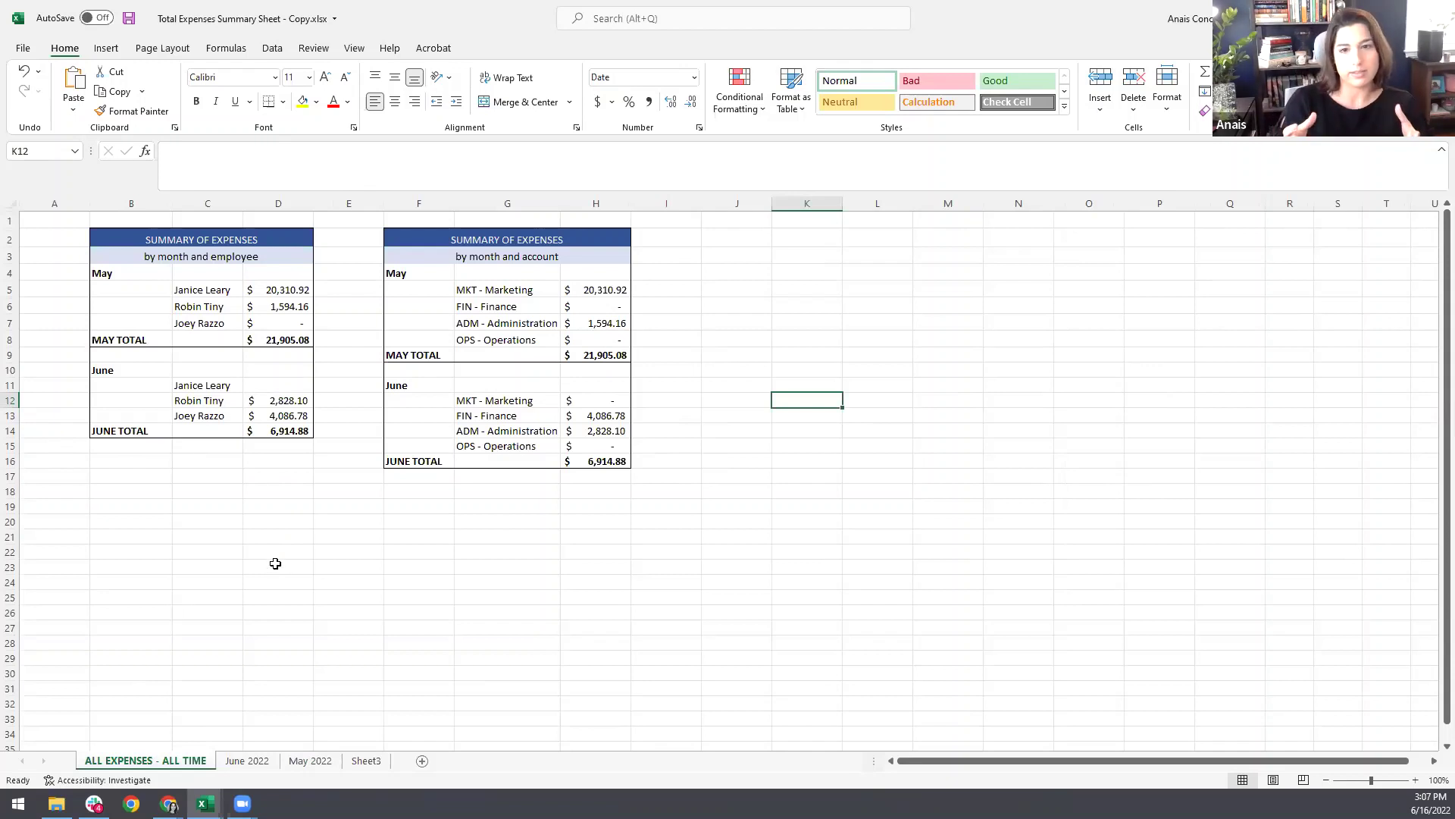
{"action": "left_click", "coordinate": [619, 416]}
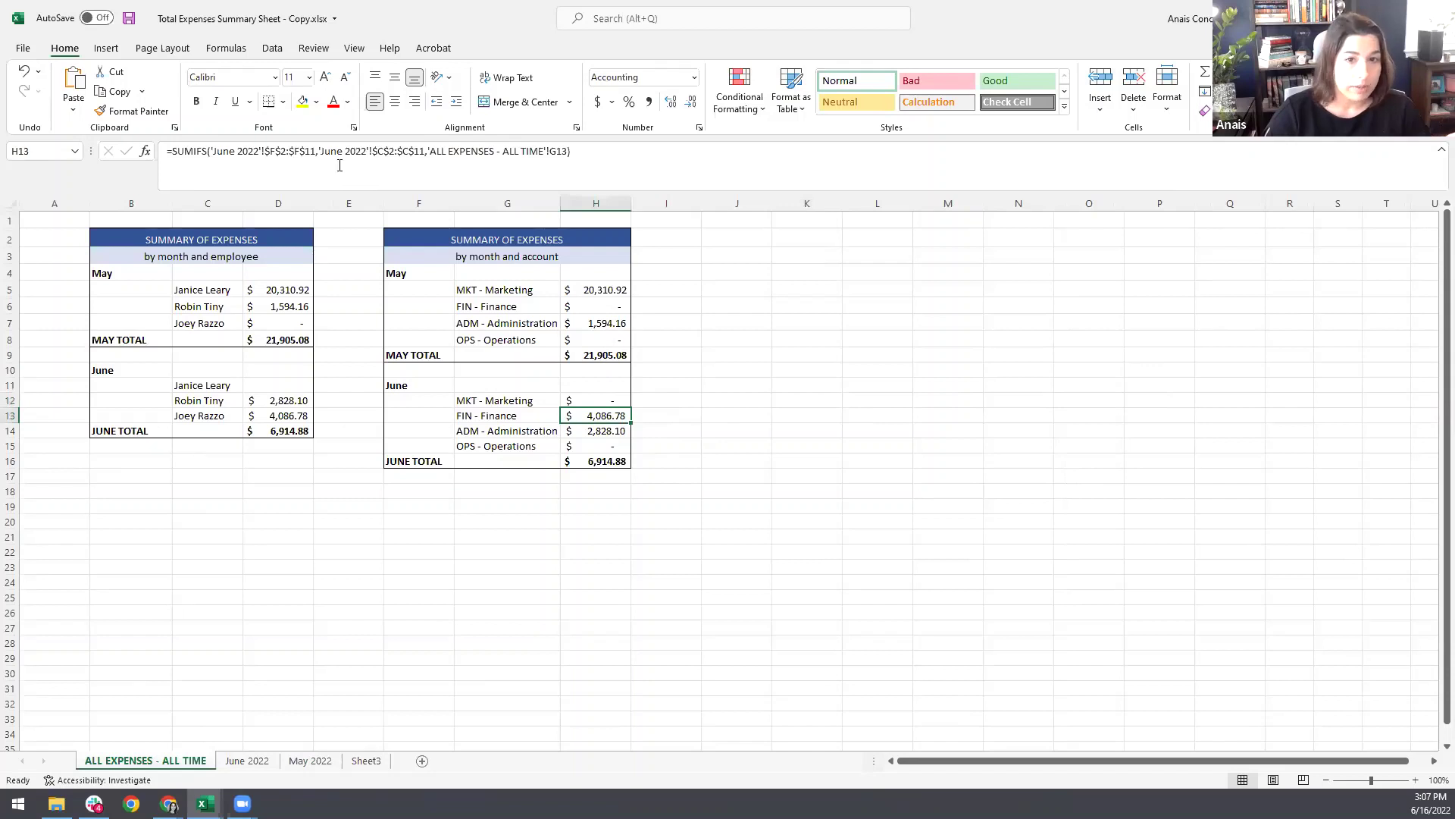
{"action": "left_click", "coordinate": [419, 150]}
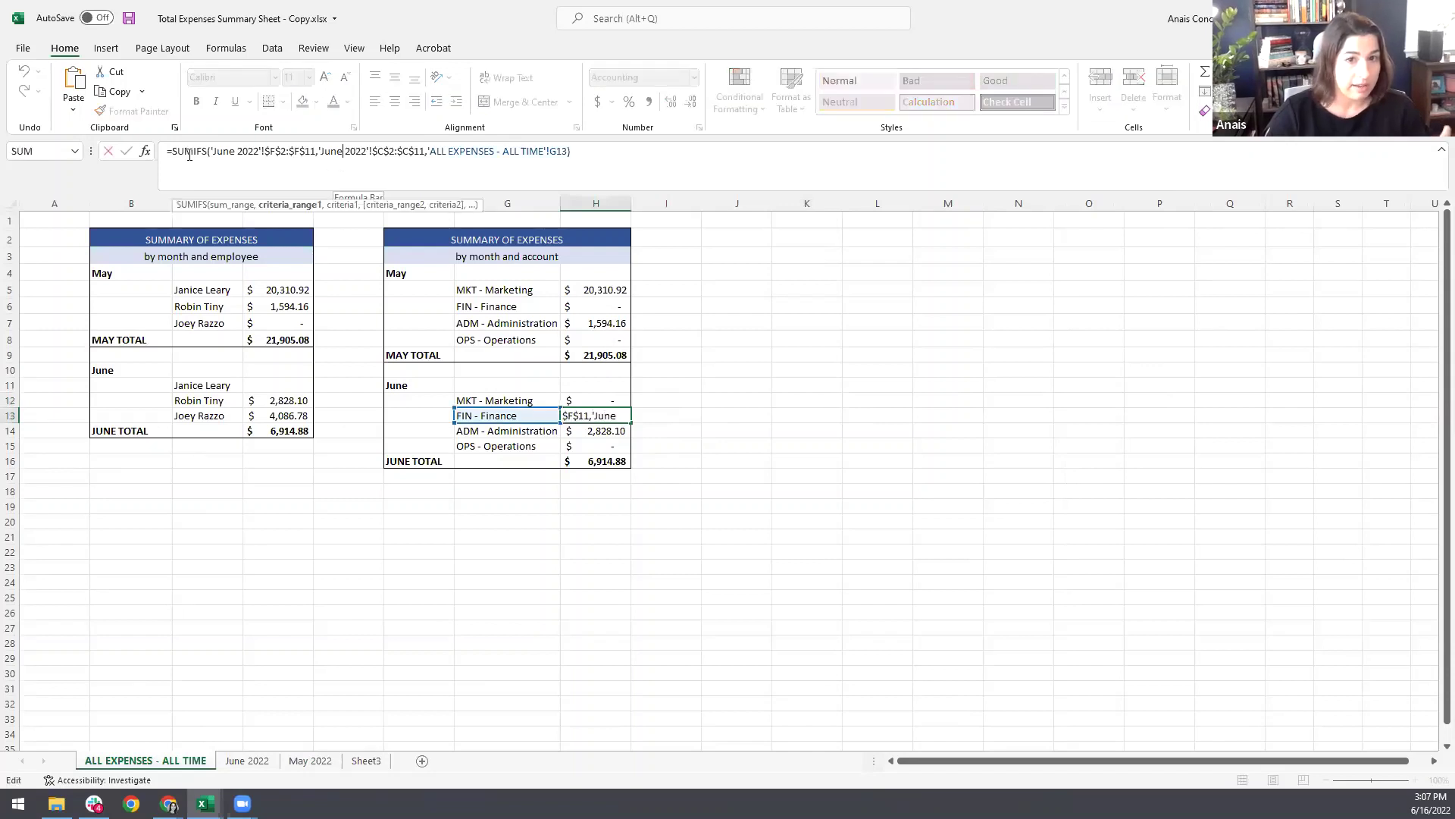
{"action": "left_click", "coordinate": [613, 151]}
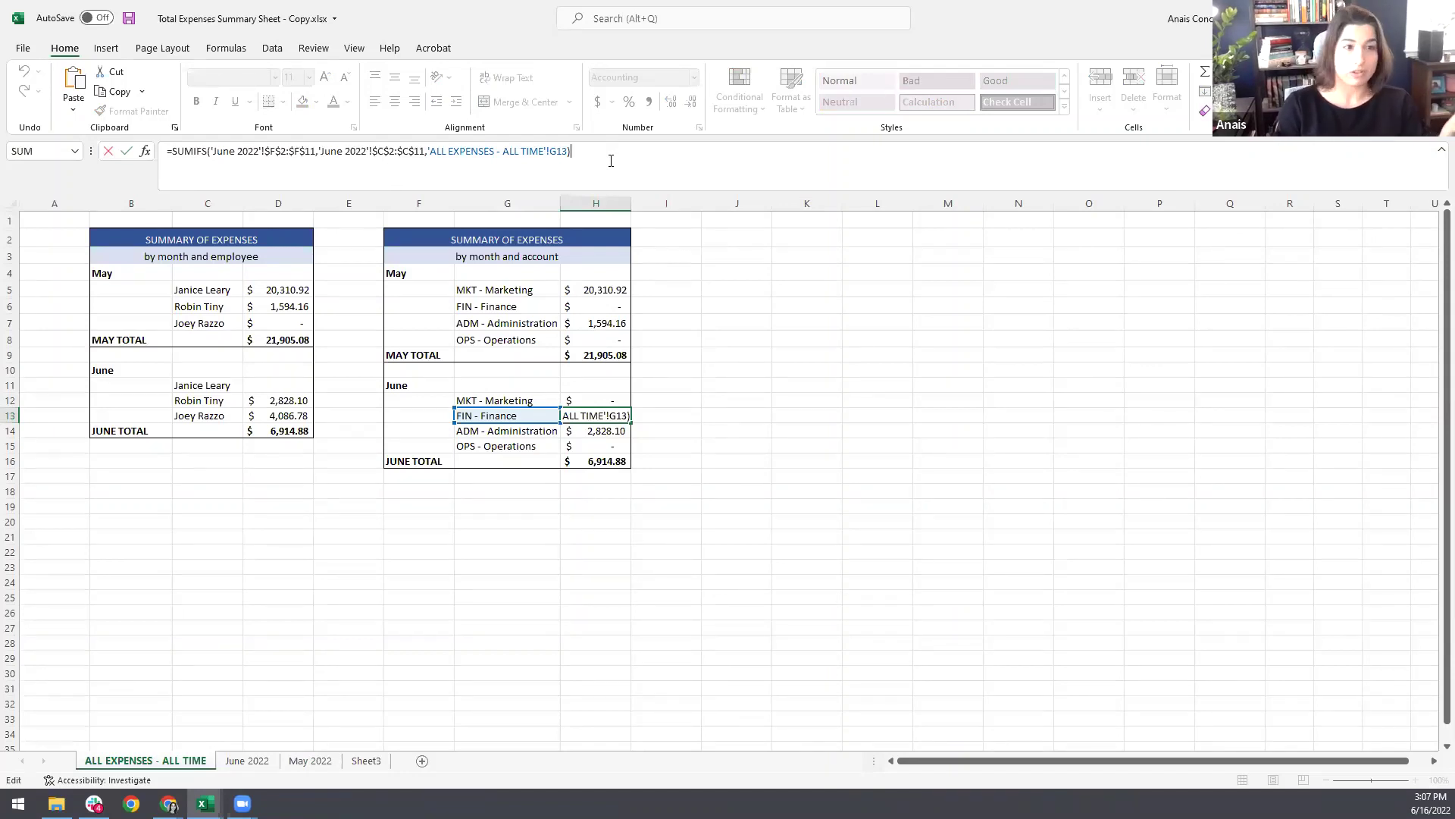
{"action": "key", "text": "Return"}
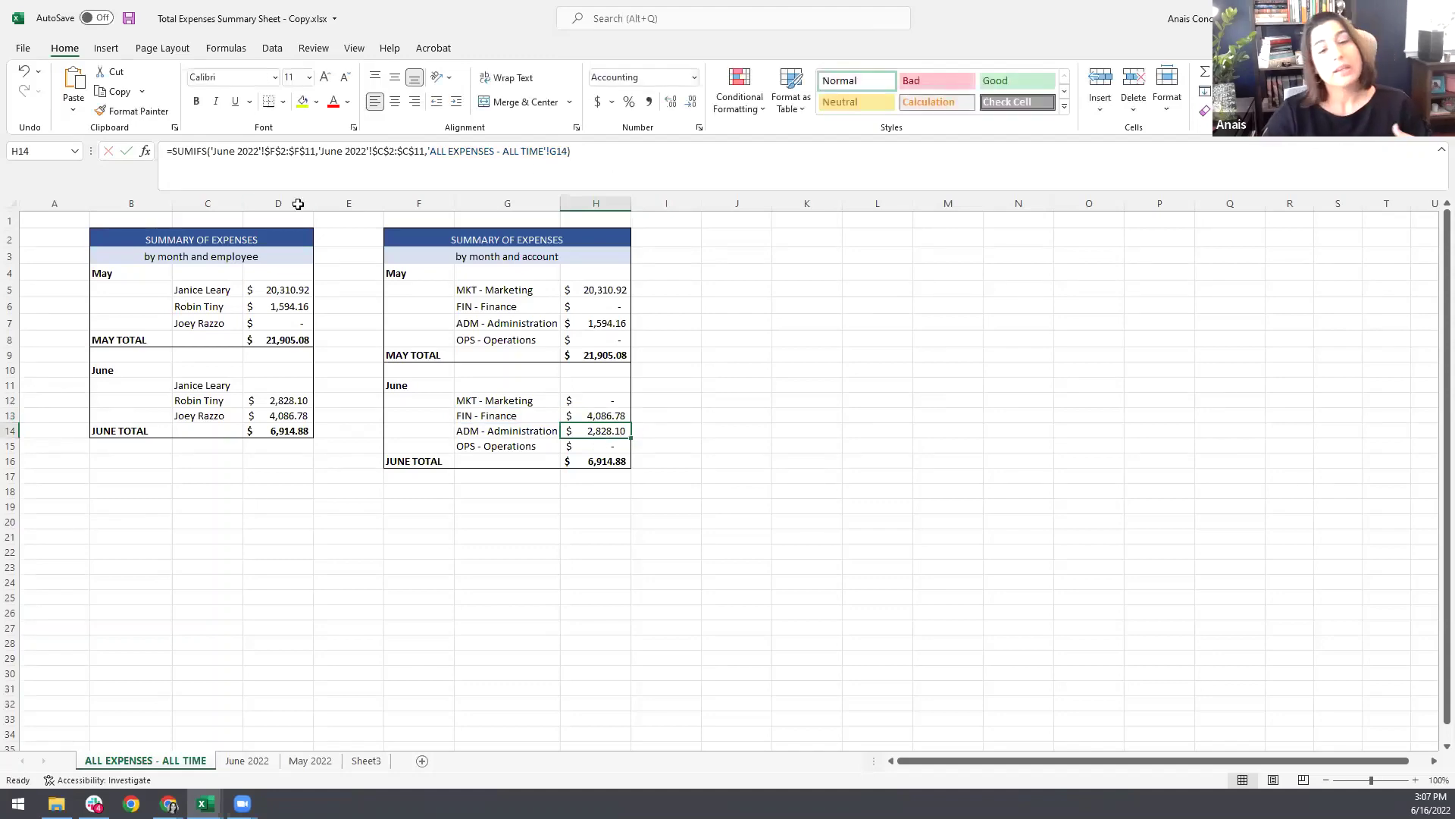
{"action": "left_click", "coordinate": [205, 804]}
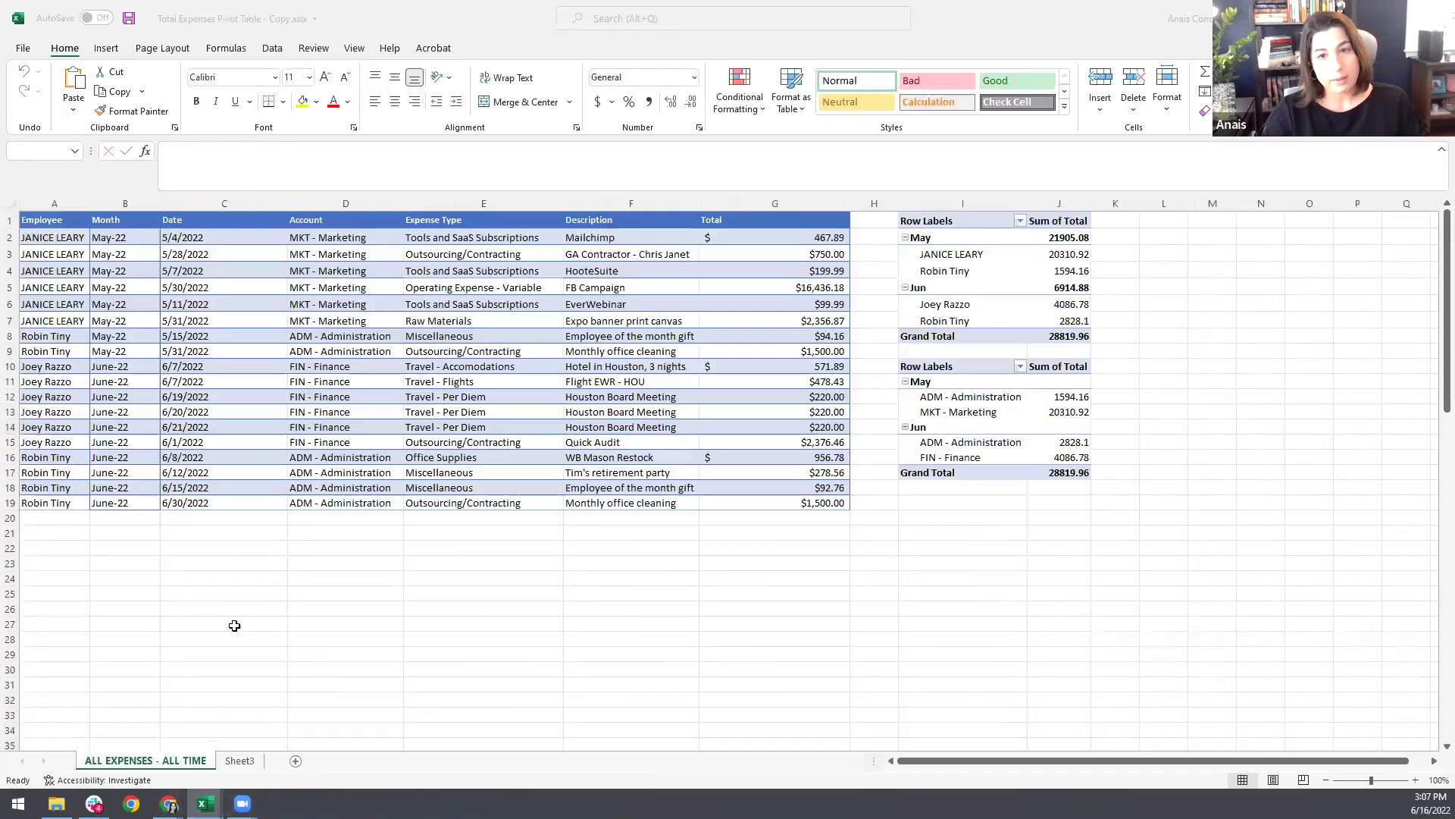
Step: Review the Total Expenses Pivot Table workbook's expense list and its 28819.96 pivot summaries
{"action": "left_click", "coordinate": [108, 767]}
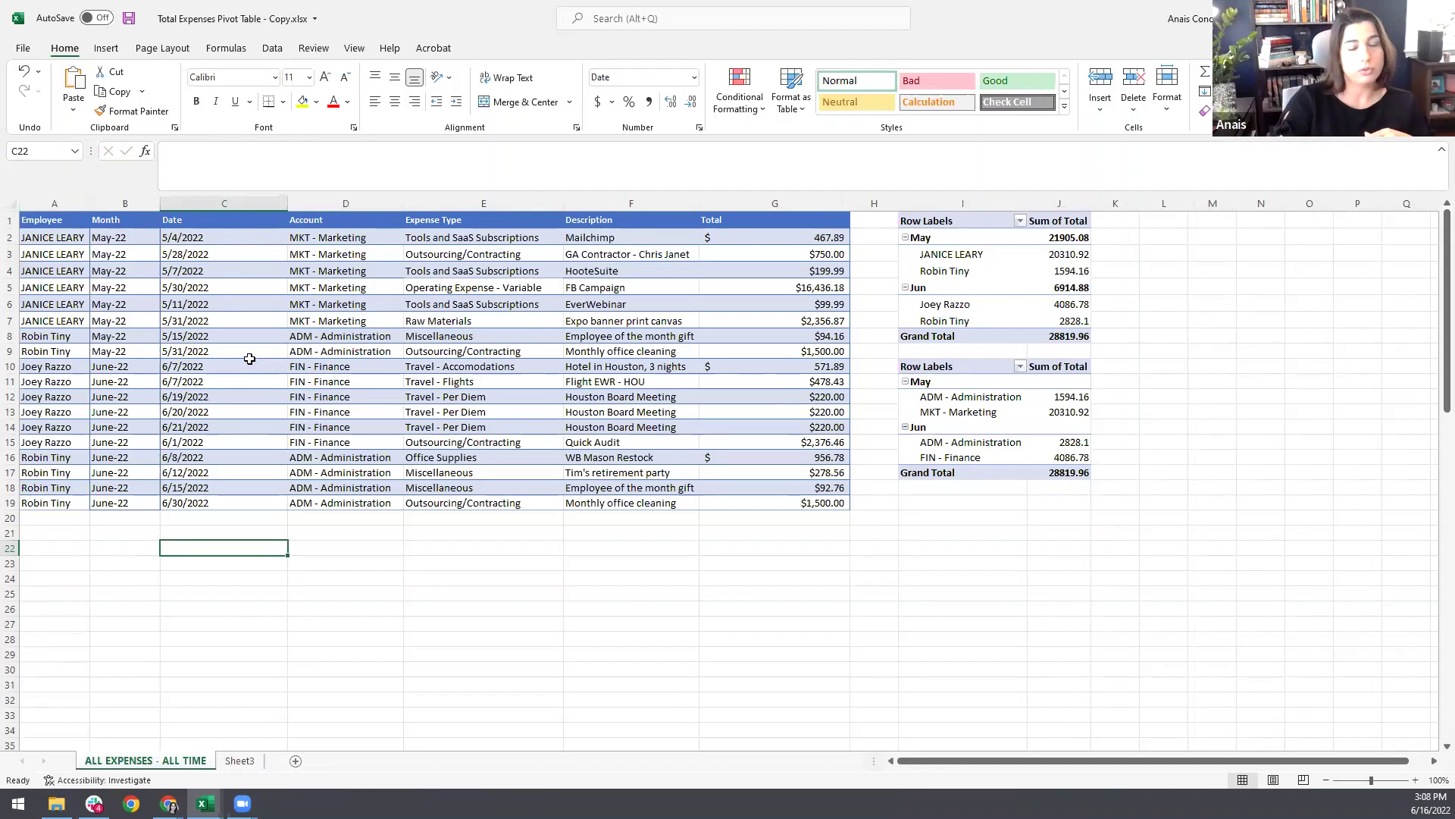
{"action": "left_click", "coordinate": [1037, 304]}
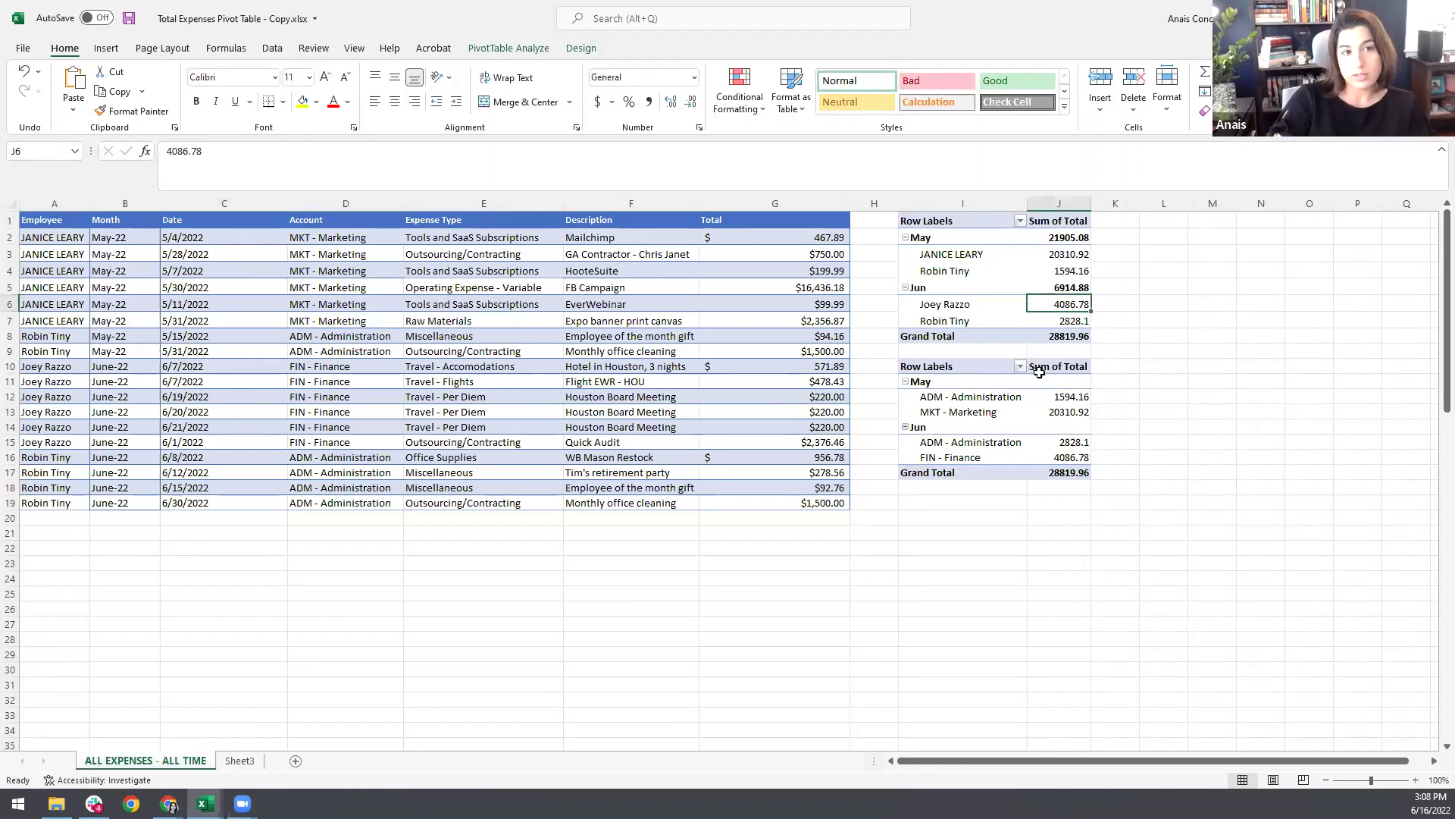
{"action": "left_click", "coordinate": [674, 283]}
{"action": "left_click", "coordinate": [753, 367]}
{"action": "left_click", "coordinate": [475, 409]}
{"action": "left_click", "coordinate": [529, 300]}
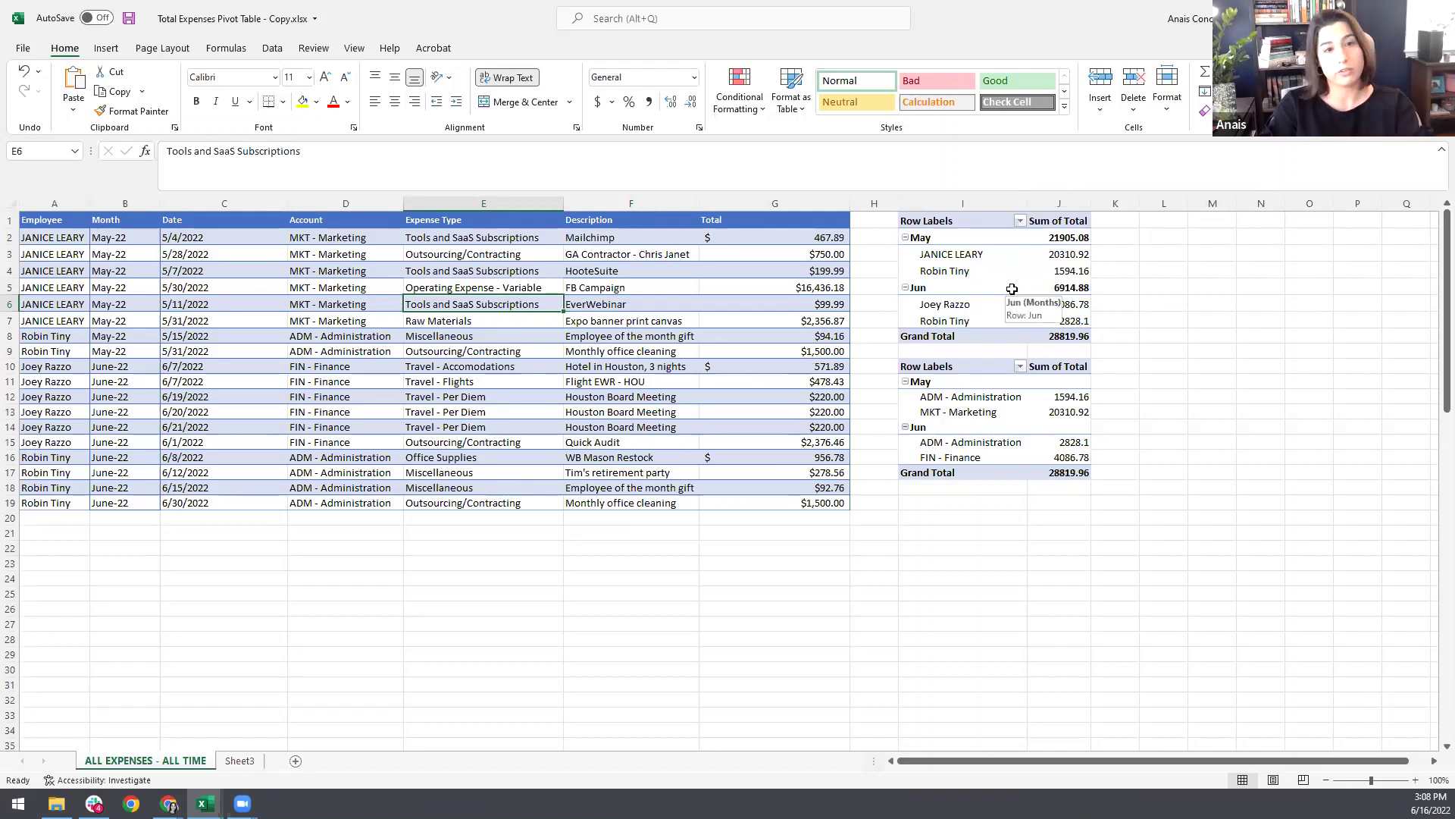
{"action": "left_click", "coordinate": [117, 203]}
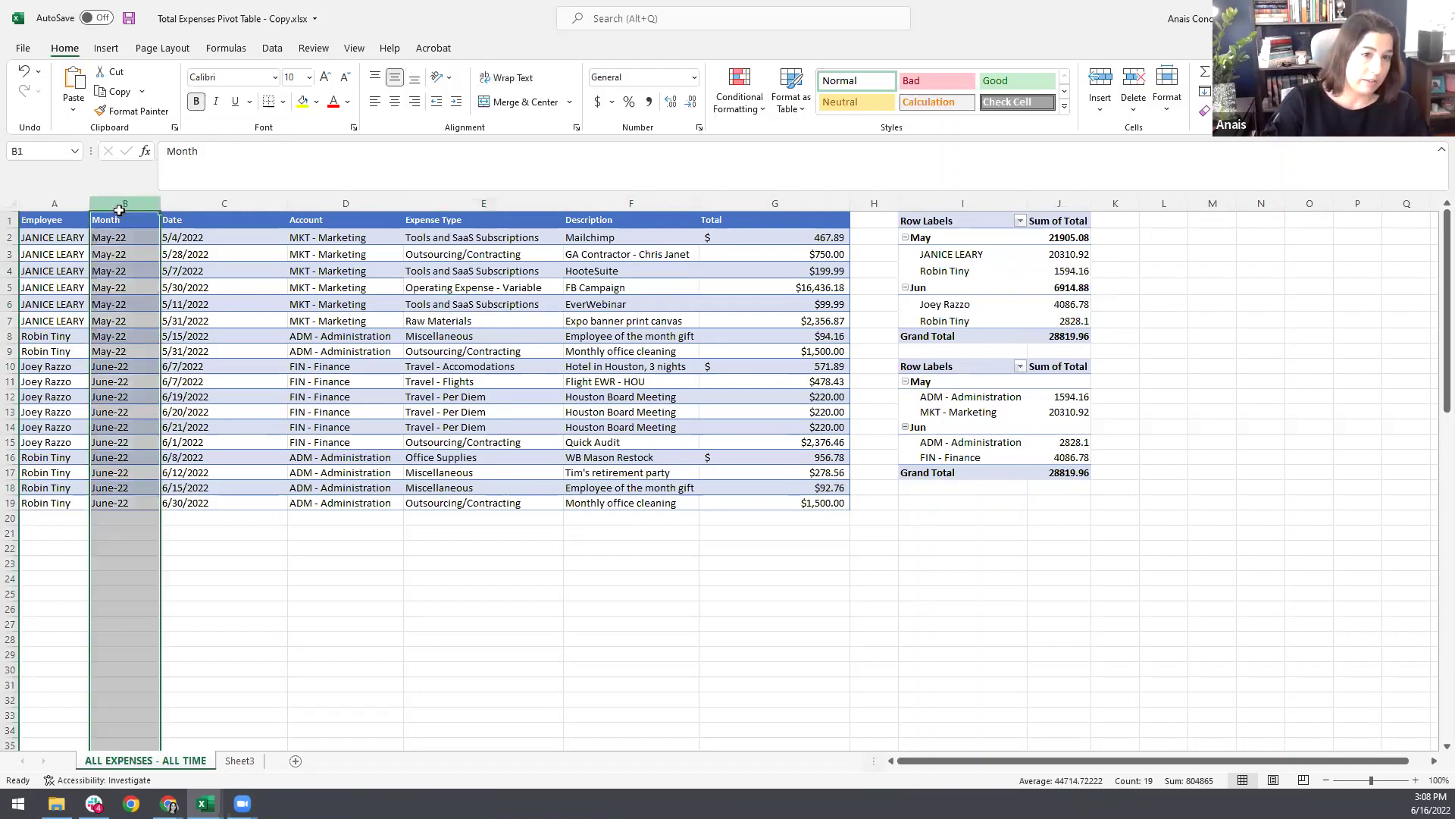
{"action": "left_click", "coordinate": [201, 256]}
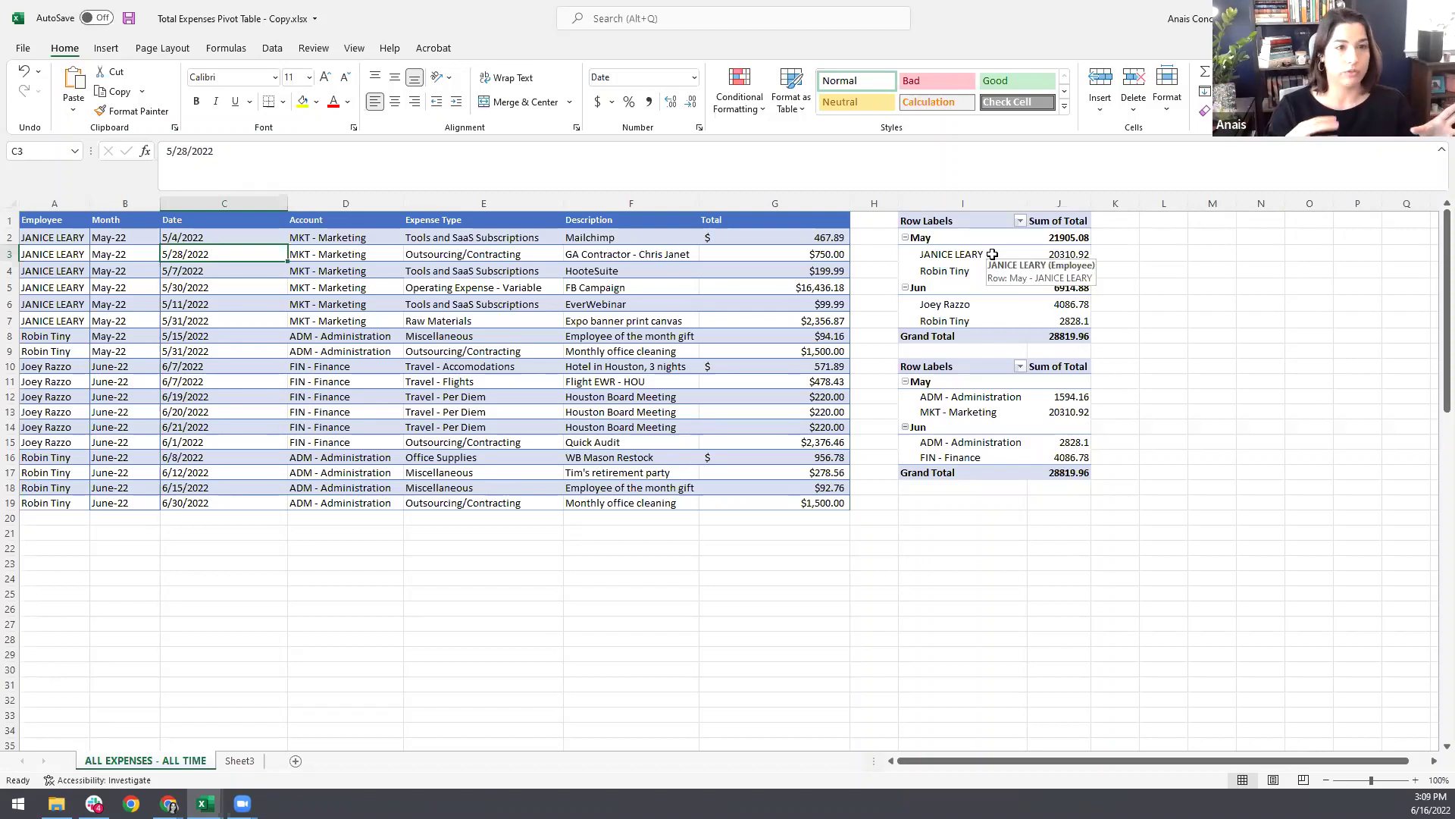
{"action": "left_click", "coordinate": [168, 803]}
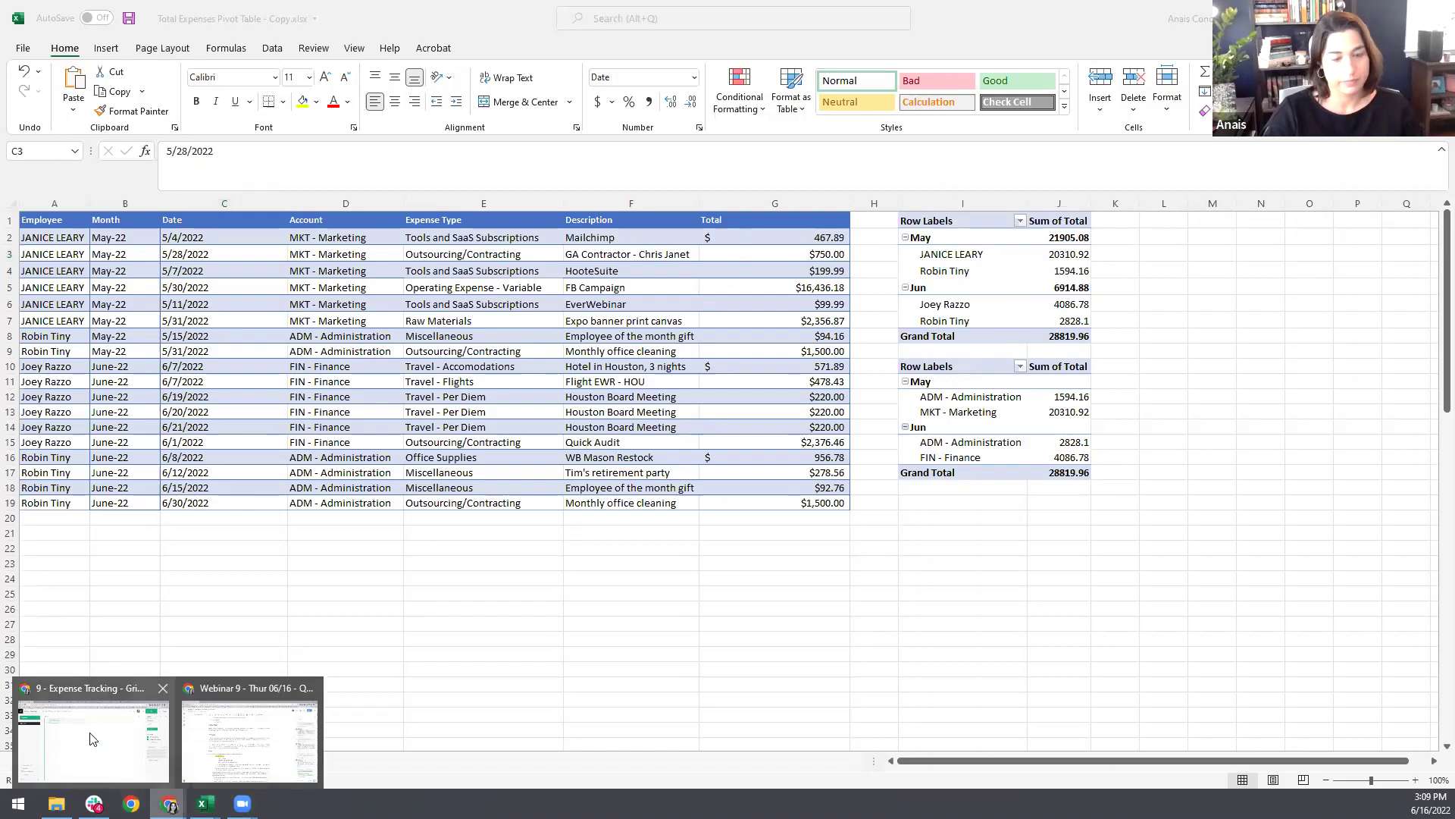
Step: Switch back to the Grist 9 - Expense Tracking document
{"action": "left_click", "coordinate": [91, 739]}
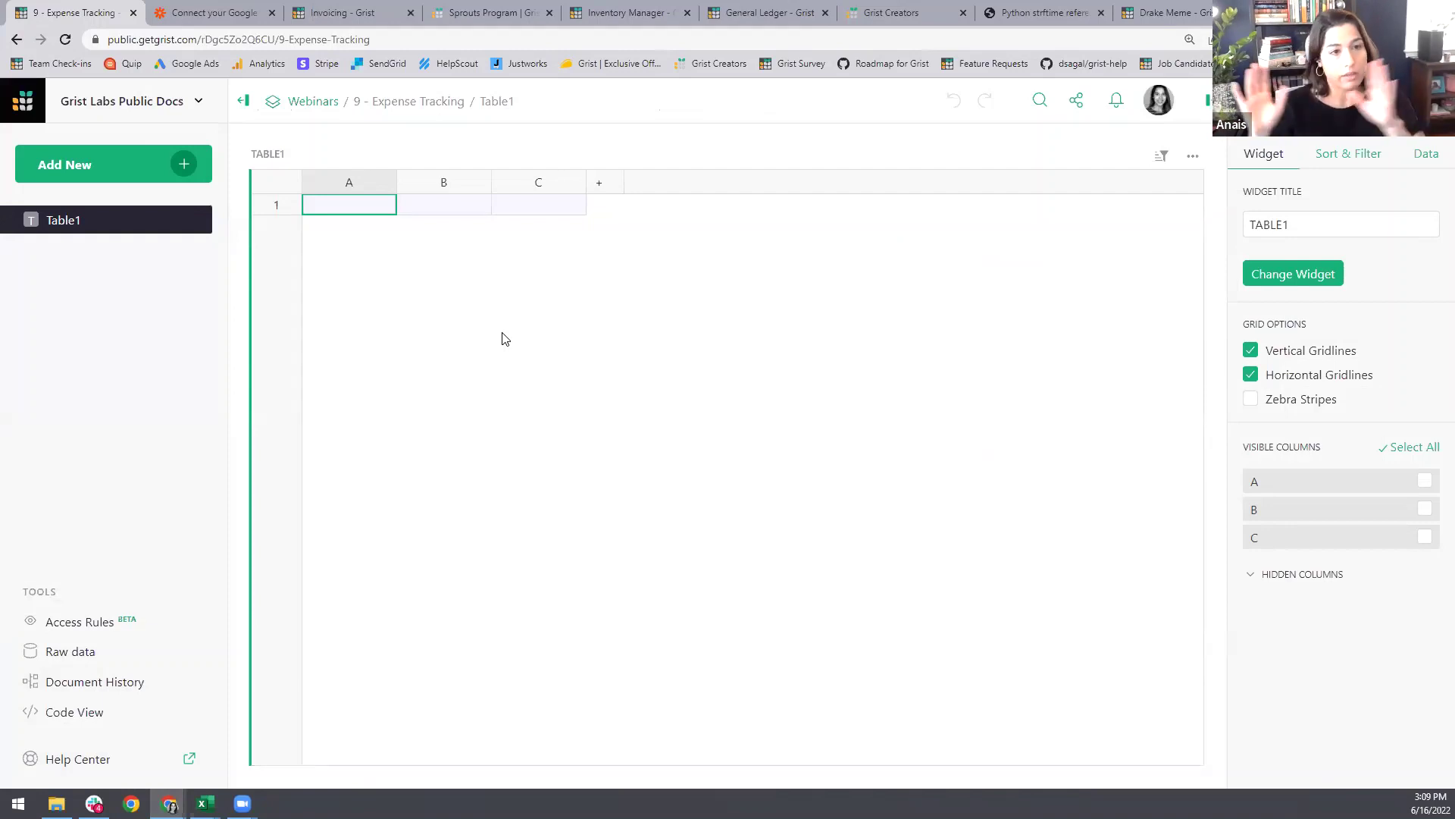
Step: Import Total Expenses Pivot Table.xlsx from file into the Grist document
{"action": "left_click", "coordinate": [181, 165]}
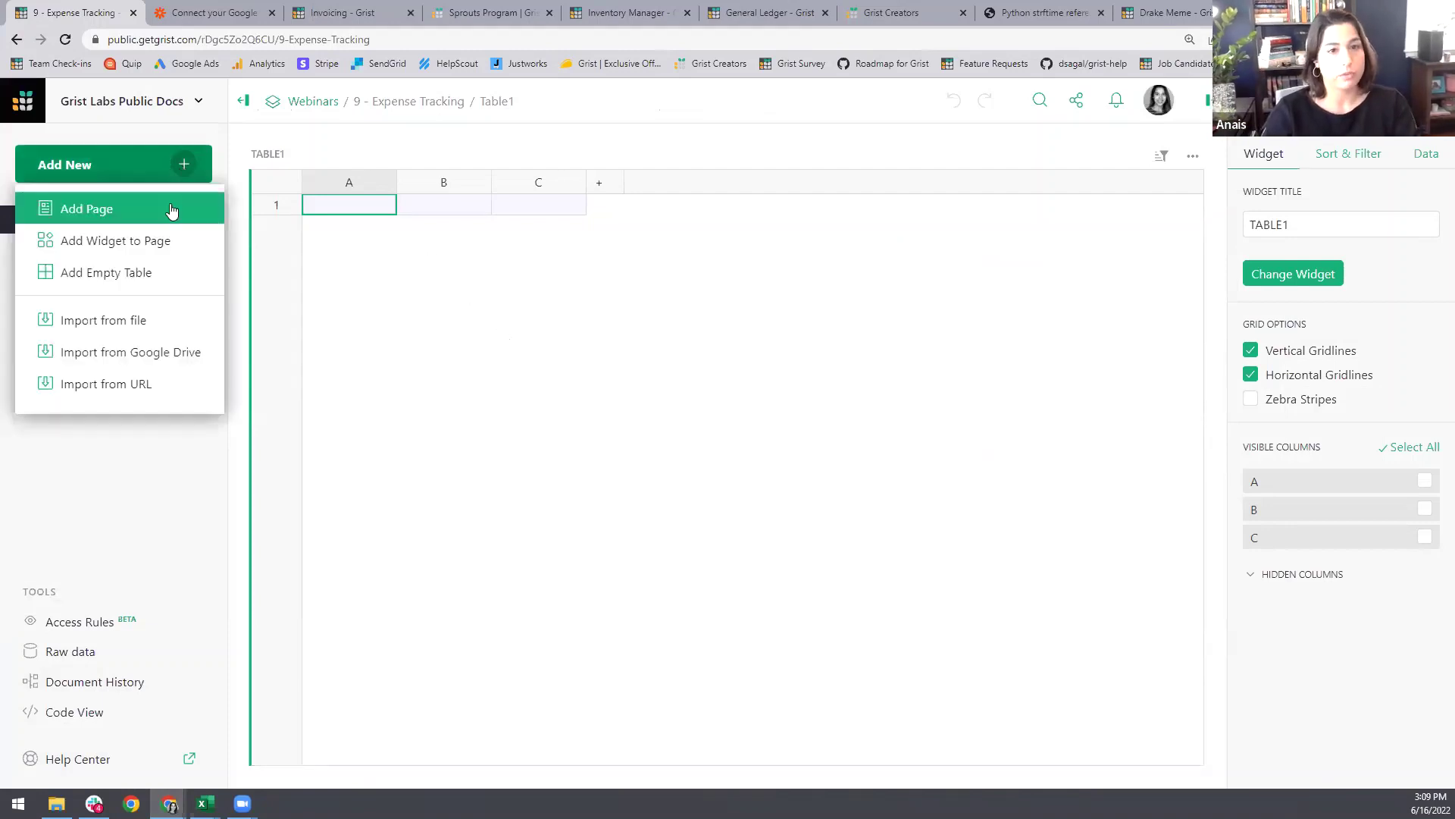
{"action": "left_click", "coordinate": [171, 210]}
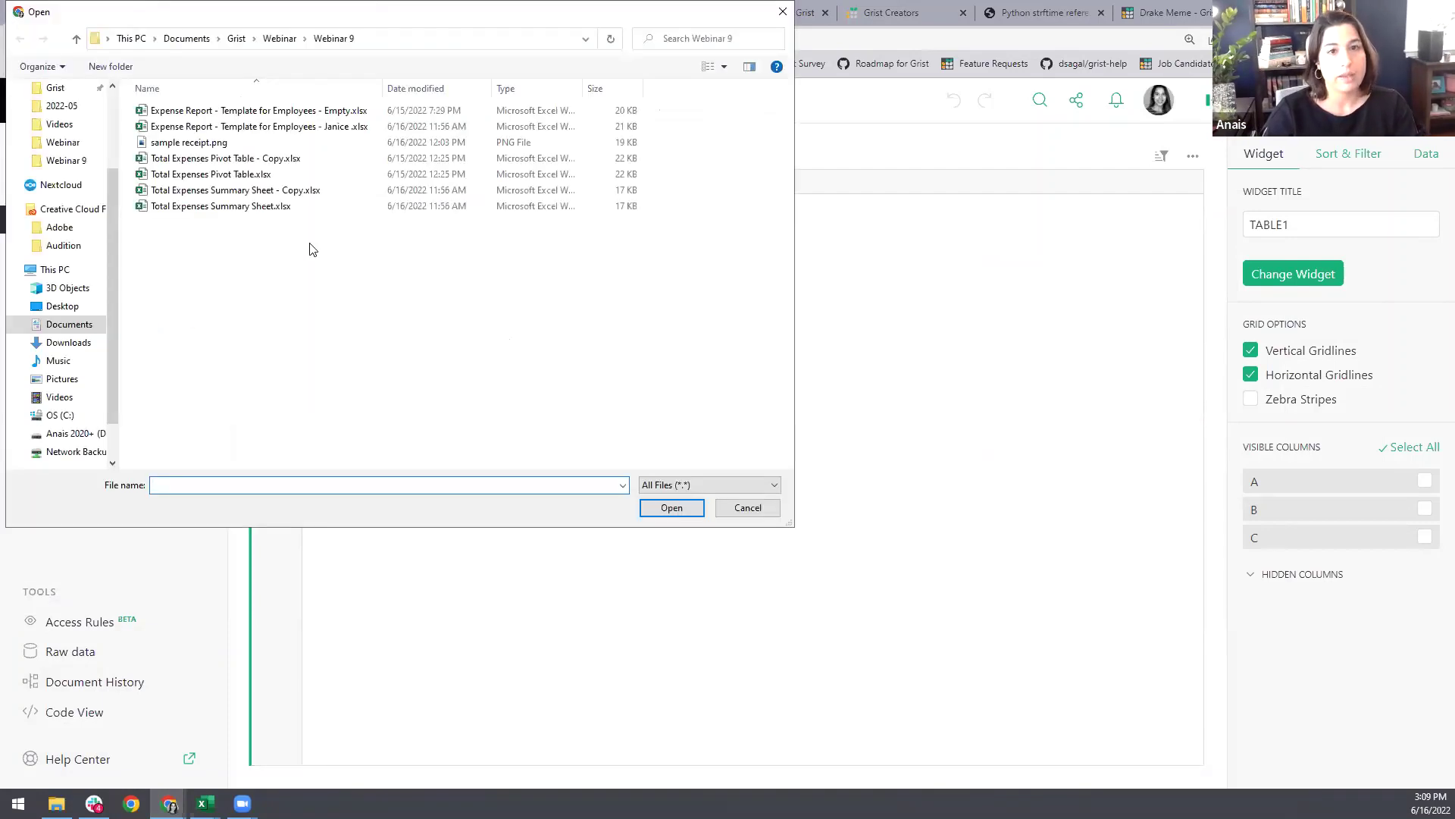
{"action": "left_click", "coordinate": [282, 177]}
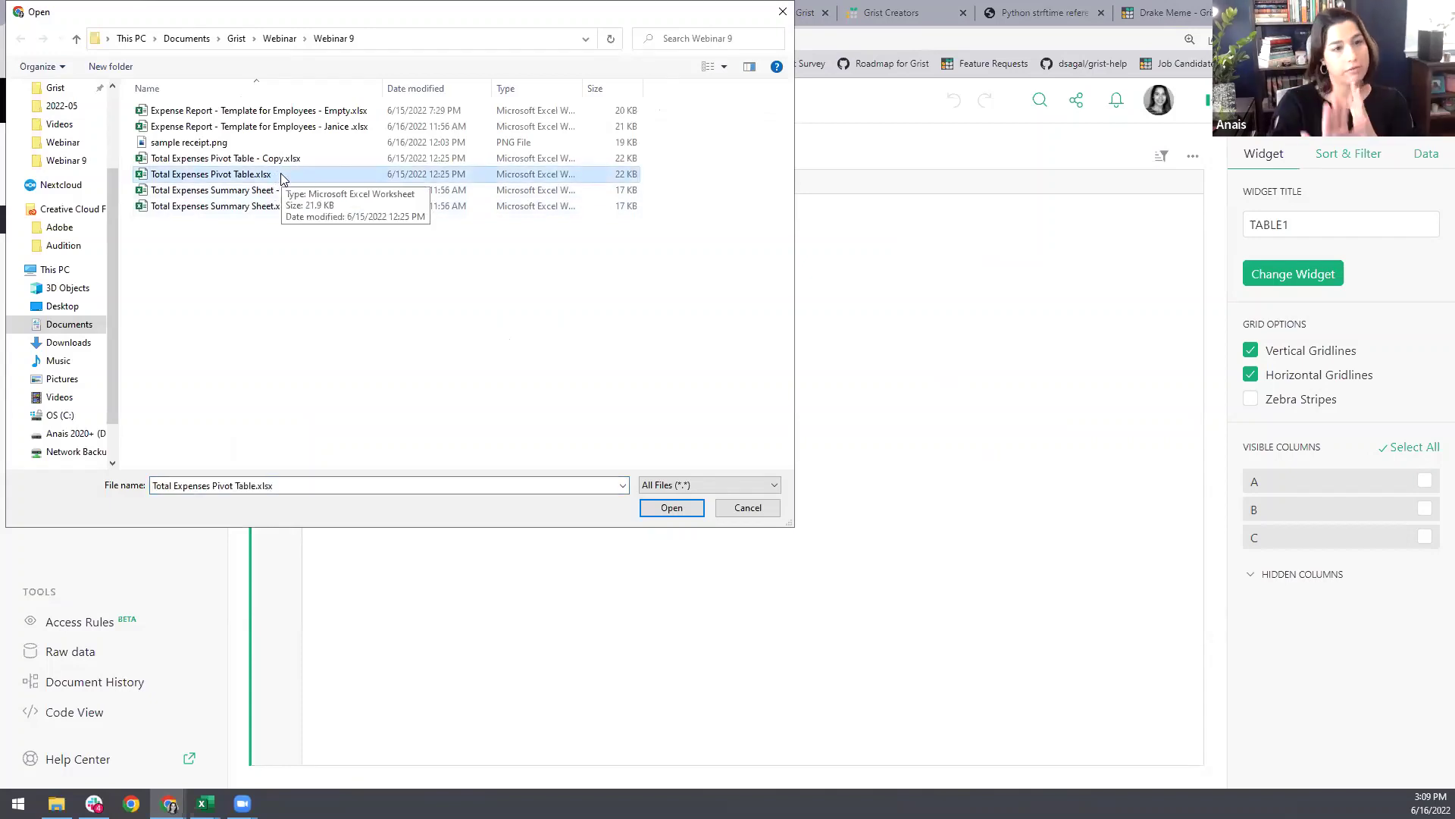
{"action": "left_click", "coordinate": [672, 508]}
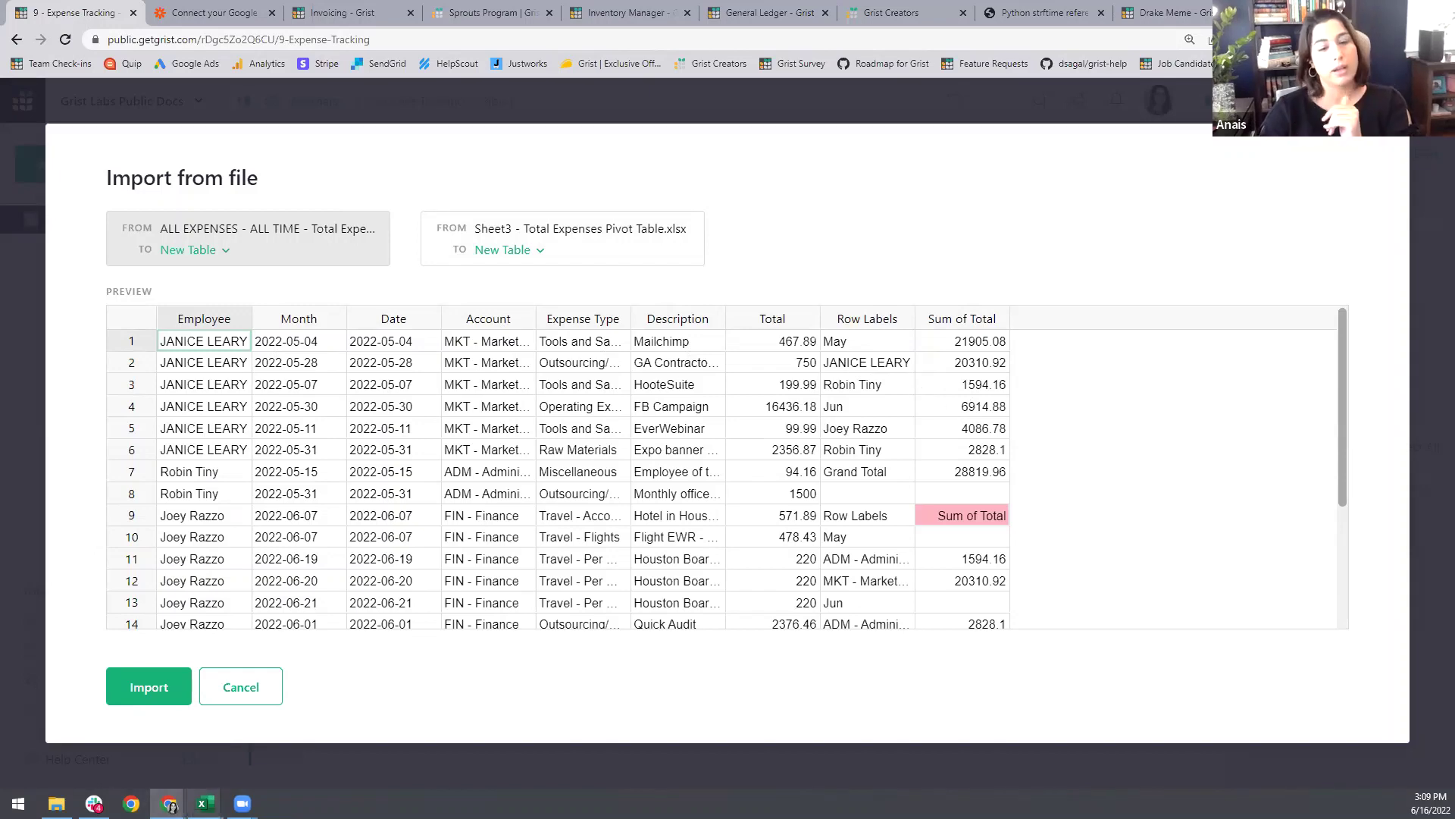
Step: Glance back at the pivot table workbook in Excel, then return to the Grist import preview
{"action": "mouse_move", "coordinate": [205, 803]}
{"action": "left_click", "coordinate": [126, 764]}
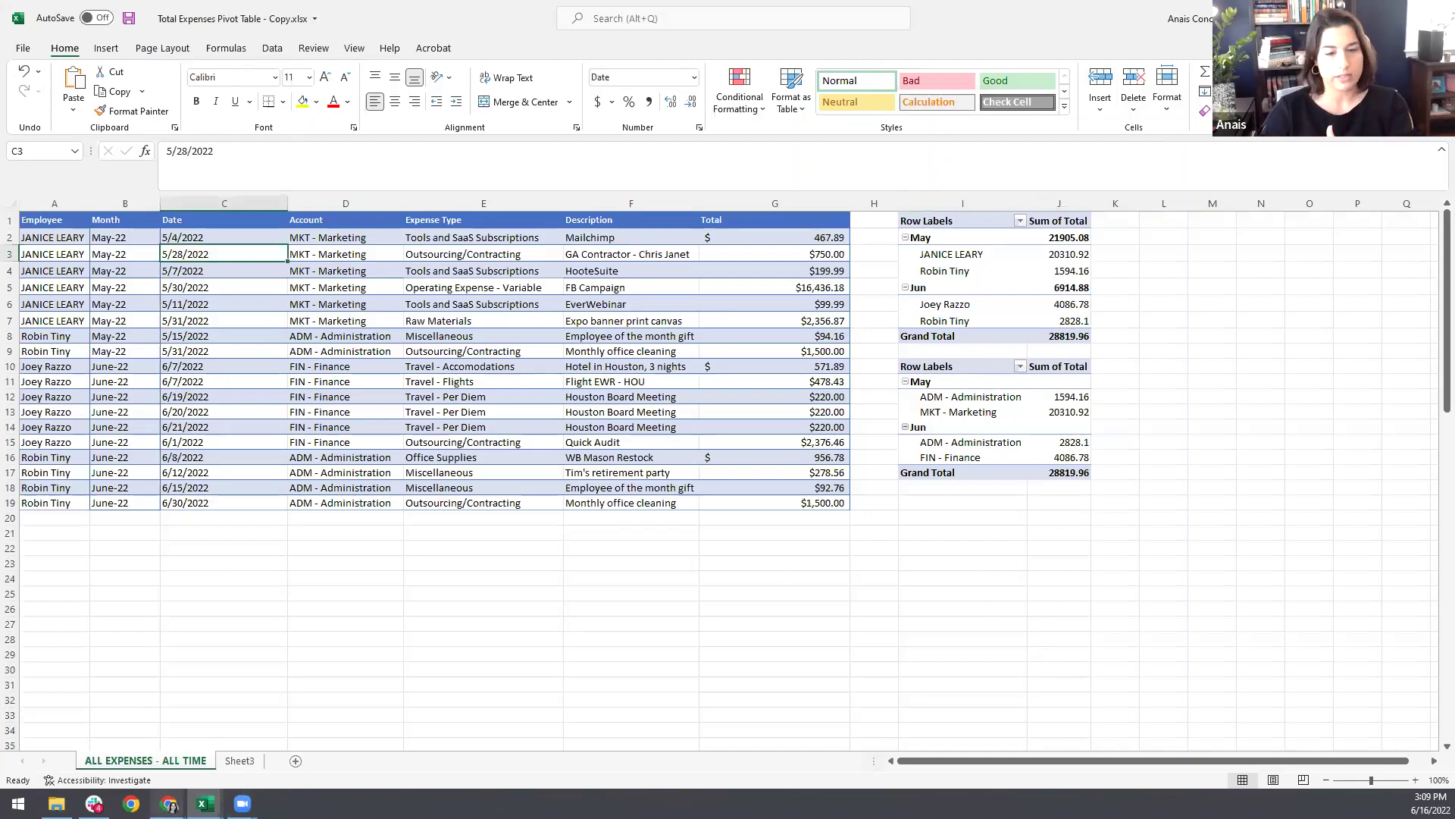
{"action": "left_click", "coordinate": [169, 803]}
{"action": "left_click", "coordinate": [146, 739]}
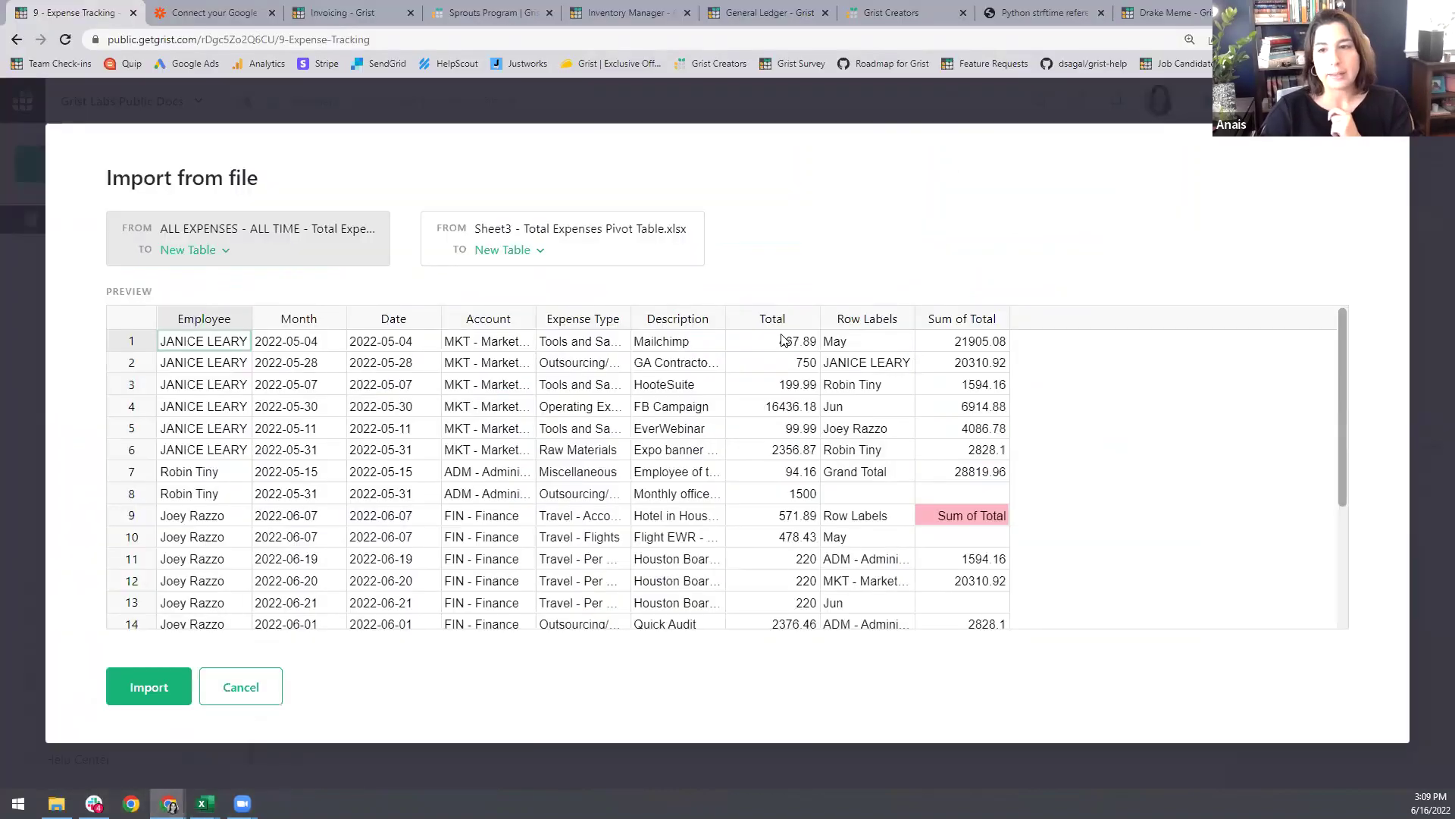
Step: Set Sheet3 to Skip and import ALL EXPENSES - ALL TIME as a new table
{"action": "left_click", "coordinate": [583, 227]}
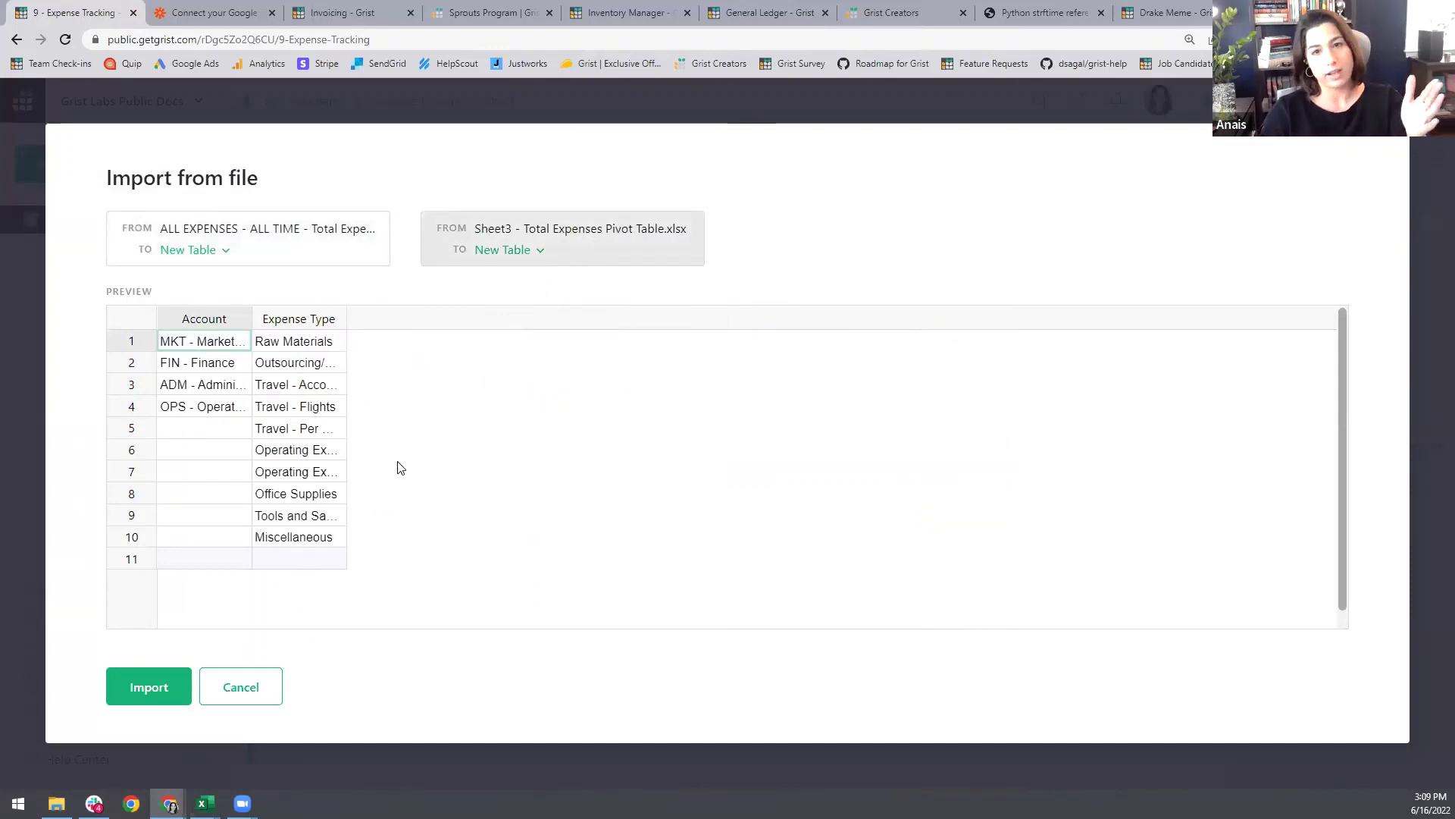
{"action": "left_click", "coordinate": [524, 253]}
{"action": "left_click", "coordinate": [523, 316]}
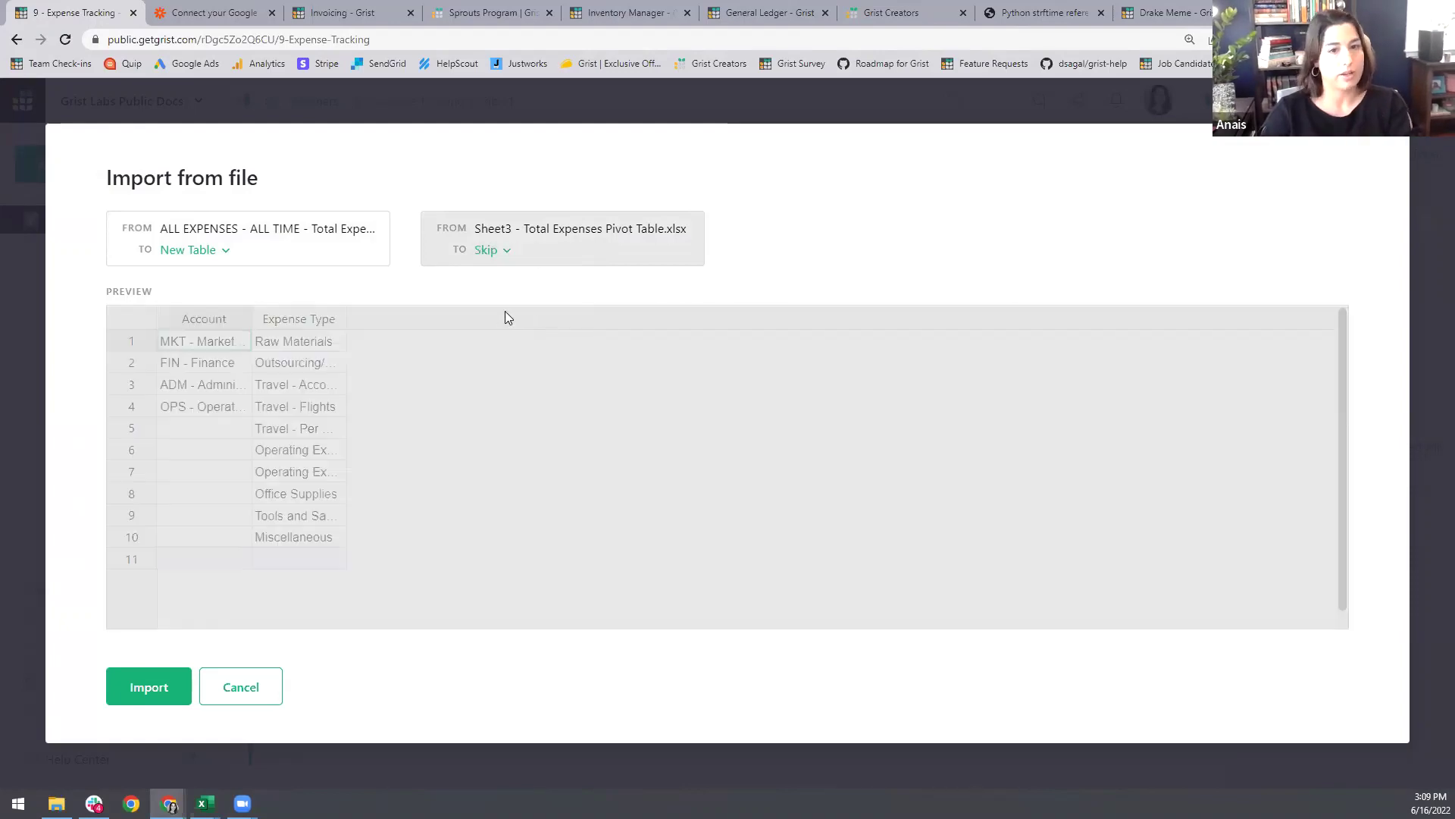
{"action": "left_click", "coordinate": [275, 215]}
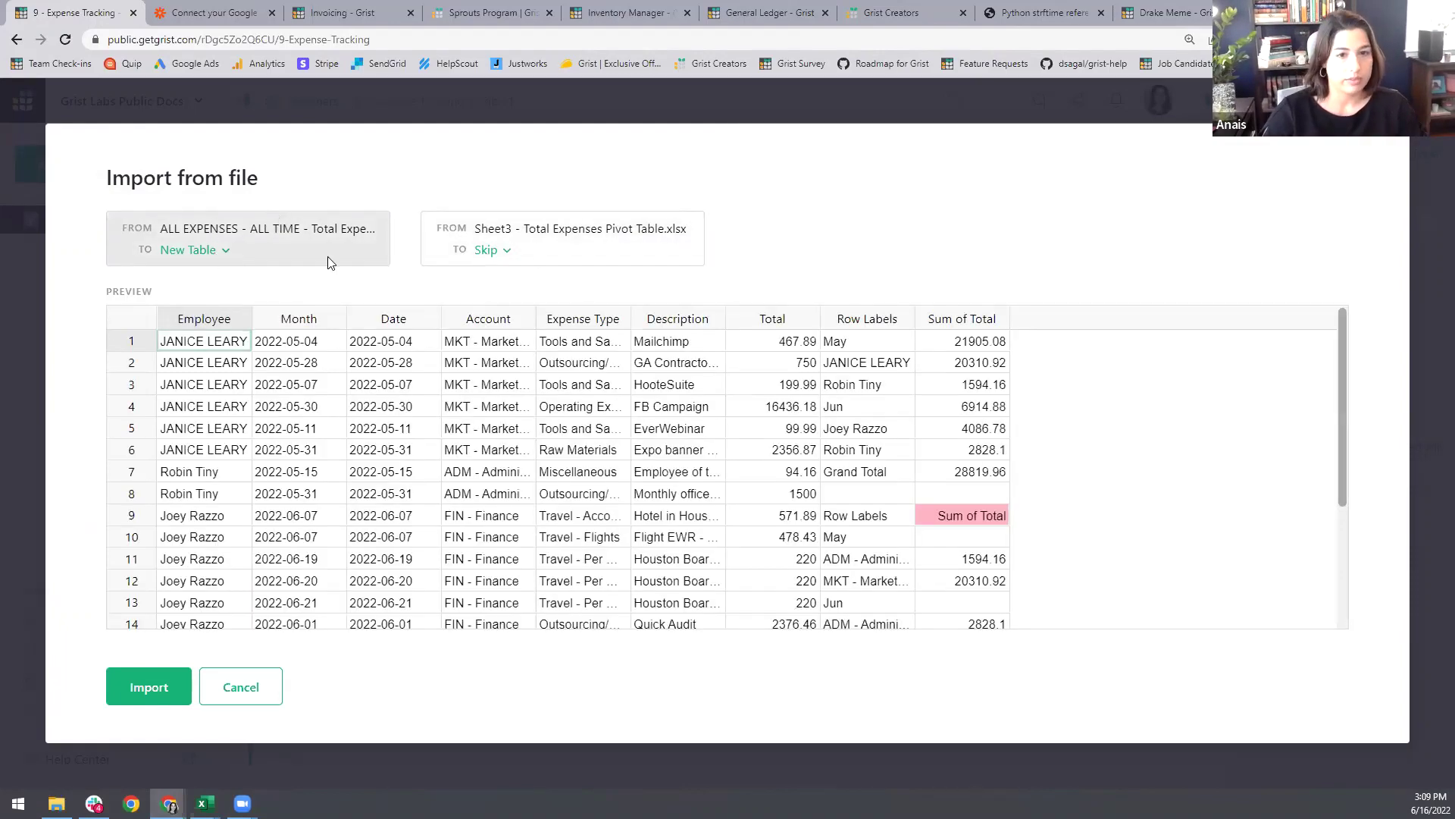
{"action": "left_click", "coordinate": [140, 685]}
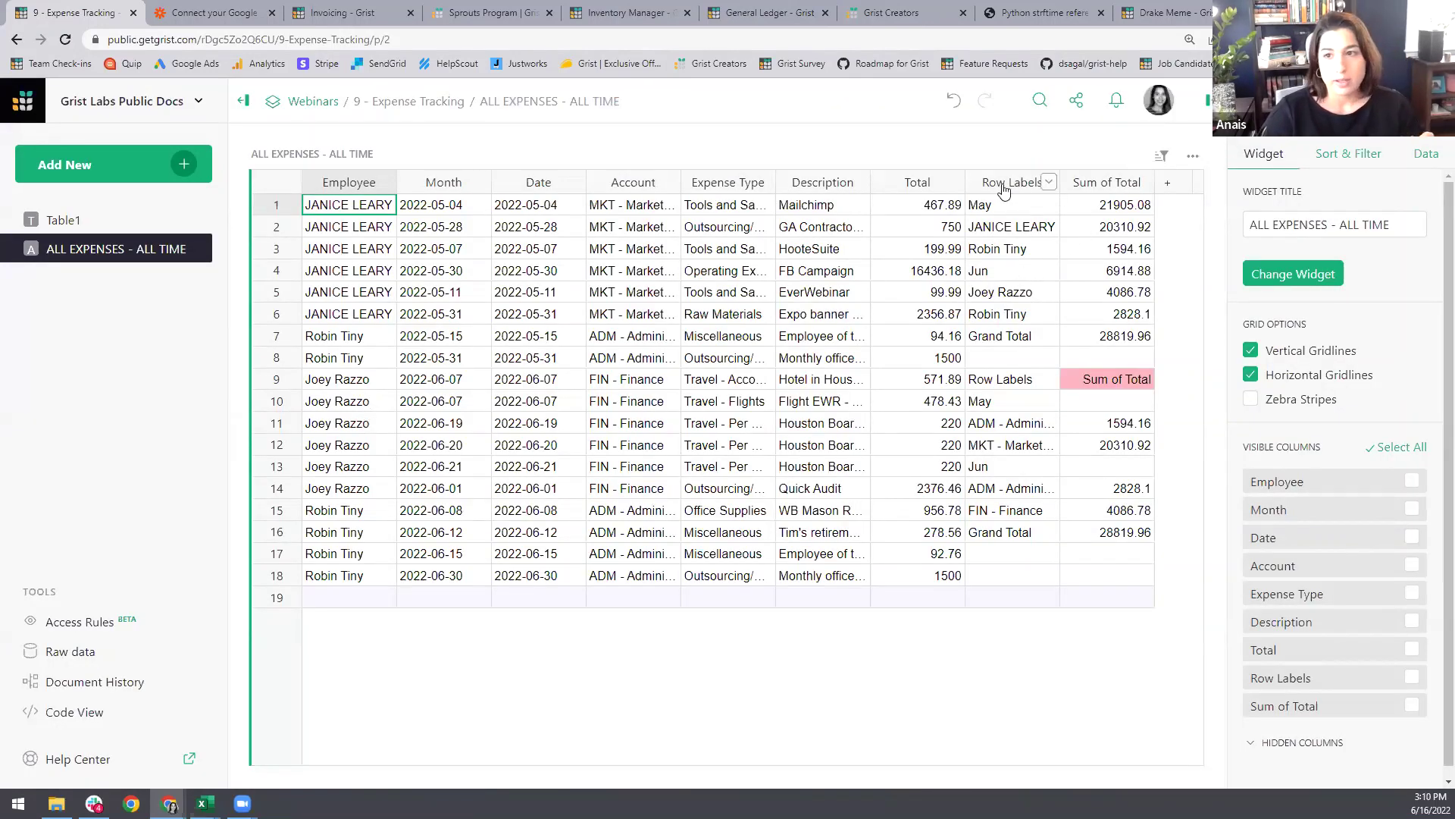
Step: Delete the Row Labels and Sum of Total columns
{"action": "left_click", "coordinate": [1049, 184]}
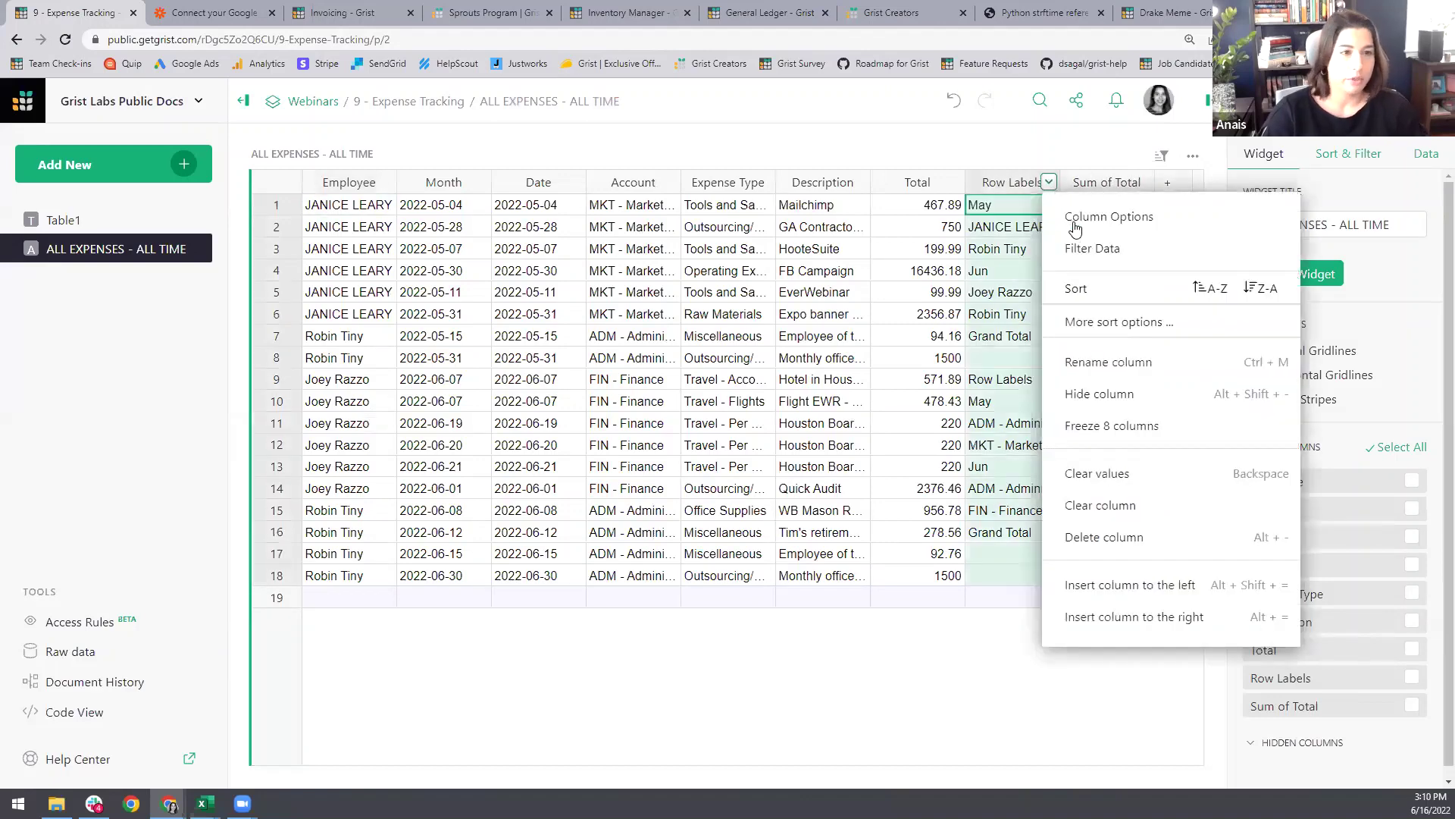
{"action": "left_click", "coordinate": [1154, 538]}
{"action": "left_click", "coordinate": [1049, 184]}
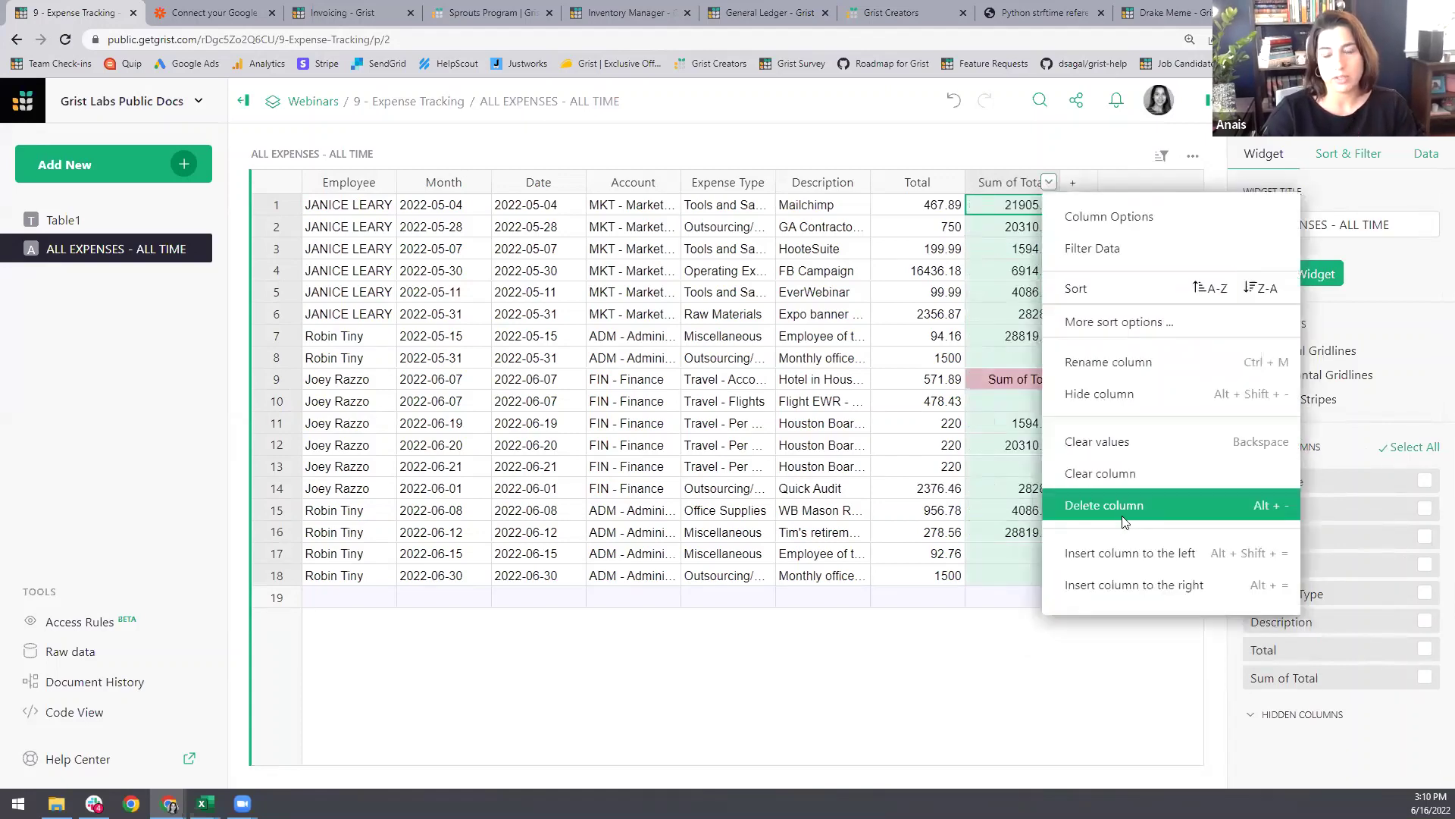
{"action": "left_click", "coordinate": [1154, 538]}
Step: Format the Total column as dollar currency
{"action": "left_click", "coordinate": [928, 265]}
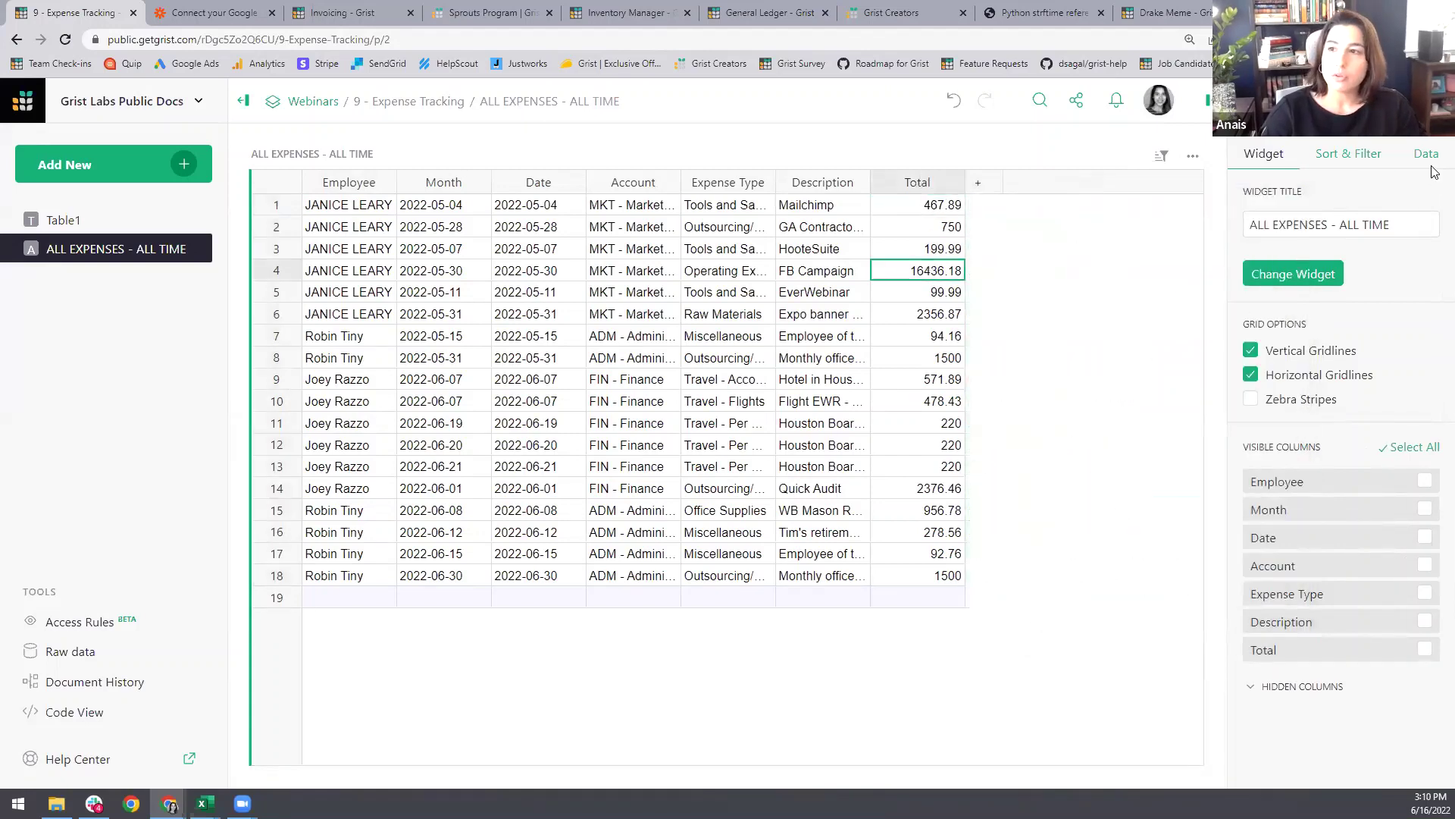
{"action": "left_click", "coordinate": [1209, 105]}
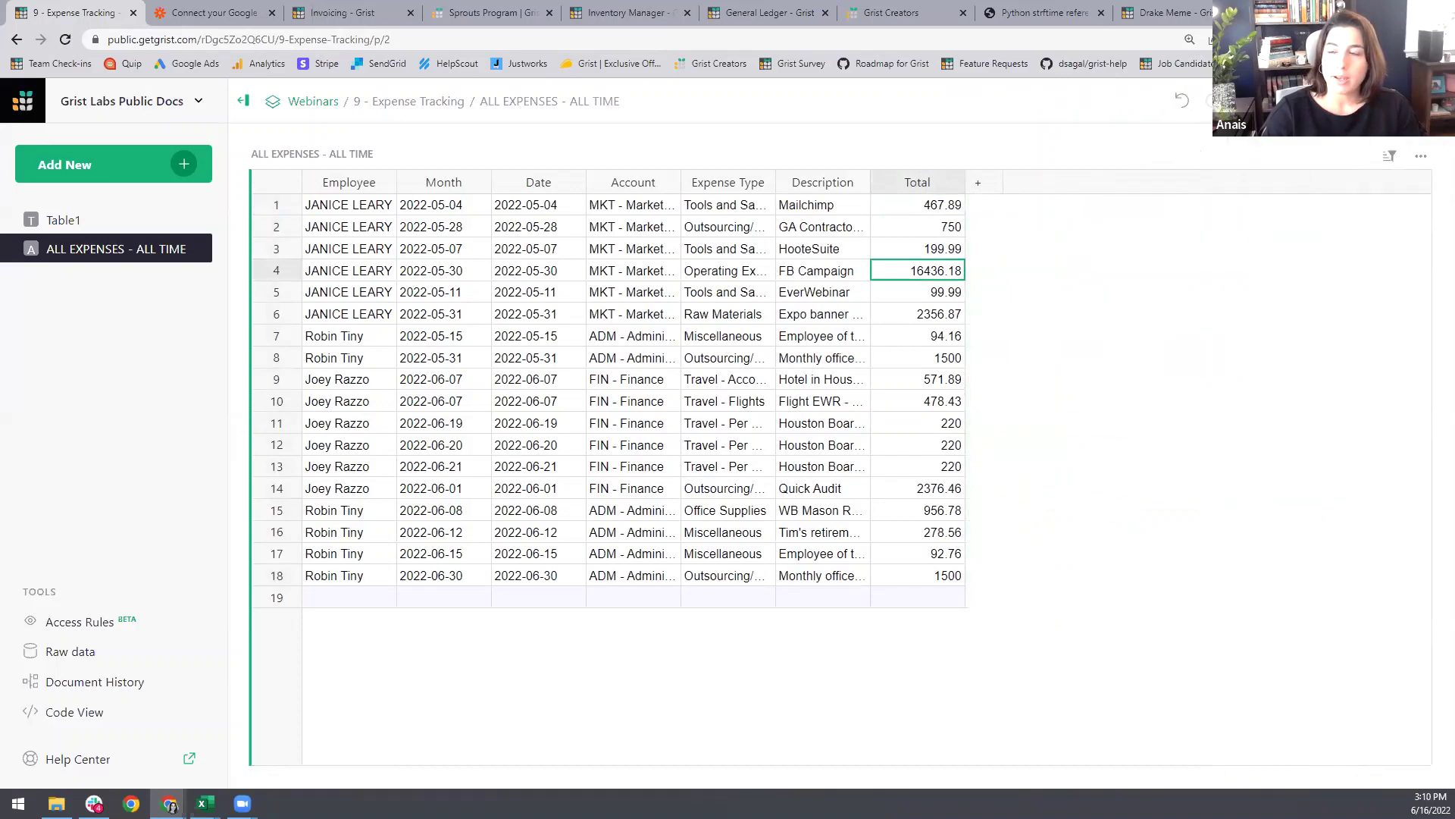
{"action": "left_click", "coordinate": [1208, 102]}
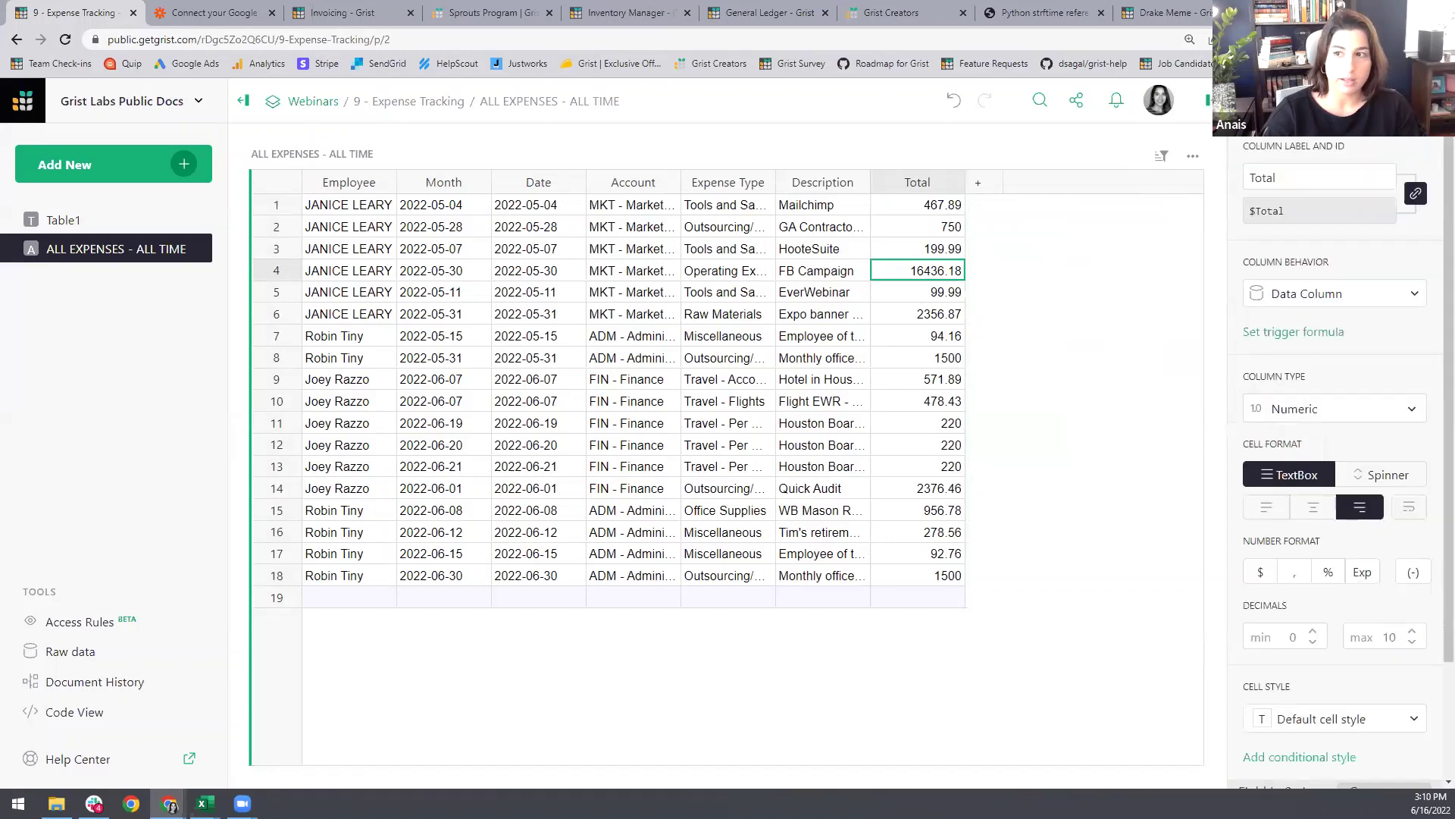
{"action": "left_click", "coordinate": [1260, 574]}
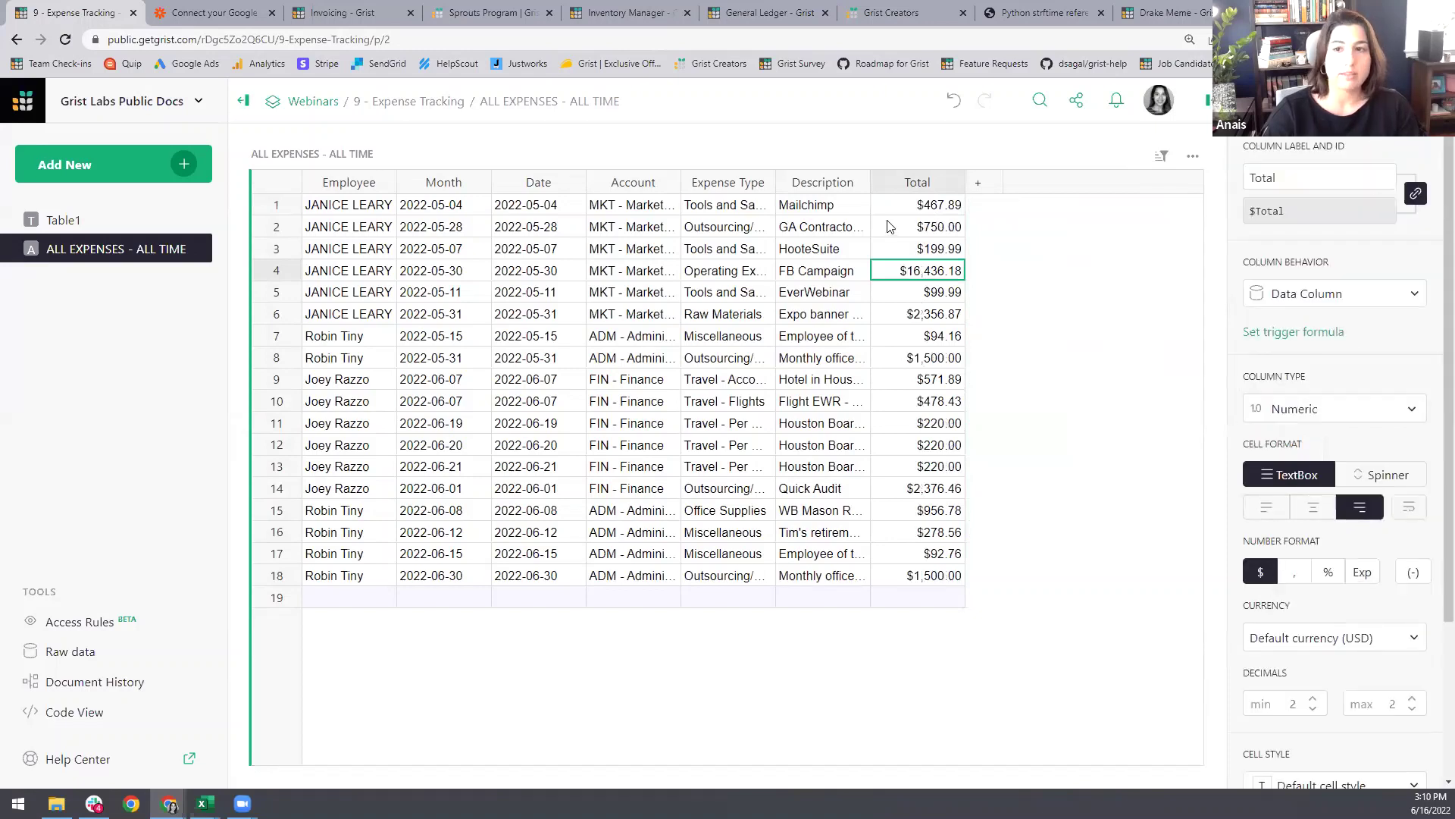
Step: Widen the Description and Expense Type columns so full entries fit
{"action": "left_click", "coordinate": [834, 247]}
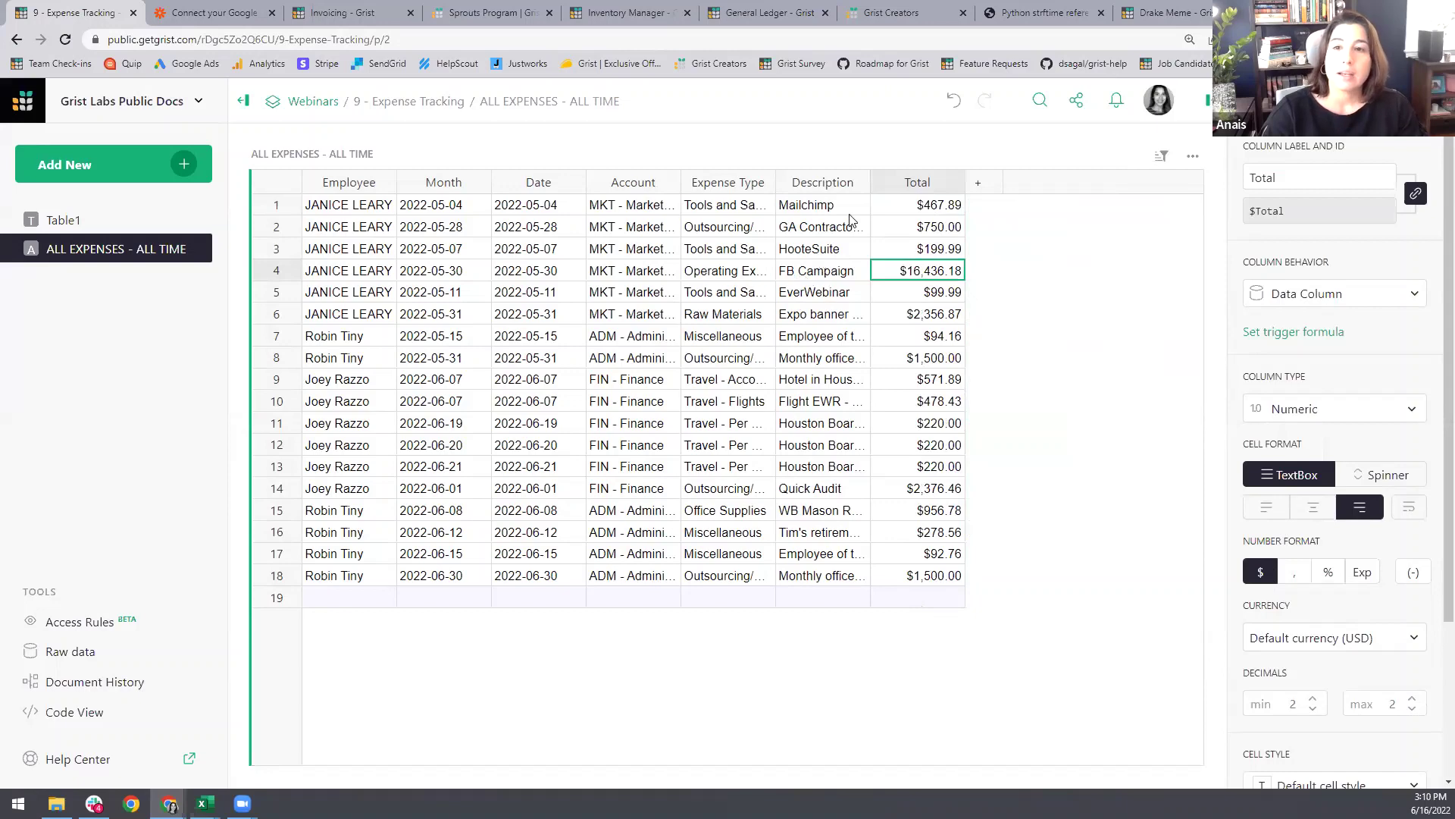
{"action": "left_click_drag", "start_coordinate": [871, 182], "coordinate": [1018, 182]}
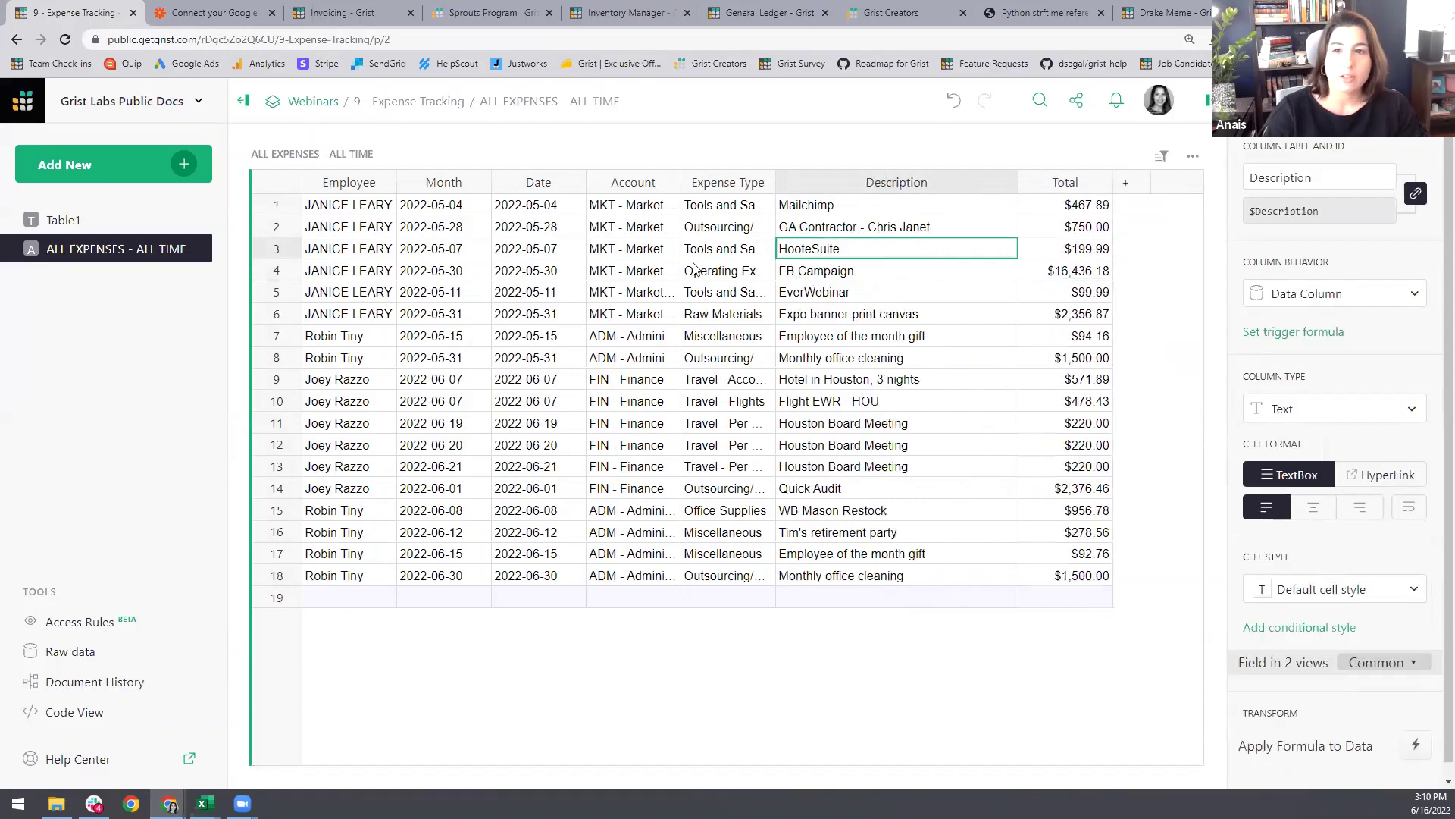
{"action": "left_click", "coordinate": [735, 251]}
{"action": "left_click_drag", "start_coordinate": [775, 185], "coordinate": [895, 203]}
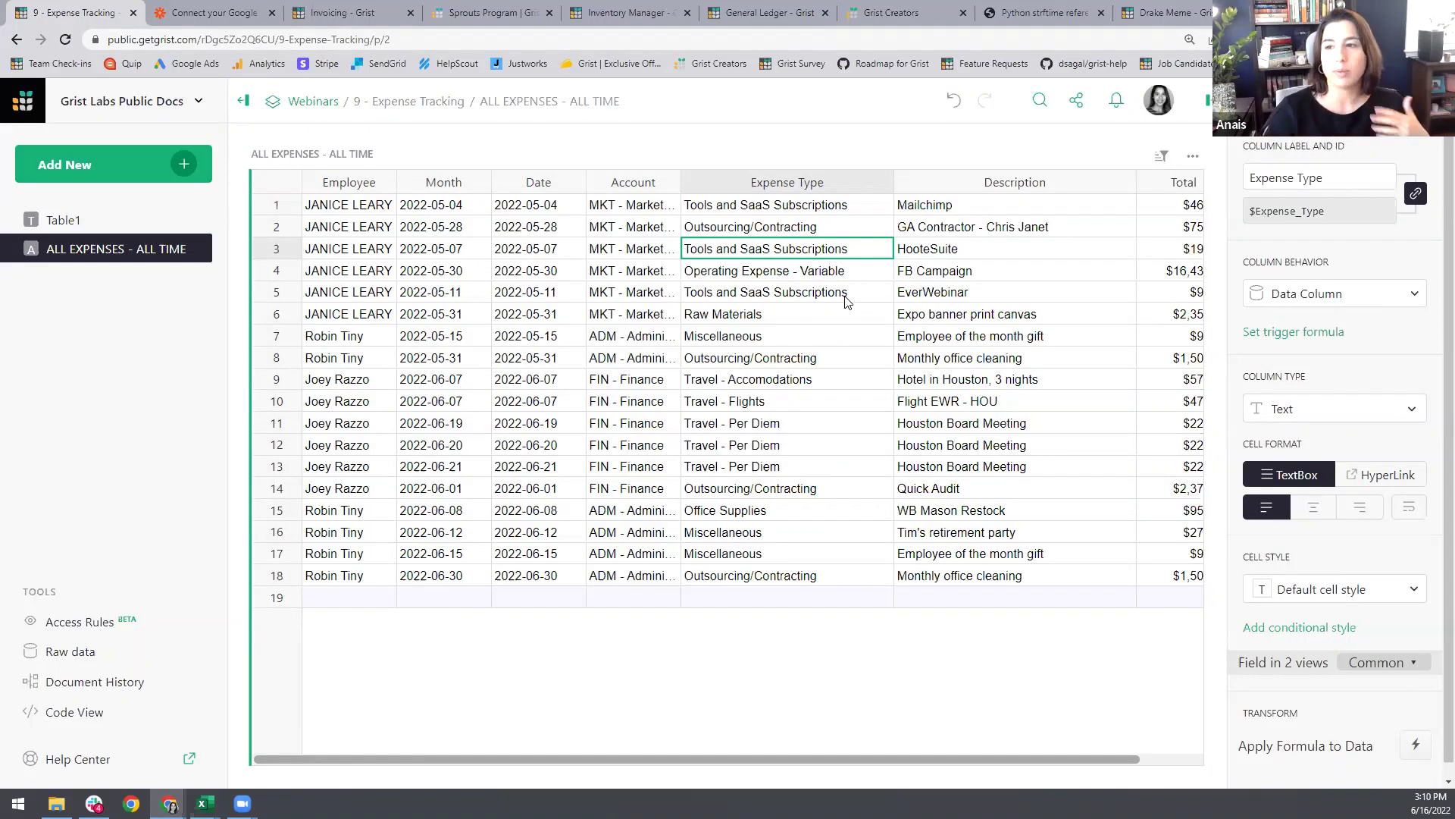
Step: Convert Expense Type to a Choice column and begin editing its choices
{"action": "left_click", "coordinate": [1338, 416]}
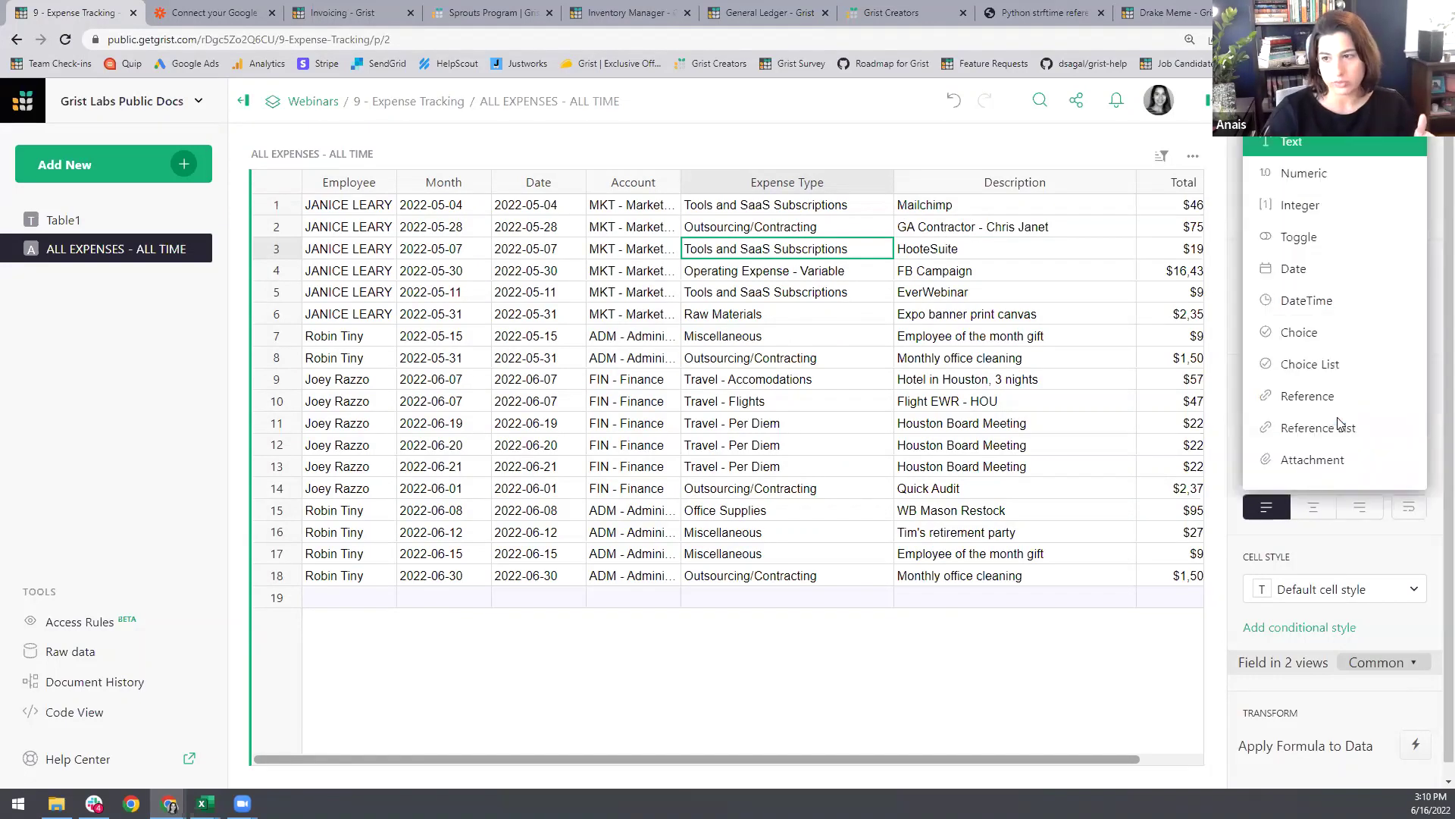
{"action": "left_click", "coordinate": [1322, 333]}
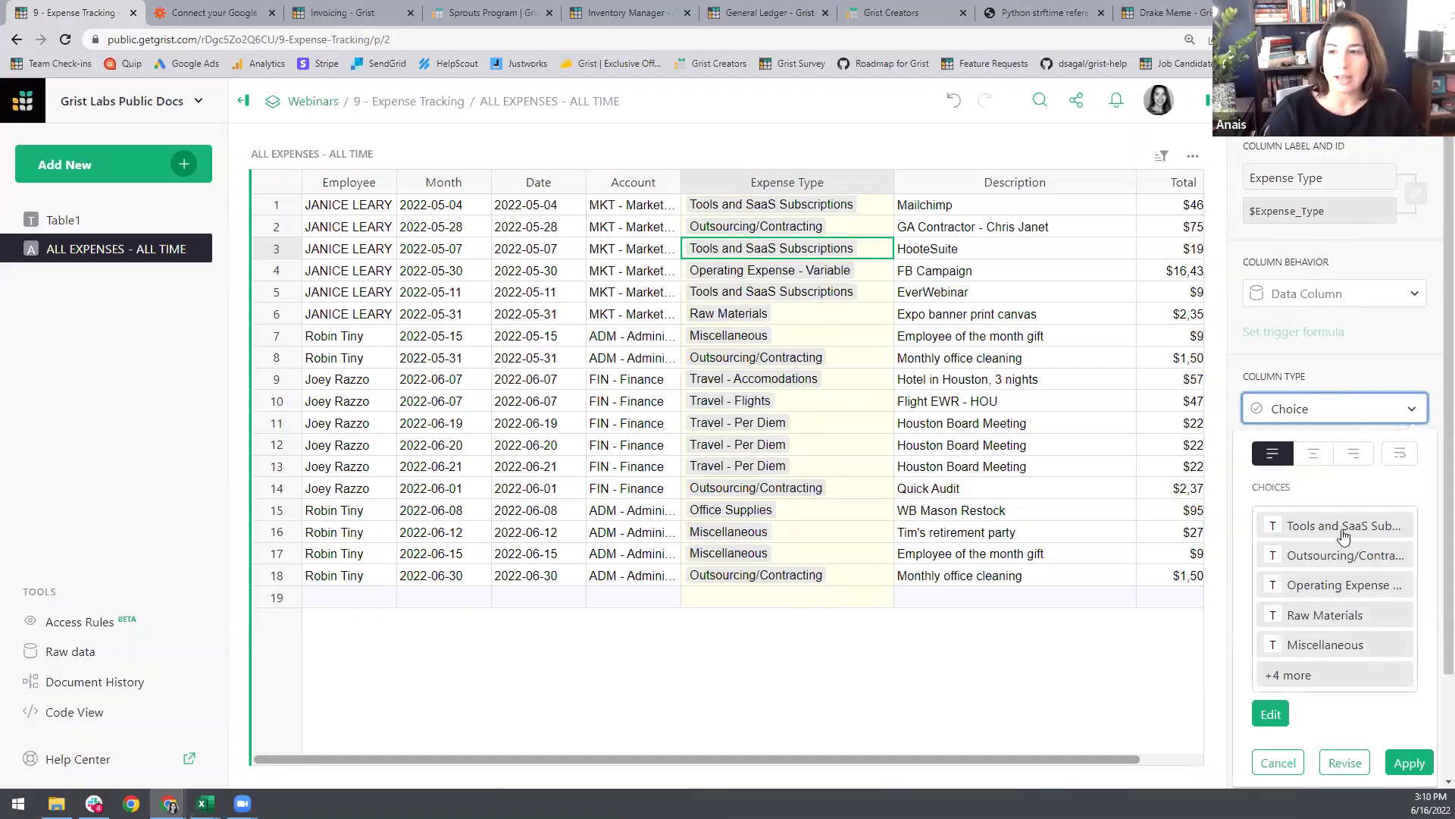
{"action": "left_click", "coordinate": [1334, 675]}
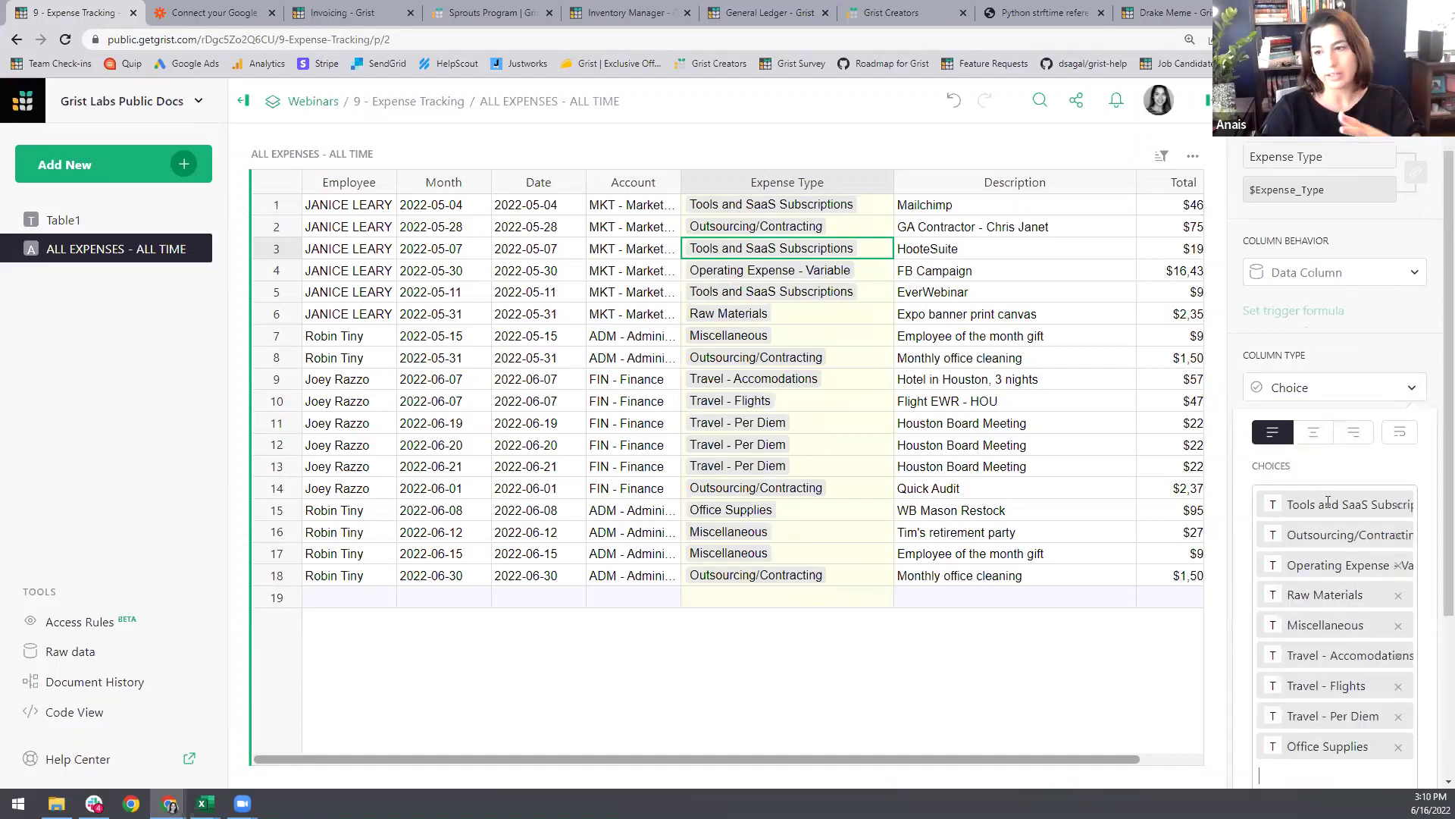
{"action": "scroll", "coordinate": [1330, 507], "scroll_direction": "down", "scroll_amount": 3}
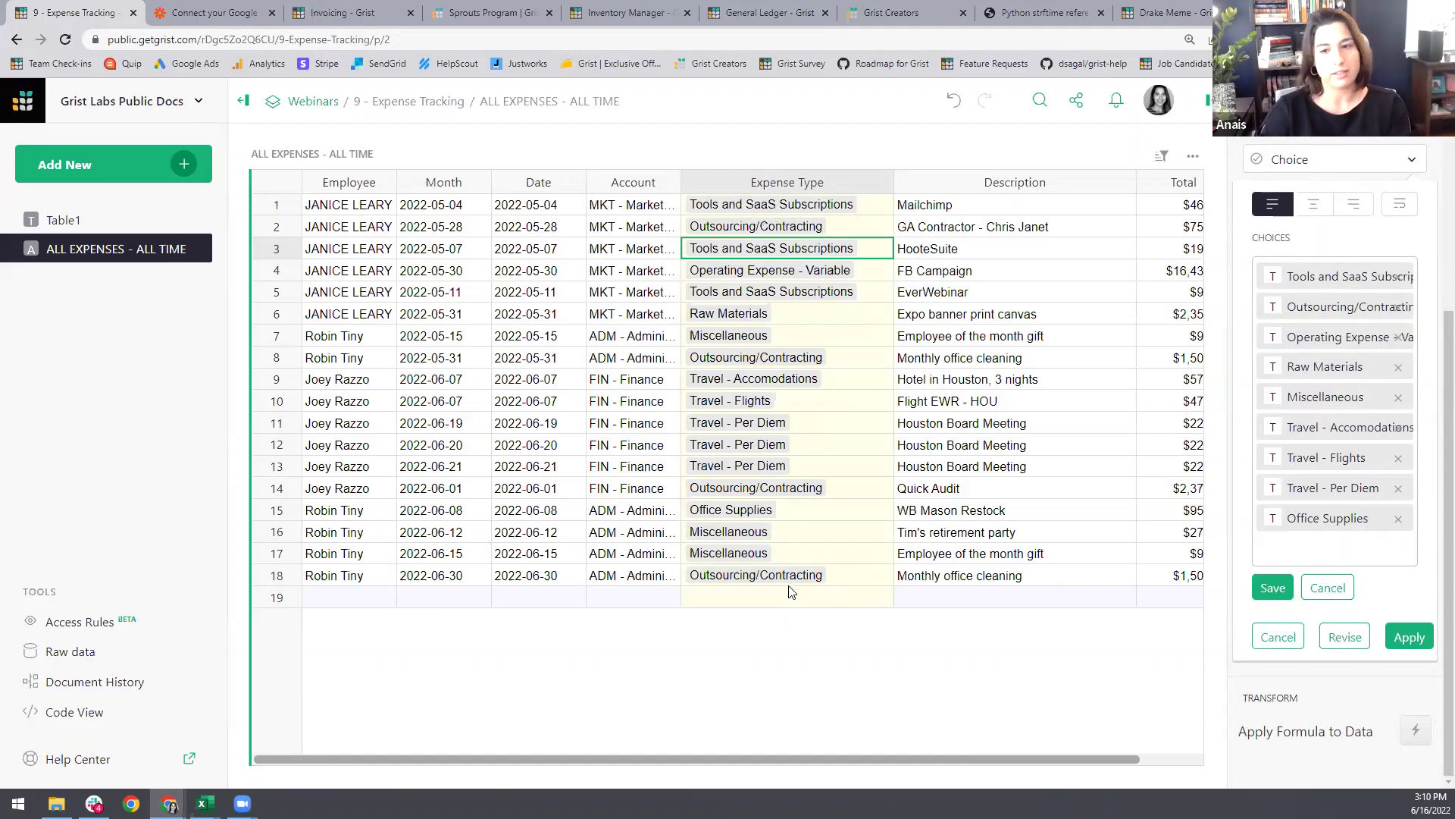
Step: Copy the ten expense types in B2:B11 from Sheet1 of the Excel template
{"action": "mouse_move", "coordinate": [205, 803]}
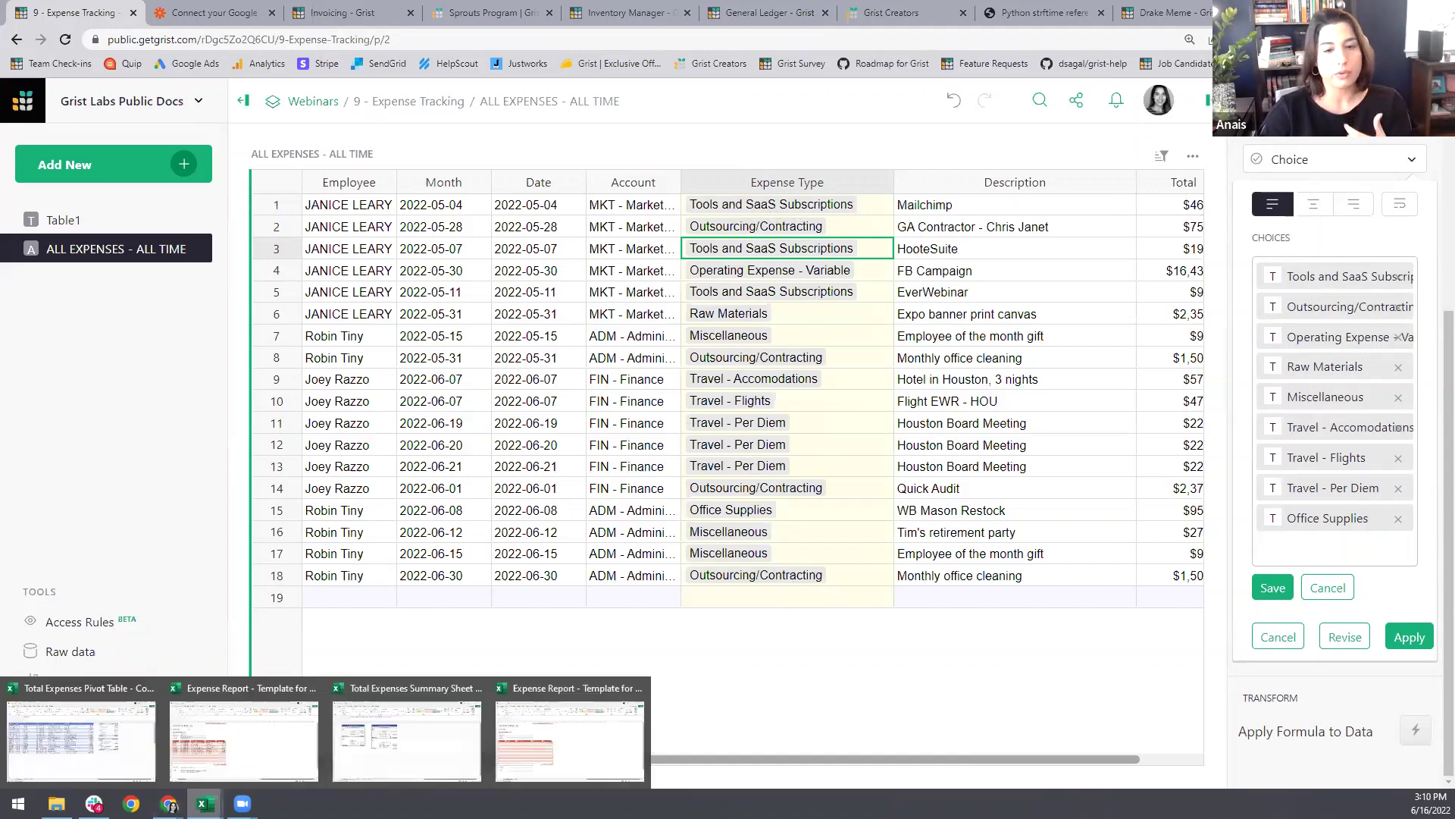
{"action": "left_click", "coordinate": [195, 754]}
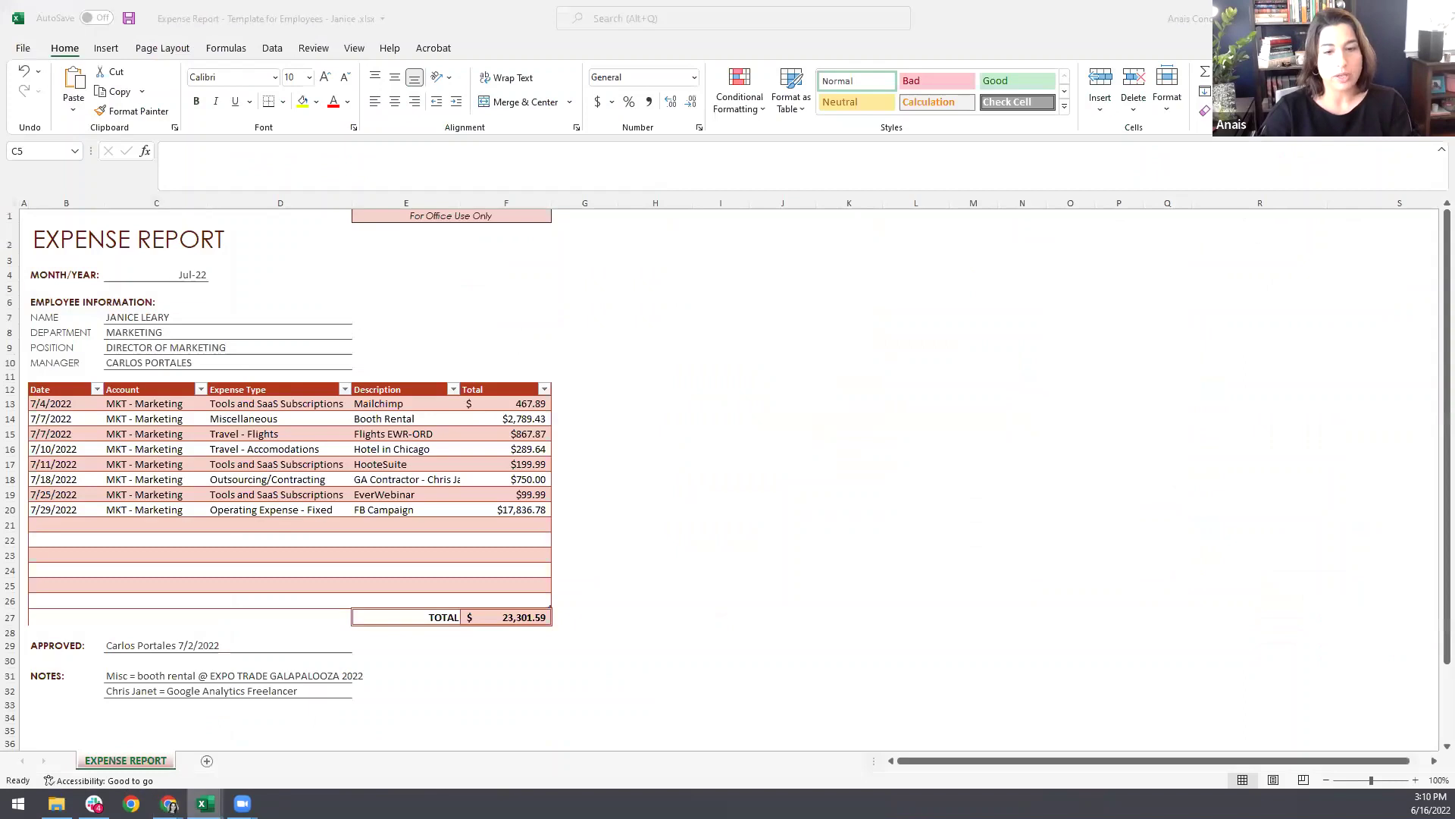
{"action": "left_click", "coordinate": [443, 763]}
{"action": "left_click", "coordinate": [199, 761]}
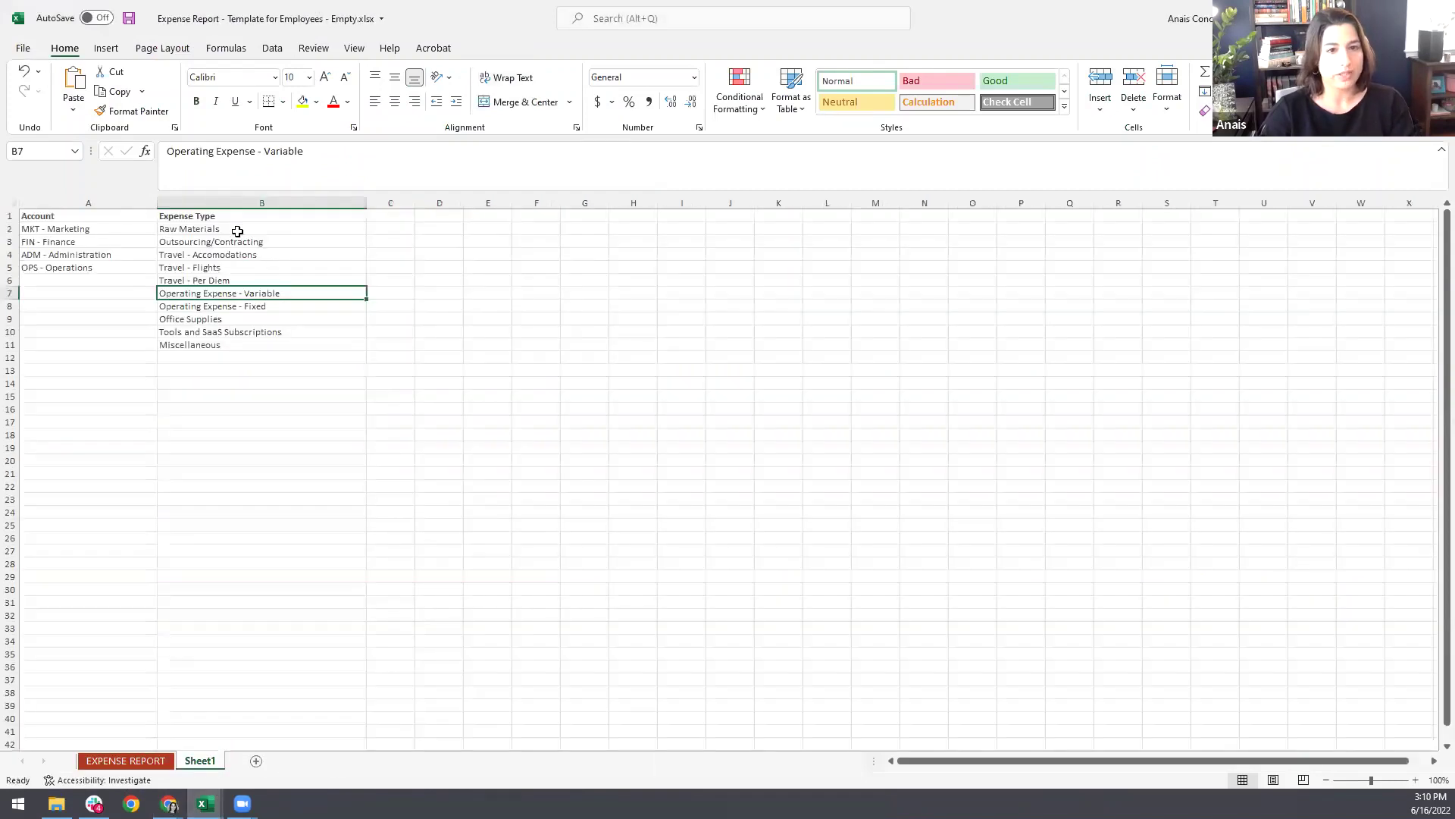
{"action": "left_click_drag", "start_coordinate": [233, 230], "coordinate": [210, 345]}
{"action": "key", "text": "ctrl+c"}
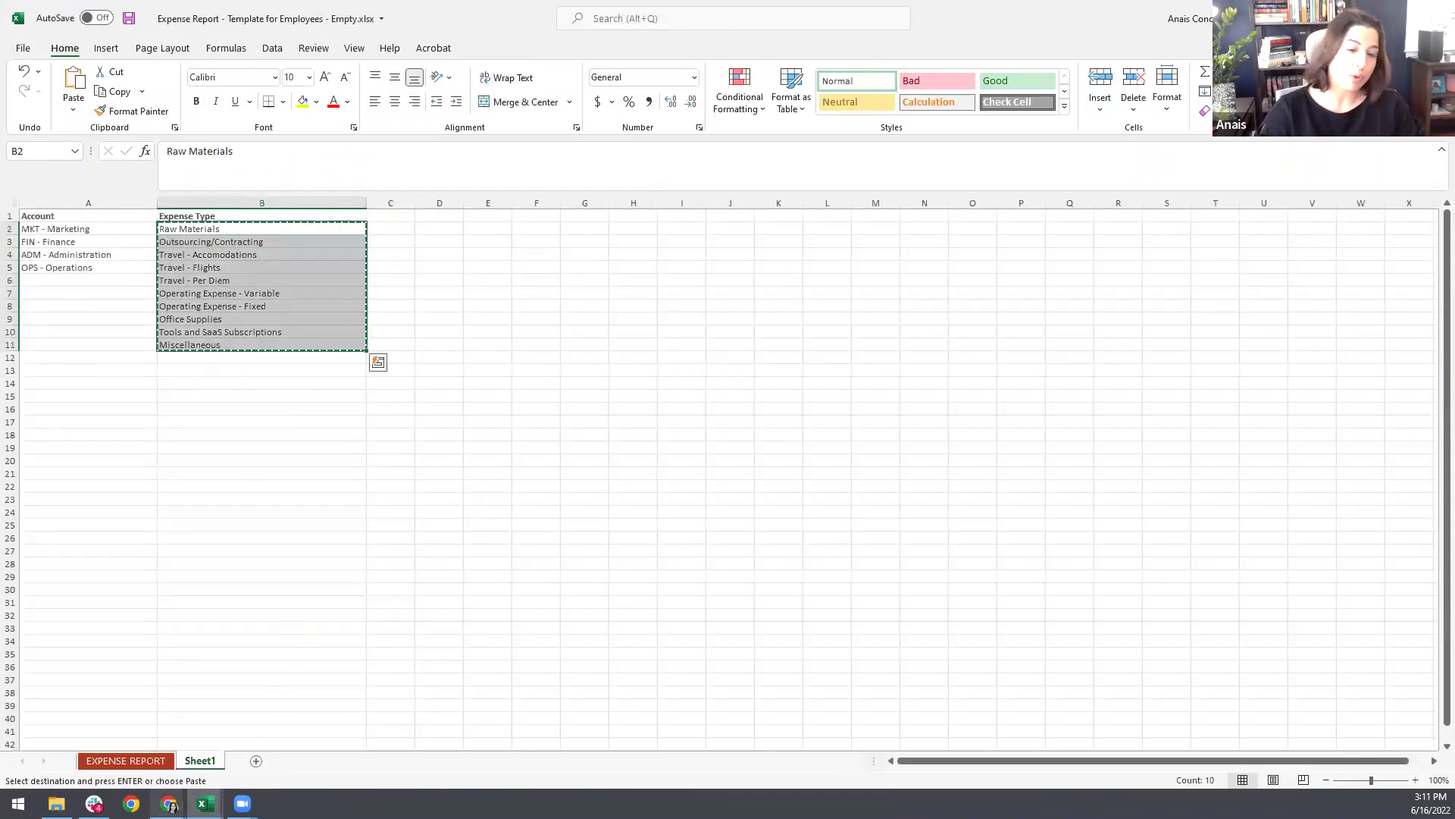
Step: Replace the Expense Type choices with the copied ten types, then save and apply
{"action": "mouse_move", "coordinate": [168, 803]}
{"action": "left_click", "coordinate": [104, 748]}
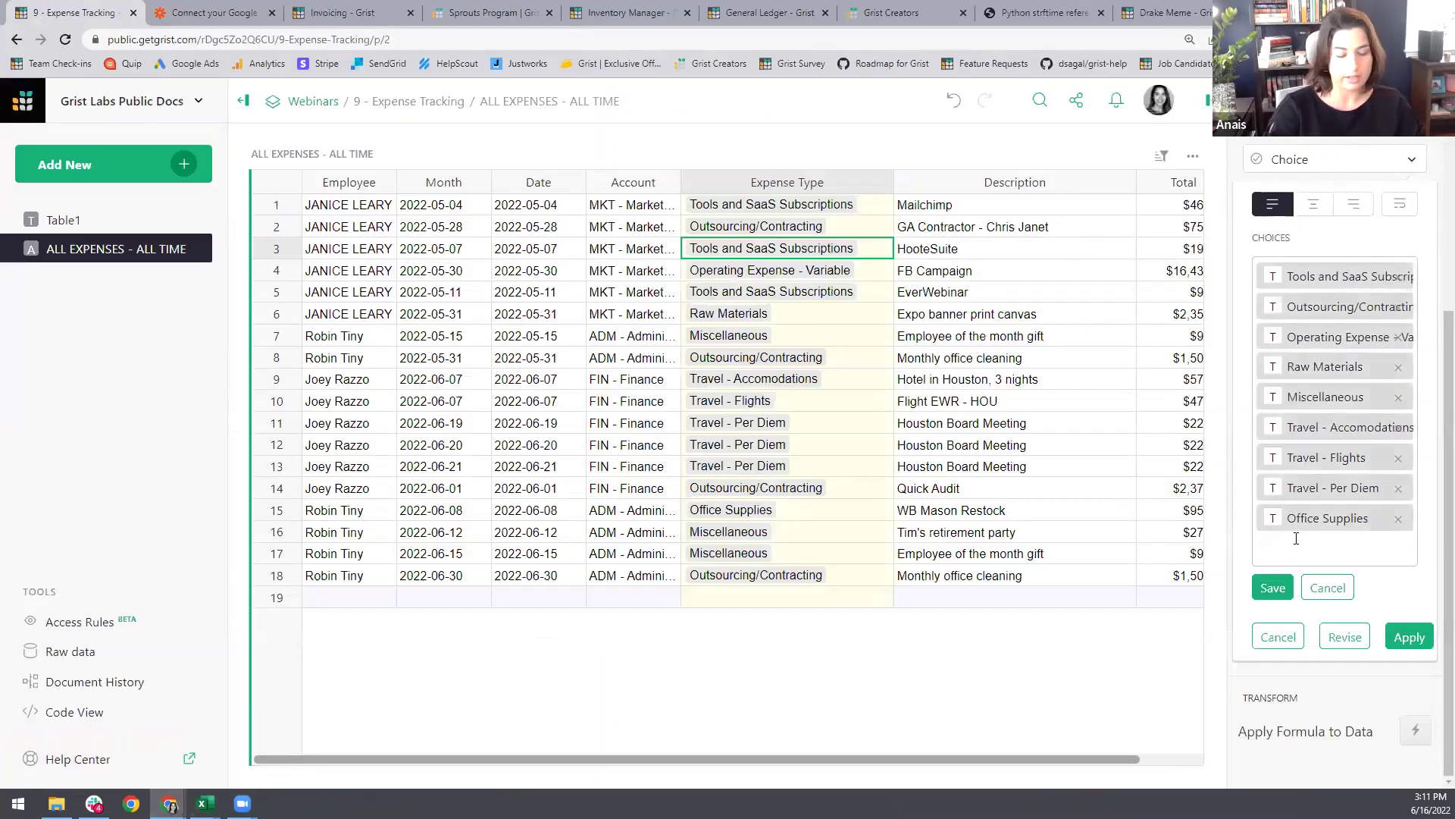
{"action": "key", "text": "ctrl+a"}
{"action": "key", "text": "BackSpace"}
{"action": "key", "text": "ctrl+z"}
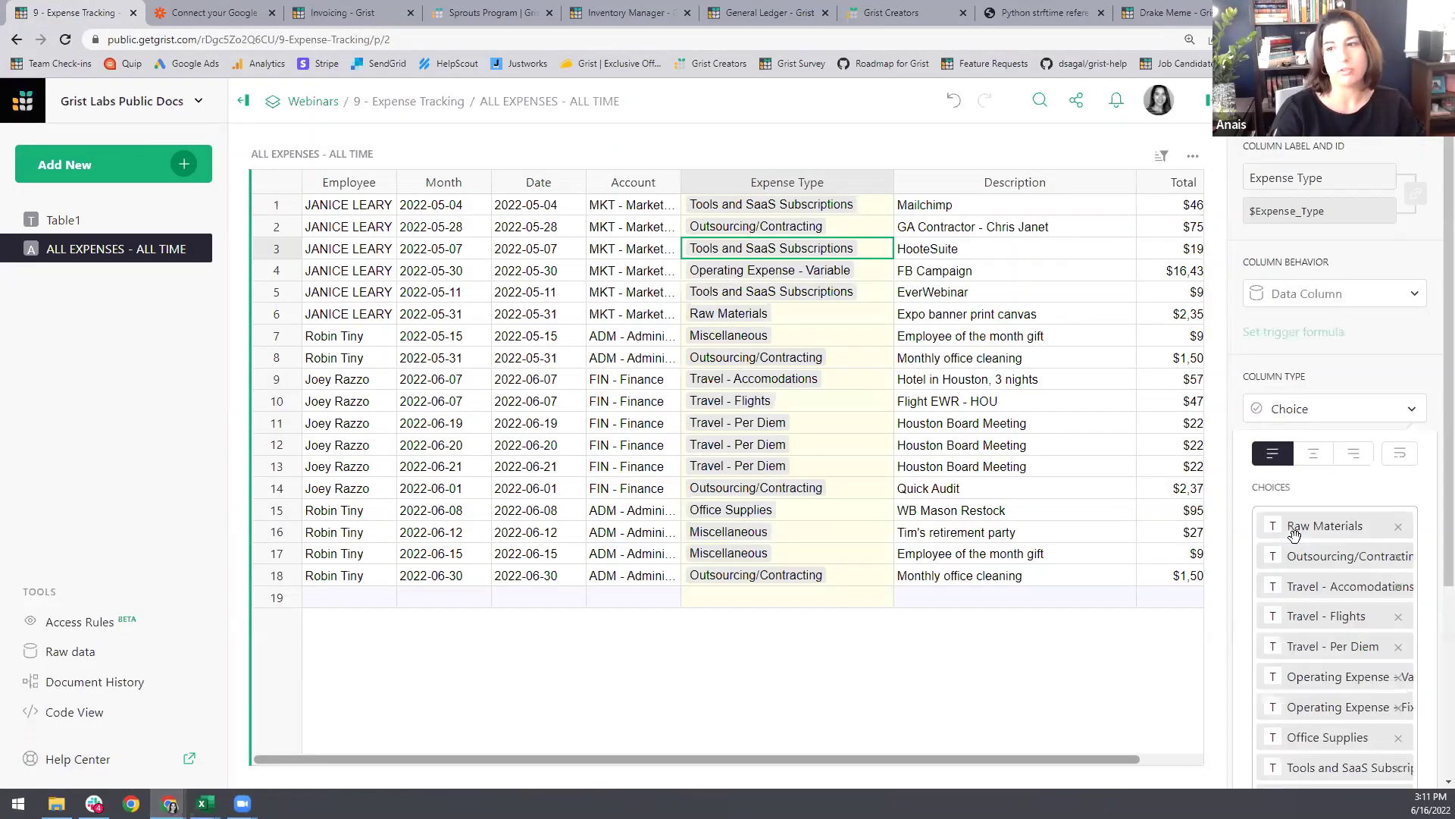
{"action": "scroll", "coordinate": [1390, 437], "scroll_direction": "down", "scroll_amount": 3}
{"action": "left_click", "coordinate": [1279, 642]}
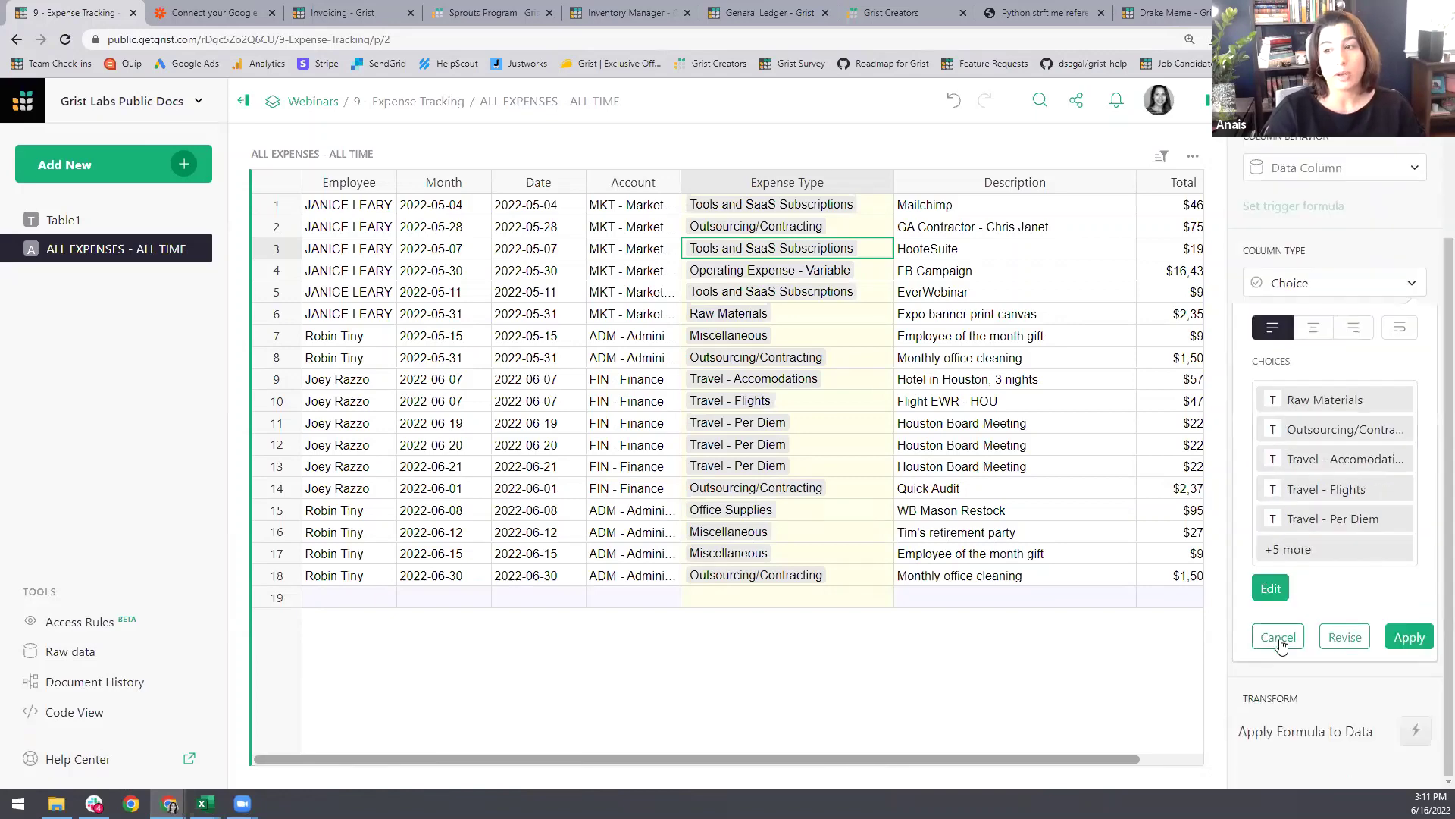
{"action": "left_click", "coordinate": [1410, 635]}
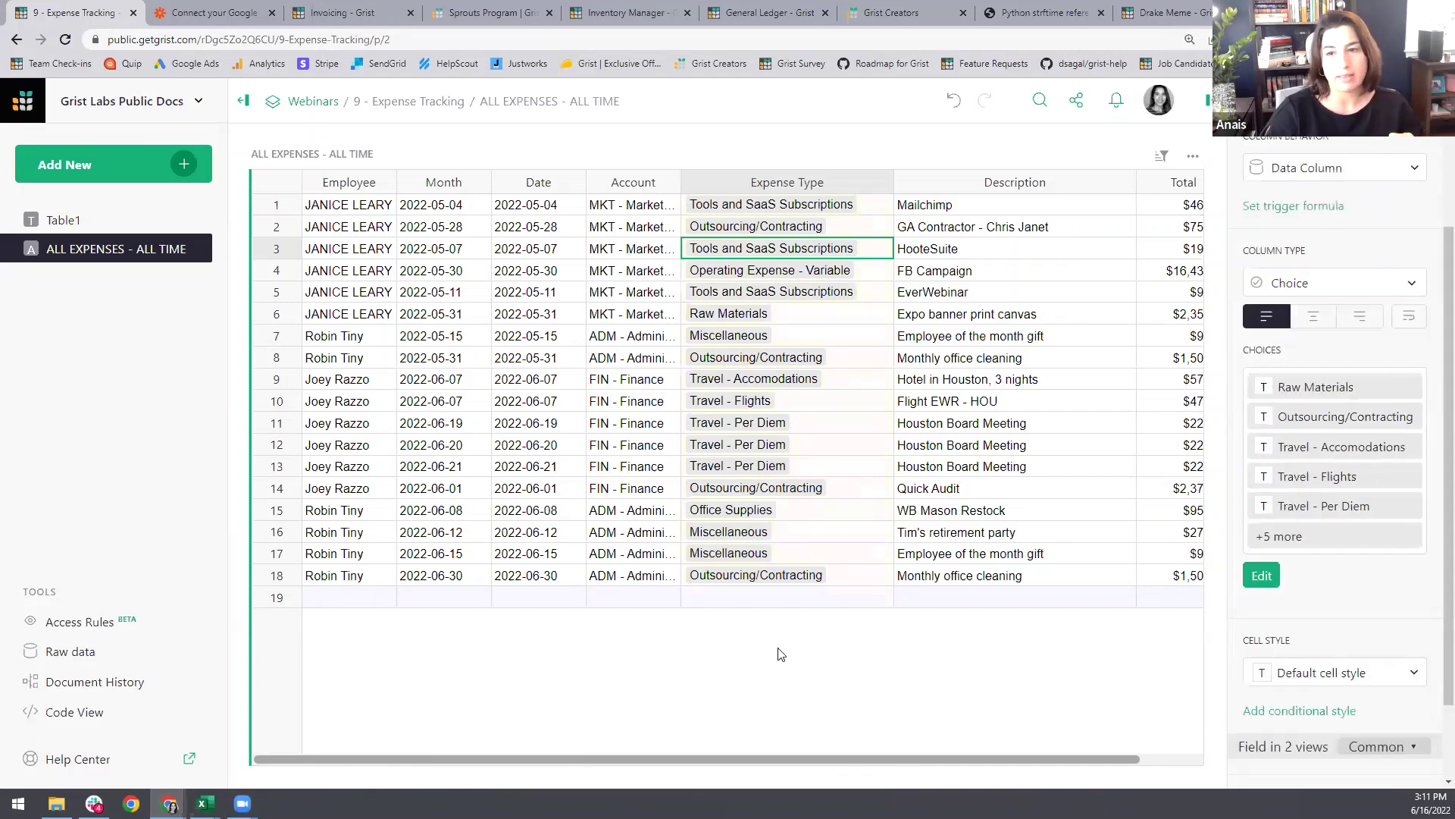
Step: Test typing 'misc' and 'of' in an empty Expense Type cell, then cancel the entry
{"action": "double_click", "coordinate": [732, 599]}
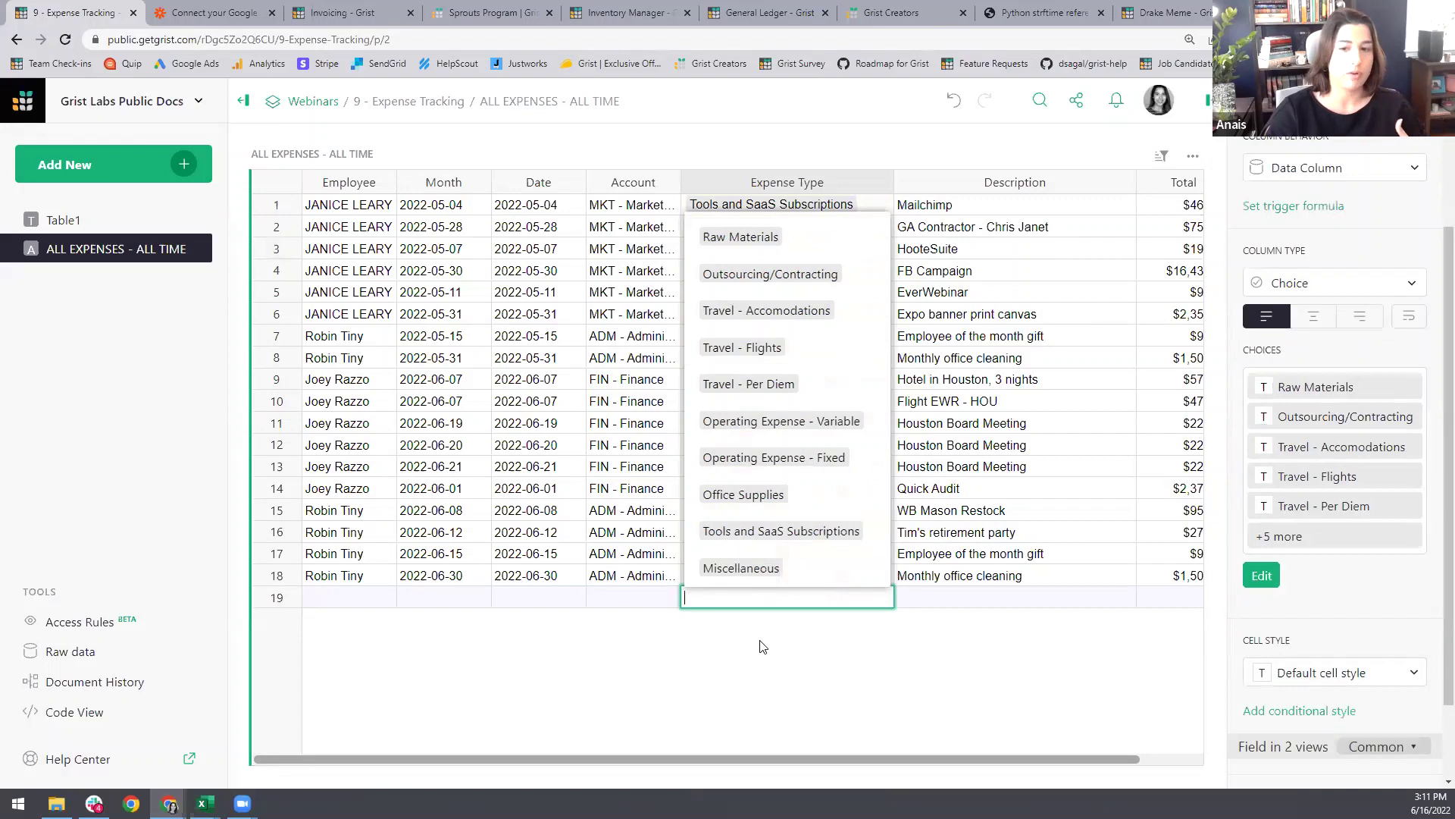
{"action": "type", "text": "misc"}
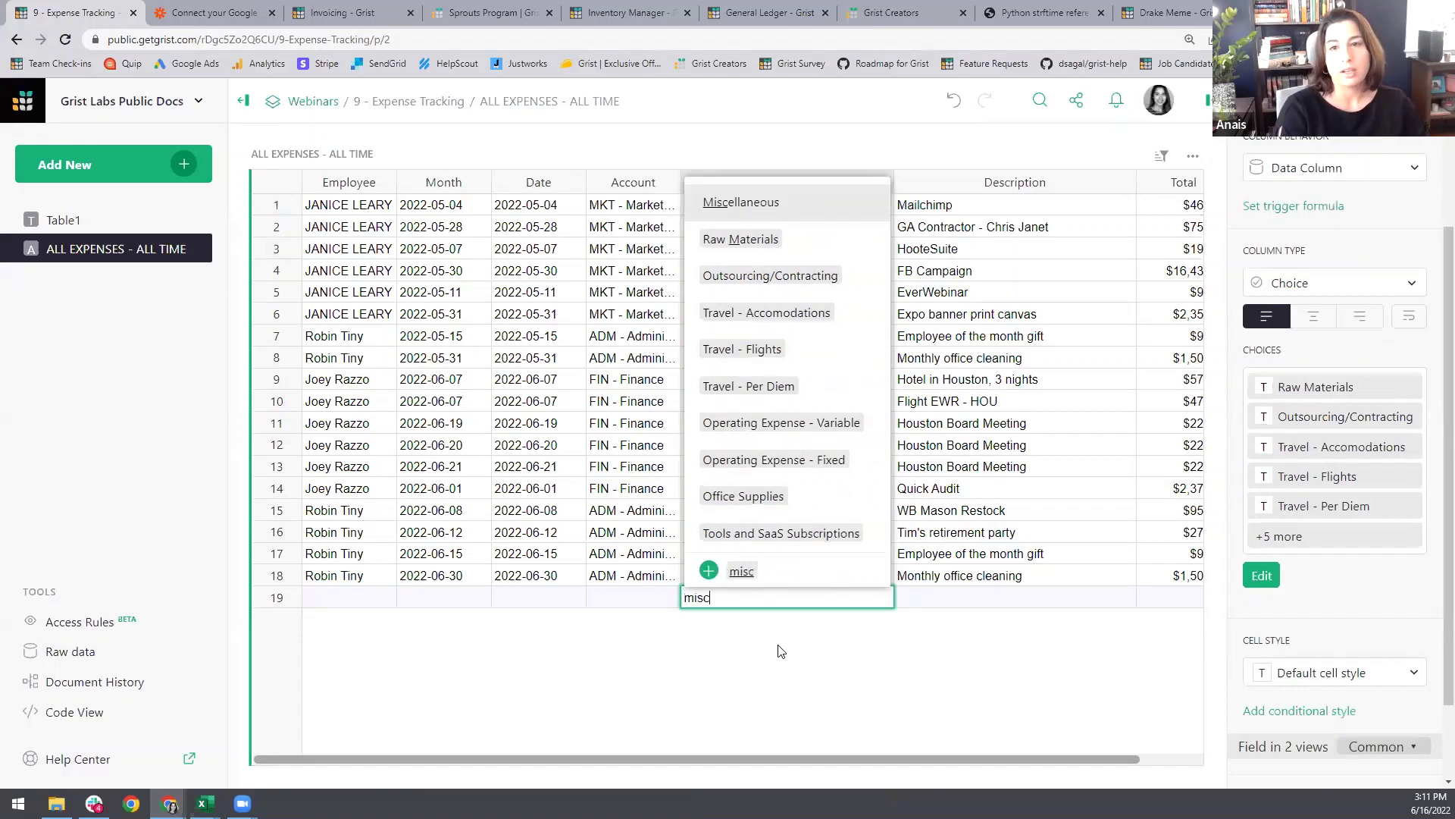
{"action": "key", "text": "BackSpace"}
{"action": "key", "text": "BackSpace"}
{"action": "key", "text": "BackSpace"}
{"action": "key", "text": "BackSpace"}
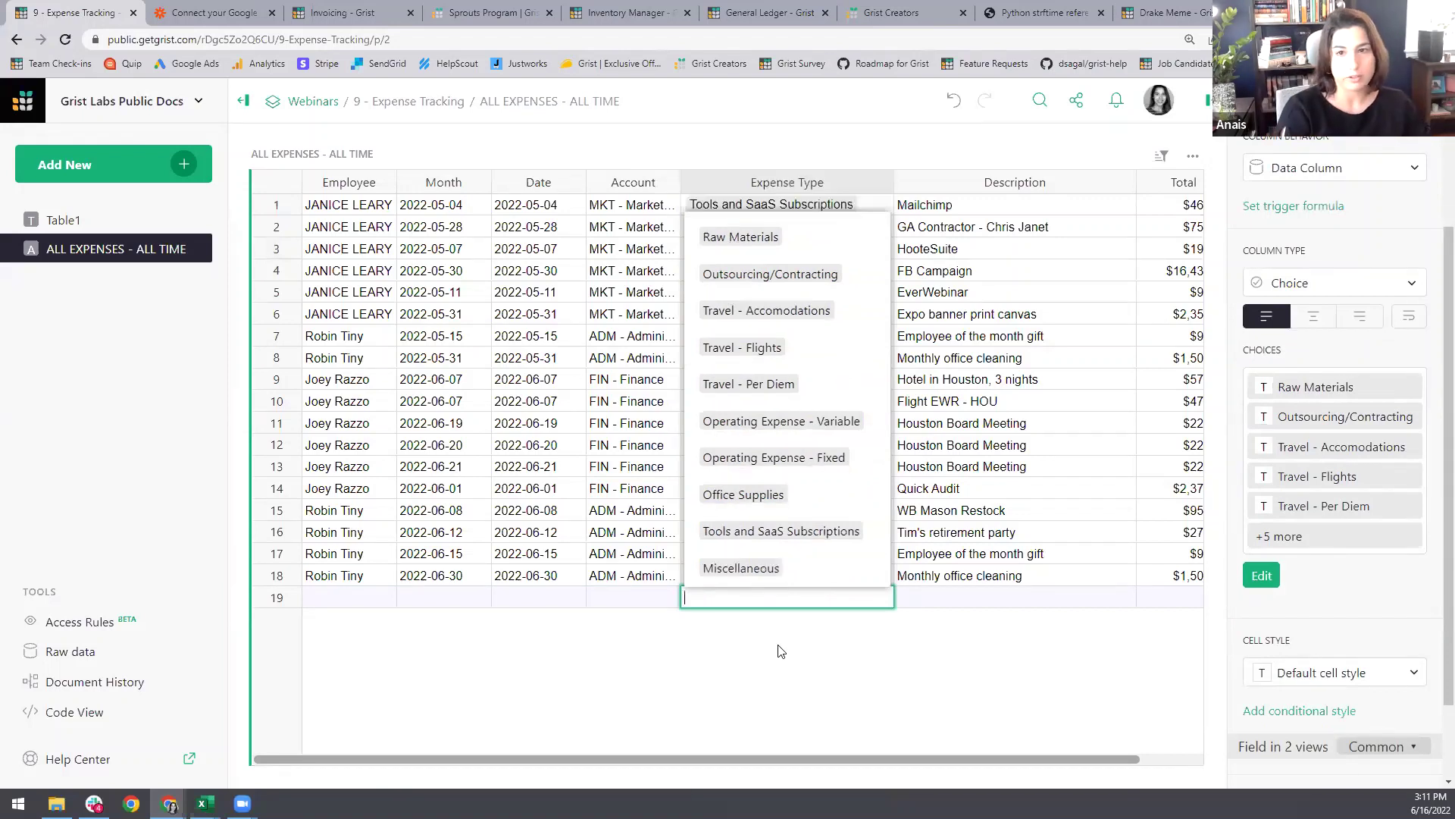
{"action": "type", "text": "off"}
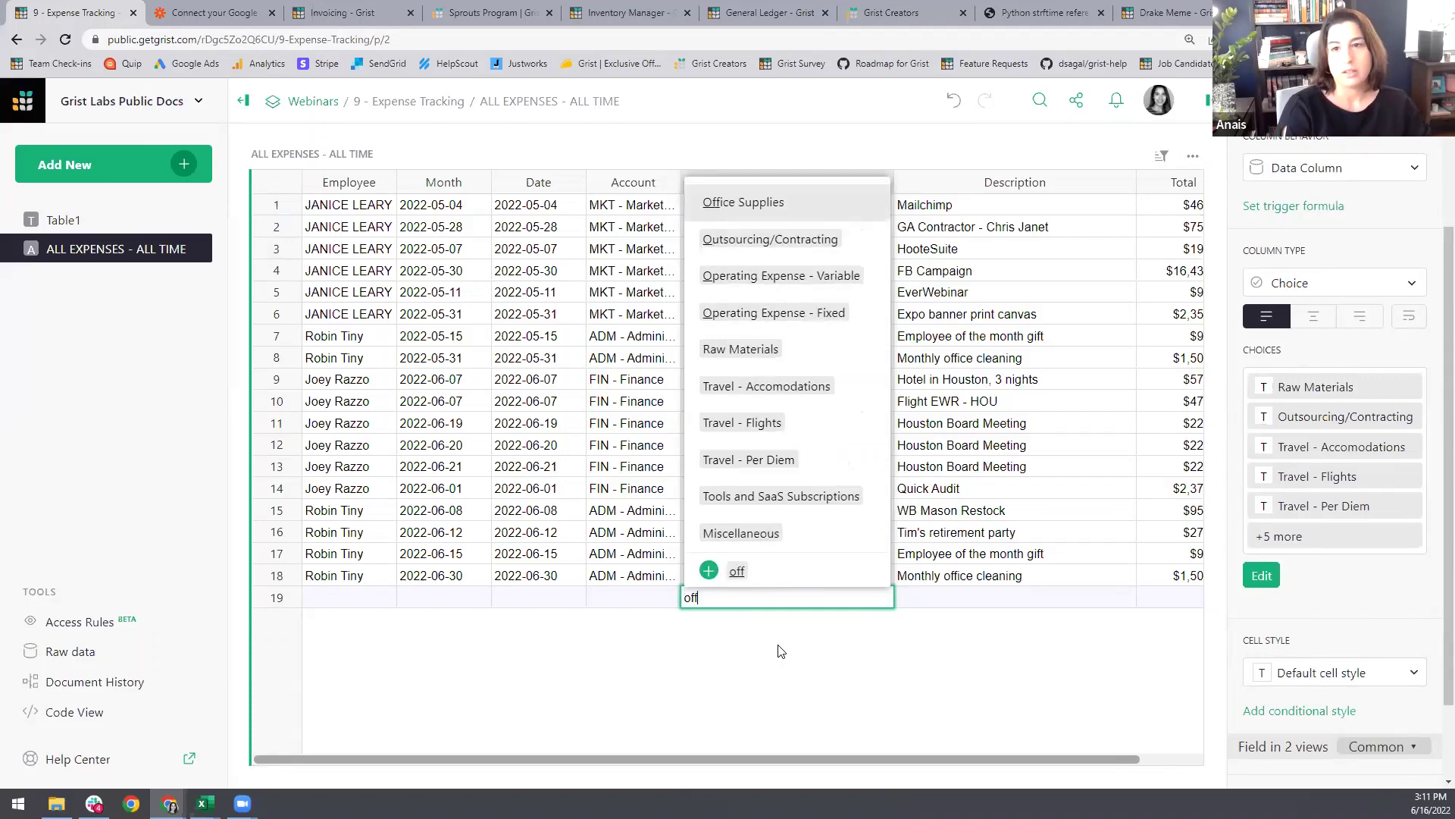
{"action": "key", "text": "BackSpace"}
{"action": "key", "text": "BackSpace"}
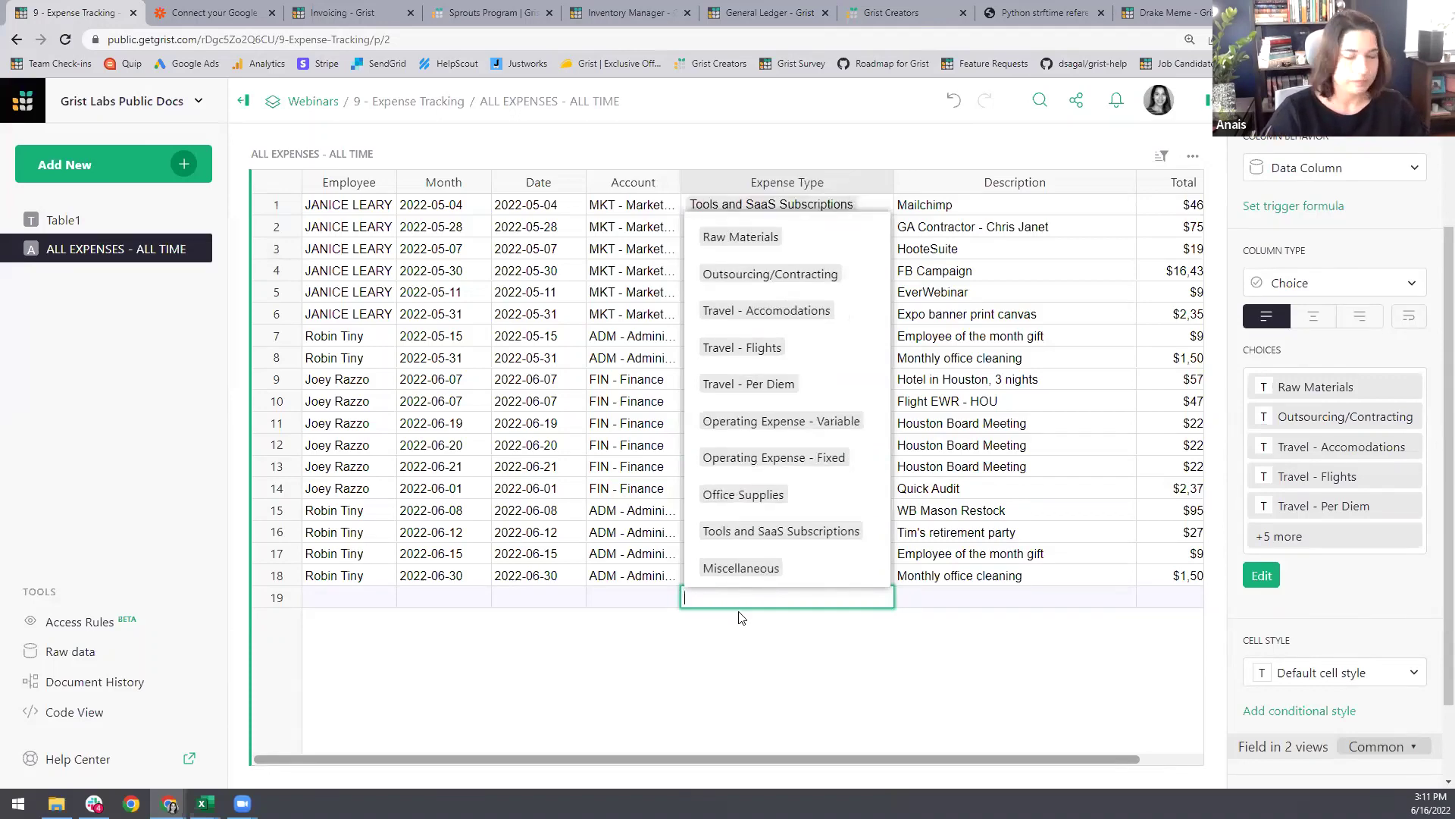
{"action": "key", "text": "Escape"}
Step: Convert the Account column to a Choice column
{"action": "left_click", "coordinate": [642, 580]}
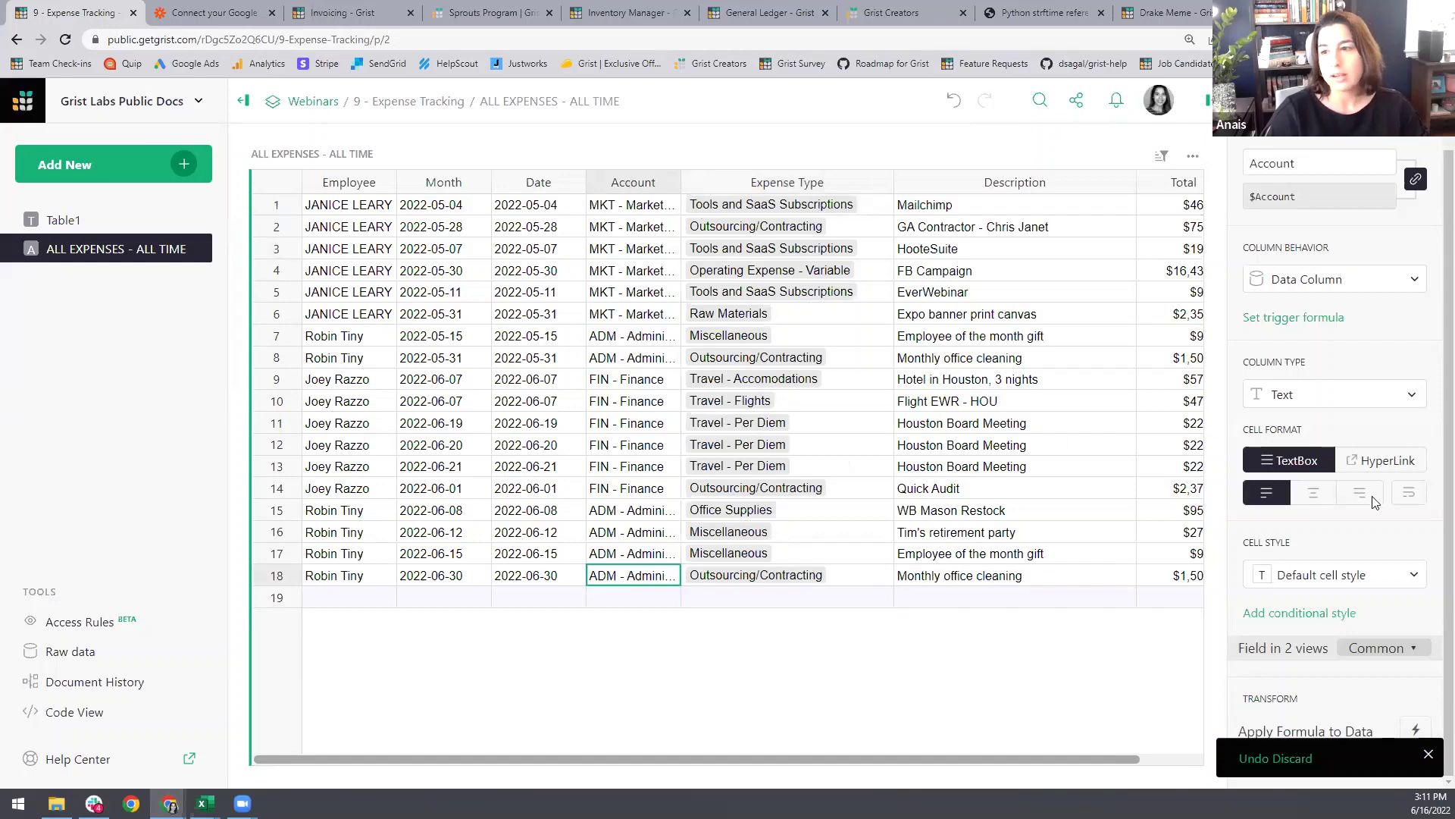
{"action": "left_click", "coordinate": [1387, 394]}
{"action": "left_click", "coordinate": [1338, 333]}
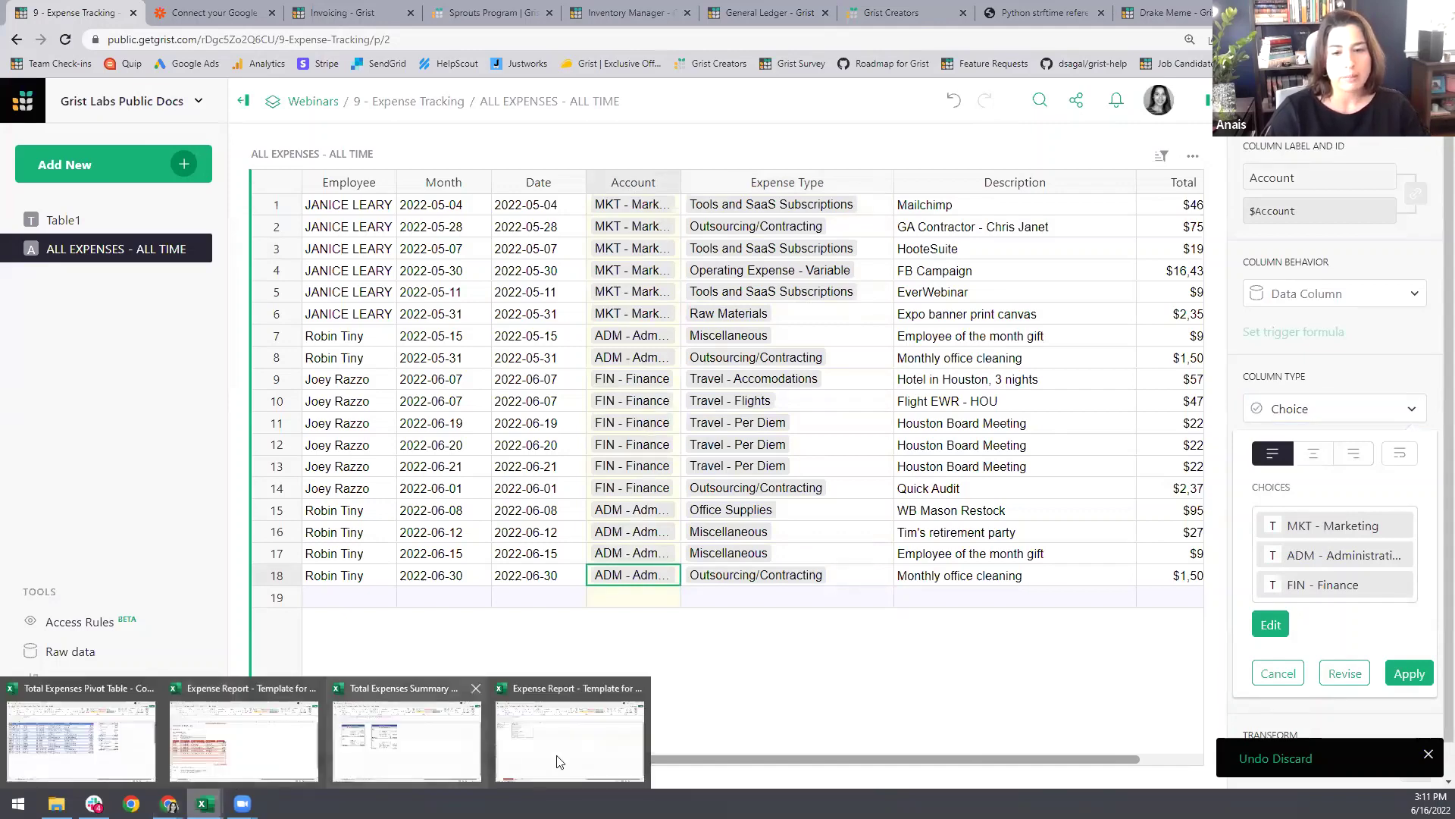
Step: Copy the four account names in A2:A5 from the Excel template
{"action": "left_click", "coordinate": [570, 729]}
{"action": "left_click_drag", "start_coordinate": [99, 230], "coordinate": [96, 269]}
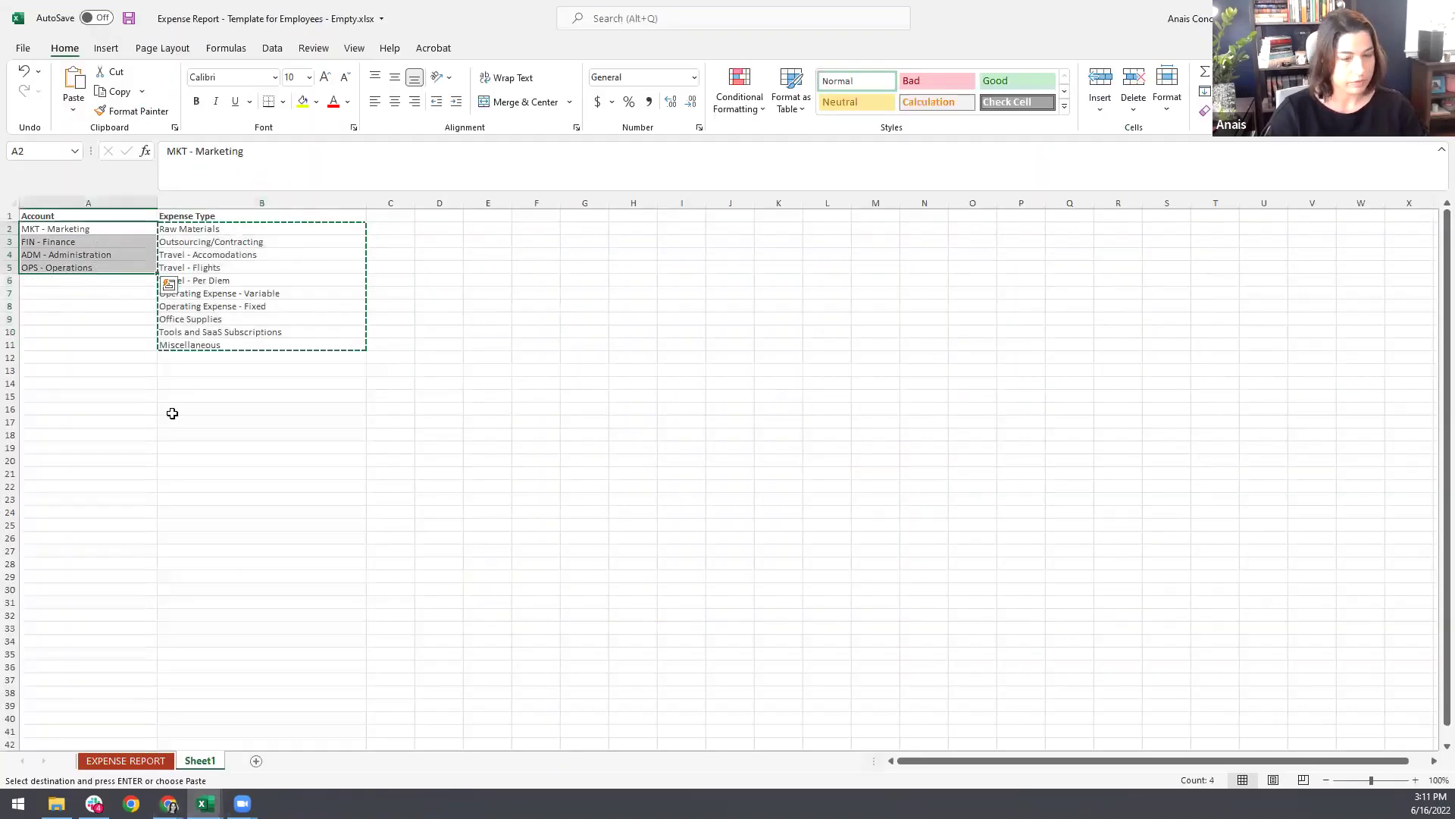
{"action": "key", "text": "ctrl+c"}
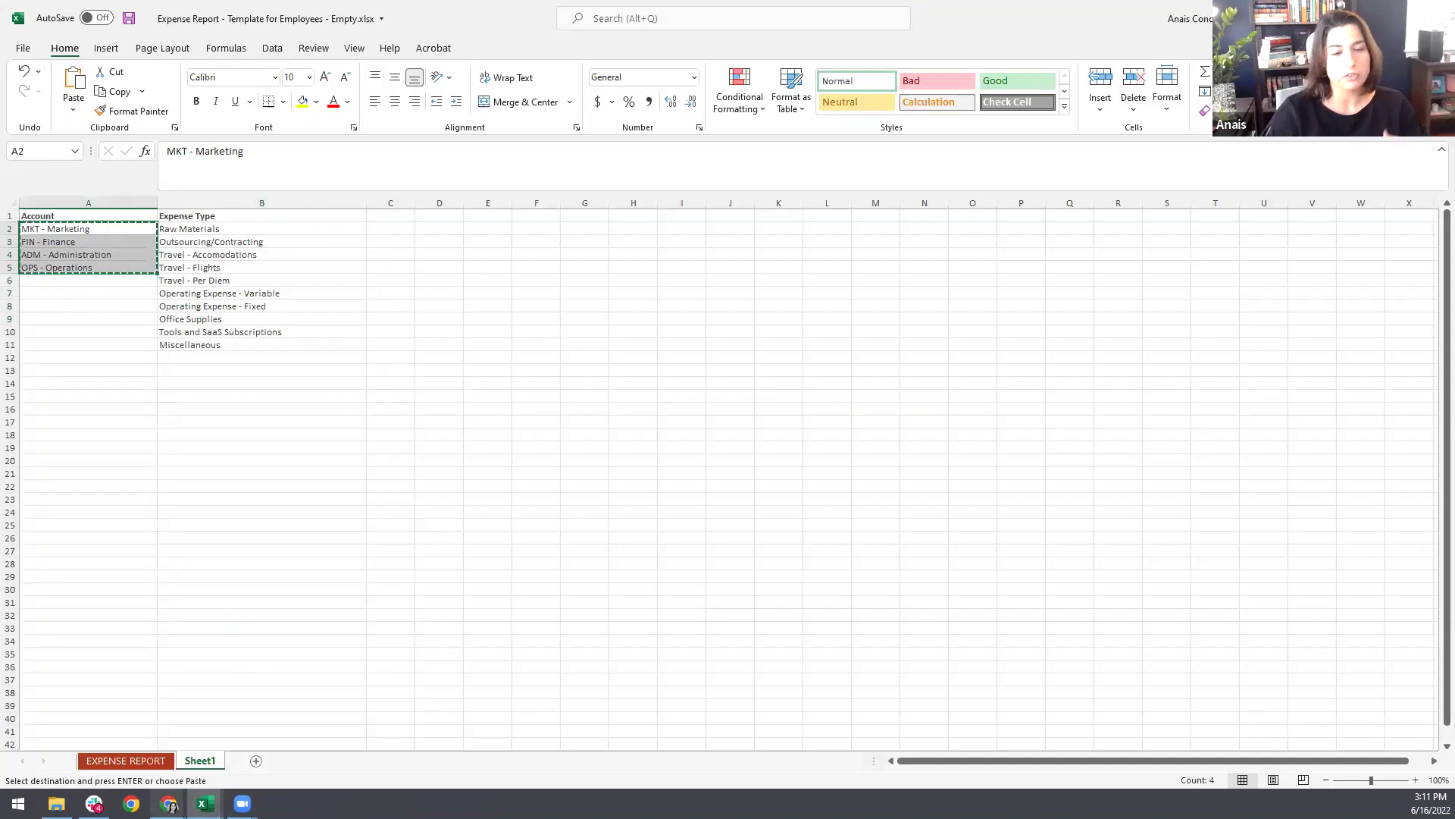
{"action": "mouse_move", "coordinate": [168, 804]}
{"action": "left_click", "coordinate": [83, 731]}
Step: Replace Account's choices with MKT - Marketing, FIN - Finance, ADM - Administration, OPS - Operations
{"action": "left_click", "coordinate": [1315, 581]}
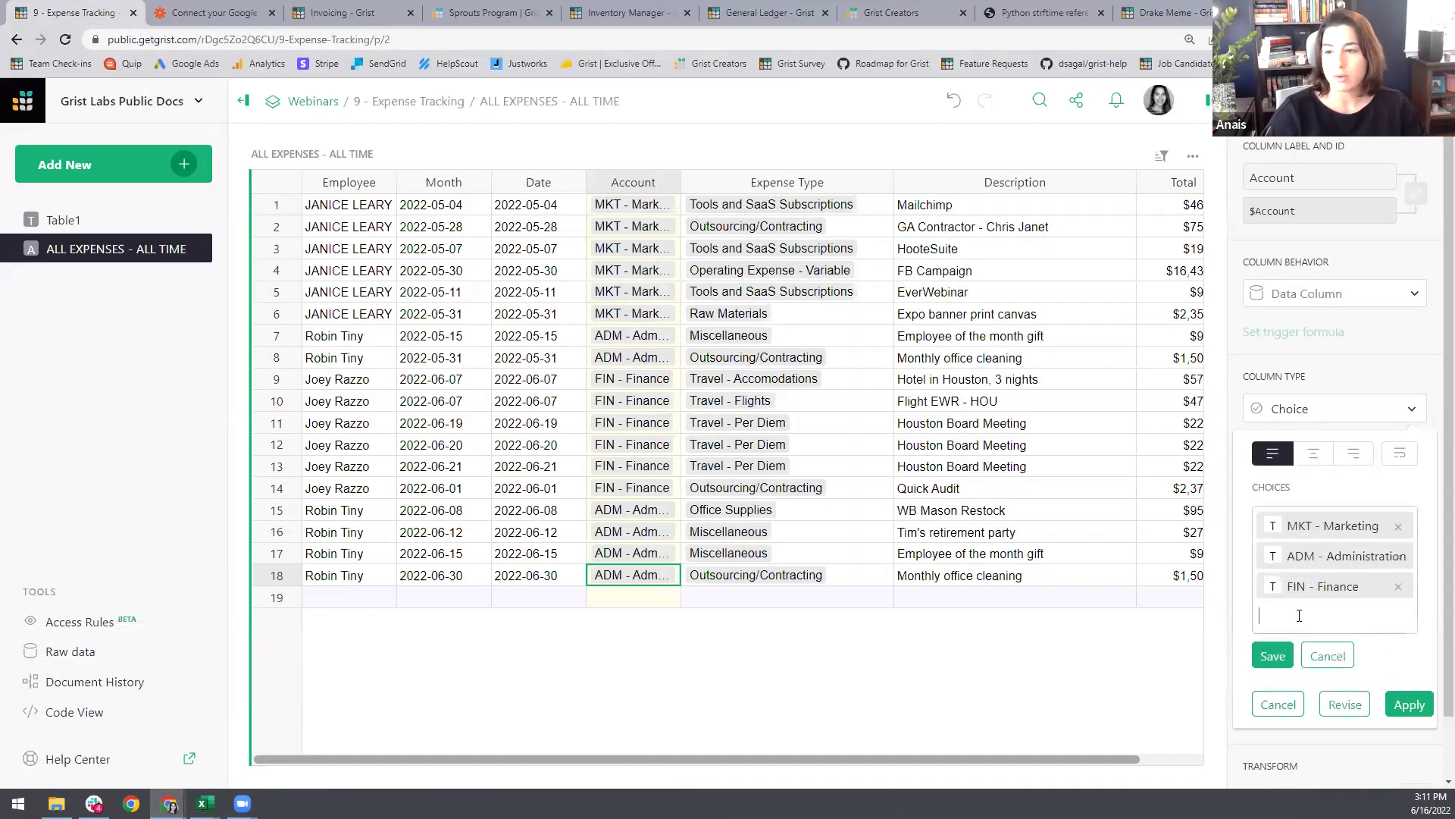
{"action": "key", "text": "ctrl+a"}
{"action": "key", "text": "Delete"}
{"action": "key", "text": "ctrl+v"}
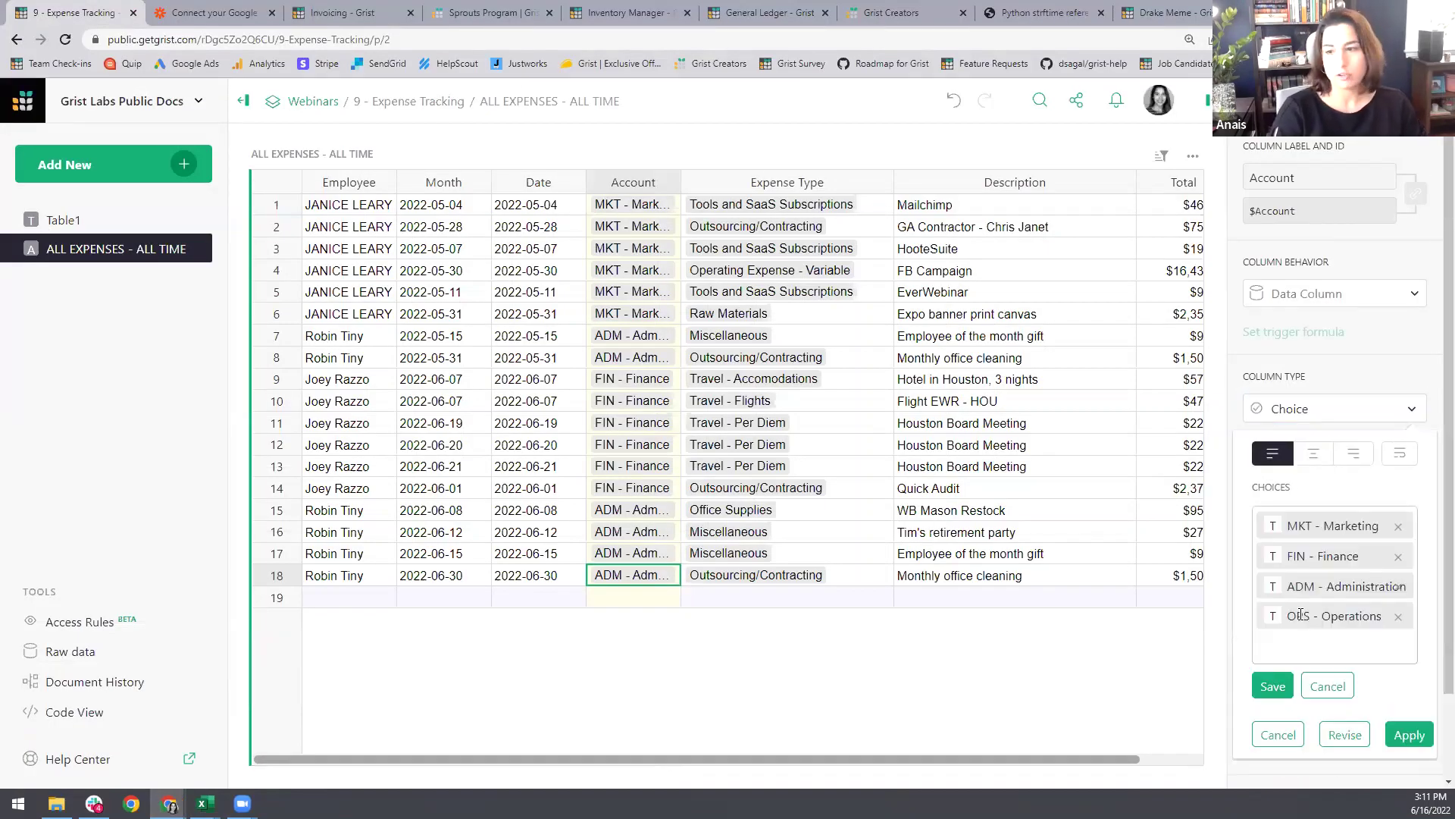
{"action": "left_click", "coordinate": [1273, 686]}
{"action": "left_click", "coordinate": [1409, 734]}
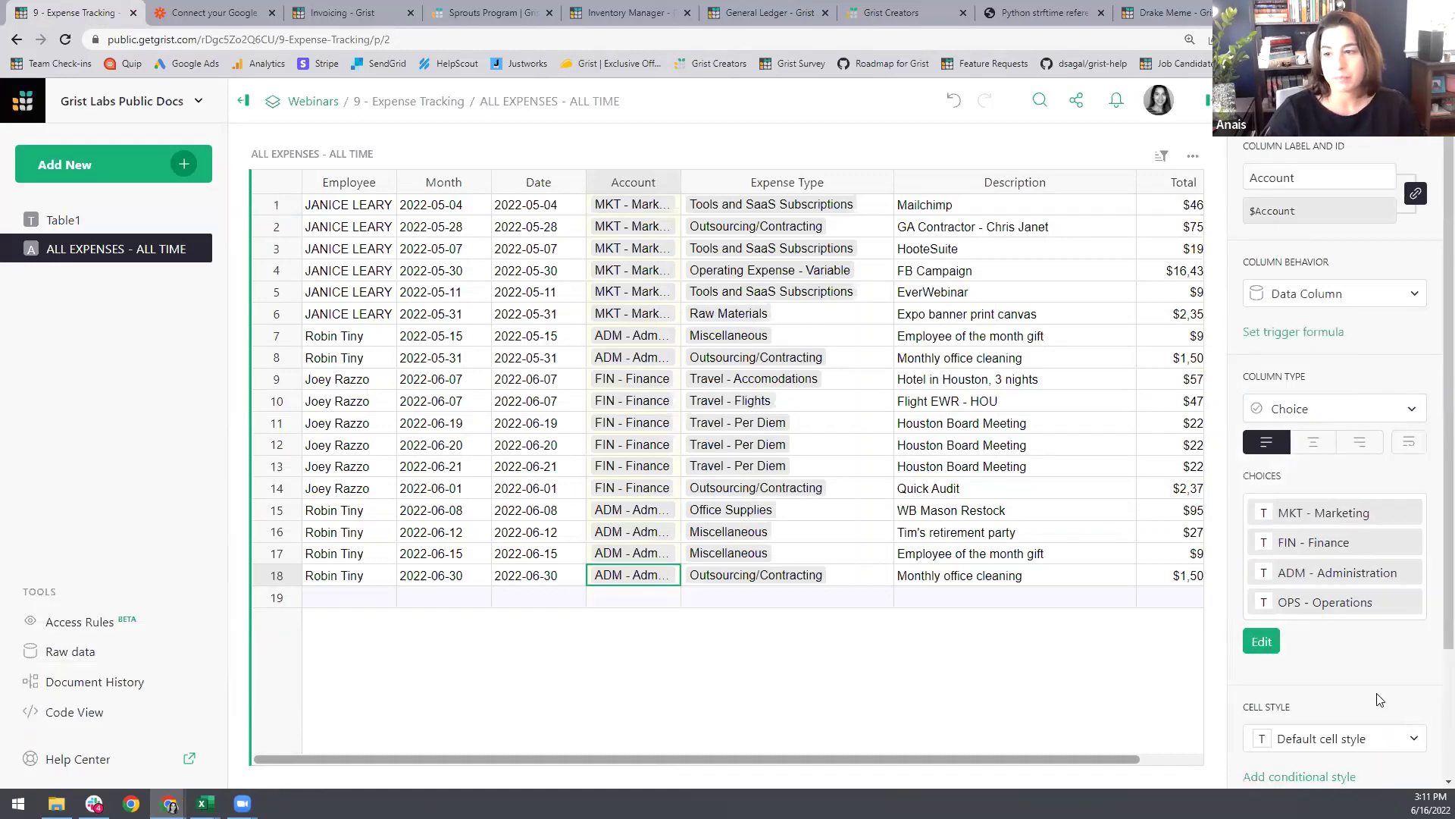
Step: Set the Date column's format to MM/DD/YY and compare it with the Month column's settings
{"action": "left_click", "coordinate": [526, 336]}
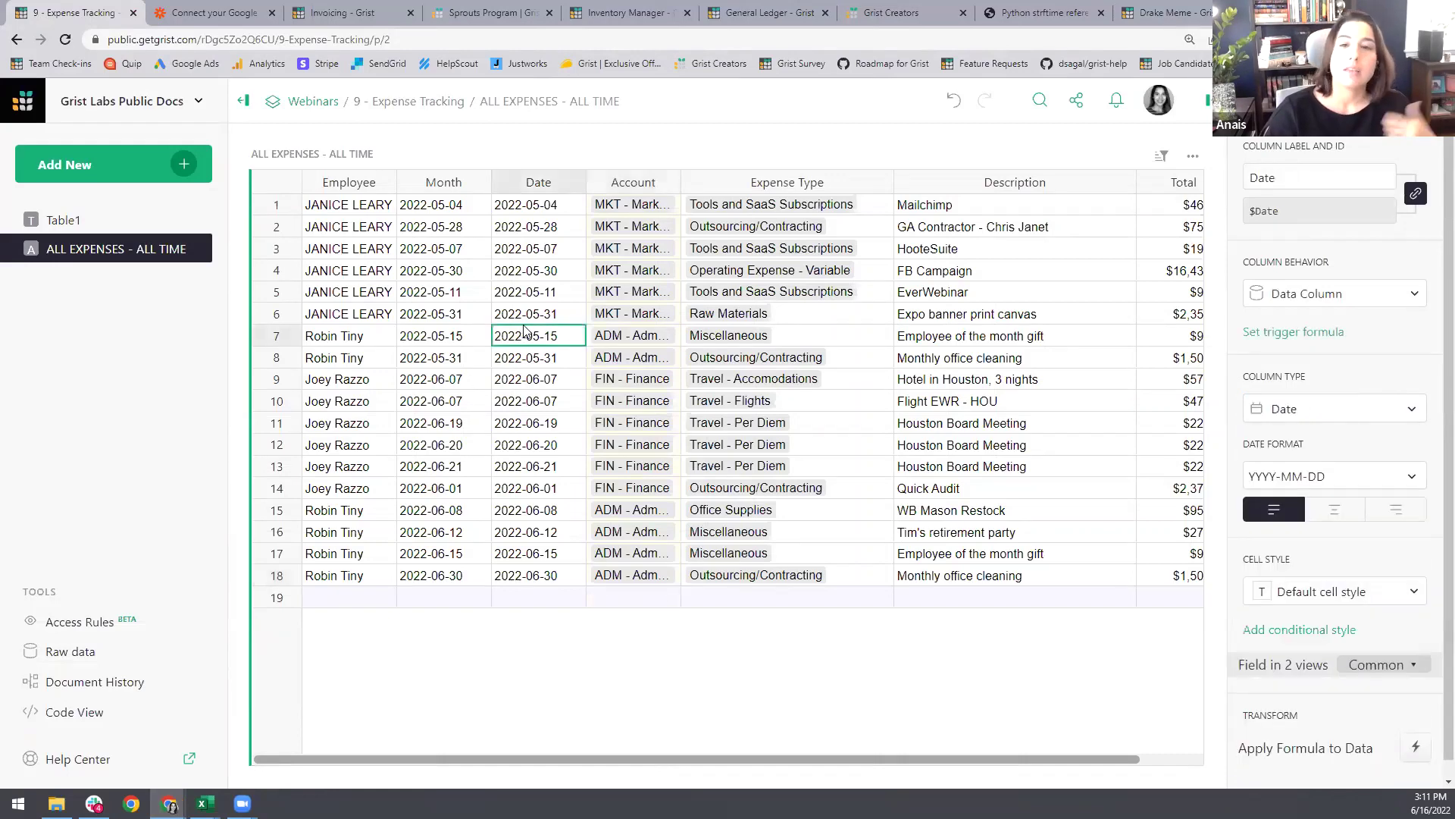
{"action": "left_click", "coordinate": [1347, 478]}
{"action": "left_click", "coordinate": [1321, 304]}
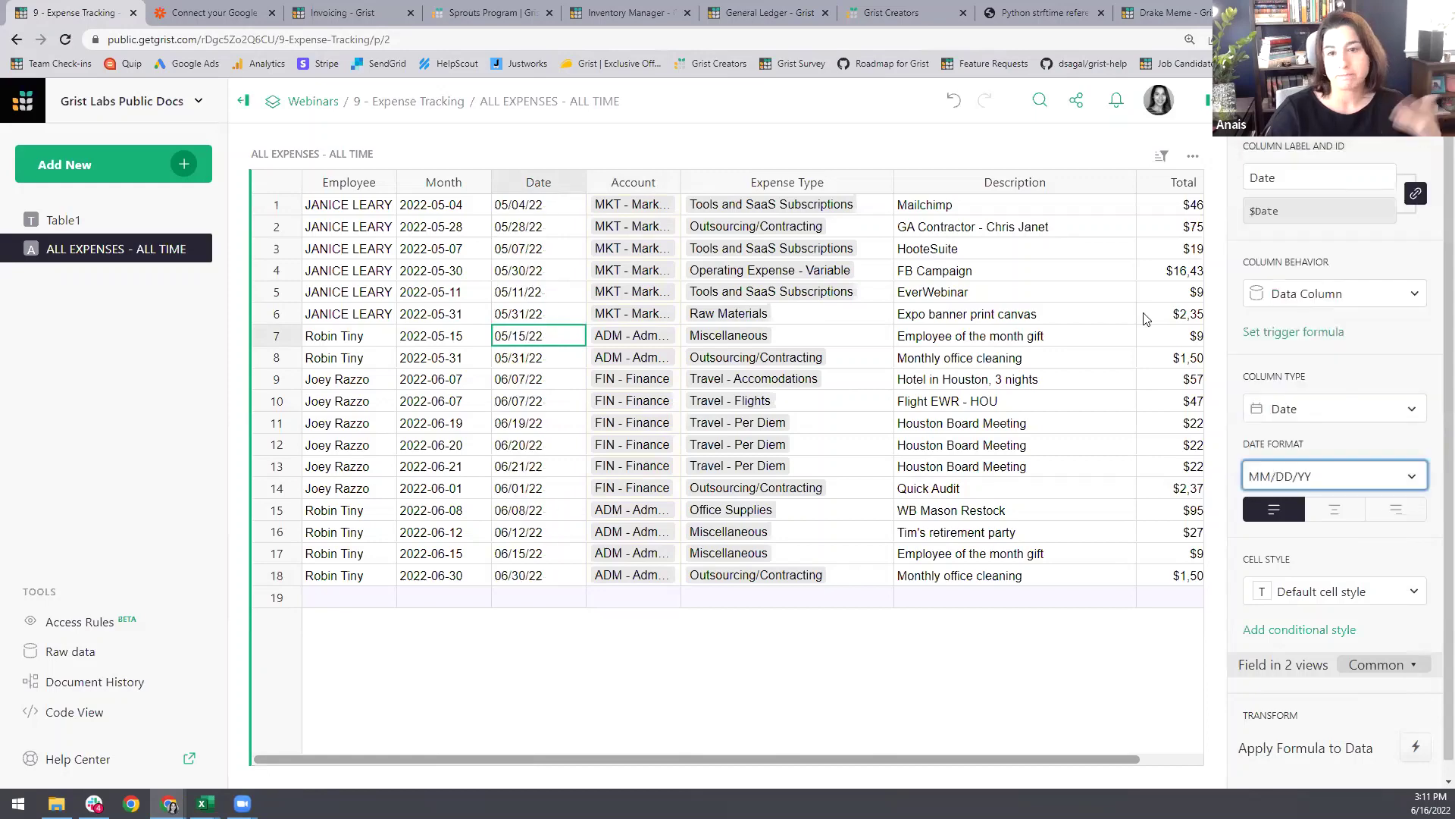
{"action": "left_click", "coordinate": [444, 275]}
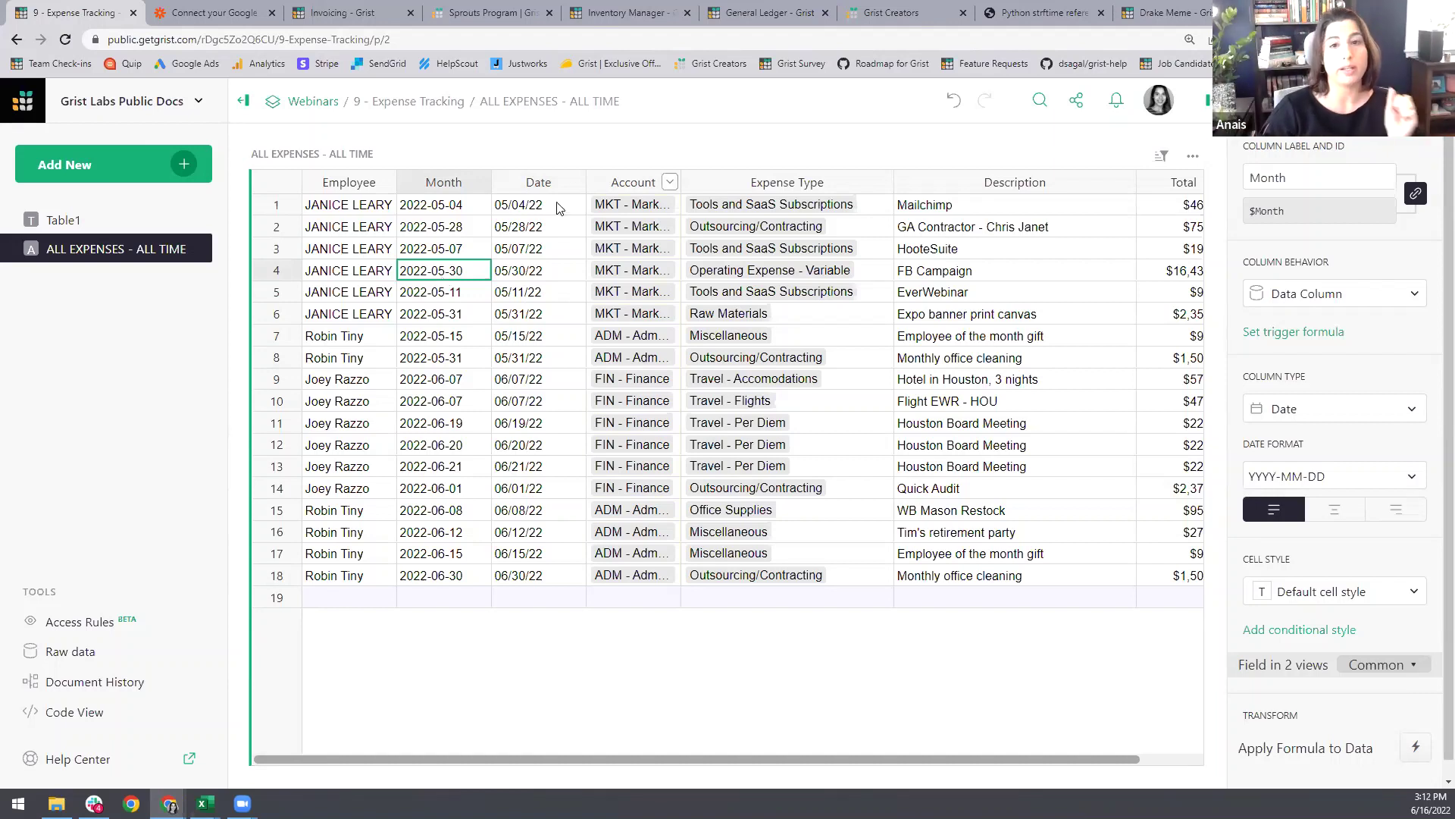
{"action": "left_click", "coordinate": [522, 264]}
Step: Clear the Month column and turn it into the formula $Date.strftime("%Y-%m")
{"action": "left_click", "coordinate": [465, 267]}
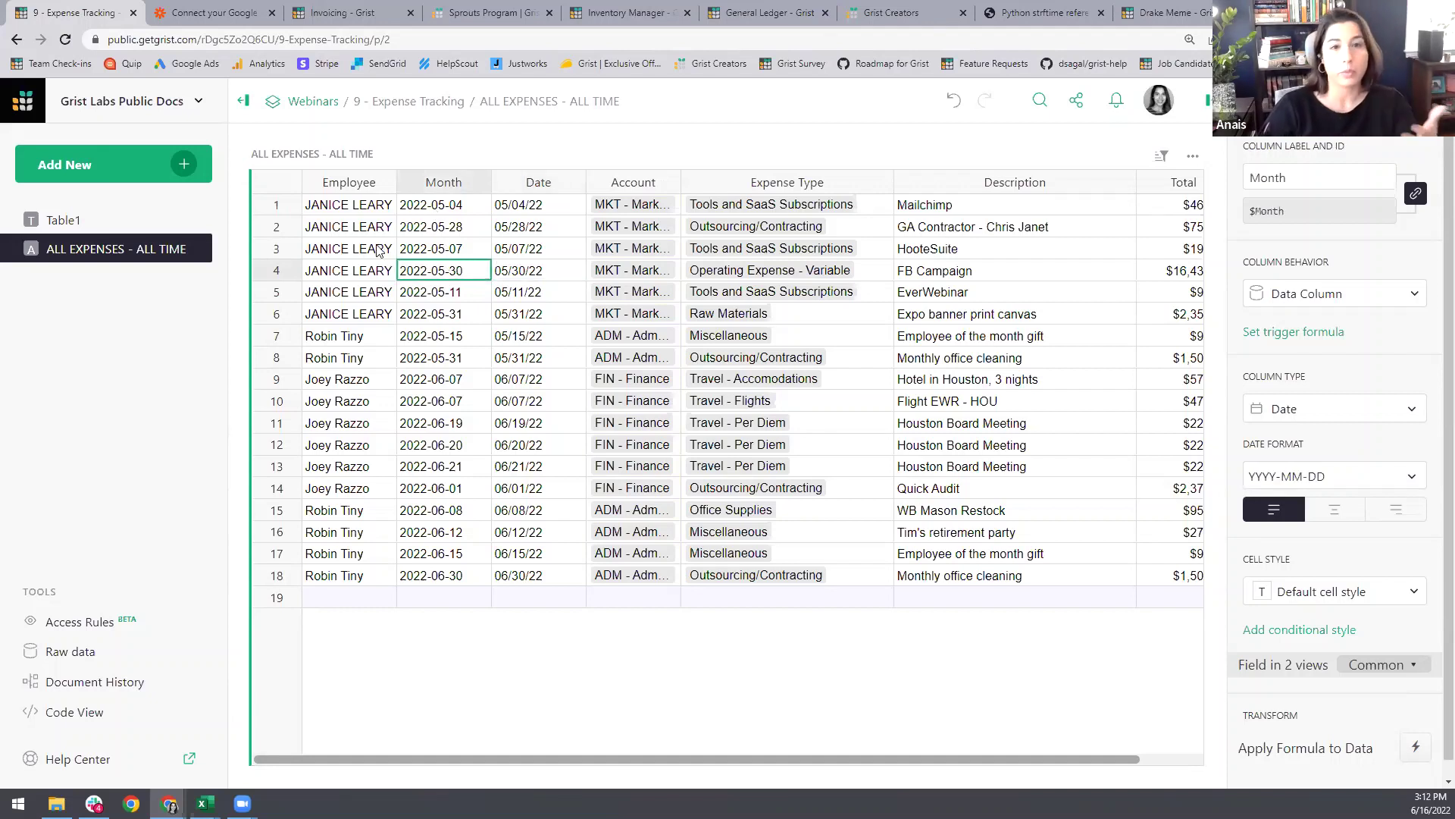
{"action": "left_click", "coordinate": [1335, 300]}
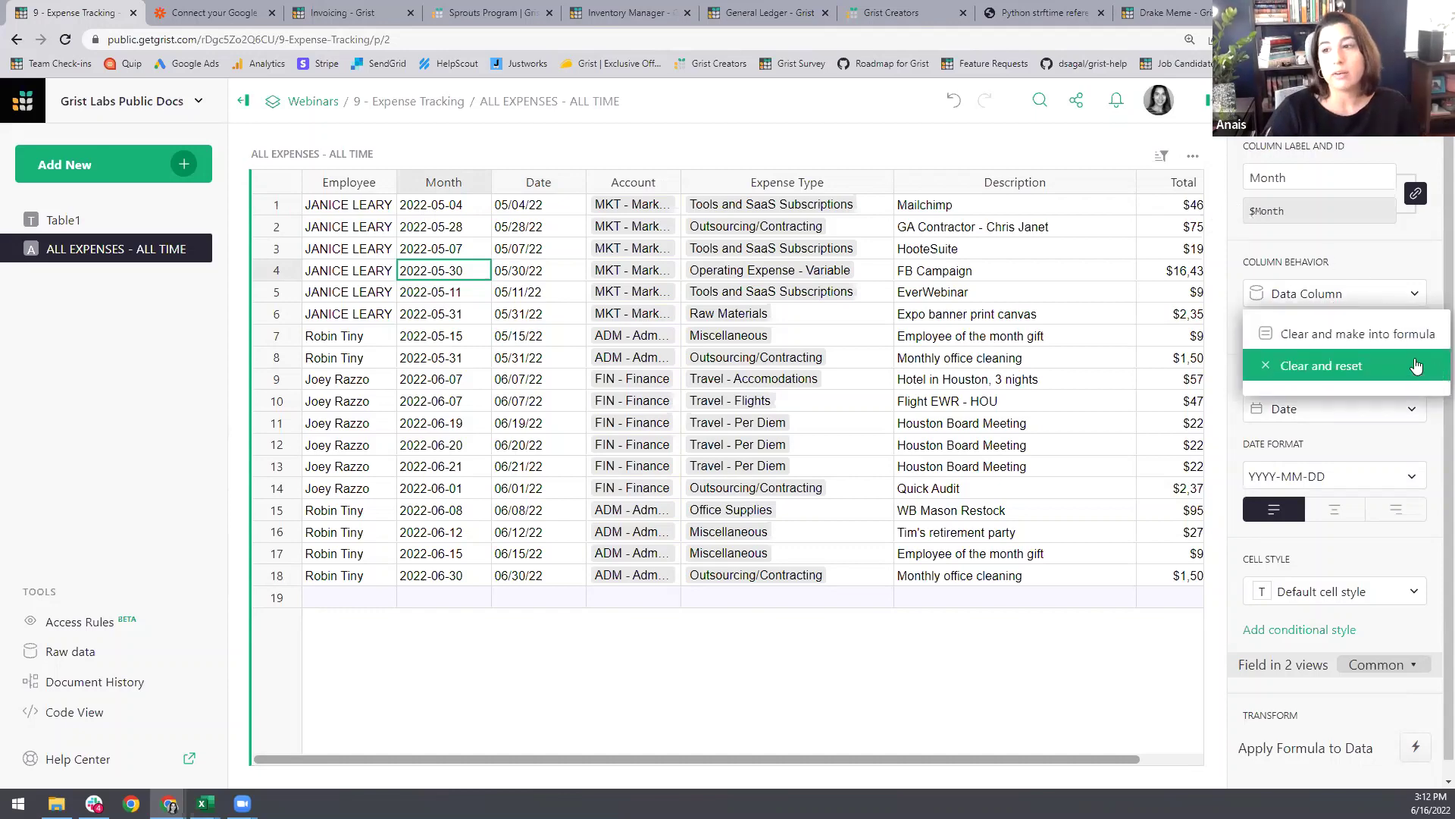
{"action": "left_click", "coordinate": [1326, 334]}
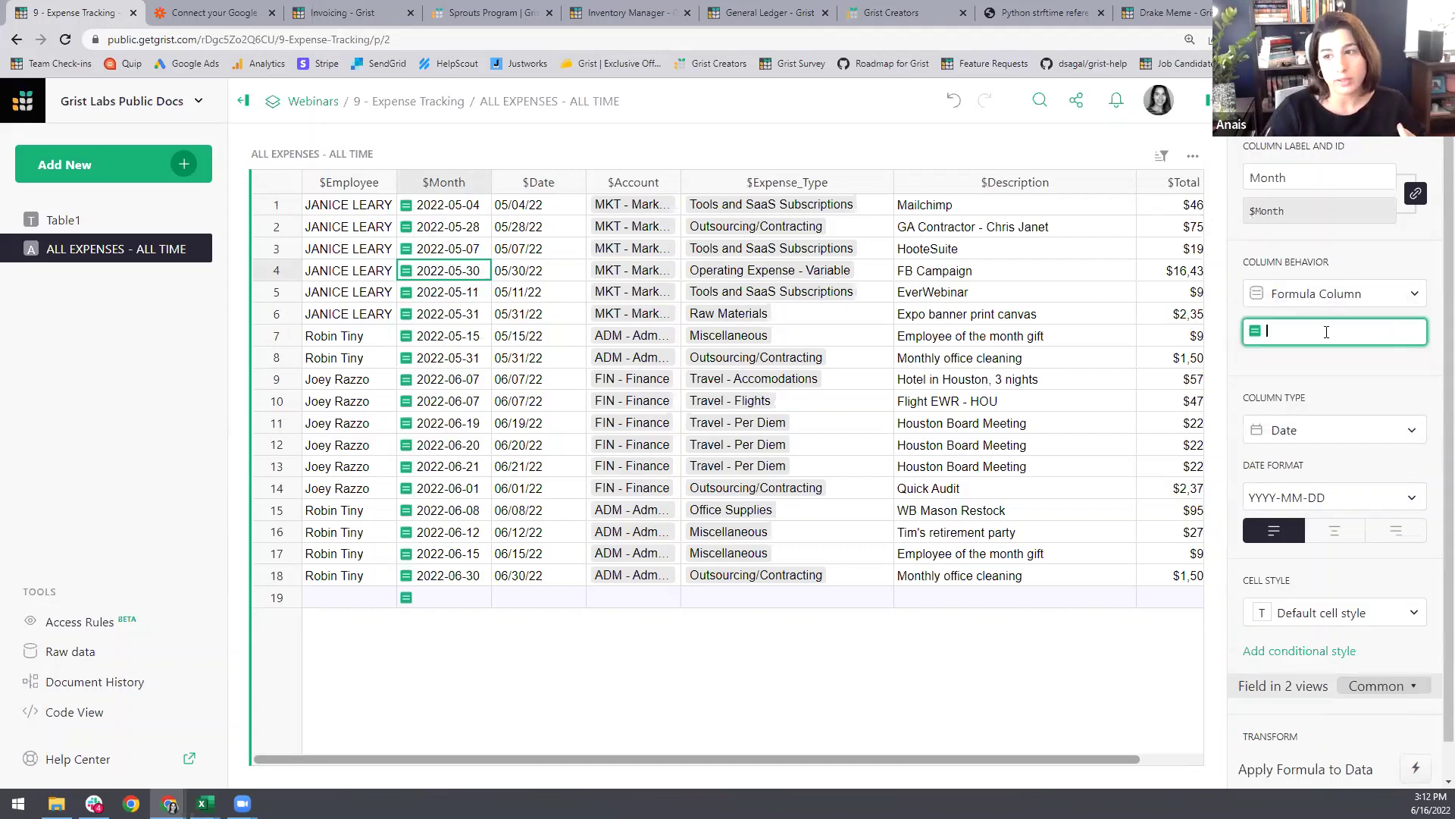
{"action": "left_click", "coordinate": [534, 322]}
{"action": "type", "text": "."}
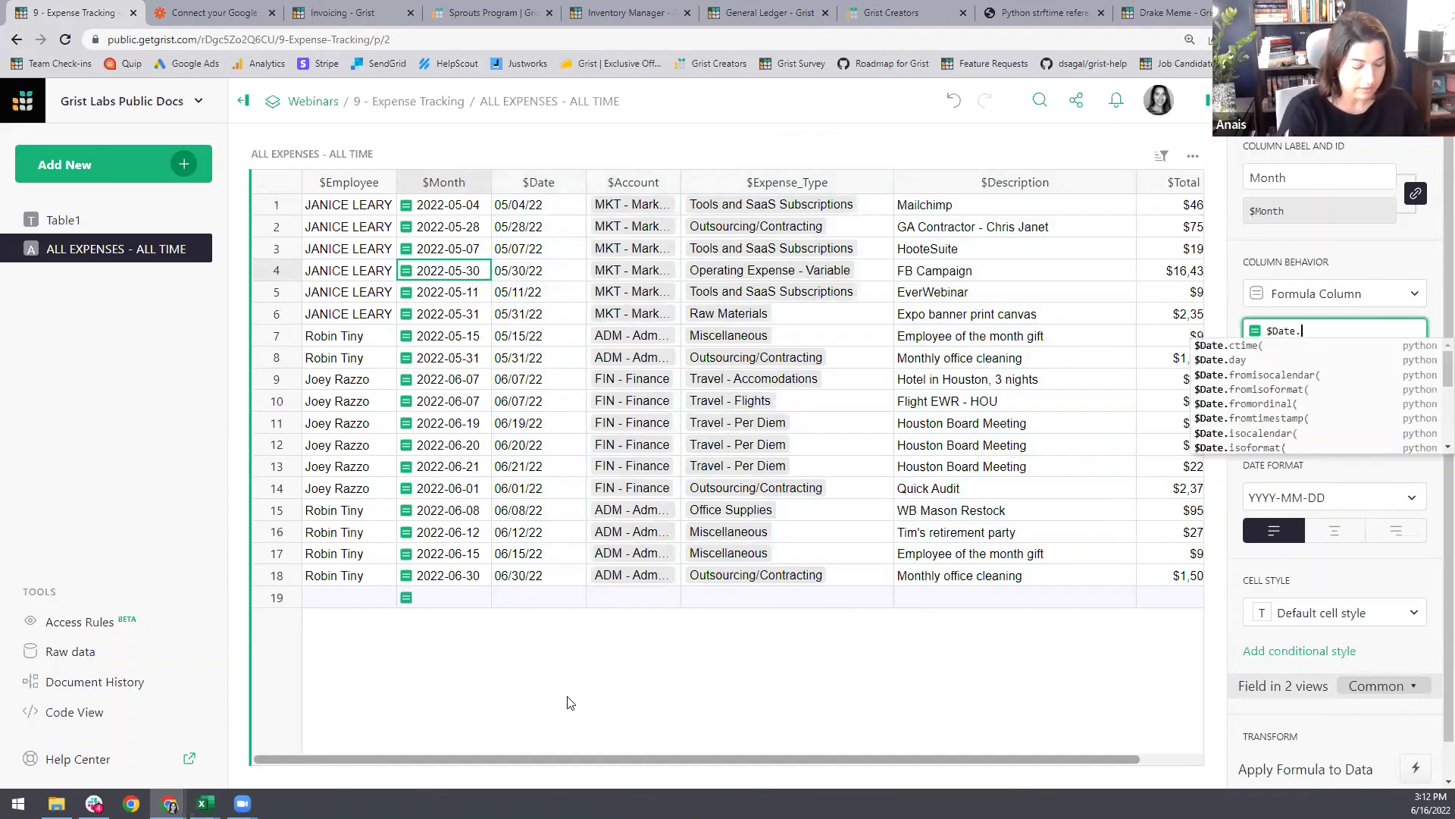
{"action": "type", "text": "strftime"}
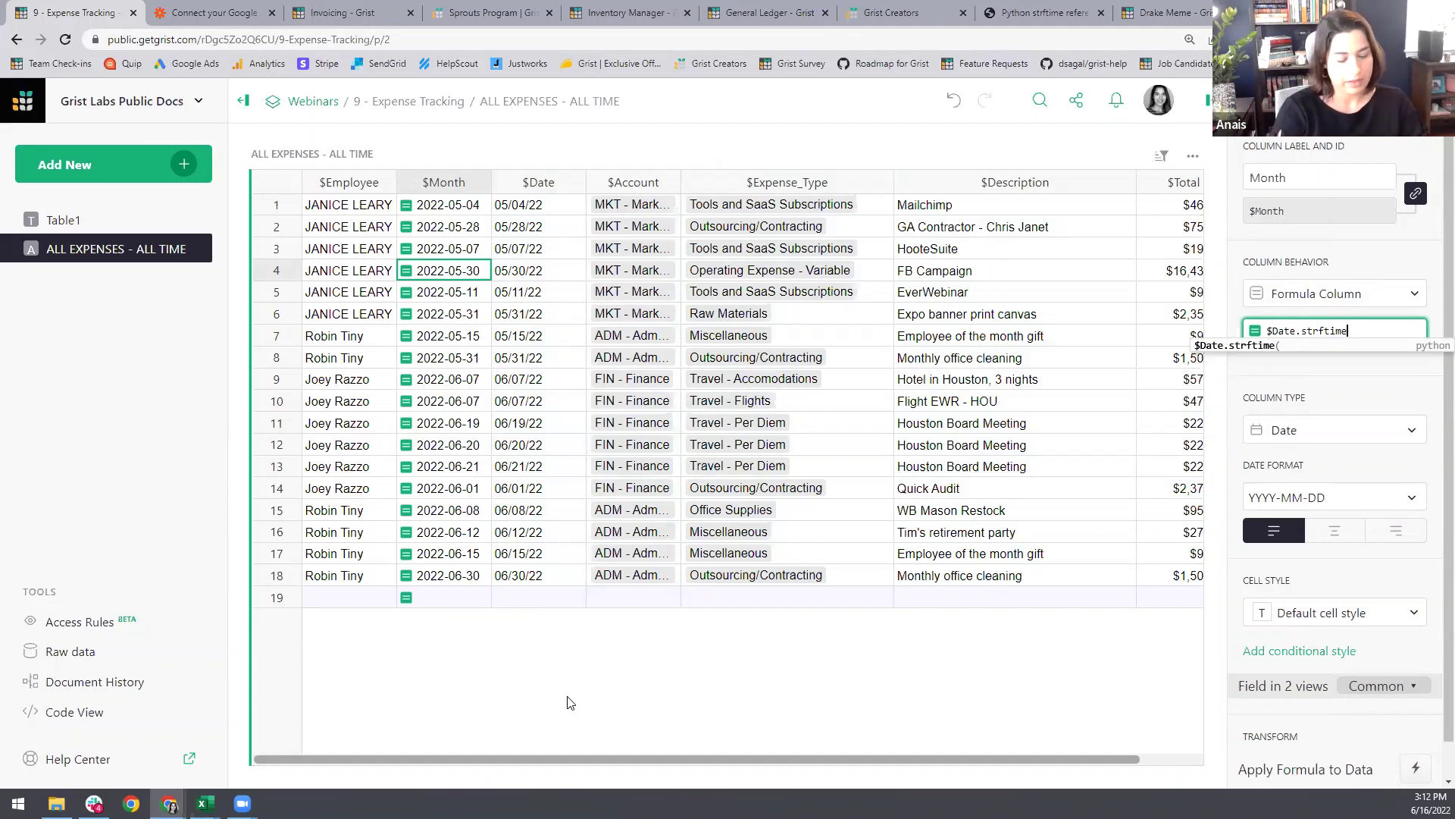
{"action": "type", "text": "("}
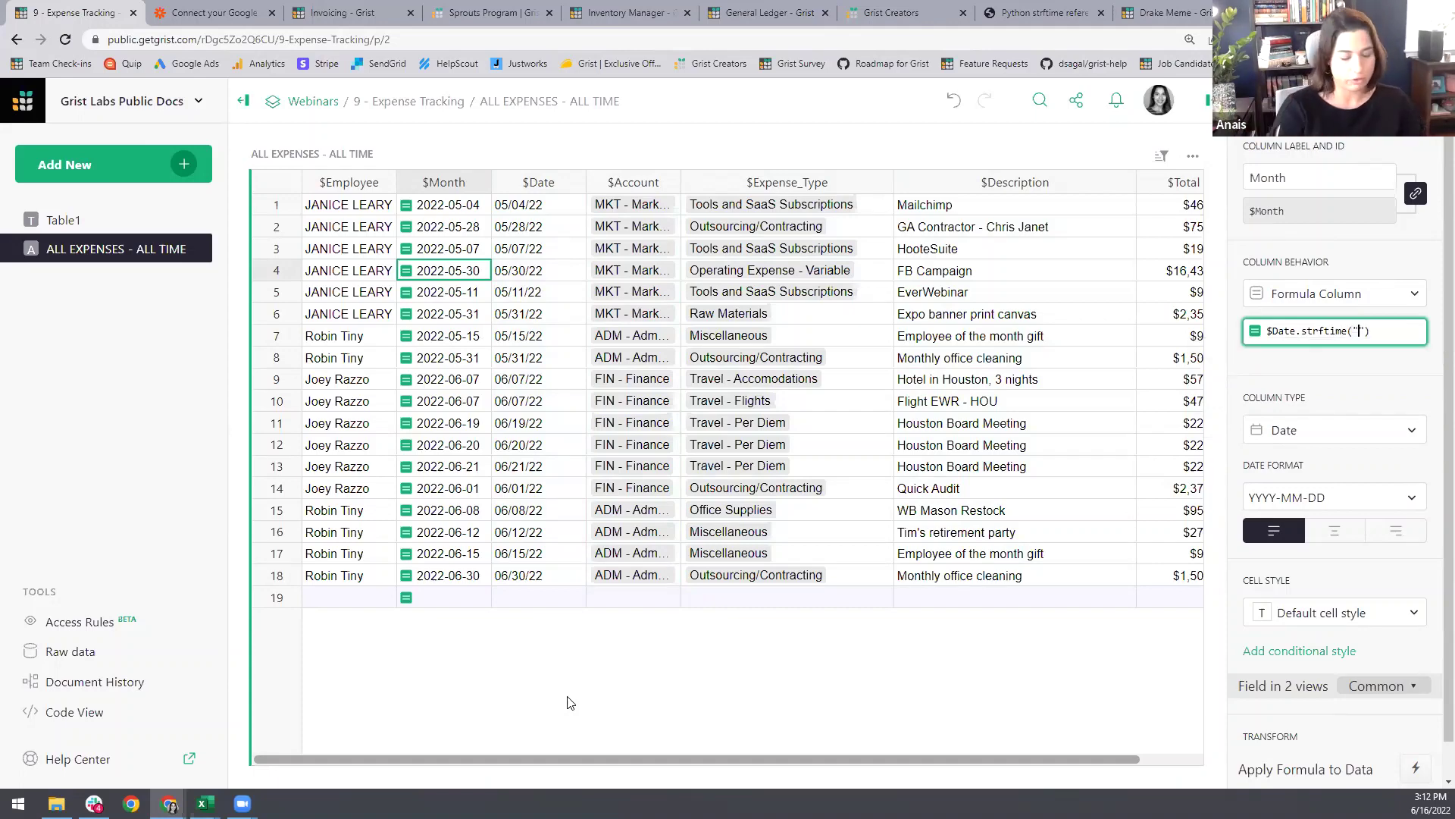
{"action": "type", "text": "\"%Y-%m"}
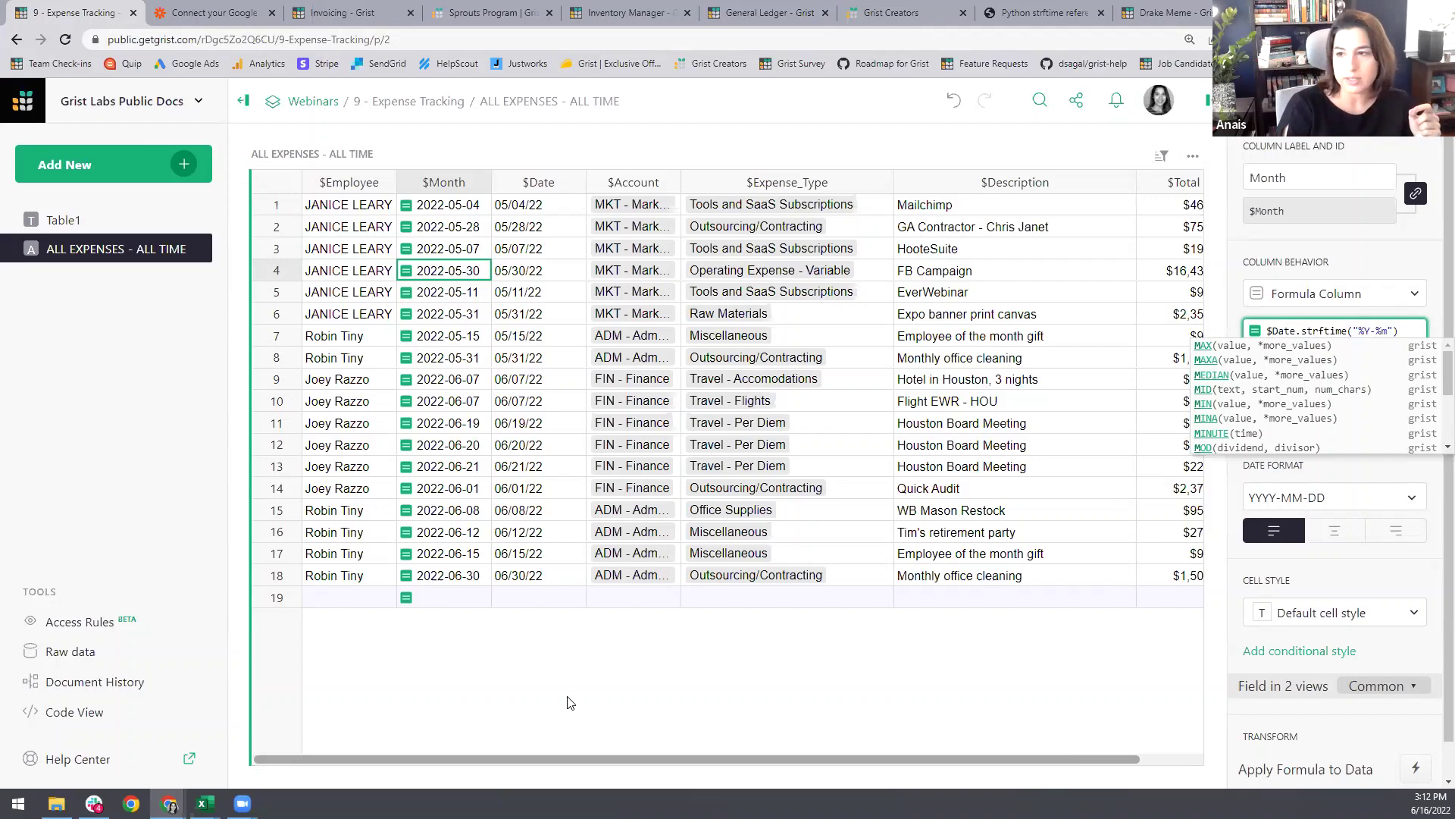
{"action": "key", "text": "Return"}
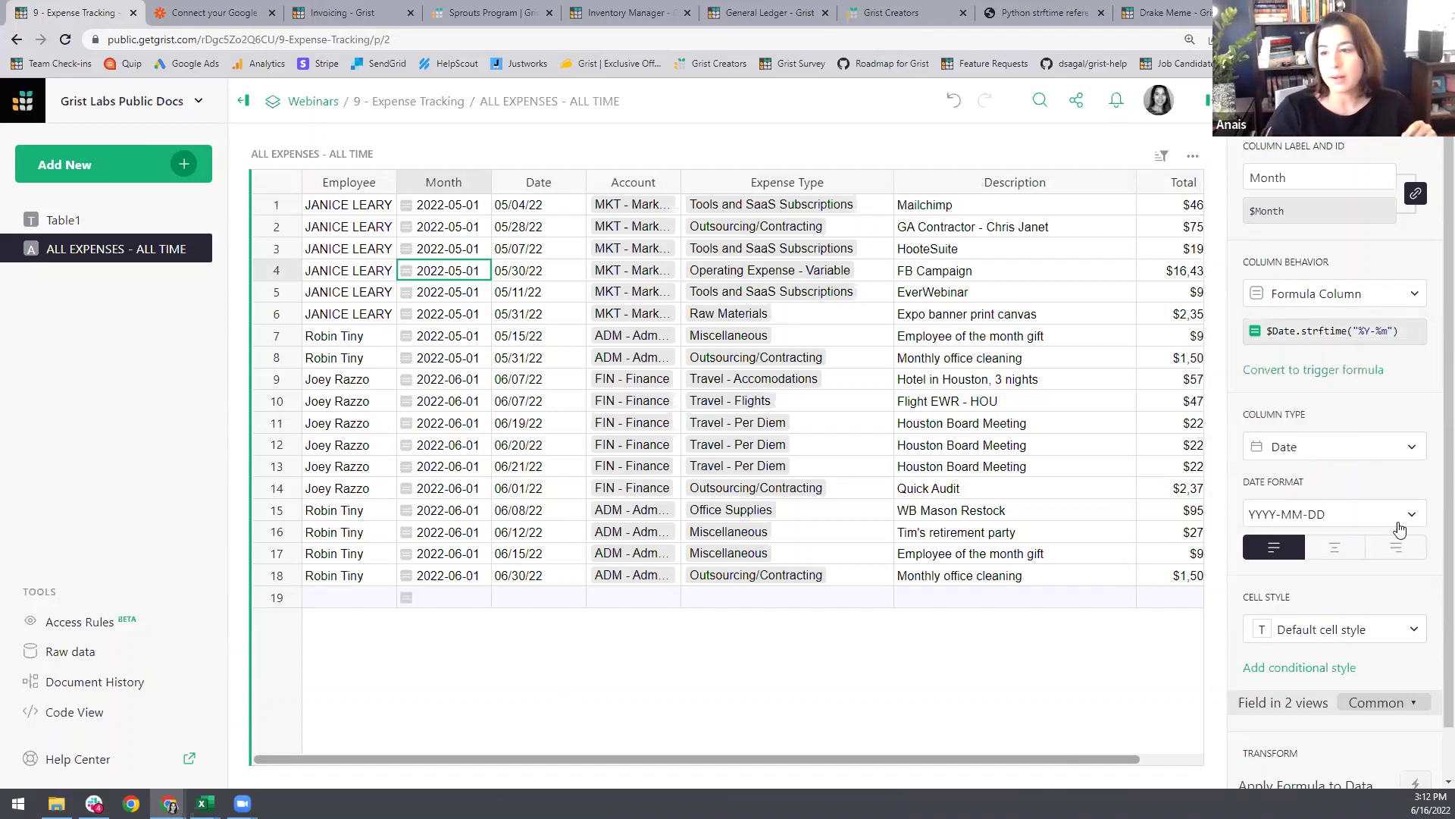
Step: Give Month a custom date format to display values as YYYY-MM
{"action": "left_click", "coordinate": [1401, 520]}
{"action": "left_click", "coordinate": [1334, 468]}
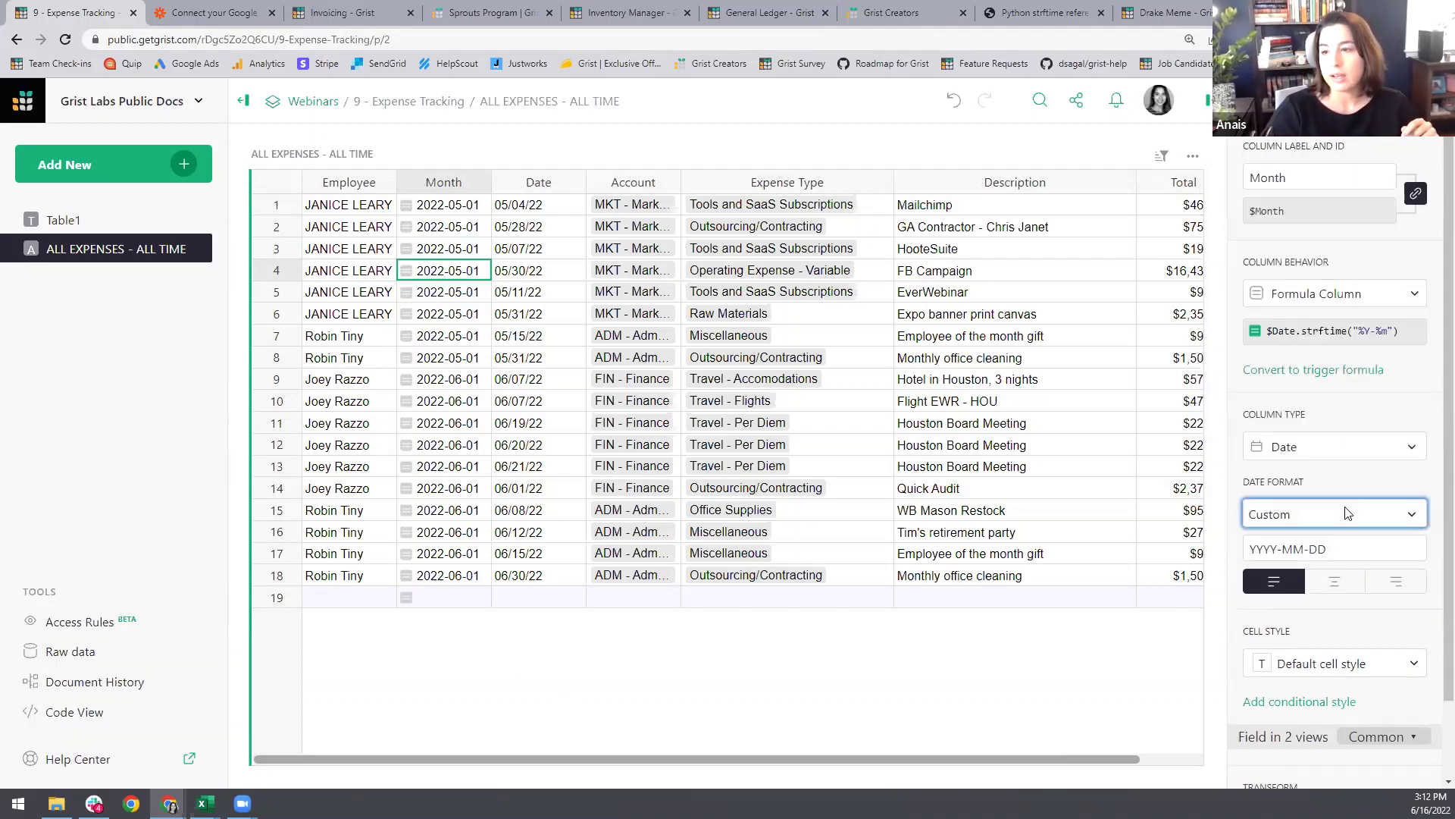
{"action": "left_click", "coordinate": [1420, 548]}
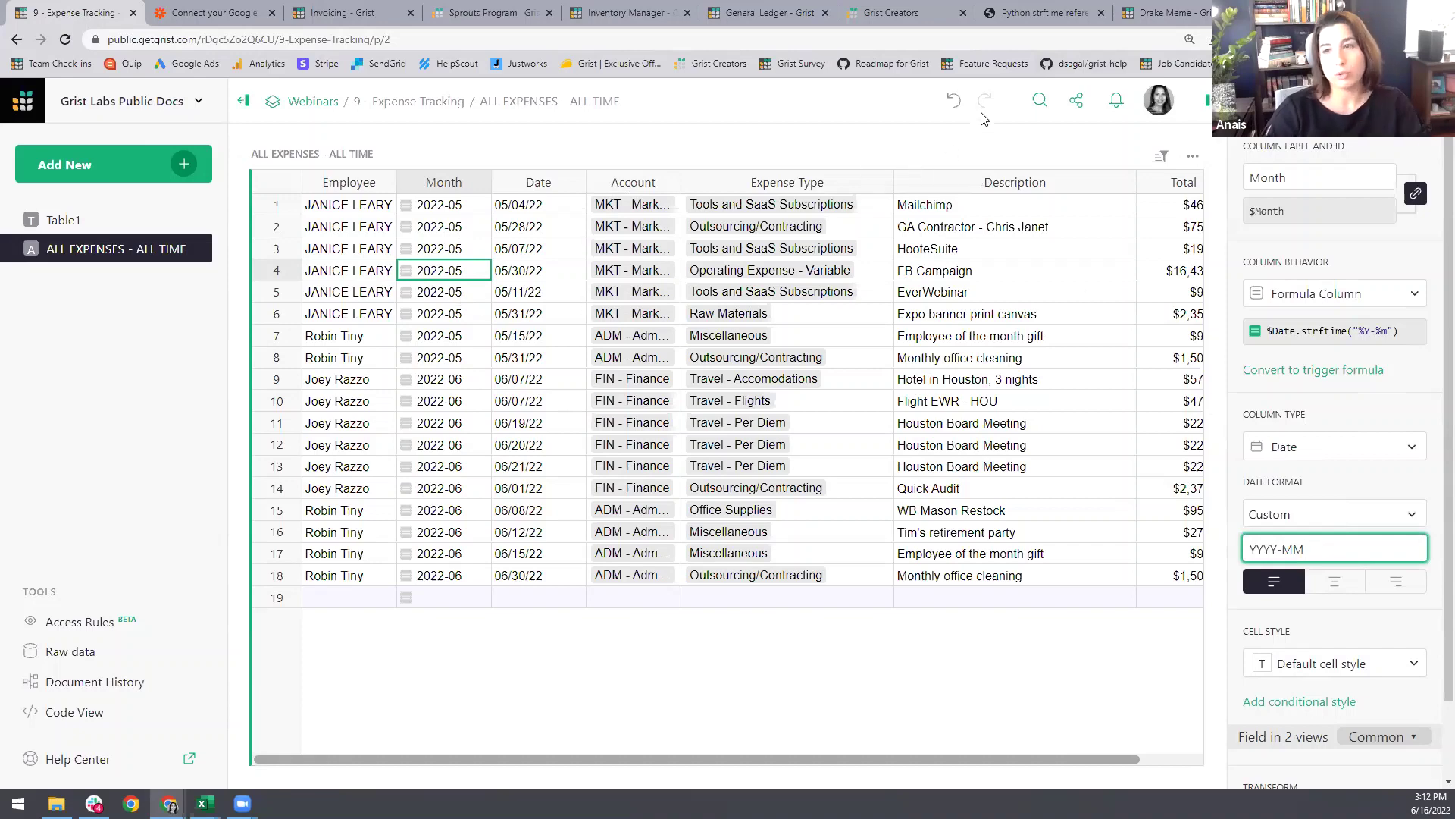
{"action": "left_click", "coordinate": [1008, 13]}
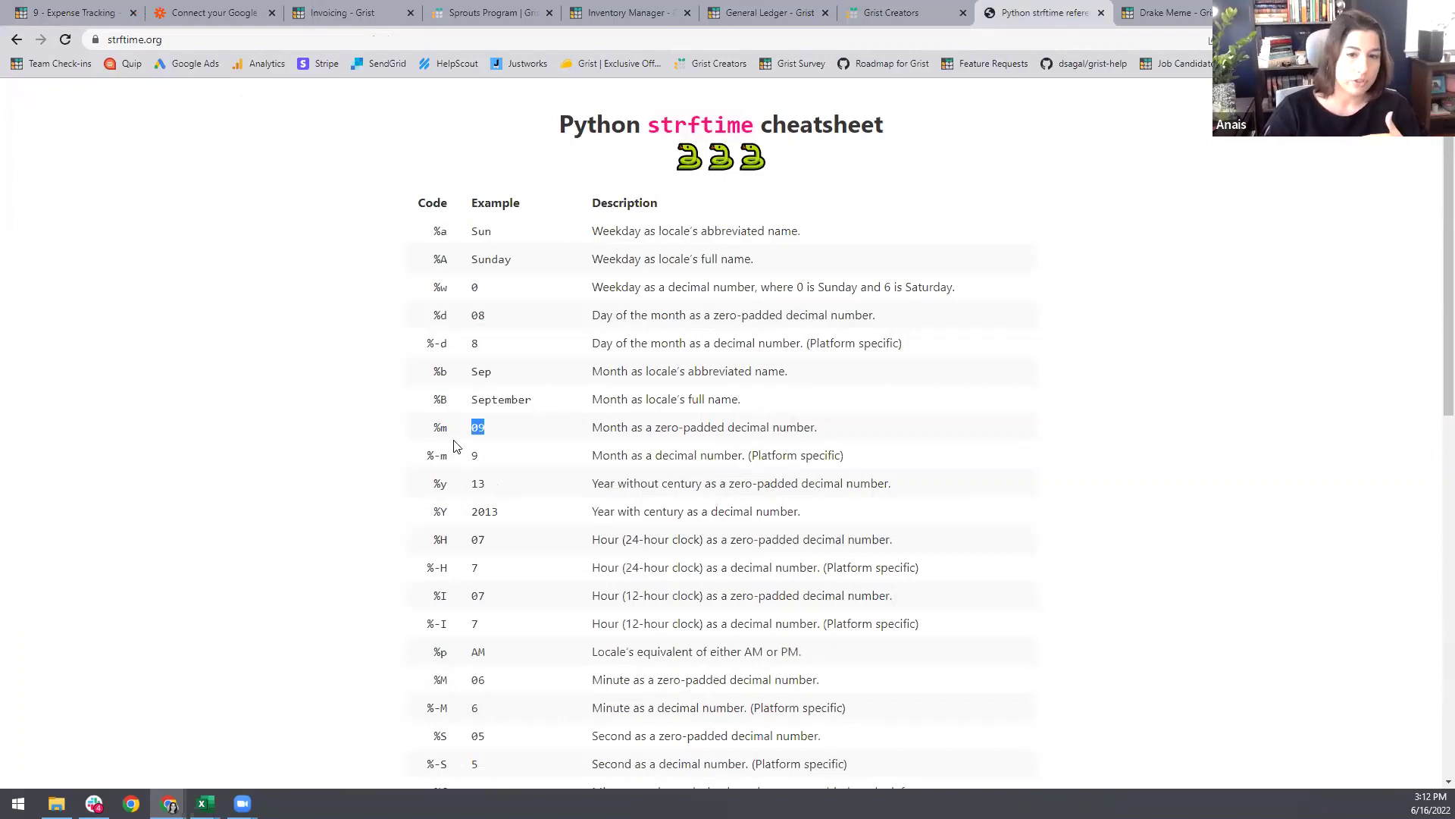
Step: Highlight the %Y (2013) and %m (09) examples on strftime.org, then return to Grist
{"action": "left_click_drag", "start_coordinate": [467, 516], "coordinate": [504, 518]}
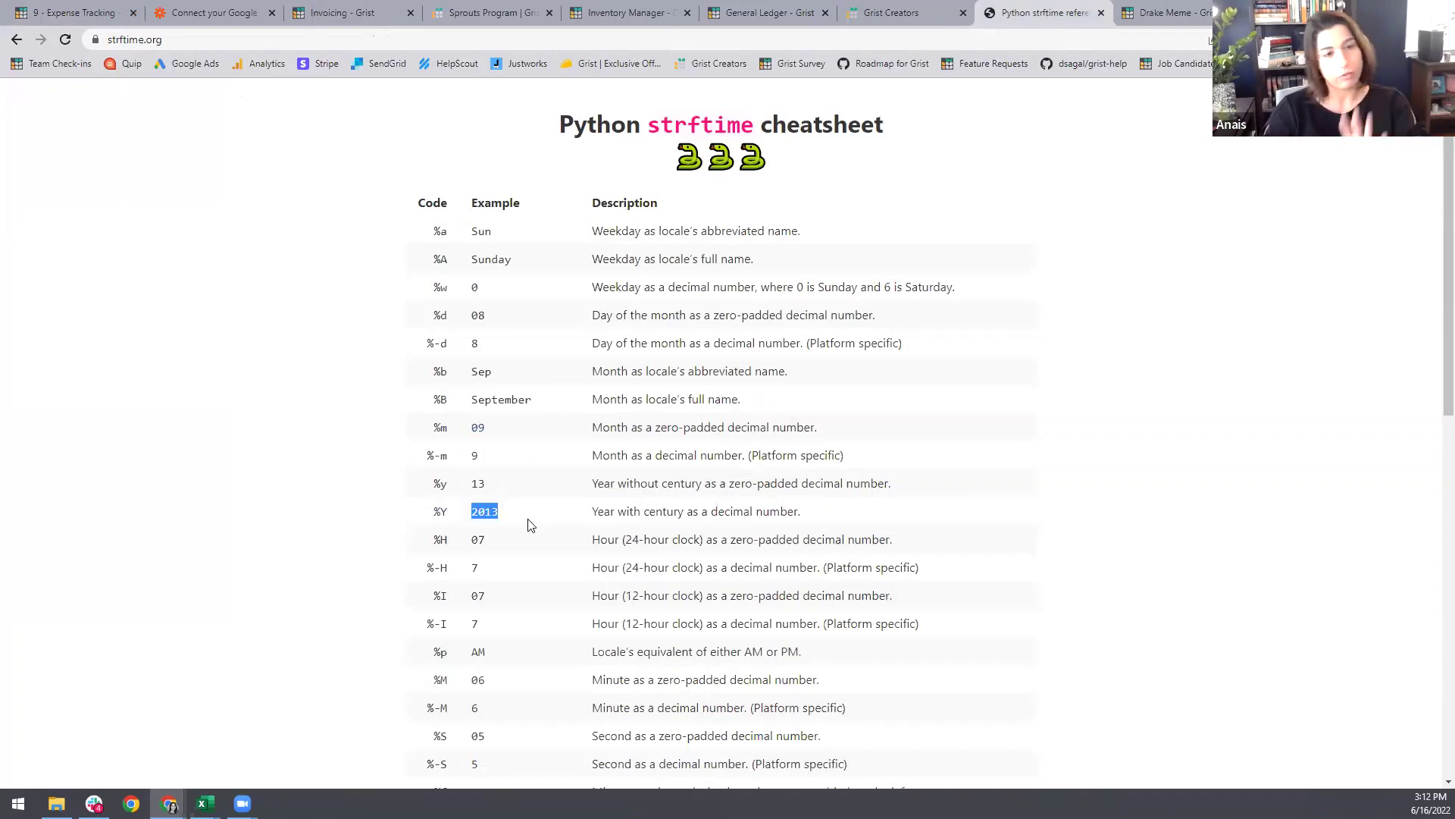
{"action": "left_click_drag", "start_coordinate": [449, 429], "coordinate": [489, 434]}
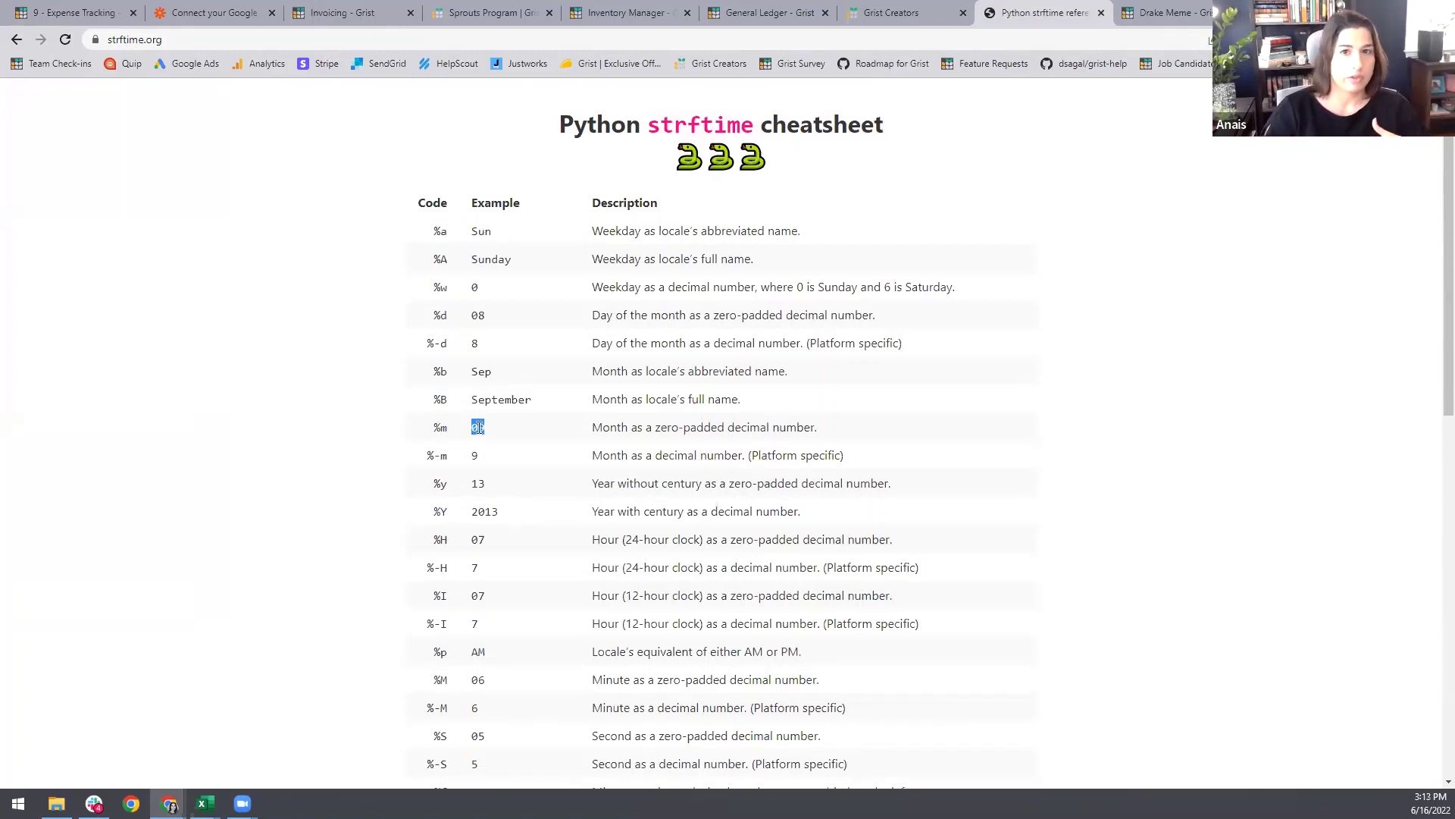
{"action": "key", "text": "ctrl+1"}
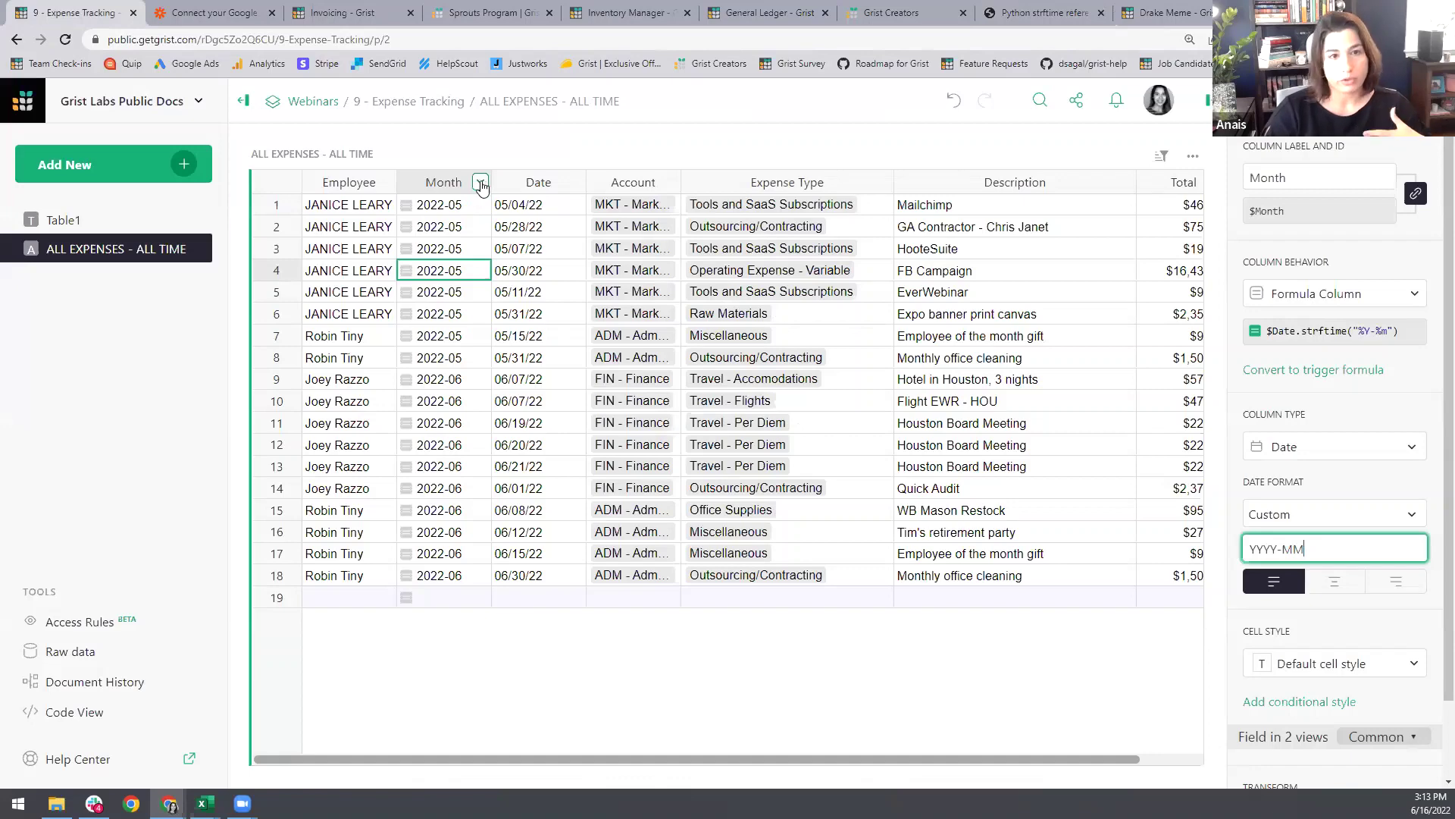
Step: Hide Month, leaving Employee, Date, Account, Expense Type, Description and Total visible
{"action": "left_click", "coordinate": [480, 183]}
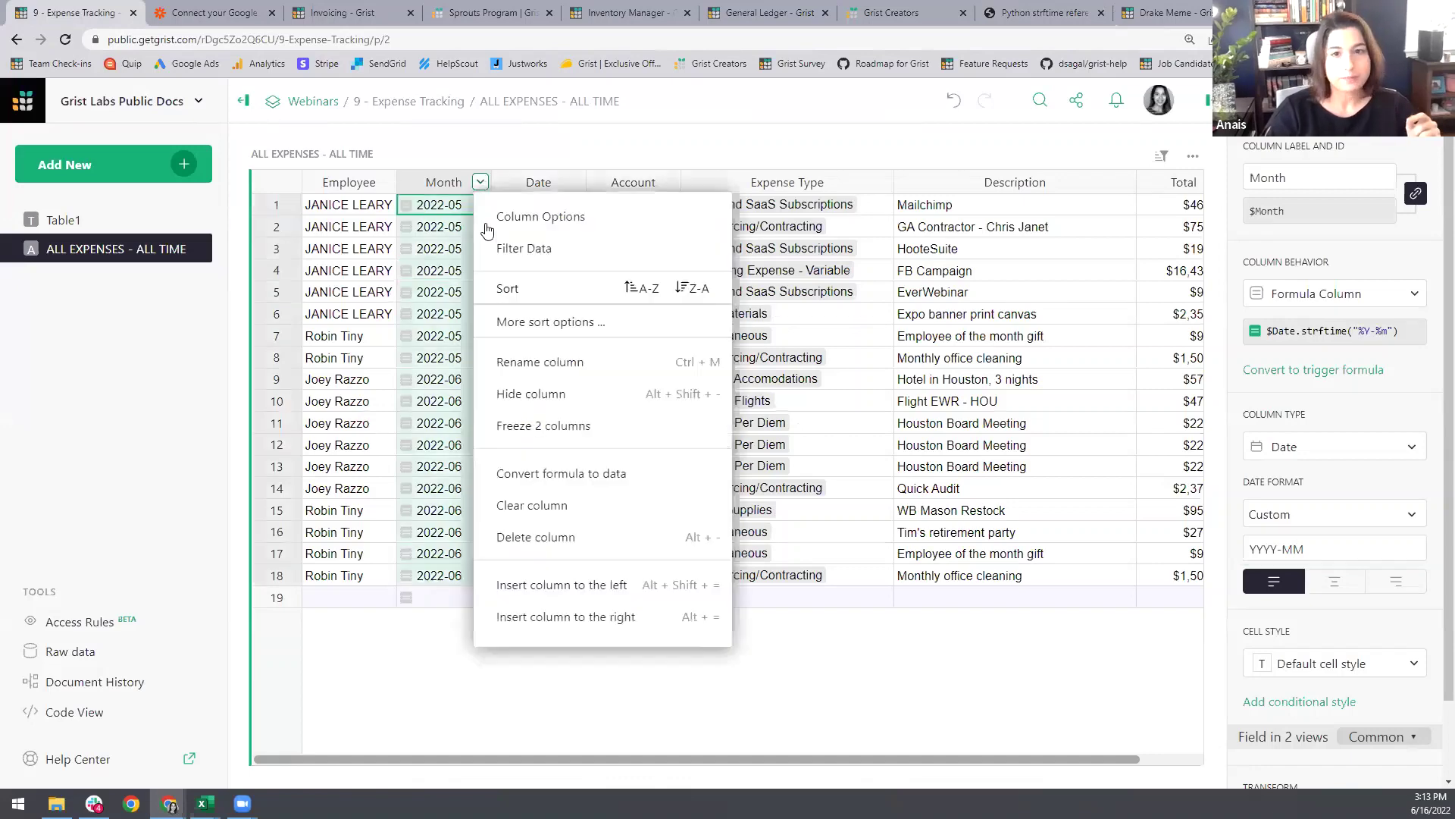
{"action": "left_click", "coordinate": [536, 395]}
{"action": "left_click", "coordinate": [454, 291]}
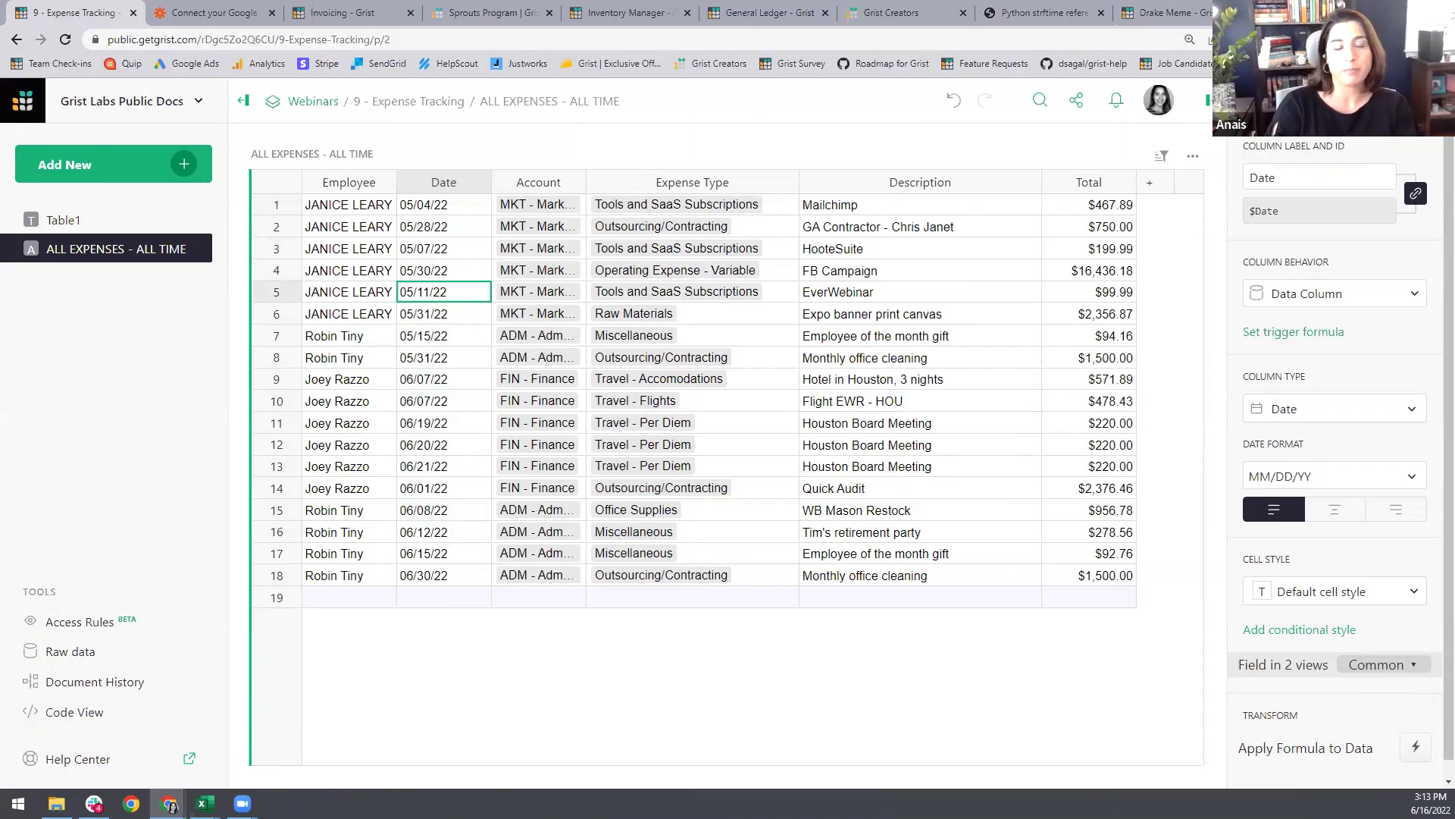
{"action": "left_click", "coordinate": [182, 162]}
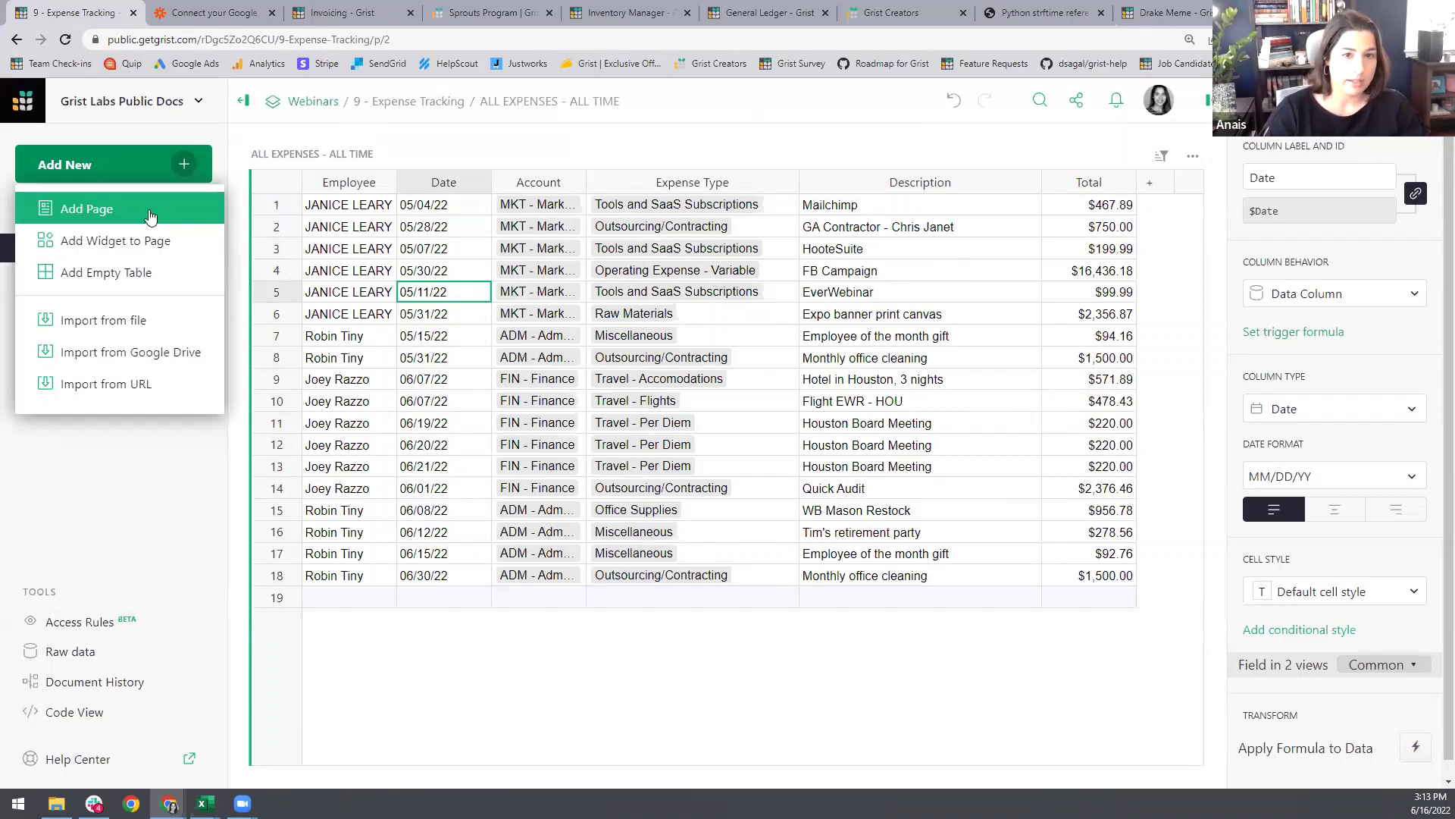
Step: Add a page with a Σ summary table of ALL EXPENSES - ALL TIME: count 18, $28,819.96
{"action": "left_click", "coordinate": [150, 217]}
{"action": "left_click", "coordinate": [504, 201]}
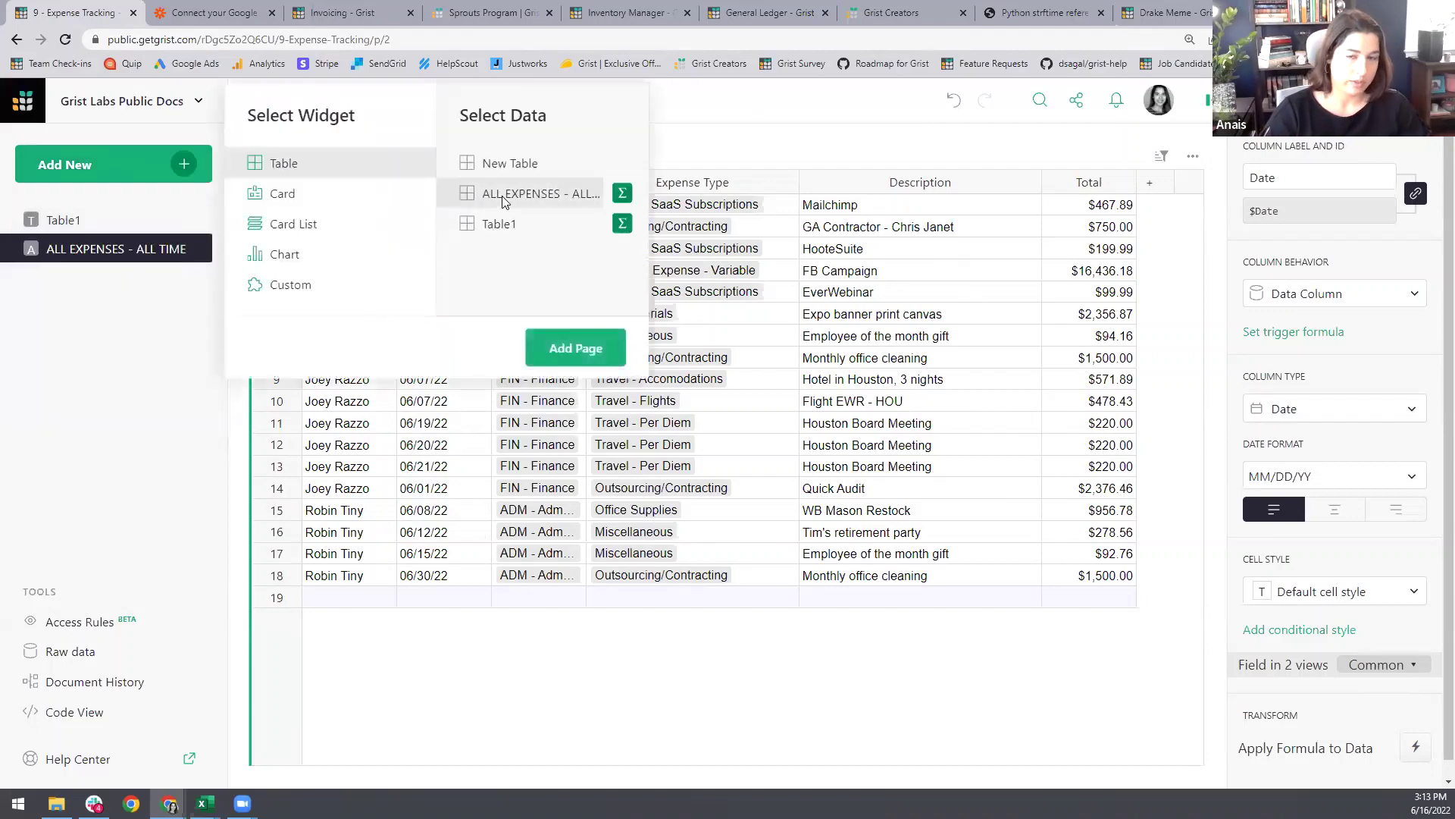
{"action": "left_click", "coordinate": [623, 197]}
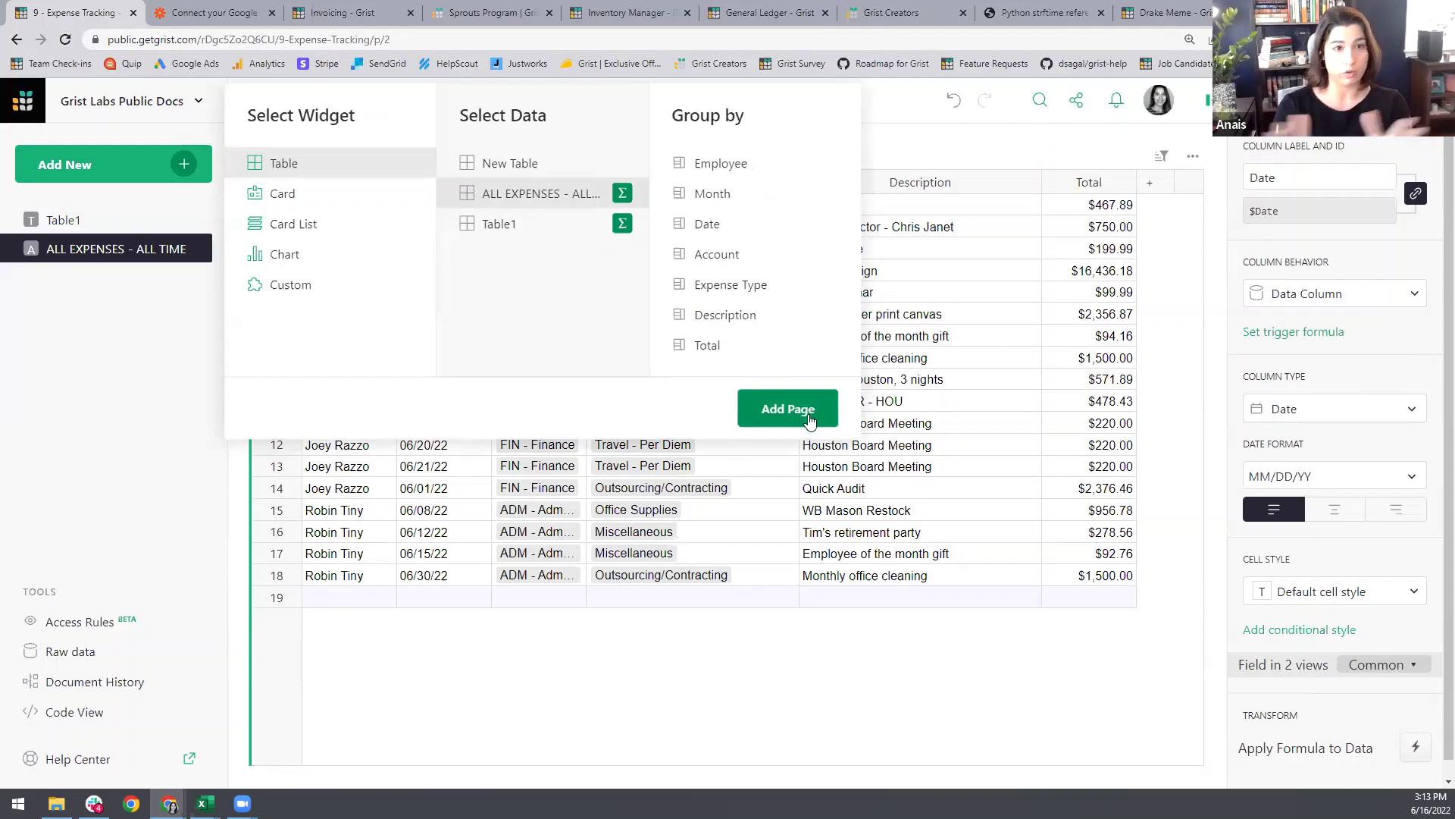
{"action": "left_click", "coordinate": [808, 415]}
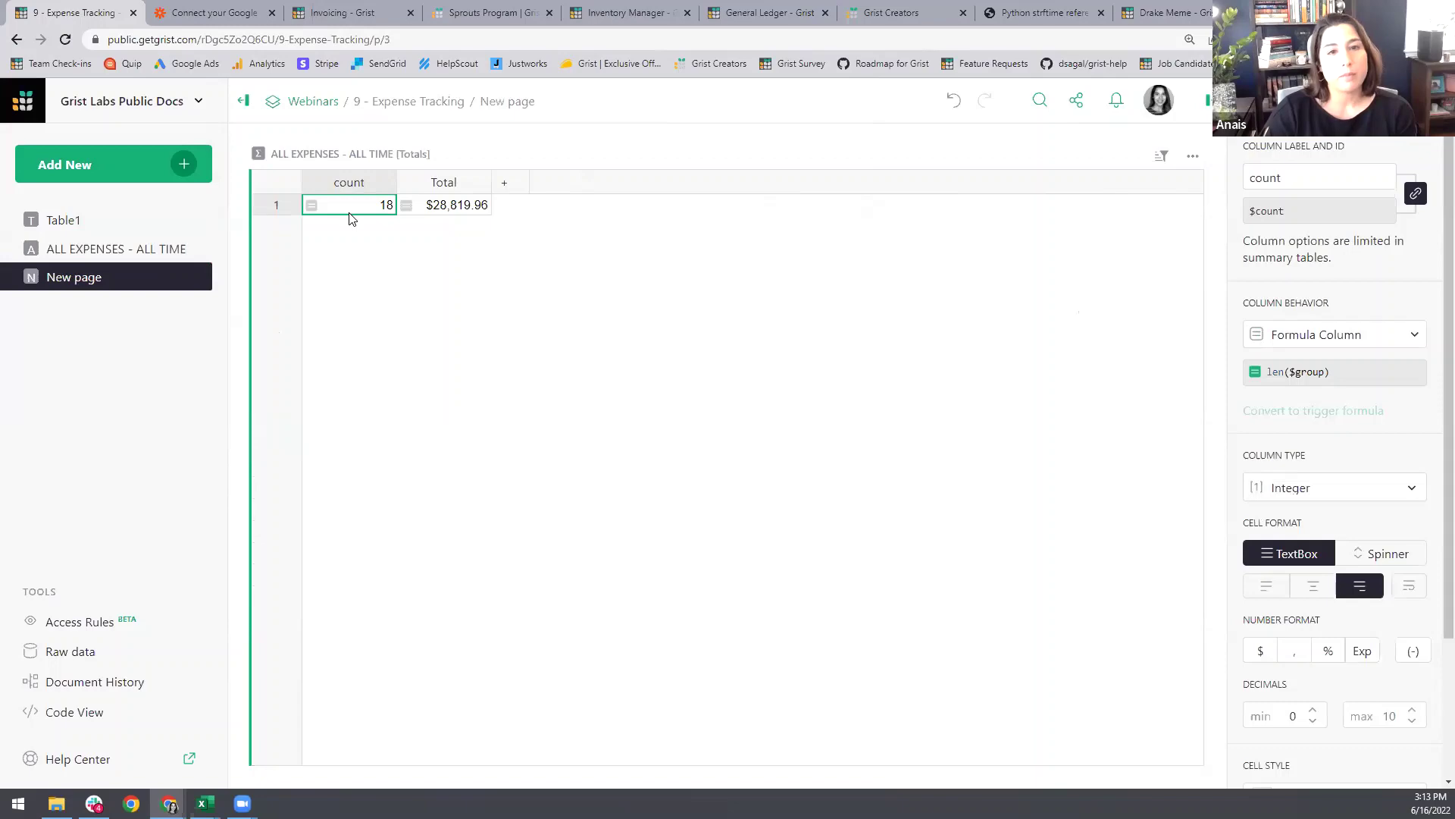
{"action": "left_click", "coordinate": [121, 249]}
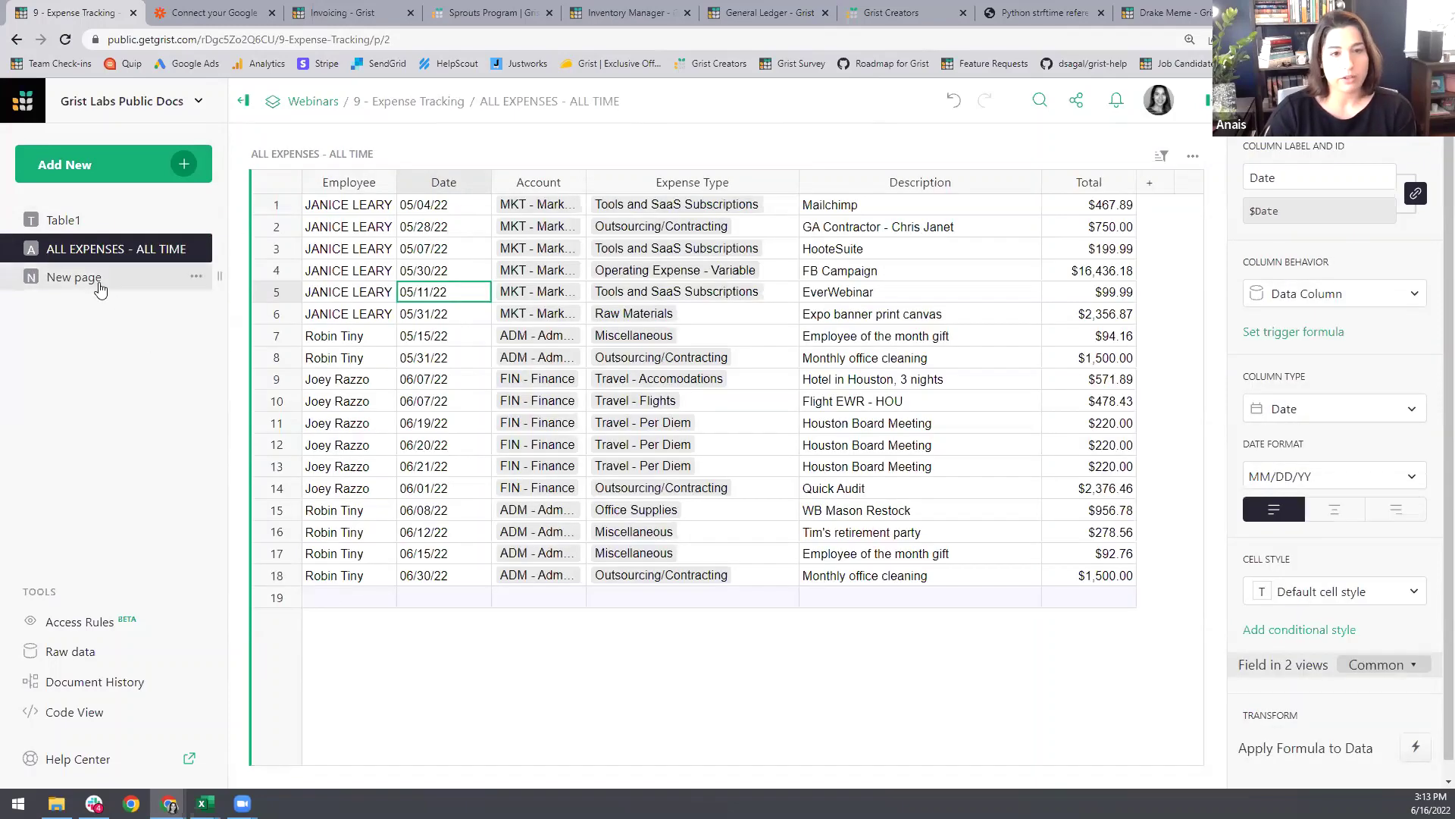
{"action": "left_click", "coordinate": [98, 278]}
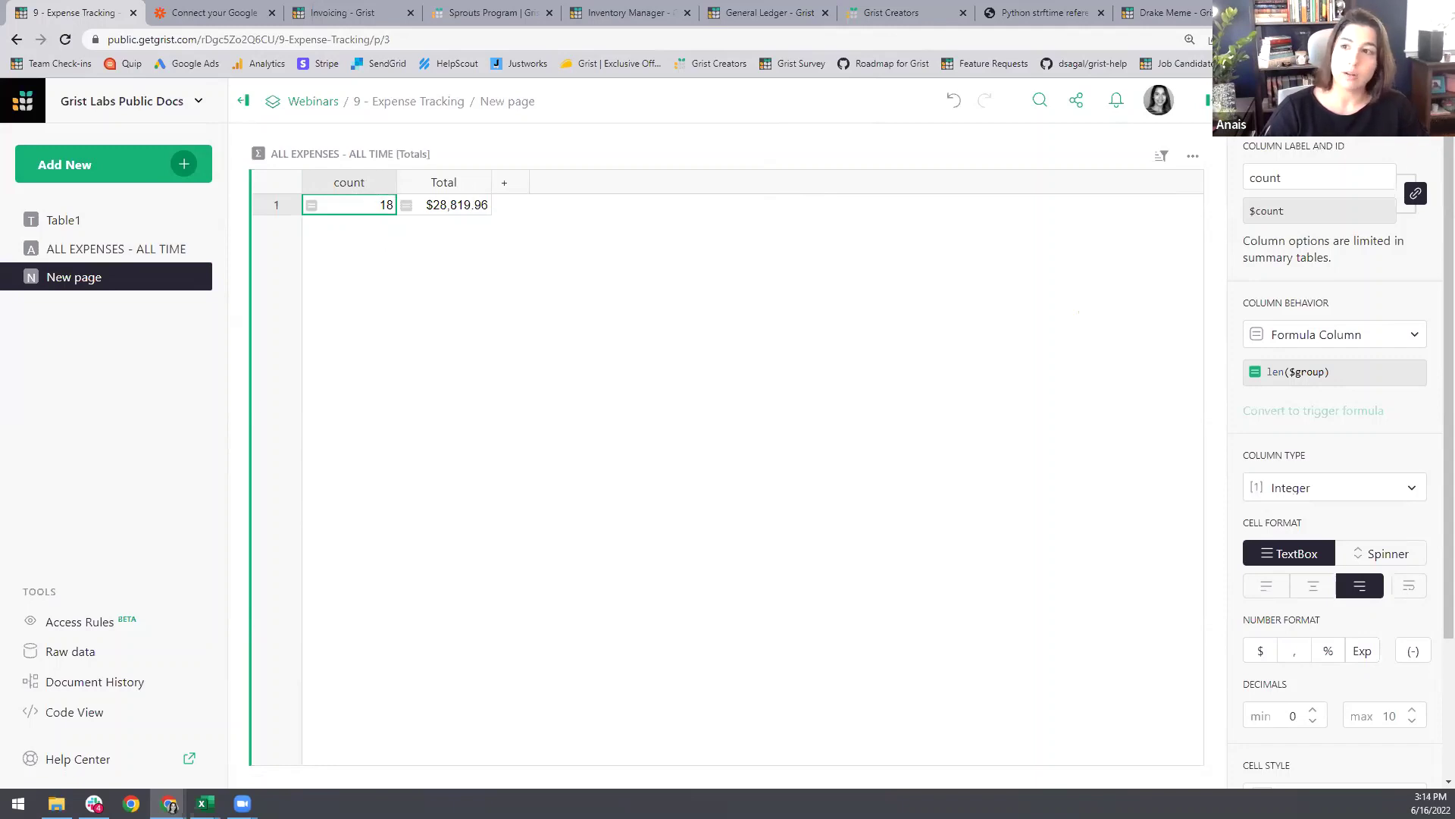
{"action": "left_click", "coordinate": [1264, 156]}
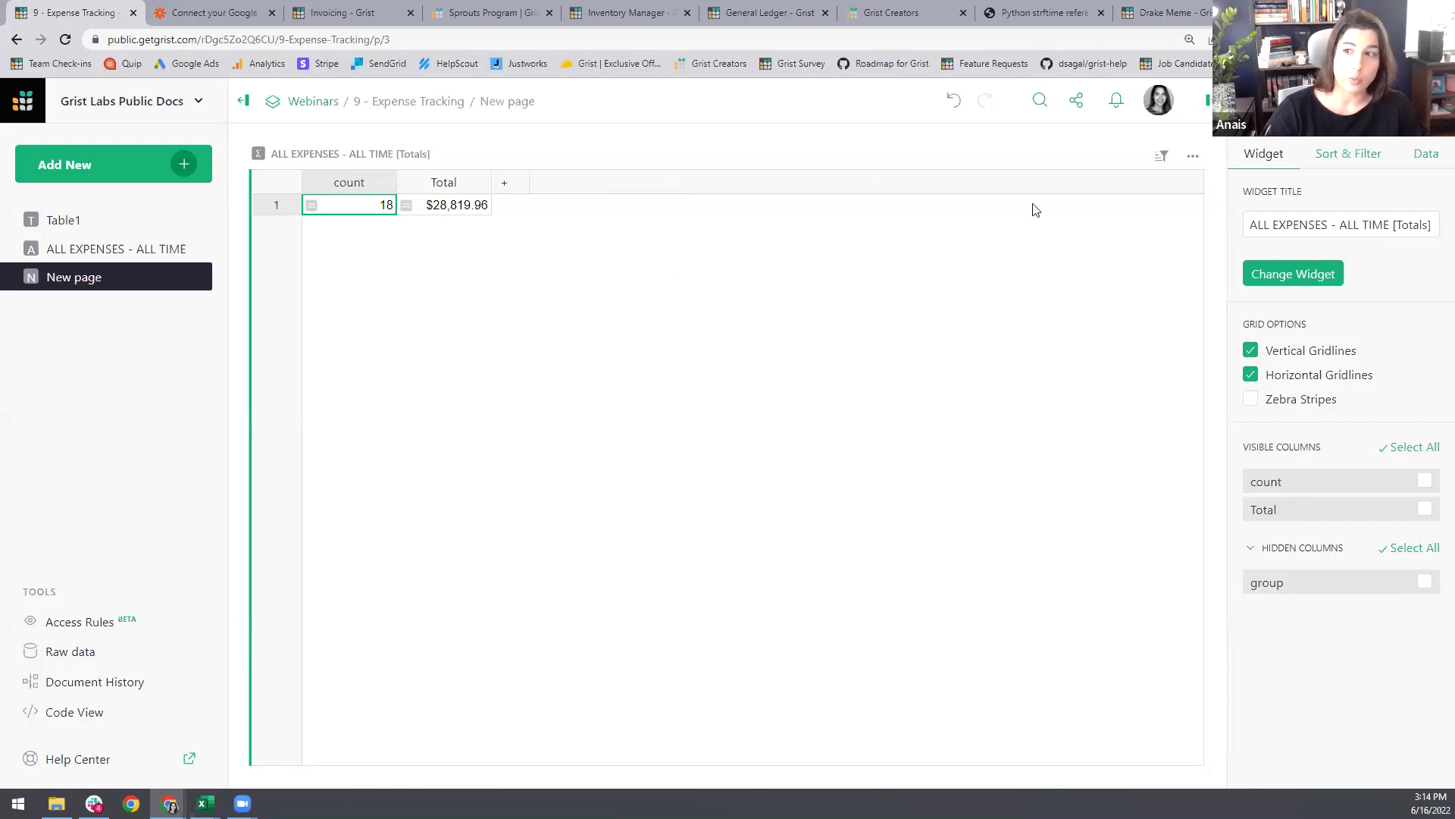
Step: Group the summary by Month: 2022-05 totals $21,905.08 and 2022-06 totals $6,914.88
{"action": "left_click", "coordinate": [1363, 153]}
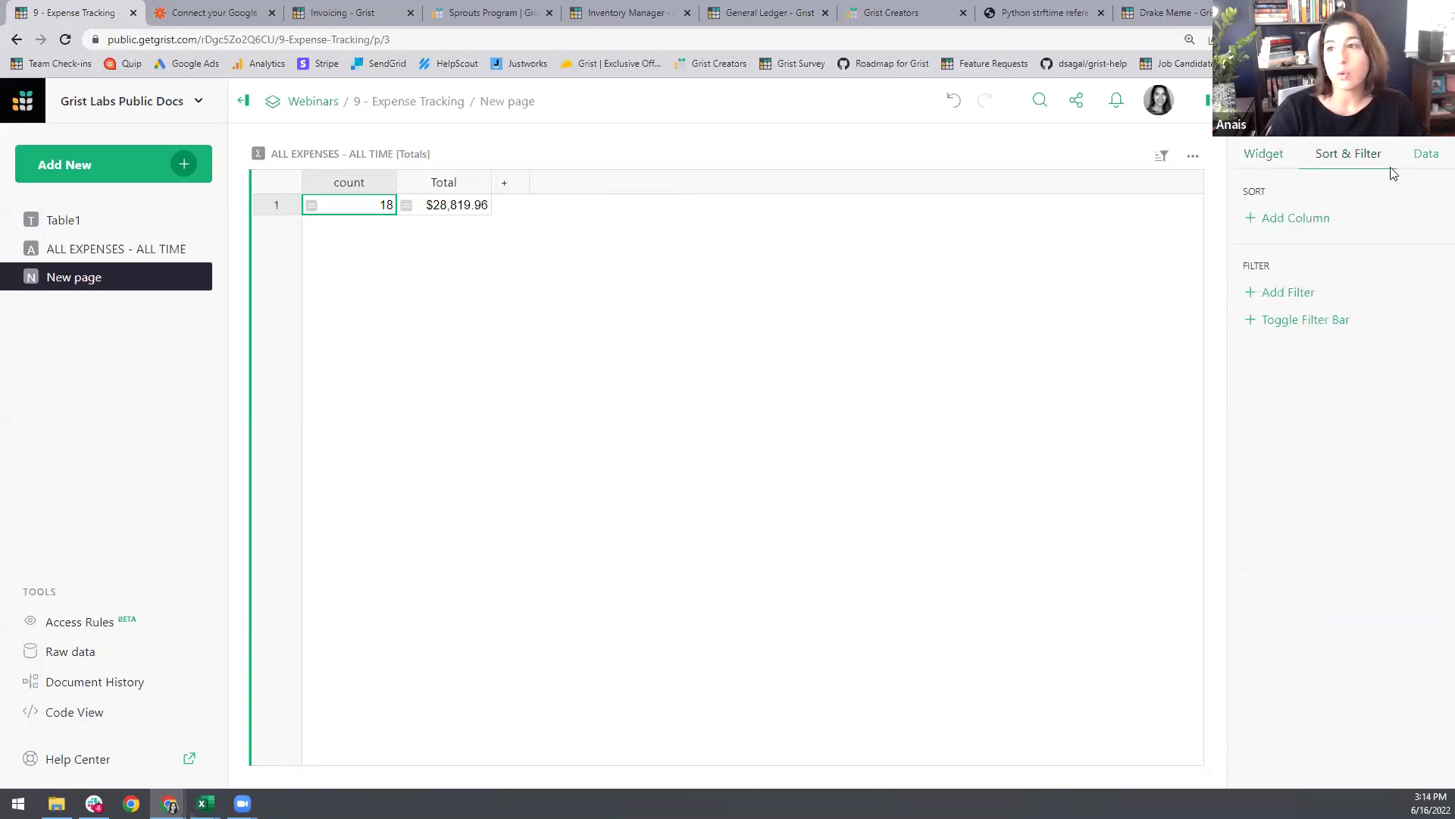
{"action": "left_click", "coordinate": [1426, 153]}
{"action": "left_click", "coordinate": [1302, 292]}
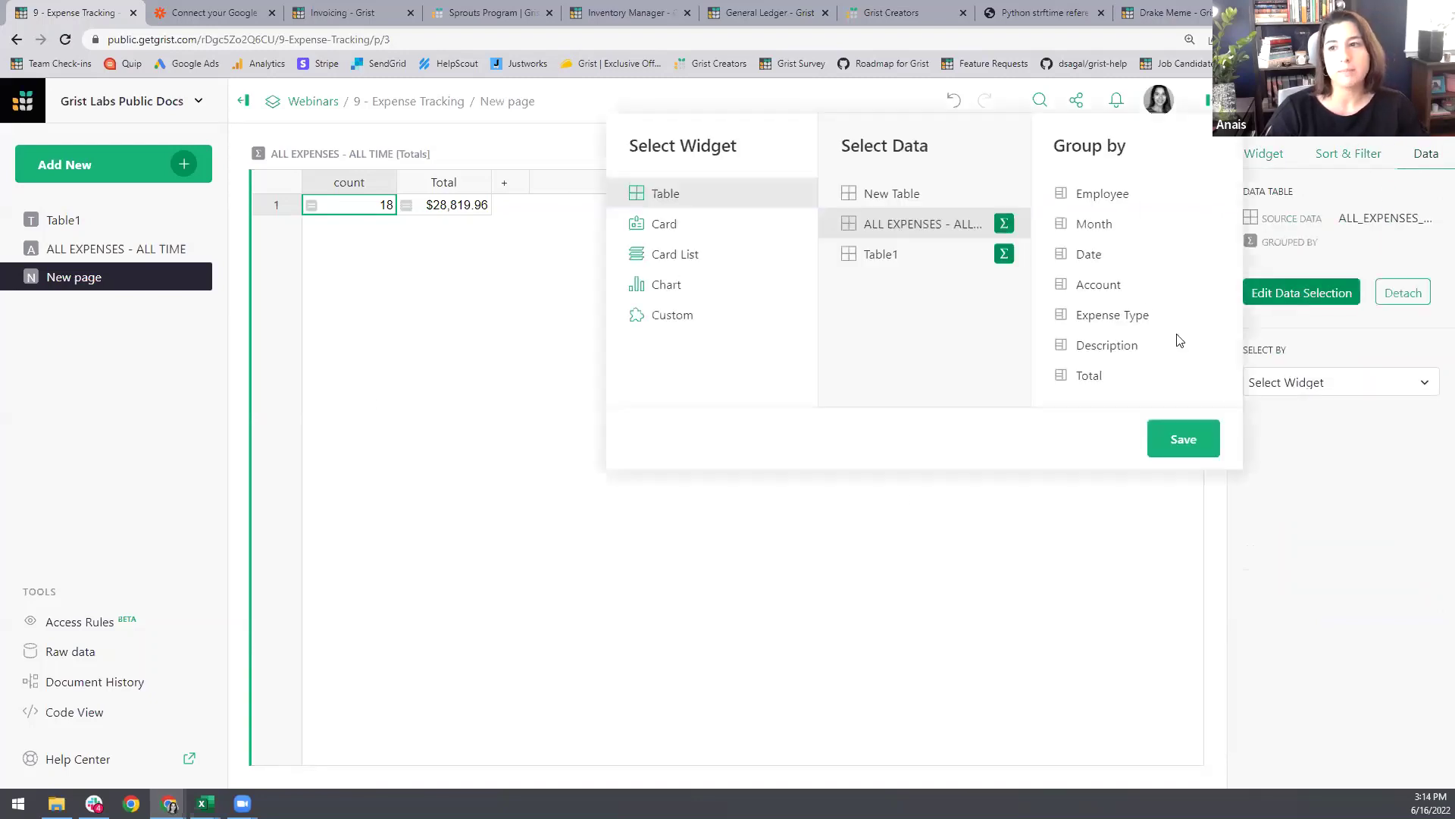
{"action": "left_click", "coordinate": [1111, 226]}
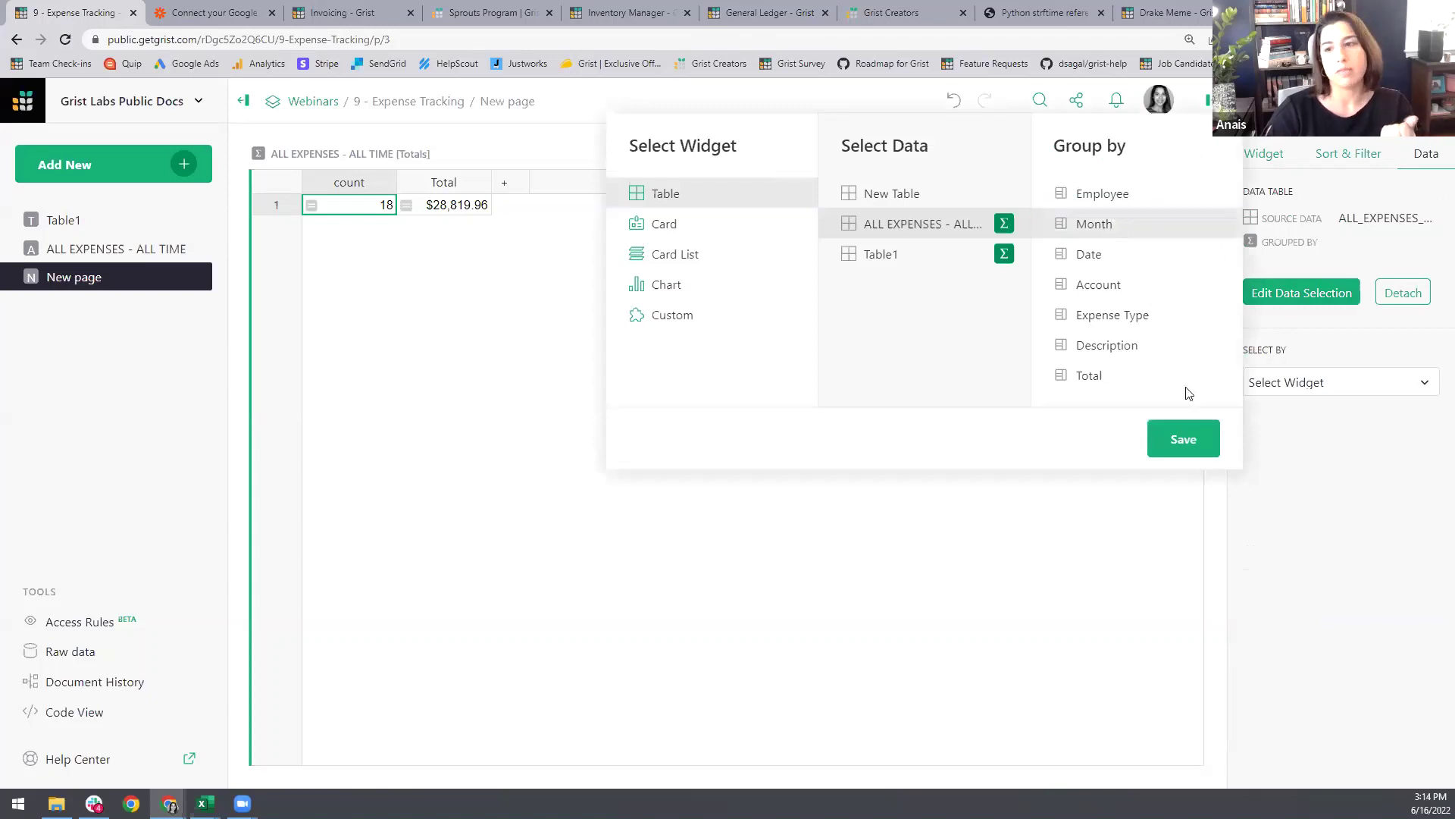
{"action": "left_click", "coordinate": [1178, 438]}
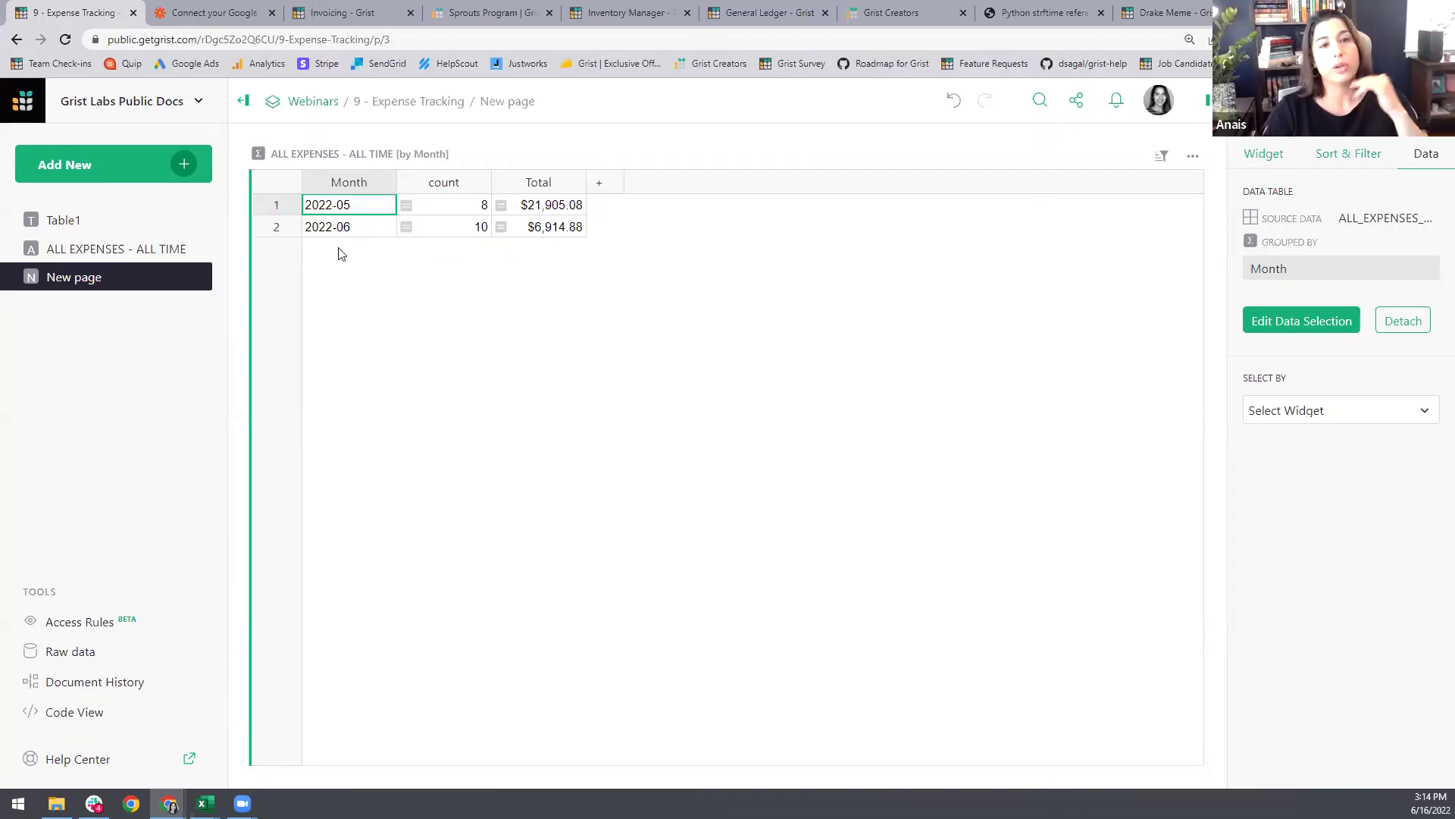
{"action": "left_click", "coordinate": [185, 165]}
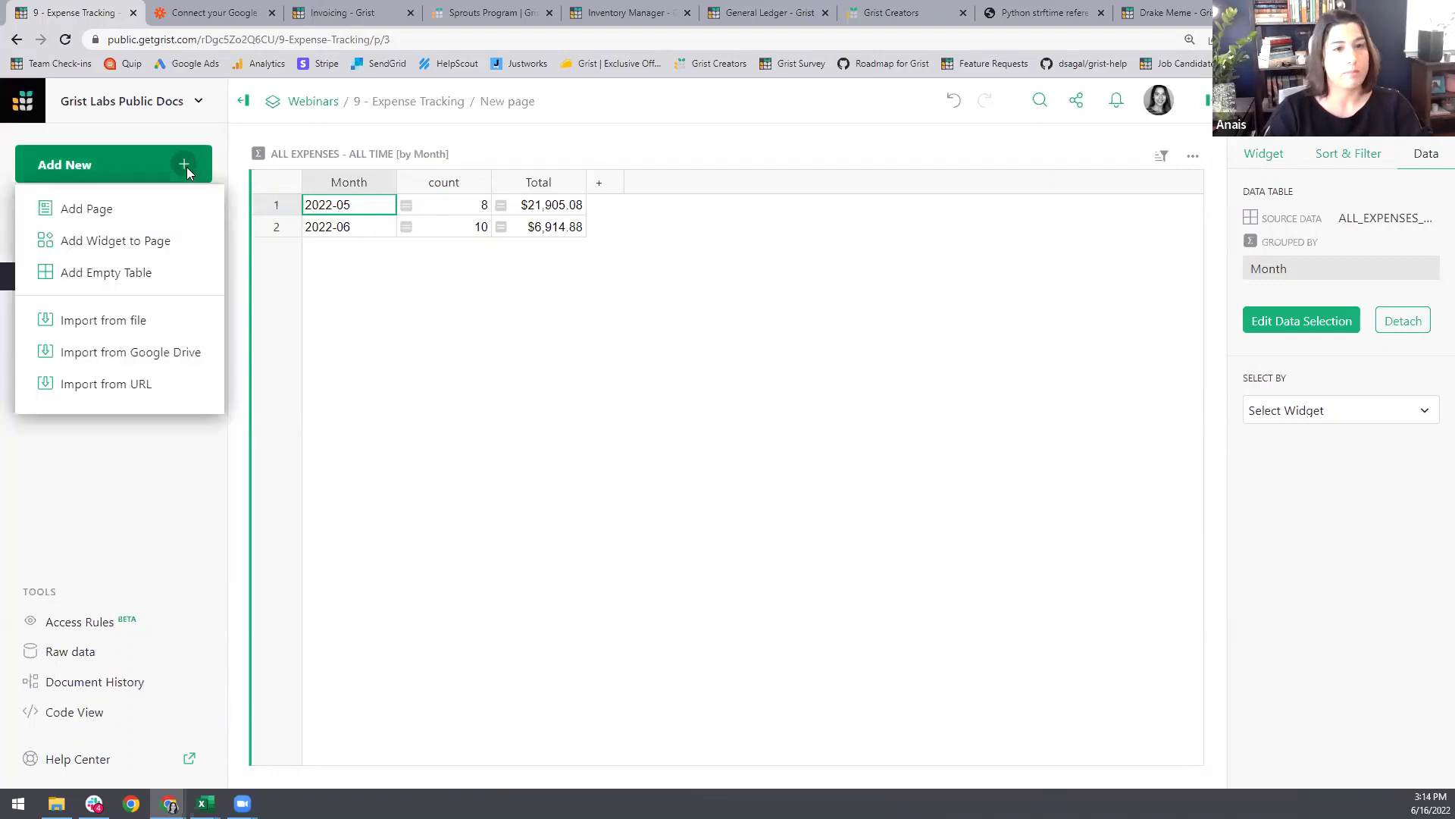
Step: Add a Σ ALL EXPENSES summary by Employee and Month, linked to the by-Month table; select 2022-06
{"action": "left_click", "coordinate": [130, 247]}
{"action": "left_click", "coordinate": [544, 205]}
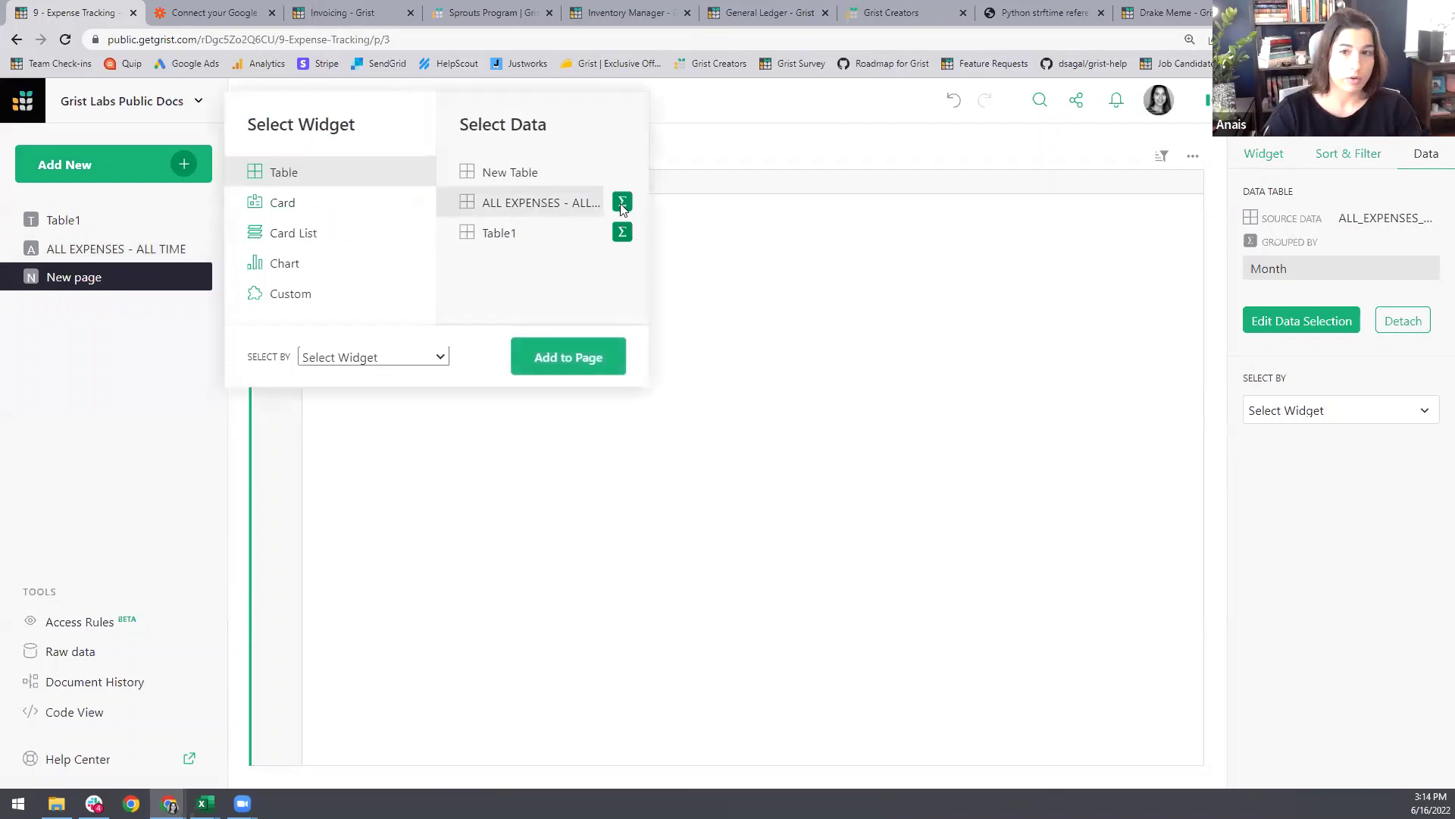
{"action": "left_click", "coordinate": [621, 203]}
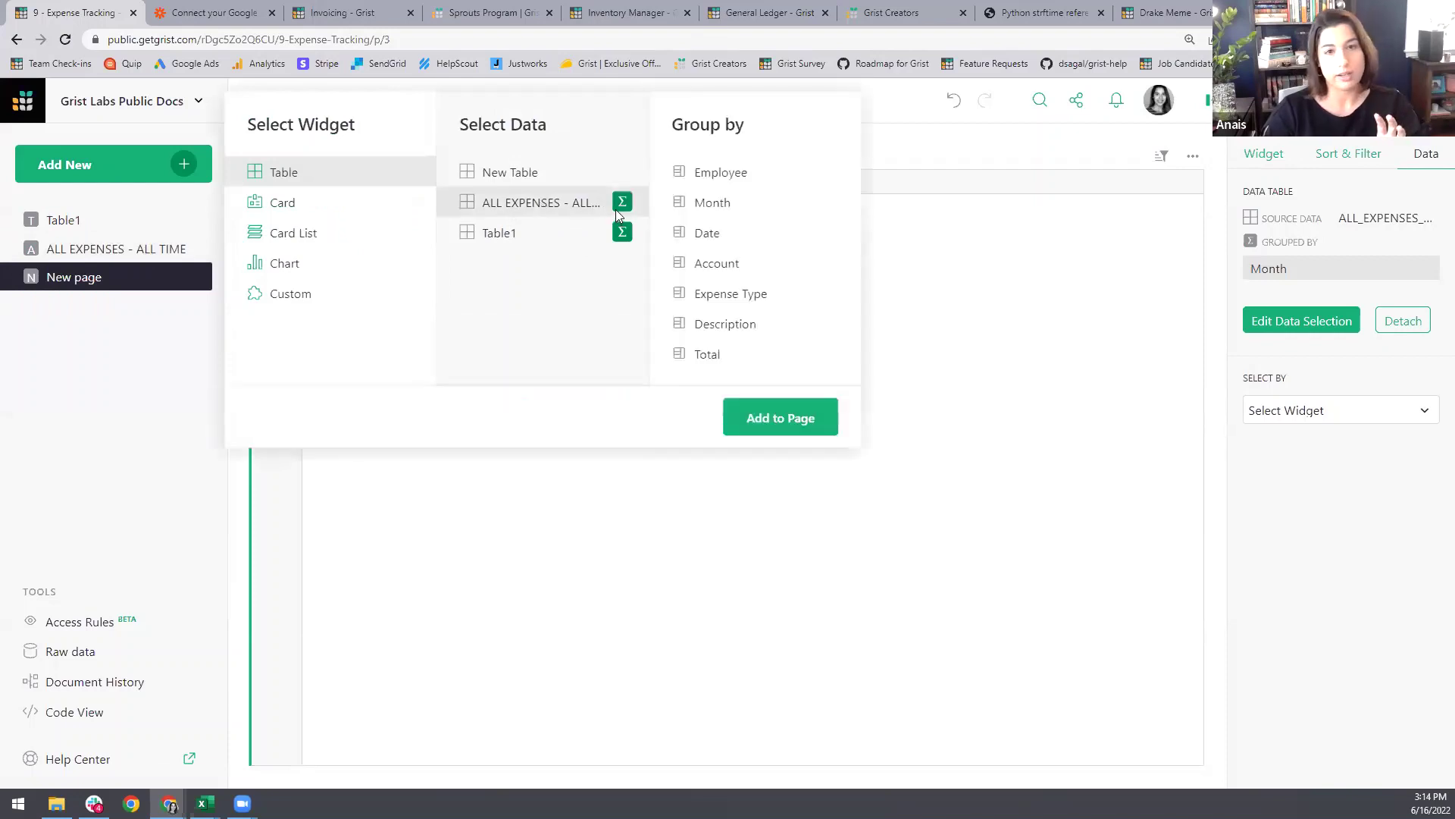
{"action": "left_click", "coordinate": [724, 203]}
{"action": "left_click", "coordinate": [729, 176]}
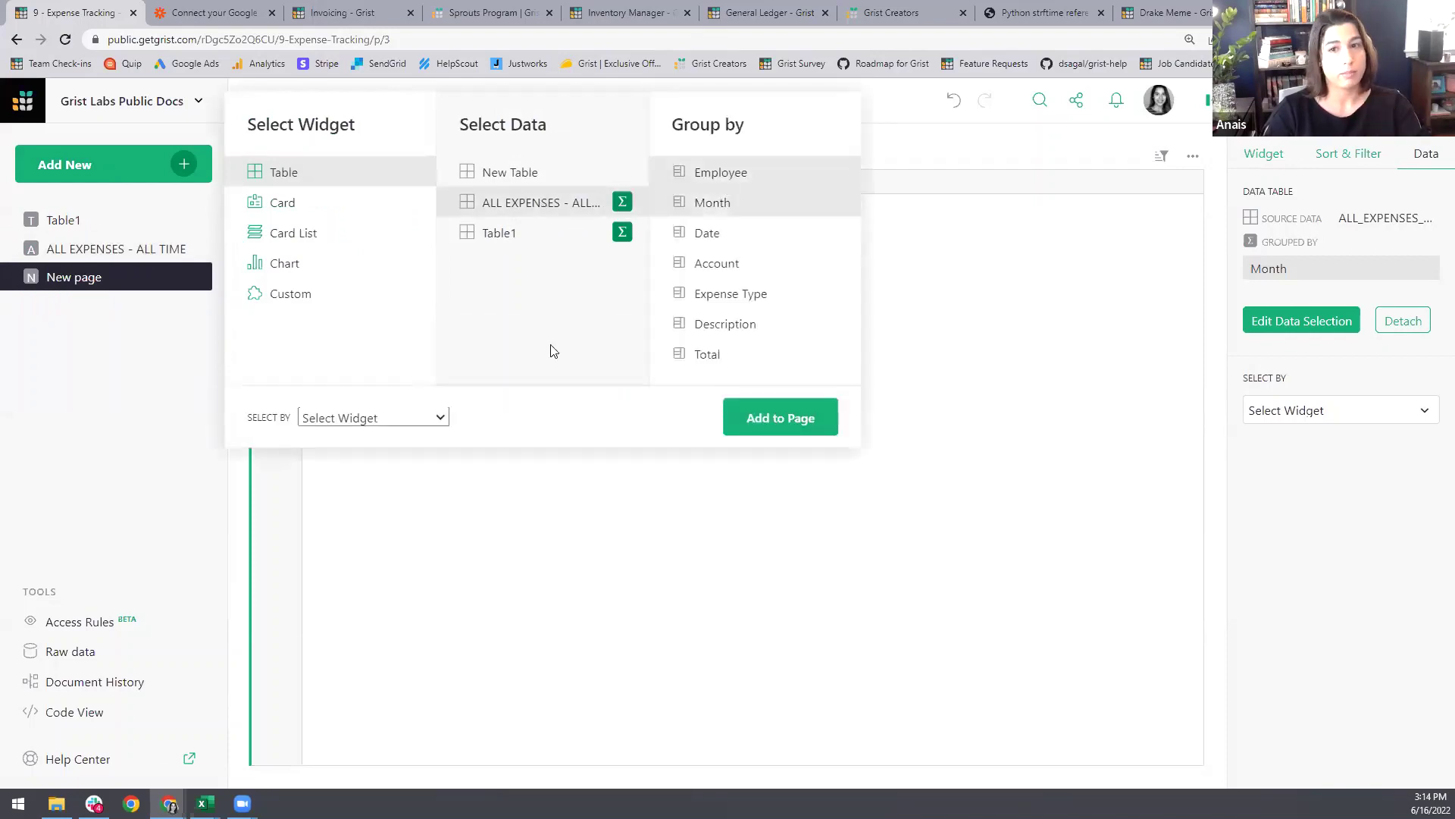
{"action": "left_click", "coordinate": [441, 418]}
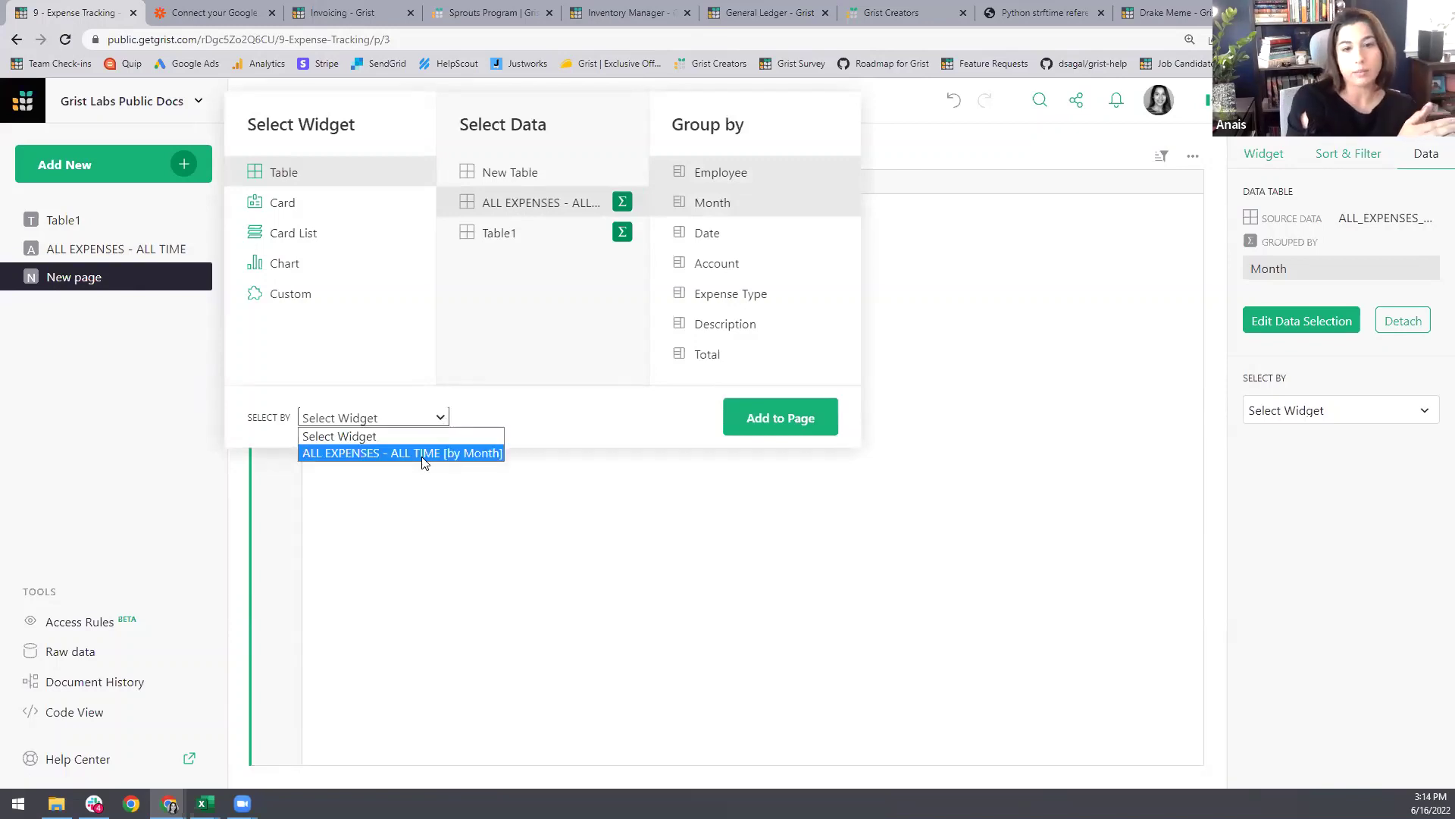
{"action": "left_click", "coordinate": [423, 454]}
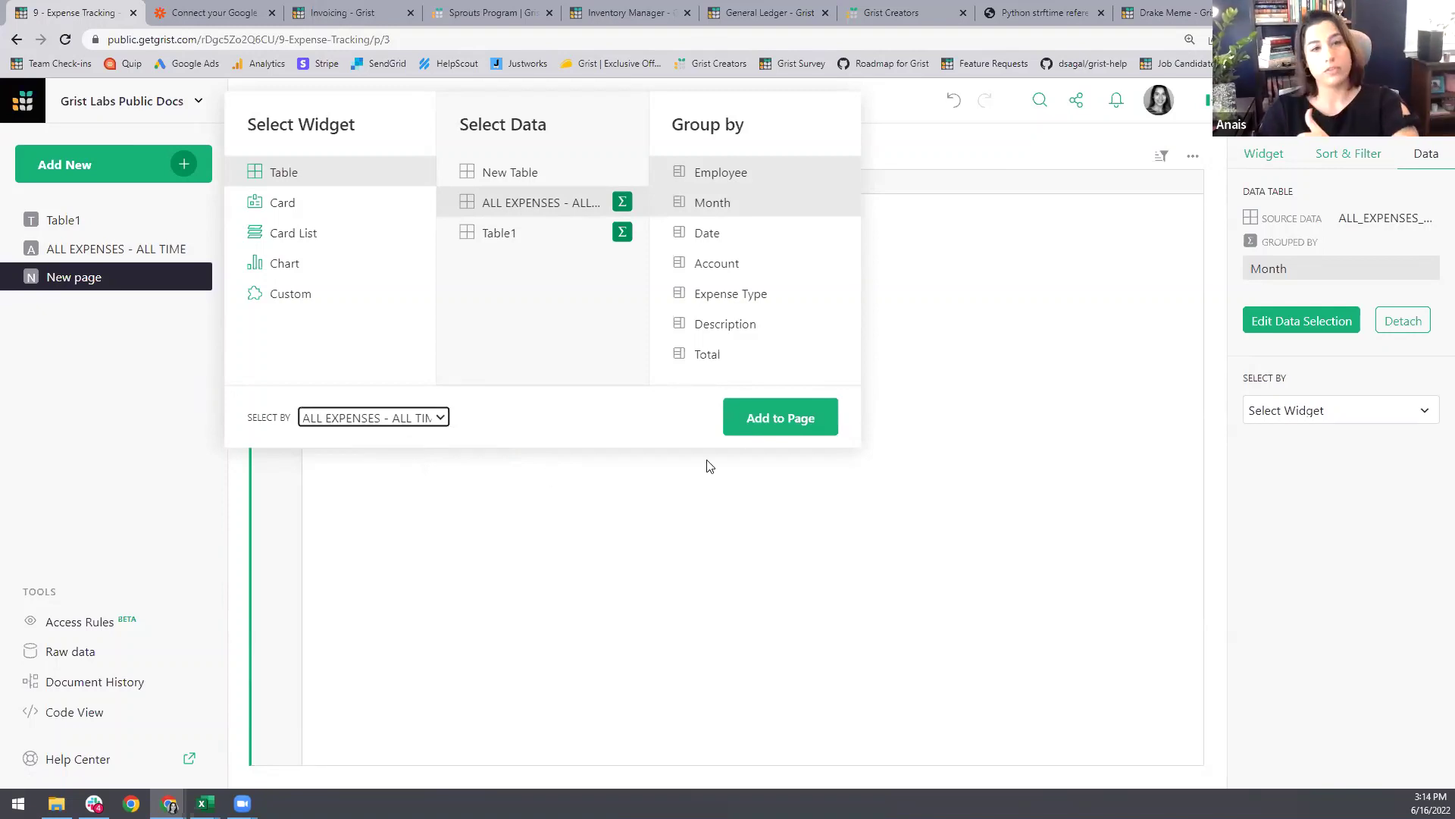
{"action": "left_click", "coordinate": [758, 421]}
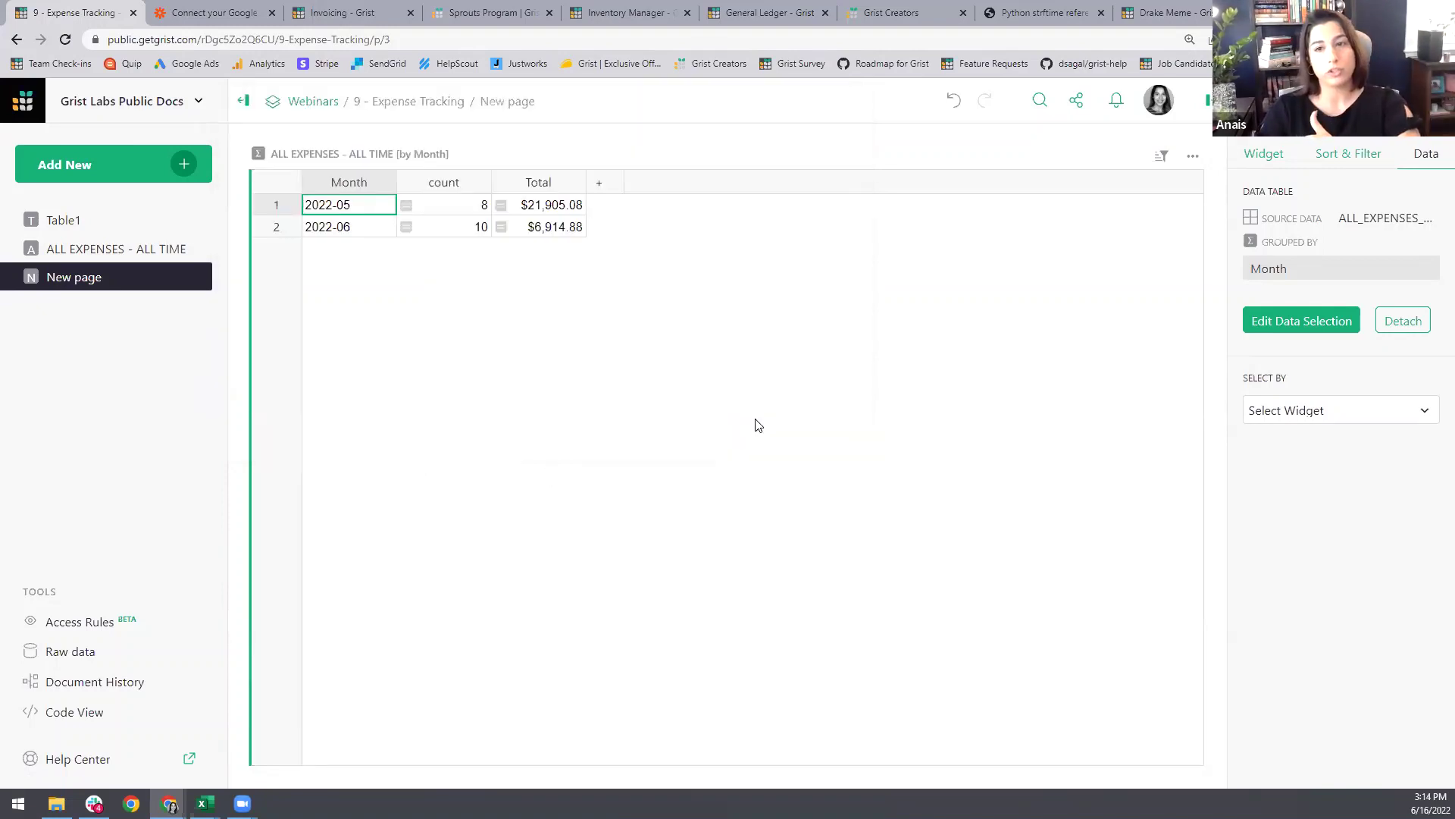
{"action": "left_click", "coordinate": [354, 213]}
{"action": "left_click", "coordinate": [354, 227]}
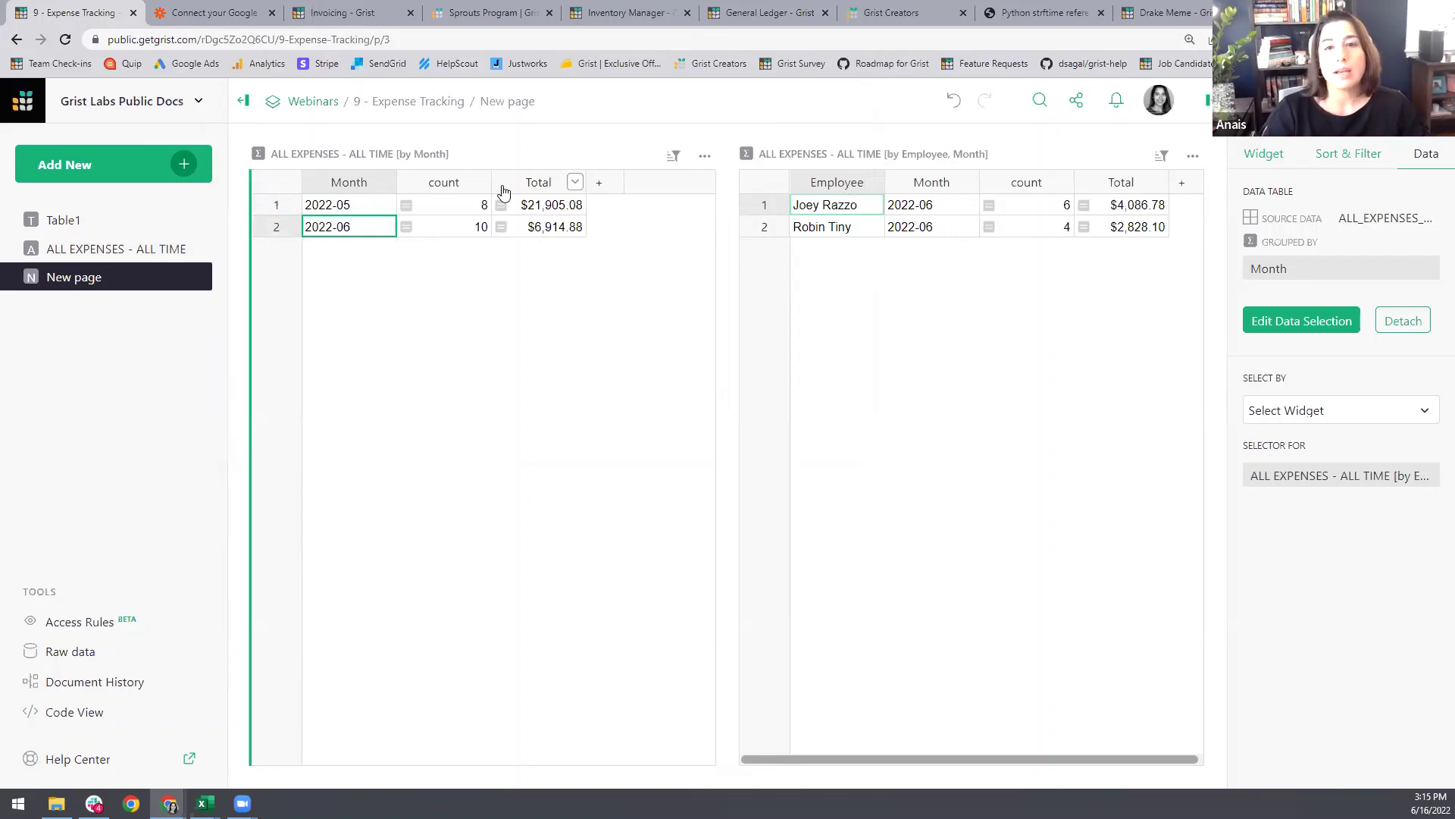
Step: Hide count in the monthly table, and Month and count in the employee summary
{"action": "left_click", "coordinate": [480, 182]}
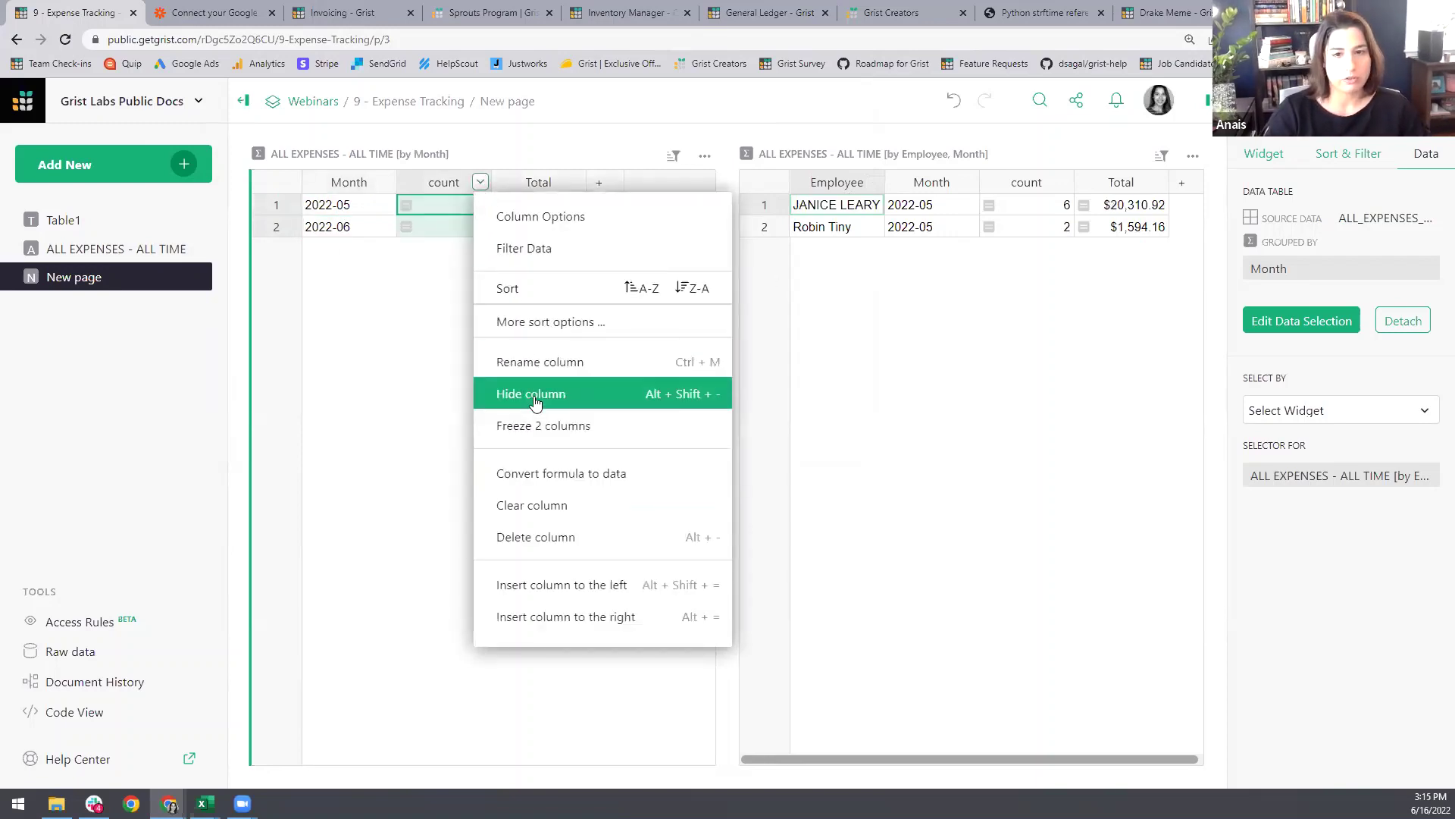
{"action": "left_click", "coordinate": [504, 392]}
{"action": "left_click", "coordinate": [926, 298]}
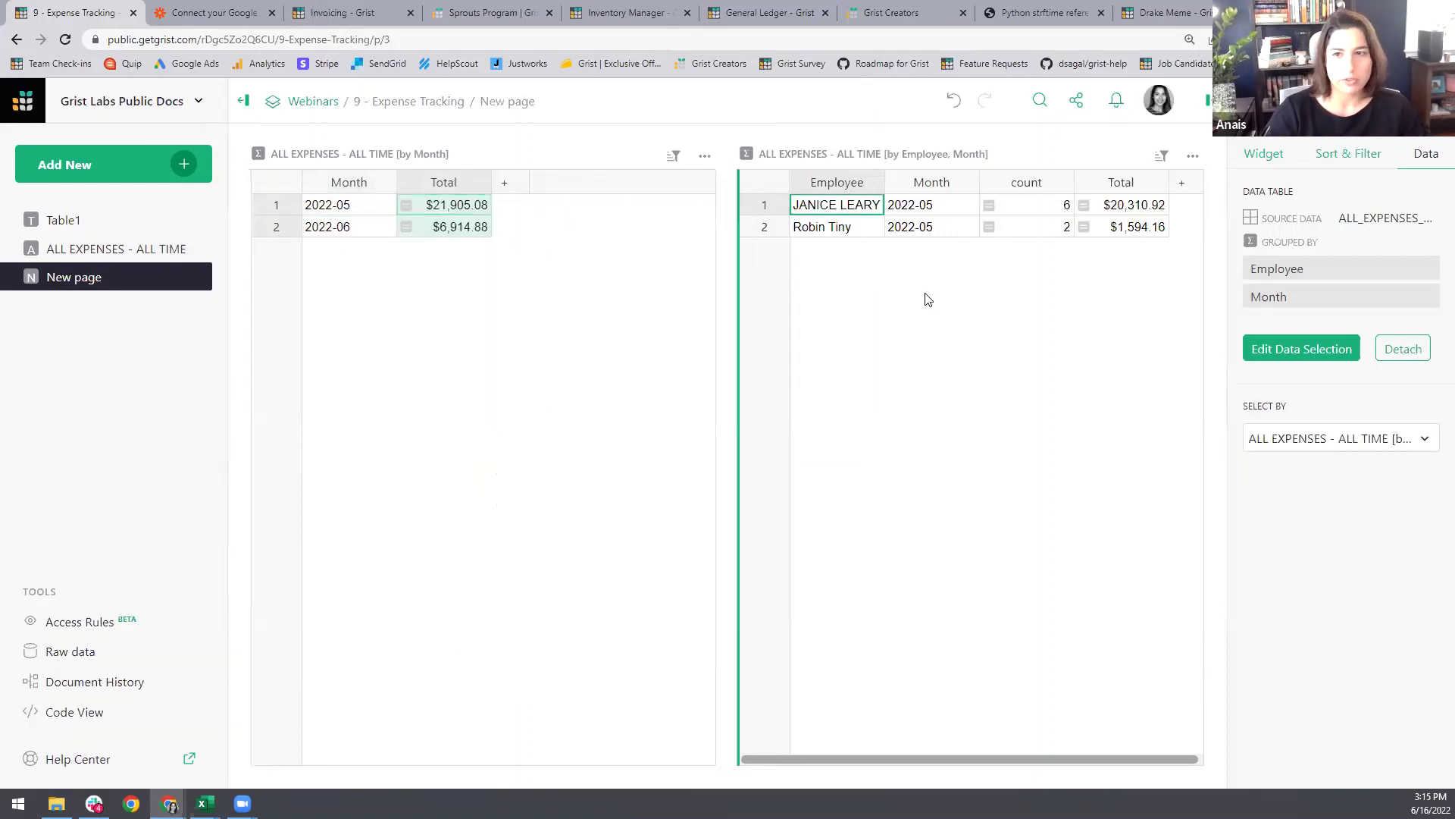
{"action": "left_click", "coordinate": [967, 183]}
{"action": "left_click", "coordinate": [1008, 393]}
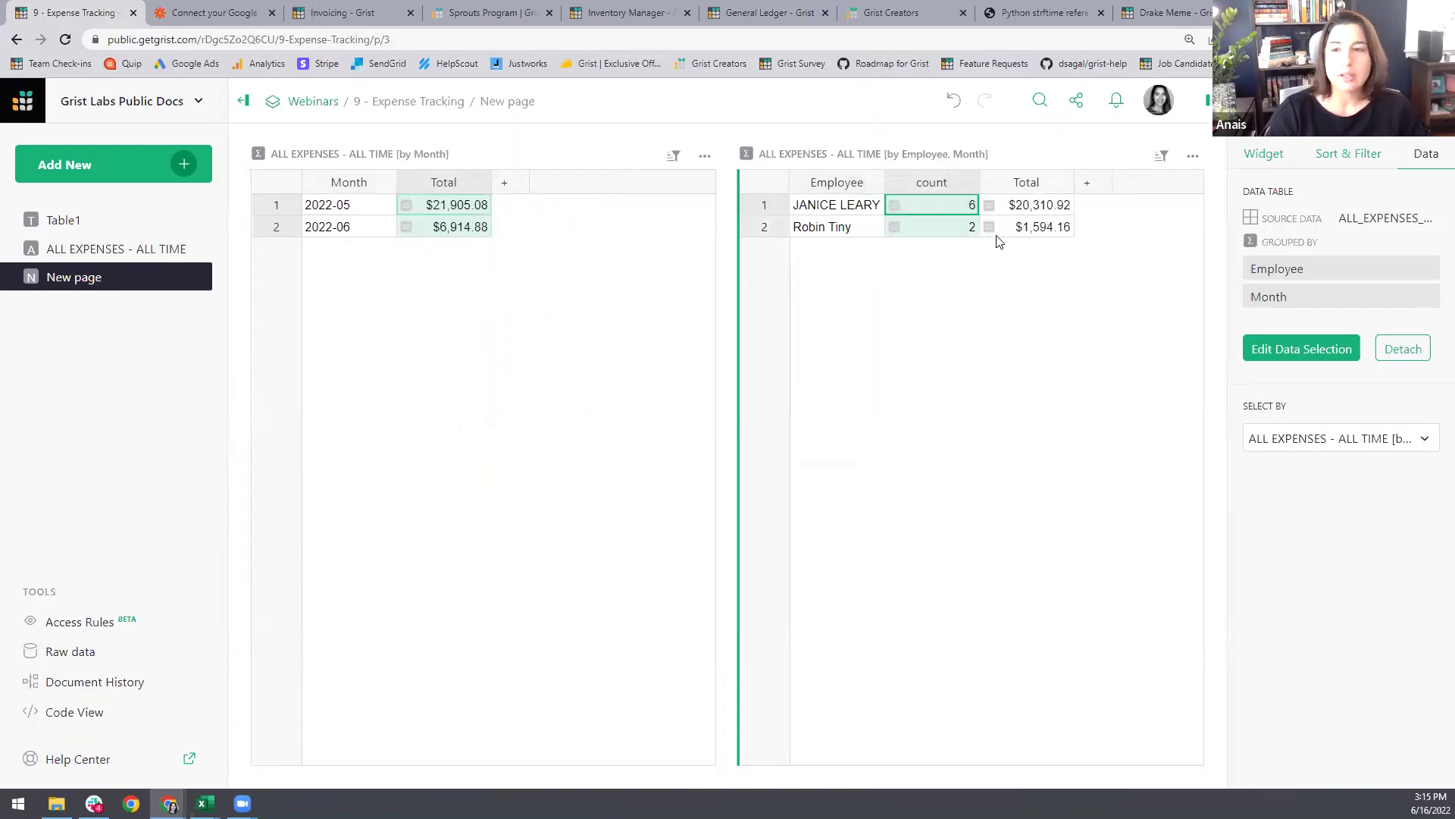
{"action": "left_click", "coordinate": [969, 182]}
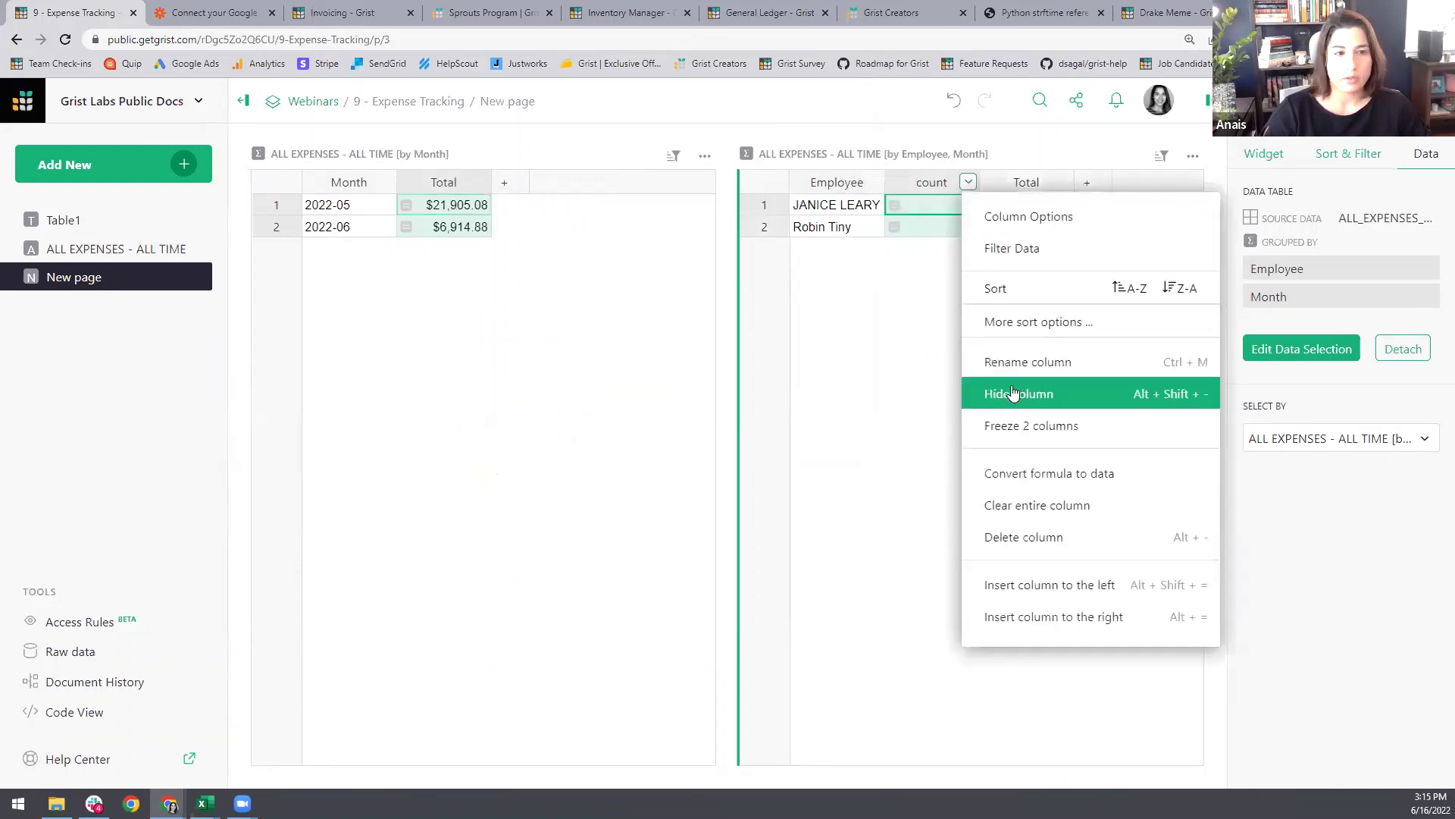
{"action": "left_click", "coordinate": [1012, 395]}
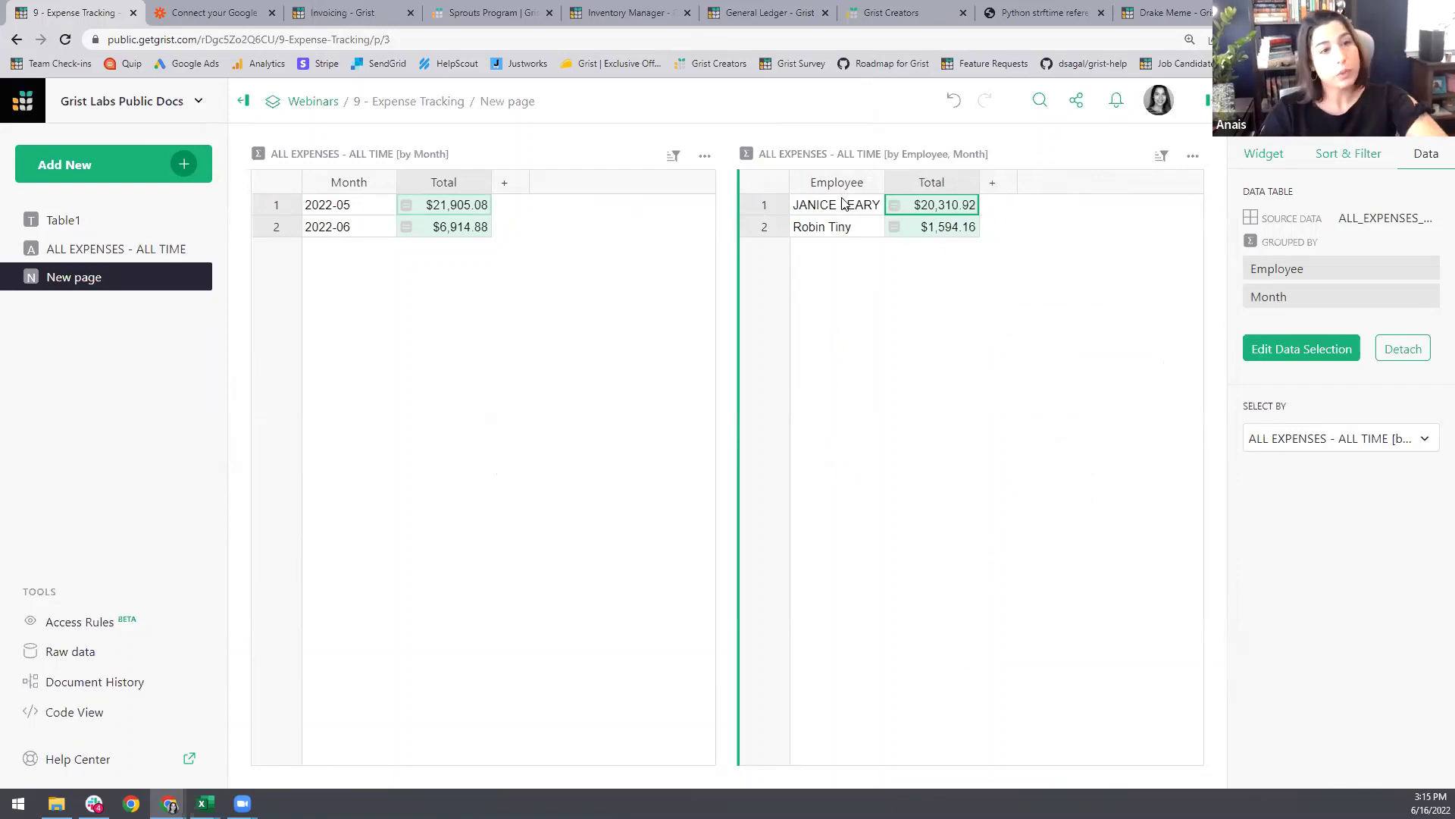
Step: Add a Σ ALL EXPENSES summary by Employee, Month and Account, linked to the Employee-Month table
{"action": "left_click", "coordinate": [182, 165]}
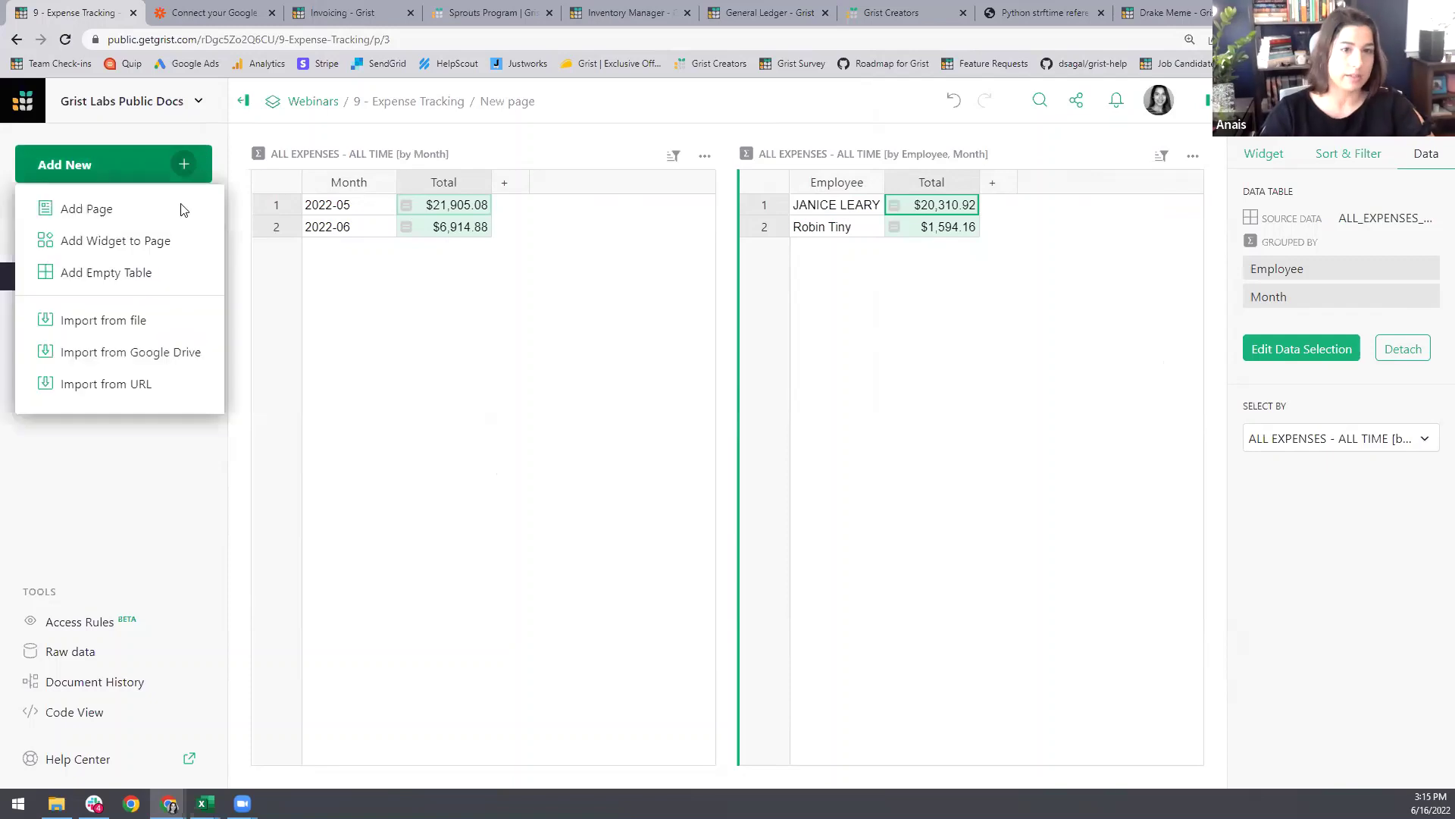
{"action": "left_click", "coordinate": [151, 238]}
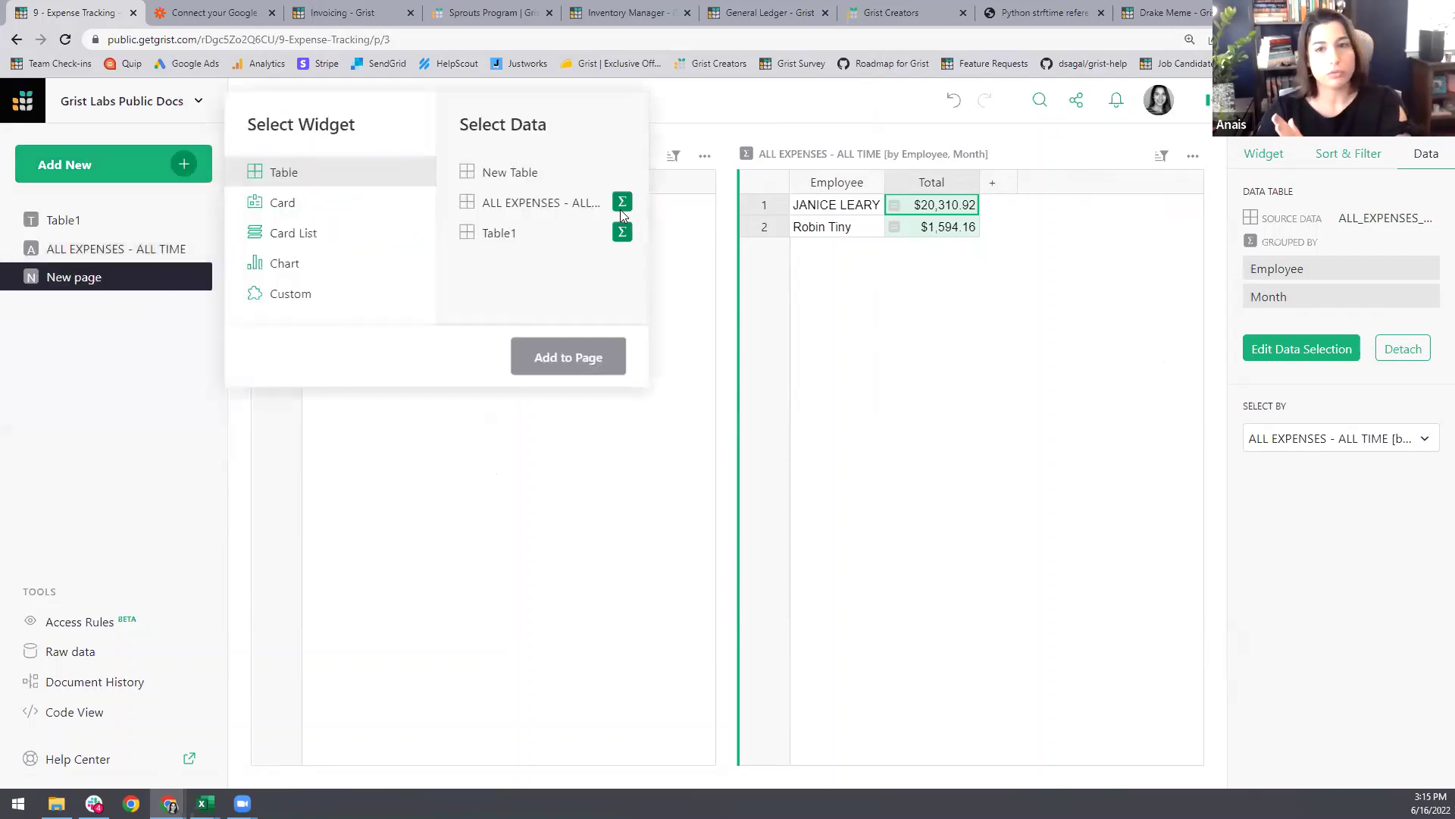
{"action": "left_click", "coordinate": [620, 207]}
{"action": "left_click", "coordinate": [739, 174]}
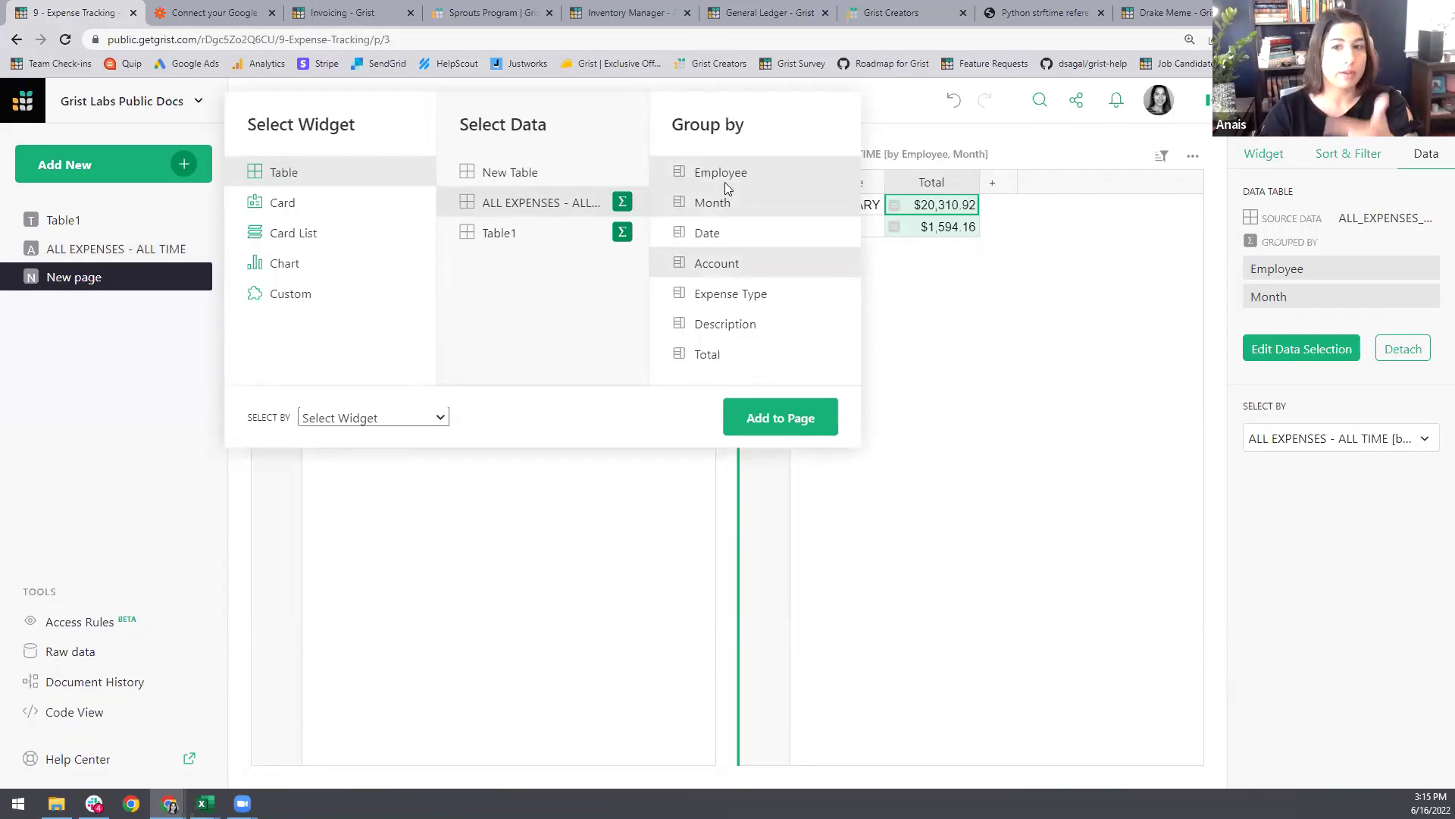
{"action": "left_click", "coordinate": [445, 417]}
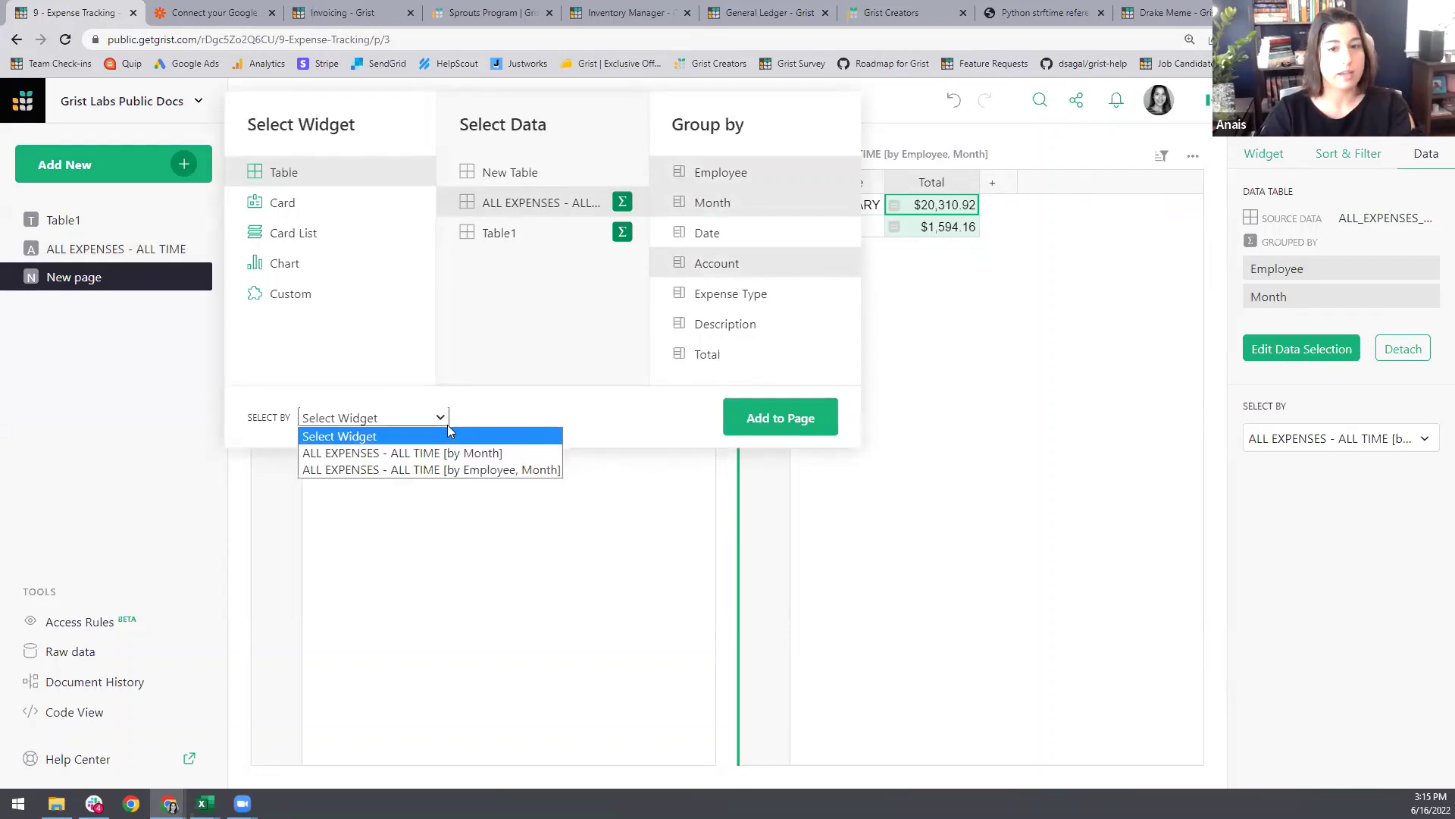
{"action": "left_click", "coordinate": [461, 470]}
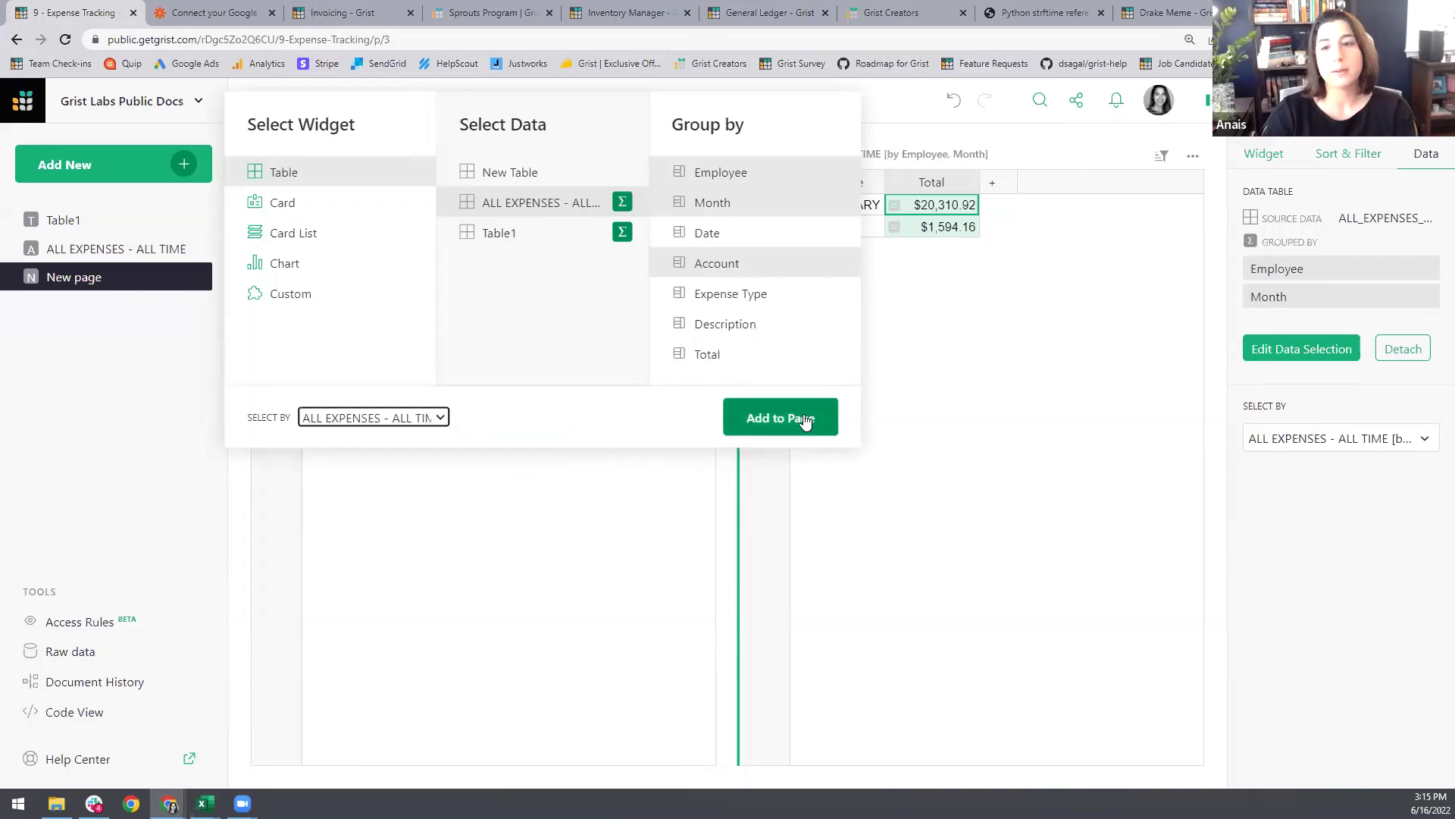
{"action": "left_click", "coordinate": [781, 419]}
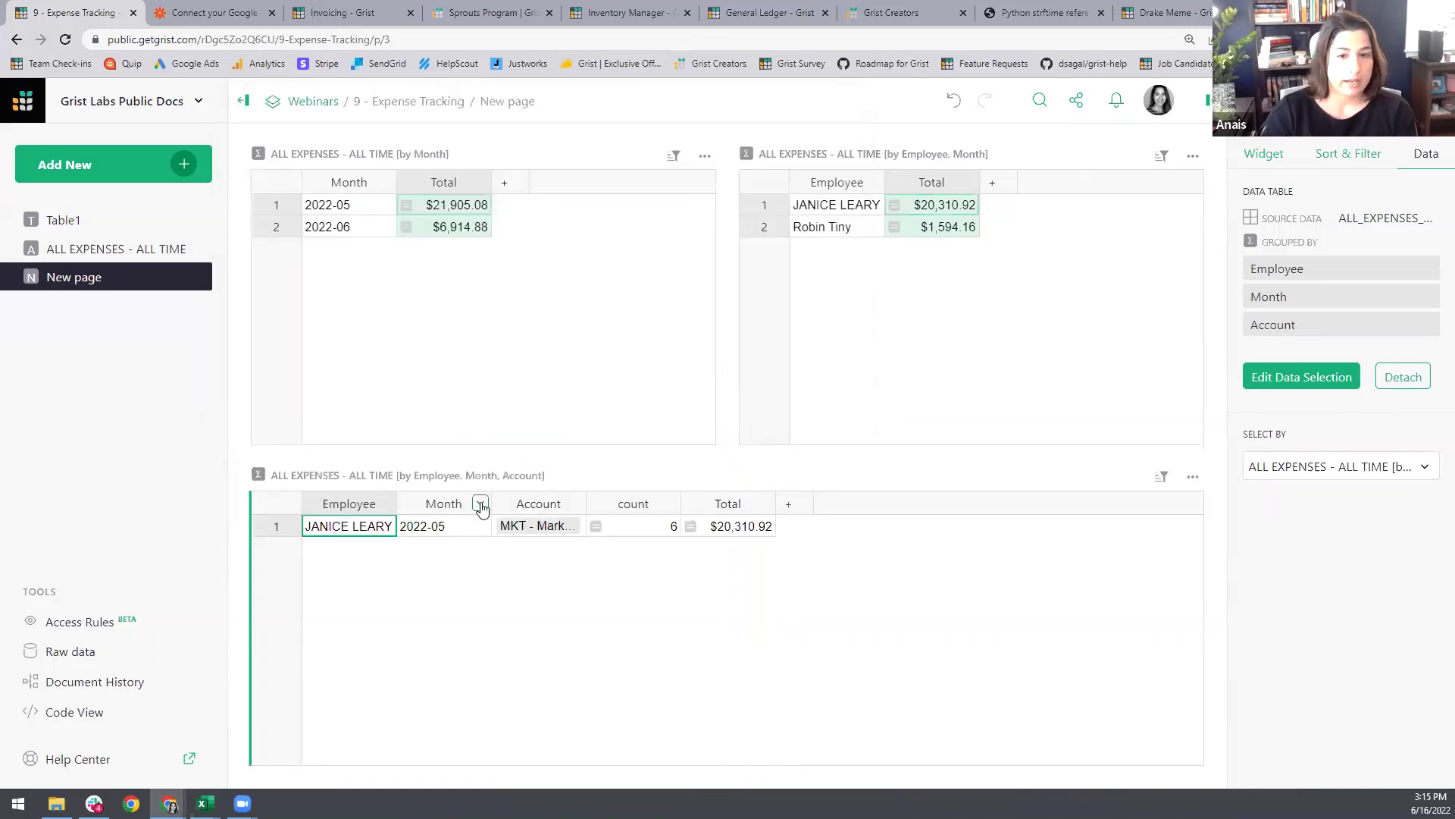
Step: Hide Employee, Month and count in the account summary, leaving Account and Total
{"action": "left_click", "coordinate": [387, 505]}
{"action": "left_click", "coordinate": [402, 277]}
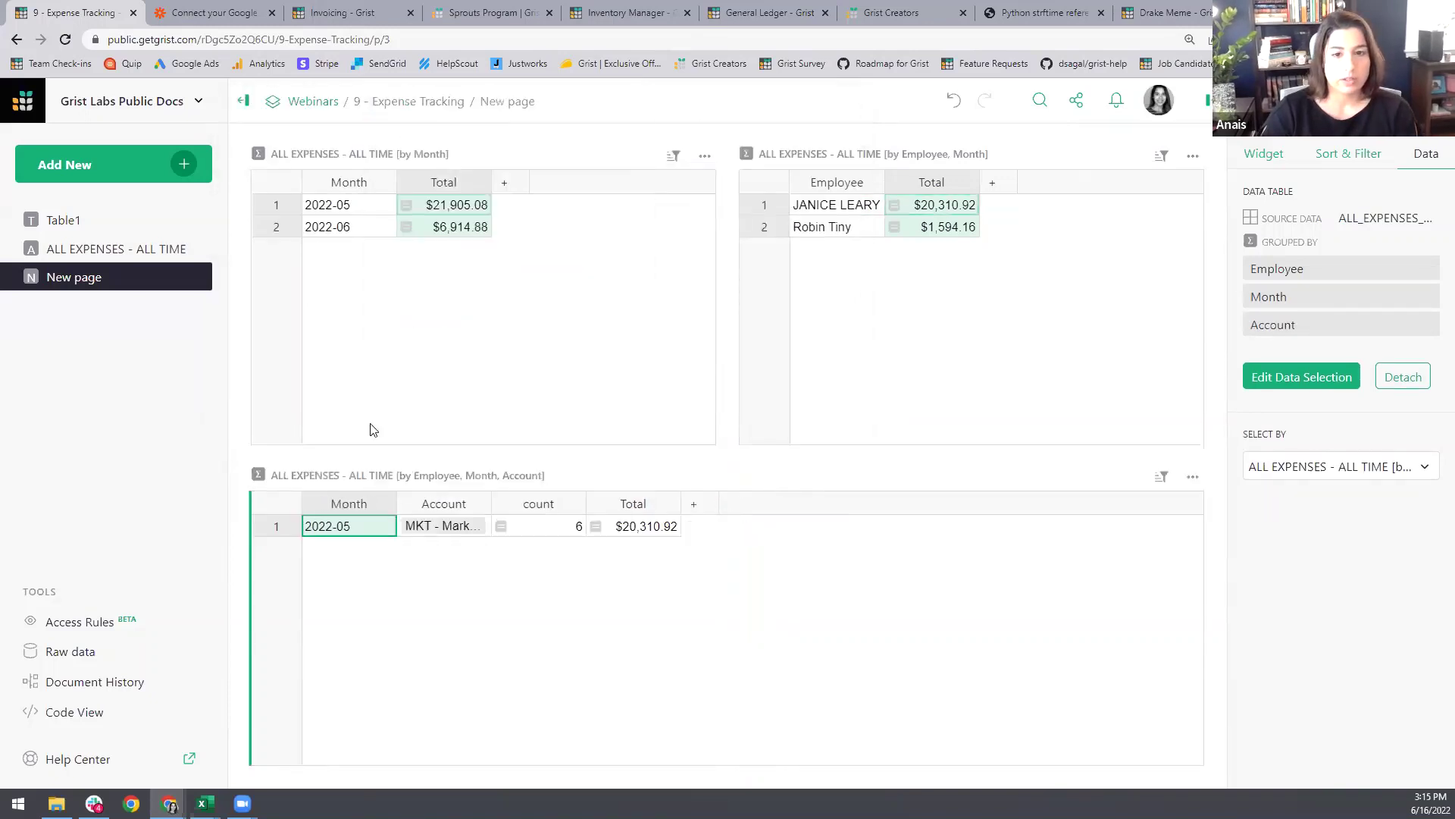
{"action": "left_click", "coordinate": [1263, 153]}
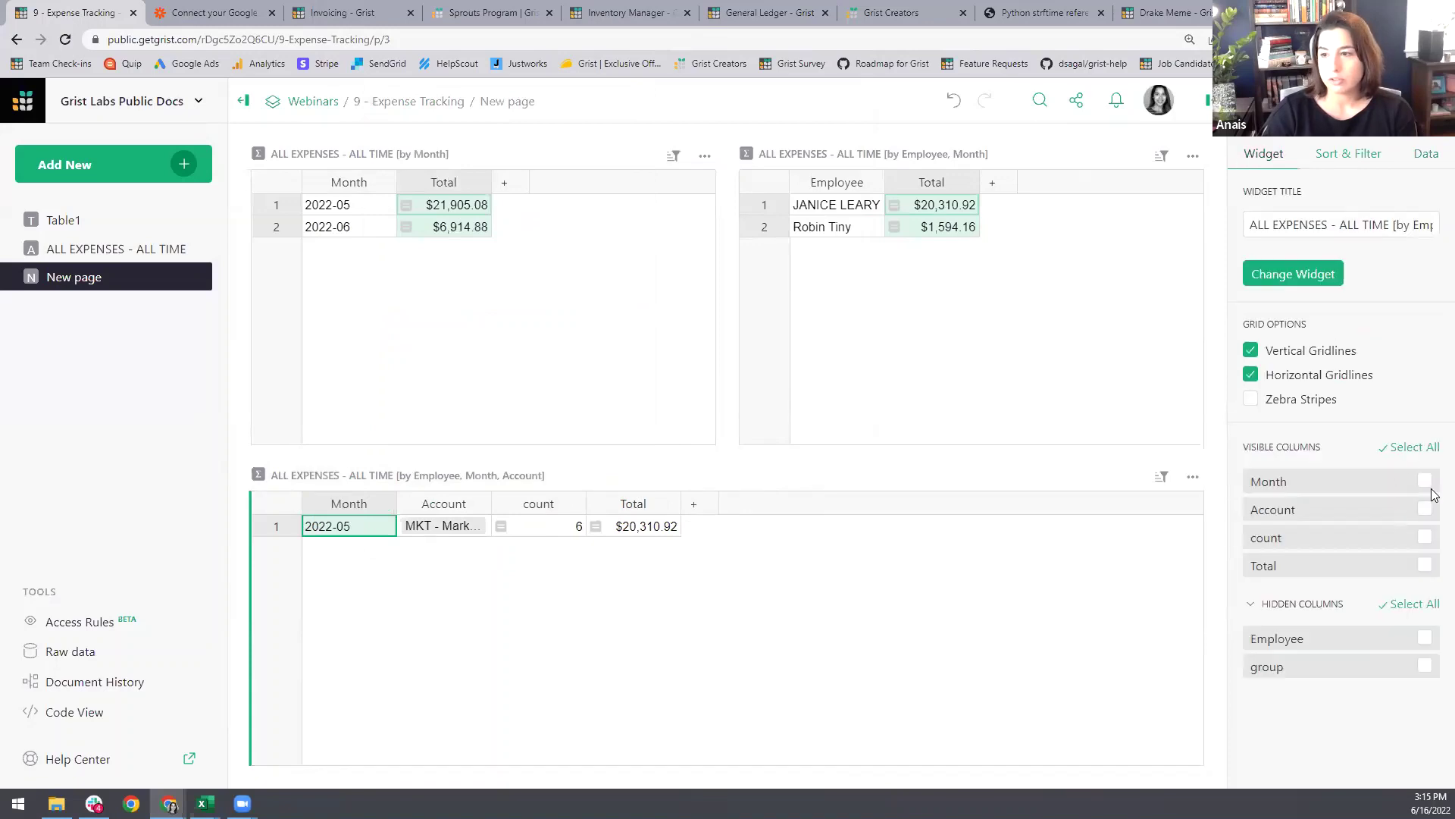
{"action": "left_click", "coordinate": [1425, 481]}
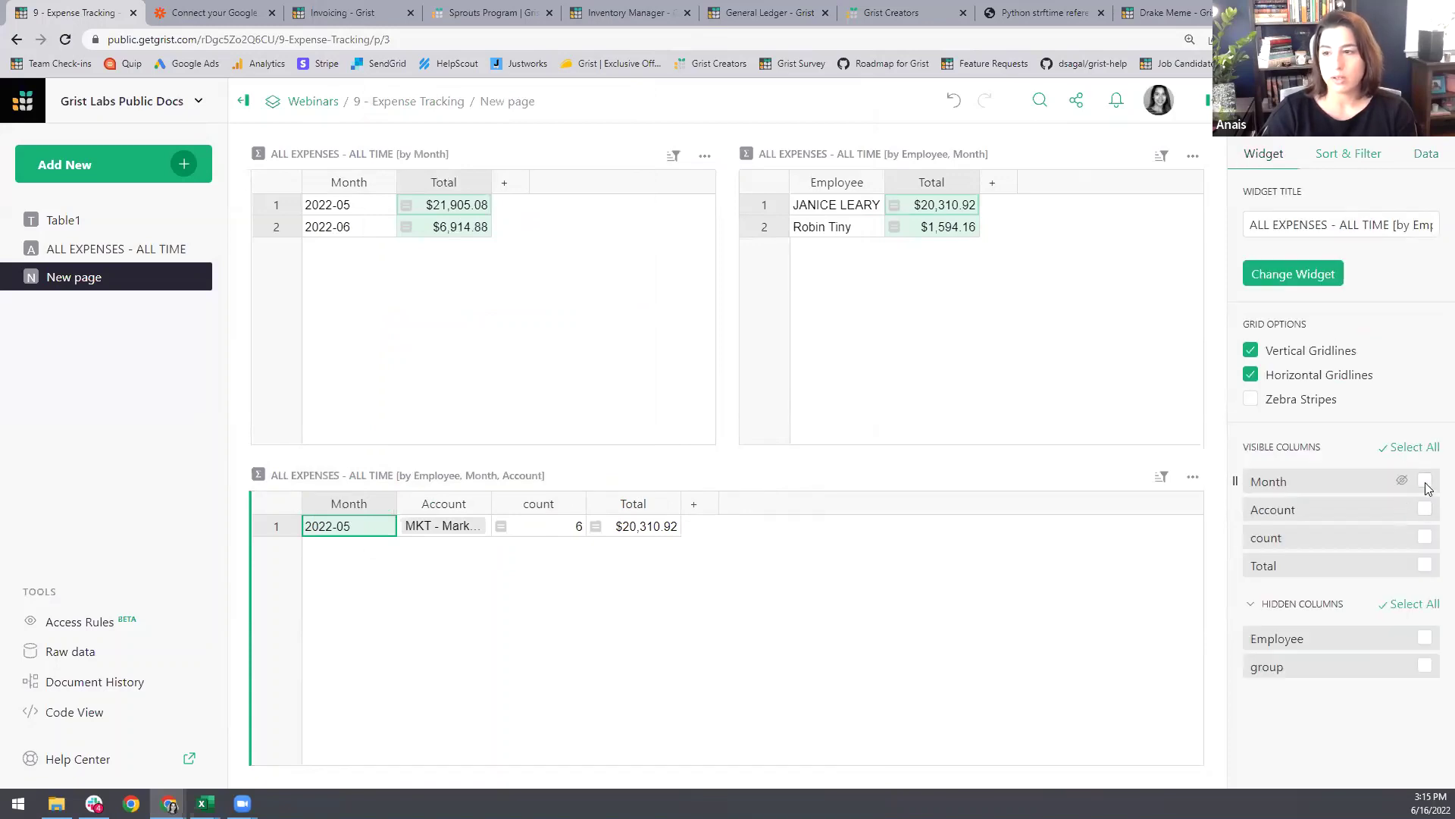
{"action": "left_click", "coordinate": [1425, 536]}
{"action": "left_click", "coordinate": [1279, 609]}
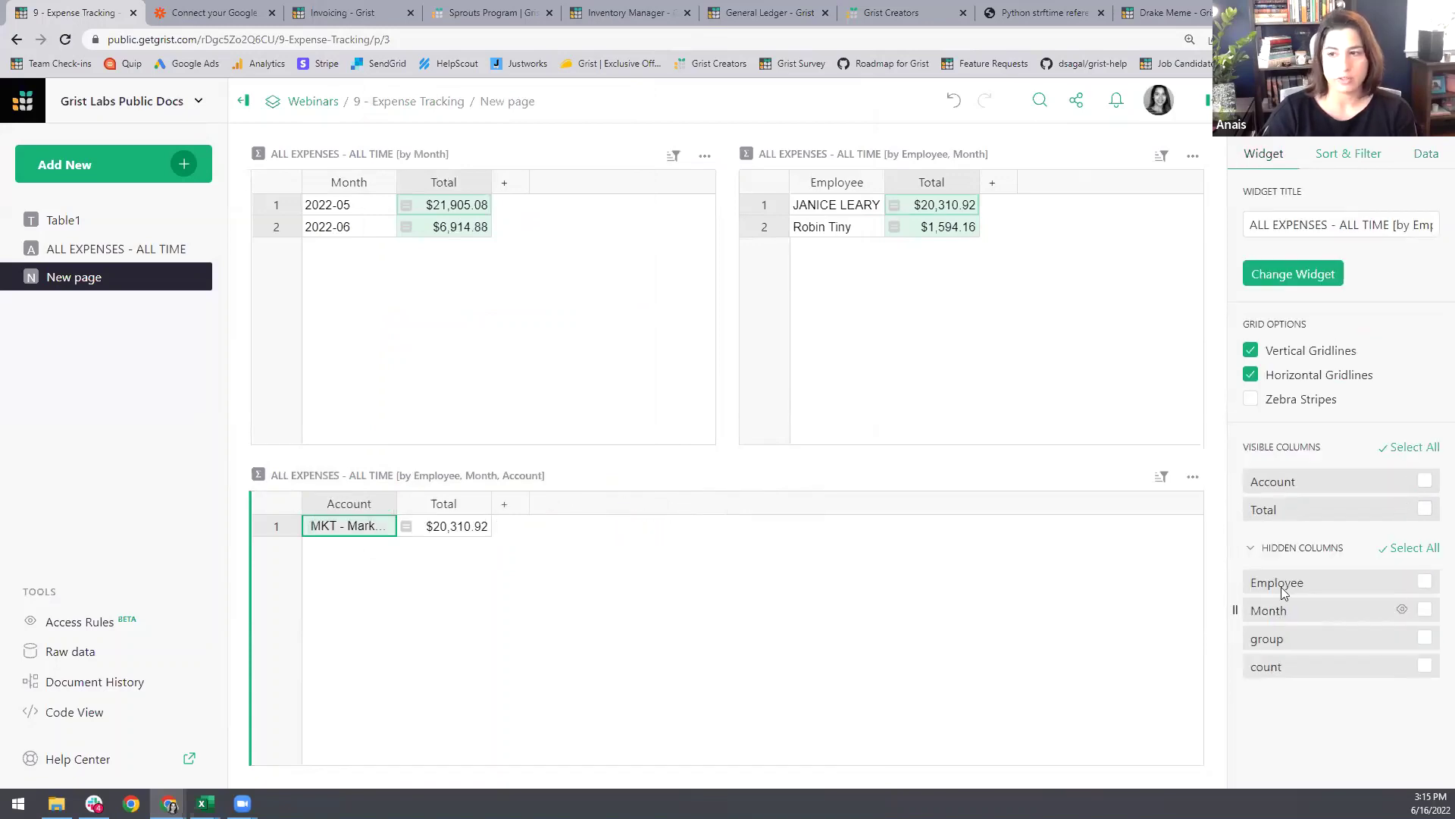
Step: Move the account summary to the right of the other tables and test links with 2022-05 and 2022-06
{"action": "left_click_drag", "start_coordinate": [242, 473], "coordinate": [1134, 288]}
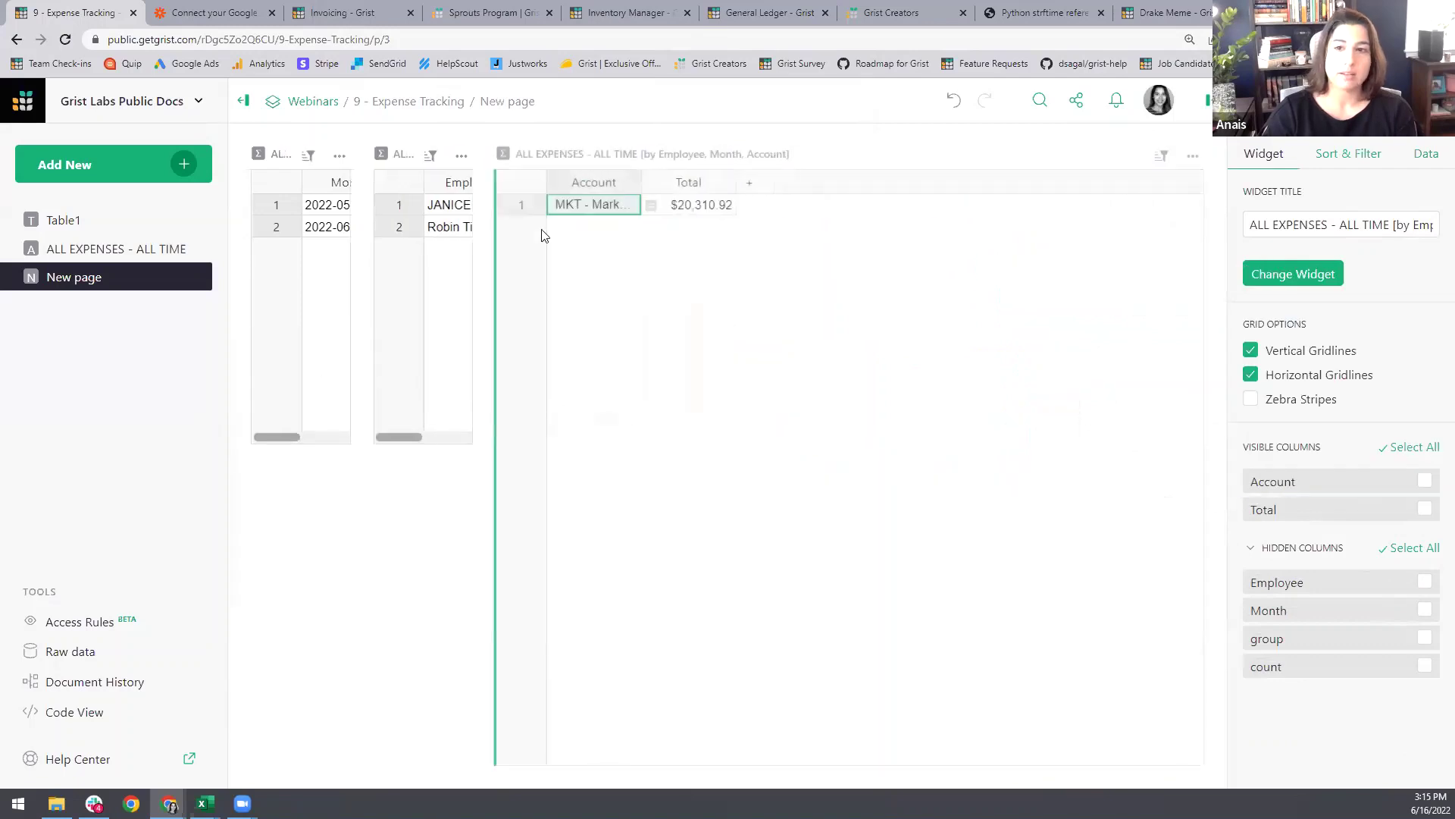
{"action": "left_click", "coordinate": [371, 210]}
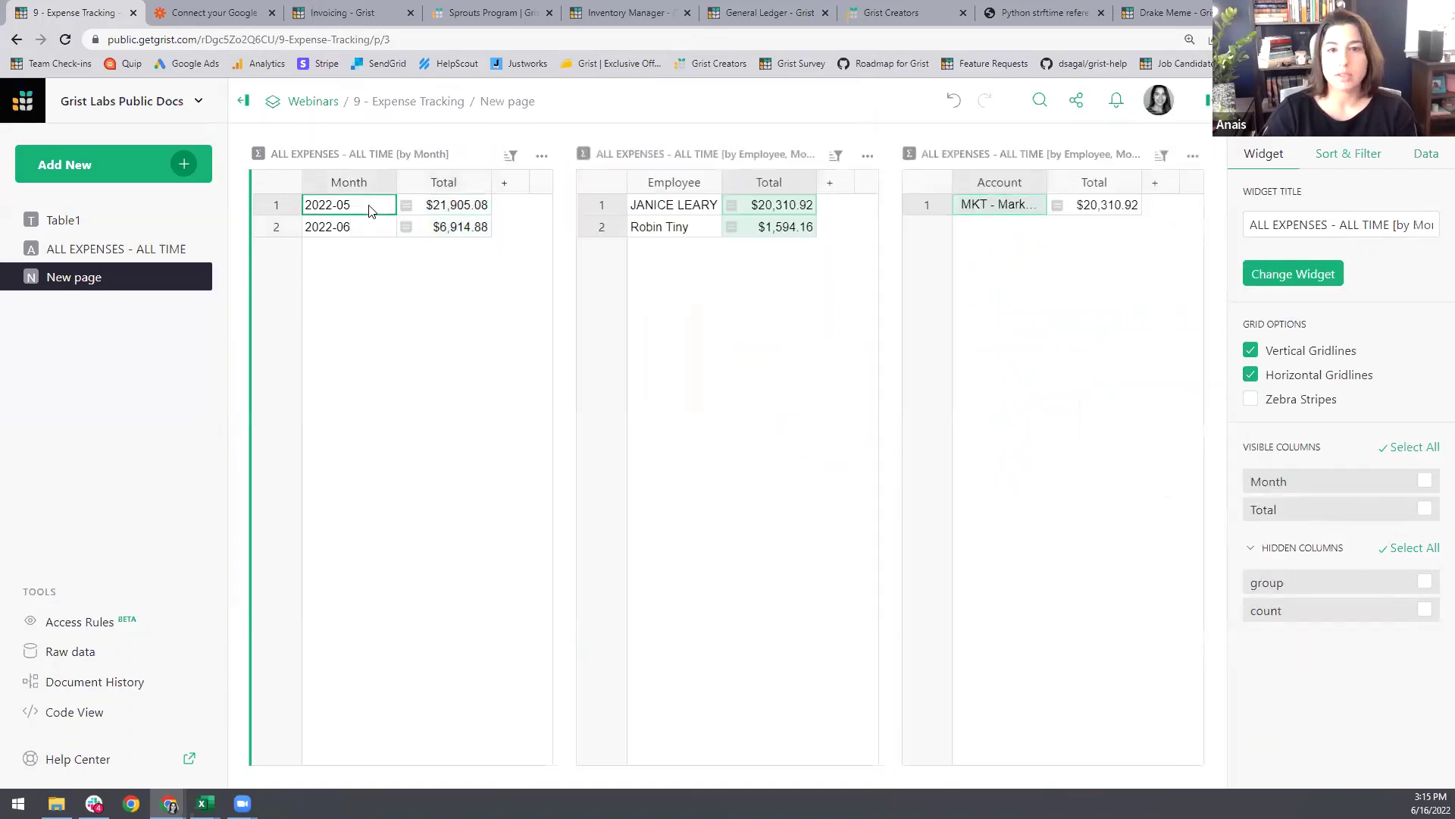
{"action": "left_click", "coordinate": [673, 229]}
{"action": "left_click", "coordinate": [690, 212]}
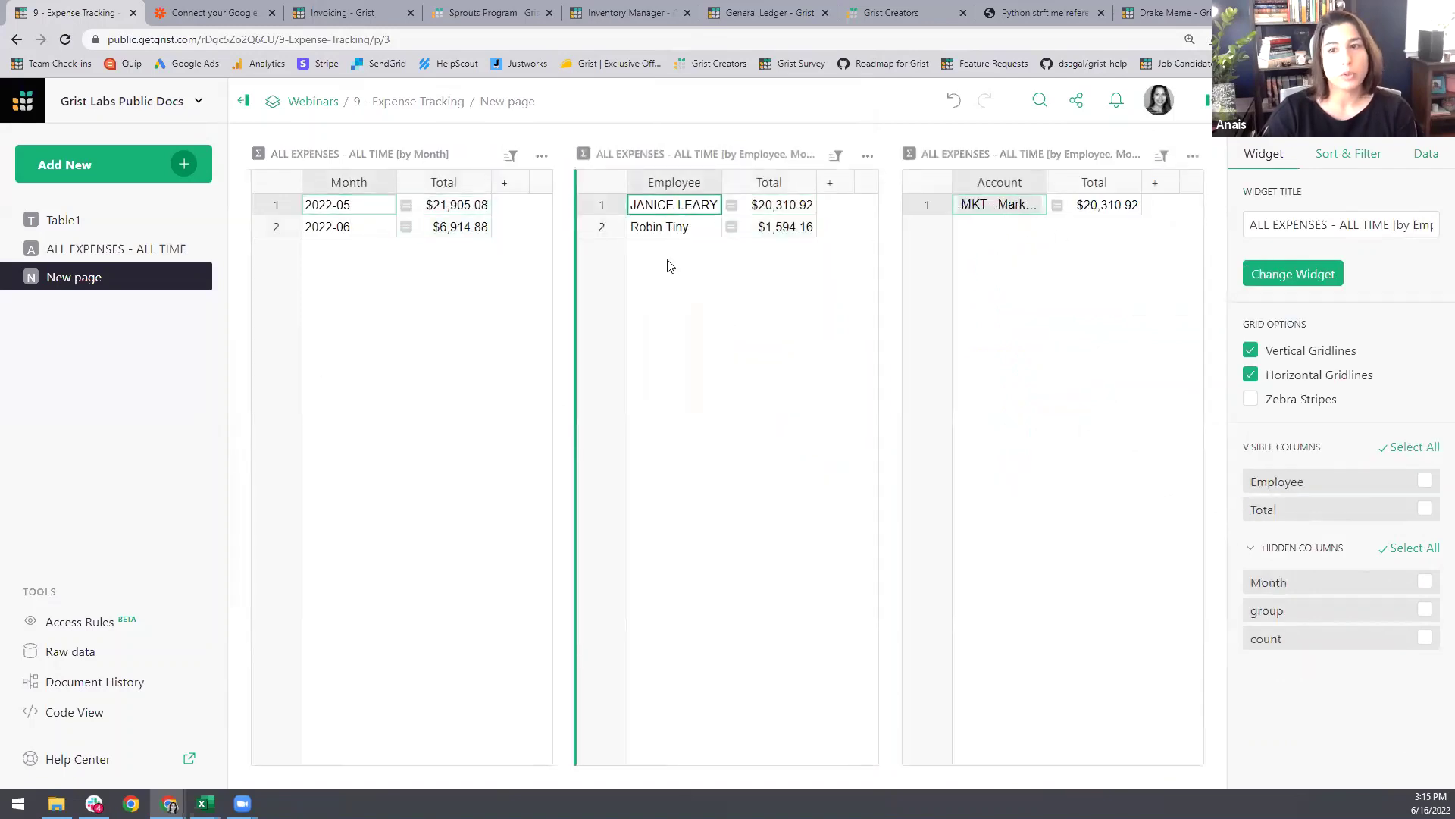
{"action": "right_click", "coordinate": [292, 227]}
{"action": "left_click", "coordinate": [359, 232]}
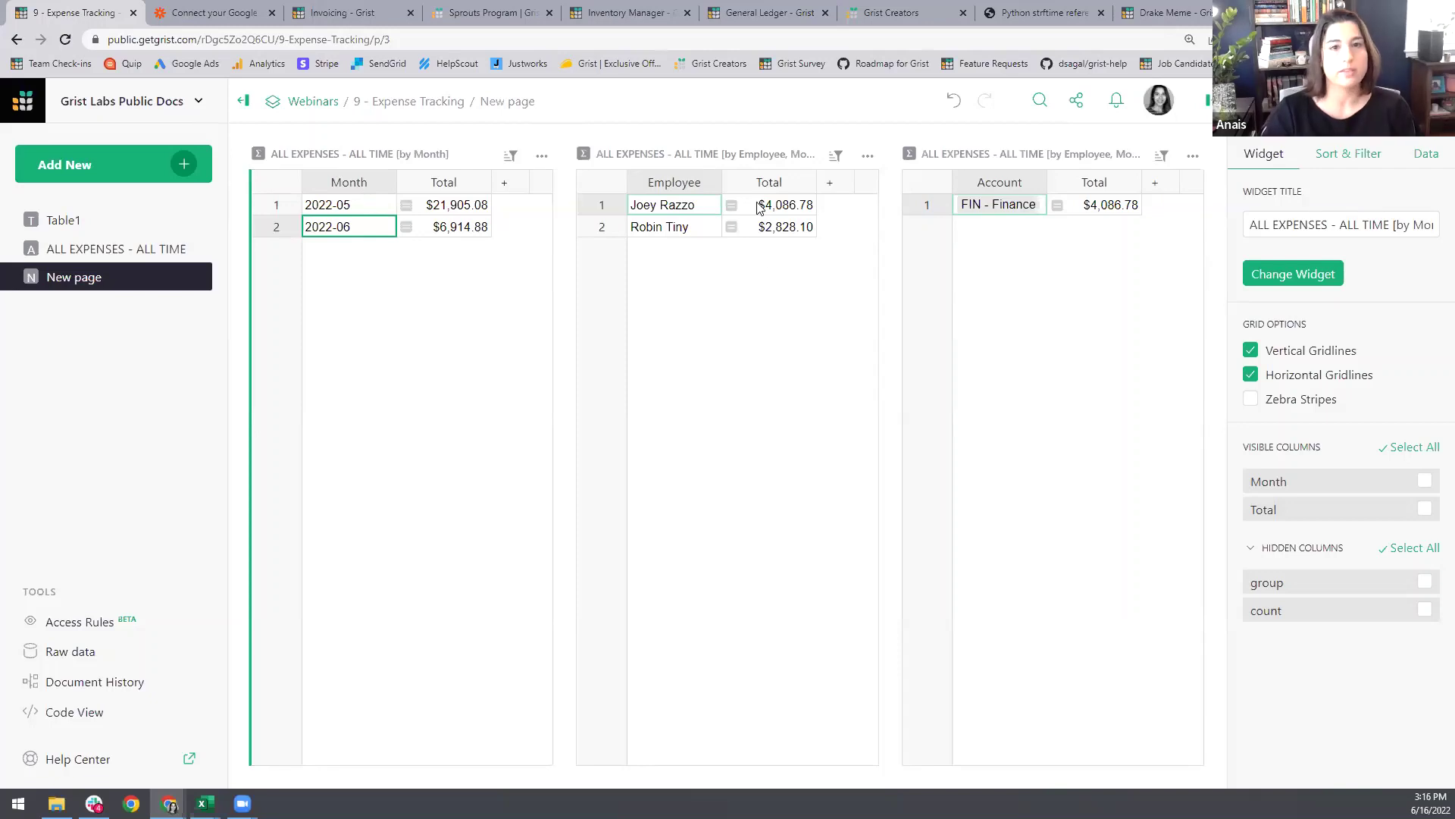
Step: Add an ALL EXPENSES summary table grouped by Month and Account, selected by the by-Month summary
{"action": "left_click", "coordinate": [183, 165]}
{"action": "left_click", "coordinate": [167, 237]}
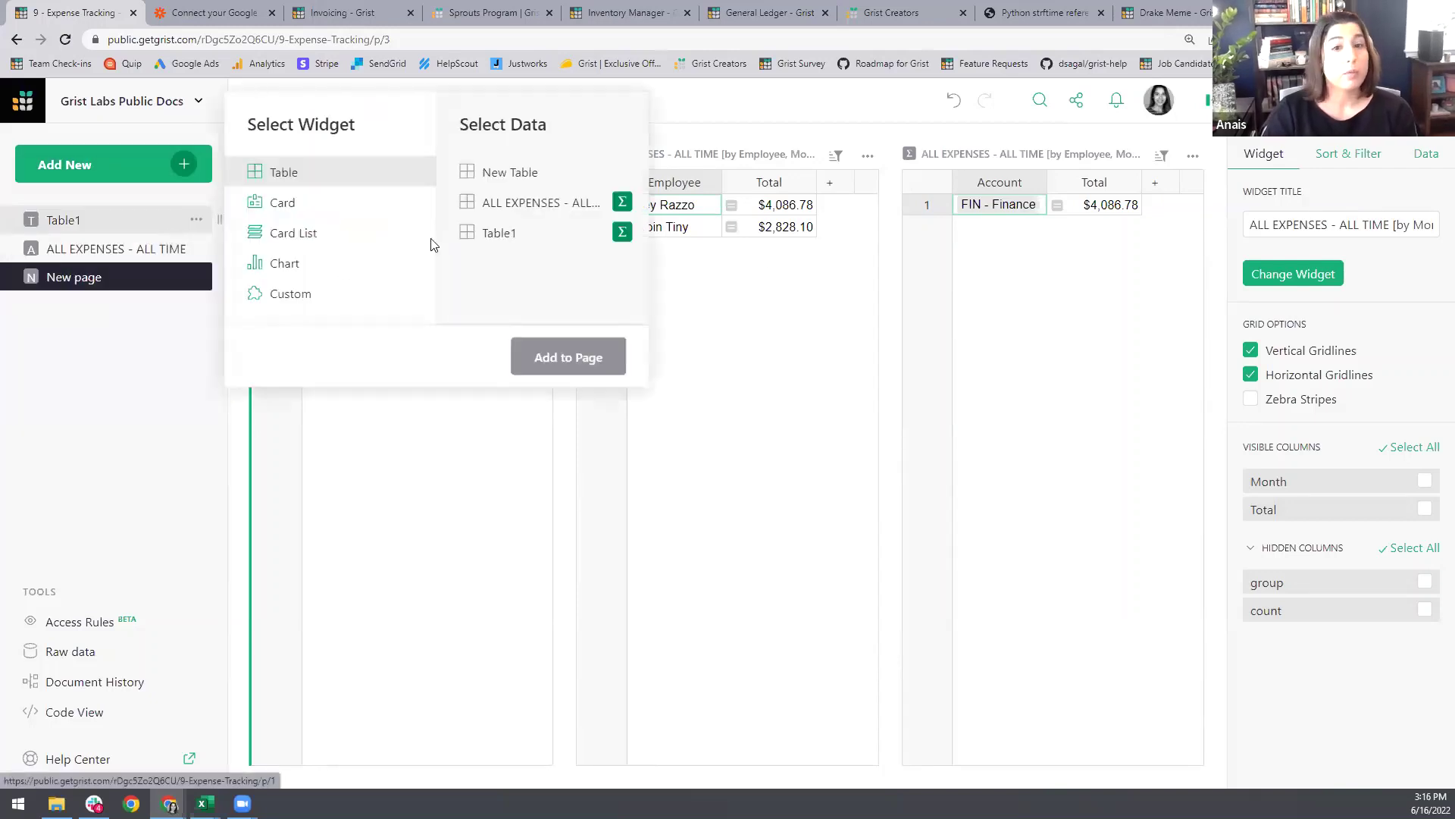
{"action": "left_click", "coordinate": [623, 203]}
{"action": "left_click", "coordinate": [729, 212]}
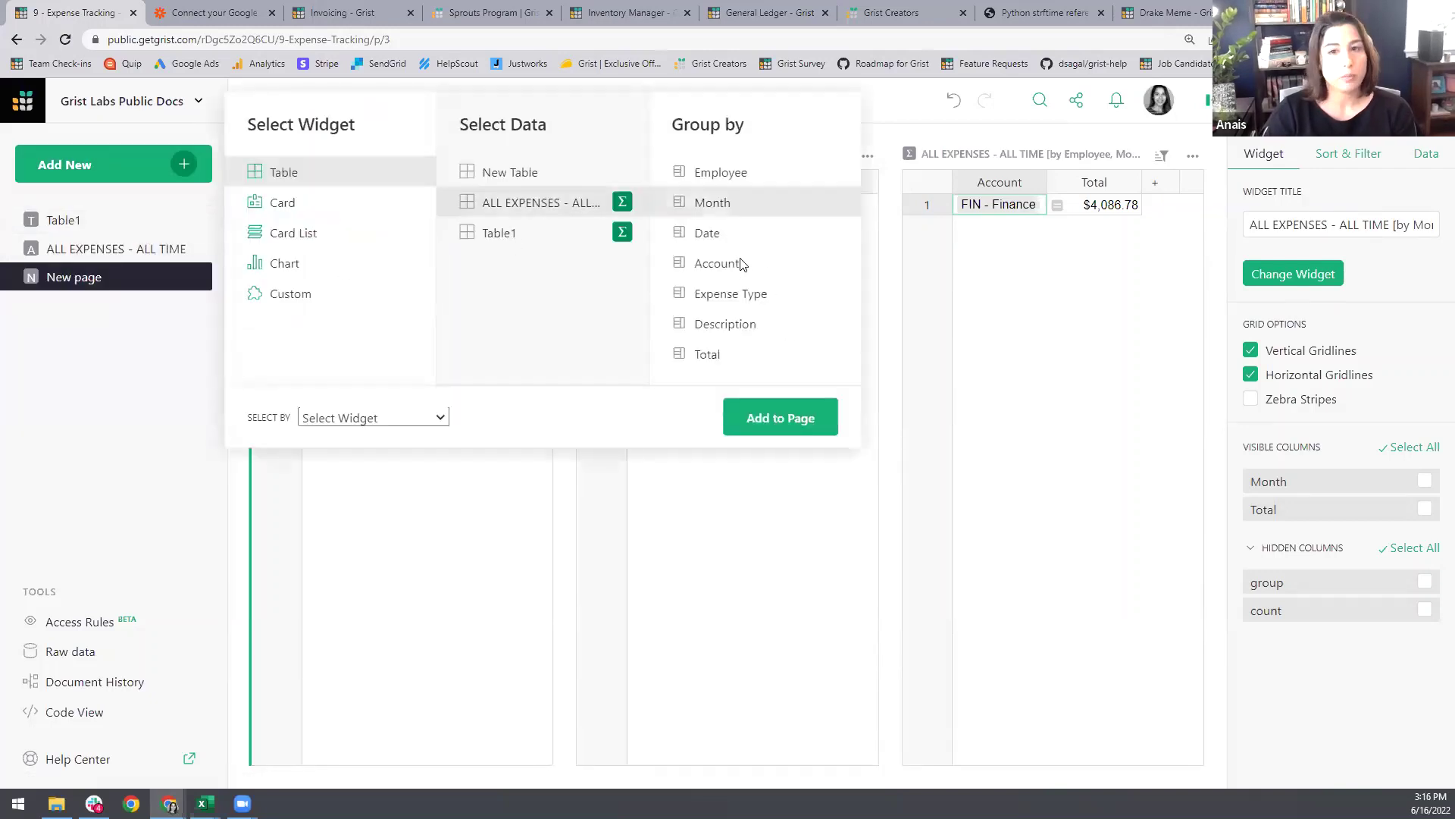
{"action": "left_click", "coordinate": [738, 273]}
{"action": "left_click", "coordinate": [439, 419]}
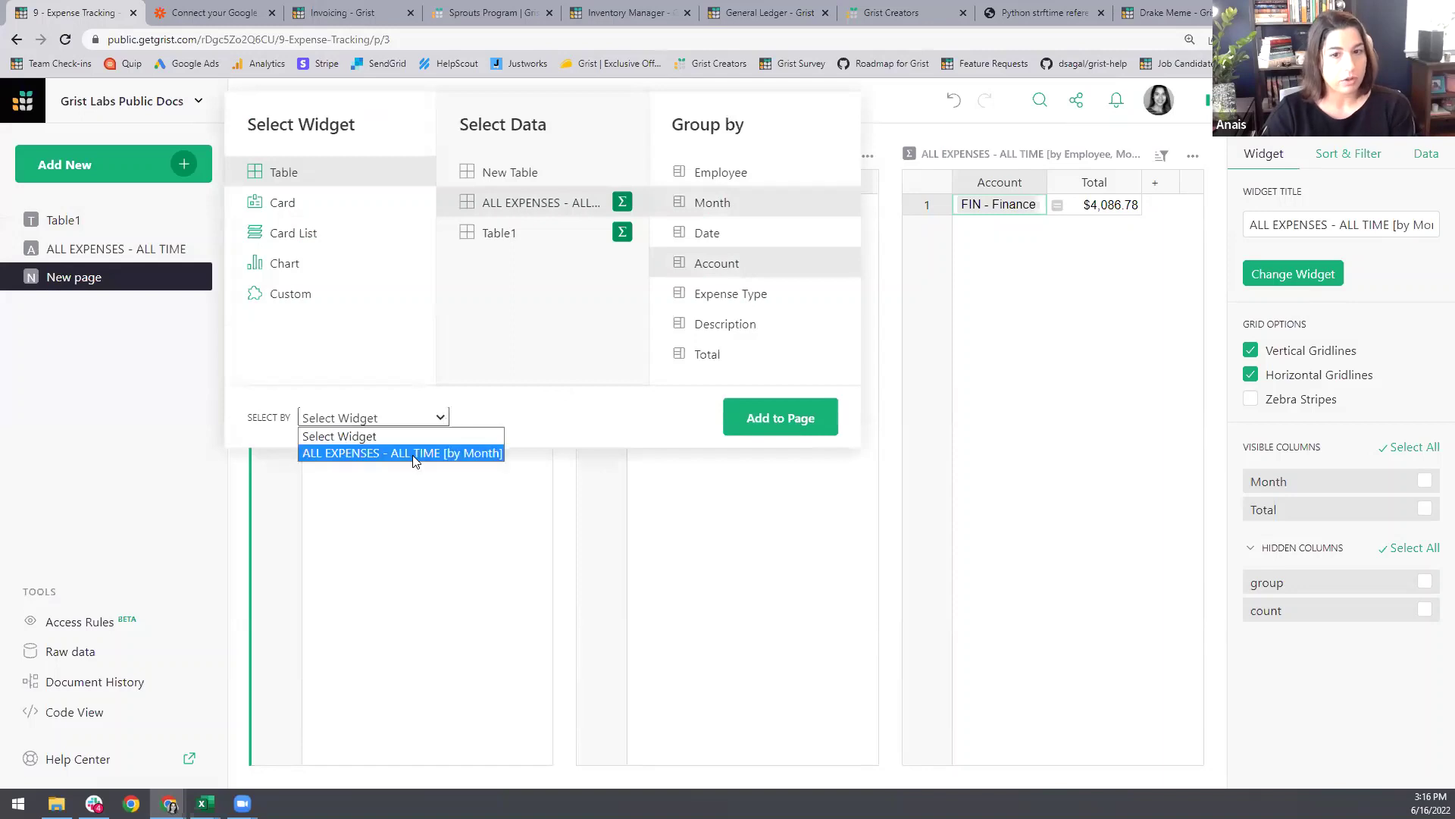
{"action": "left_click", "coordinate": [412, 454]}
{"action": "left_click", "coordinate": [746, 428]}
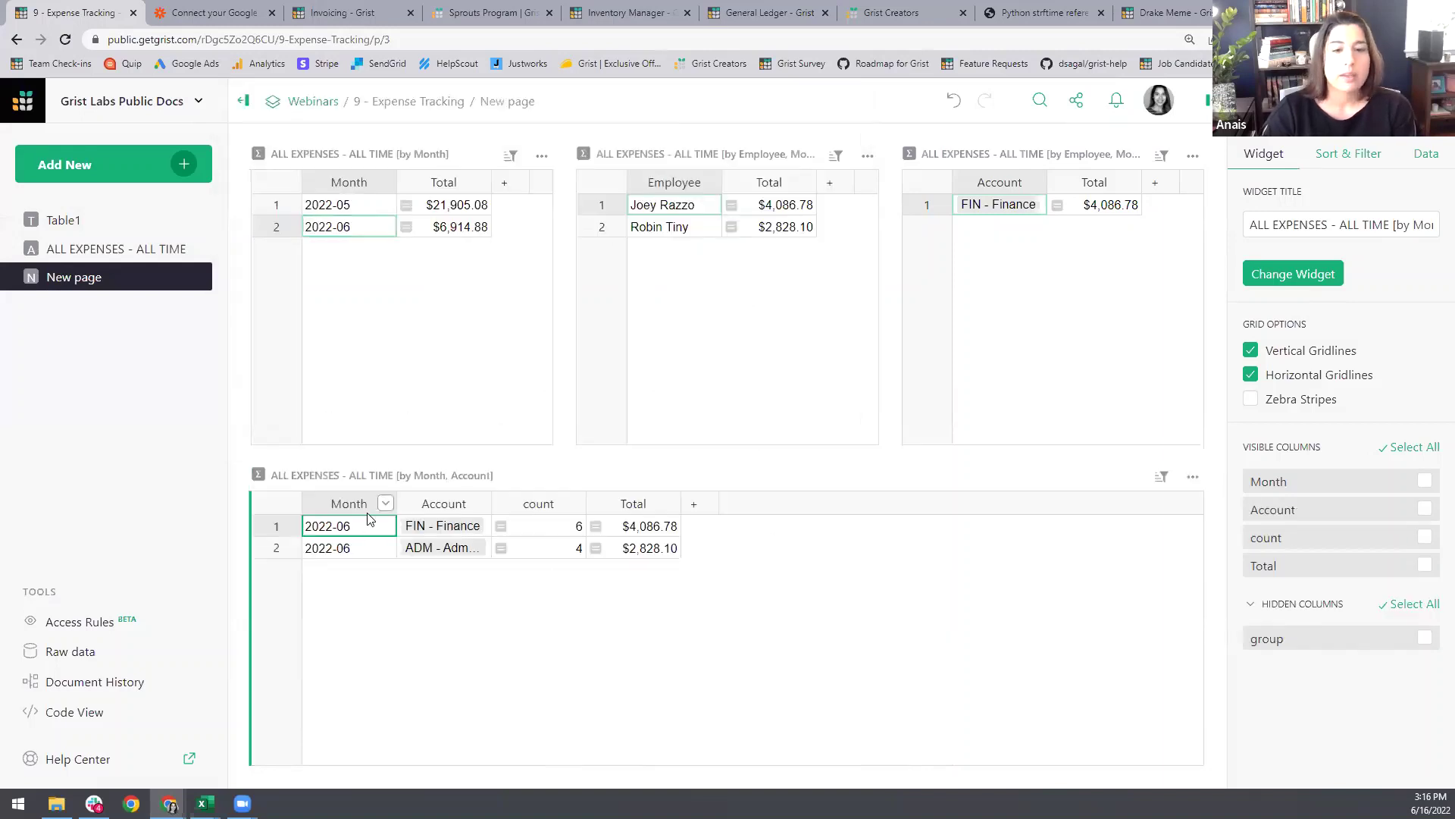
Step: Hide the Month and count columns, then check the linked data for 2022-05 and 2022-06
{"action": "left_click", "coordinate": [387, 503]}
{"action": "left_click", "coordinate": [450, 282]}
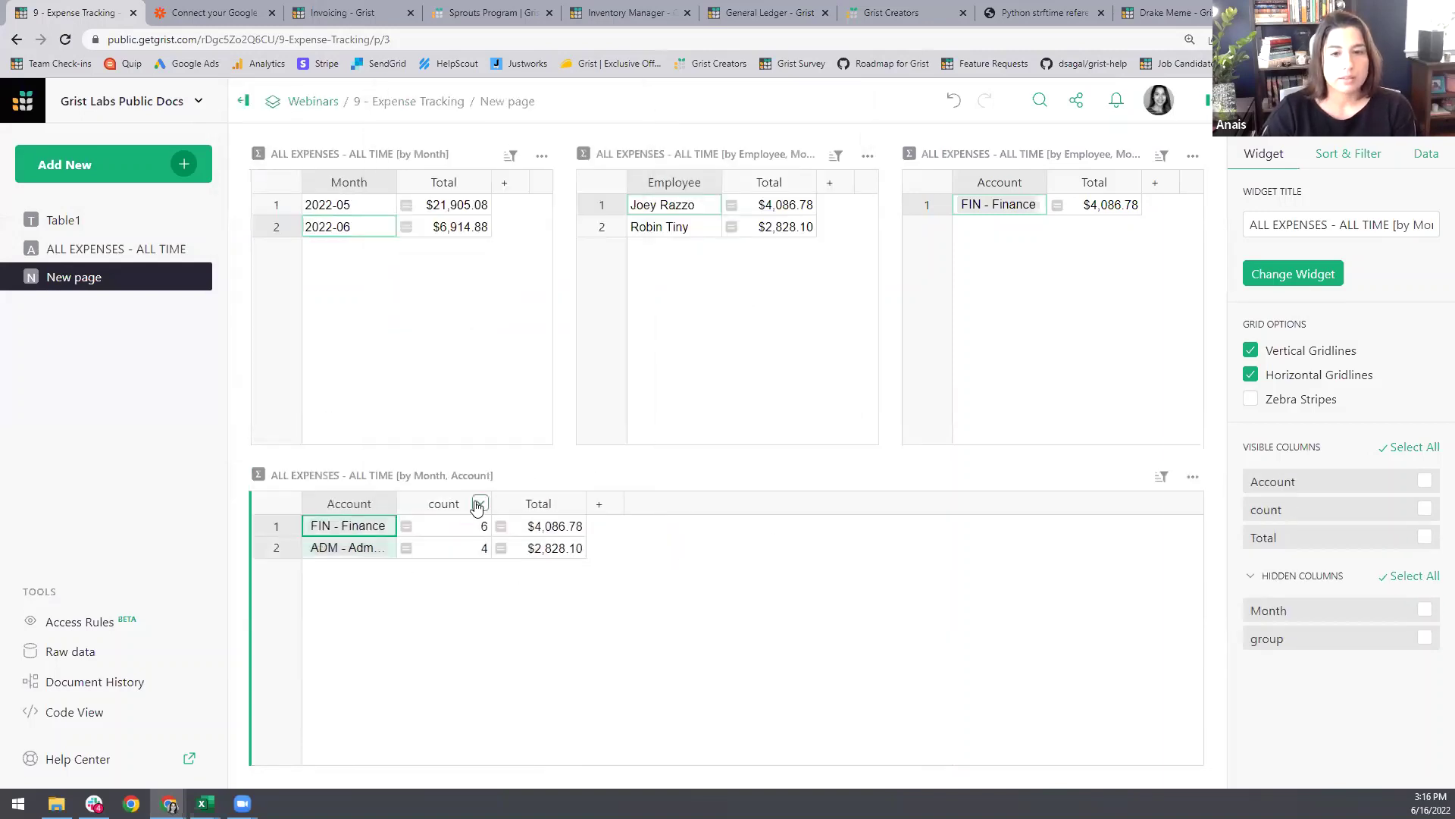
{"action": "left_click", "coordinate": [480, 503]}
{"action": "left_click", "coordinate": [516, 286]}
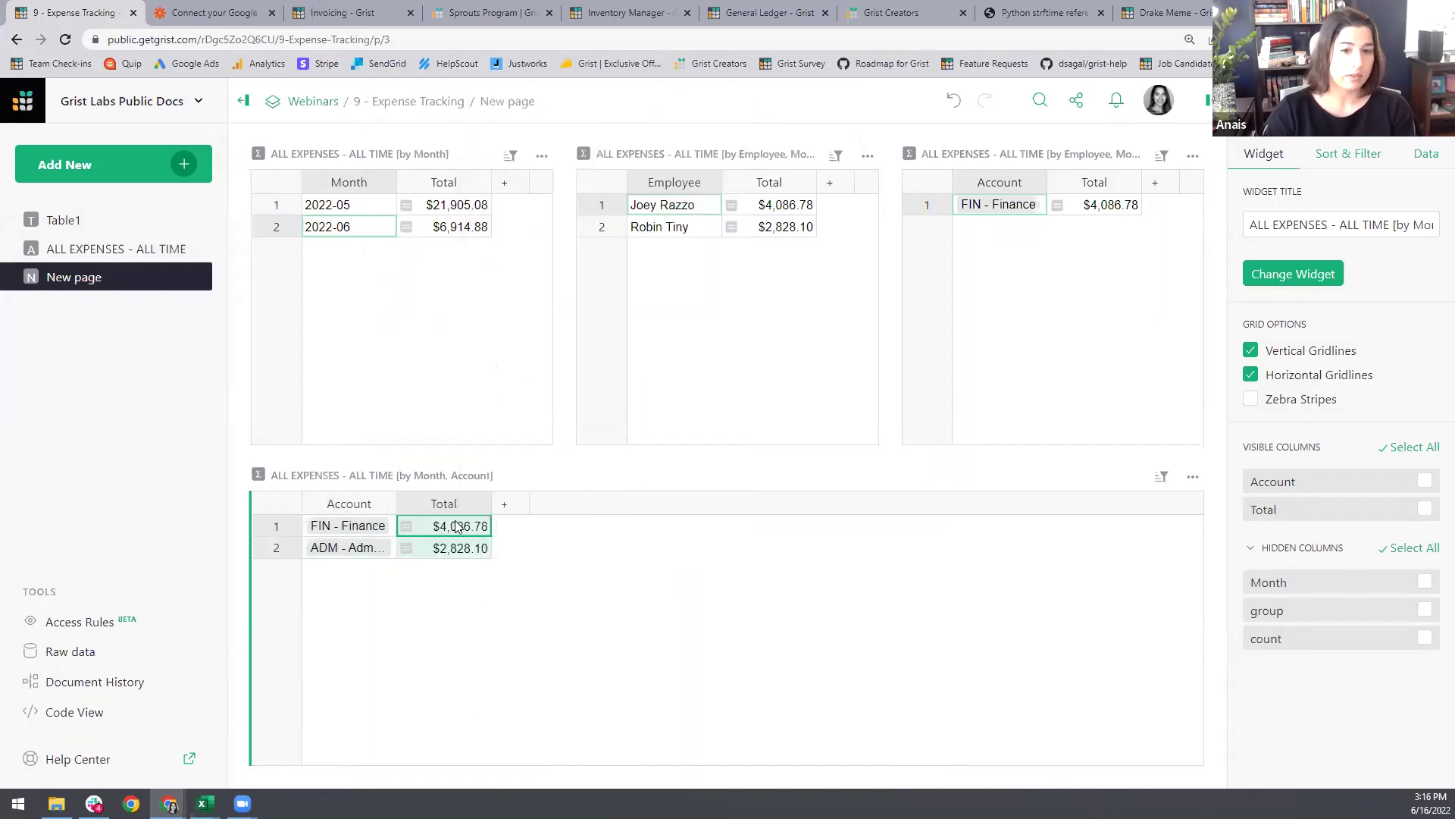
{"action": "left_click", "coordinate": [361, 211]}
{"action": "left_click", "coordinate": [356, 226]}
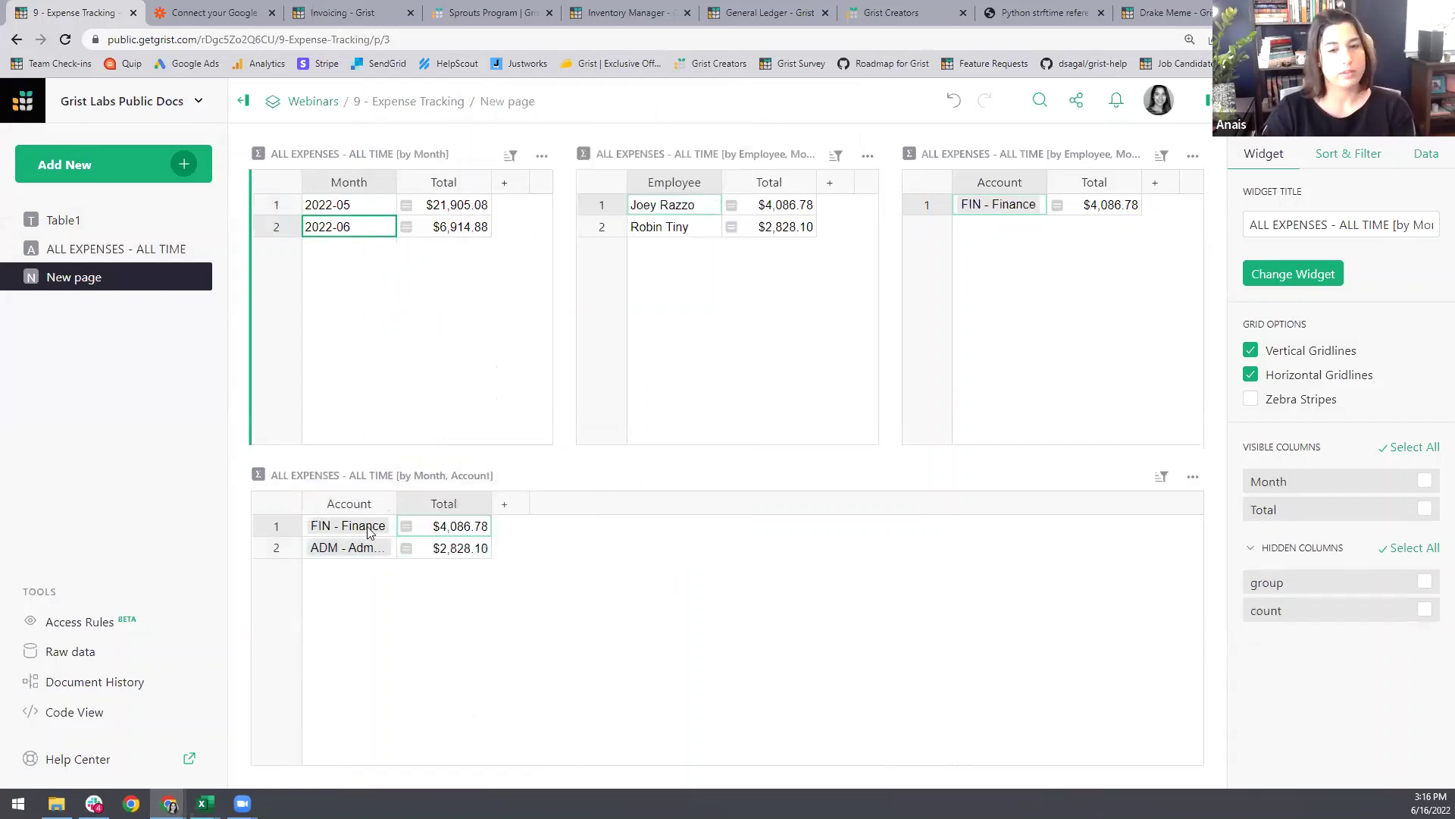
Step: Add an ALL EXPENSES summary by Employee, Month and Account, linked to the Month-Account table
{"action": "left_click", "coordinate": [182, 164]}
{"action": "left_click", "coordinate": [121, 238]}
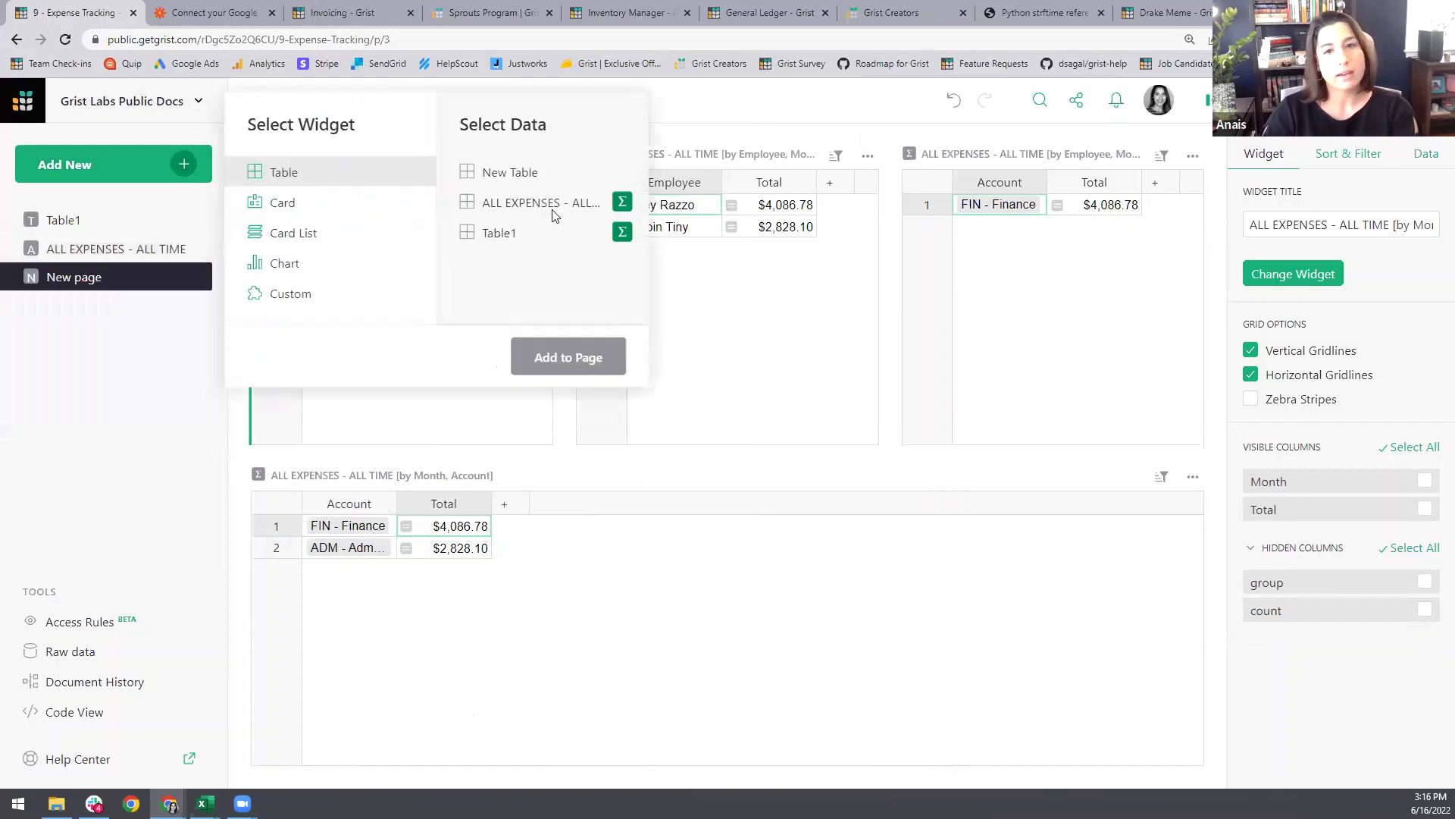
{"action": "left_click", "coordinate": [621, 202]}
{"action": "left_click", "coordinate": [726, 205]}
{"action": "left_click", "coordinate": [726, 175]}
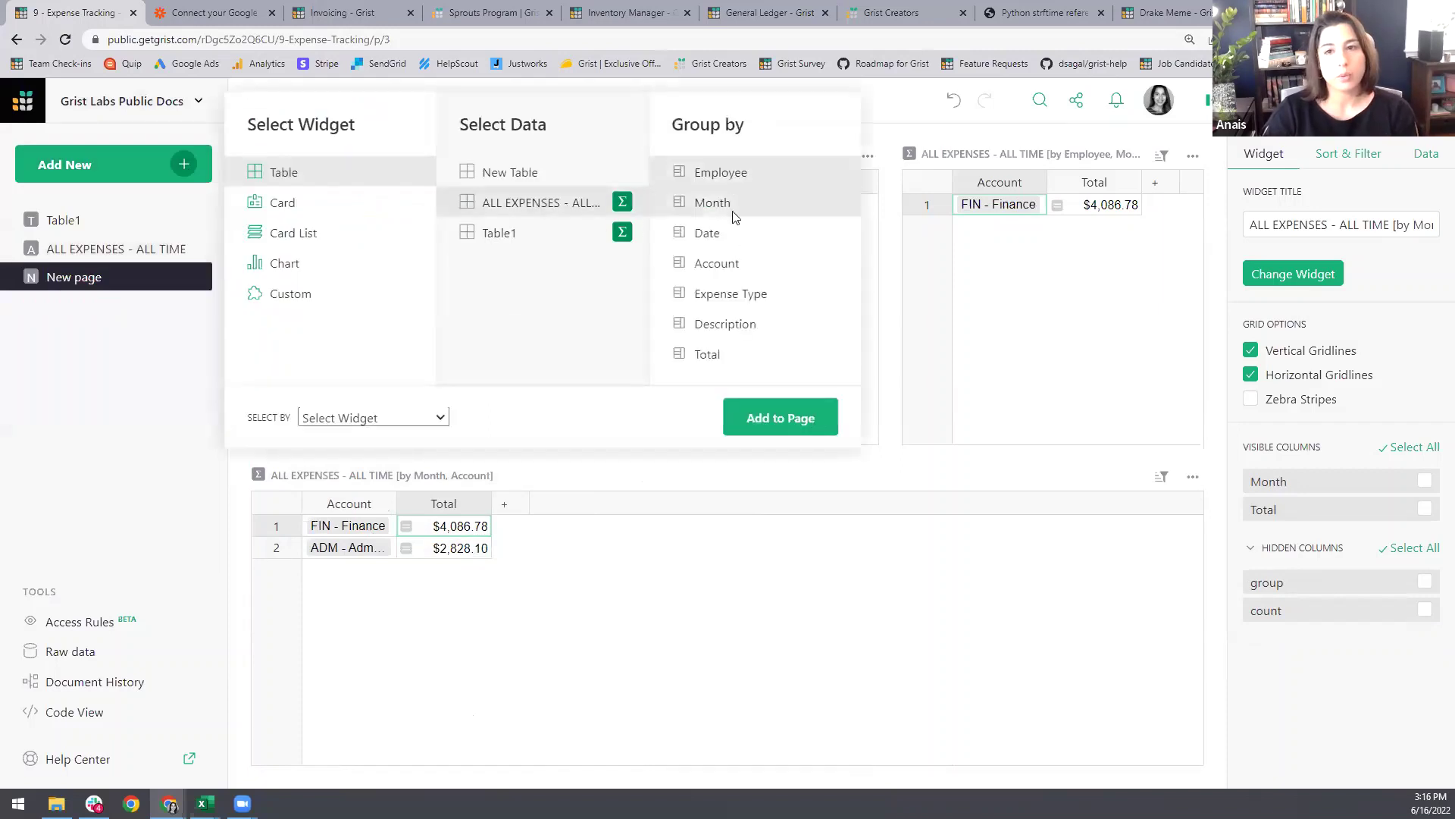
{"action": "left_click", "coordinate": [717, 263]}
{"action": "left_click", "coordinate": [406, 419]}
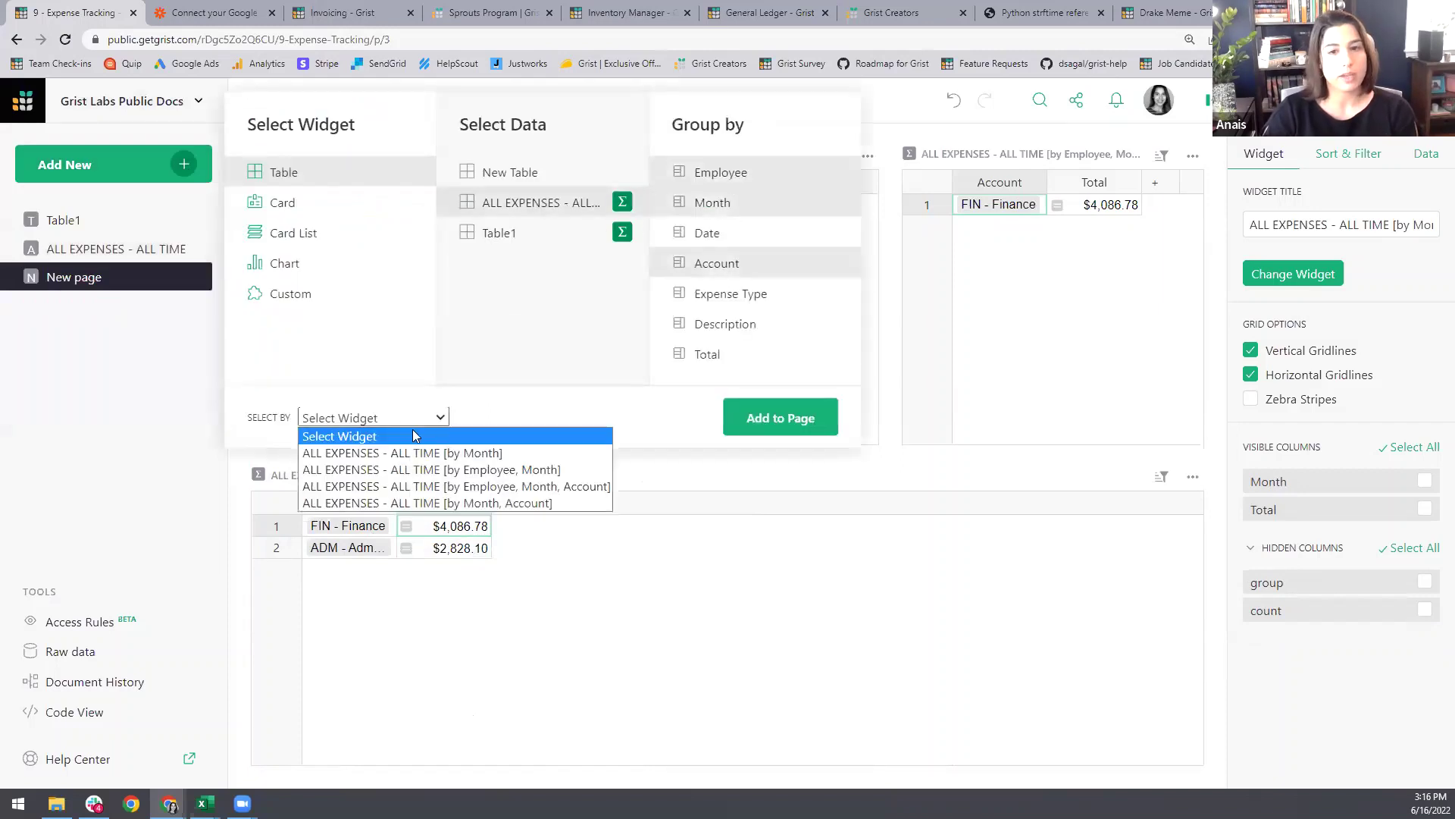
{"action": "left_click", "coordinate": [466, 502]}
{"action": "left_click", "coordinate": [781, 422]}
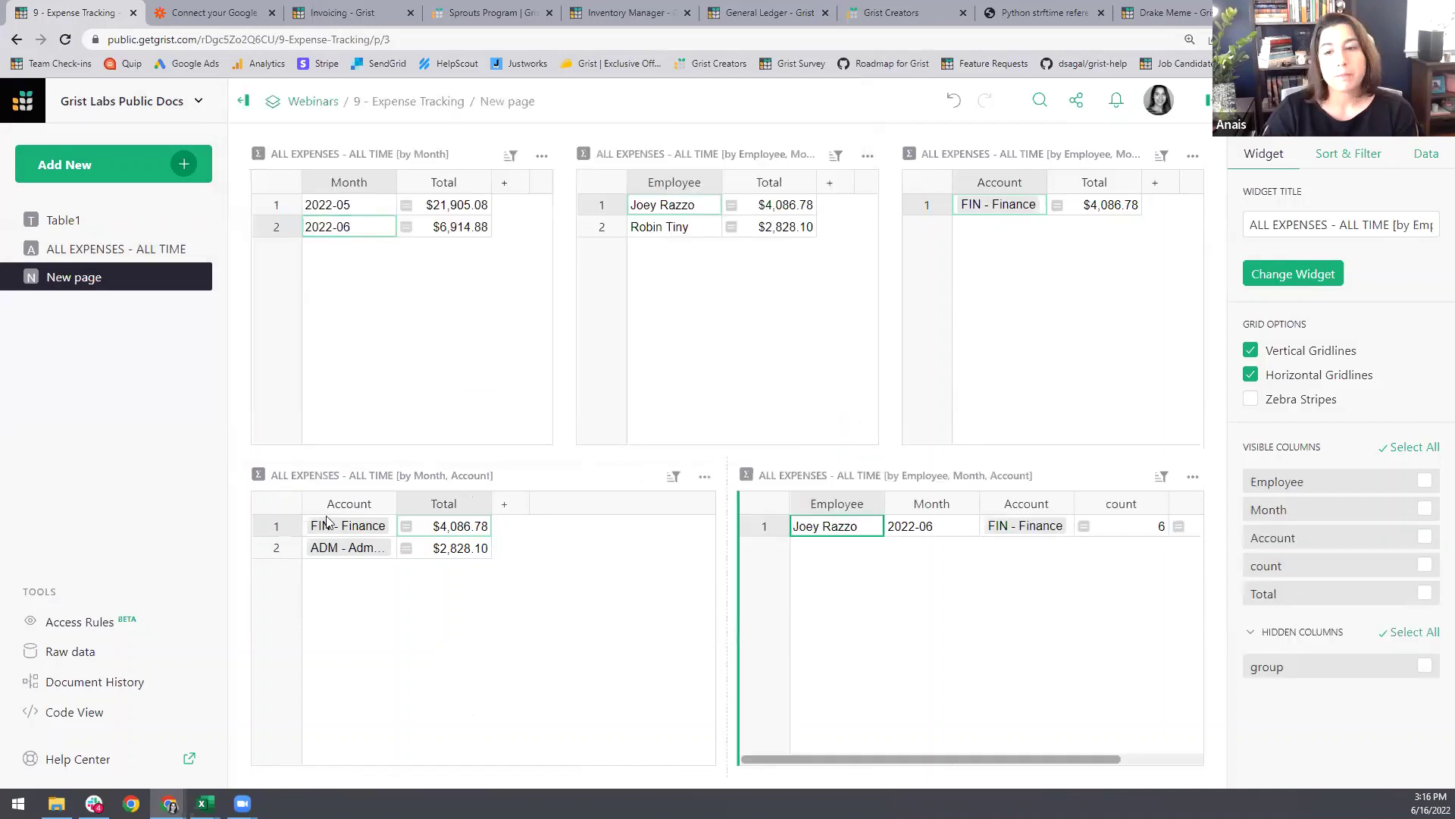
Step: Place the employee summary beside the Month-Account table and hide its Month, Account and count columns
{"action": "left_click_drag", "start_coordinate": [241, 473], "coordinate": [831, 627]}
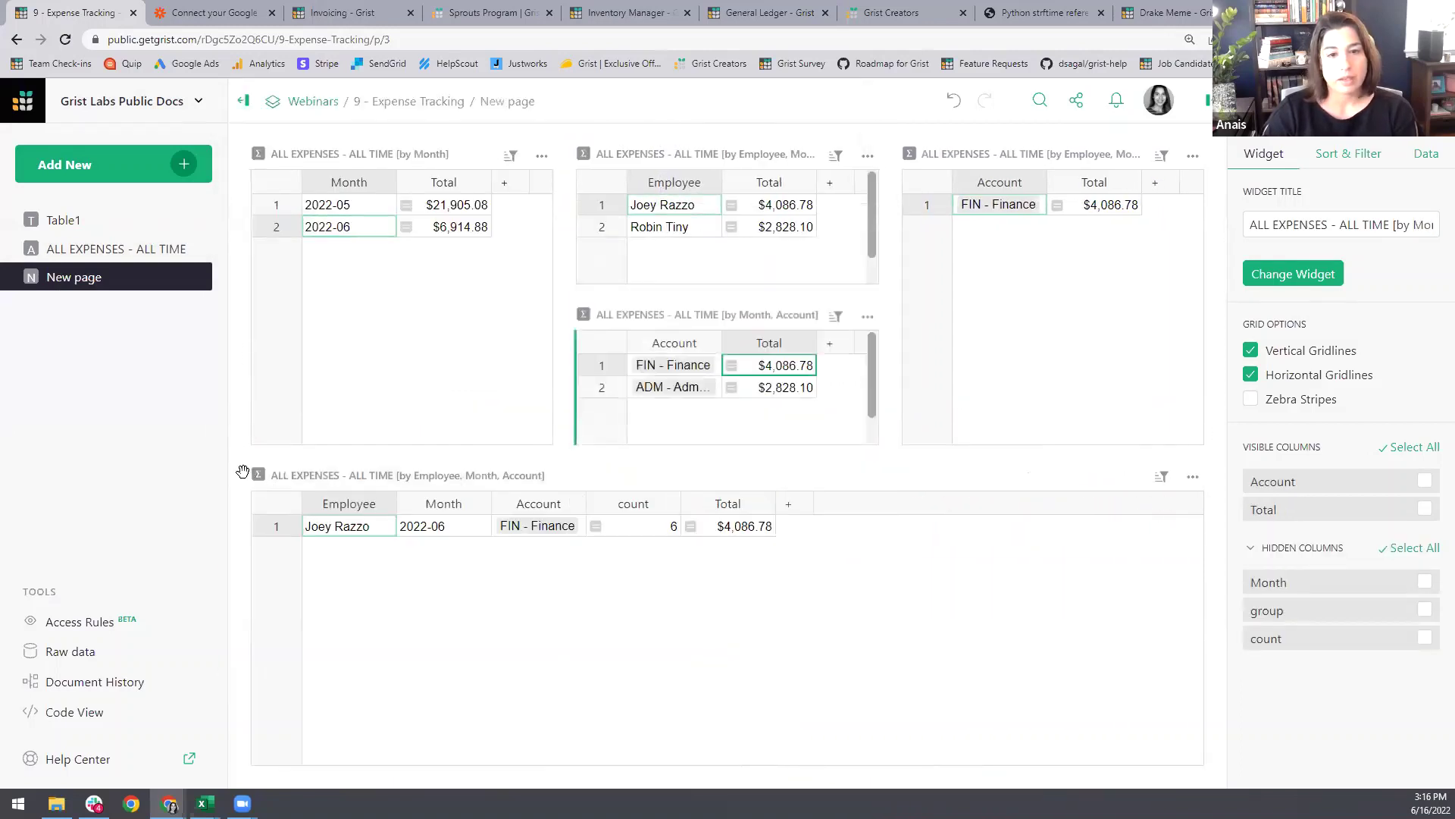
{"action": "left_click_drag", "start_coordinate": [242, 473], "coordinate": [1015, 470]}
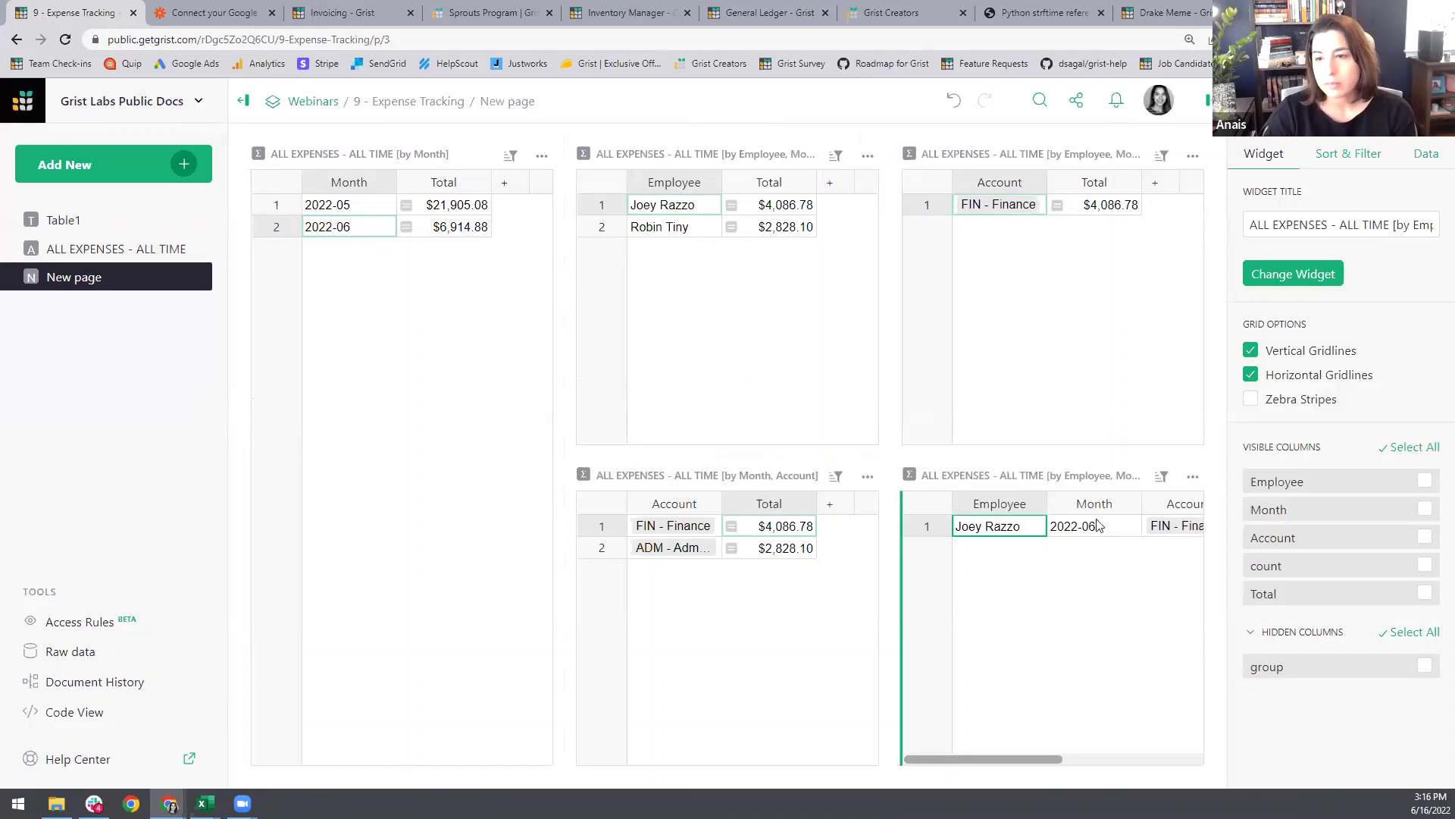
{"action": "left_click", "coordinate": [1131, 503]}
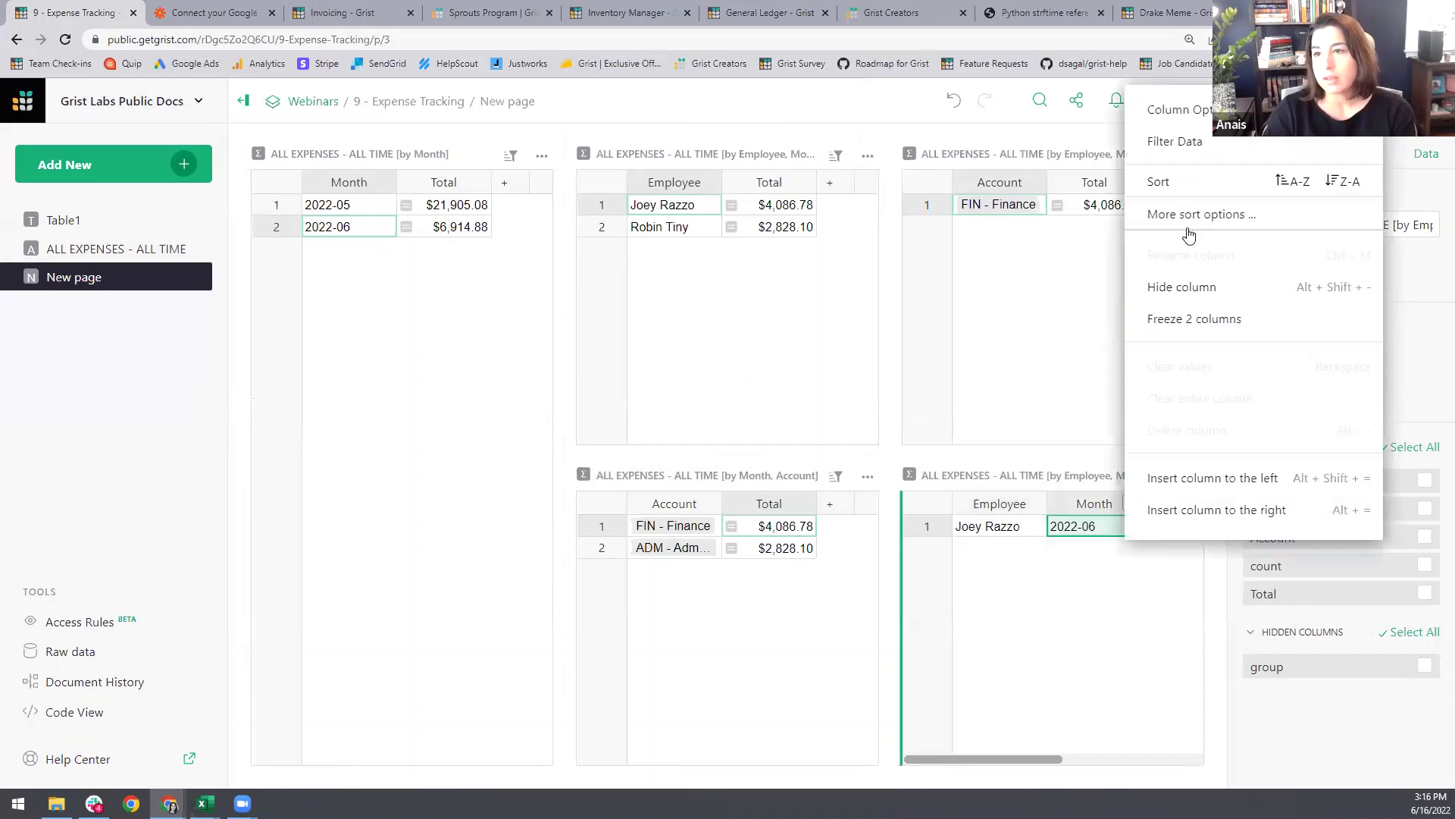
{"action": "key", "text": "Escape"}
{"action": "left_click", "coordinate": [1131, 503]}
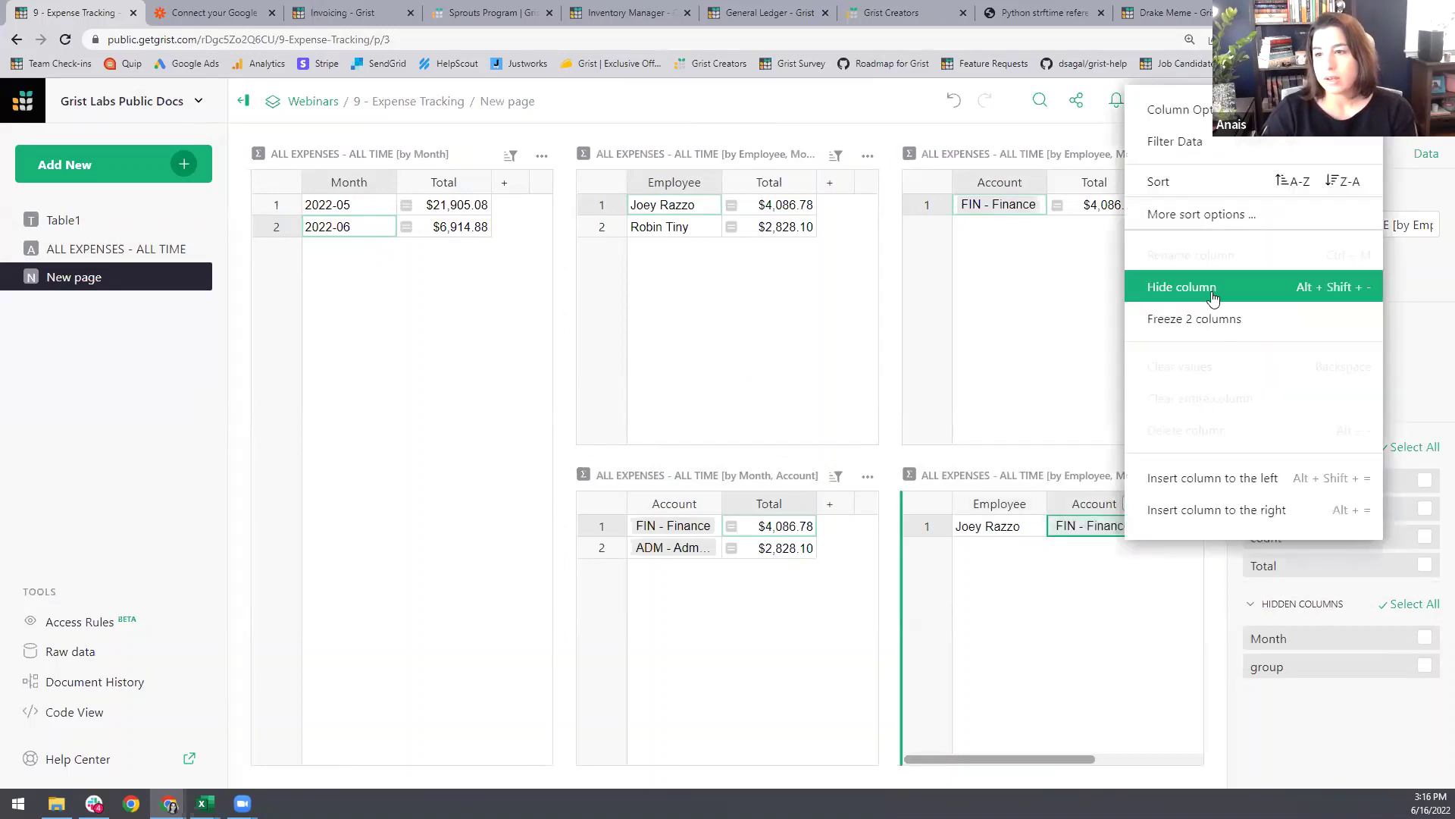
{"action": "left_click", "coordinate": [1159, 285]}
{"action": "left_click", "coordinate": [1129, 504]}
{"action": "left_click", "coordinate": [1167, 283]}
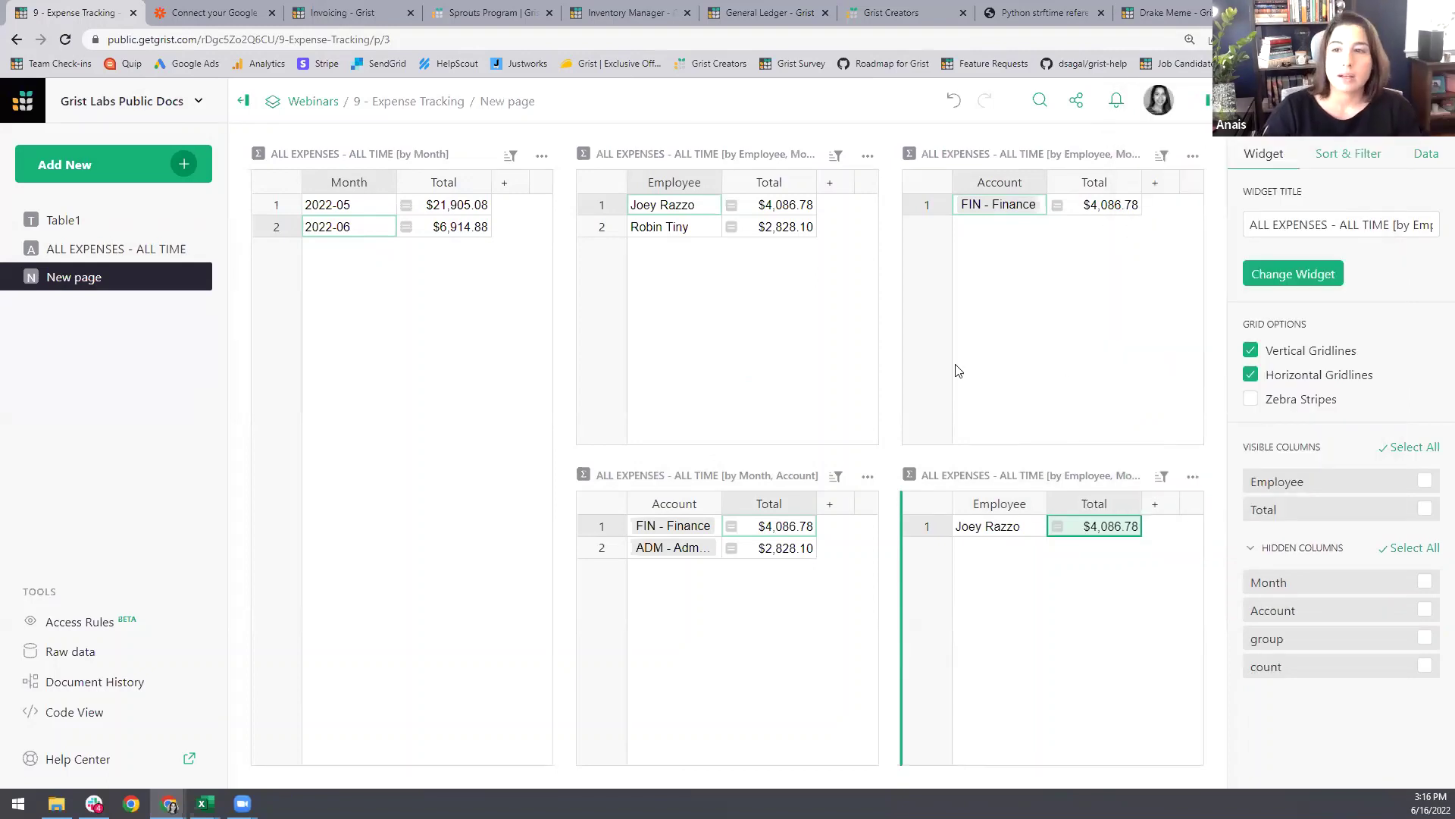
Step: Pick 2022-05, then the ADM and MKT accounts and the second employee, to view May's linked totals
{"action": "left_click", "coordinate": [377, 206]}
{"action": "left_click", "coordinate": [678, 546]}
{"action": "left_click", "coordinate": [677, 528]}
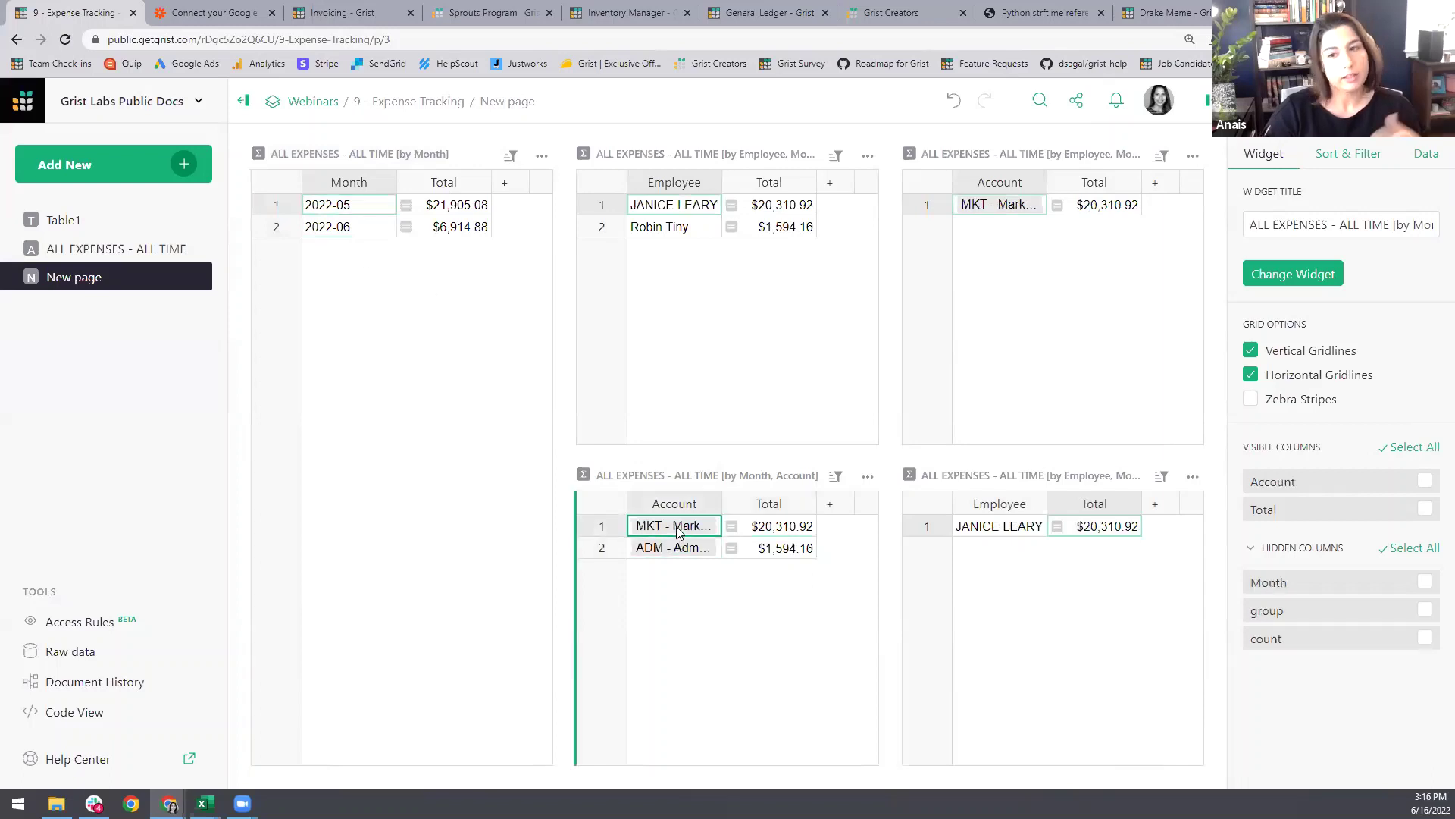
{"action": "left_click", "coordinate": [682, 232]}
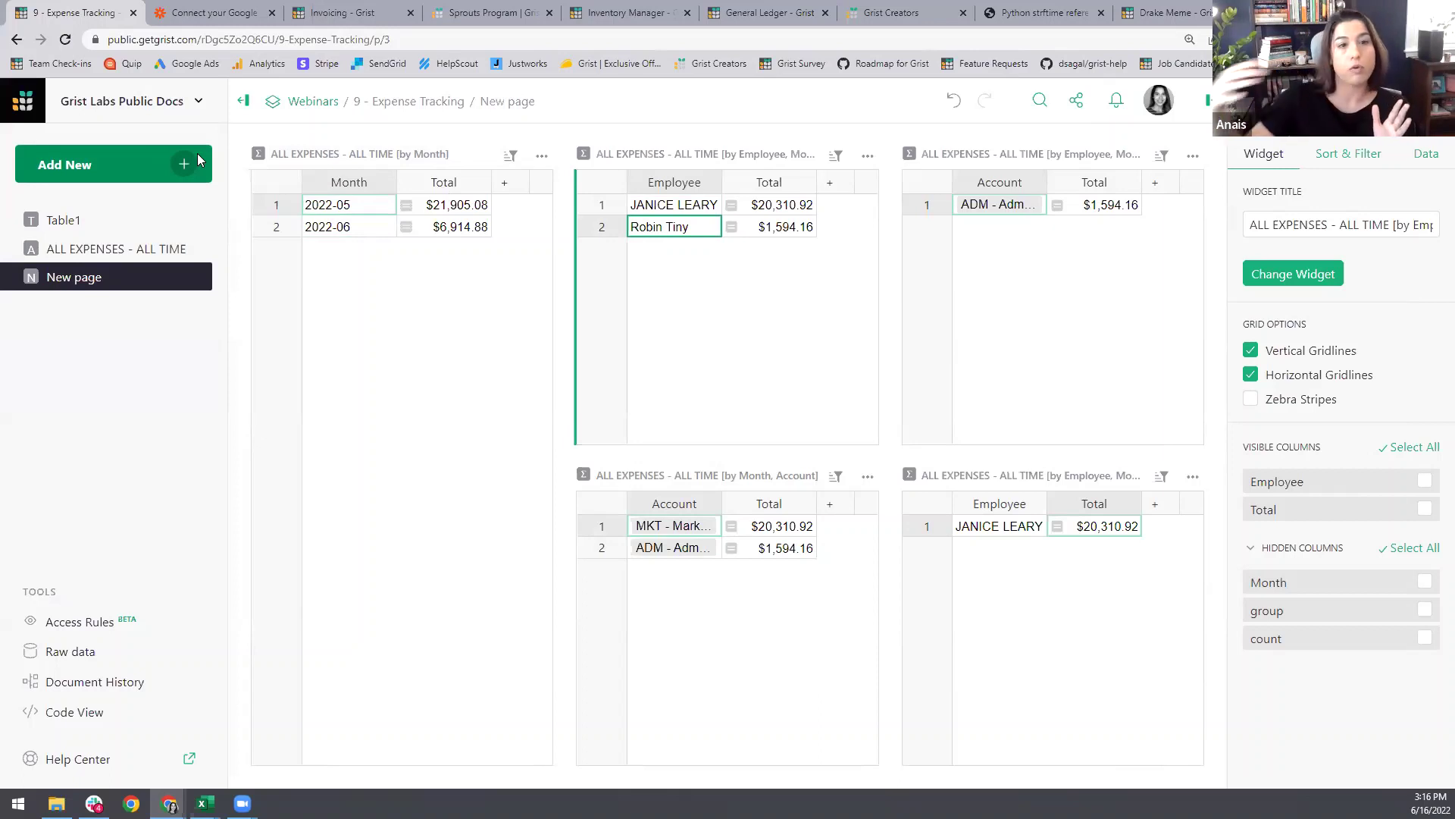
Step: Add a chart of ALL EXPENSES grouped by Month and remove its count series, leaving Total
{"action": "left_click", "coordinate": [180, 176]}
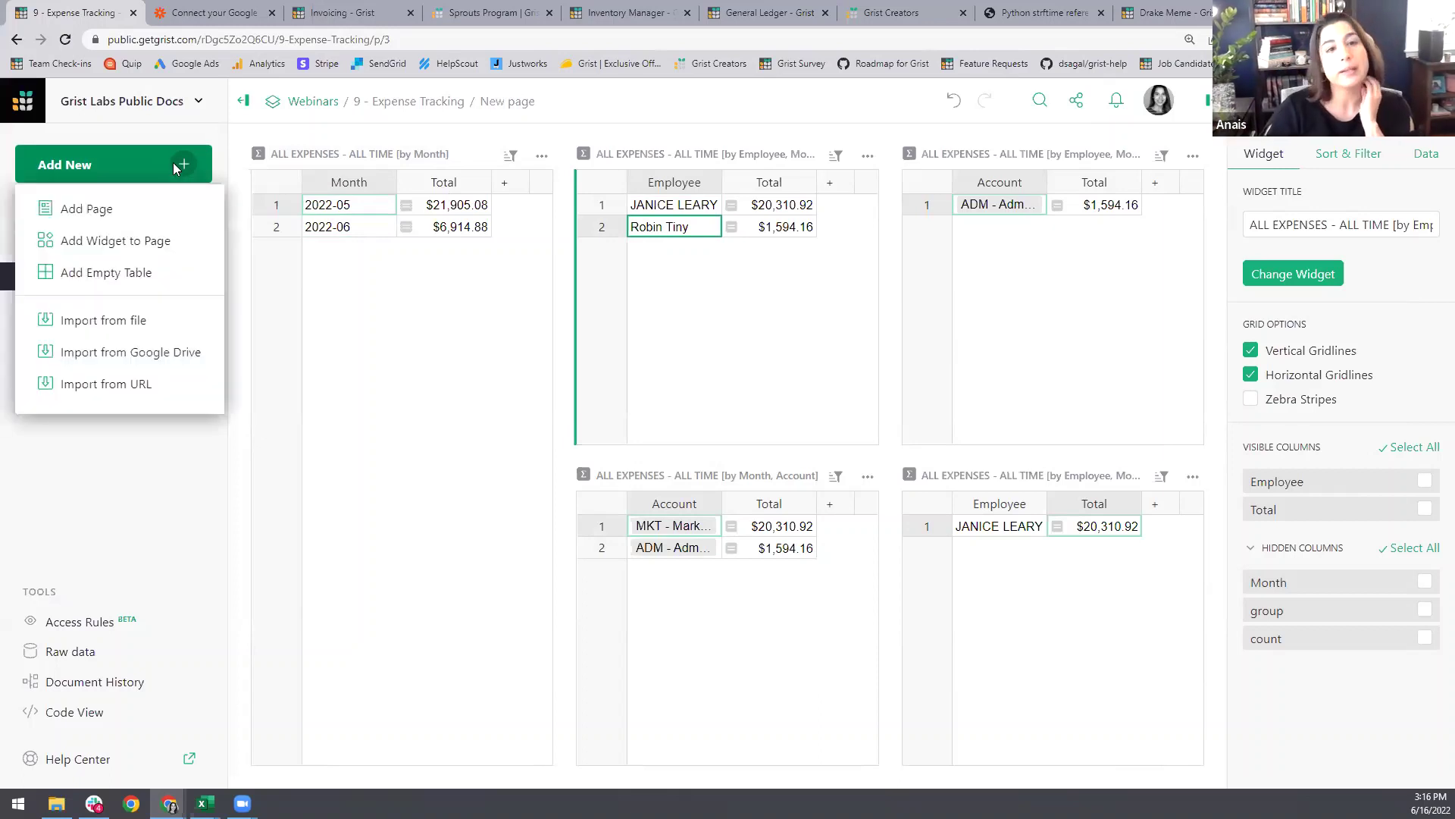
{"action": "left_click", "coordinate": [149, 240]}
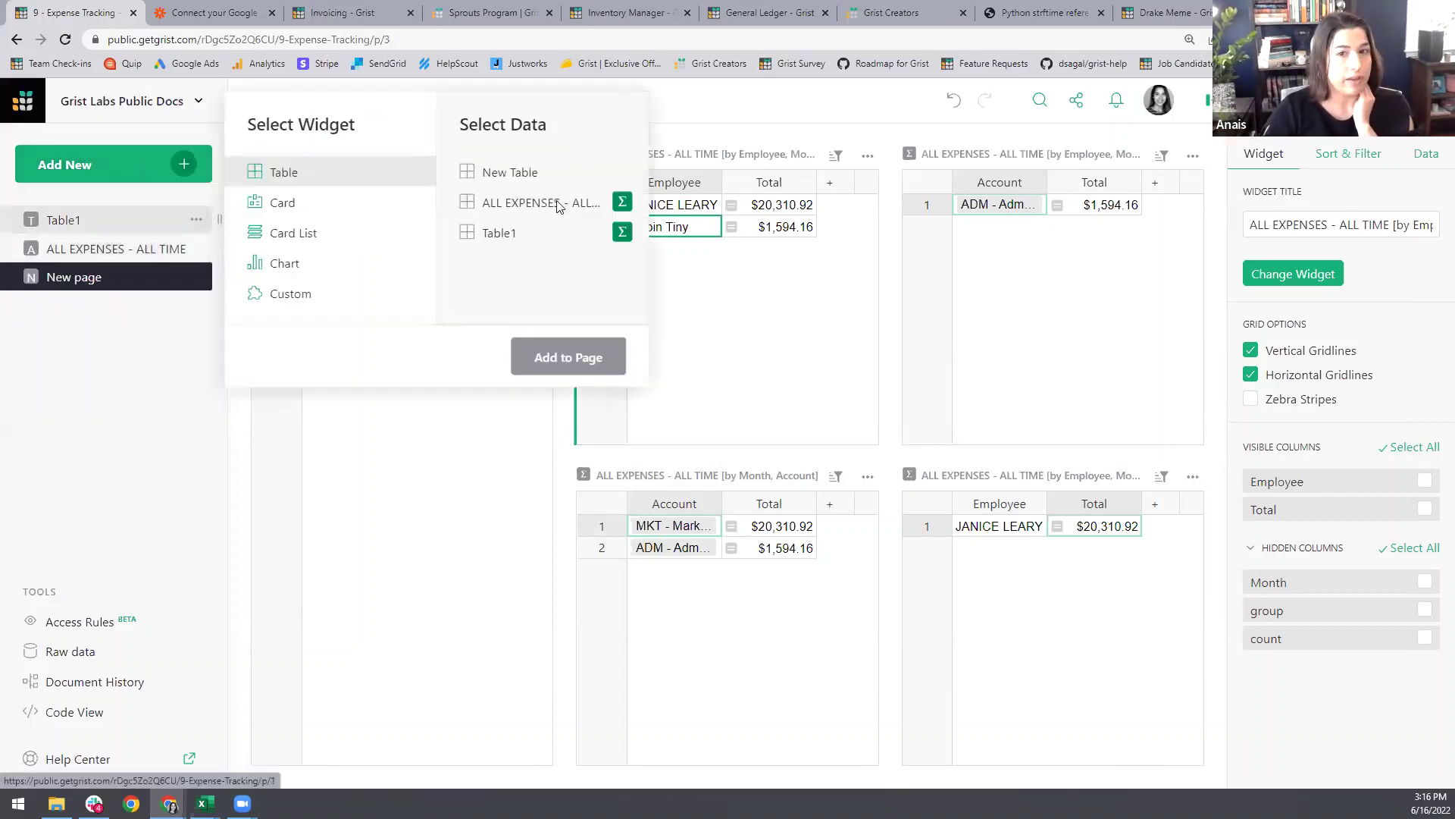
{"action": "left_click", "coordinate": [621, 206]}
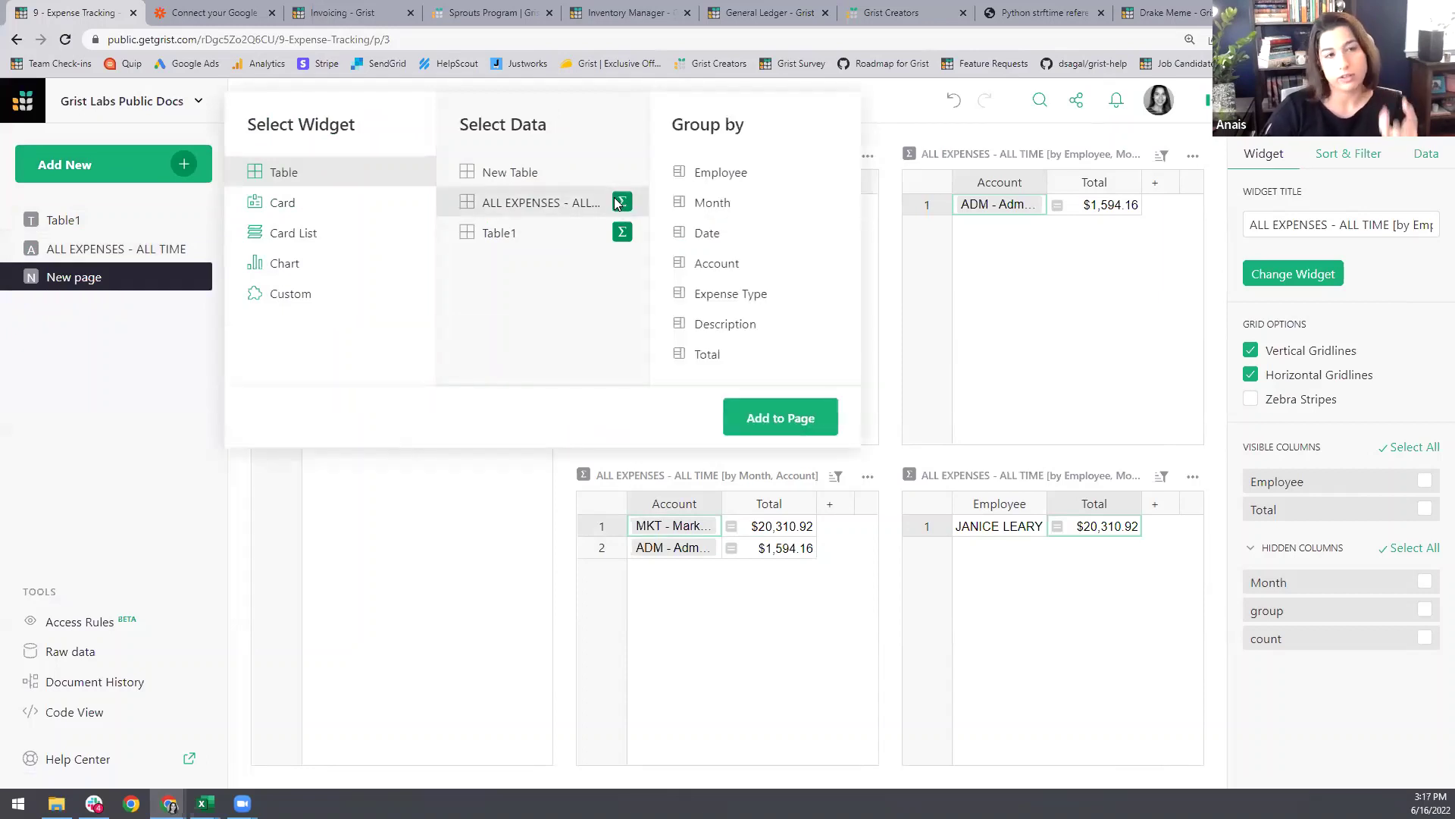
{"action": "left_click", "coordinate": [714, 206]}
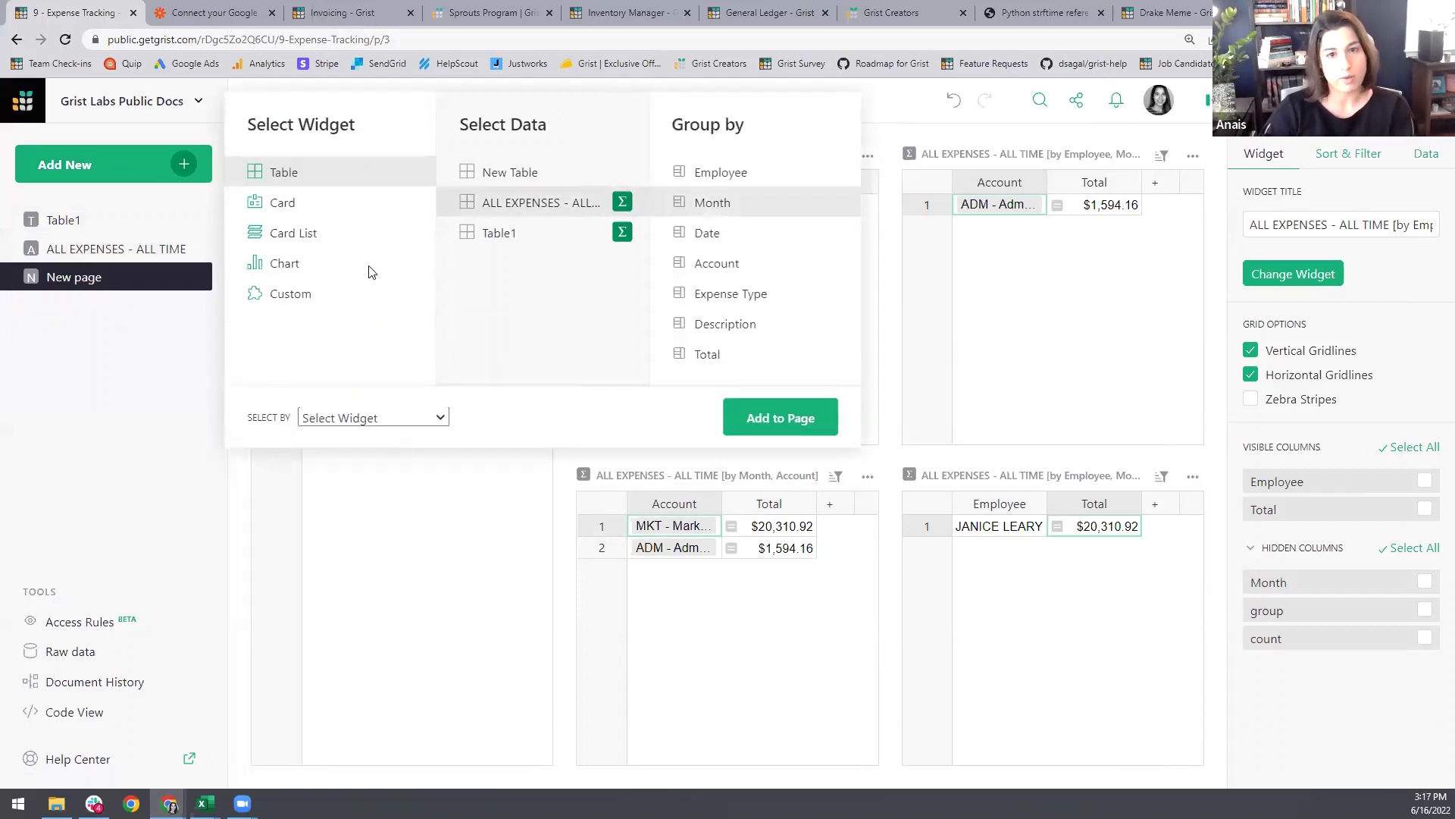
{"action": "left_click", "coordinate": [336, 272]}
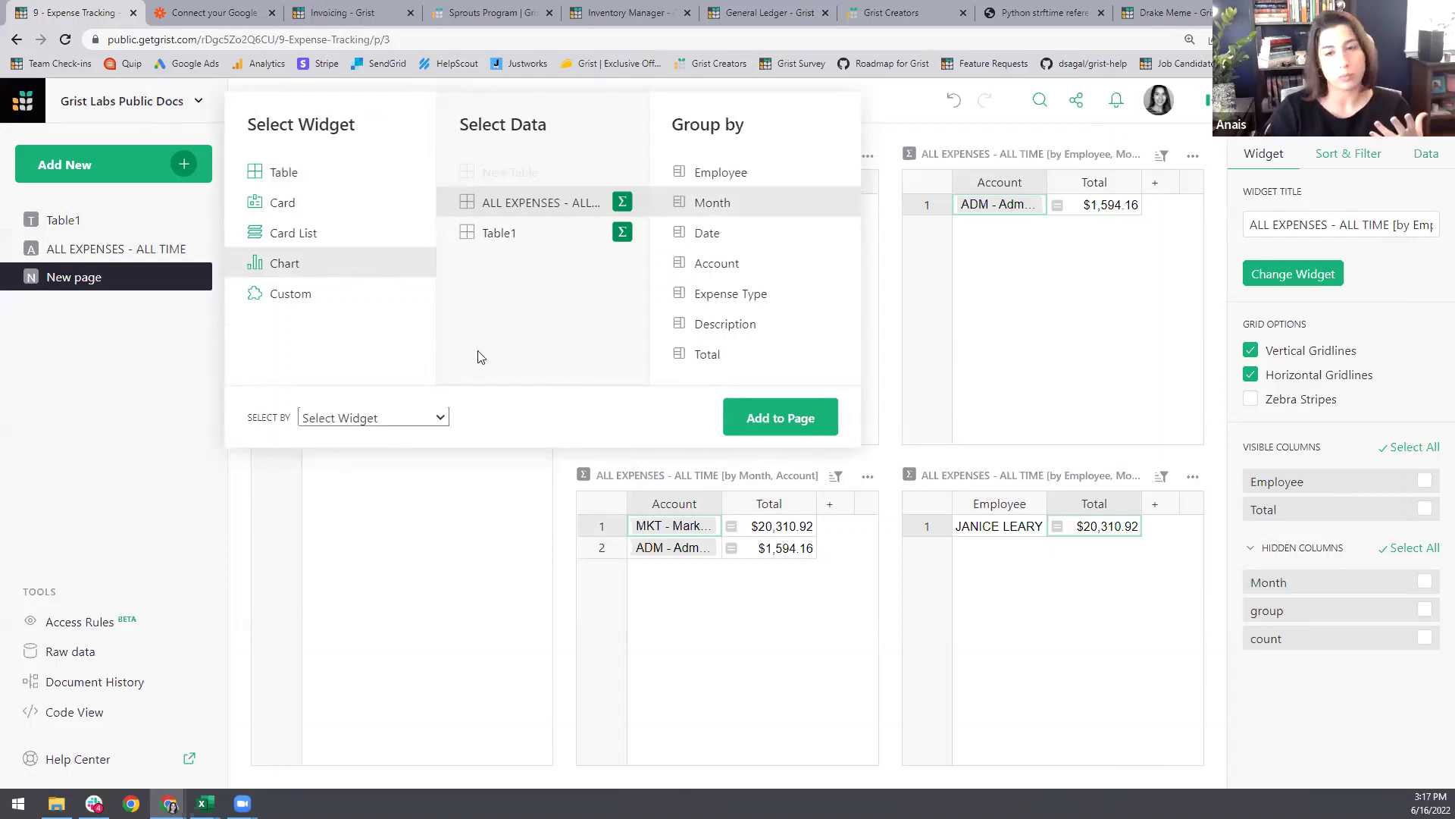
{"action": "left_click", "coordinate": [781, 419]}
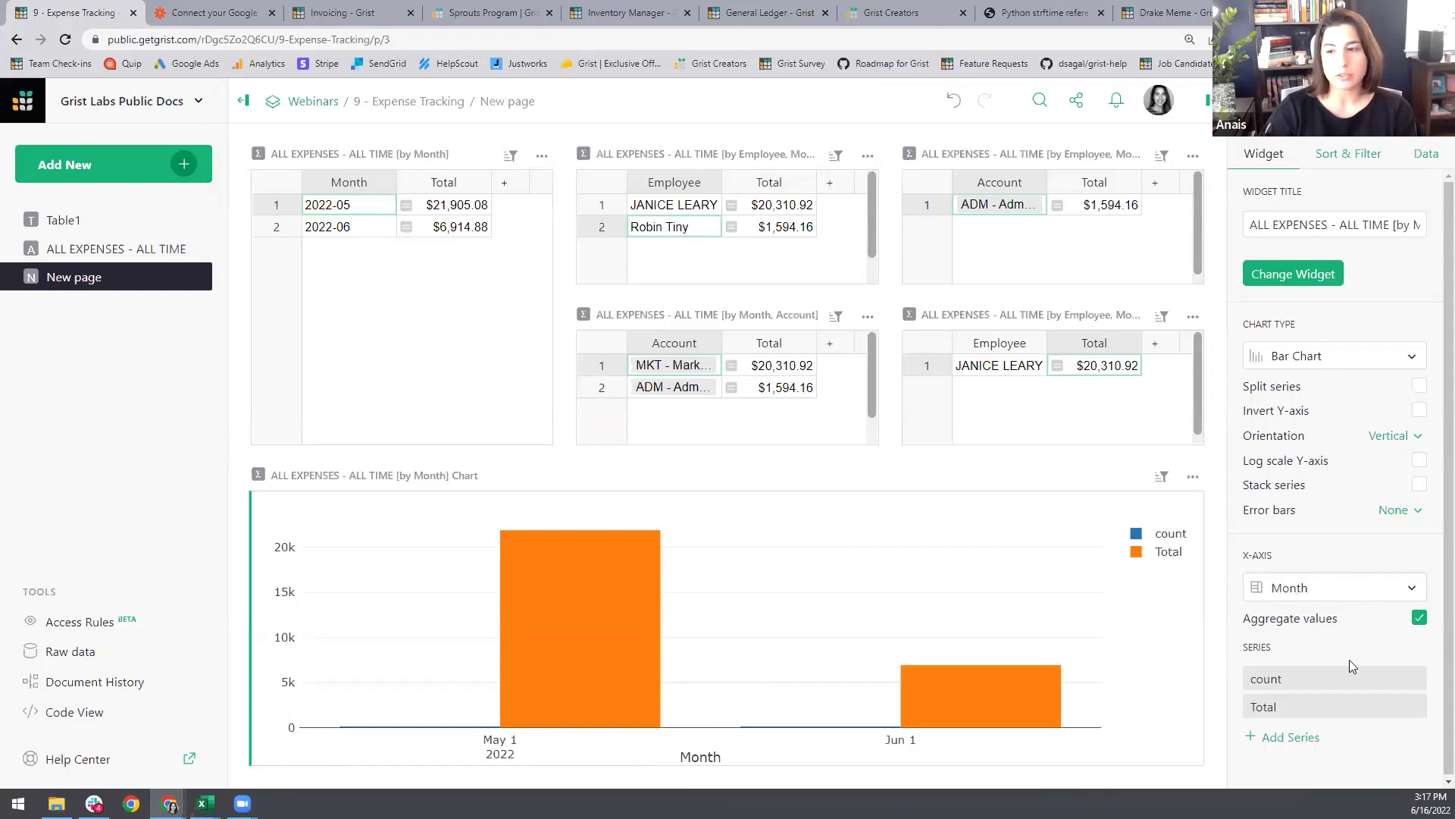
{"action": "left_click", "coordinate": [1413, 679]}
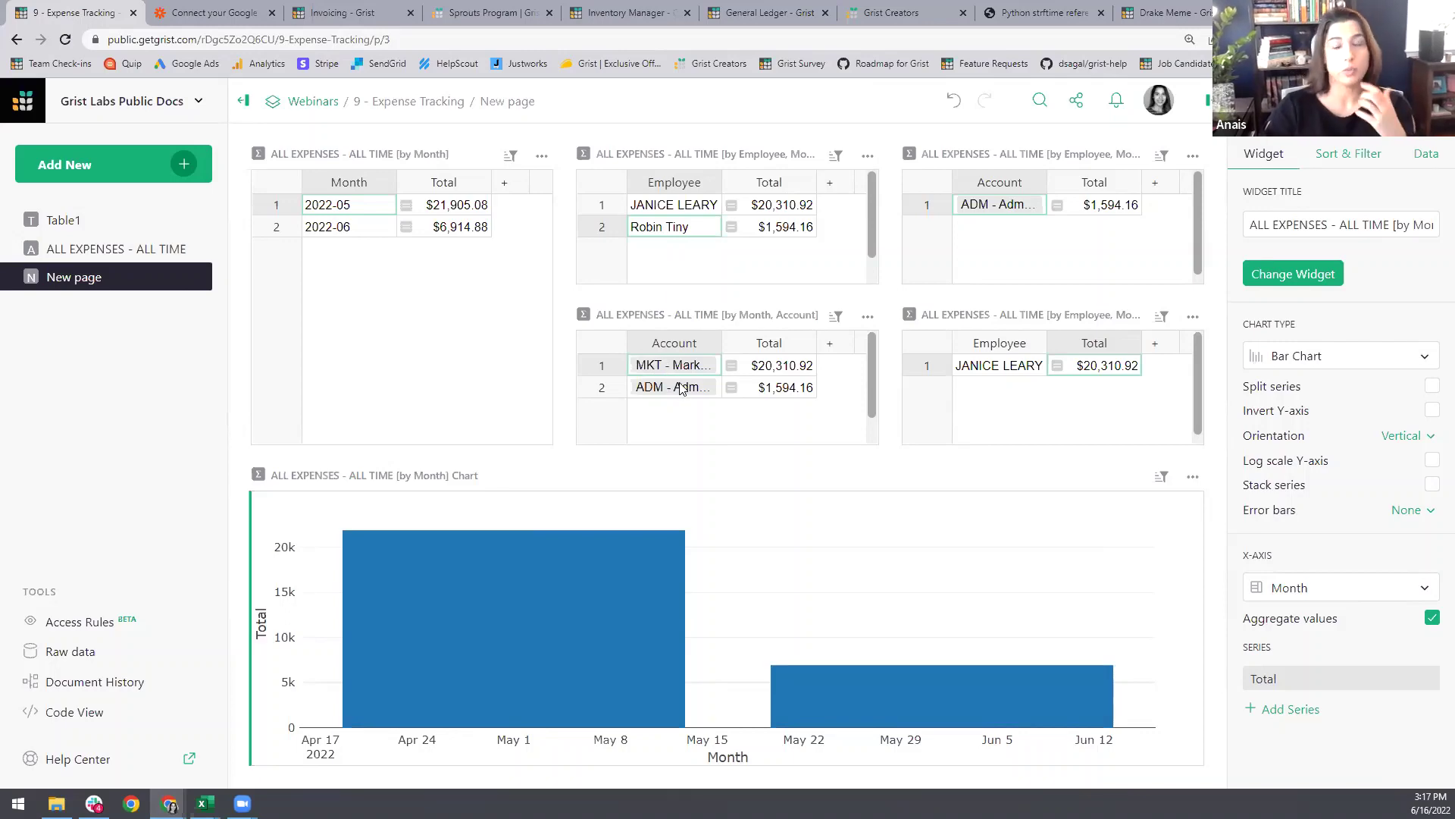
Step: In General Ledger, view the Shovel 'N' Dirt and Toil 'N' Soil companies, then return to Expense Tracking
{"action": "left_click", "coordinate": [751, 13]}
{"action": "left_click", "coordinate": [363, 207]}
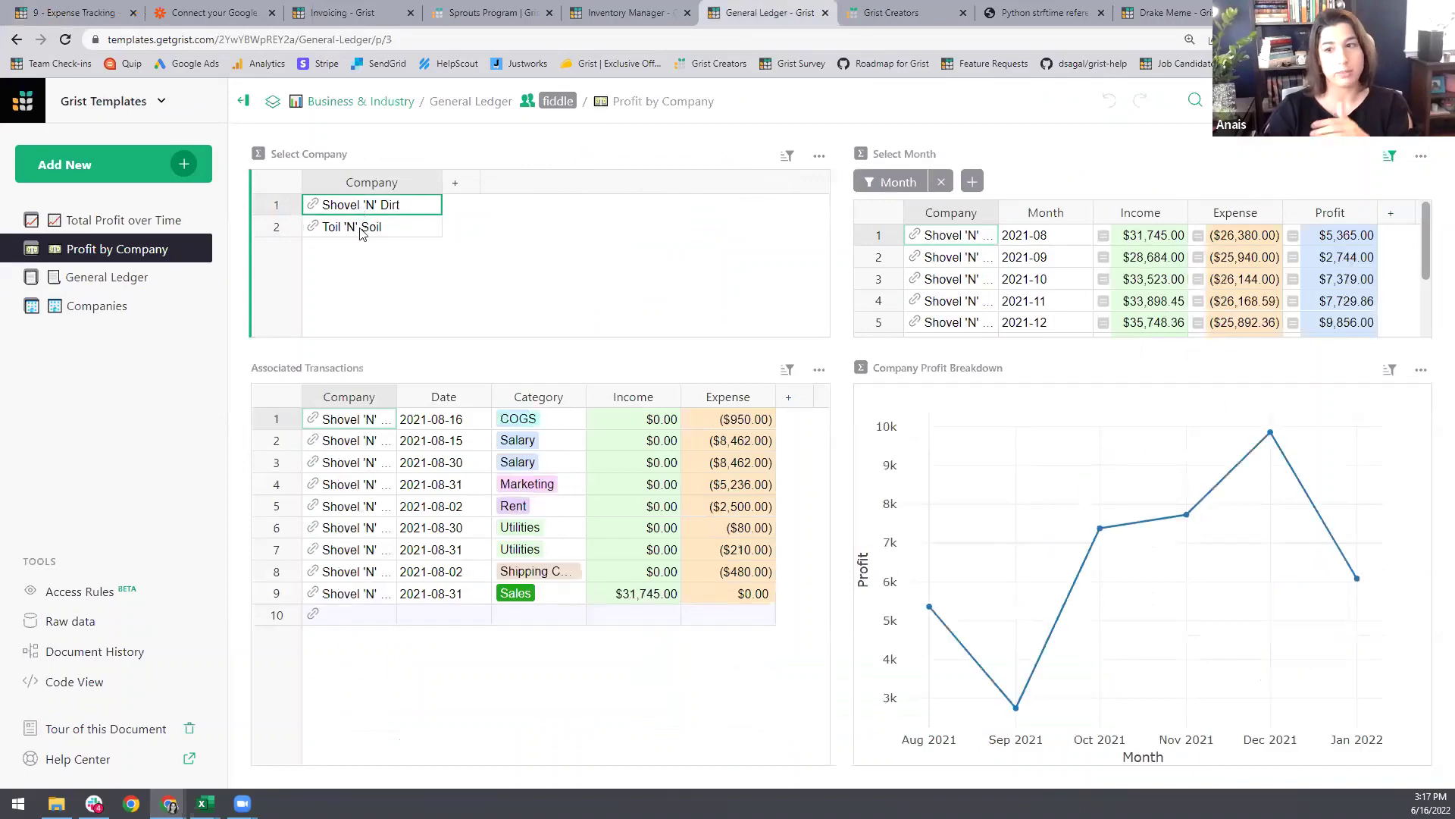
{"action": "left_click", "coordinate": [364, 232]}
{"action": "left_click", "coordinate": [76, 11]}
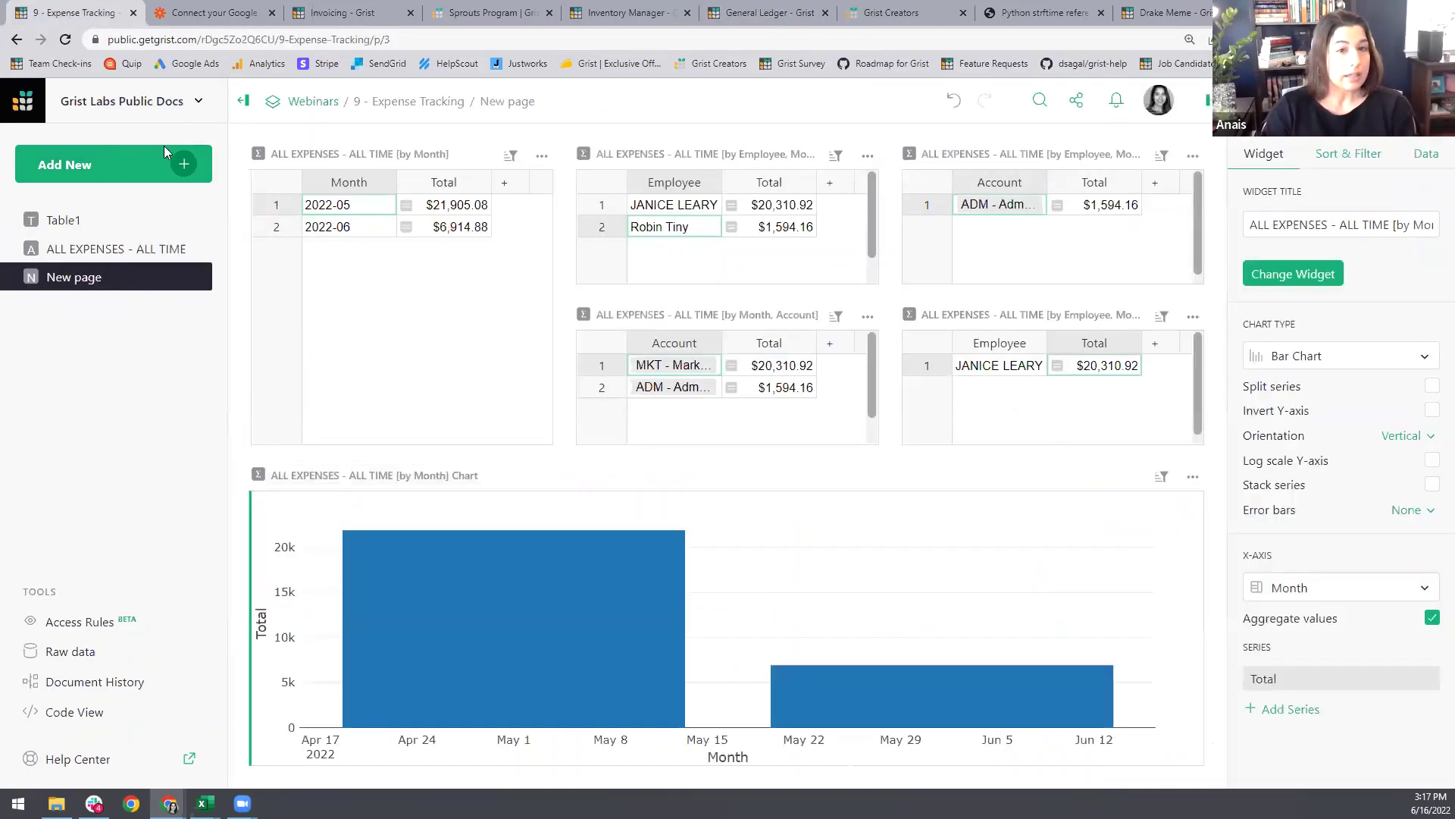
Step: Add a chart of ALL EXPENSES grouped by Month and Account, selected by the by-Month summary
{"action": "left_click", "coordinate": [182, 159]}
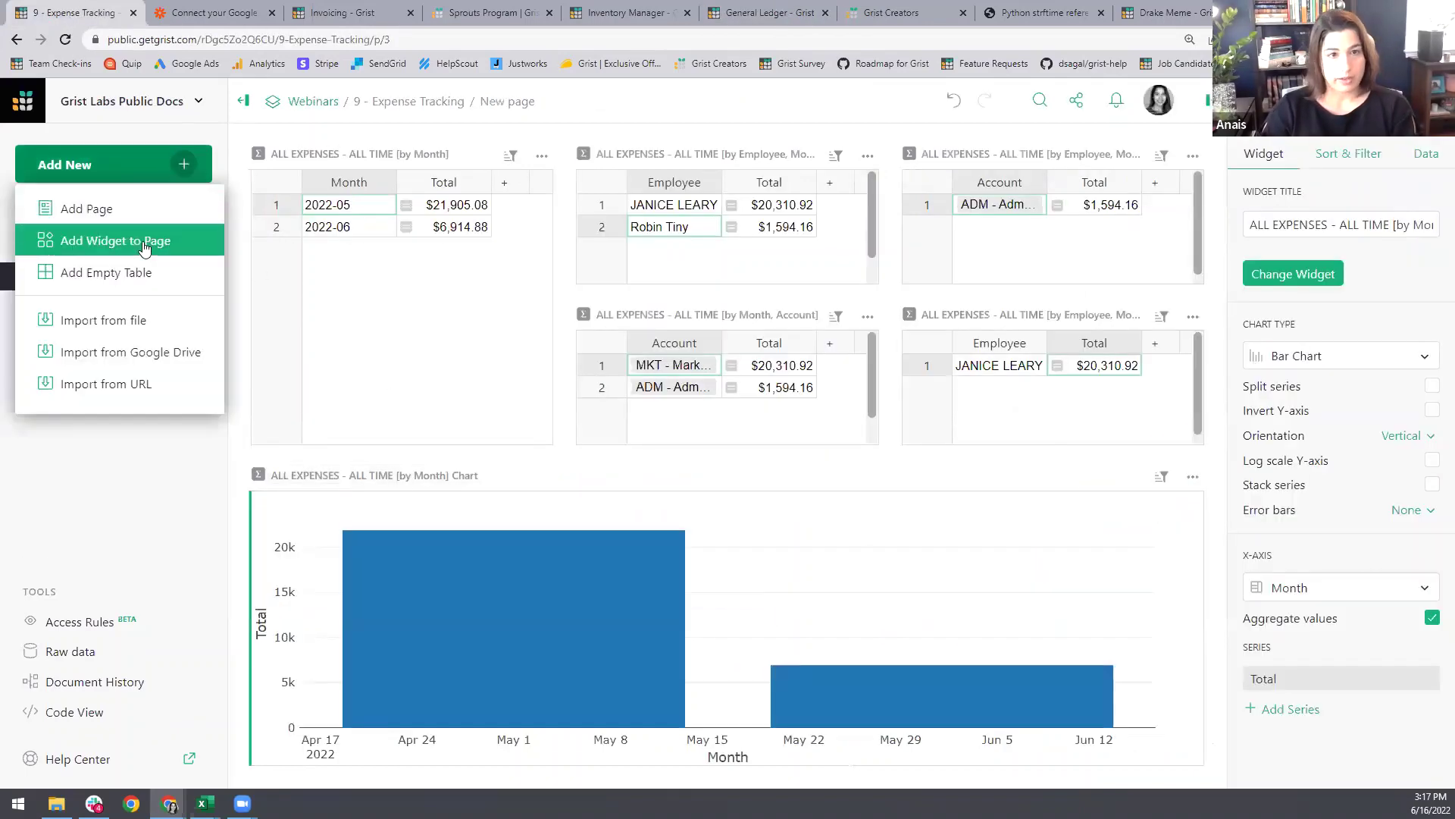
{"action": "left_click", "coordinate": [144, 241]}
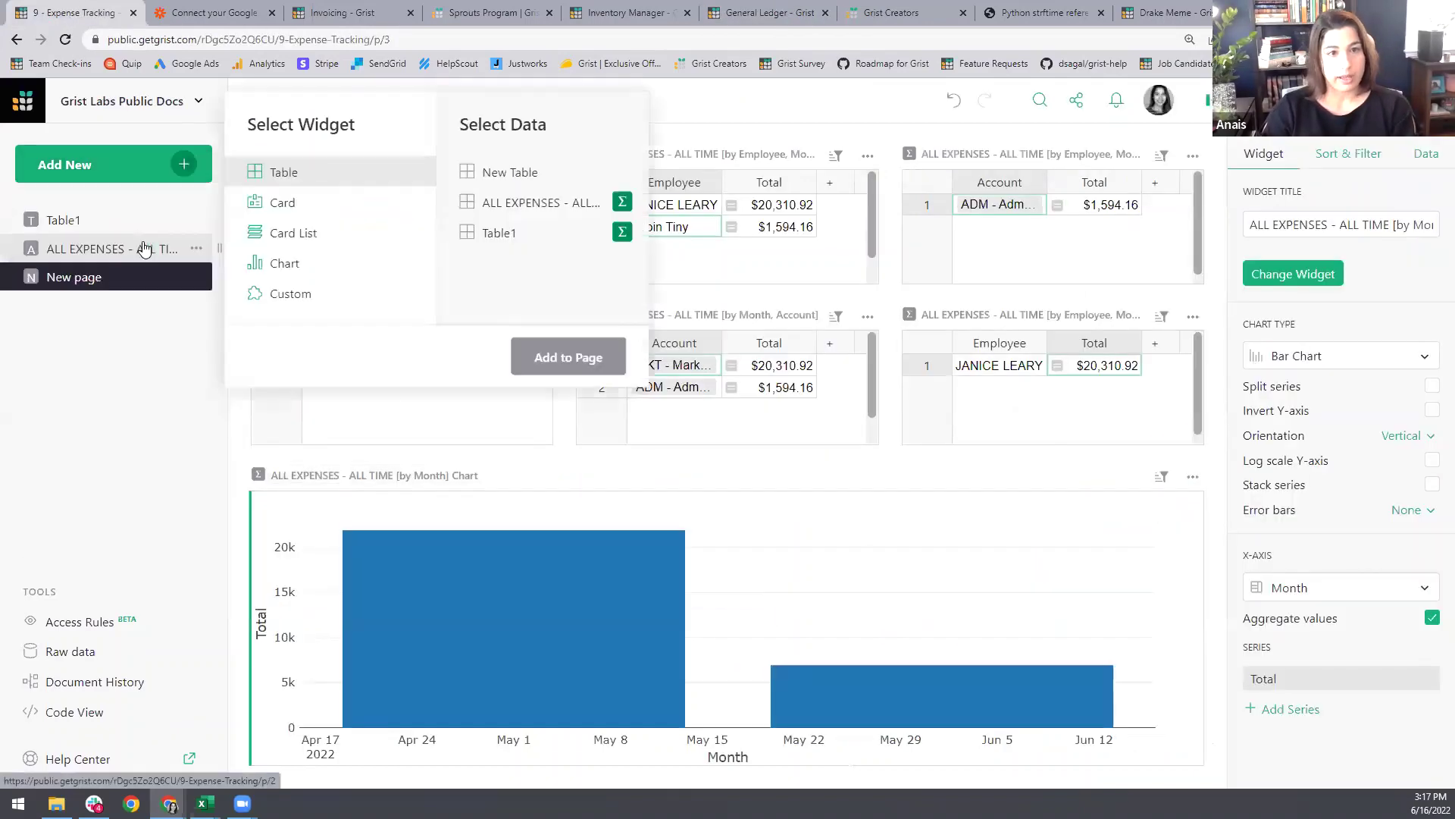
{"action": "left_click", "coordinate": [621, 203]}
{"action": "left_click", "coordinate": [713, 203]}
{"action": "left_click", "coordinate": [735, 267]}
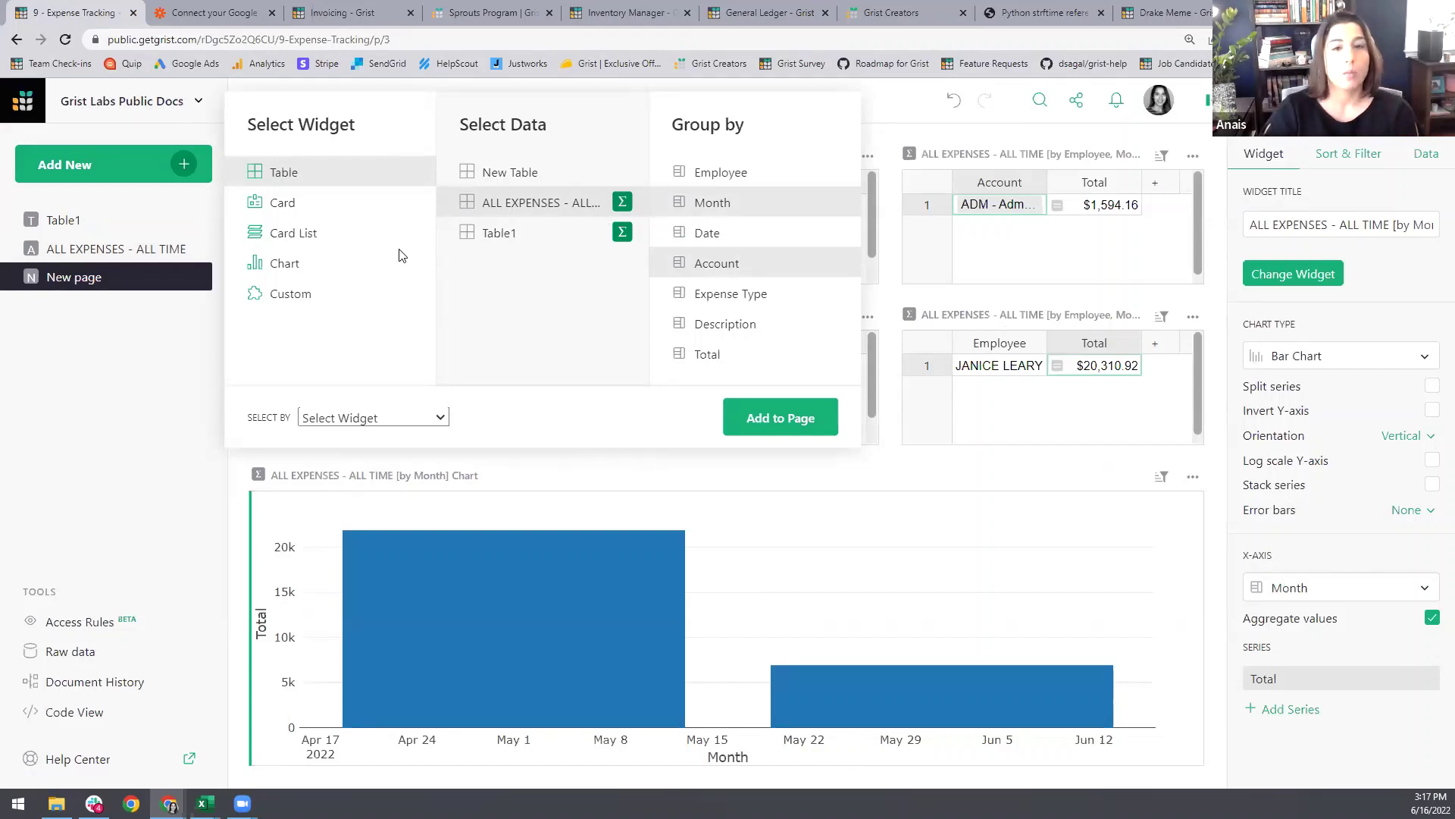
{"action": "left_click", "coordinate": [403, 270]}
{"action": "left_click", "coordinate": [428, 418]}
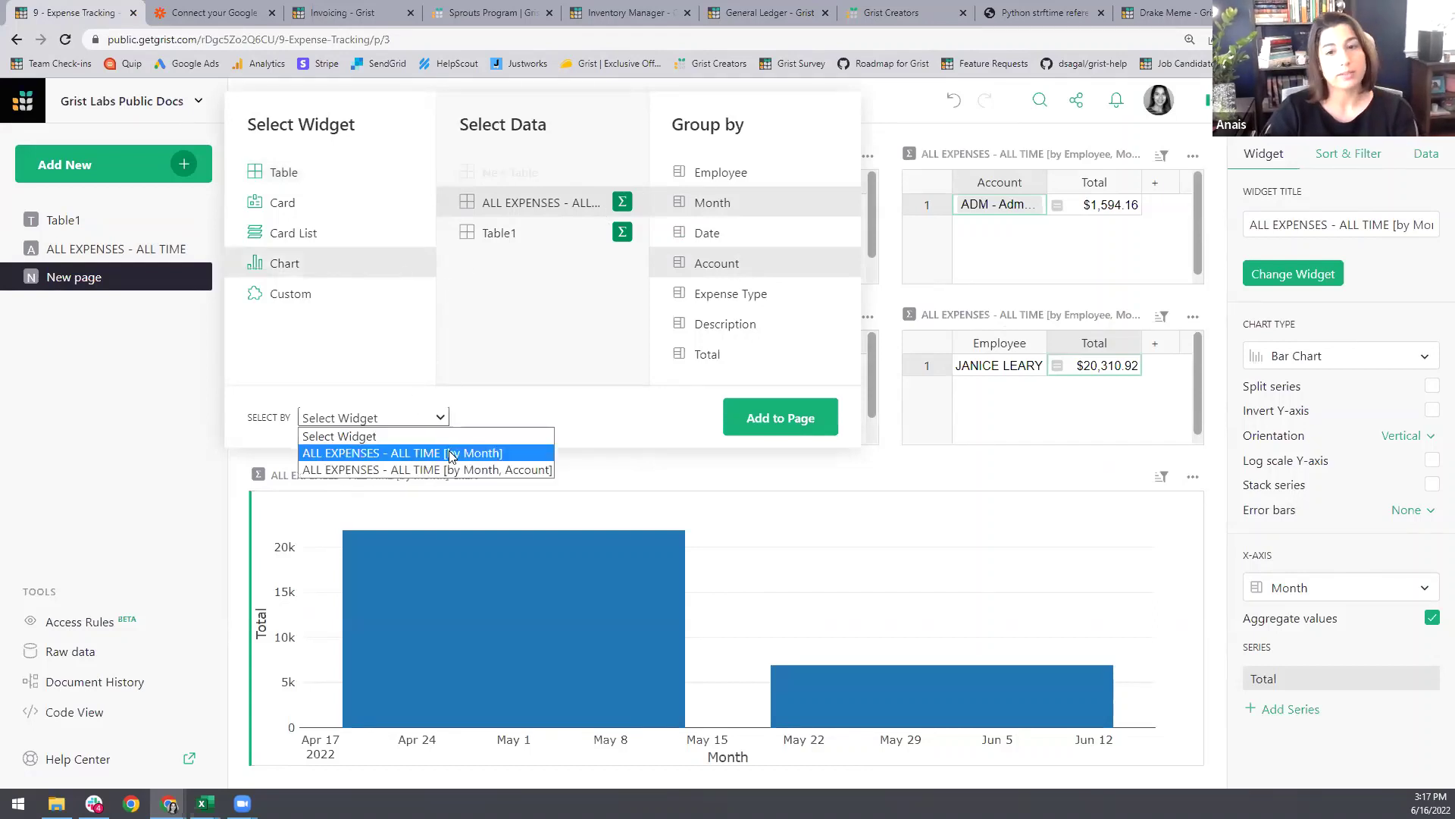
{"action": "left_click", "coordinate": [450, 453]}
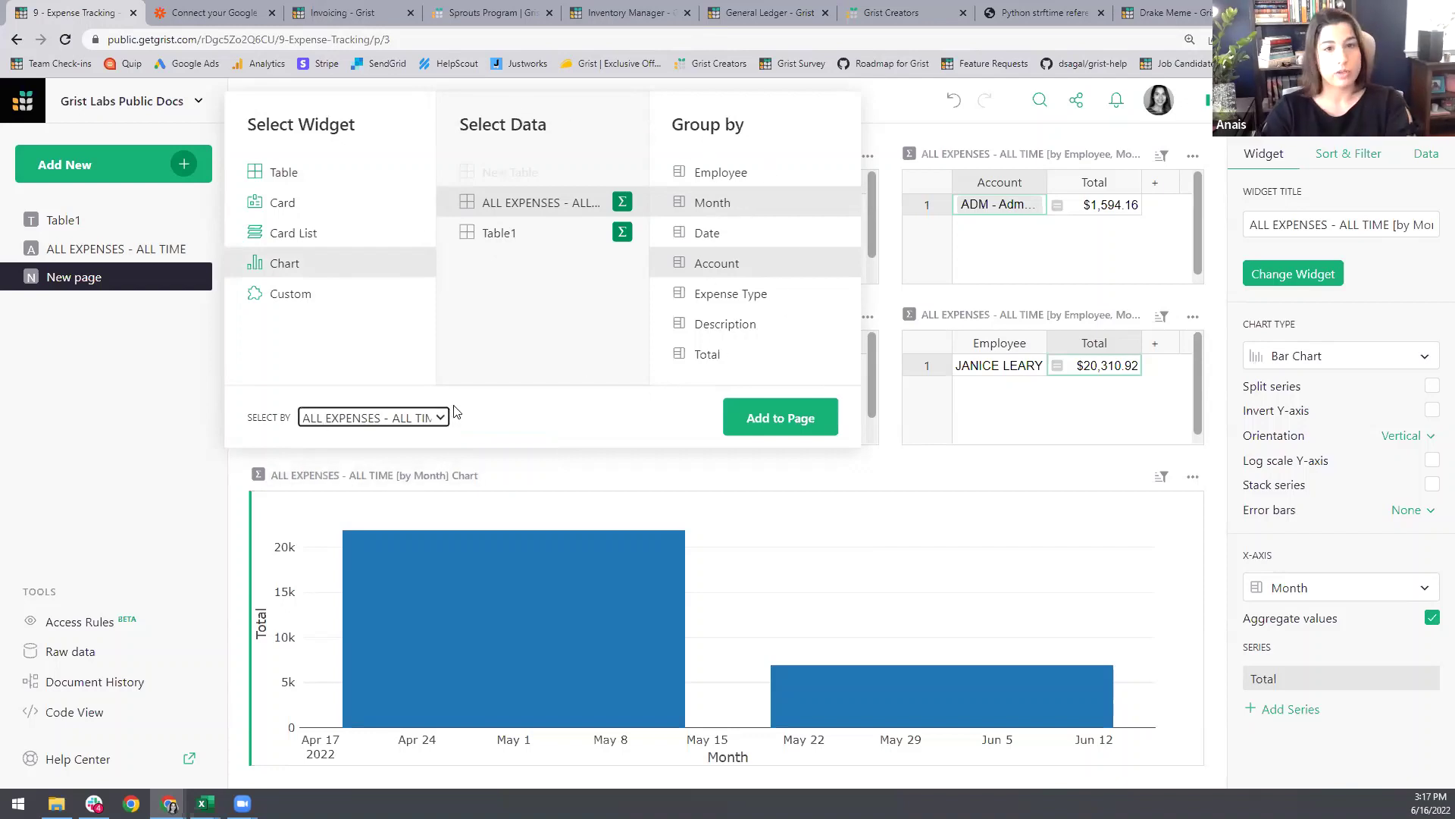
{"action": "left_click", "coordinate": [298, 177]}
{"action": "left_click", "coordinate": [320, 272]}
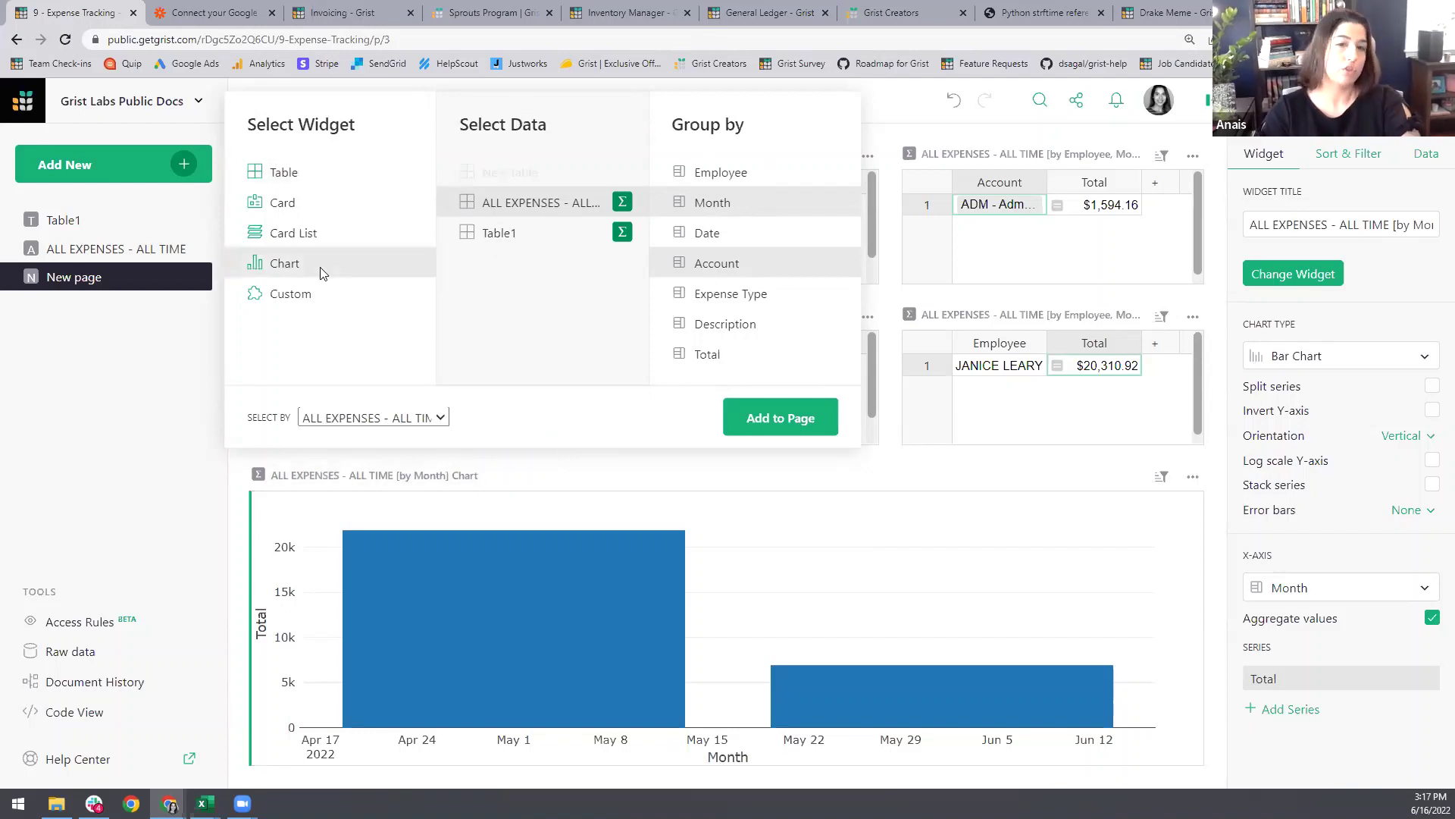
{"action": "left_click", "coordinate": [773, 418]}
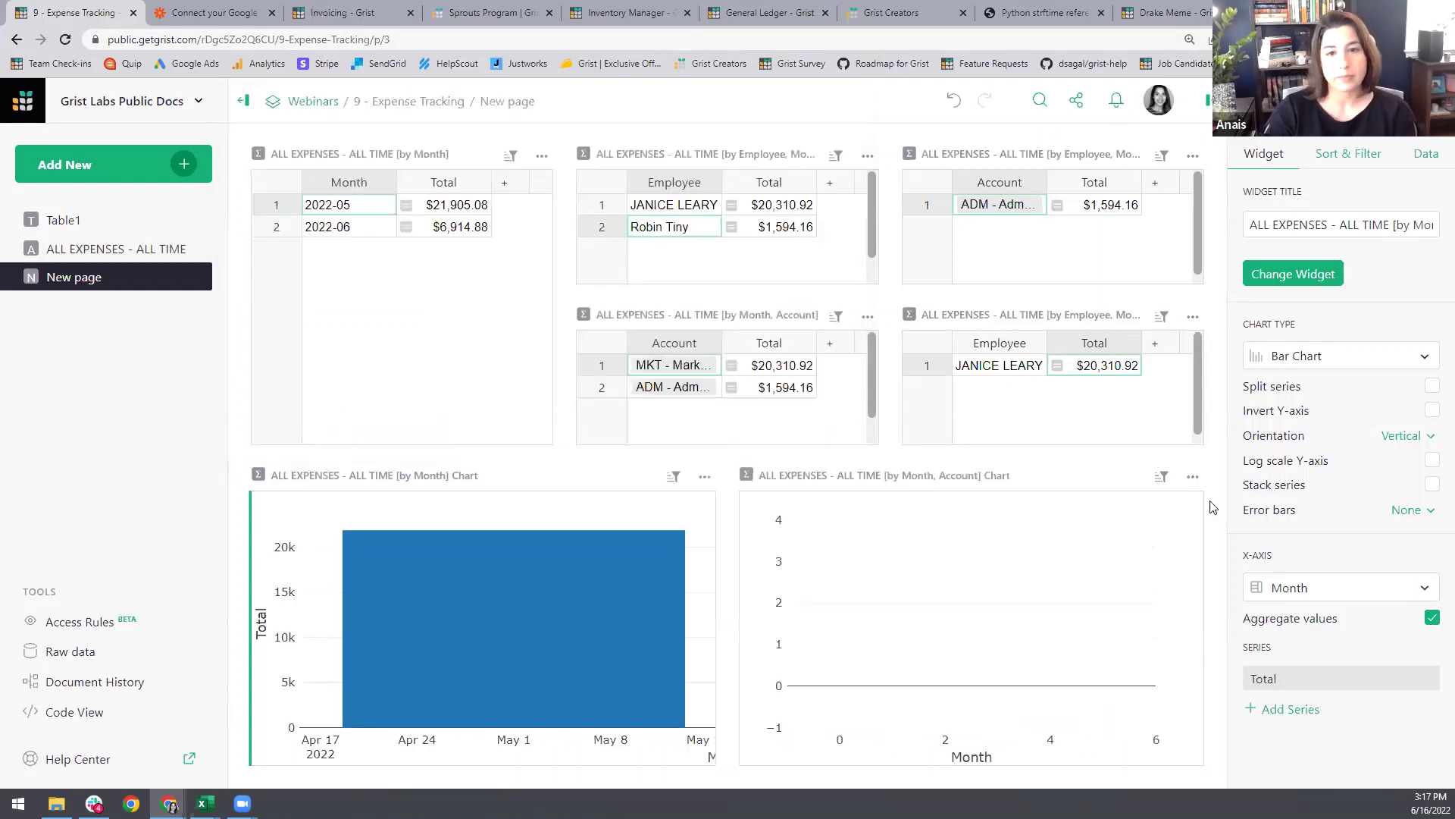
Step: Make the new chart a pie chart labelled by Account, without the count series
{"action": "left_click", "coordinate": [1404, 357]}
{"action": "left_click", "coordinate": [1399, 421]}
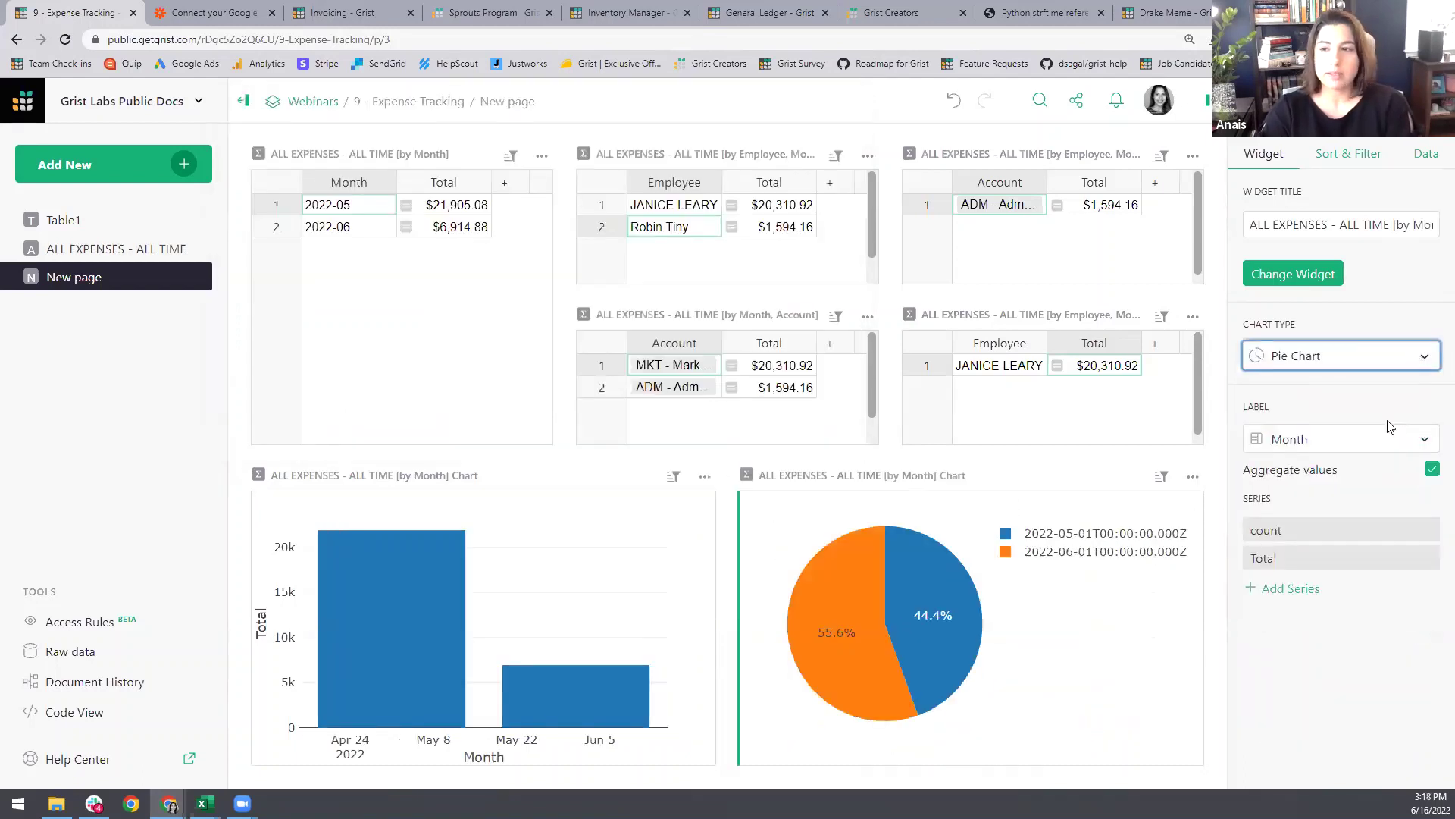
{"action": "left_click", "coordinate": [1388, 447]}
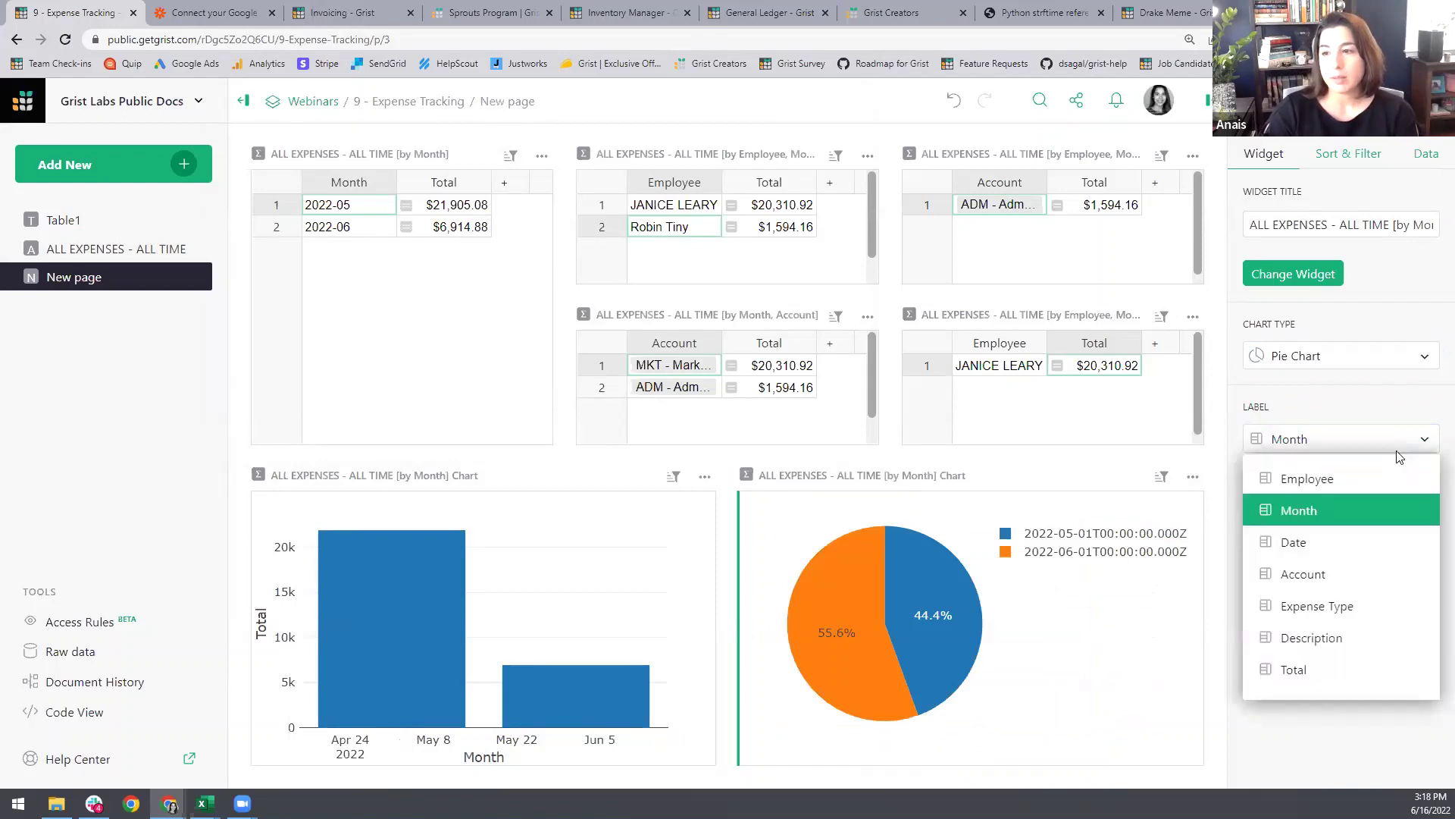
{"action": "left_click", "coordinate": [1340, 574]}
{"action": "left_click", "coordinate": [1426, 532]}
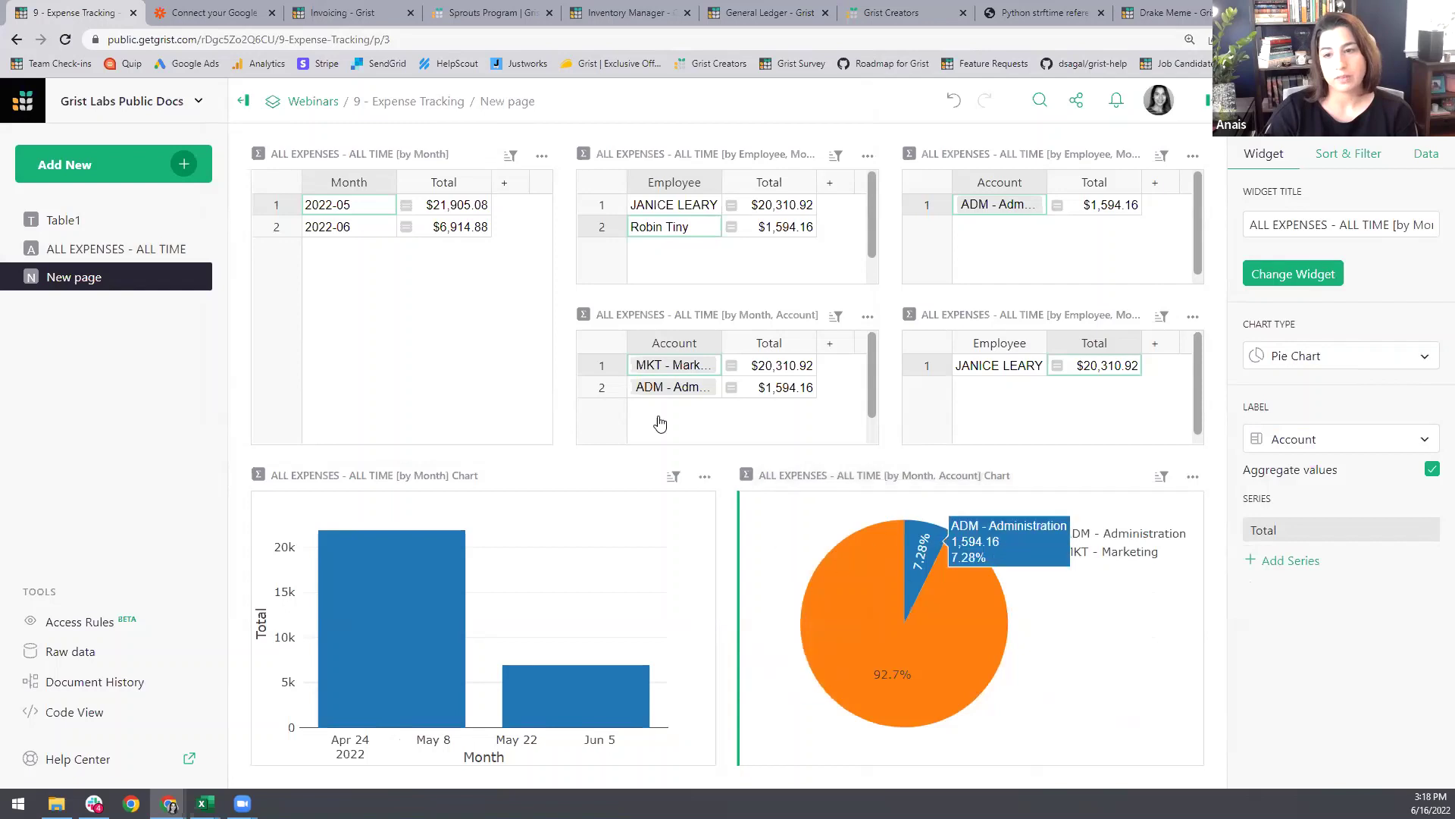
Step: Switch between 2022-06 and 2022-05 in the by-Month table to watch the pie chart update
{"action": "left_click", "coordinate": [360, 231]}
{"action": "left_click", "coordinate": [360, 213]}
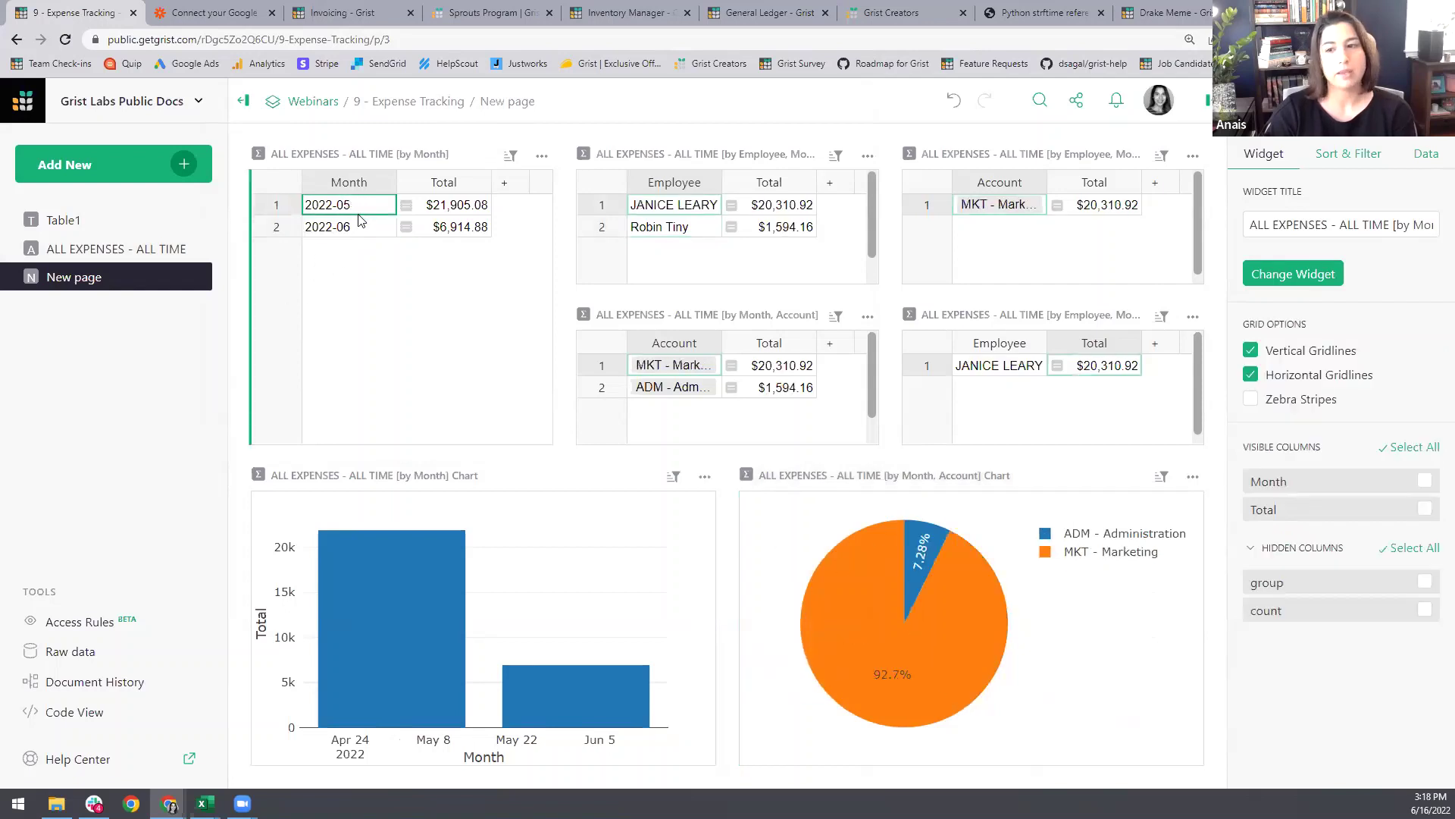
{"action": "left_click", "coordinate": [363, 229]}
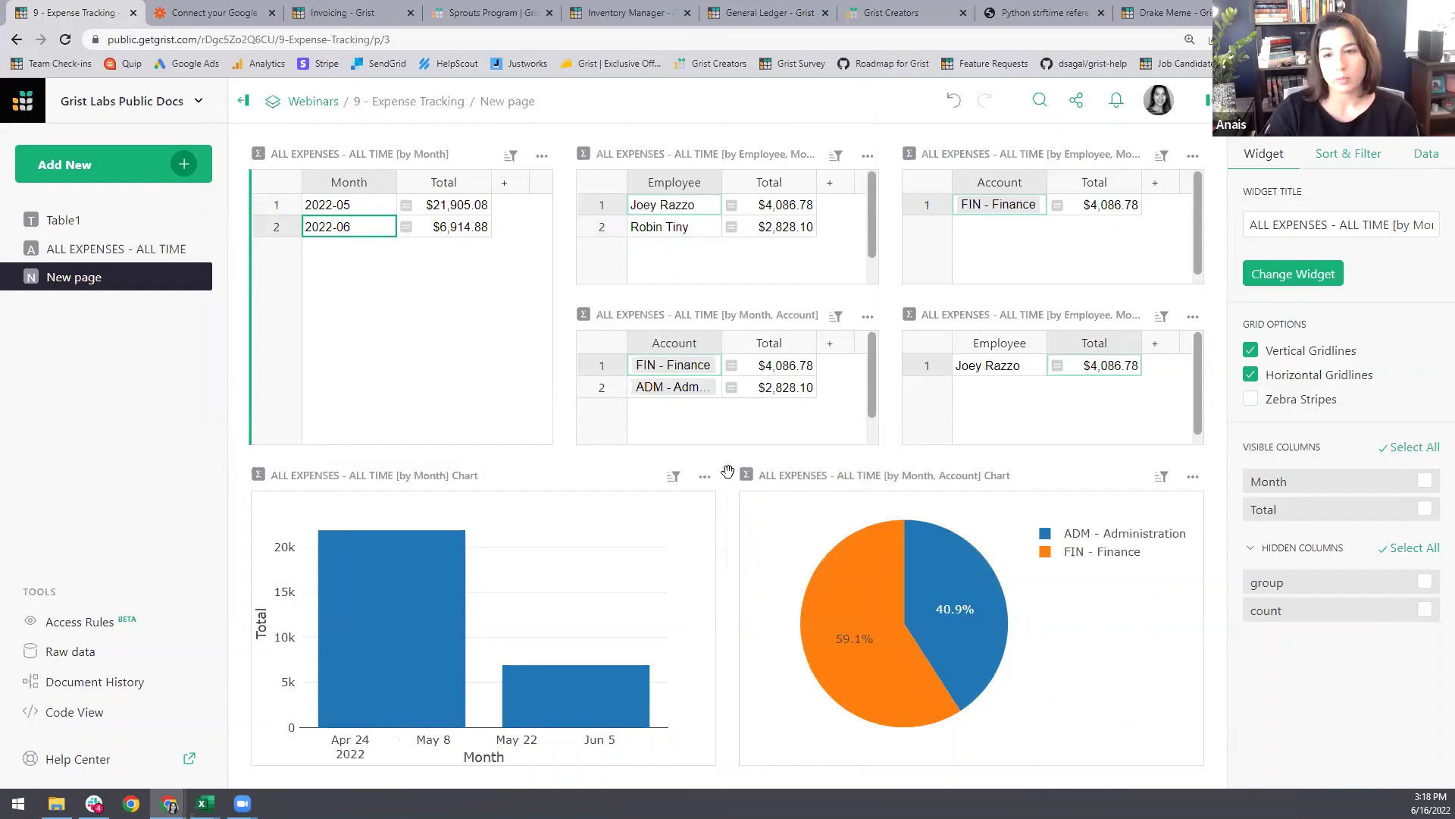
Step: Move the pie chart beneath the by-Month table, make the middle row taller and widen the left column
{"action": "left_click_drag", "start_coordinate": [729, 473], "coordinate": [410, 402]}
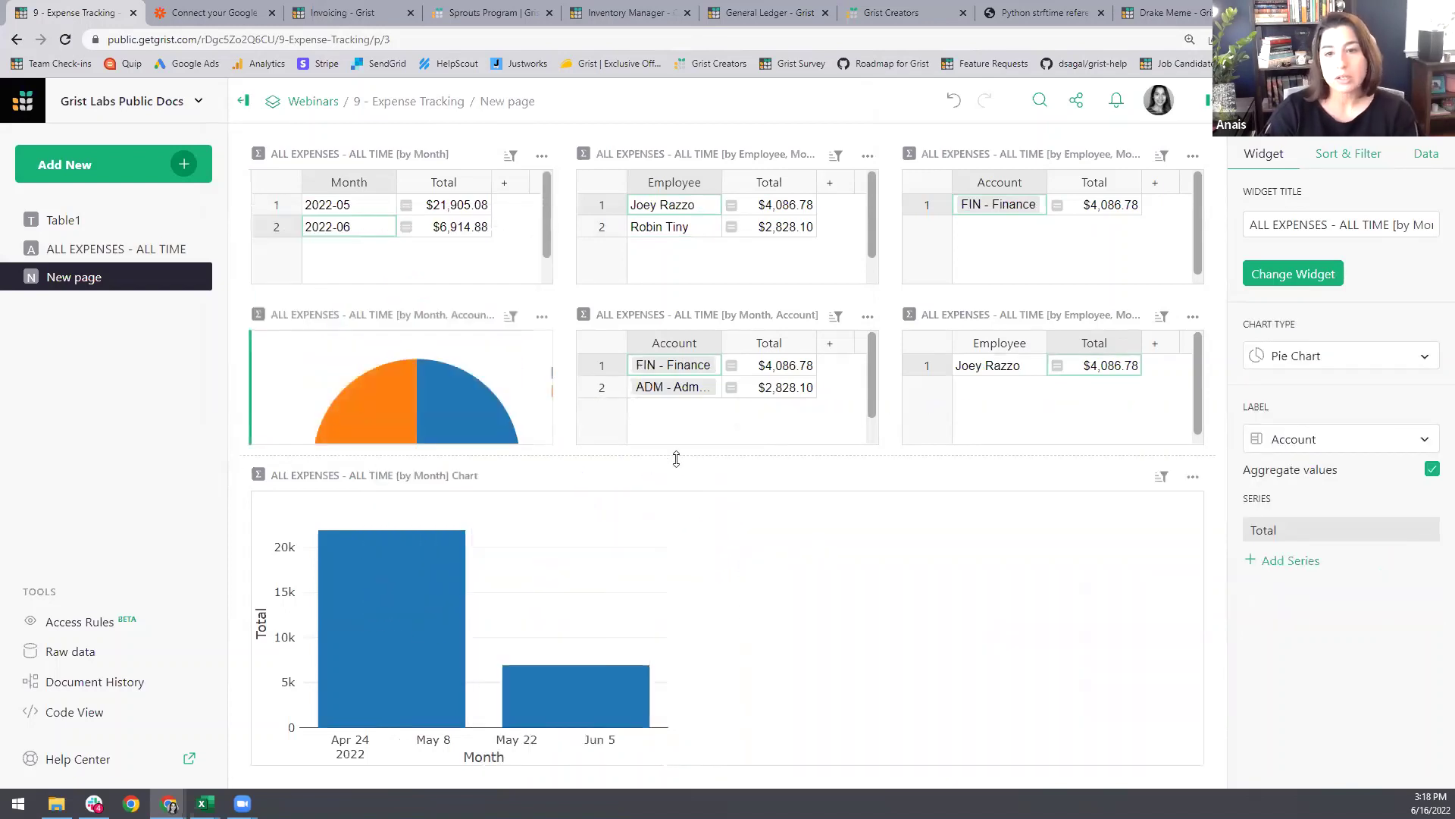
{"action": "left_click_drag", "start_coordinate": [687, 455], "coordinate": [678, 530]}
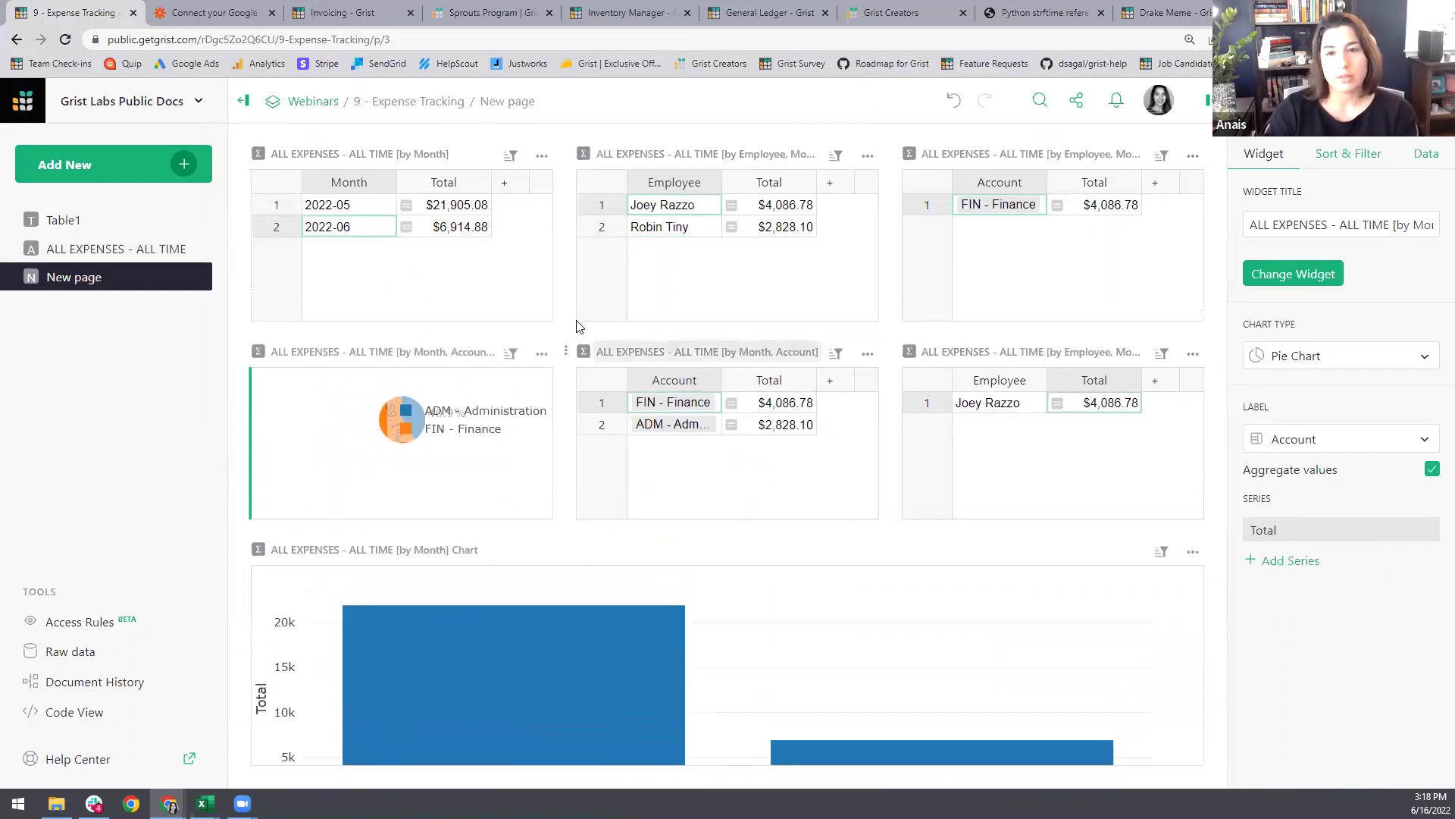
{"action": "left_click_drag", "start_coordinate": [565, 287], "coordinate": [662, 300]}
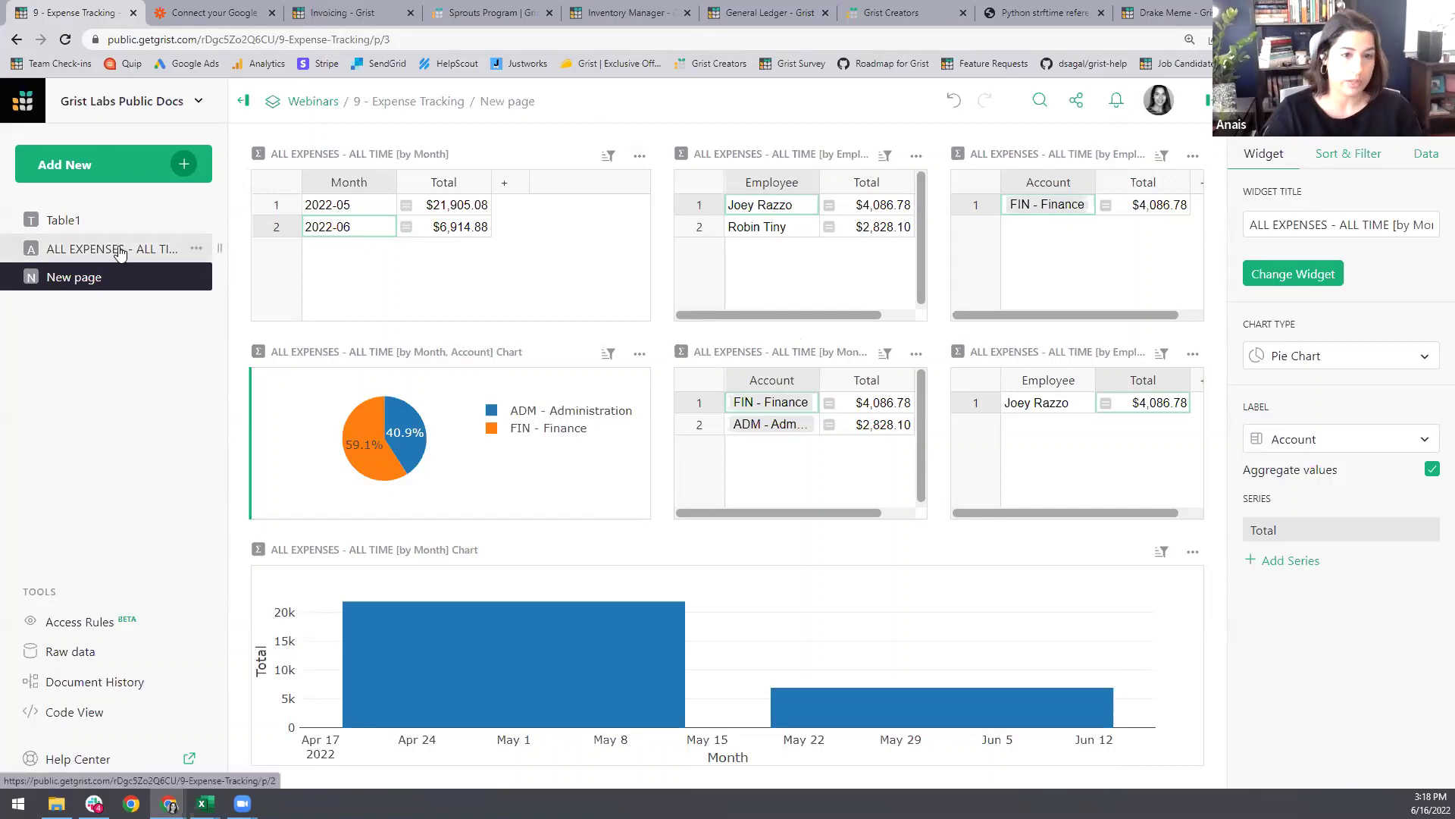
Step: Rename the page 'Expenses Summary', move it to the top of the page list, and open Table1
{"action": "left_click", "coordinate": [506, 101]}
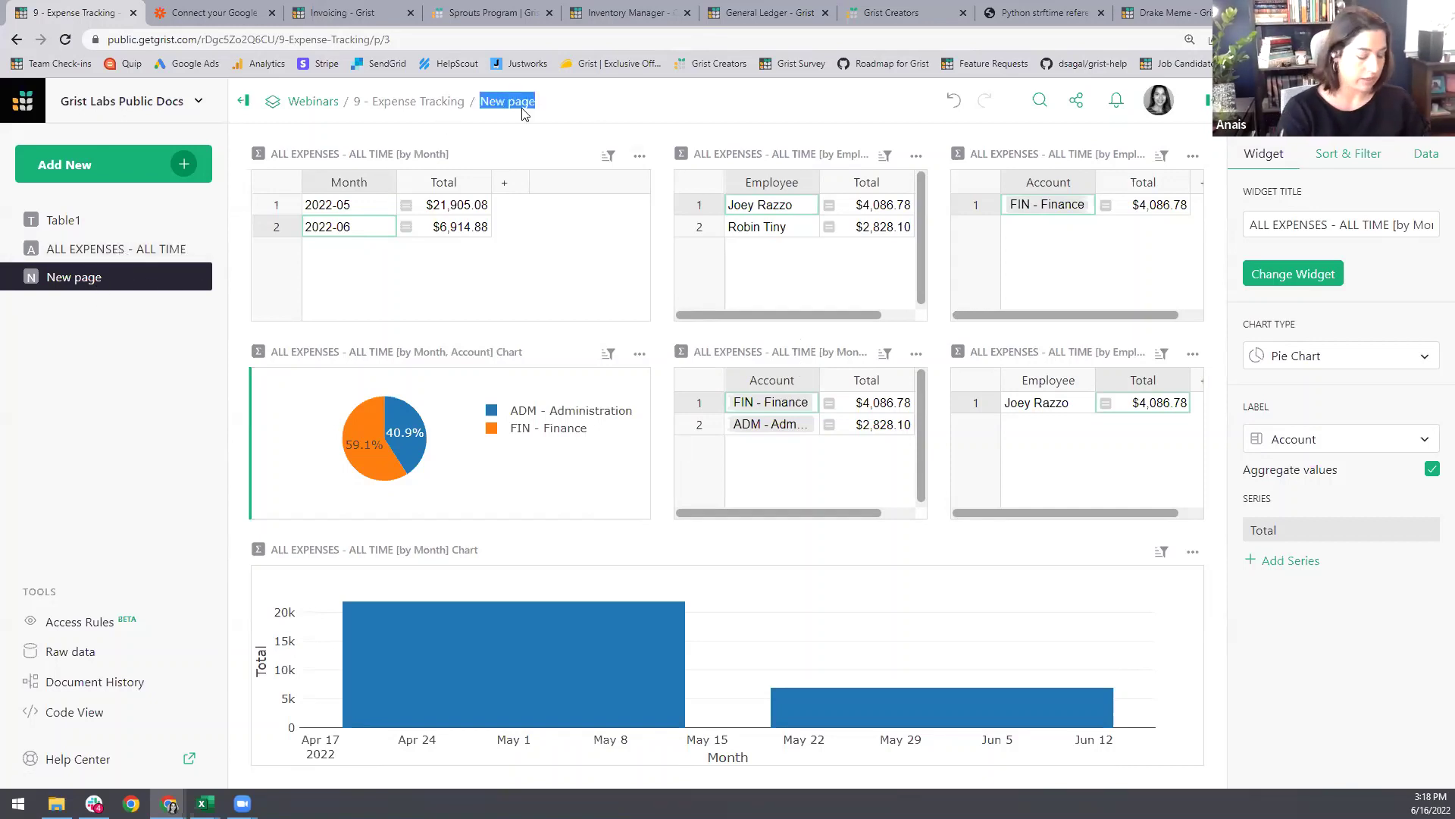
{"action": "type", "text": "Expenses"}
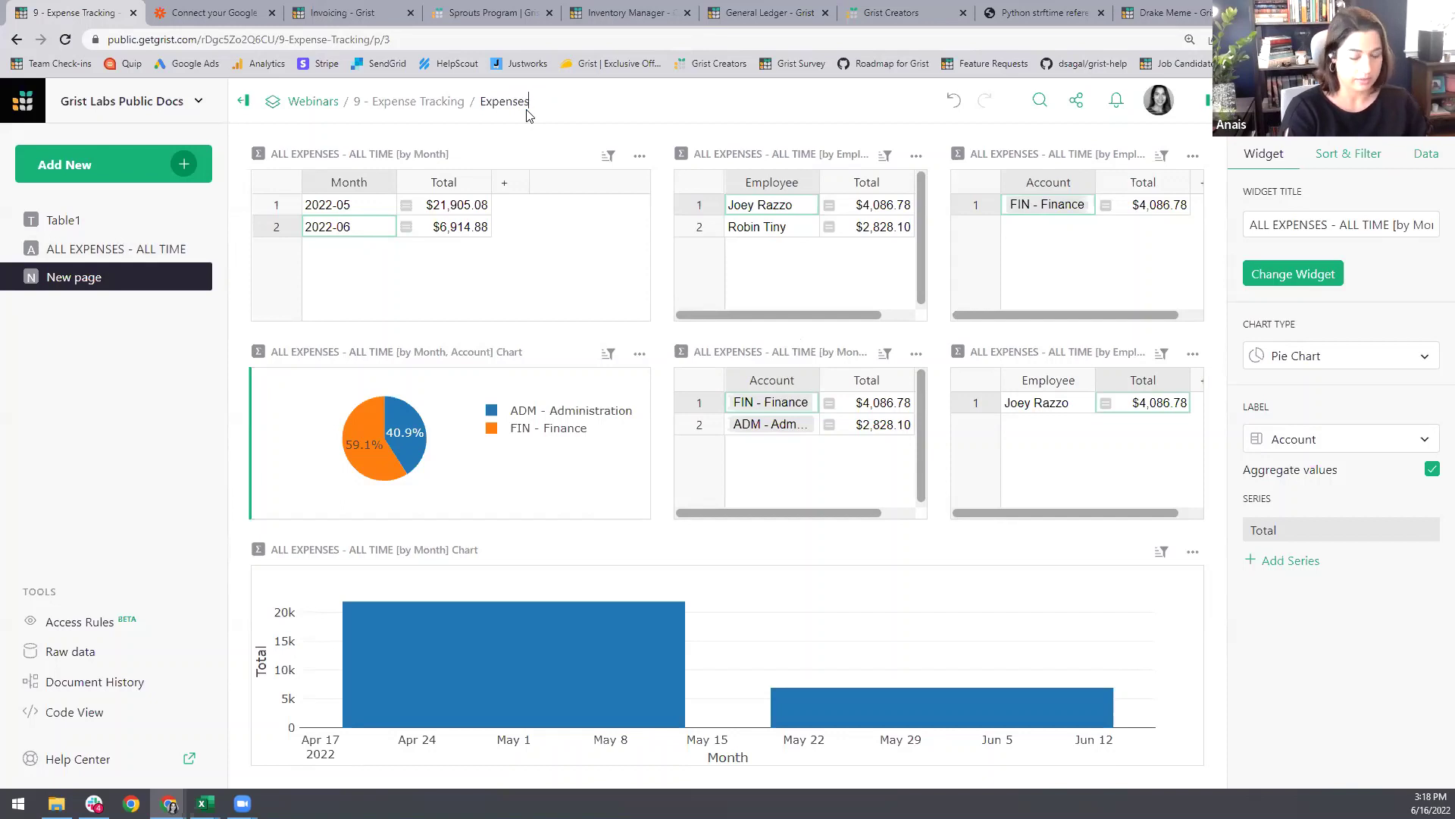
{"action": "type", "text": " Summary"}
{"action": "key", "text": "Return"}
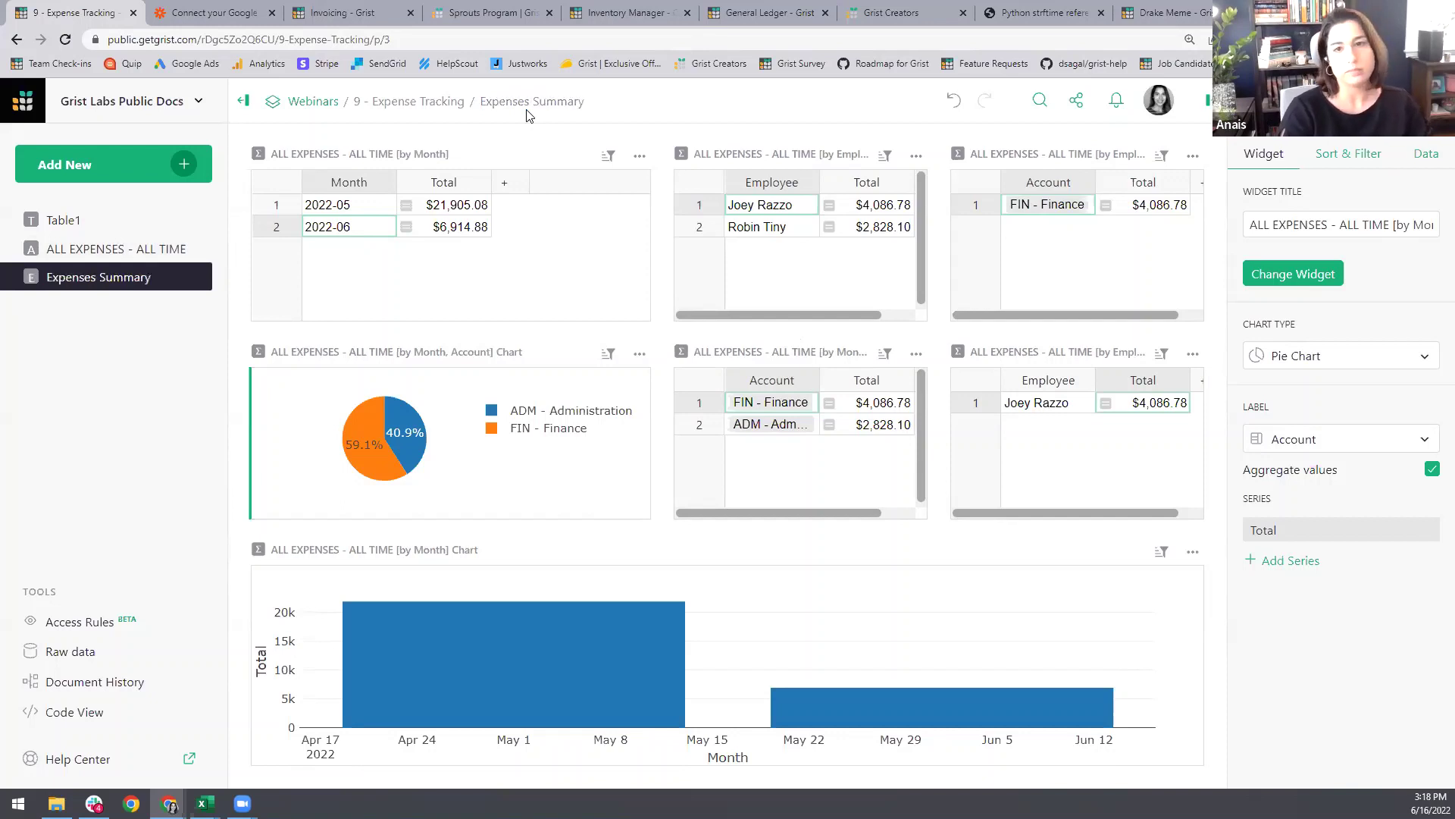
{"action": "left_click_drag", "start_coordinate": [217, 275], "coordinate": [103, 216]}
{"action": "left_click", "coordinate": [101, 250]}
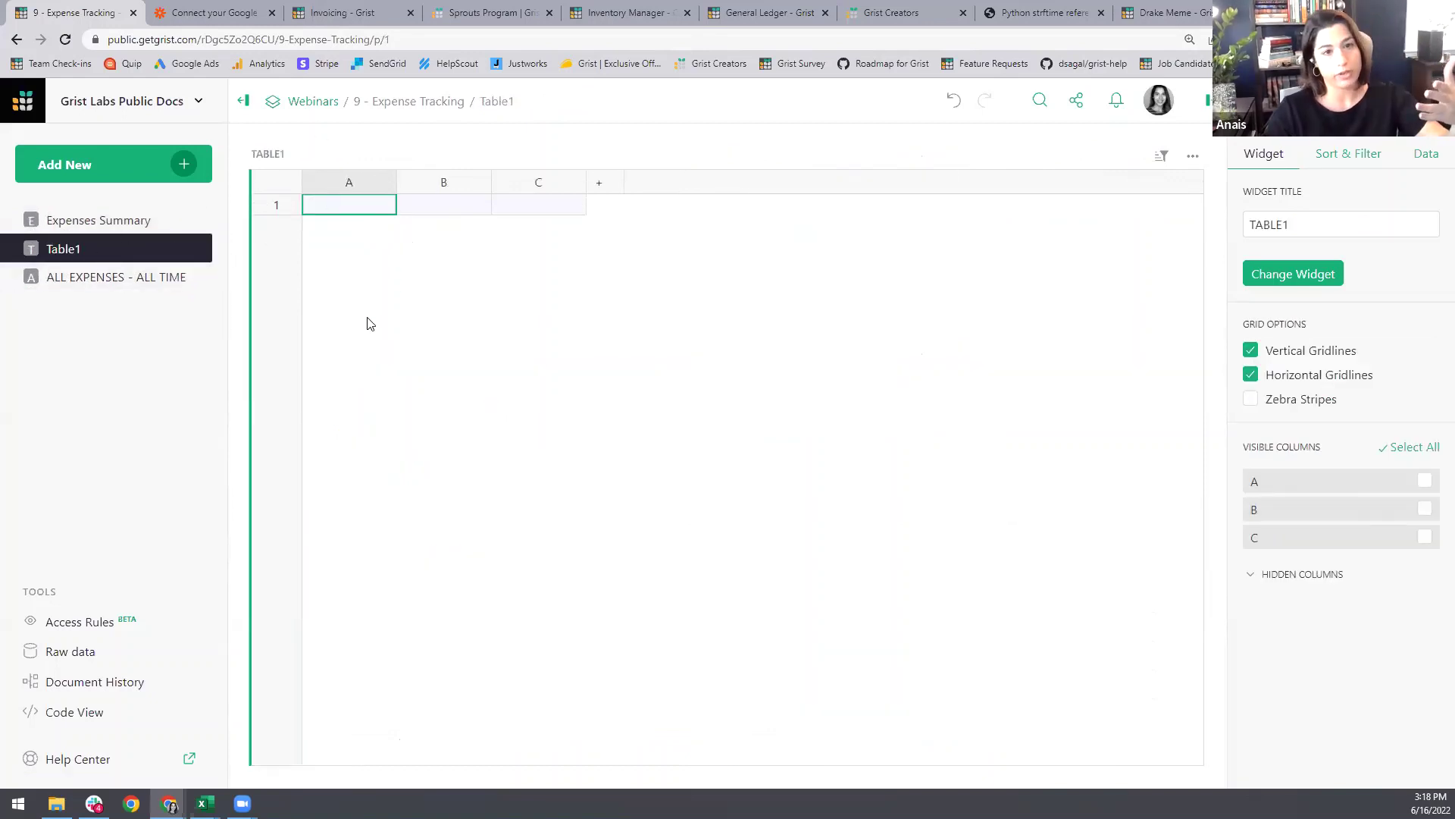
Step: Cancel removing the Table1 page, then view the Raw data overview of tables
{"action": "left_click", "coordinate": [196, 248]}
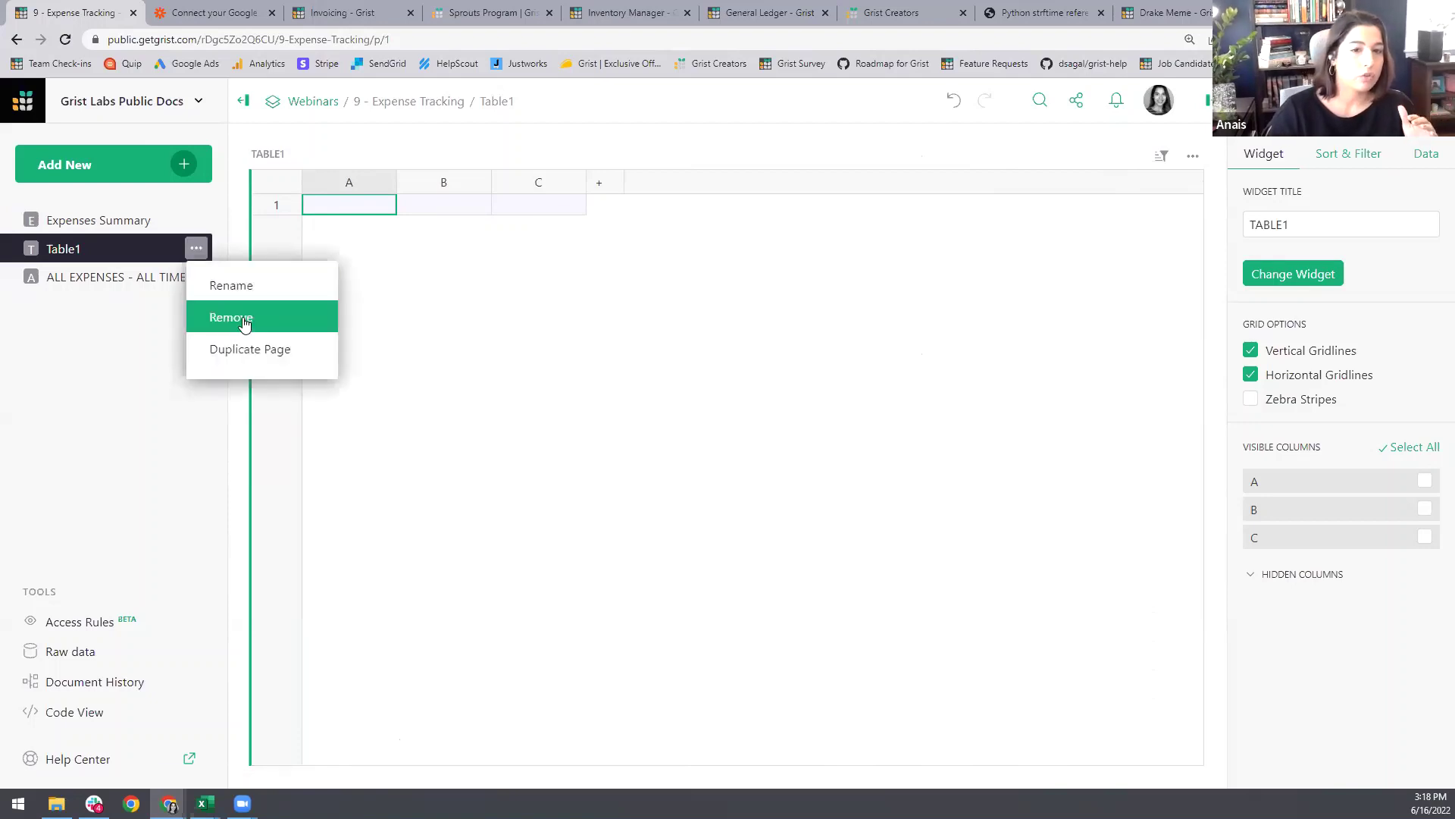
{"action": "left_click", "coordinate": [244, 319]}
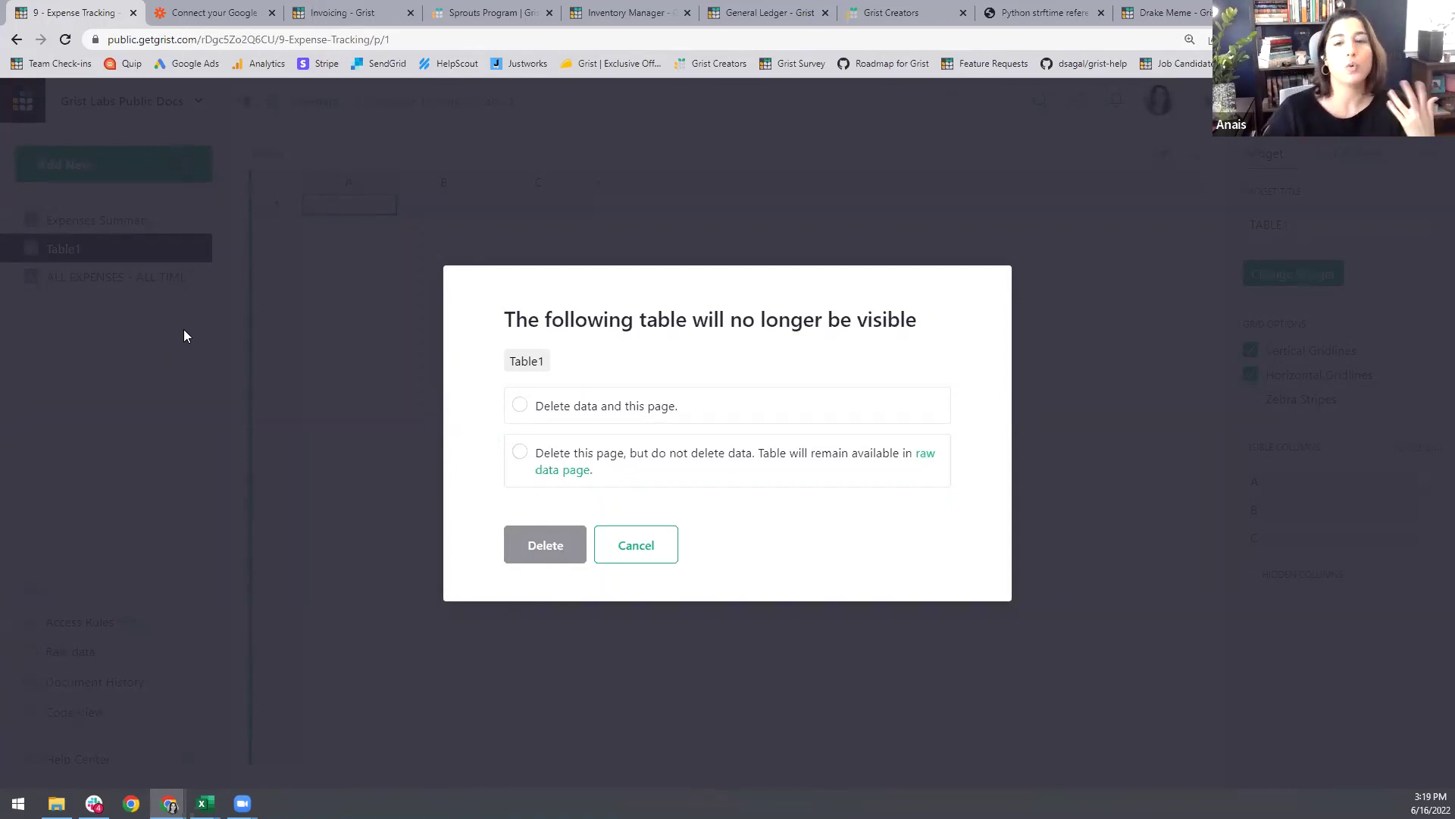
{"action": "left_click", "coordinate": [636, 548]}
{"action": "left_click", "coordinate": [82, 662]}
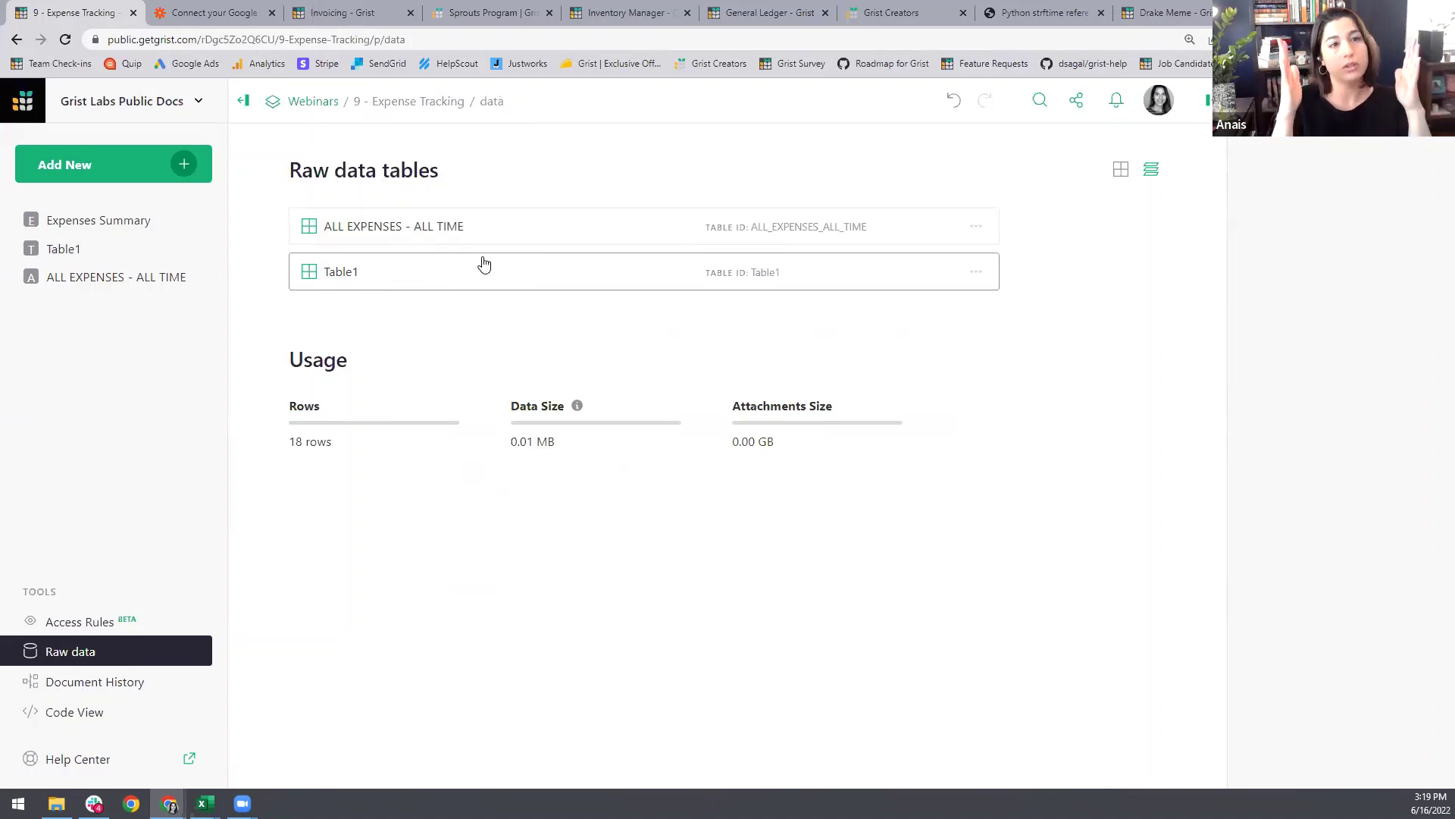
Step: Look through the Table1, ALL EXPENSES - ALL TIME and Expenses Summary pages
{"action": "left_click", "coordinate": [90, 249]}
{"action": "left_click", "coordinate": [109, 276]}
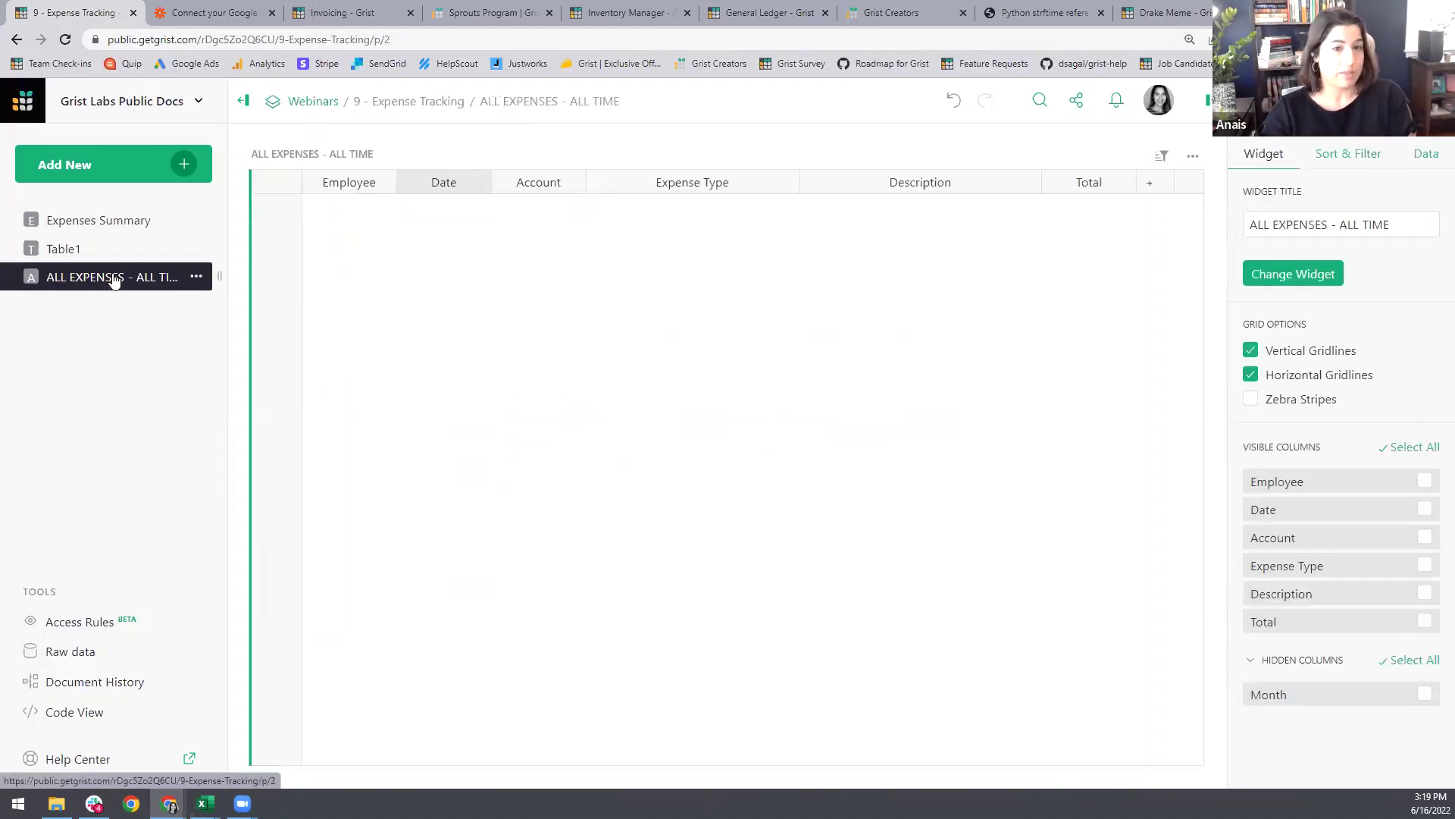
{"action": "left_click", "coordinate": [125, 221]}
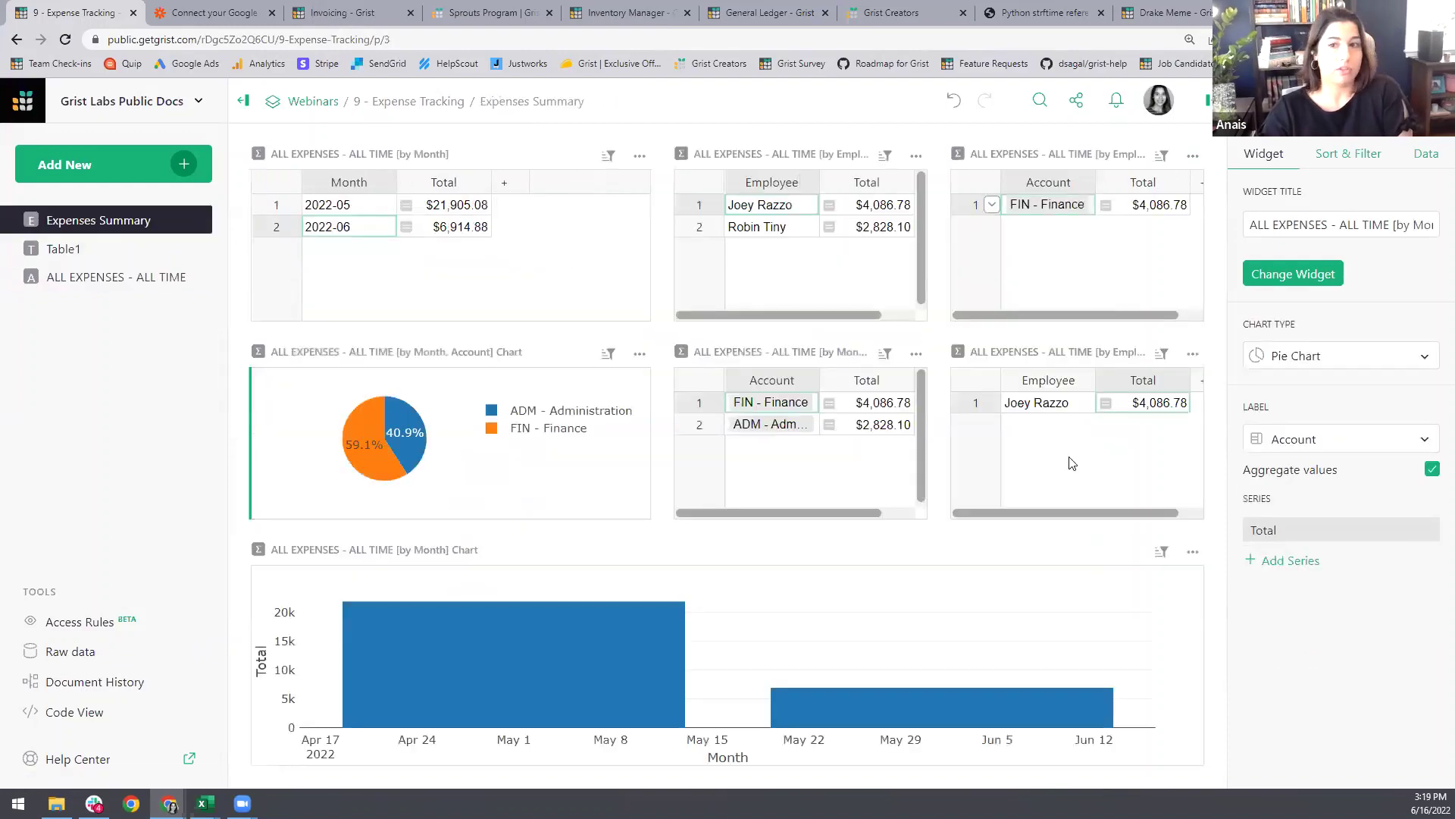
Step: Remove Table1, deleting its data along with the page
{"action": "left_click", "coordinate": [126, 257]}
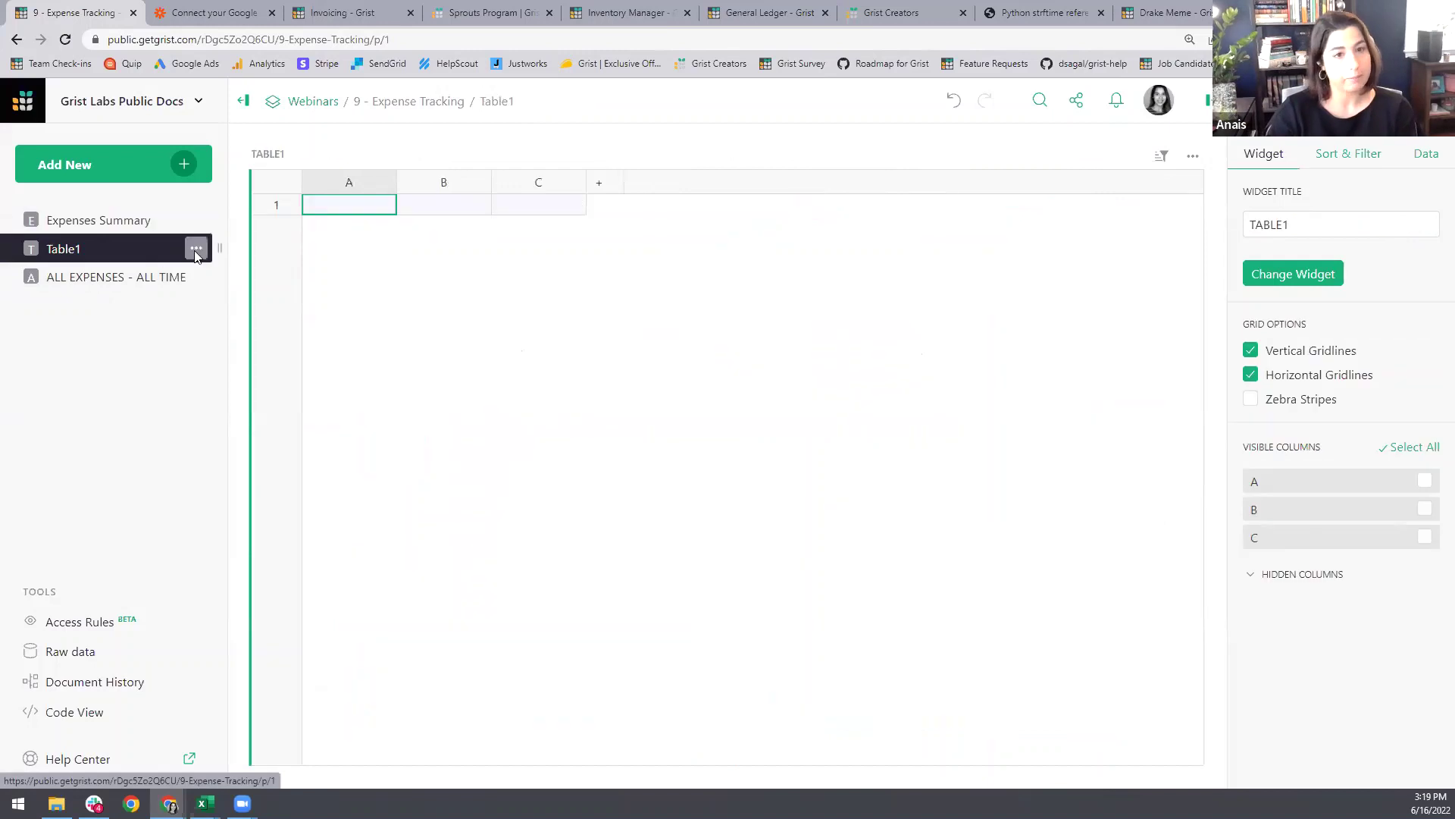
{"action": "left_click", "coordinate": [196, 248]}
{"action": "left_click", "coordinate": [241, 319]}
{"action": "left_click", "coordinate": [640, 405]}
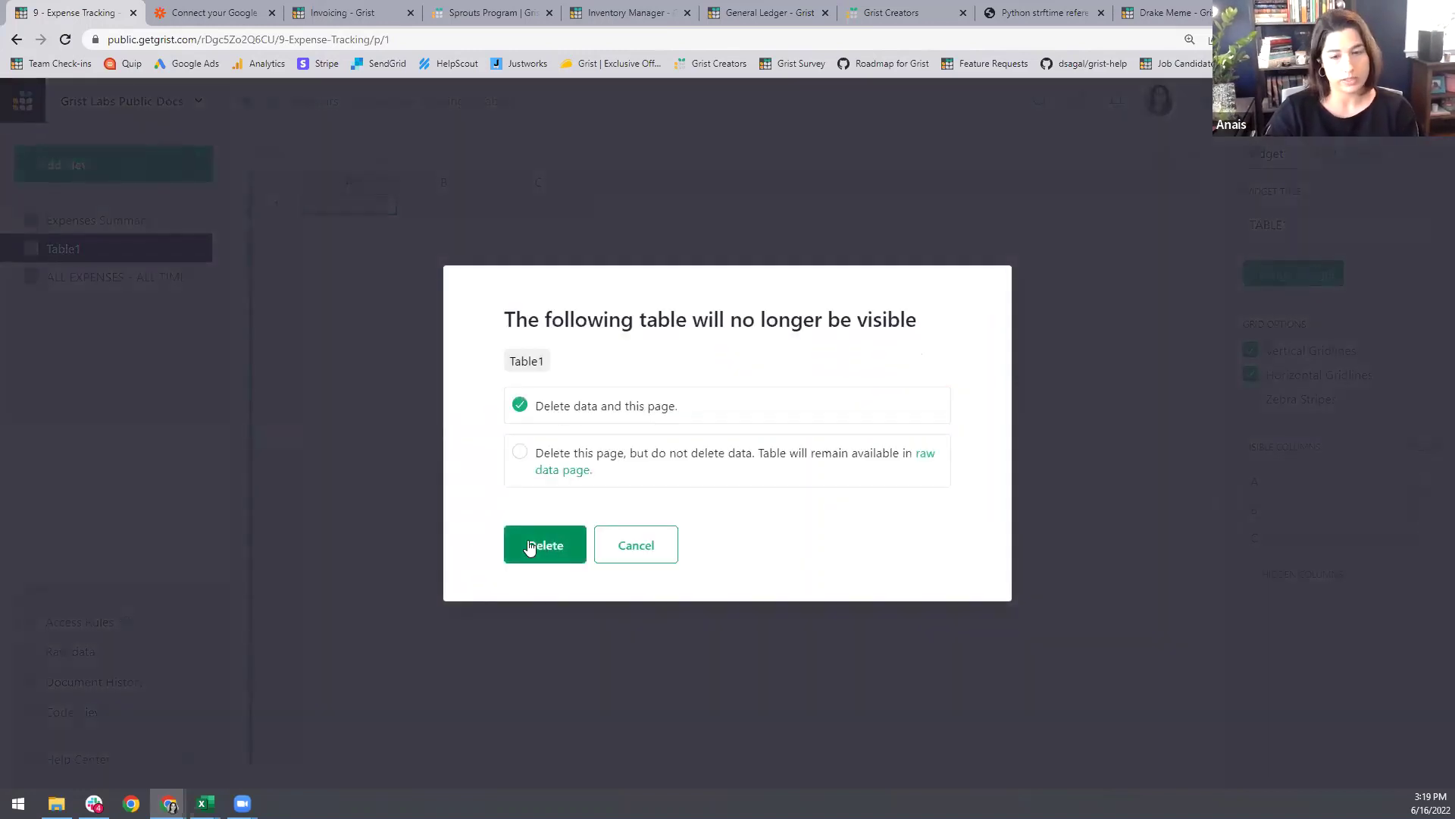
{"action": "left_click", "coordinate": [530, 547]}
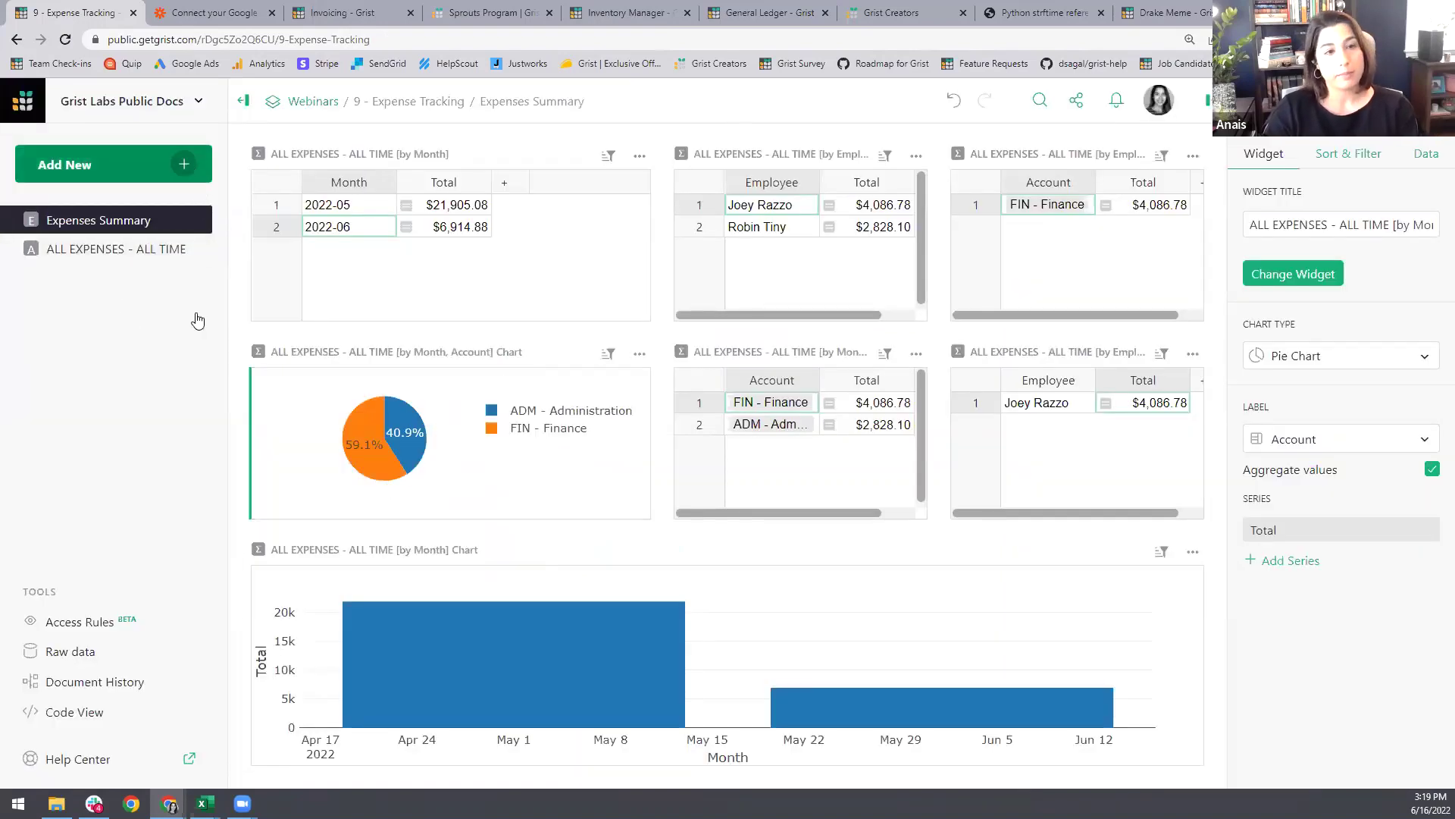
Step: Import the employee's expense report .xlsx, sending its EXPENSE REPORT sheet into ALL_EXPENSES_ALL_TIME
{"action": "mouse_move", "coordinate": [204, 803]}
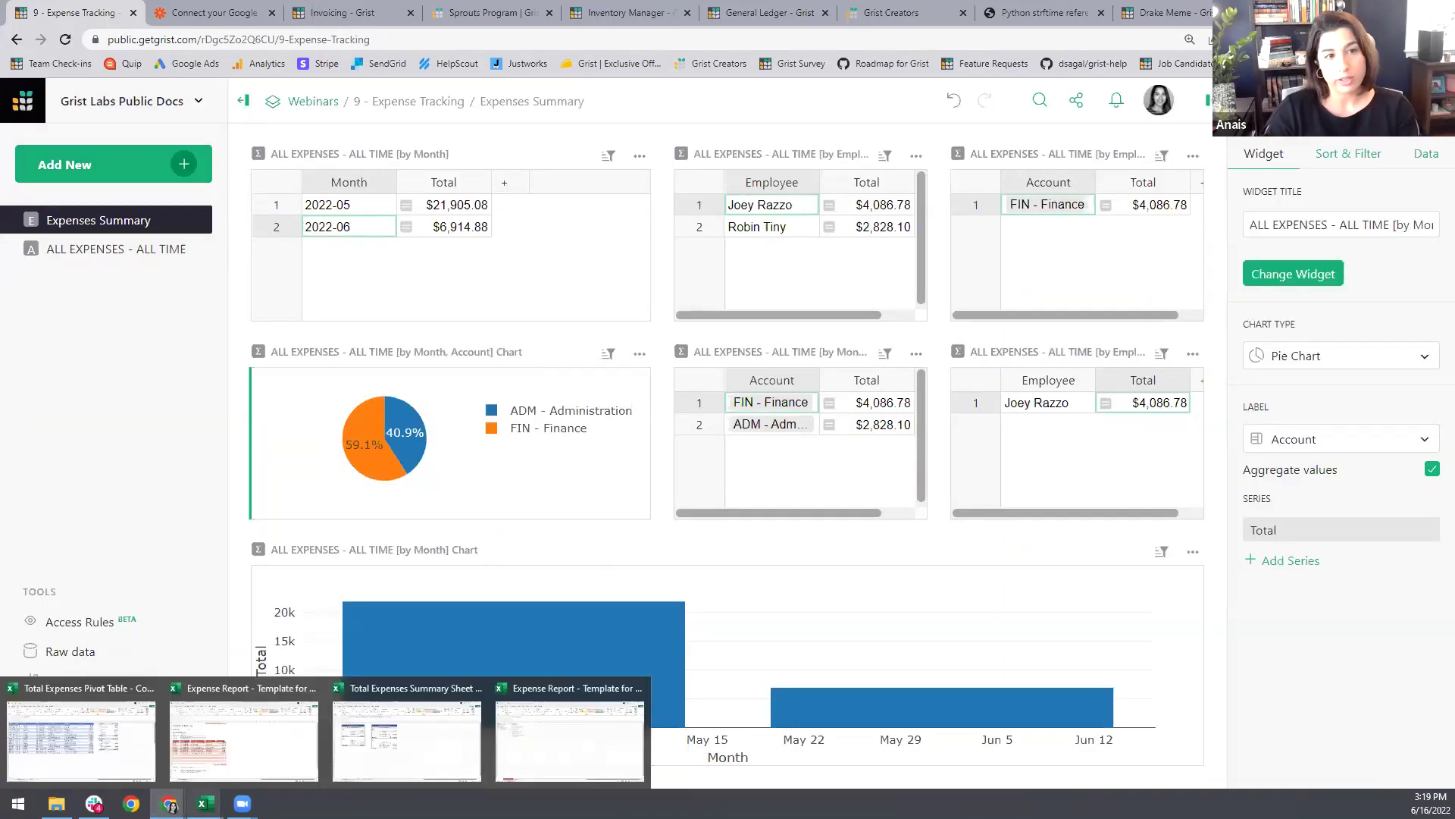
{"action": "left_click", "coordinate": [194, 158]}
{"action": "left_click", "coordinate": [167, 333]}
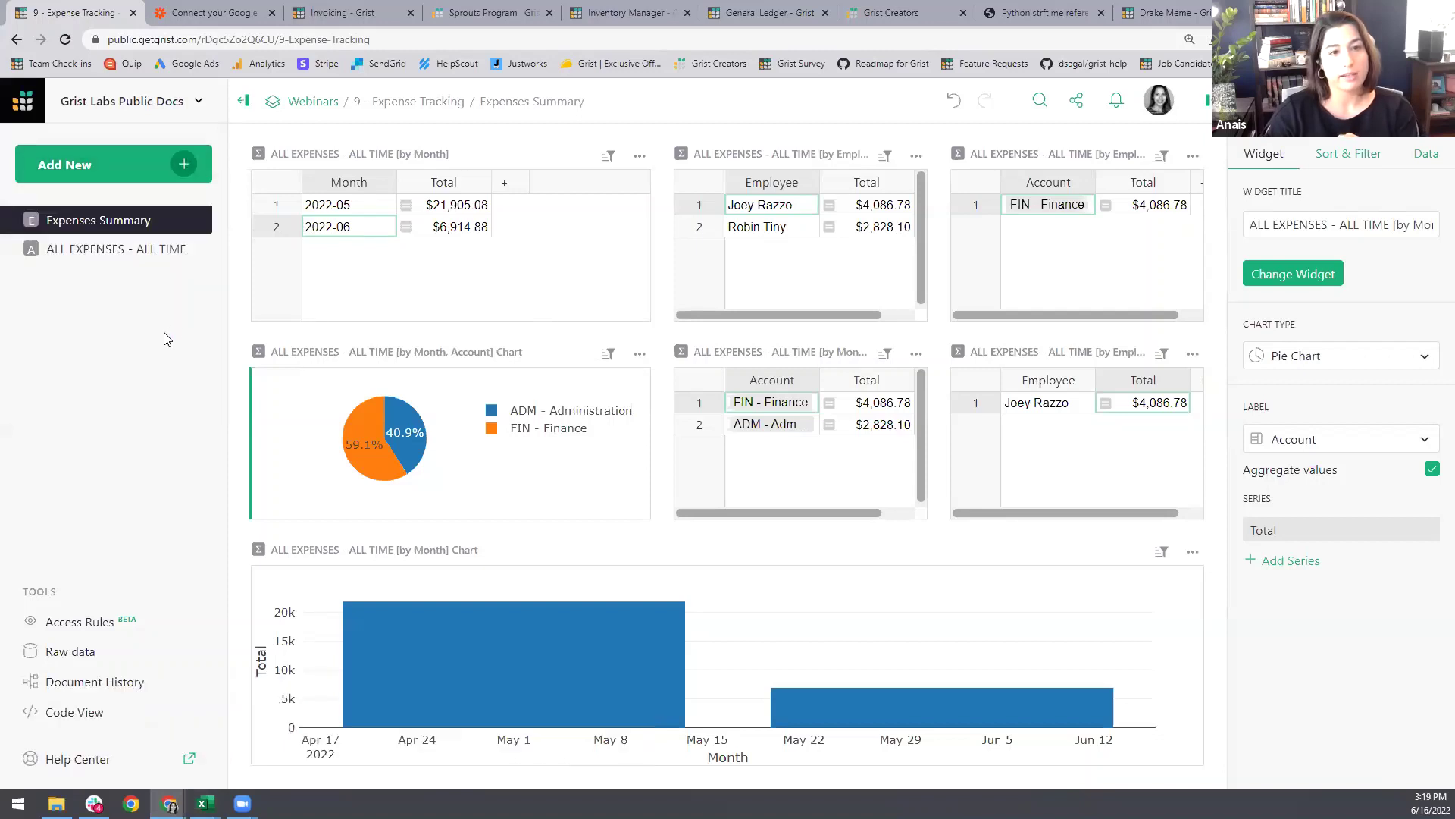
{"action": "left_click", "coordinate": [324, 127]}
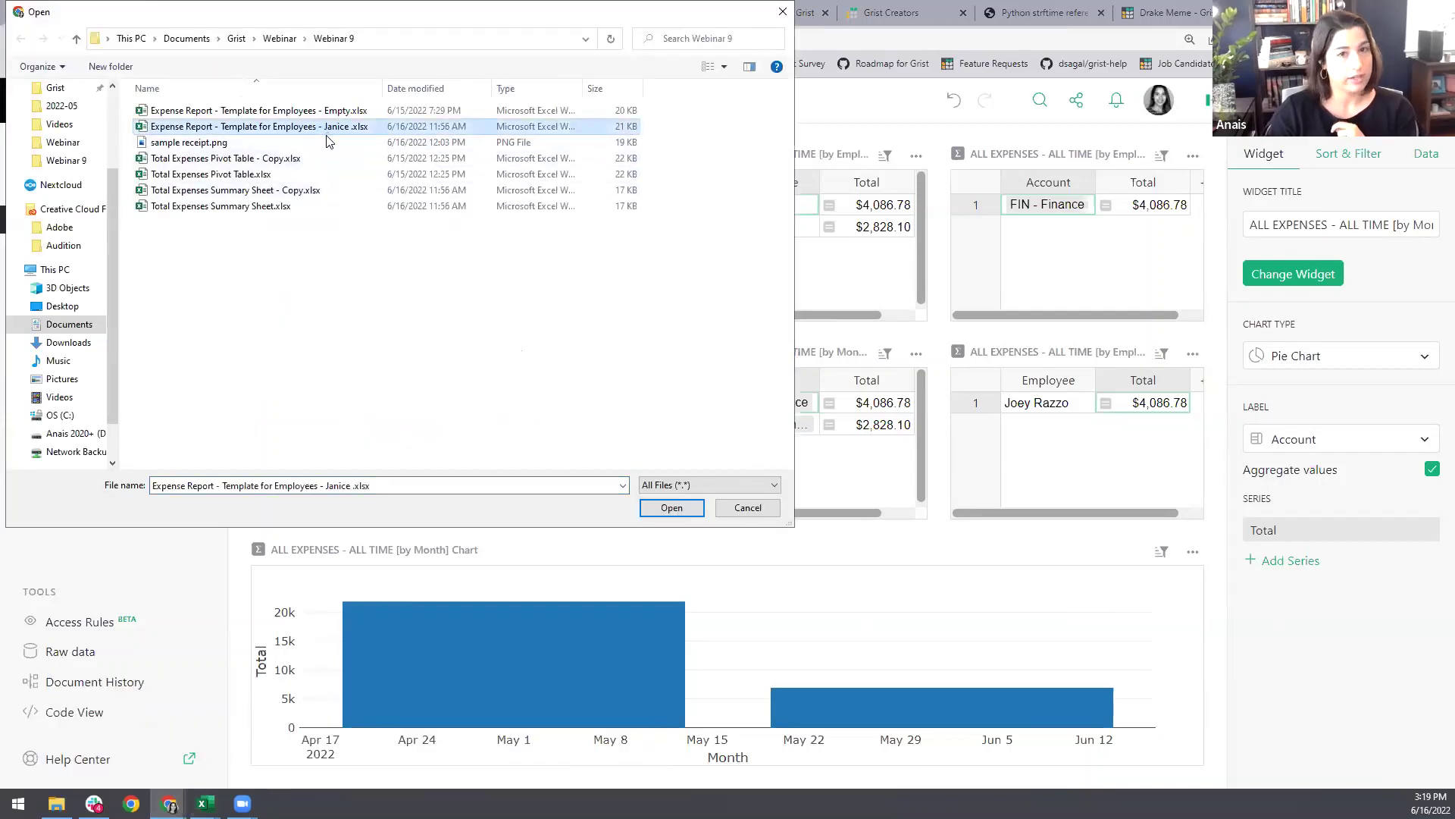
{"action": "left_click", "coordinate": [671, 508]}
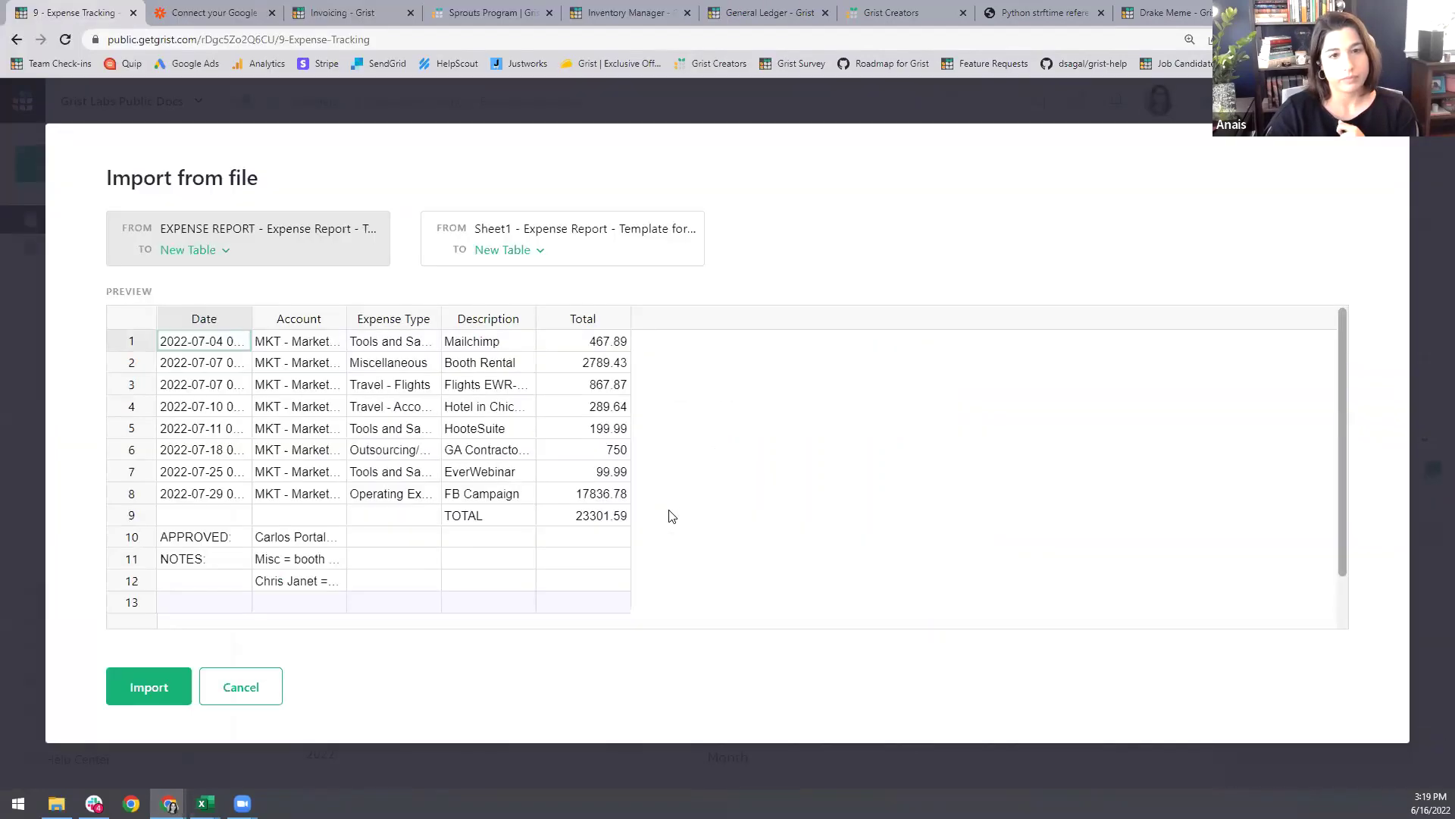
{"action": "left_click", "coordinate": [212, 257]}
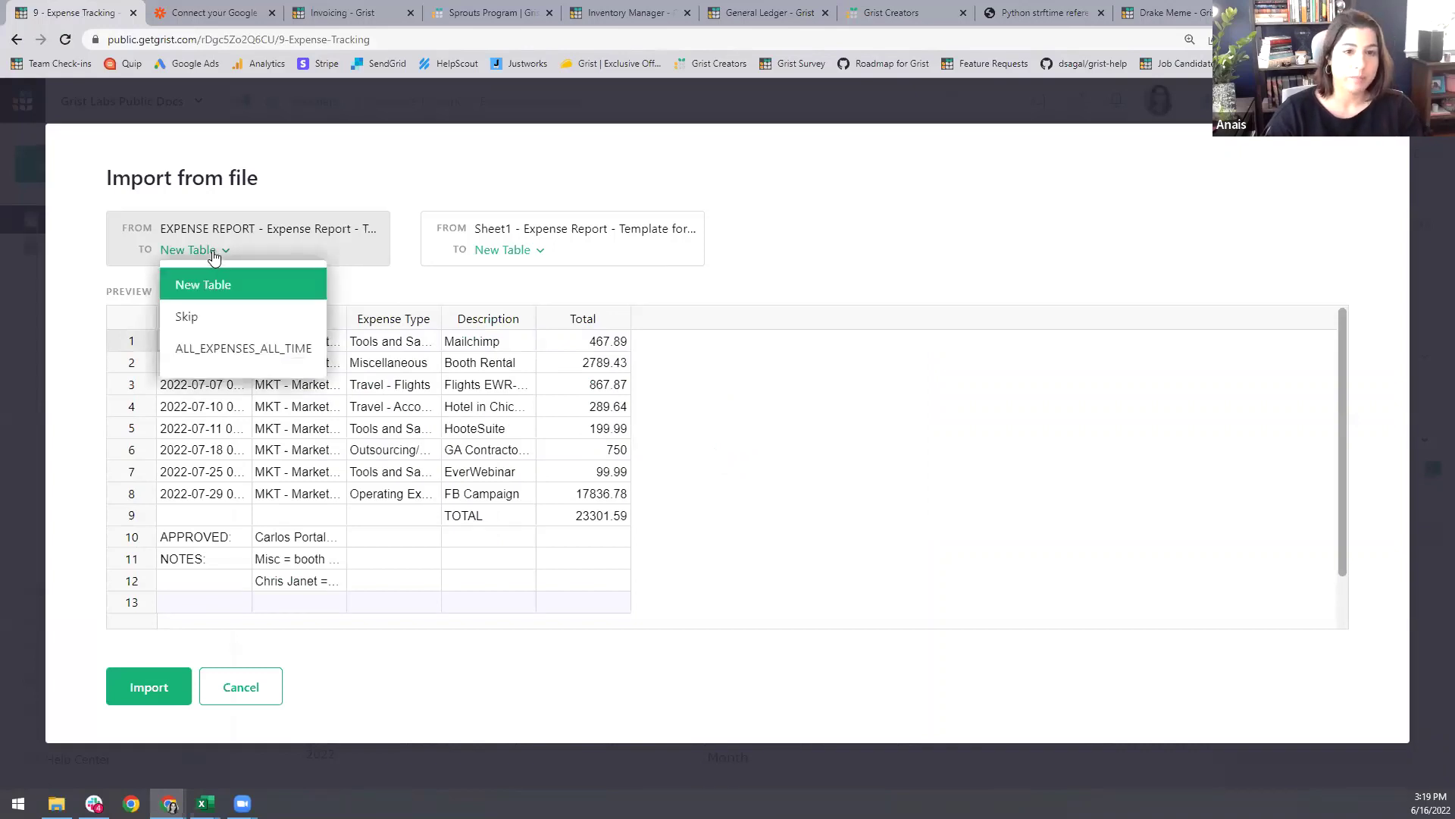
{"action": "left_click", "coordinate": [214, 349]}
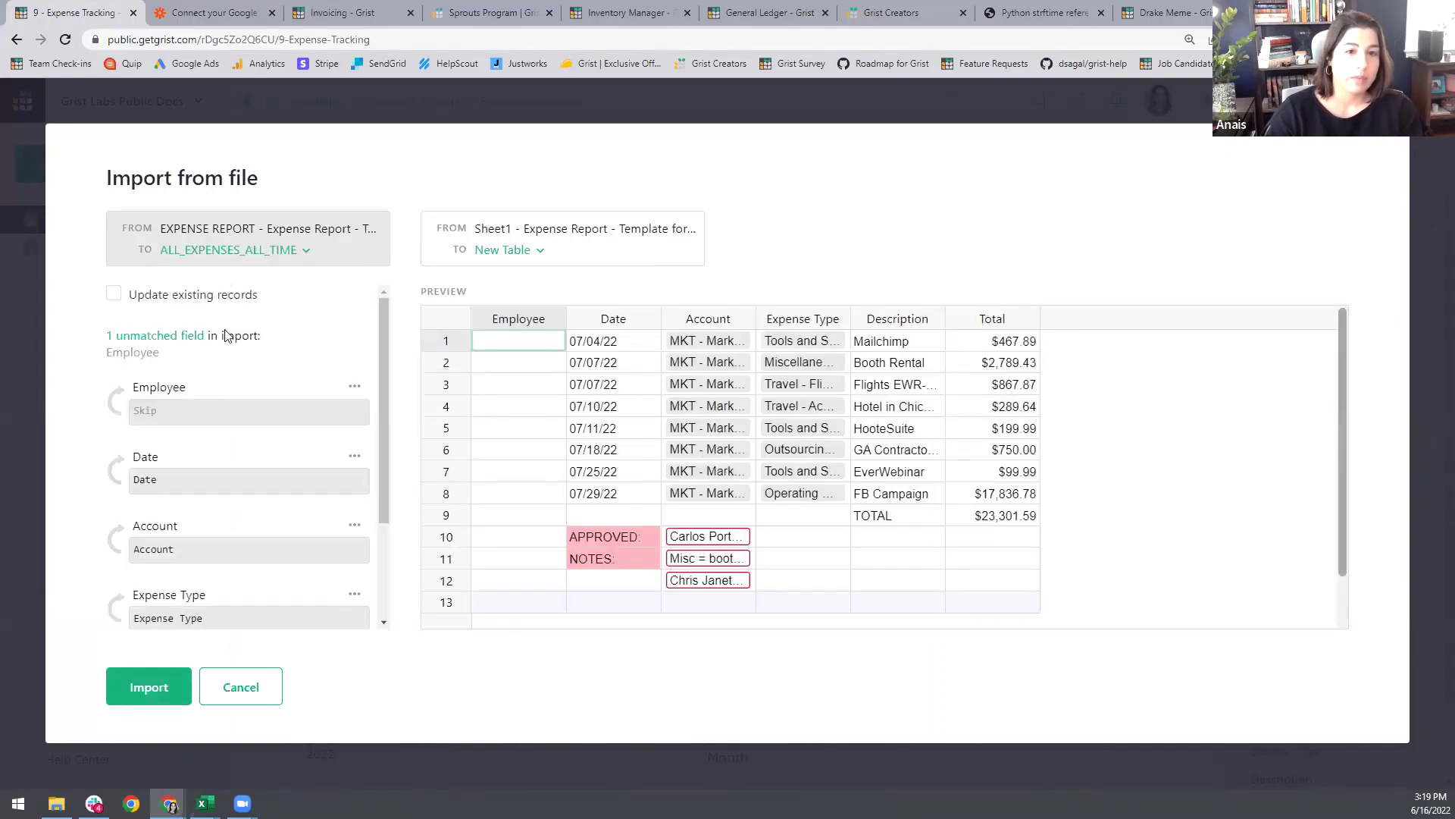
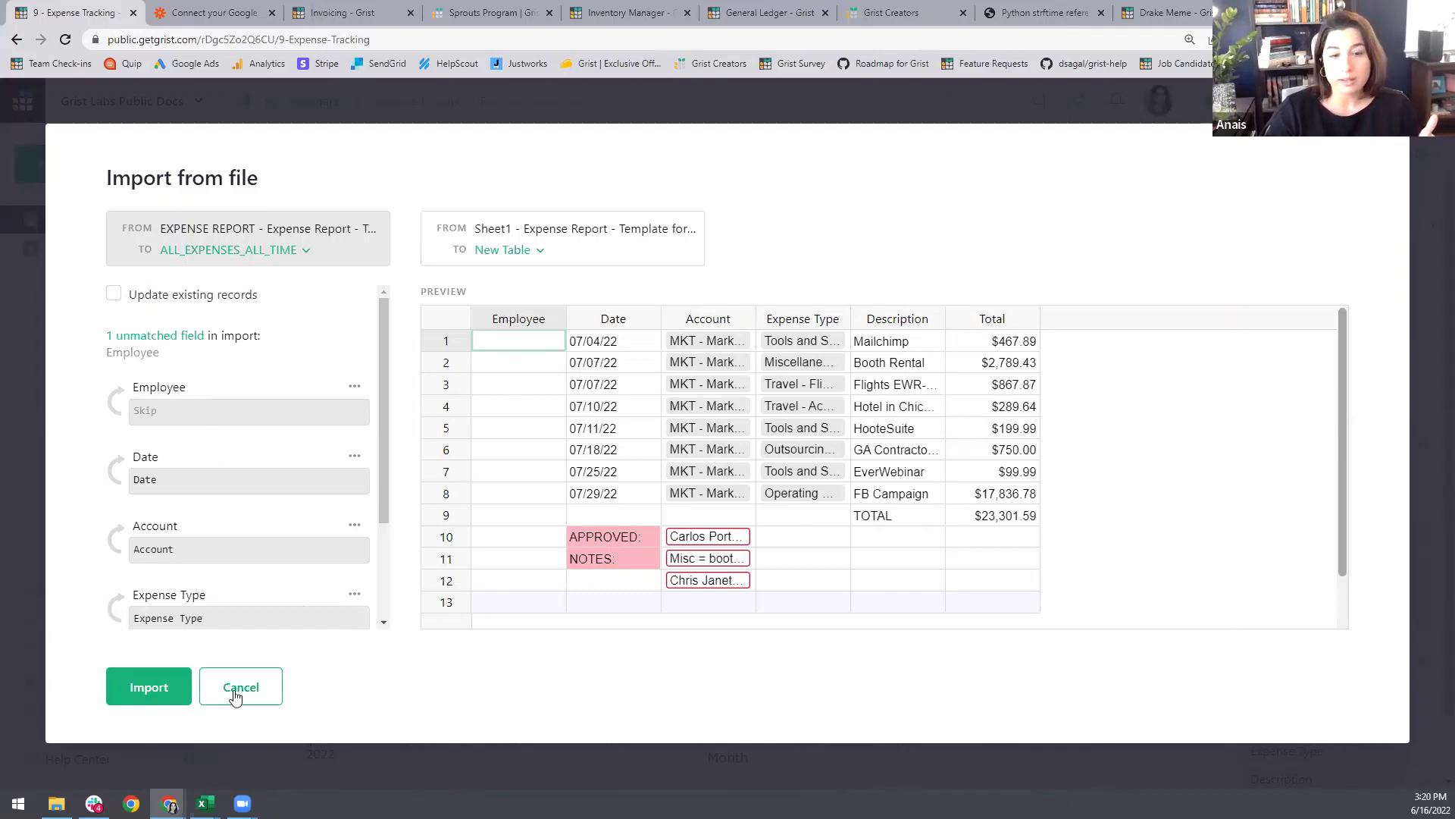
Step: Bring the Excel expense report template to the front from the taskbar
{"action": "mouse_move", "coordinate": [204, 803]}
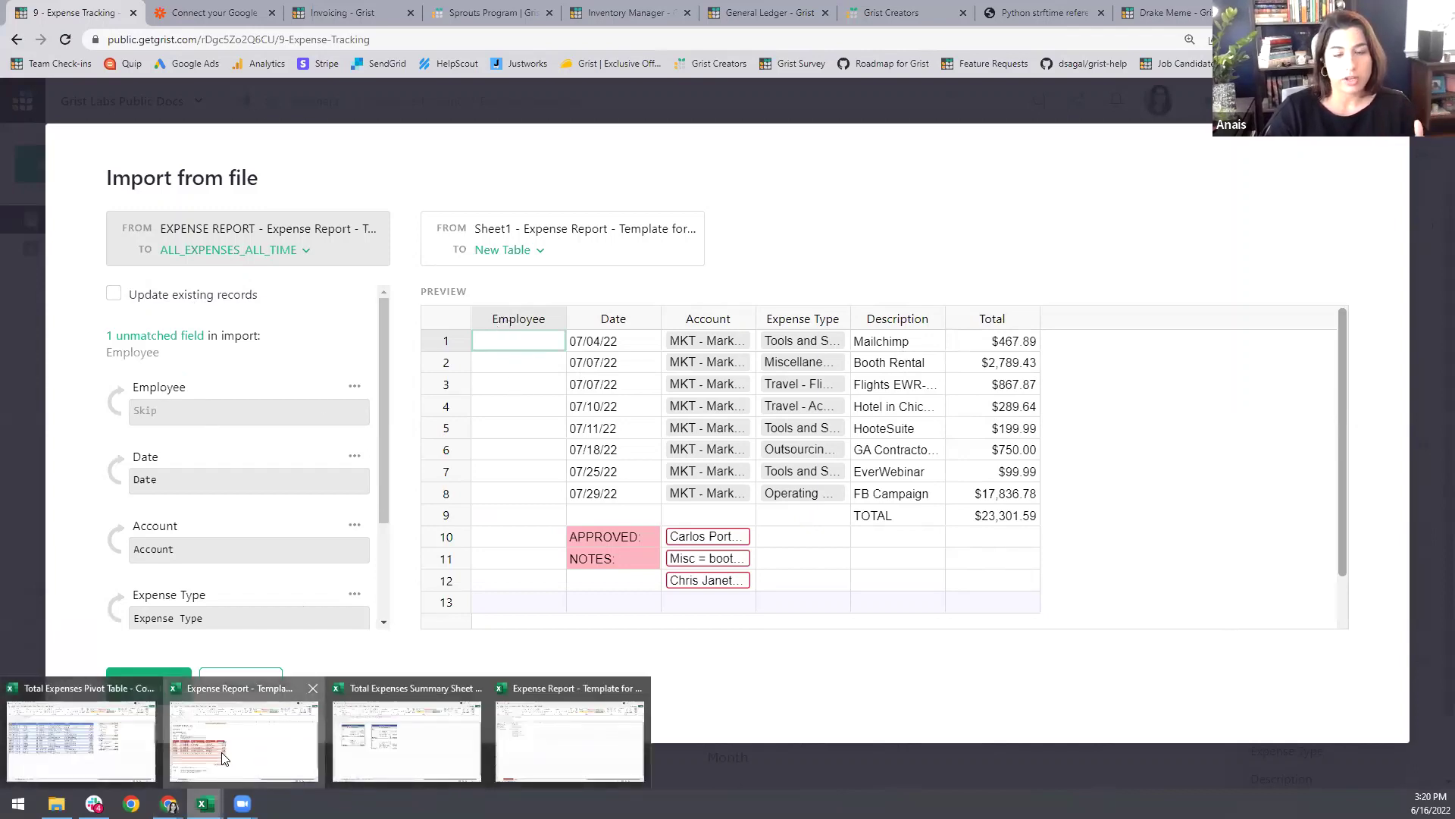
{"action": "left_click", "coordinate": [225, 771]}
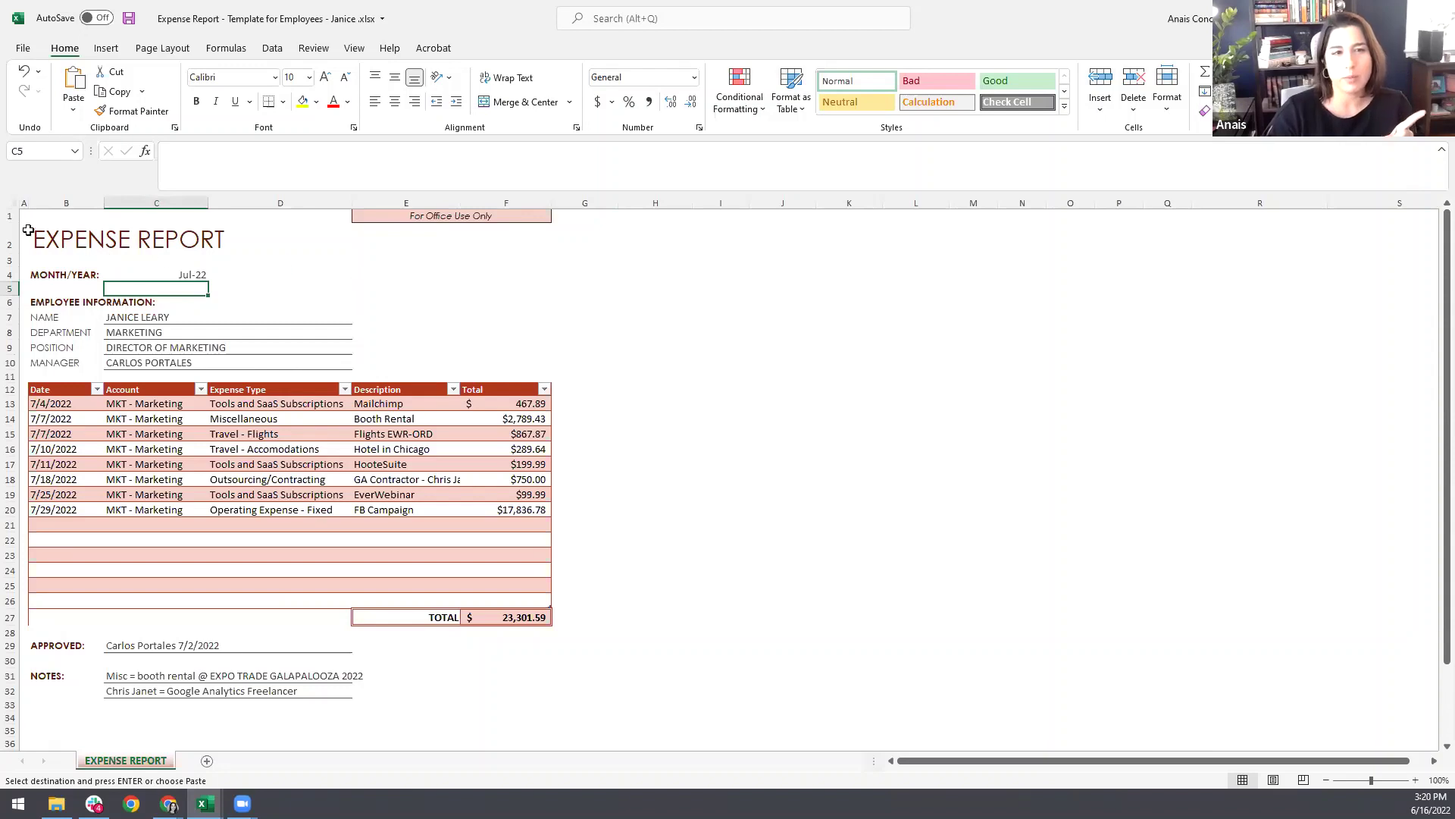
Step: Look over the Excel report's header rows and 7/10/2022 expense line, then return to the Grist import
{"action": "left_click_drag", "start_coordinate": [11, 216], "coordinate": [15, 379]}
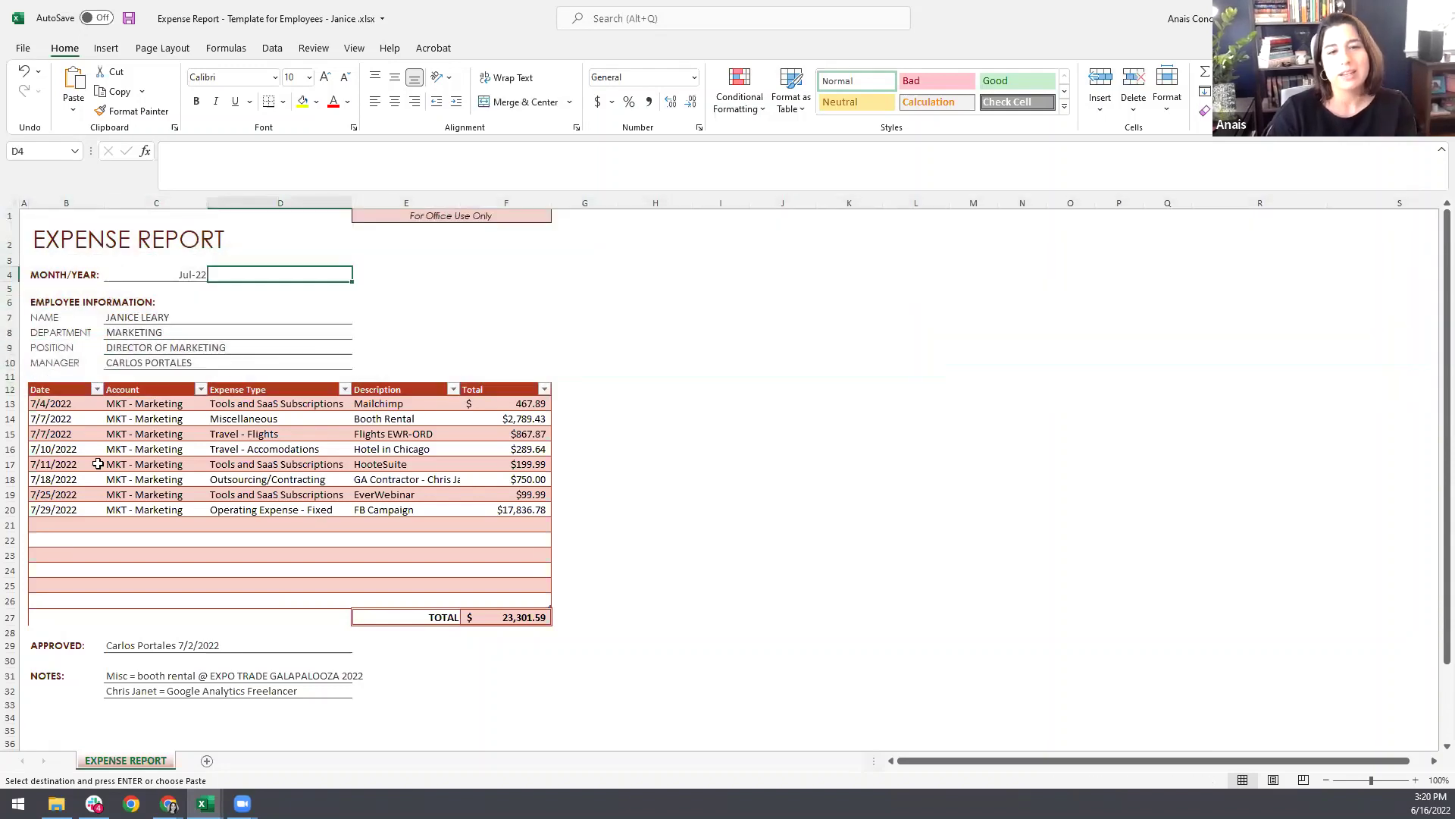
{"action": "left_click", "coordinate": [80, 452]}
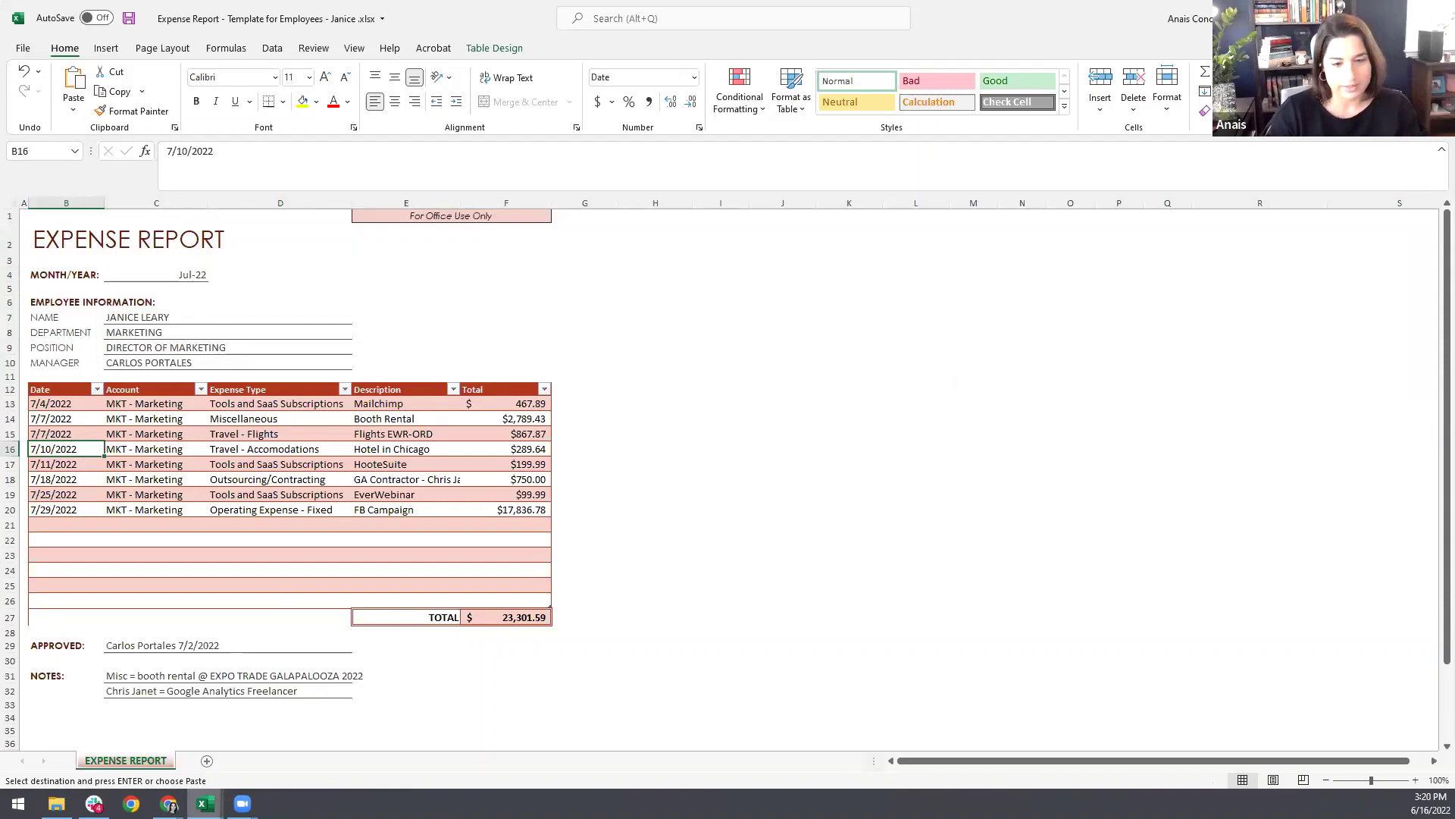
{"action": "left_click", "coordinate": [205, 803]}
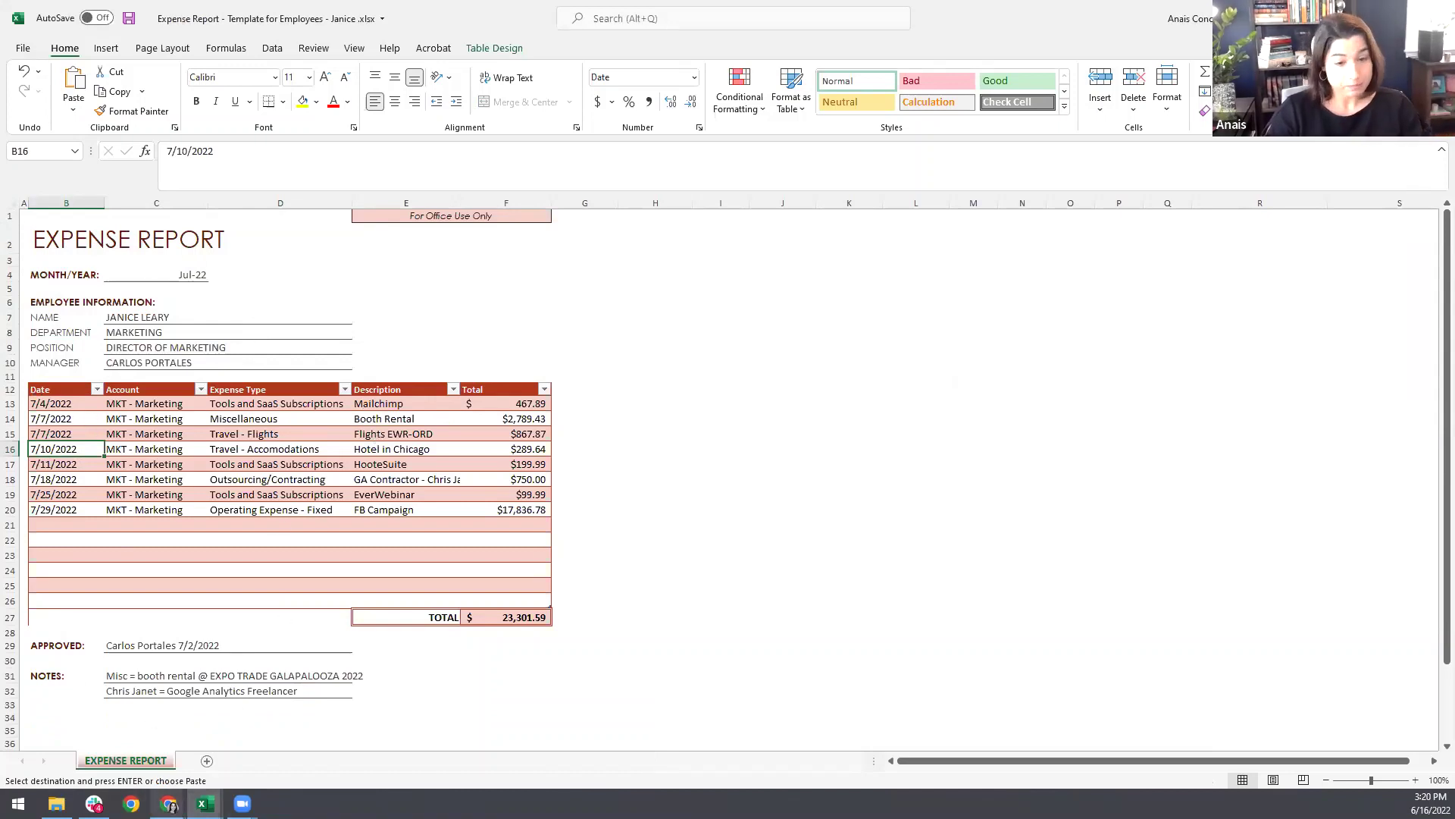
{"action": "left_click", "coordinate": [169, 803]}
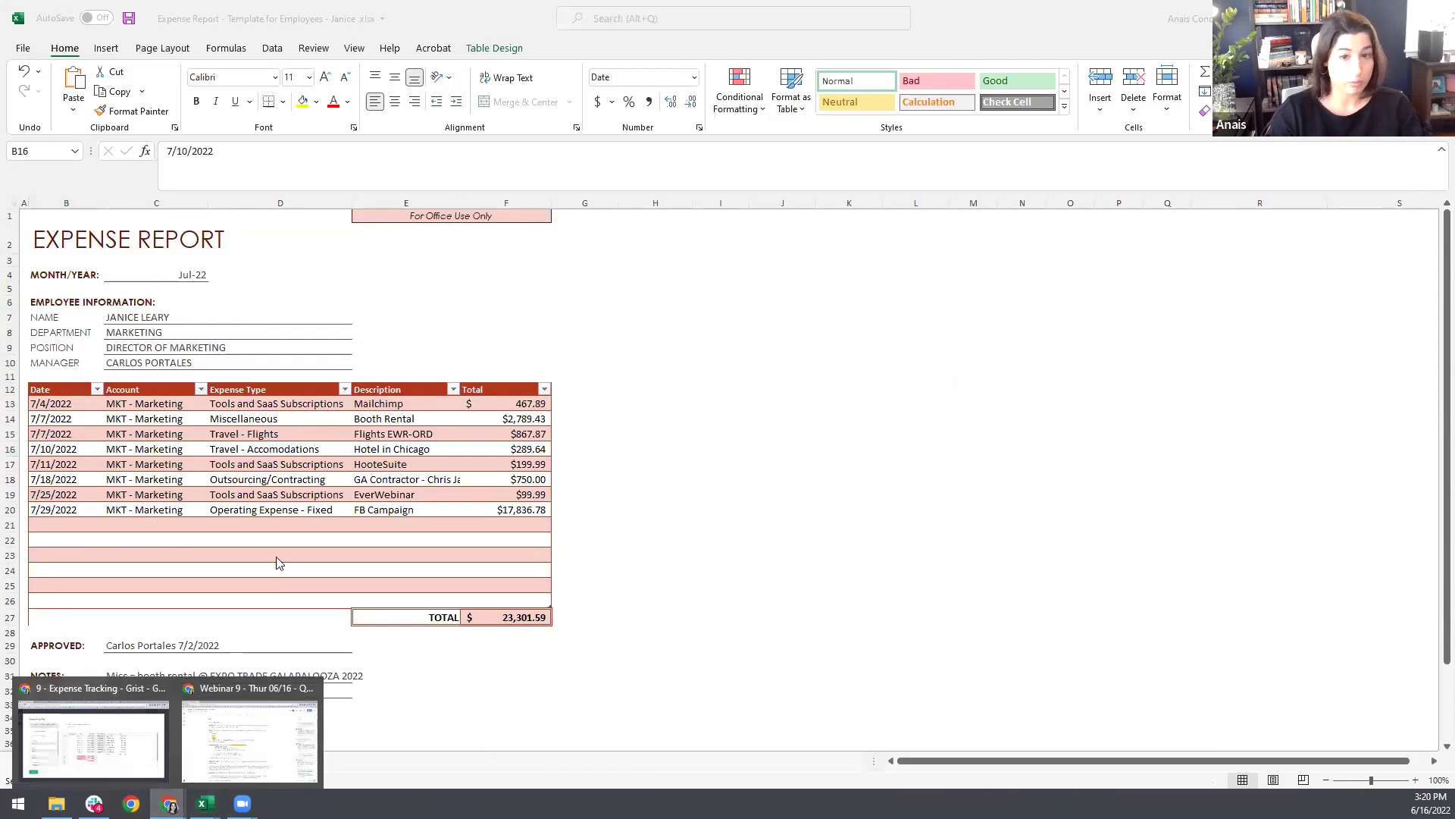
{"action": "left_click", "coordinate": [60, 760]}
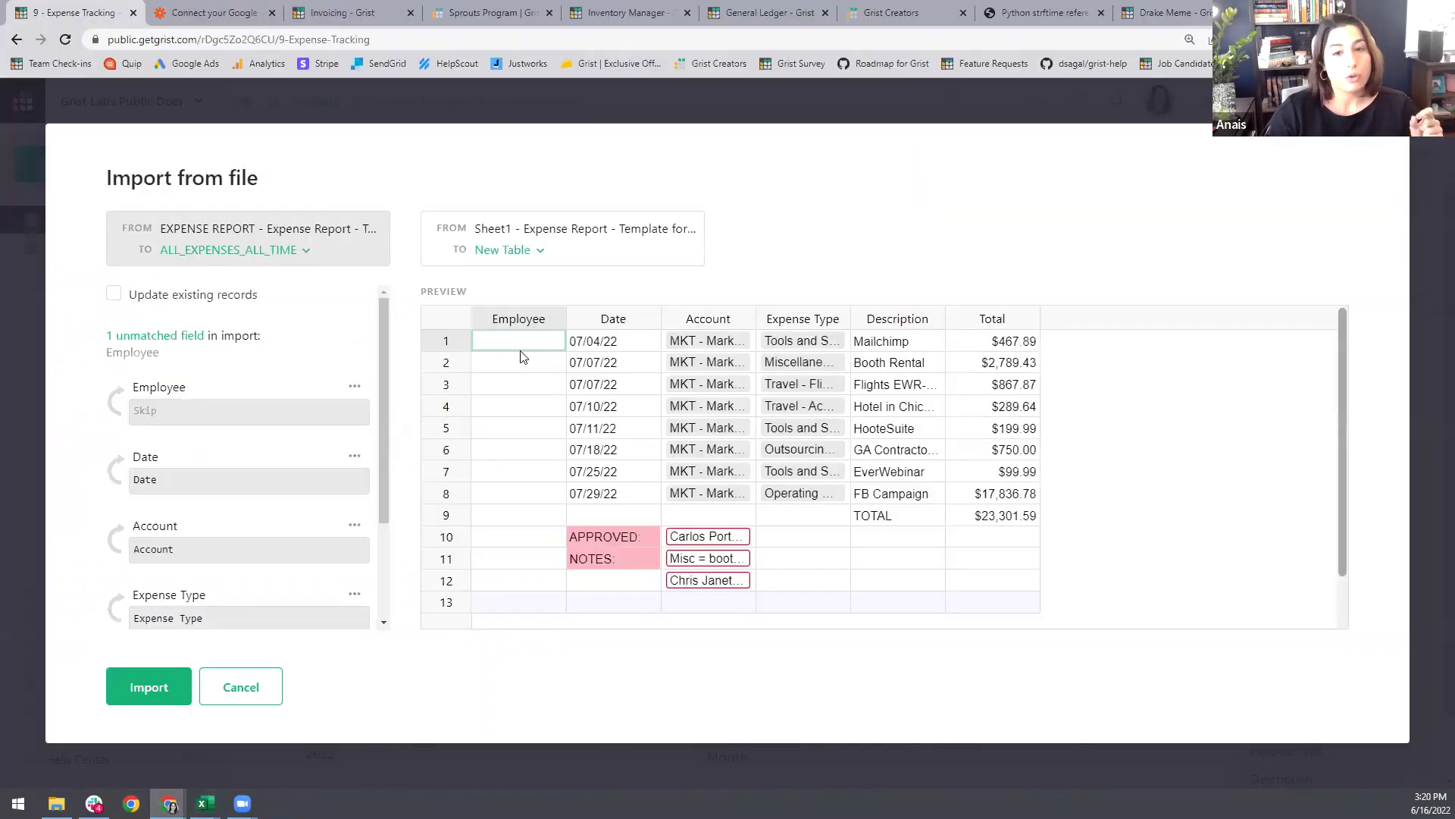
Step: Give the unmatched Employee field a quoted employee-name formula for every row, then switch to Excel
{"action": "left_click", "coordinate": [220, 413]}
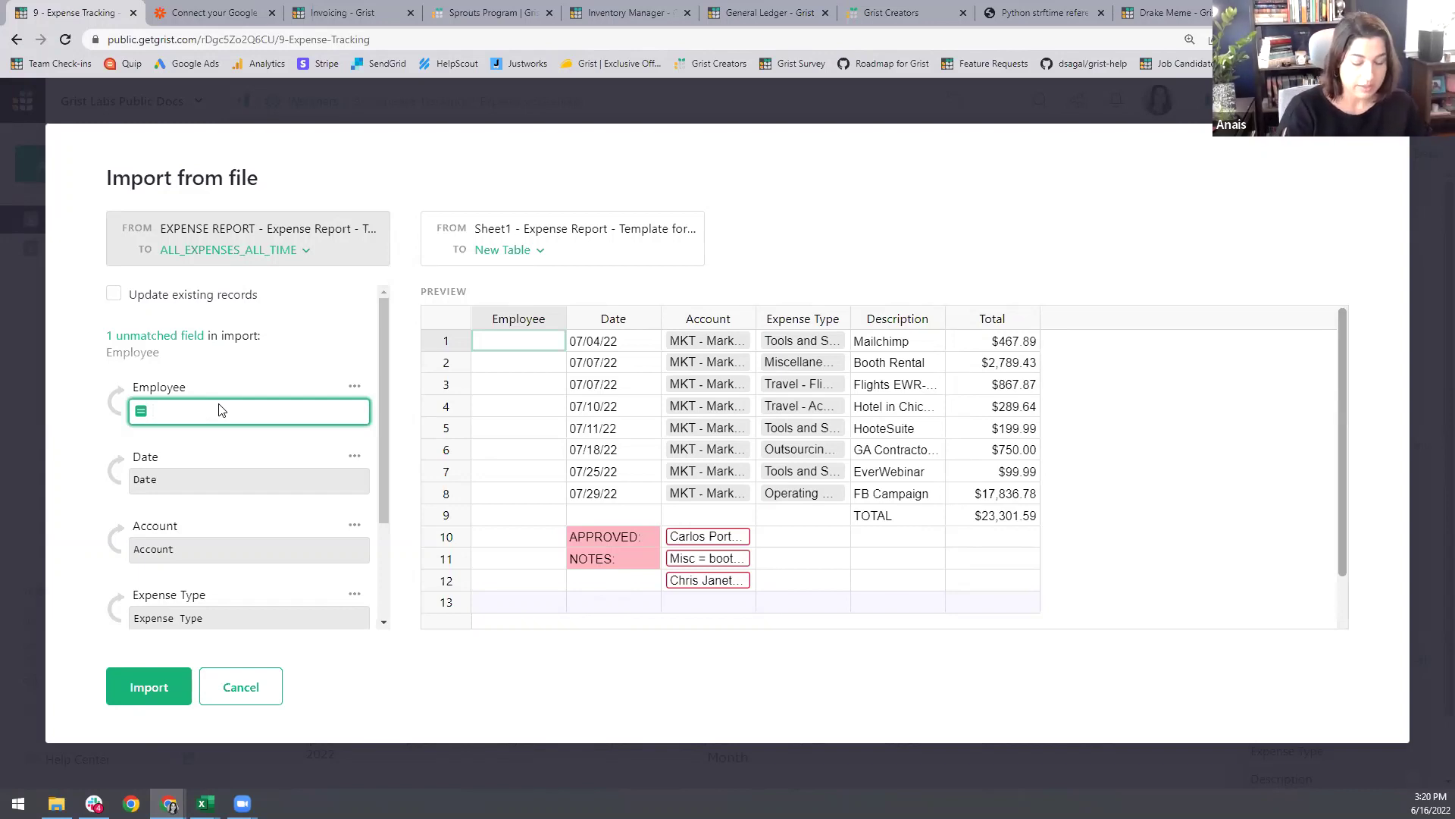
{"action": "type", "text": "\""}
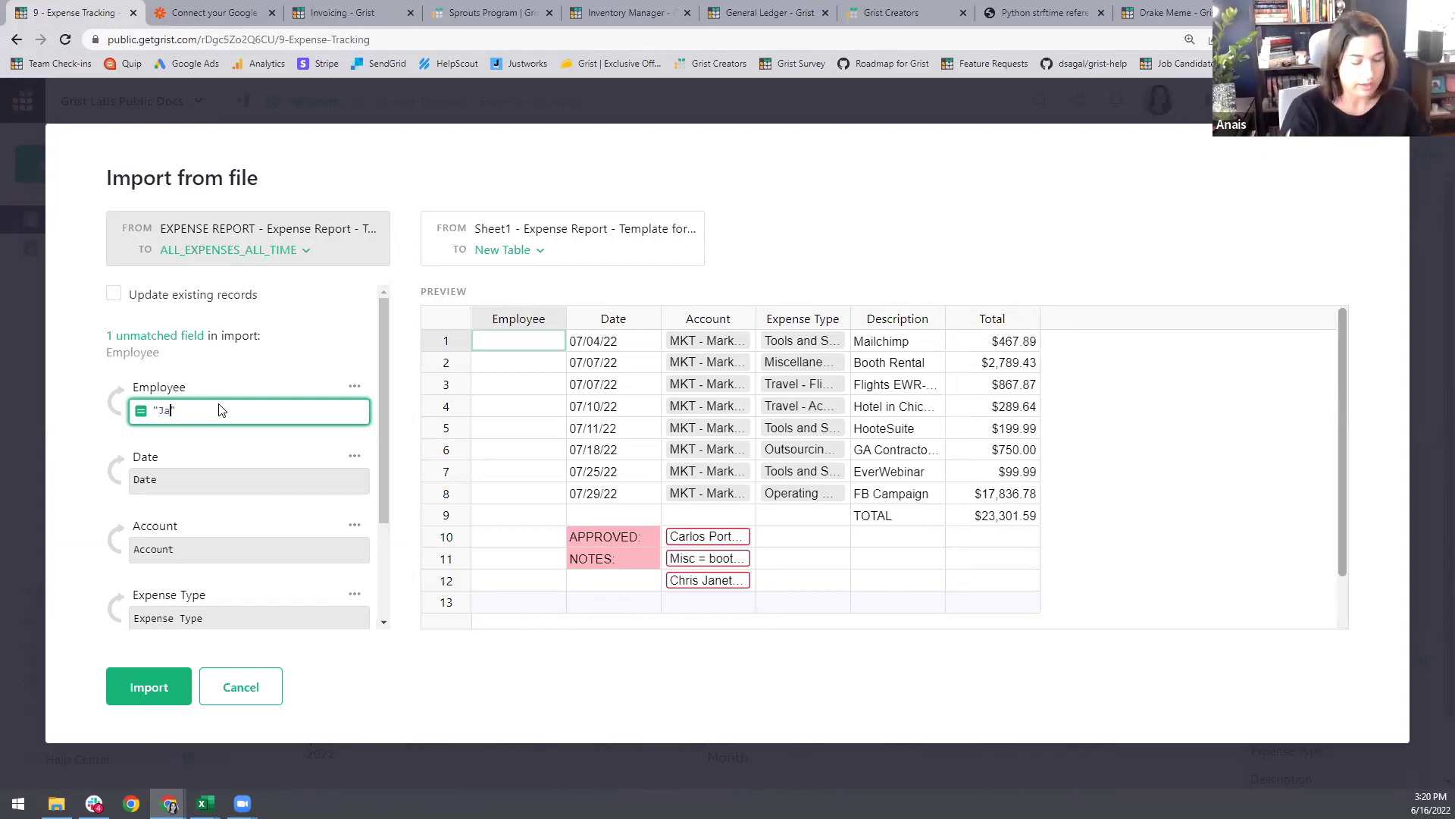
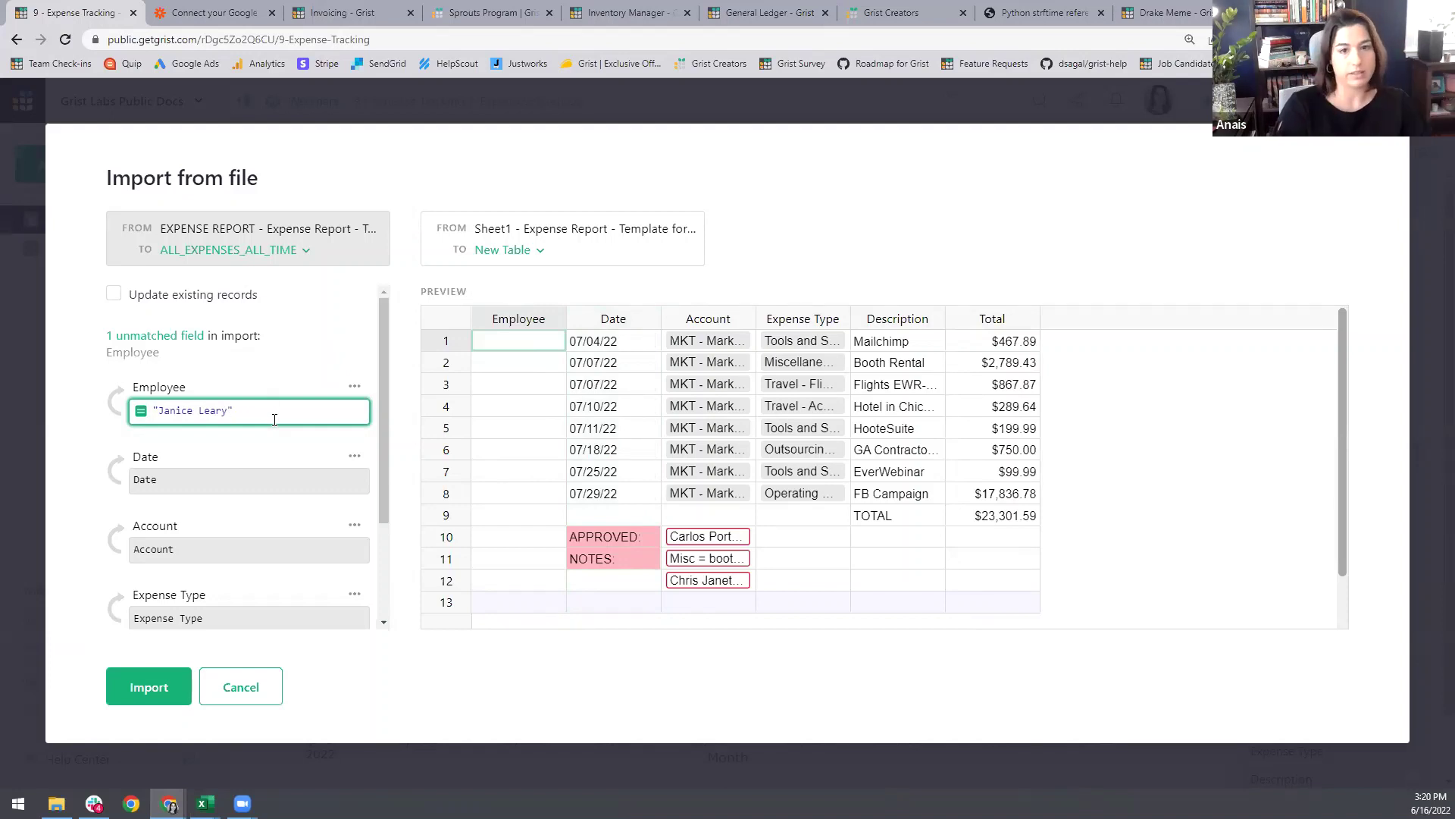
{"action": "key", "text": "Return"}
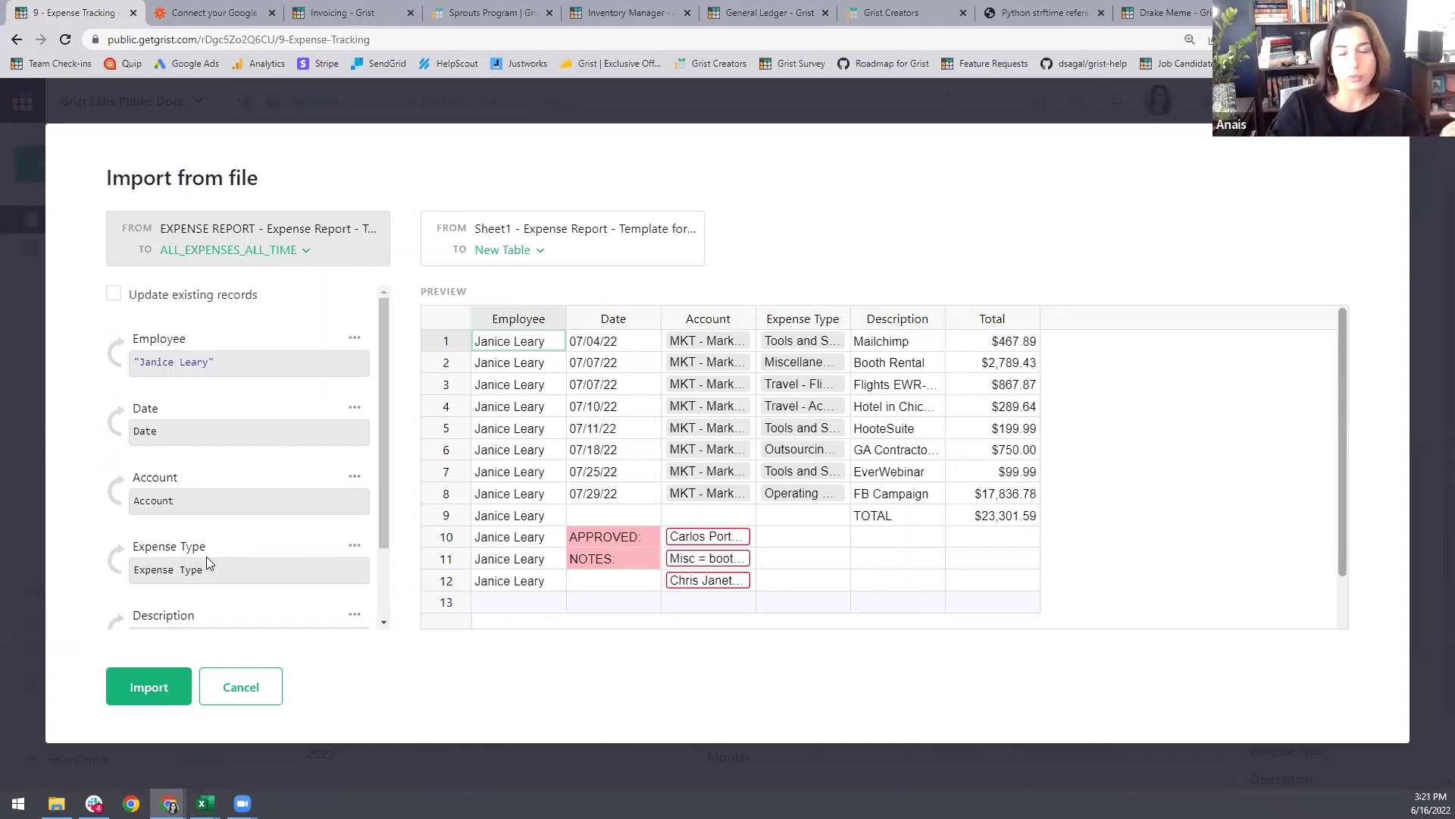
{"action": "scroll", "coordinate": [215, 554], "scroll_direction": "down", "scroll_amount": 3}
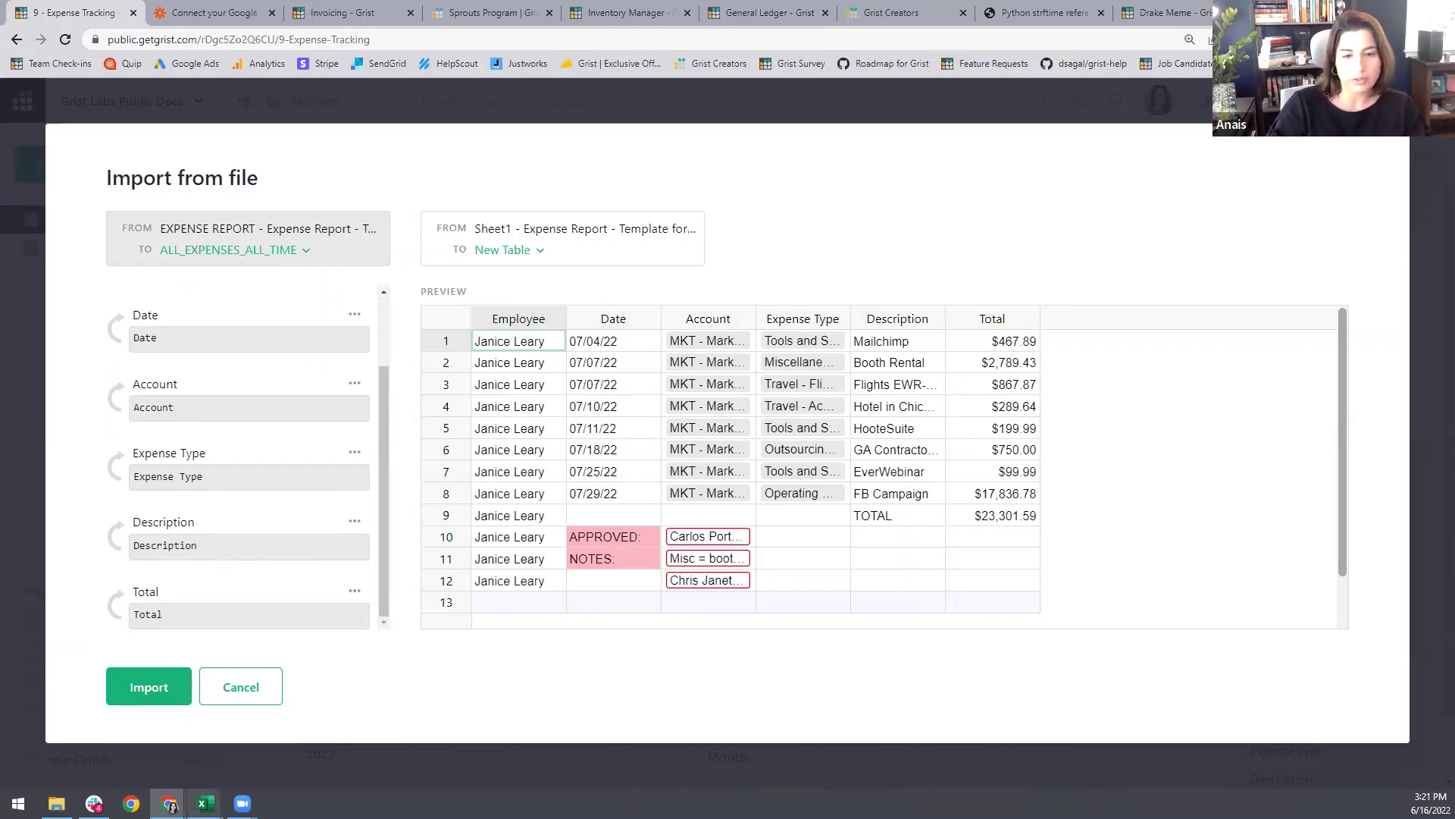
{"action": "mouse_move", "coordinate": [204, 803]}
{"action": "left_click", "coordinate": [226, 765]}
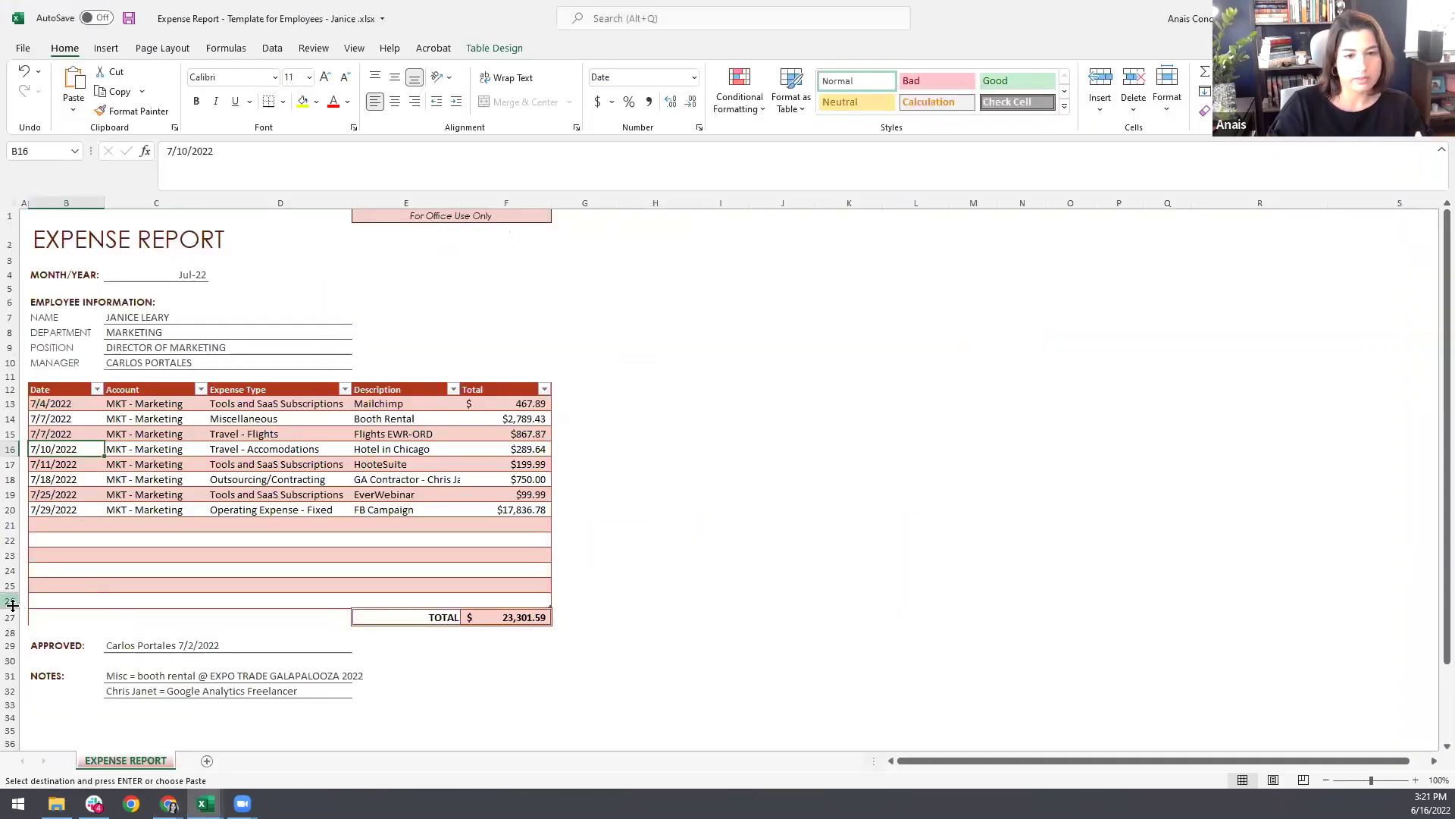
Step: Highlight Excel rows 27–31 with the total, approval and notes lines, then return to Grist
{"action": "left_click_drag", "start_coordinate": [11, 599], "coordinate": [10, 656]}
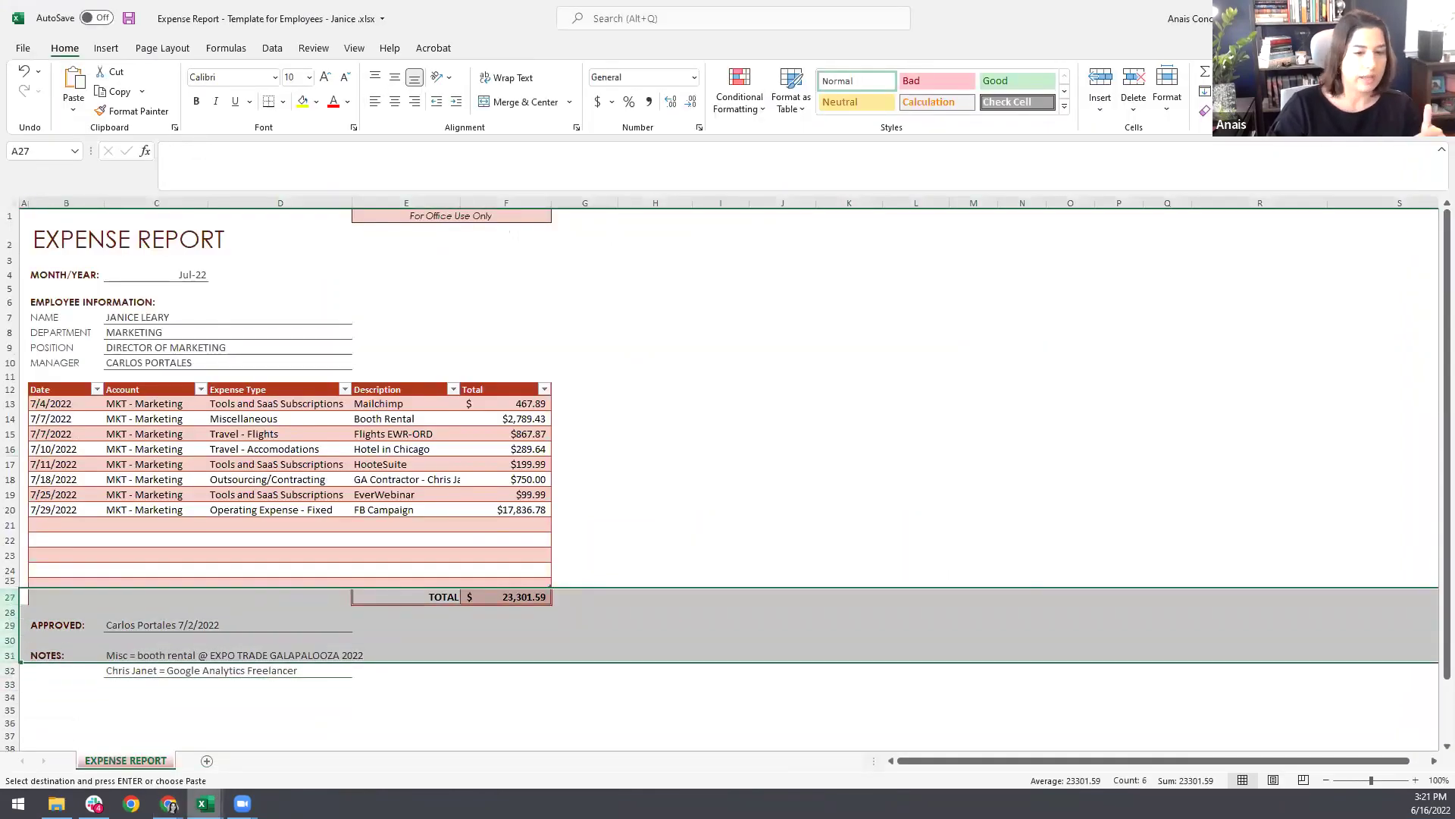
{"action": "mouse_move", "coordinate": [168, 803]}
{"action": "left_click", "coordinate": [97, 746]}
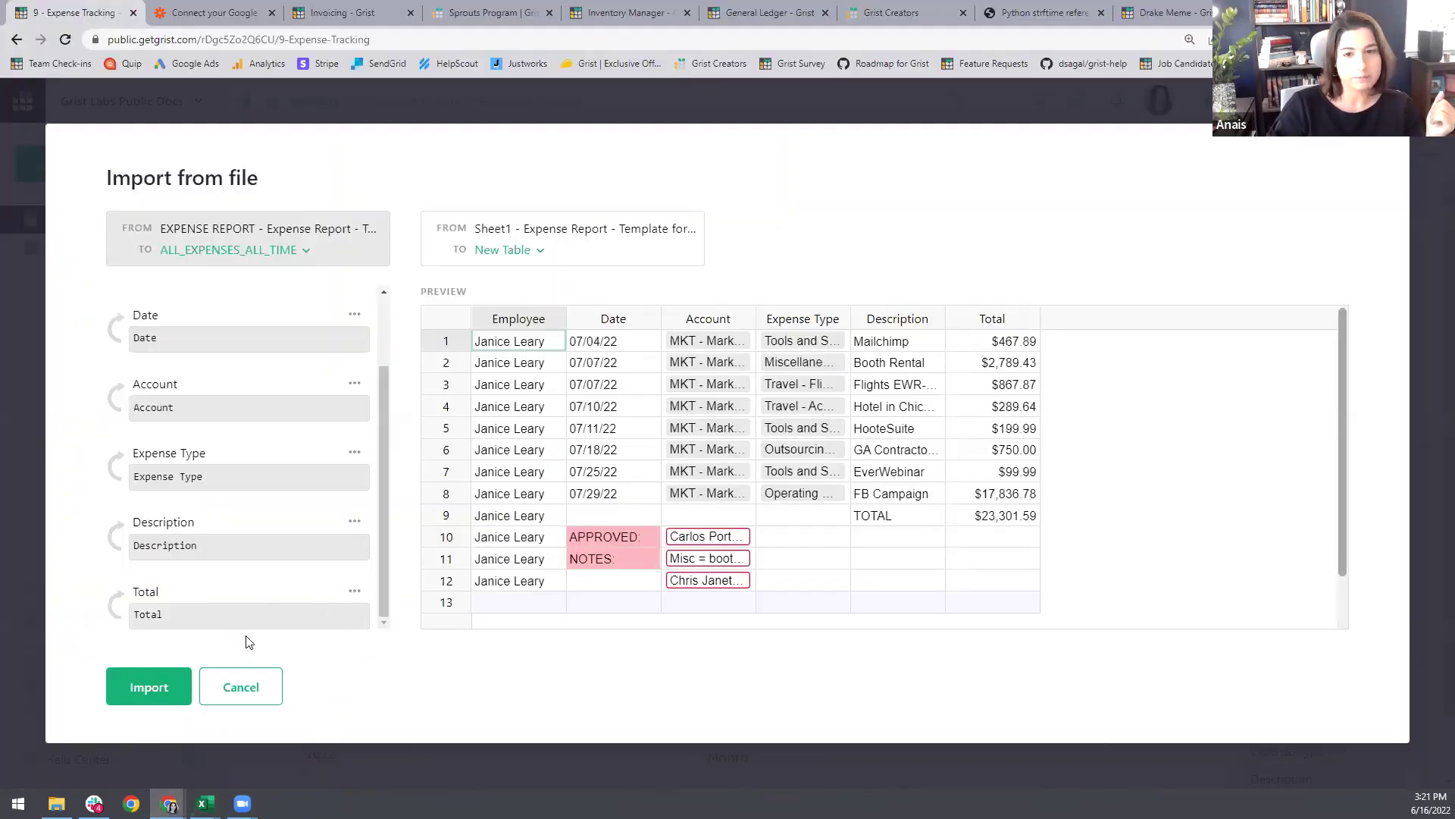
Step: Import the report rows into ALL EXPENSES - ALL TIME and copy row 28's approver cell
{"action": "left_click", "coordinate": [161, 682]}
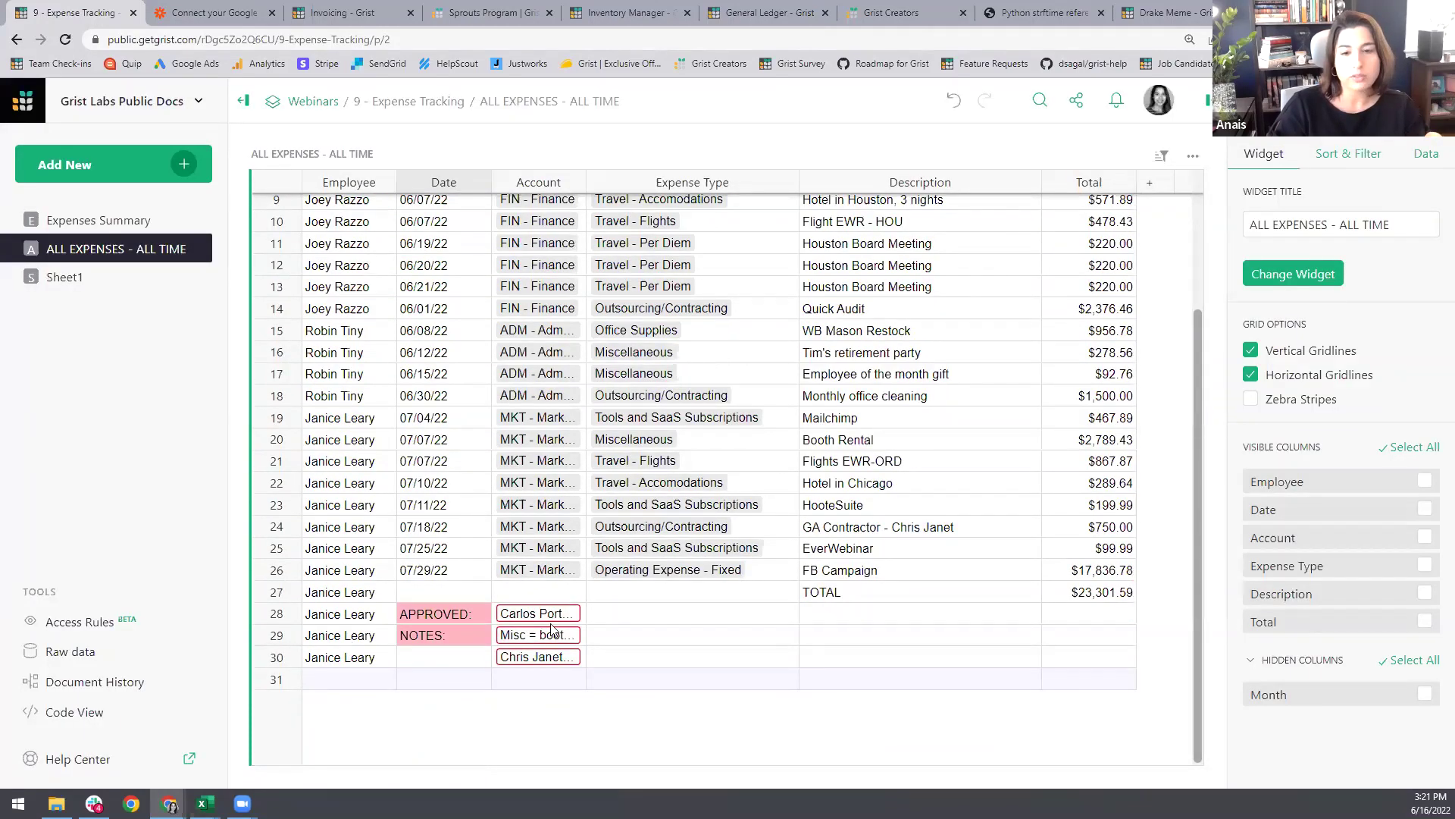
{"action": "key", "text": "Right"}
{"action": "key", "text": "ctrl+c"}
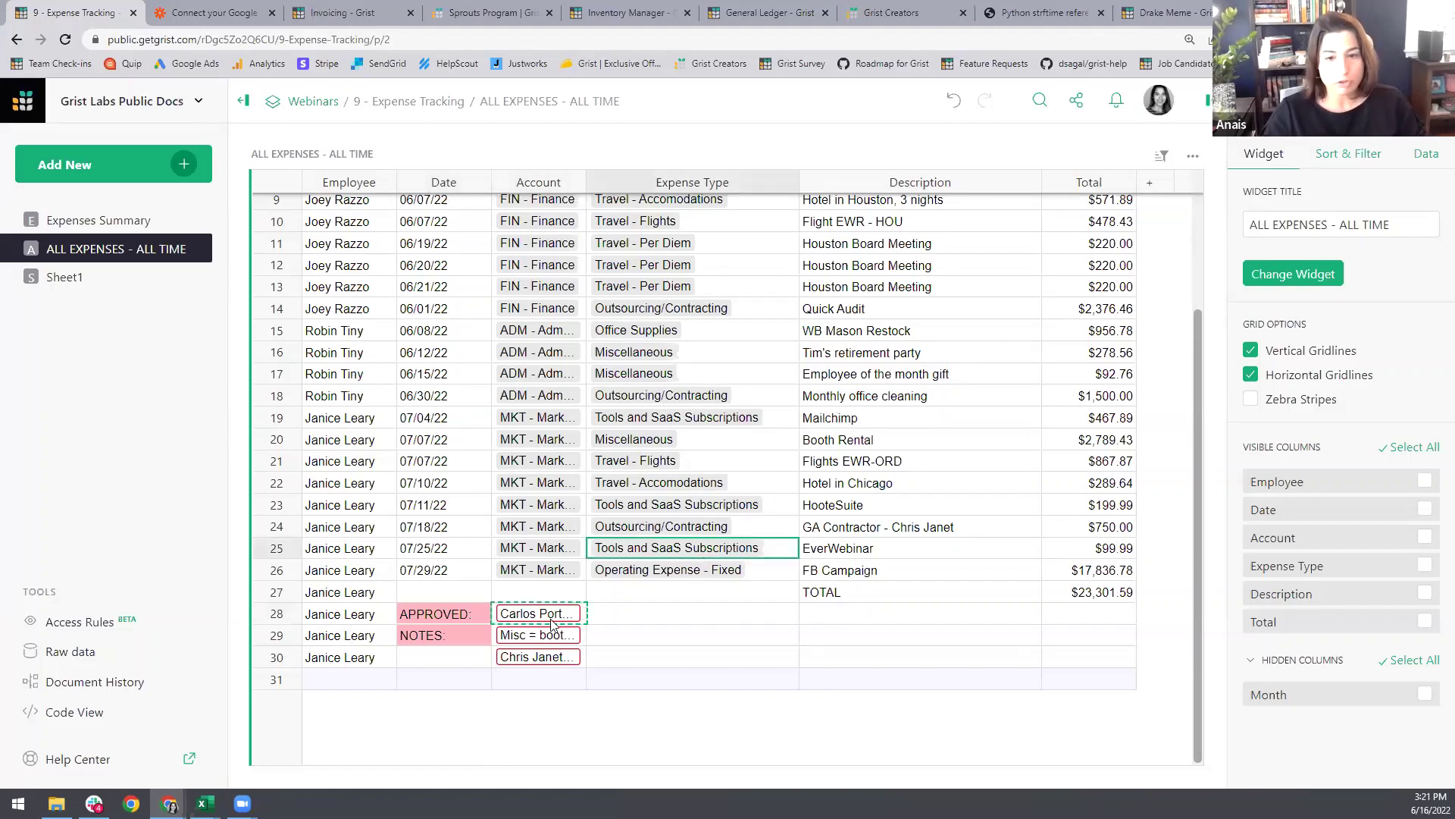
{"action": "left_click", "coordinate": [560, 591]}
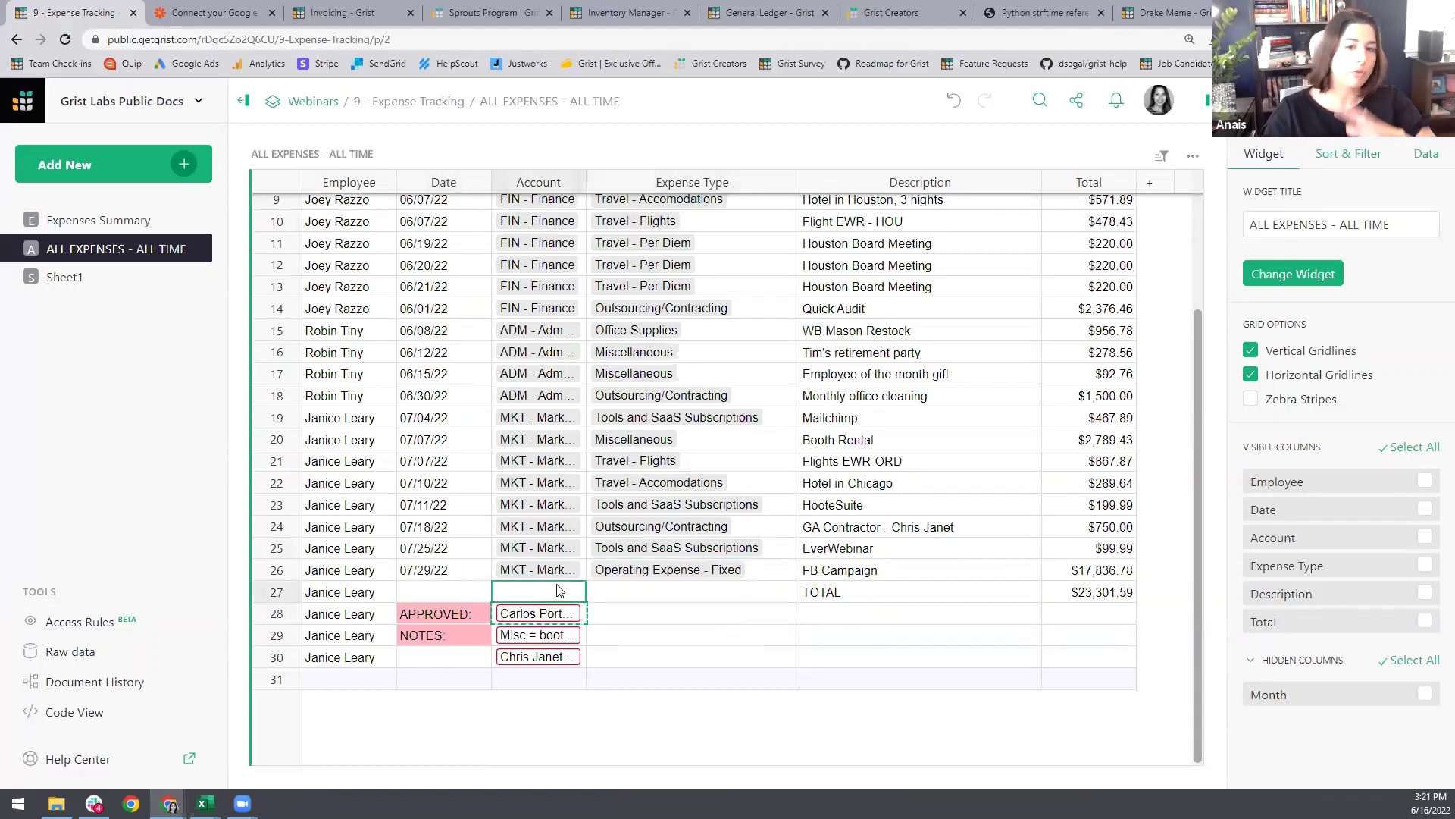
Step: Add a widened Notes column of type Text with text wrapping enabled
{"action": "left_click", "coordinate": [1152, 184]}
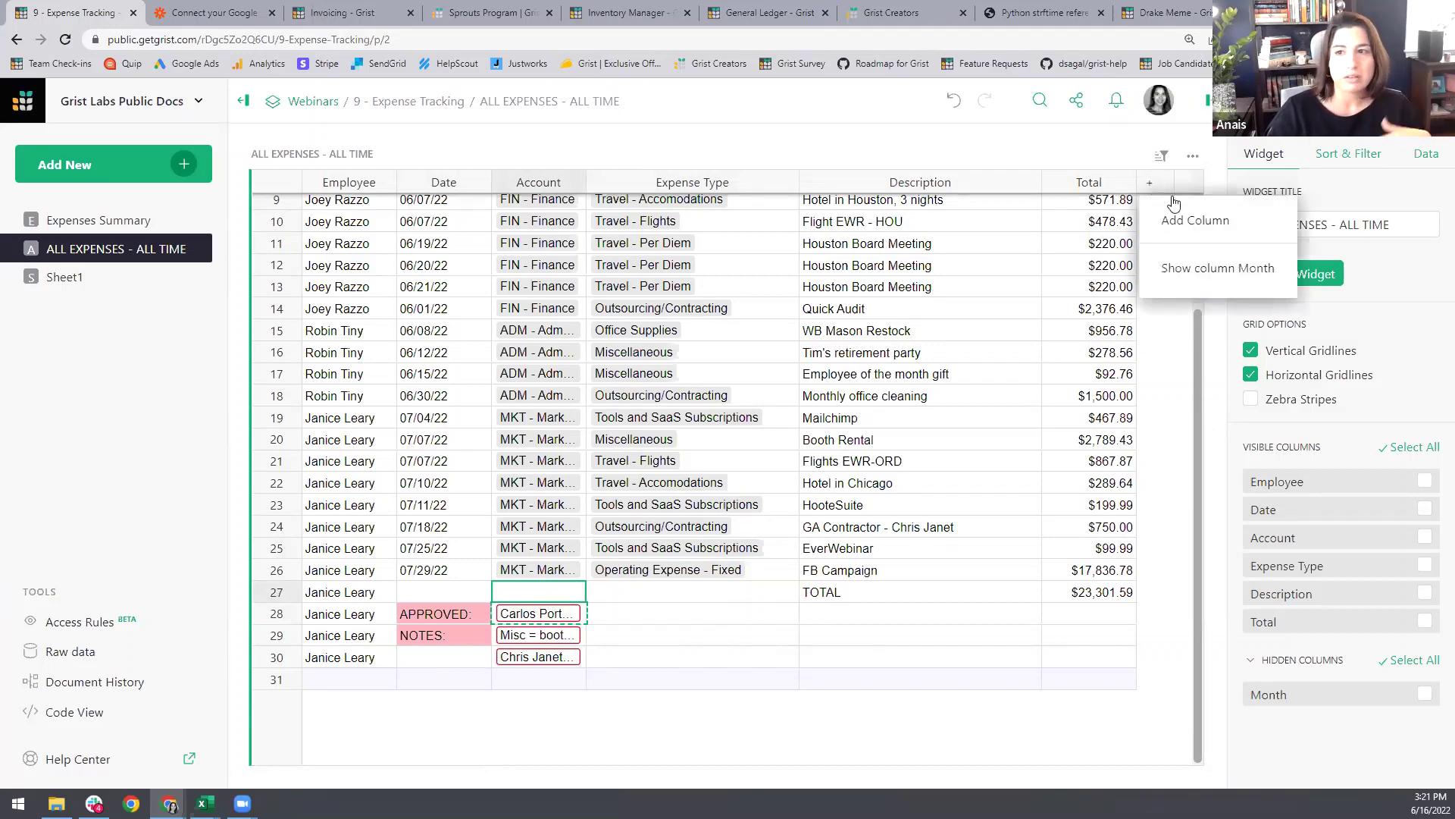
{"action": "left_click", "coordinate": [1160, 205]}
{"action": "type", "text": "Notes"}
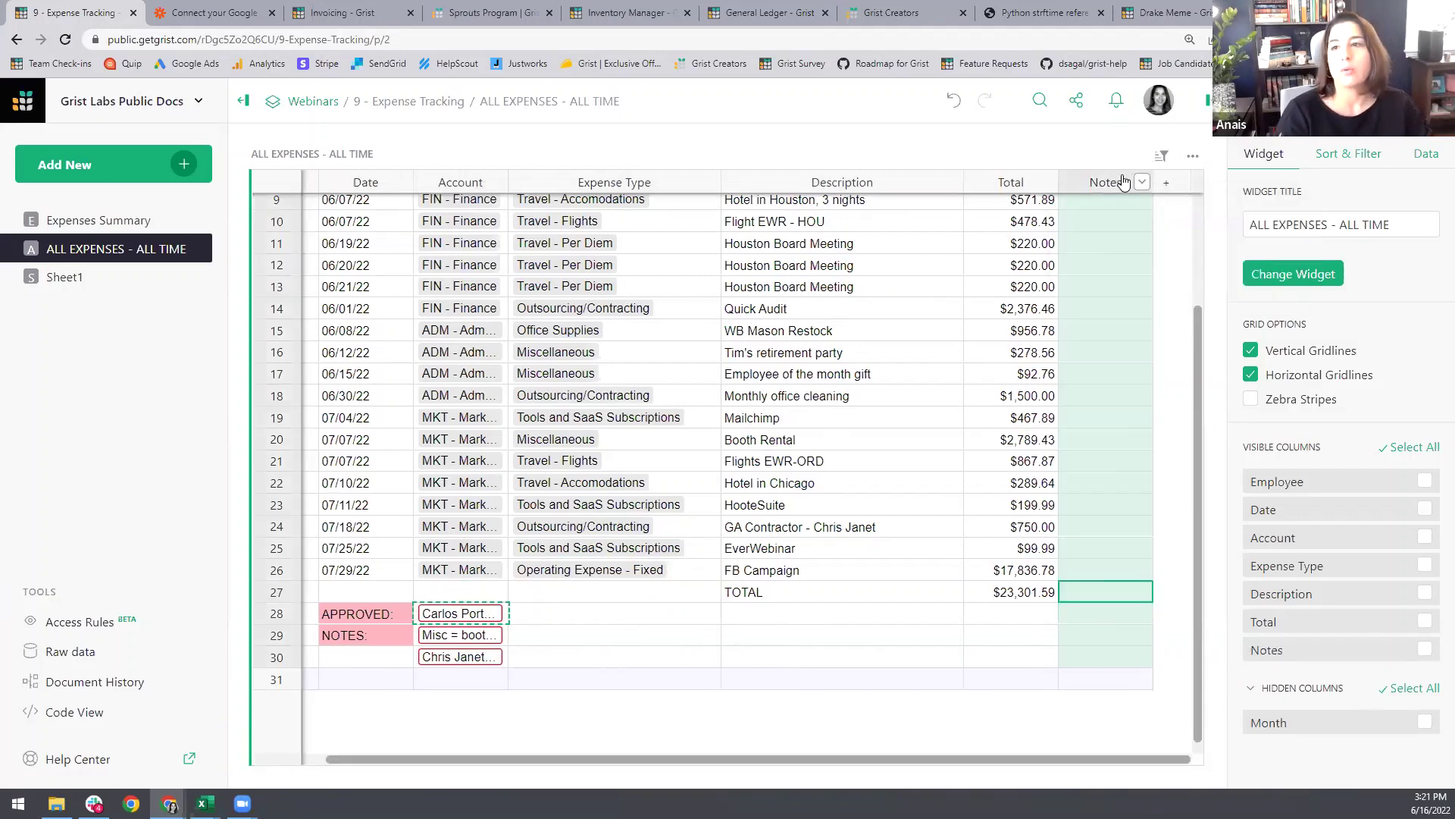
{"action": "key", "text": "Return"}
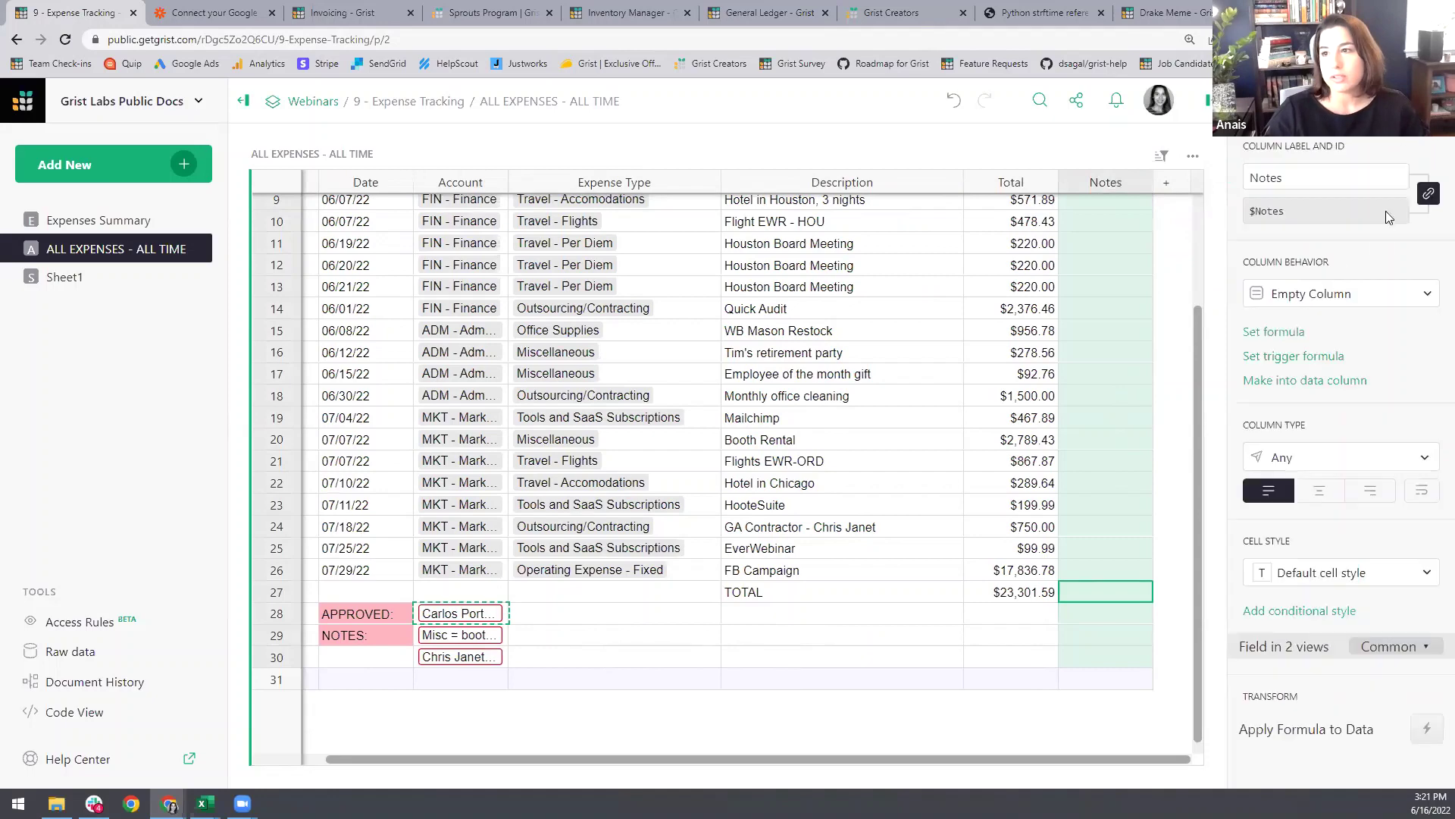
{"action": "left_click", "coordinate": [1289, 102]}
{"action": "left_click", "coordinate": [1288, 458]}
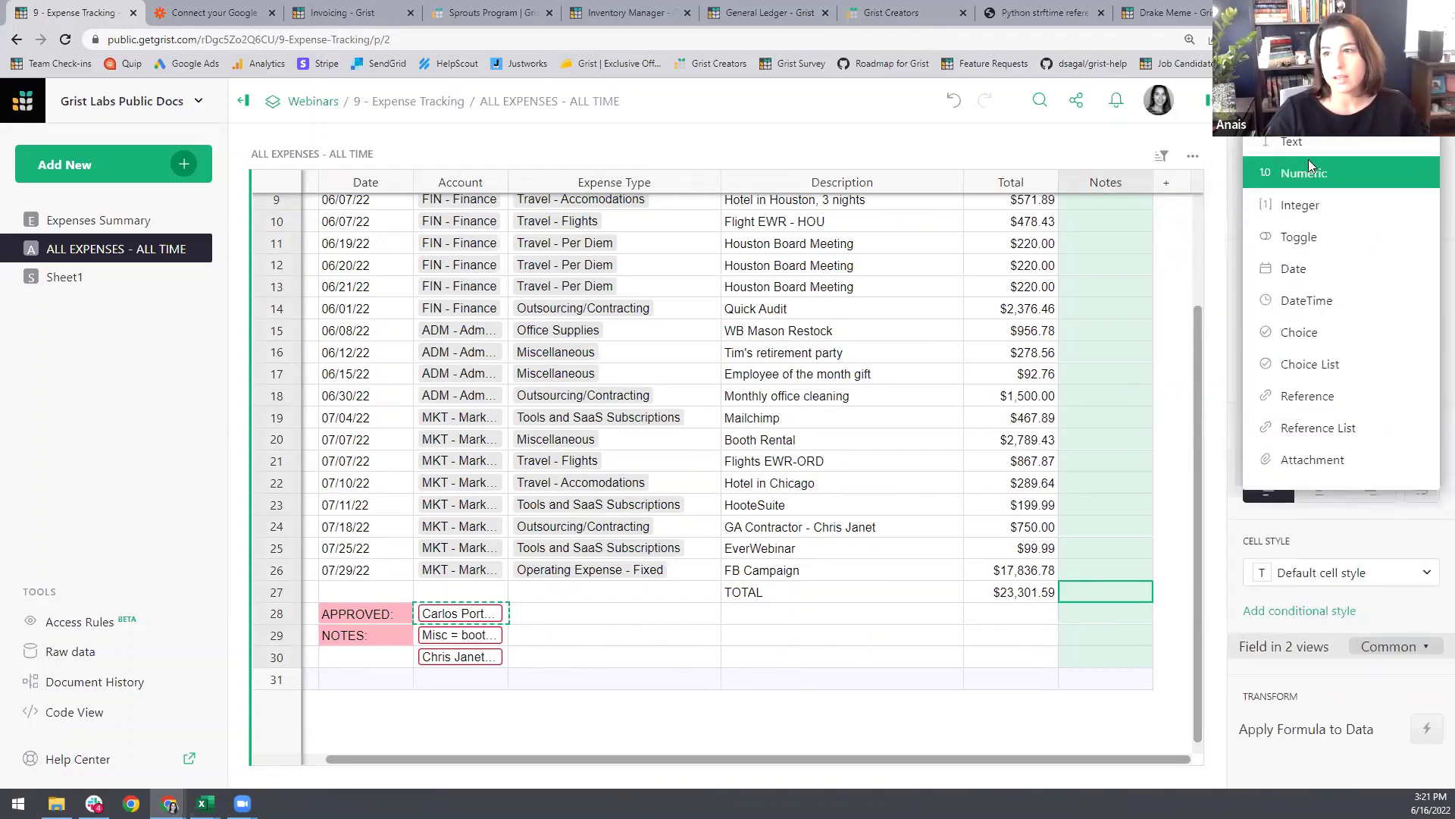
{"action": "left_click", "coordinate": [1308, 163]}
{"action": "left_click", "coordinate": [1411, 556]}
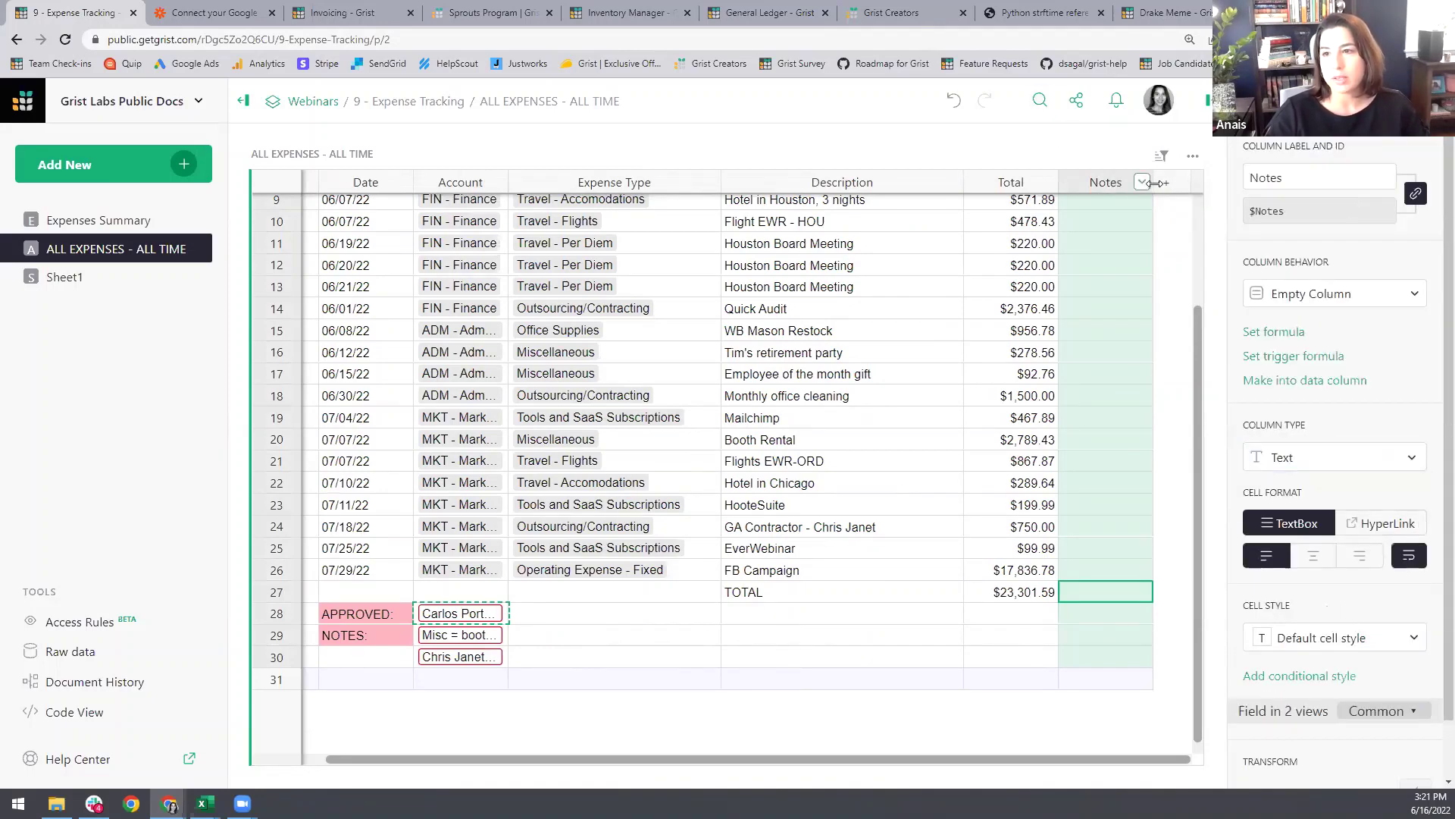
{"action": "left_click_drag", "start_coordinate": [1152, 181], "coordinate": [1192, 182]}
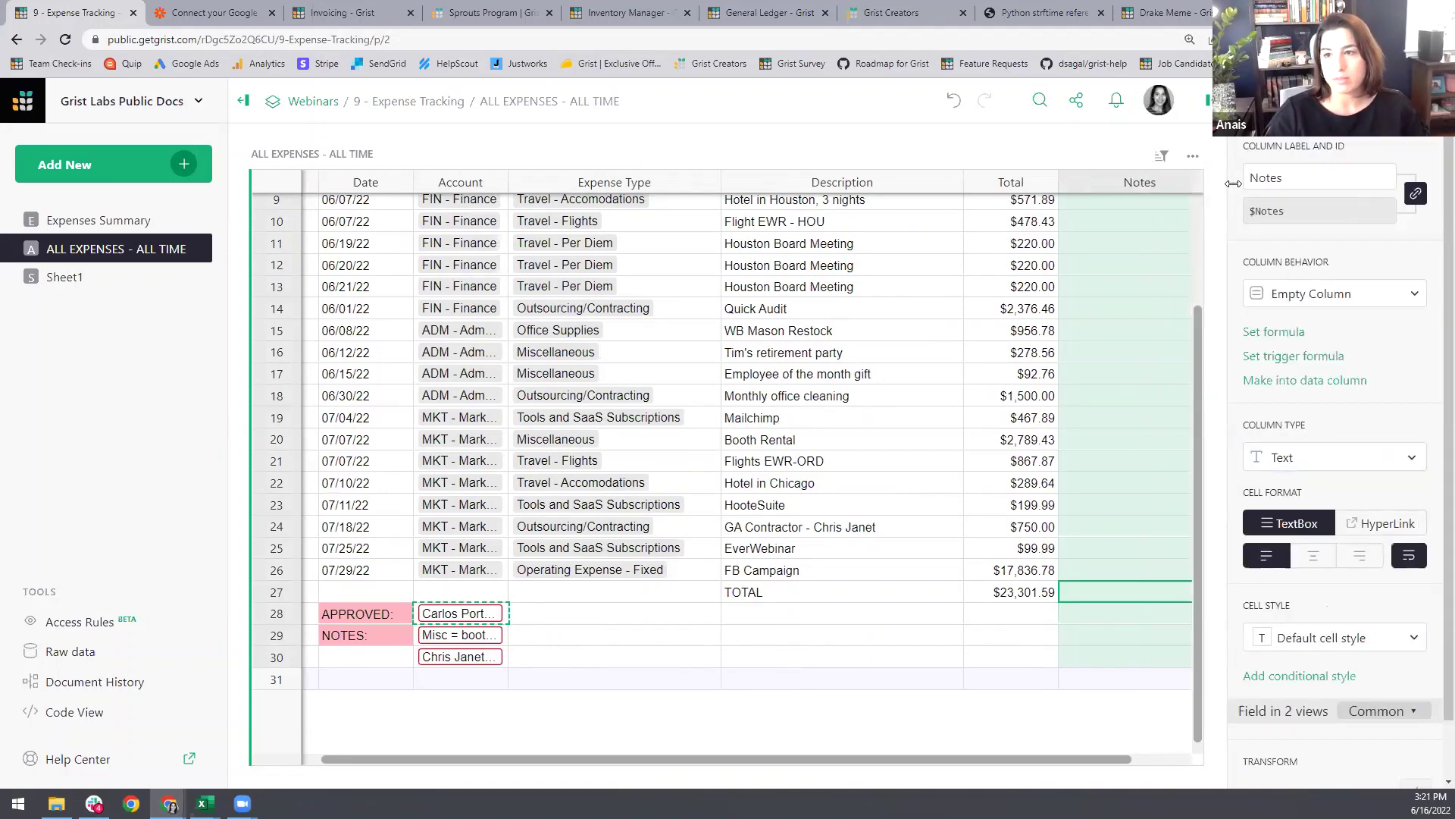
Step: Collapse the pages panel to give the grid room and select a Notes cell
{"action": "left_click", "coordinate": [244, 100]}
{"action": "left_click", "coordinate": [60, 101]}
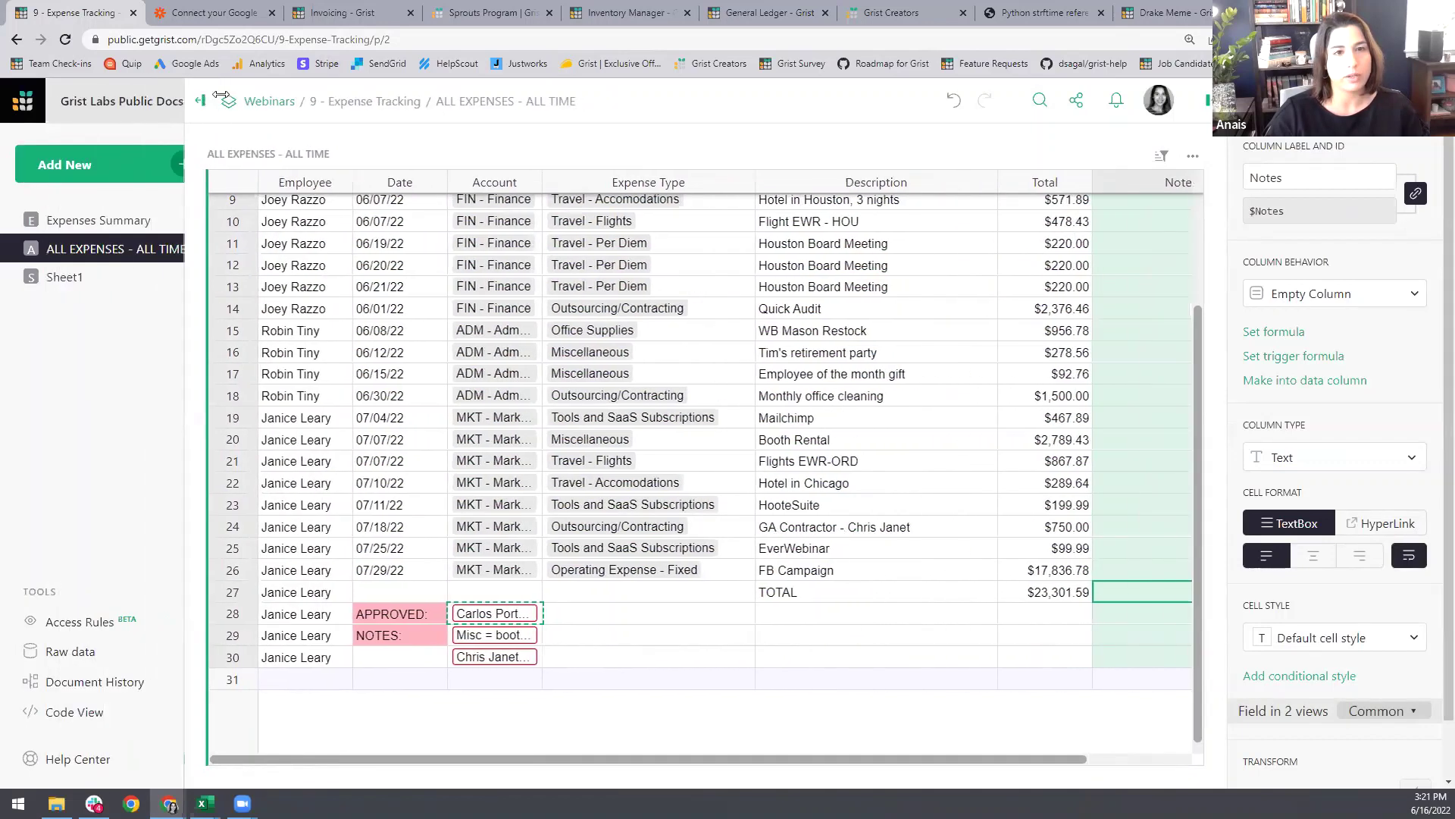
{"action": "left_click", "coordinate": [243, 101]}
{"action": "left_click", "coordinate": [963, 395]}
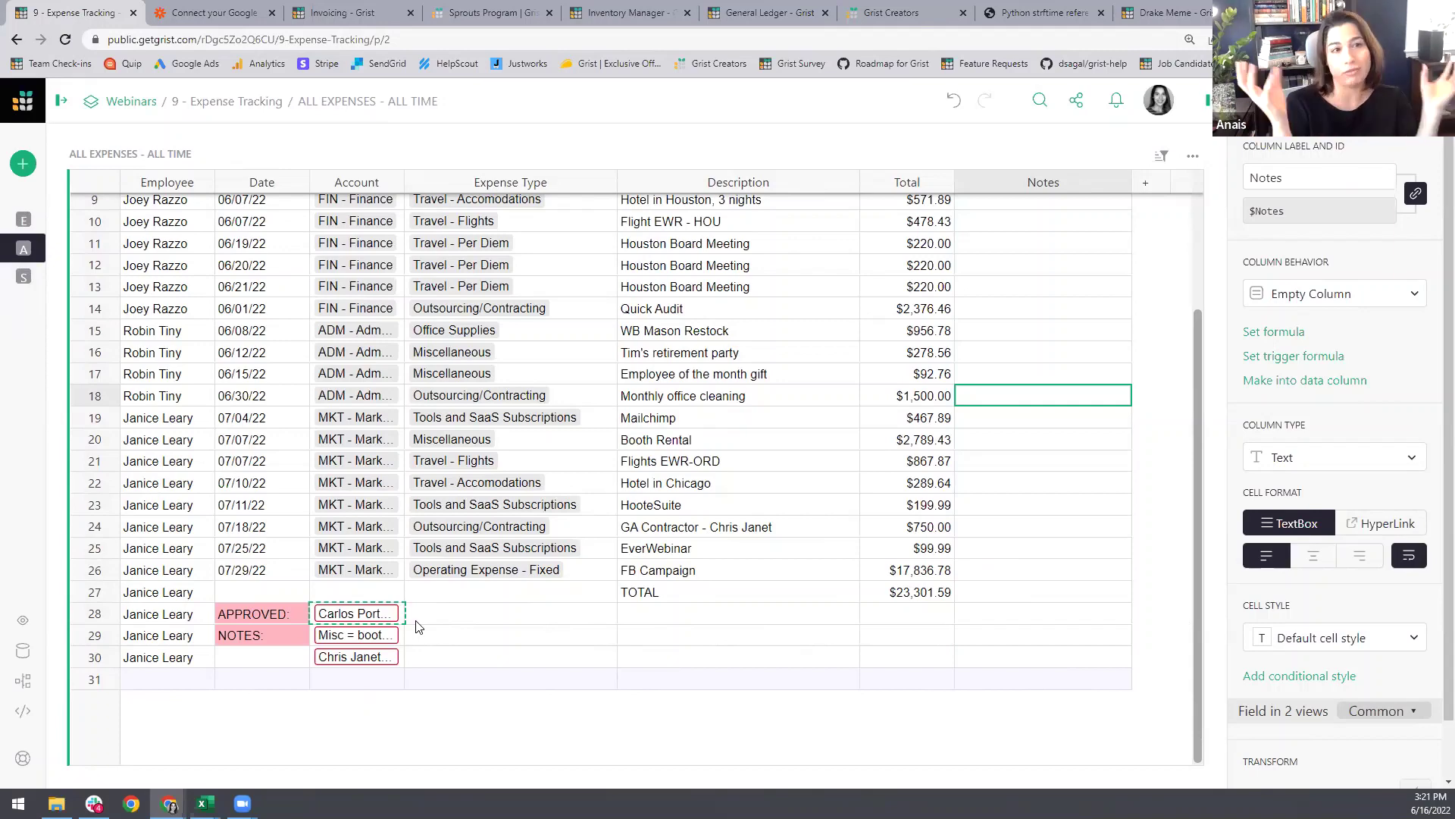
Step: Add a Receipt column of type Attachment
{"action": "left_click", "coordinate": [1145, 182]}
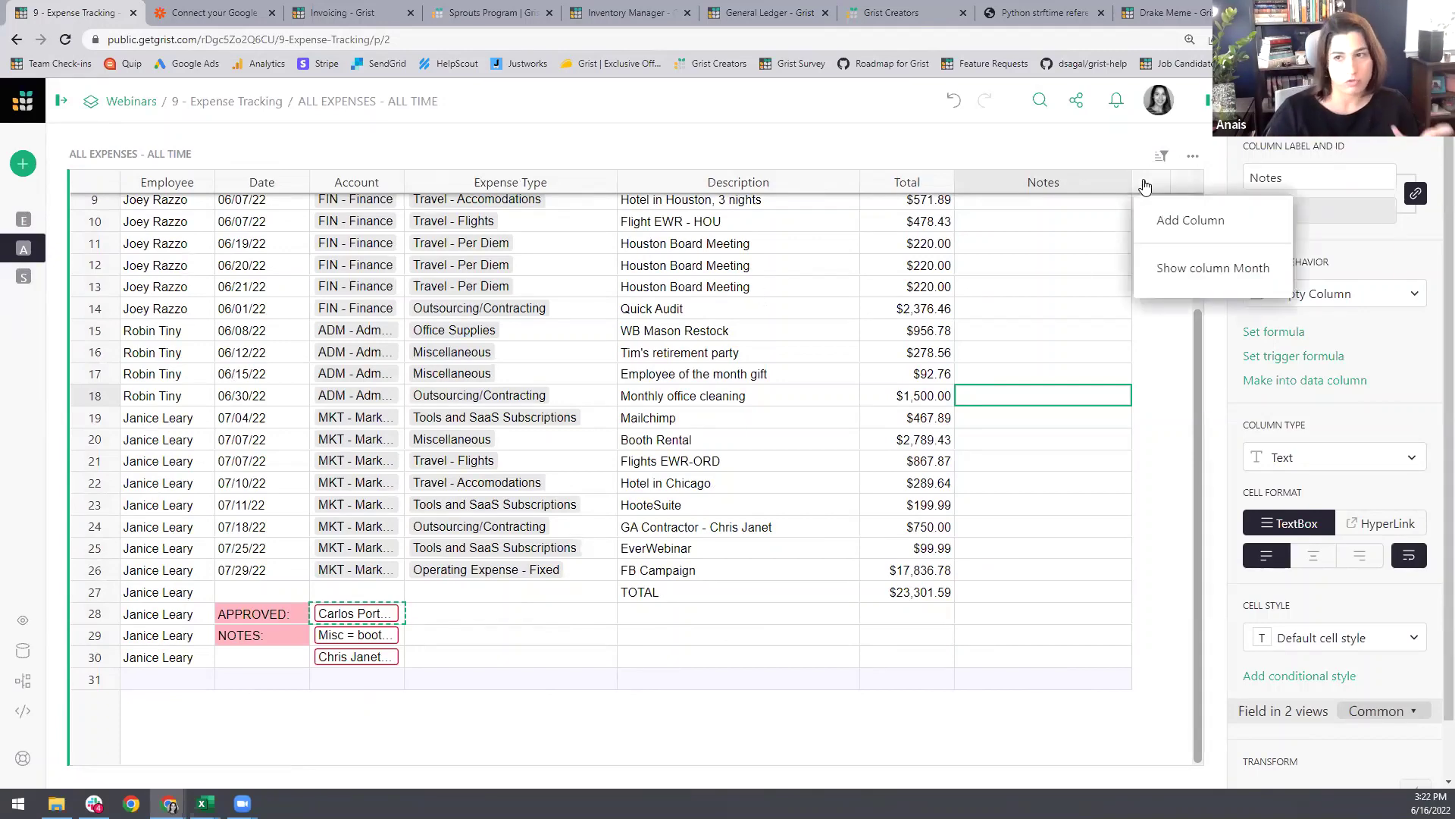
{"action": "left_click", "coordinate": [1165, 220]}
{"action": "type", "text": "Receipt"}
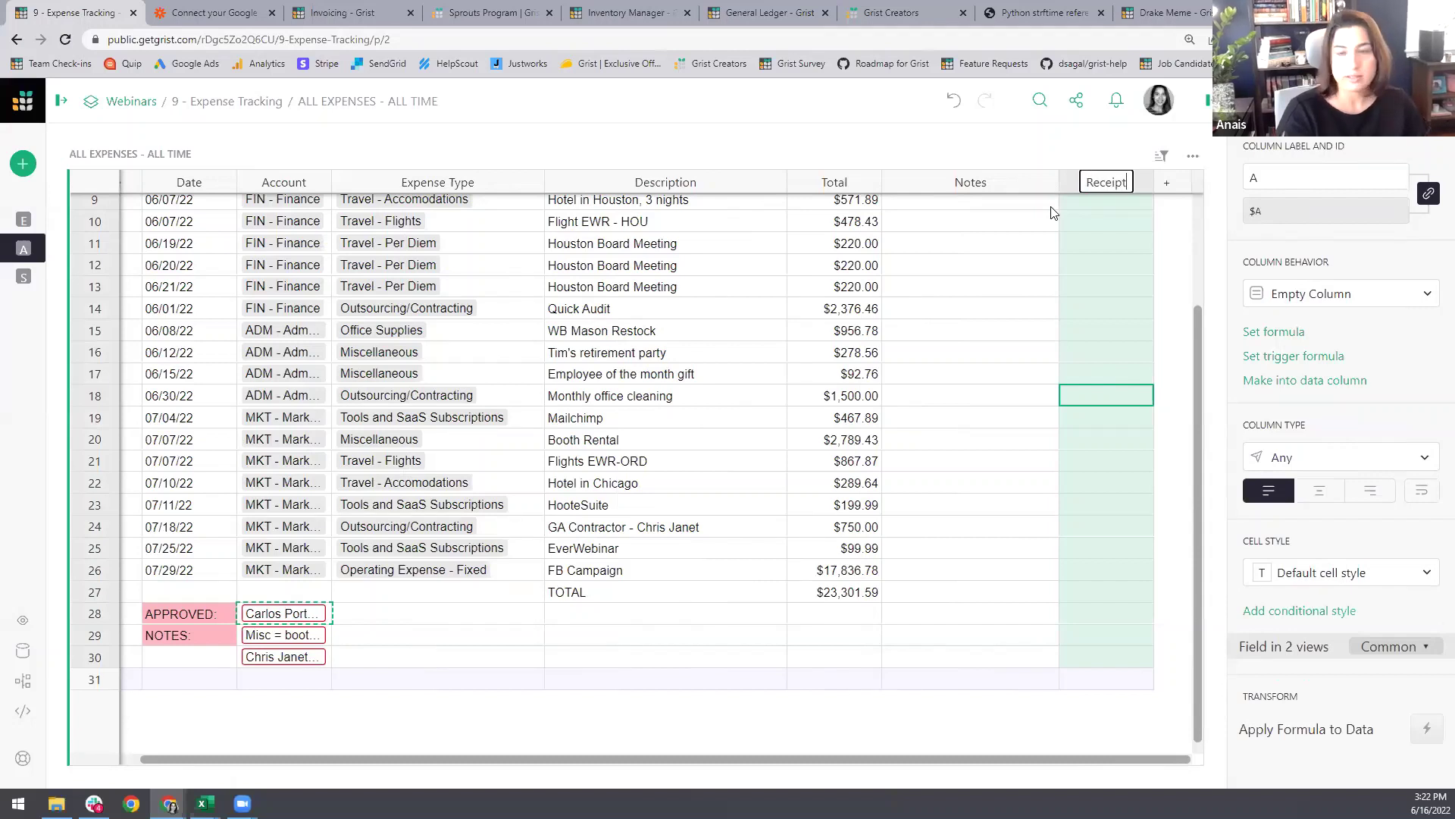
{"action": "key", "text": "Return"}
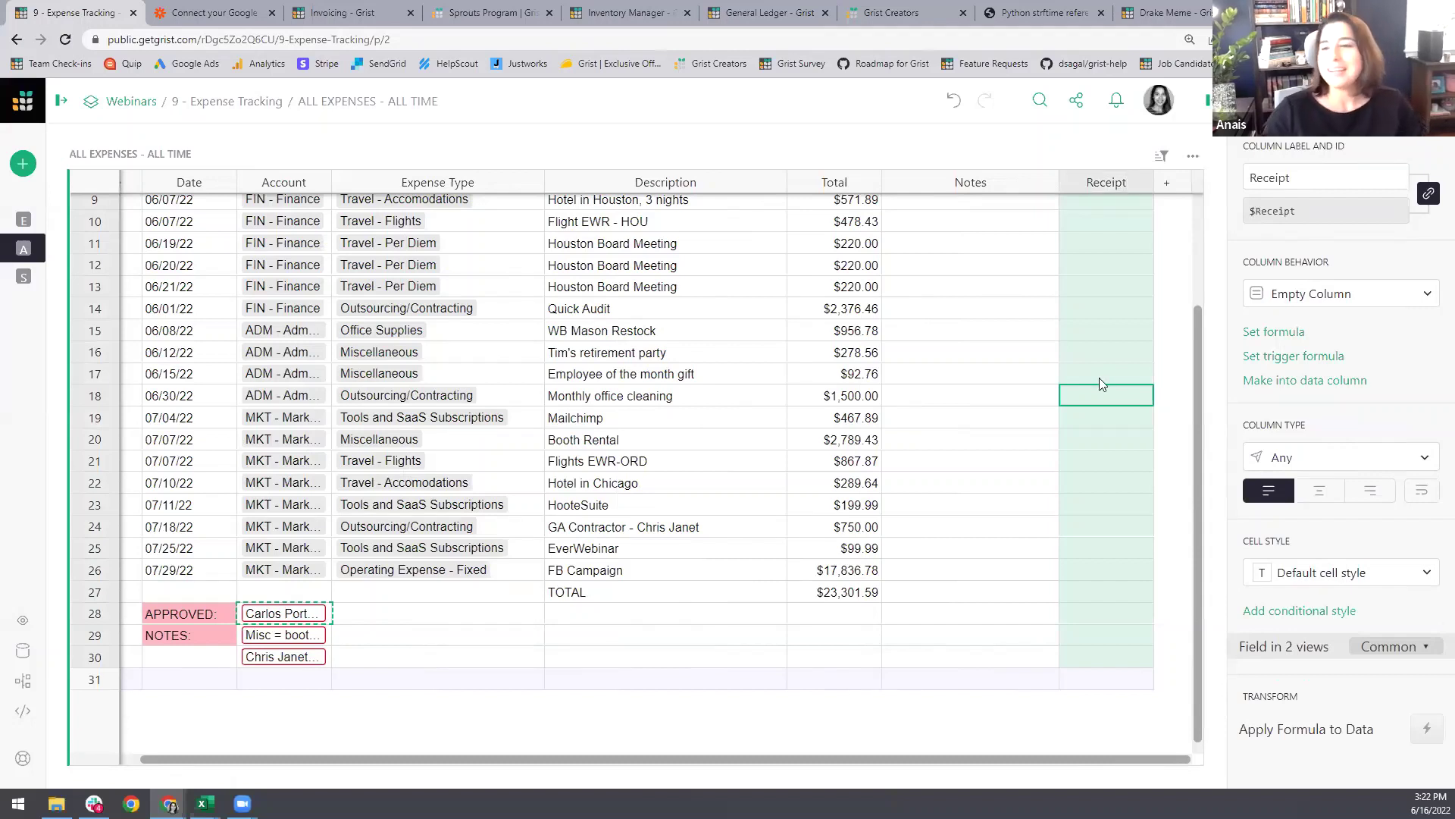
{"action": "left_click", "coordinate": [1334, 457]}
{"action": "left_click", "coordinate": [1280, 458]}
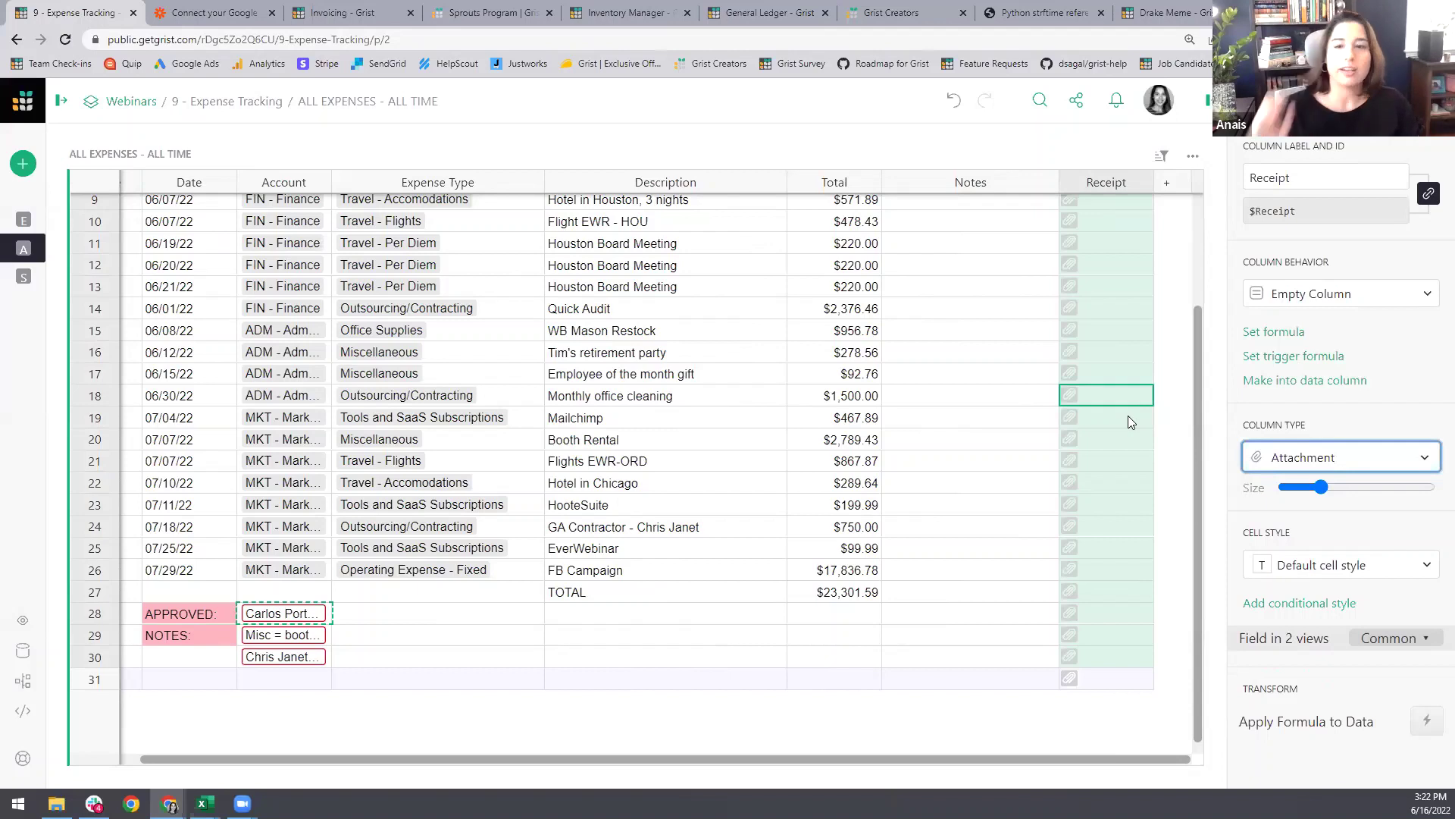
Step: Paste the booth-rental note into row 20's Notes and the contractor note into row 24's Notes
{"action": "left_click", "coordinate": [282, 615]}
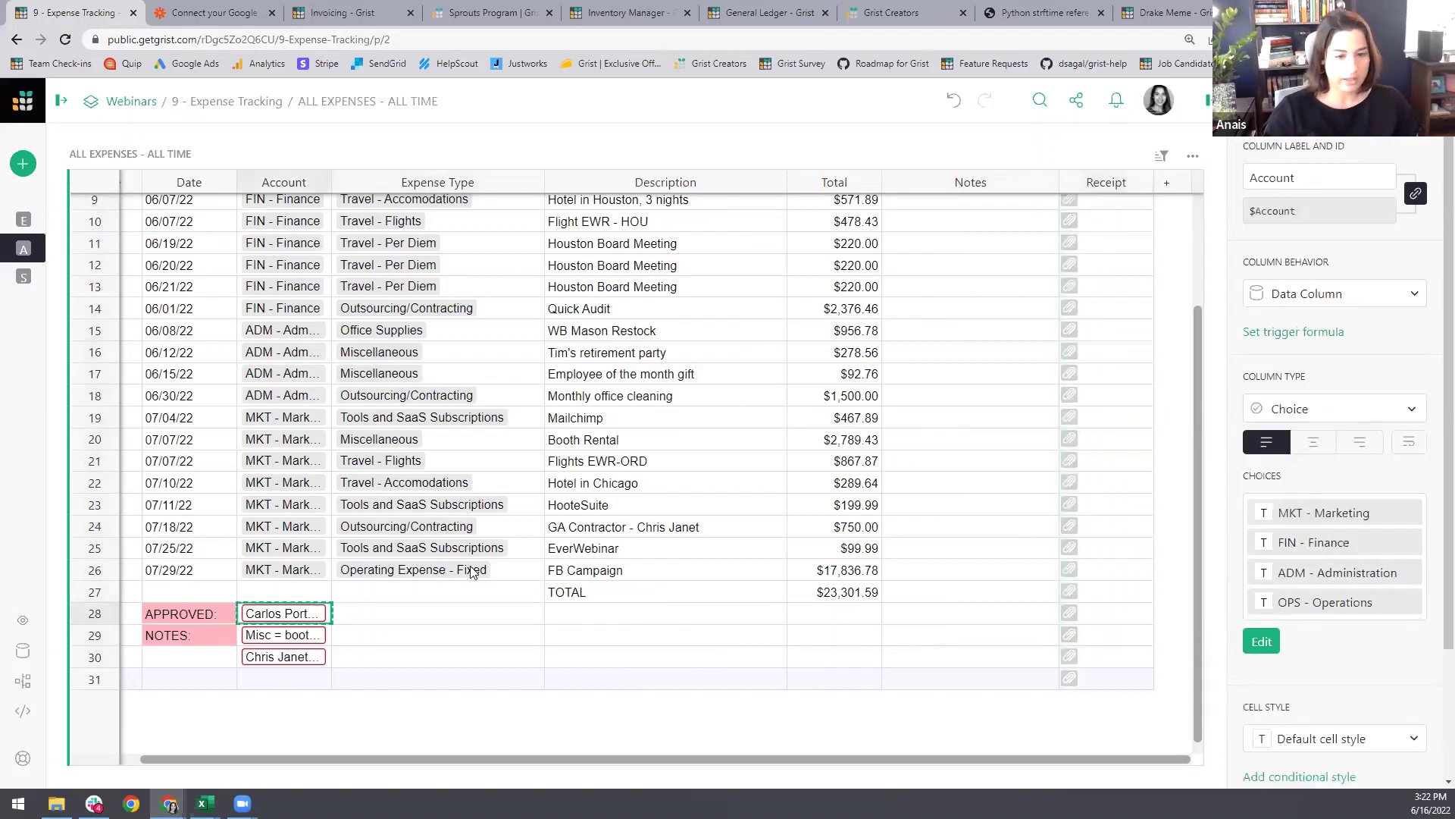
{"action": "left_click", "coordinate": [307, 637]}
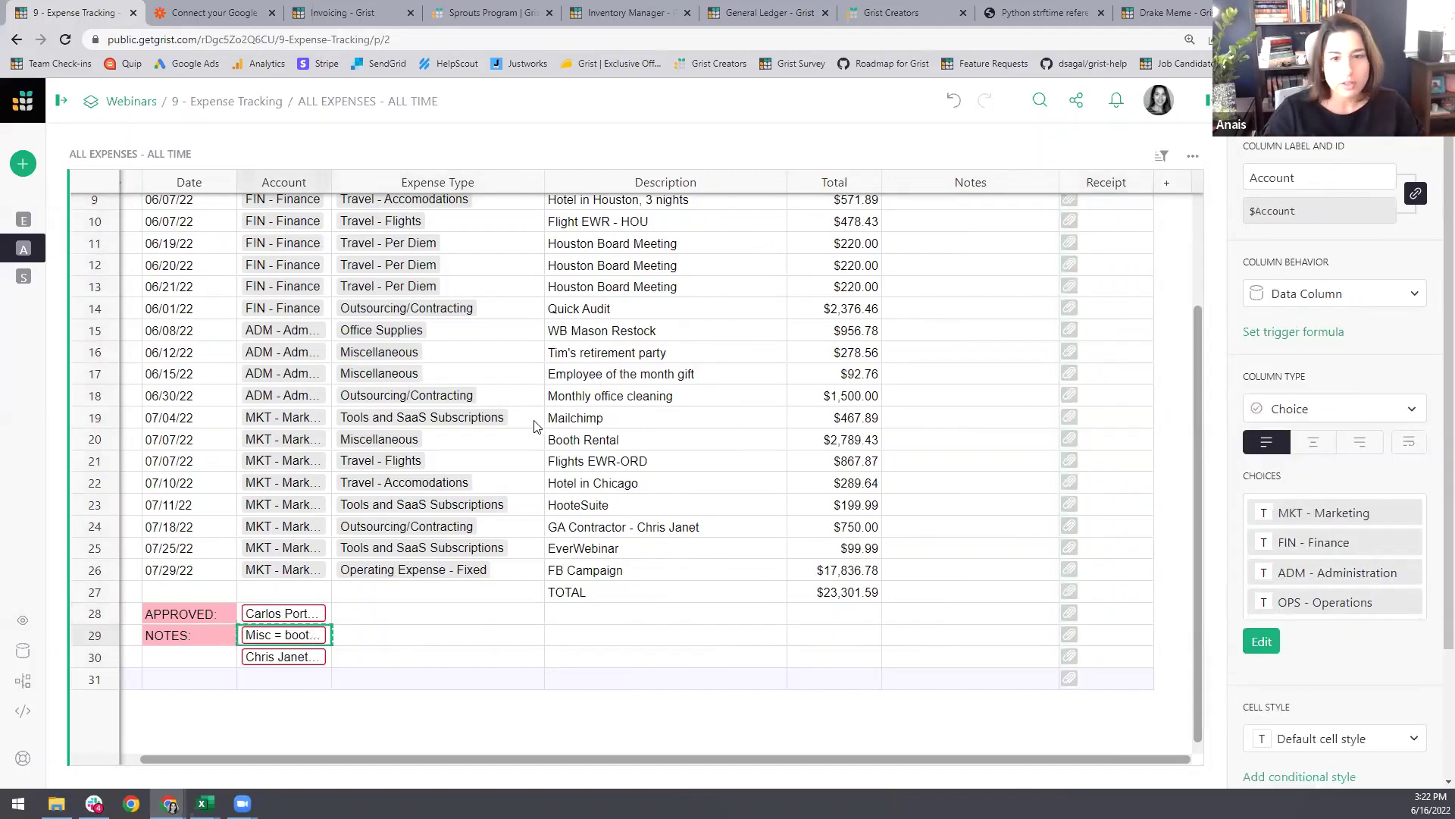
{"action": "left_click", "coordinate": [390, 445]}
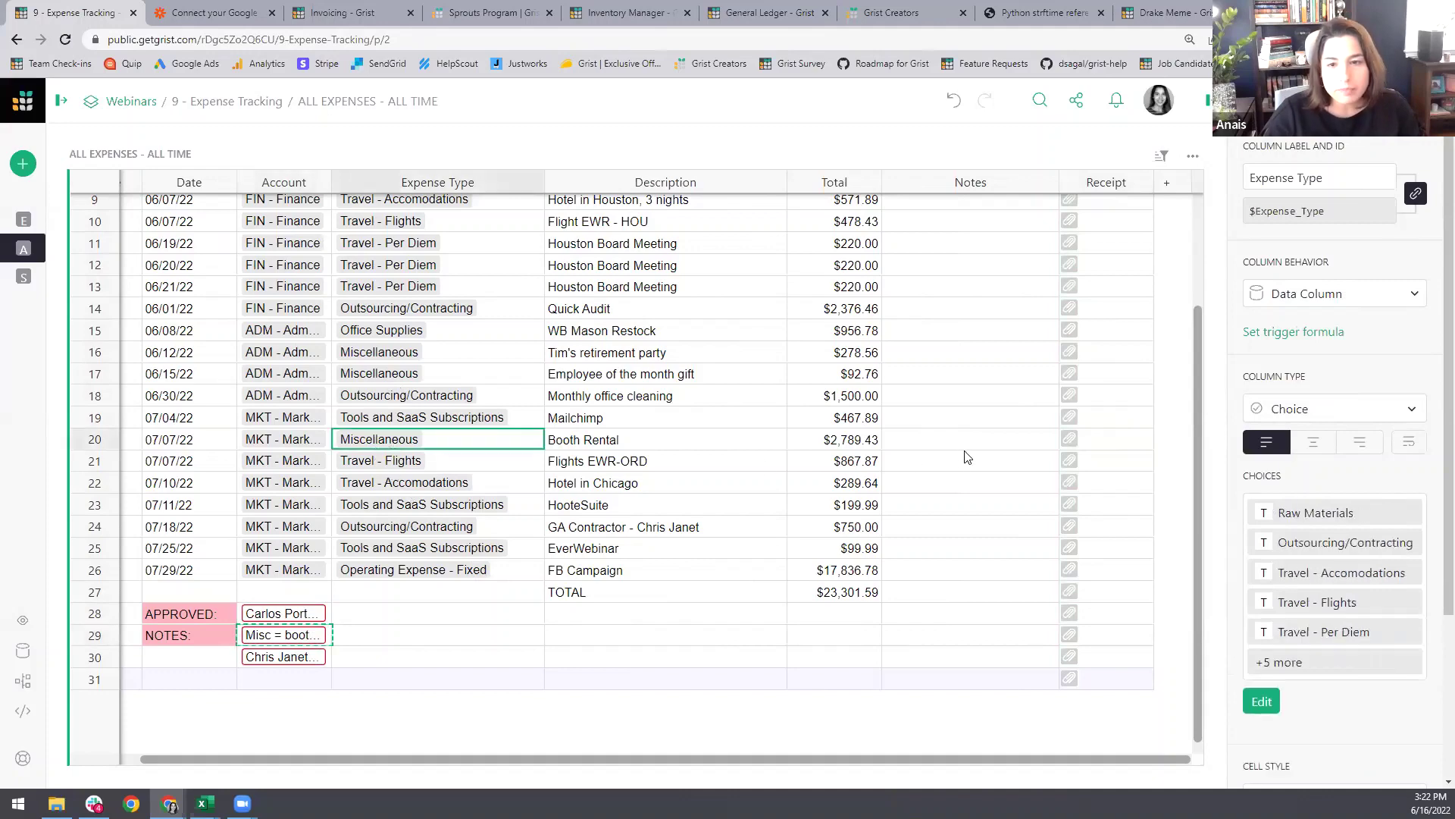
{"action": "left_click", "coordinate": [912, 450]}
{"action": "type", "text": "Misc = booth rental @ EXPO TRADE GALAPALOOZA 2022"}
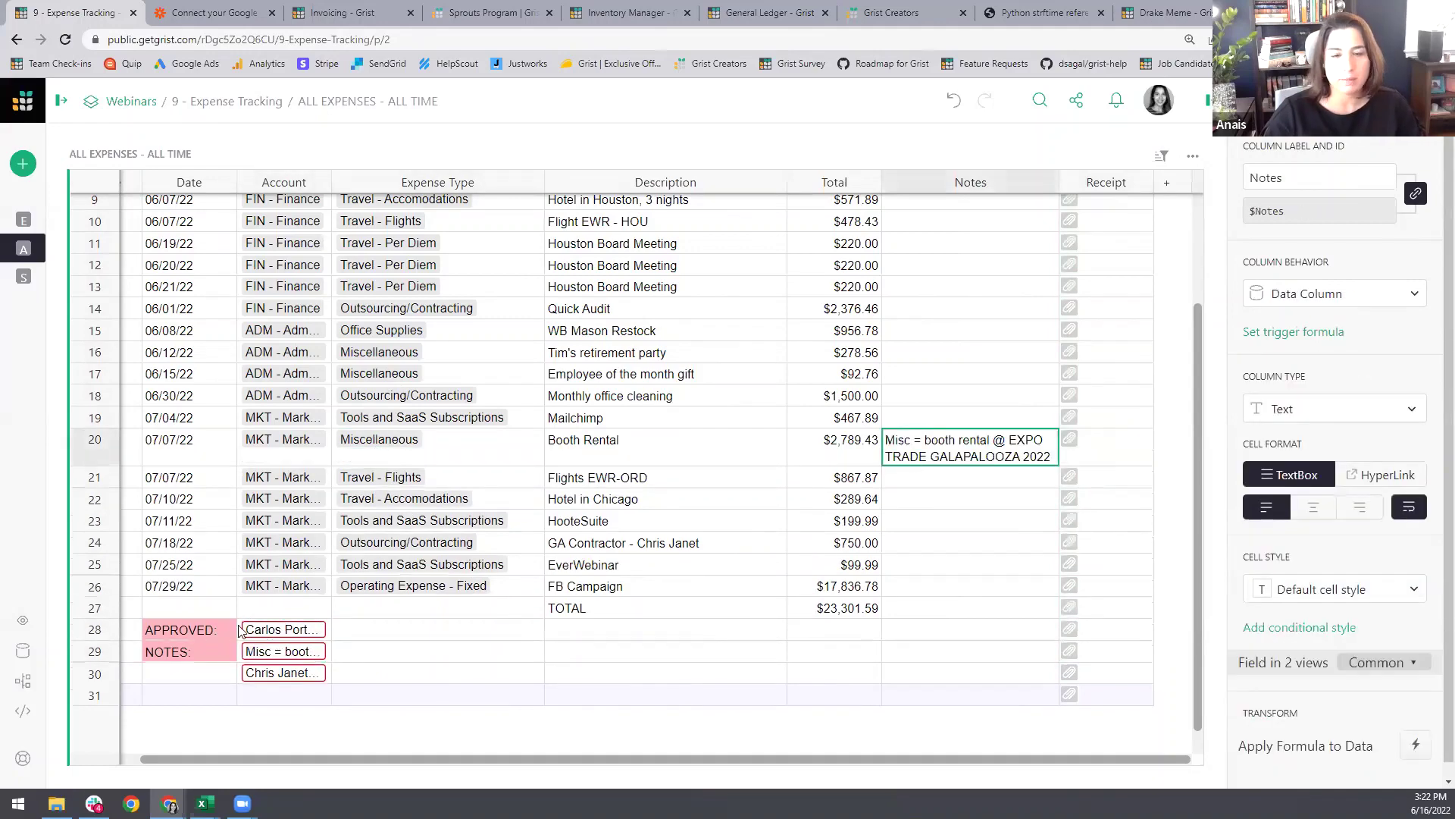
{"action": "left_click", "coordinate": [288, 673]}
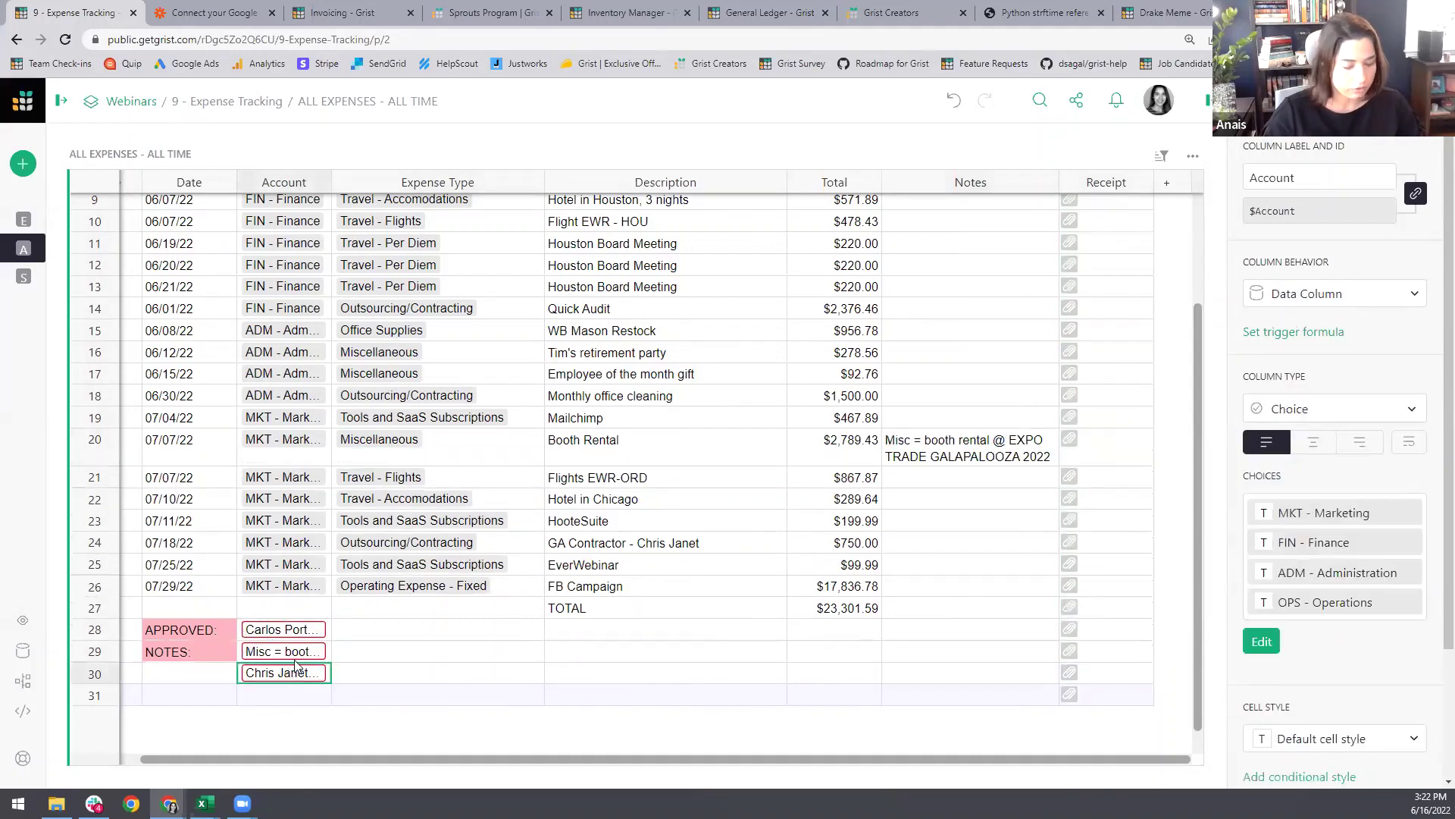
{"action": "left_click", "coordinate": [597, 545]}
{"action": "left_click", "coordinate": [953, 545]}
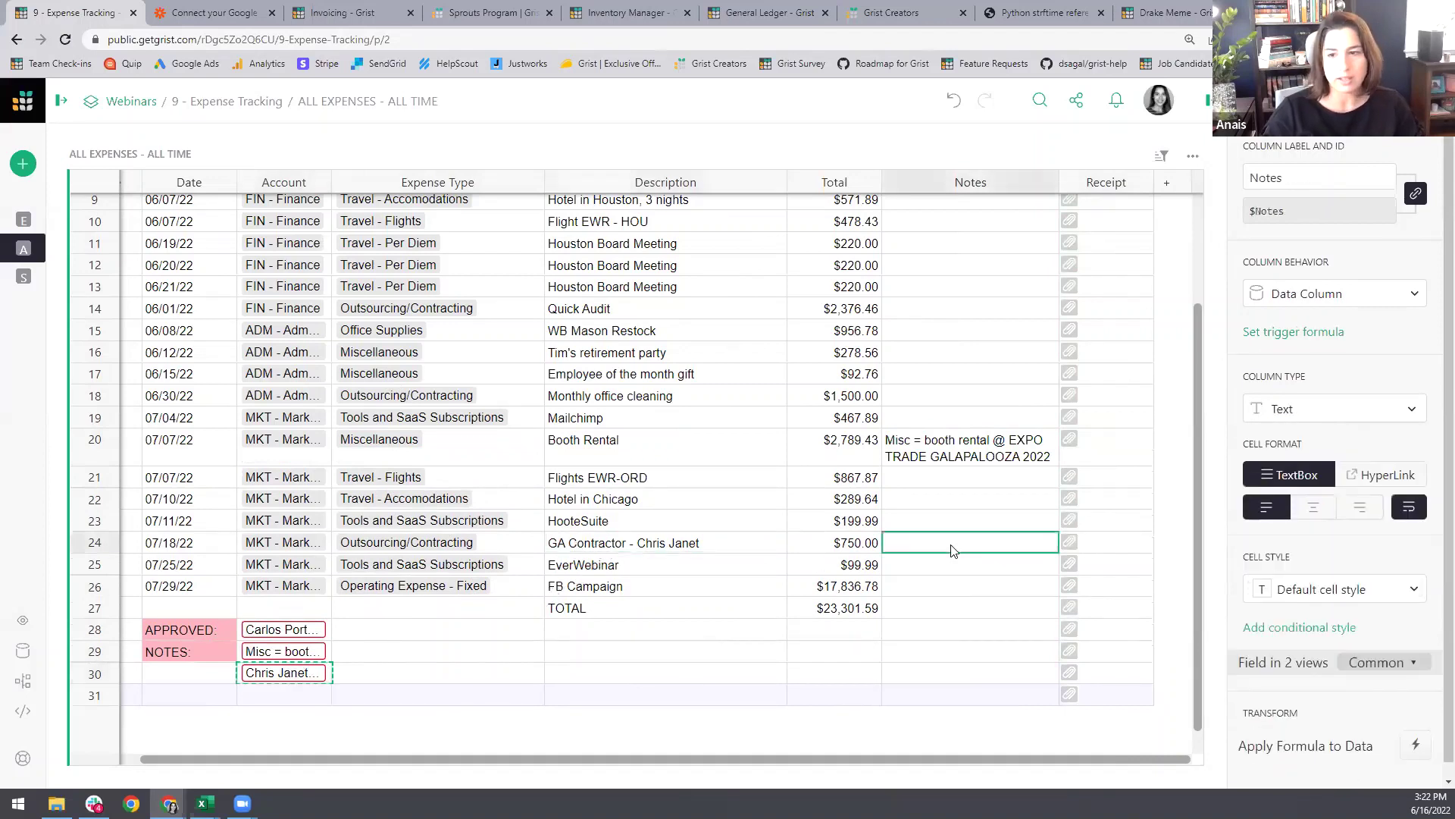
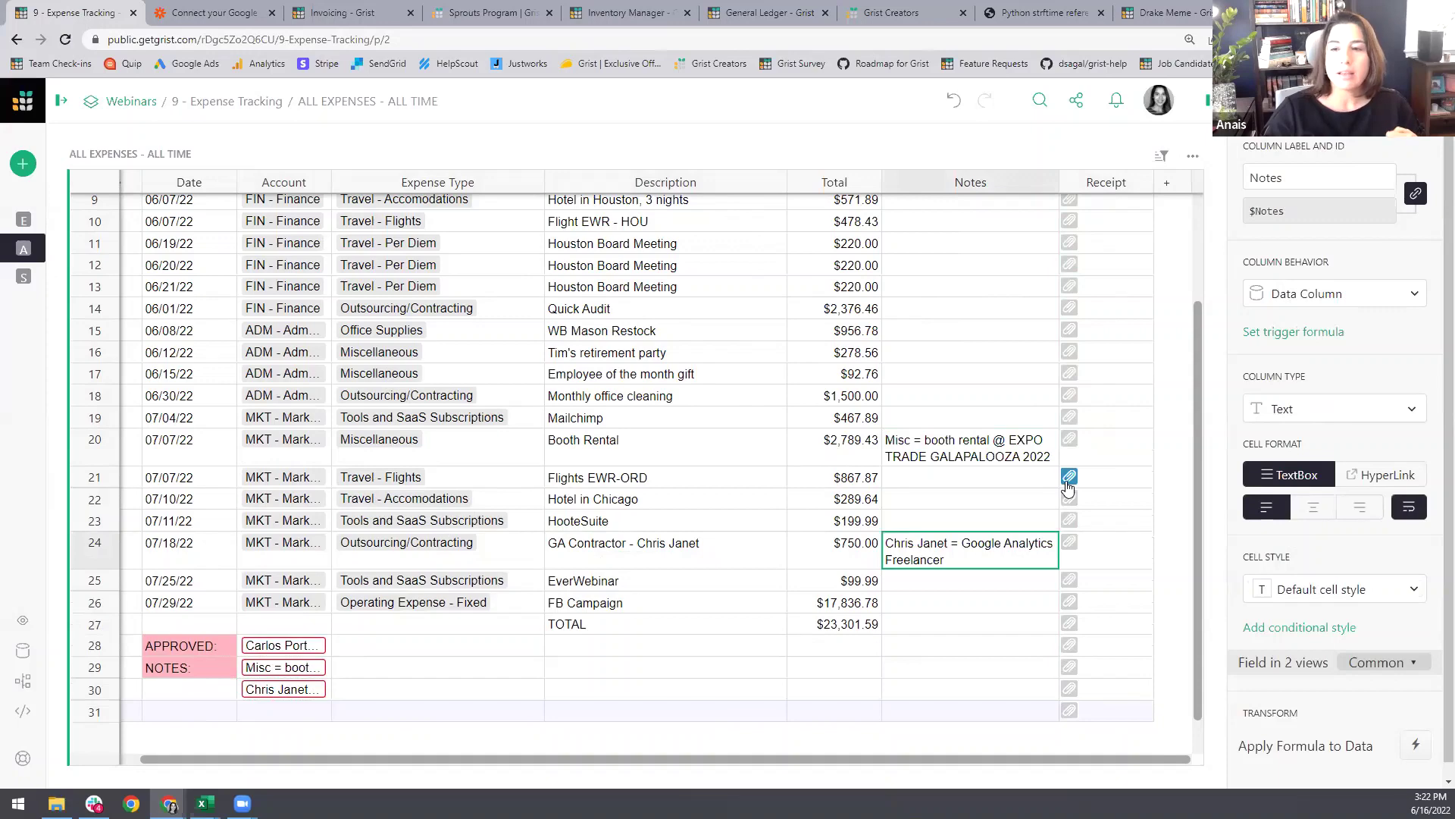
{"action": "left_click", "coordinate": [1068, 482]}
Step: Upload sample receipt.png into row 21's Receipt and preview it
{"action": "left_click", "coordinate": [189, 142]}
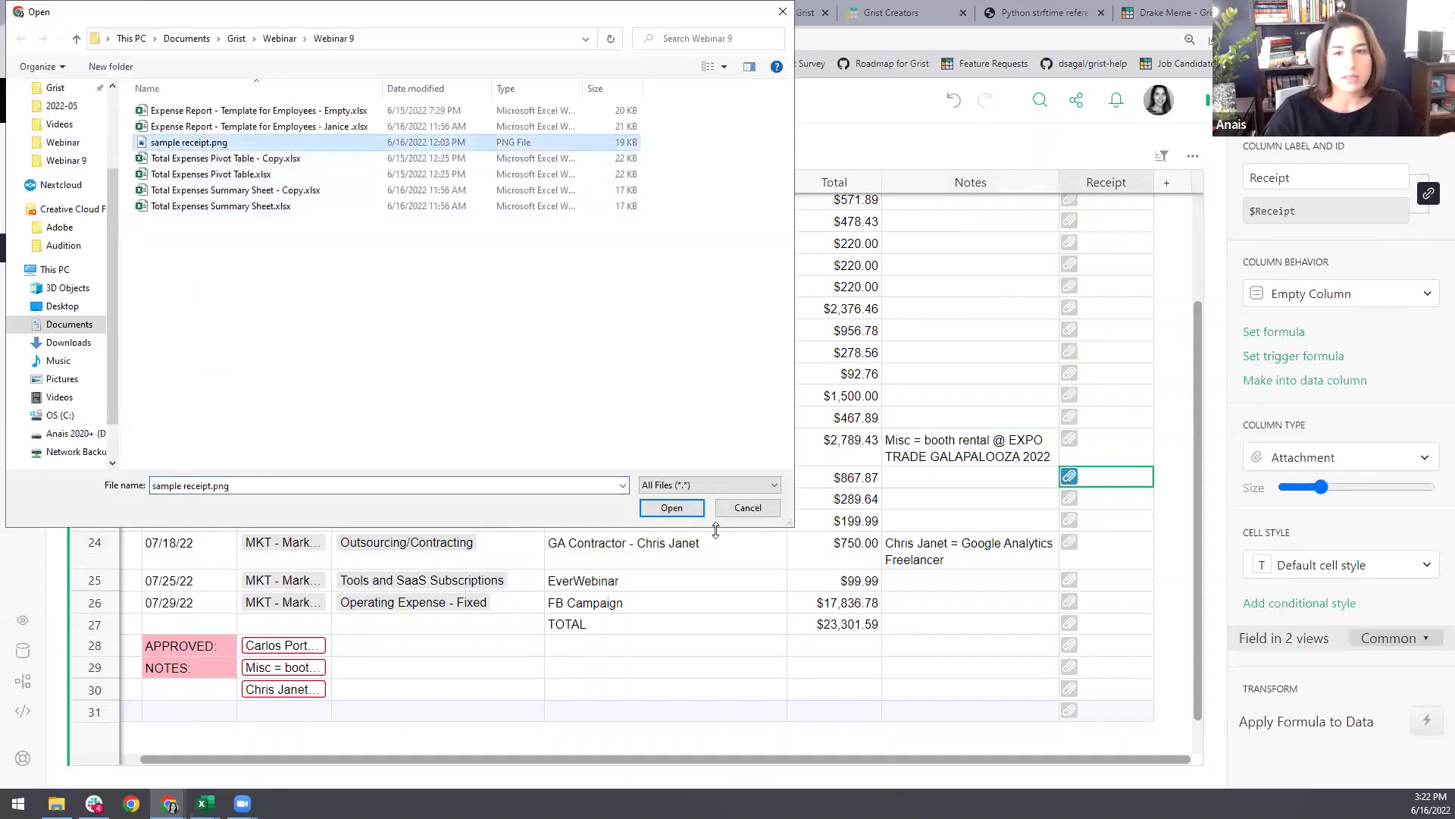
{"action": "left_click", "coordinate": [677, 507]}
{"action": "left_click", "coordinate": [1083, 488]}
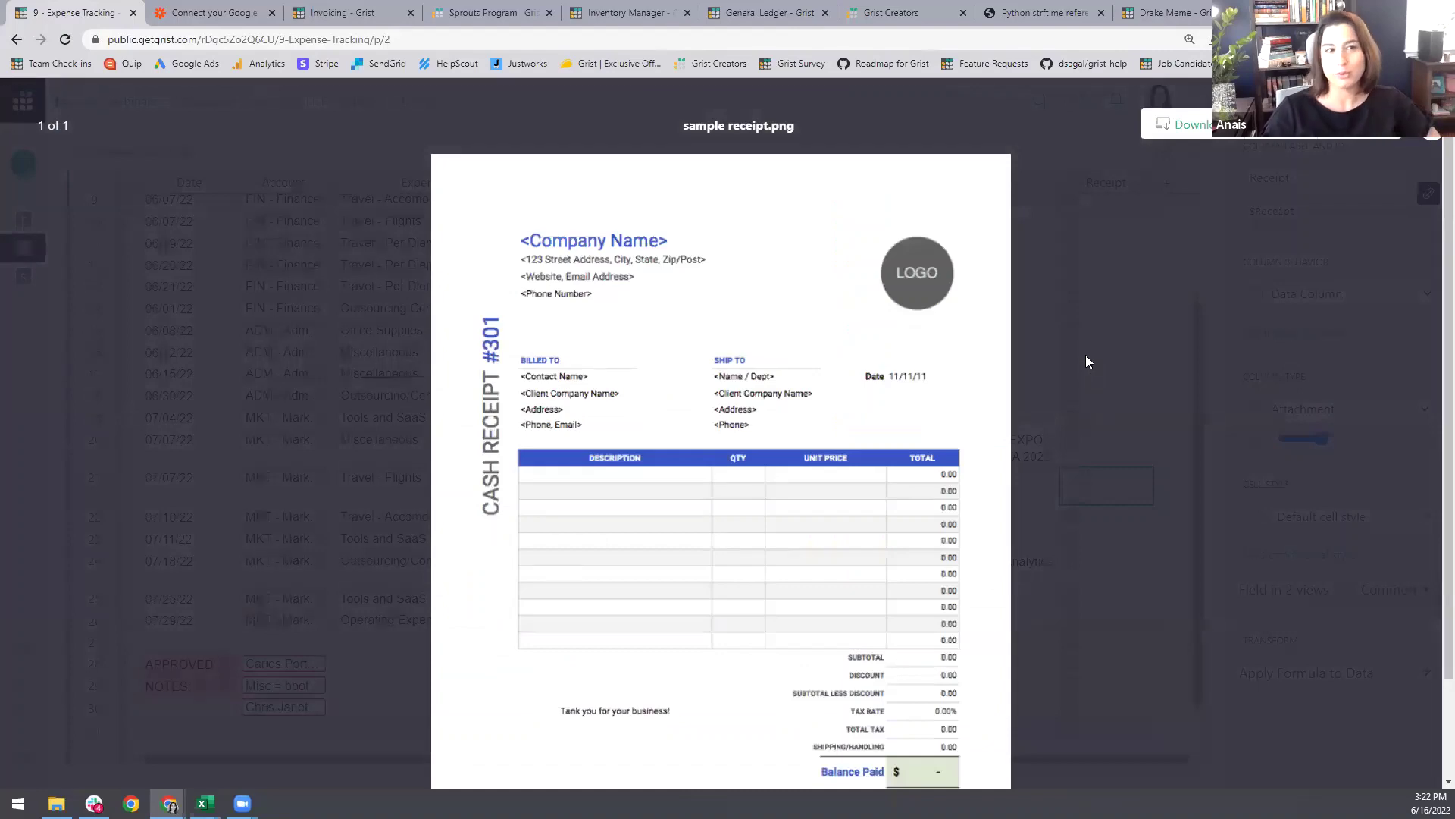
{"action": "left_click", "coordinate": [1086, 353]}
Step: Delete the leftover TOTAL, APPROVED and NOTES rows 27–30
{"action": "left_click_drag", "start_coordinate": [146, 761], "coordinate": [80, 761]}
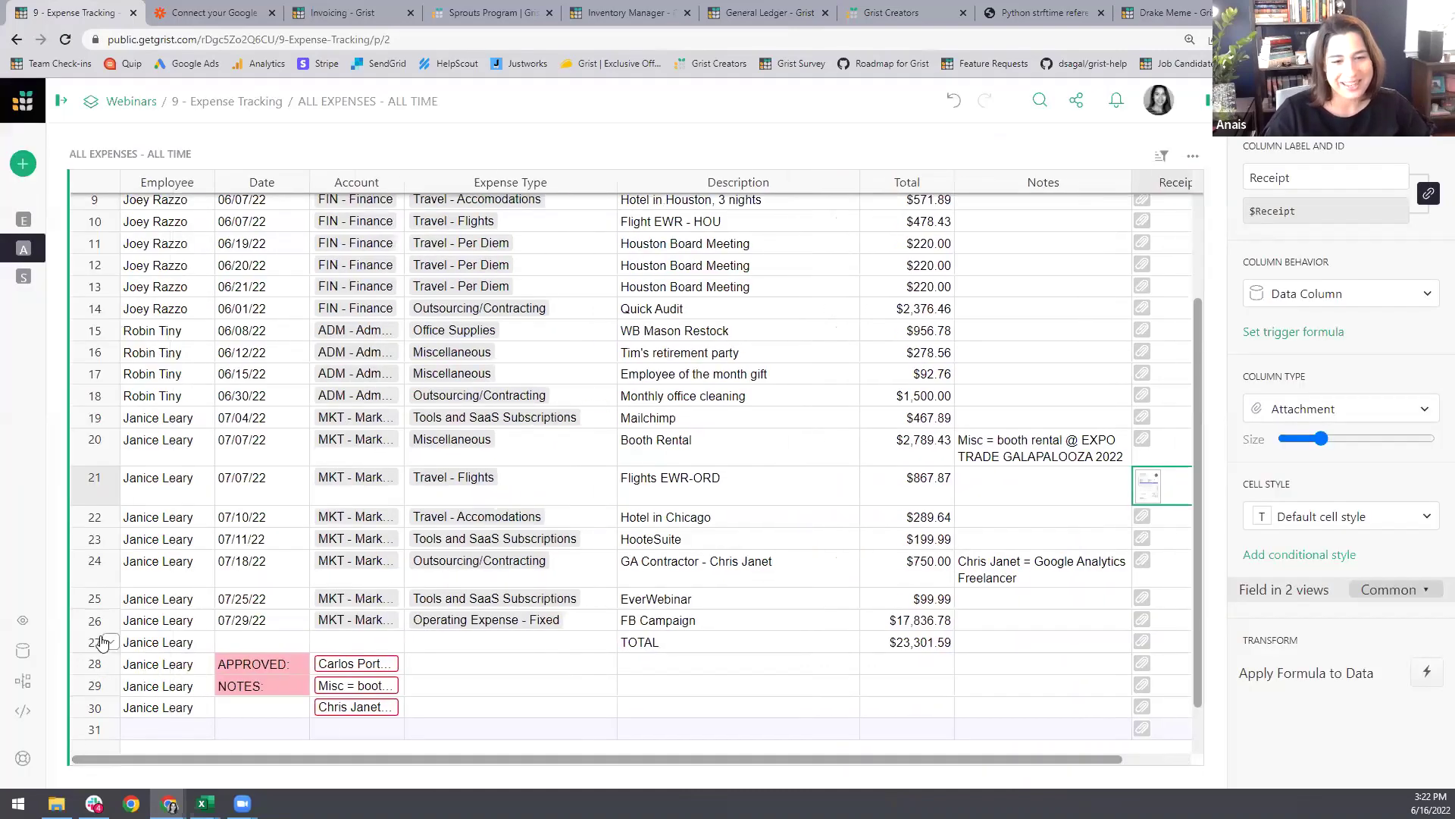
{"action": "left_click_drag", "start_coordinate": [91, 642], "coordinate": [81, 709]}
{"action": "left_click", "coordinate": [111, 685]}
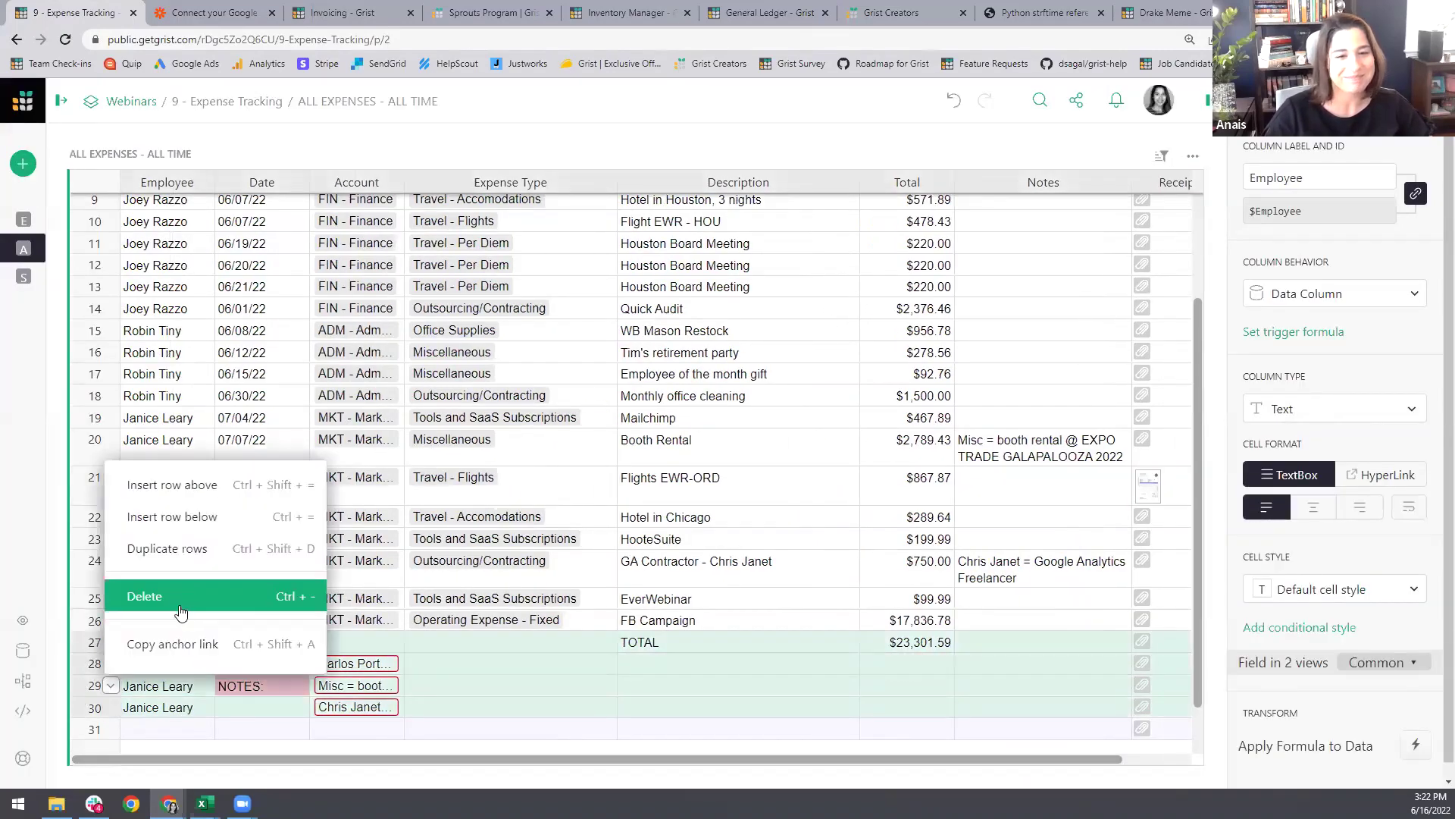
{"action": "left_click", "coordinate": [145, 596]}
{"action": "left_click", "coordinate": [193, 564]}
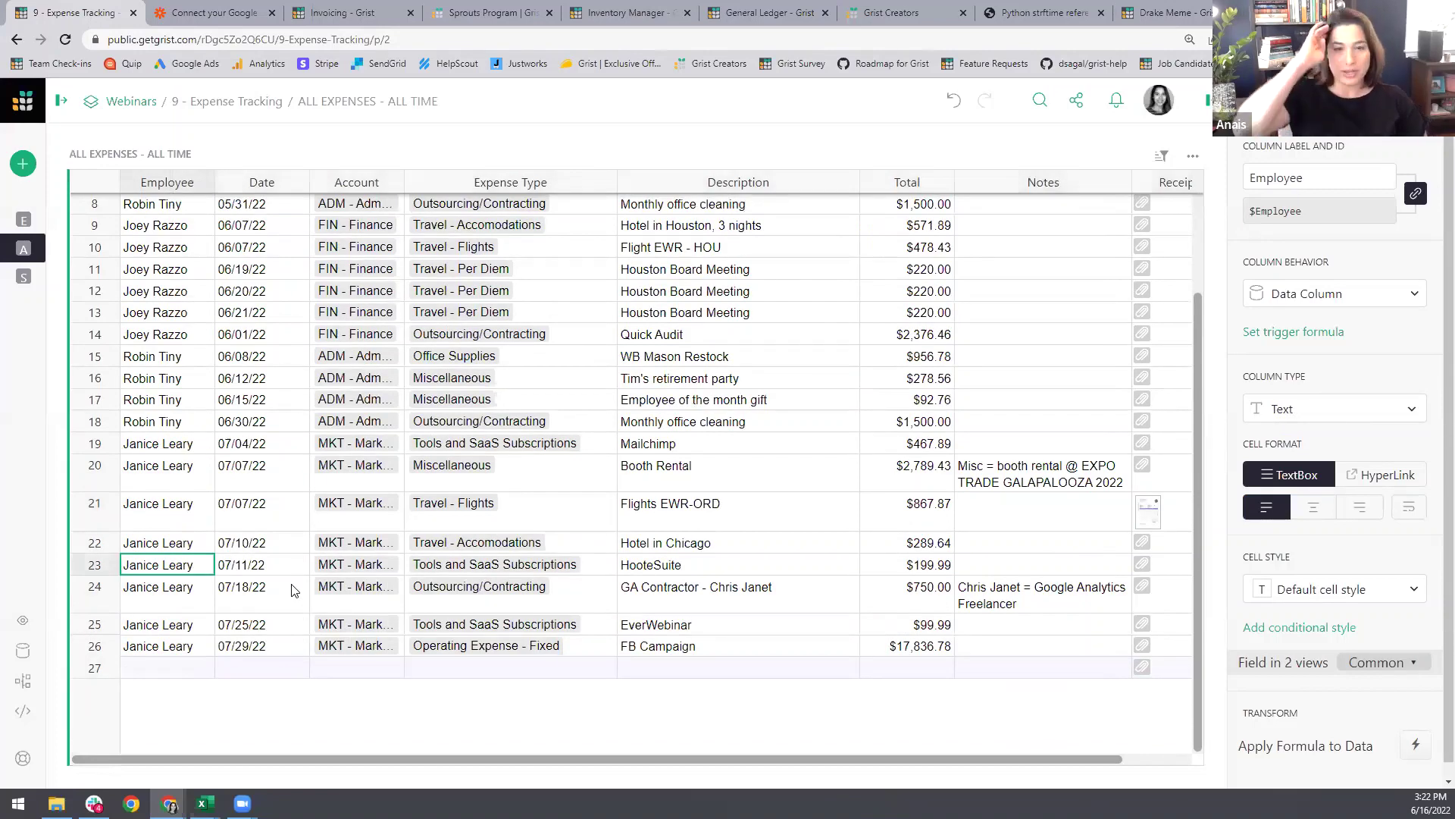
Step: Open Expenses Summary and select 2022-07 to view July's $23,301.59 totals and charts
{"action": "left_click", "coordinate": [60, 101]}
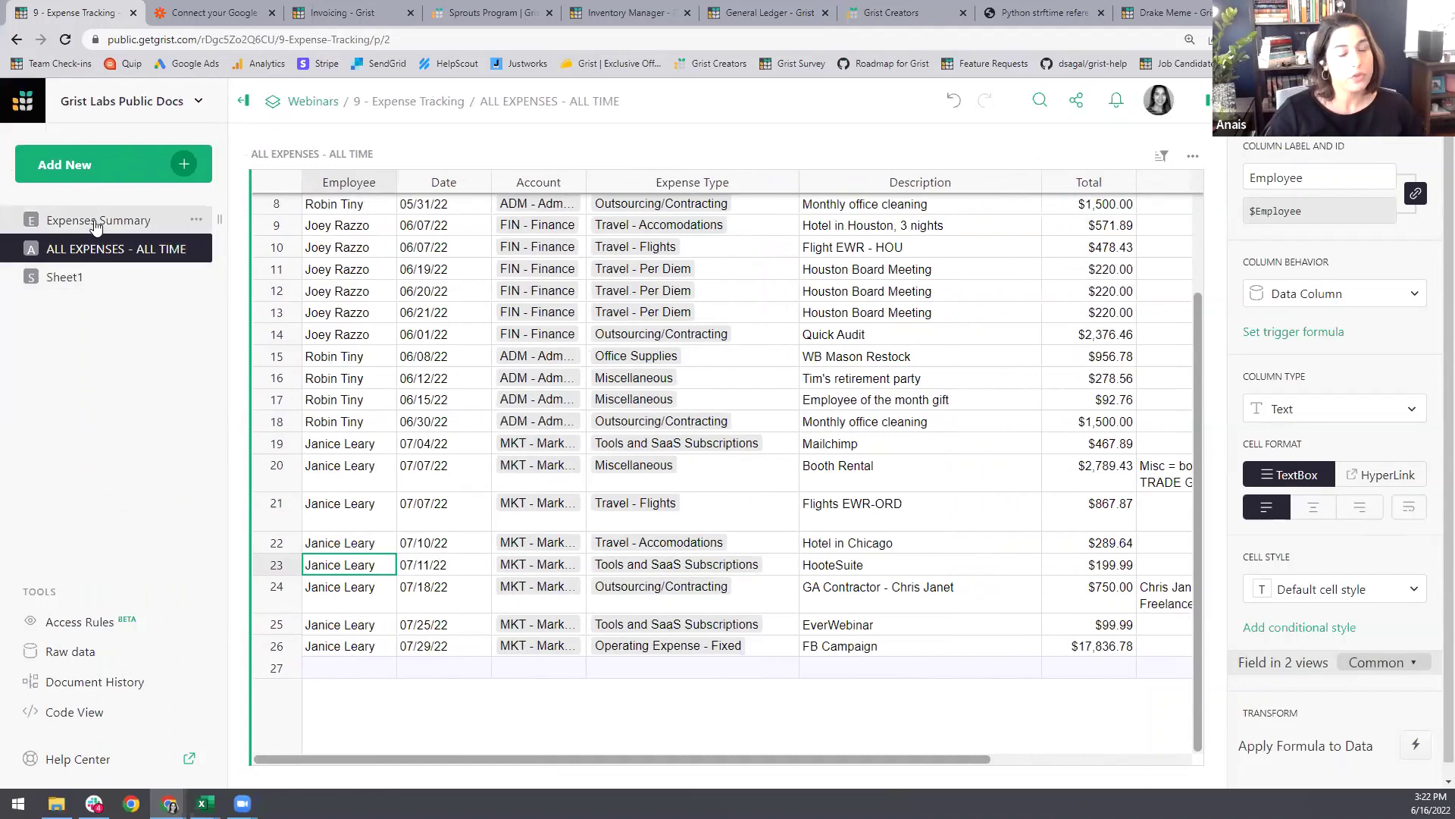
{"action": "left_click", "coordinate": [96, 225]}
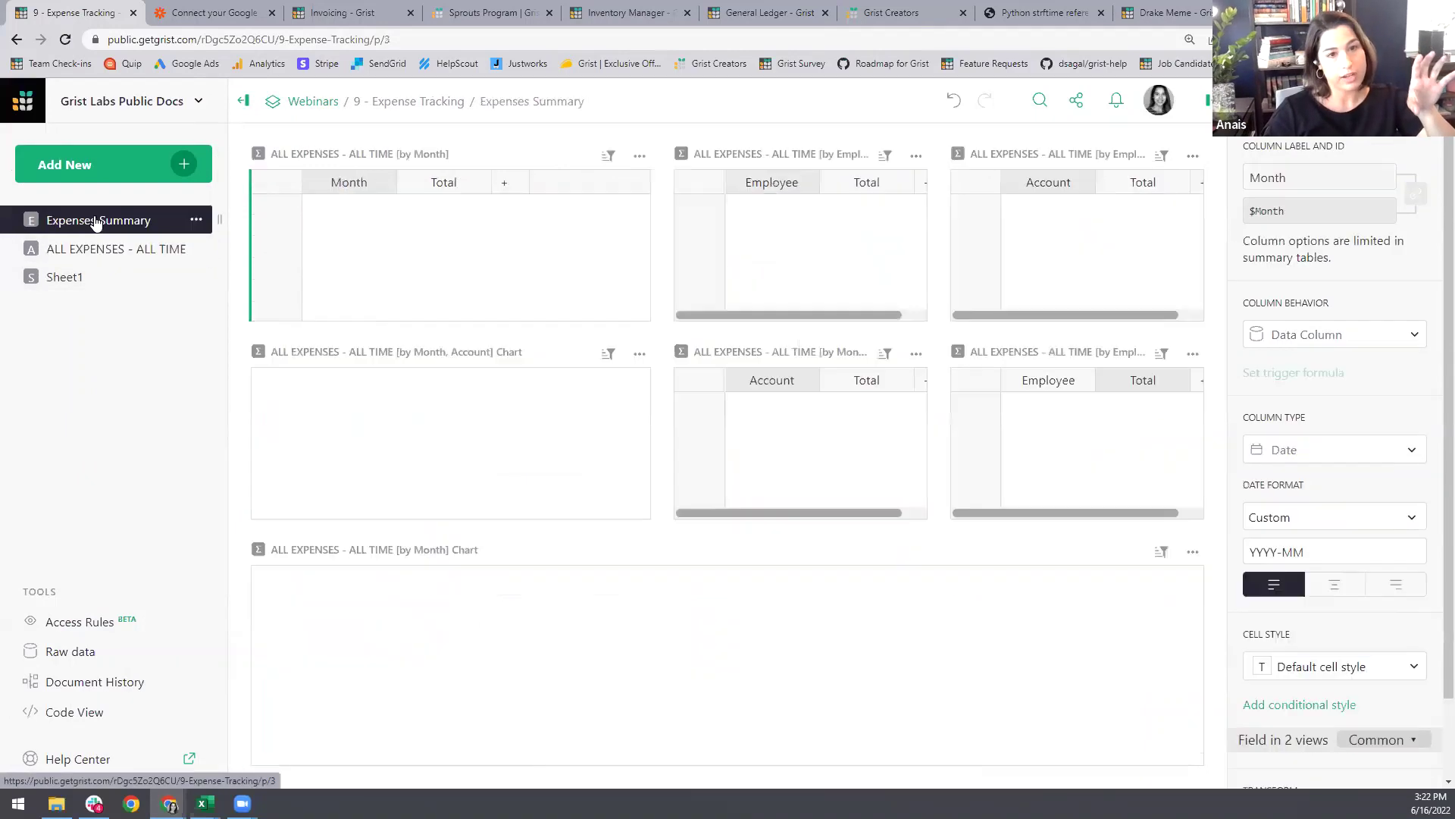
{"action": "left_click", "coordinate": [367, 250]}
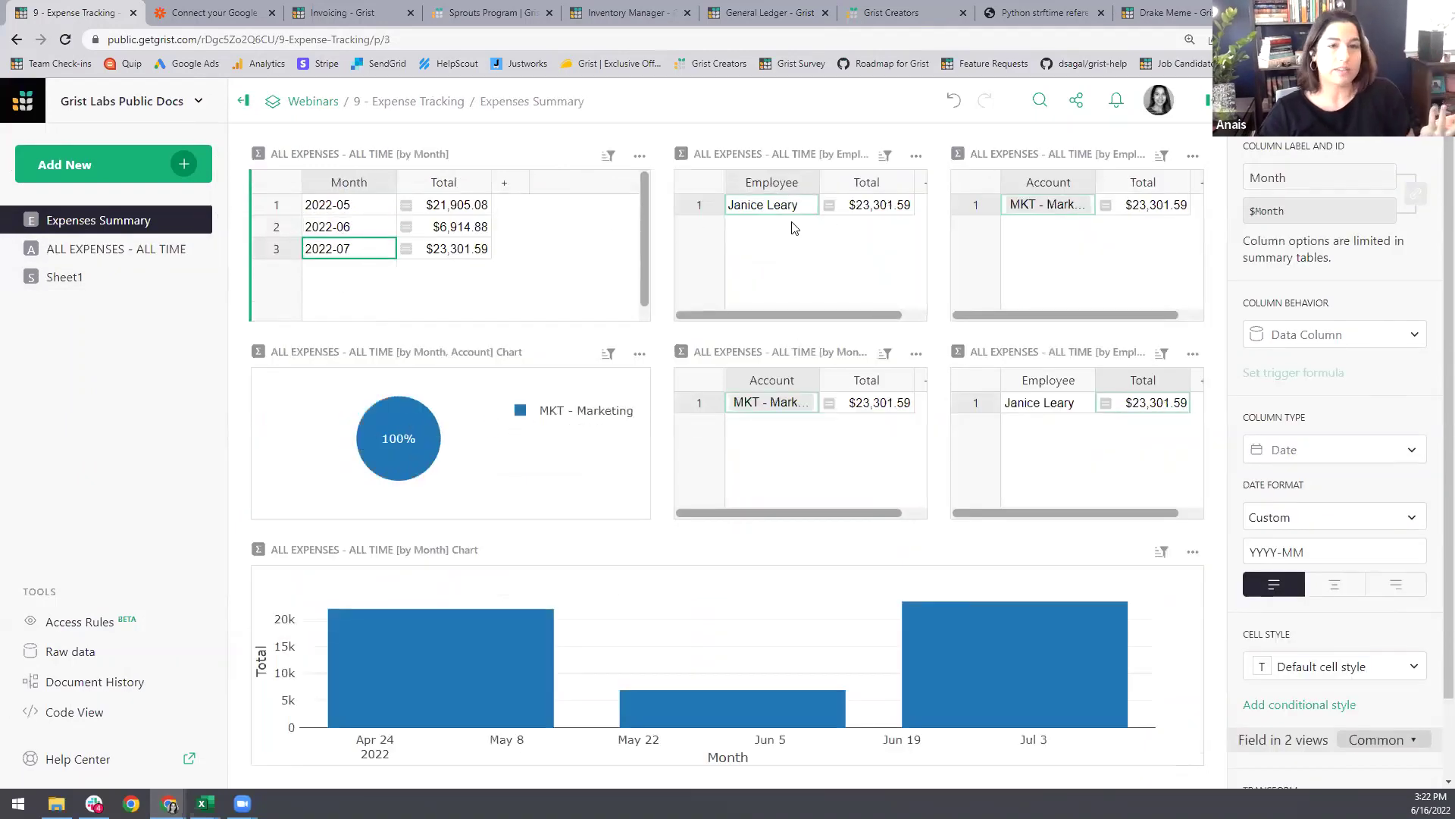
{"action": "left_click", "coordinate": [772, 216]}
{"action": "left_click", "coordinate": [770, 411]}
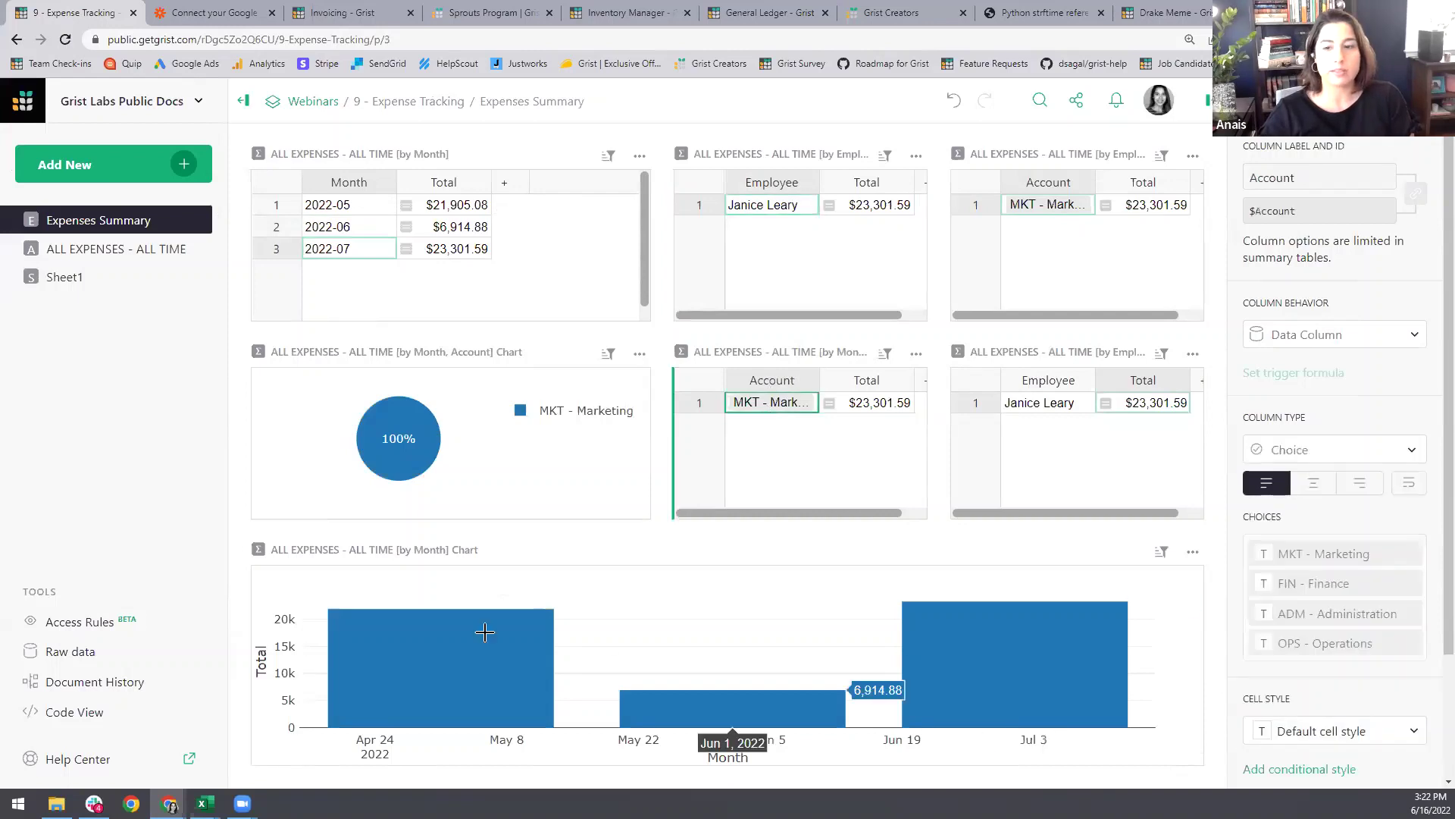
{"action": "mouse_move", "coordinate": [884, 592]}
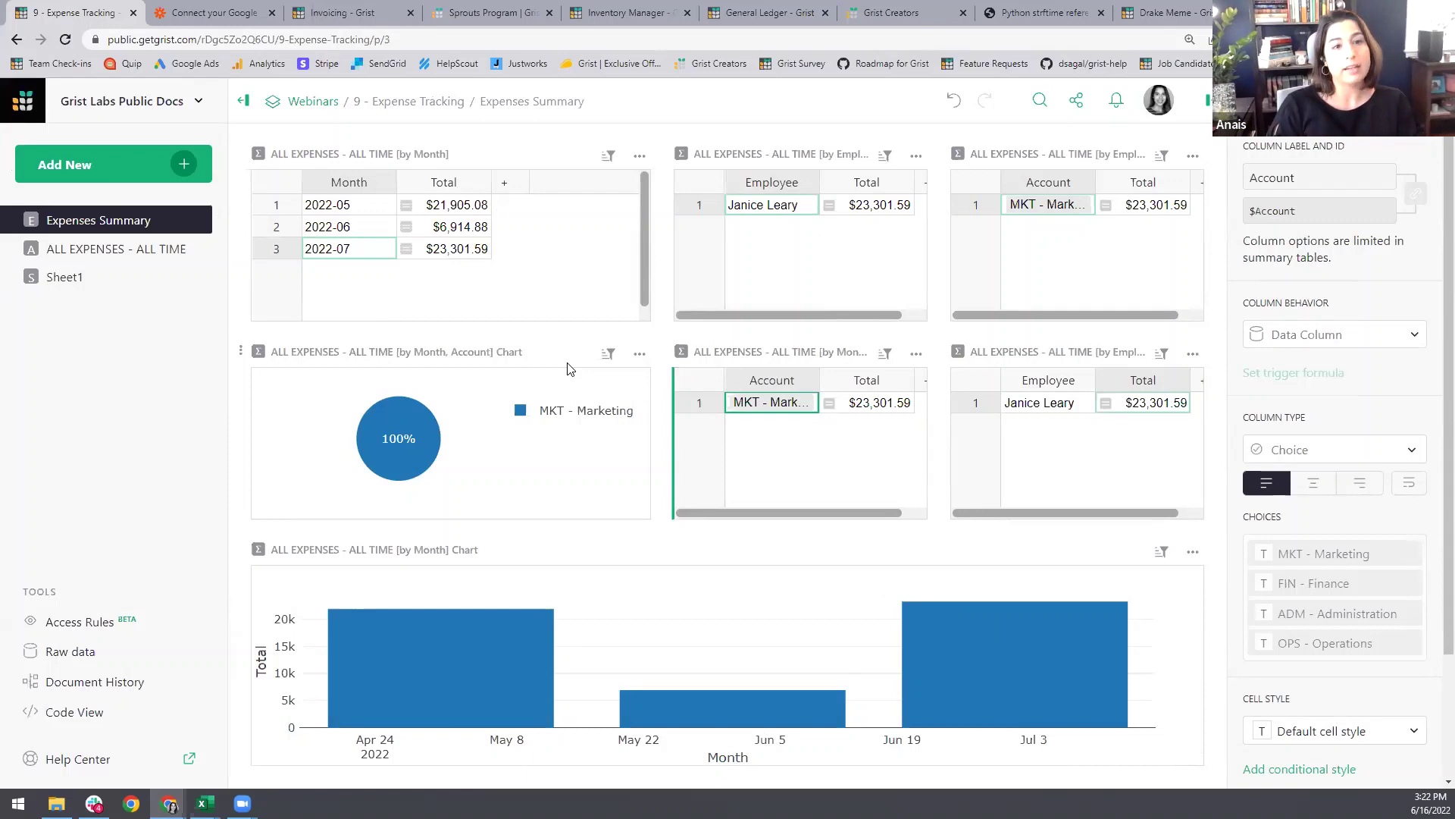
Step: Delete the Sheet1 page along with its data, then go to ALL EXPENSES - ALL TIME
{"action": "left_click", "coordinate": [114, 282]}
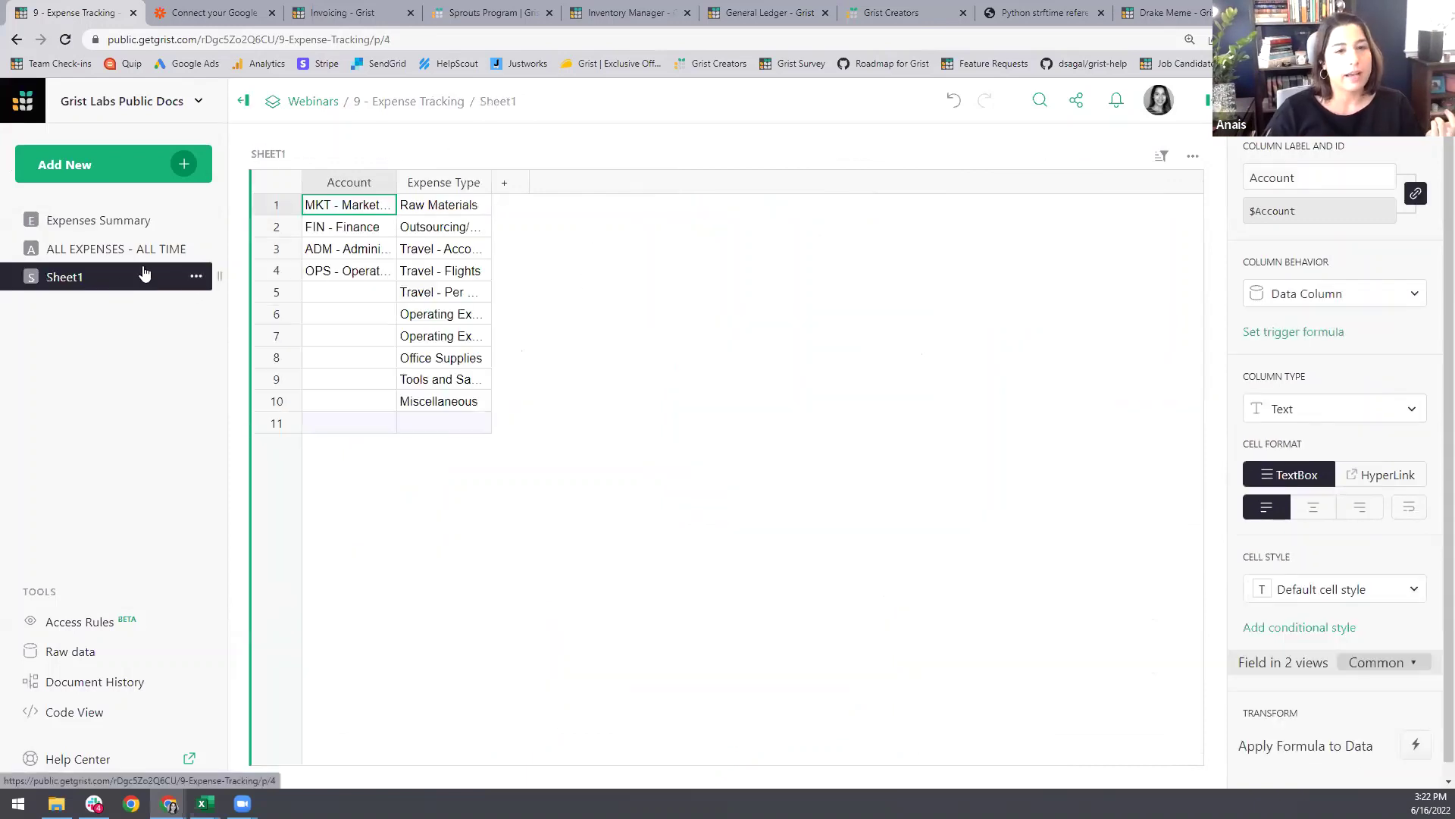
{"action": "left_click", "coordinate": [195, 282]}
{"action": "left_click", "coordinate": [218, 345]}
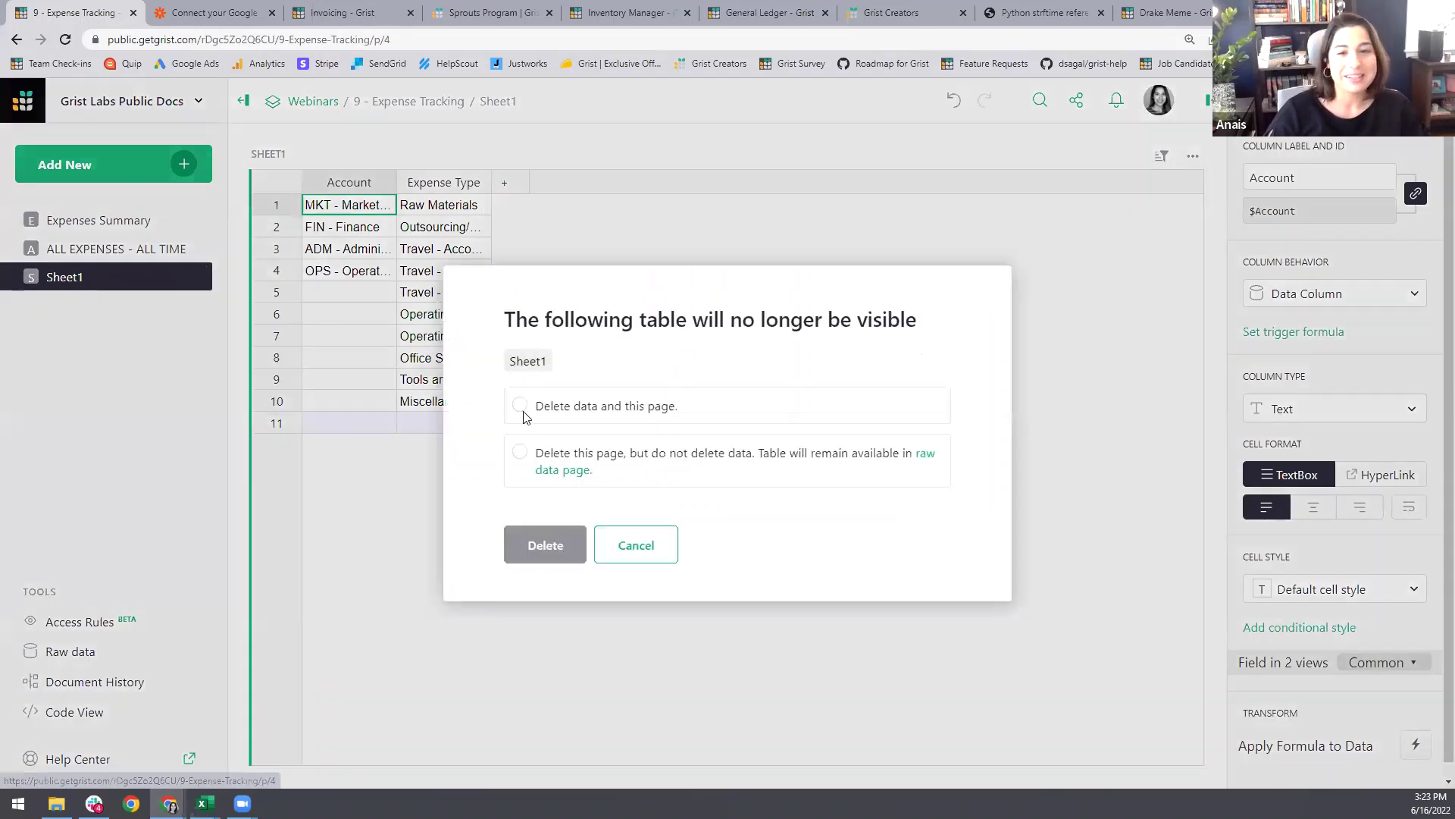
{"action": "left_click", "coordinate": [553, 557]}
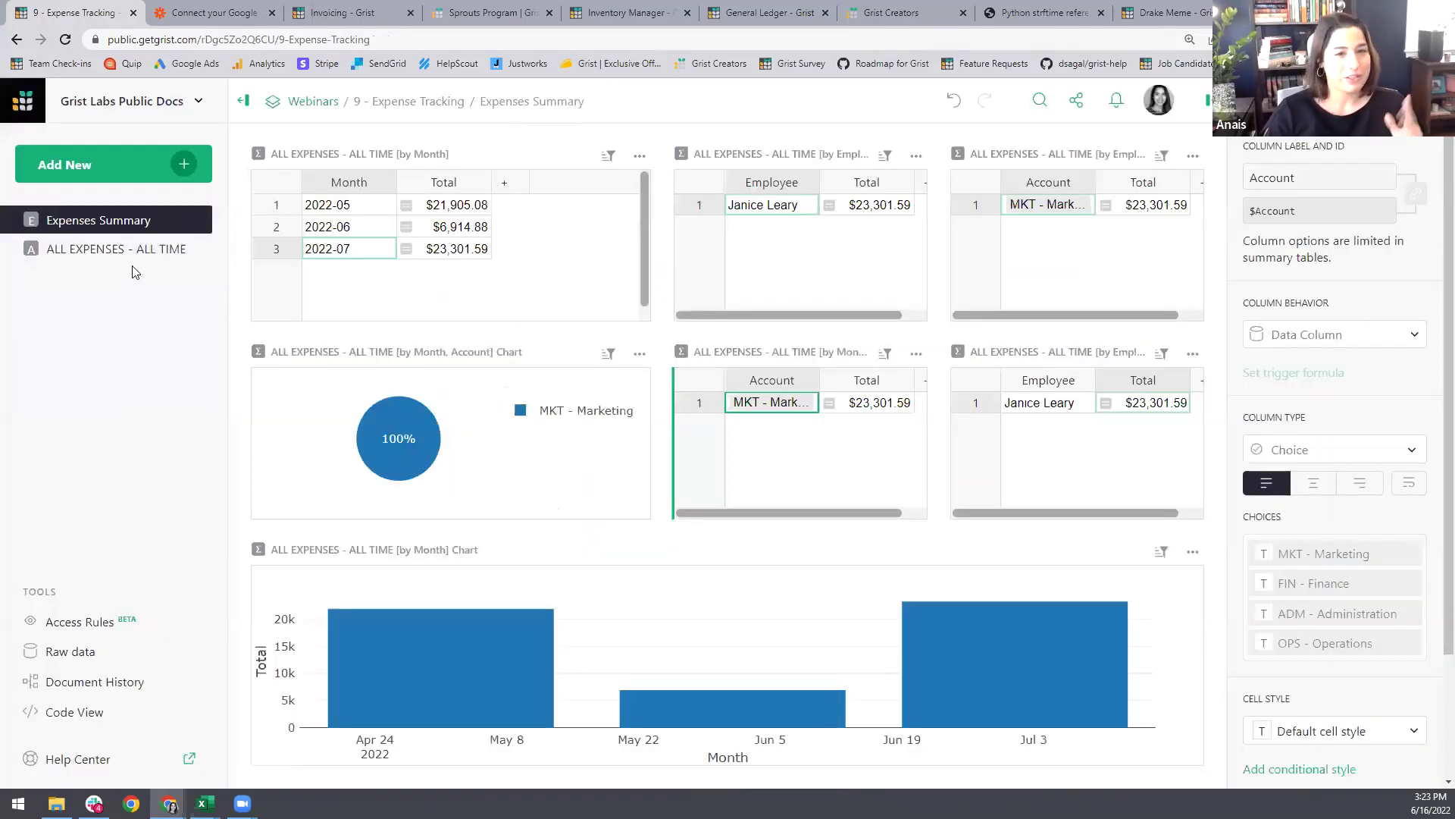
{"action": "left_click", "coordinate": [114, 249]}
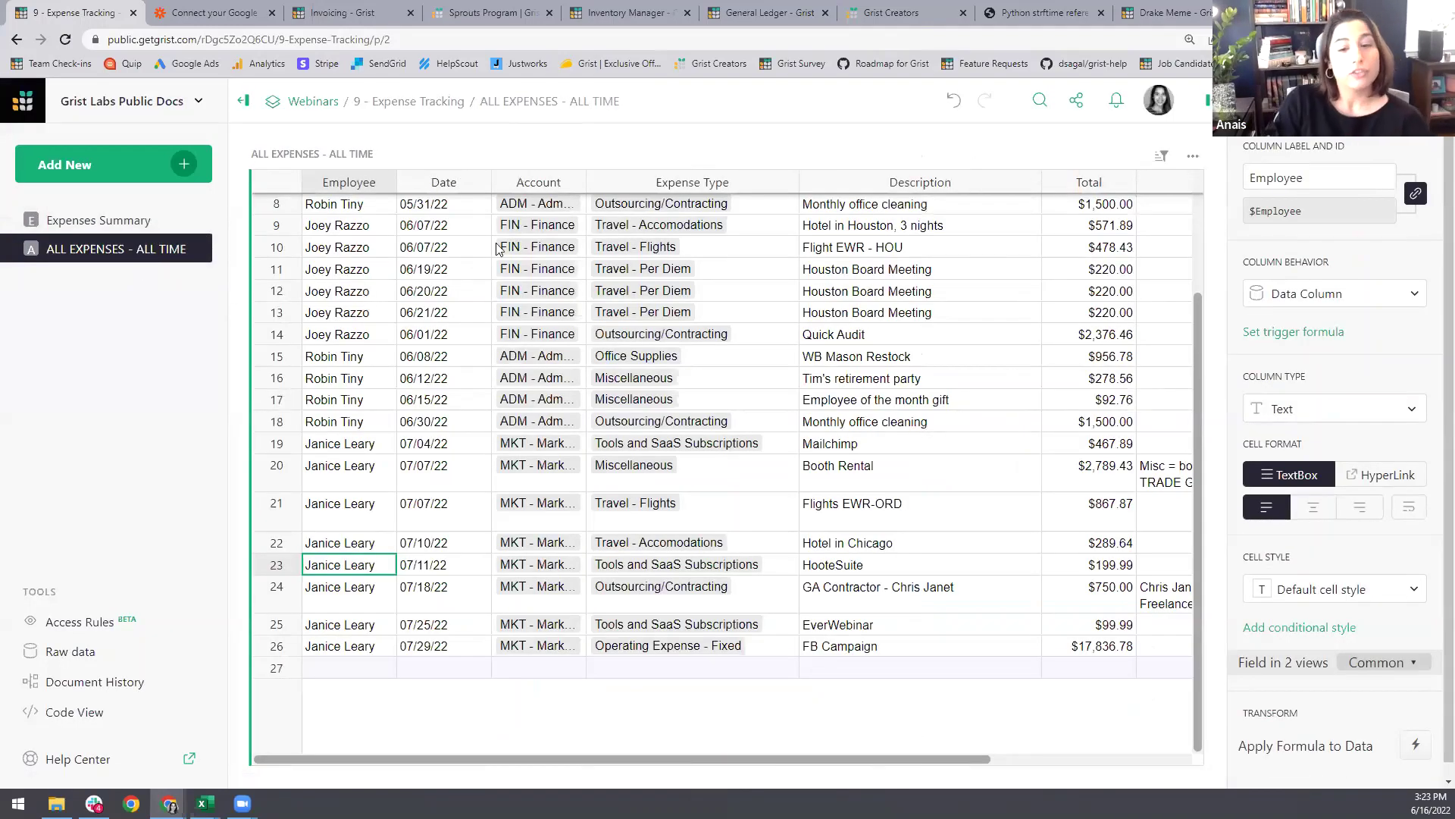
{"action": "scroll", "coordinate": [468, 457], "scroll_direction": "up", "scroll_amount": 3}
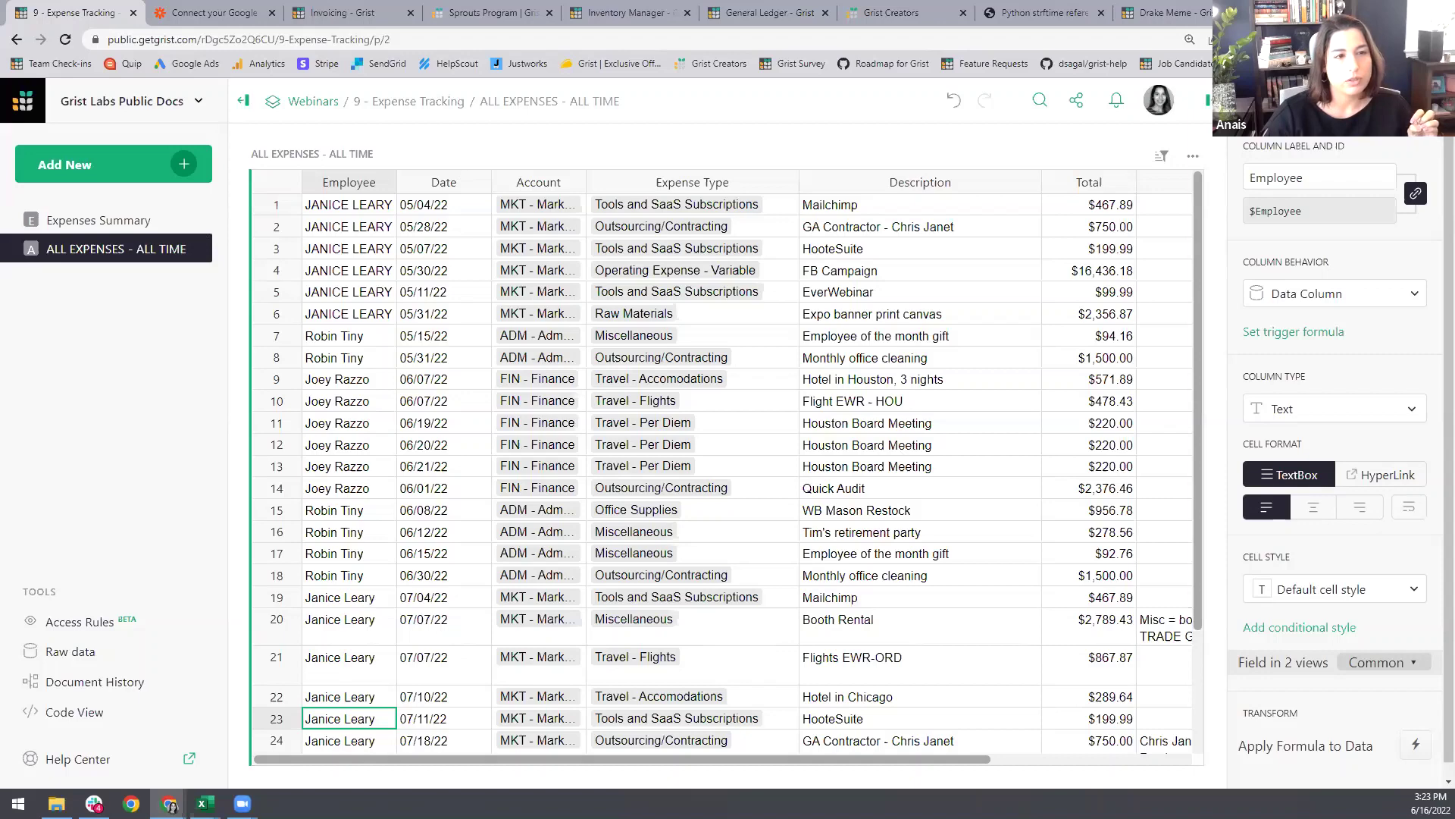
Step: Rename the ALL EXPENSES - ALL TIME data table to Expenses, then view Expenses Summary
{"action": "left_click", "coordinate": [201, 219]}
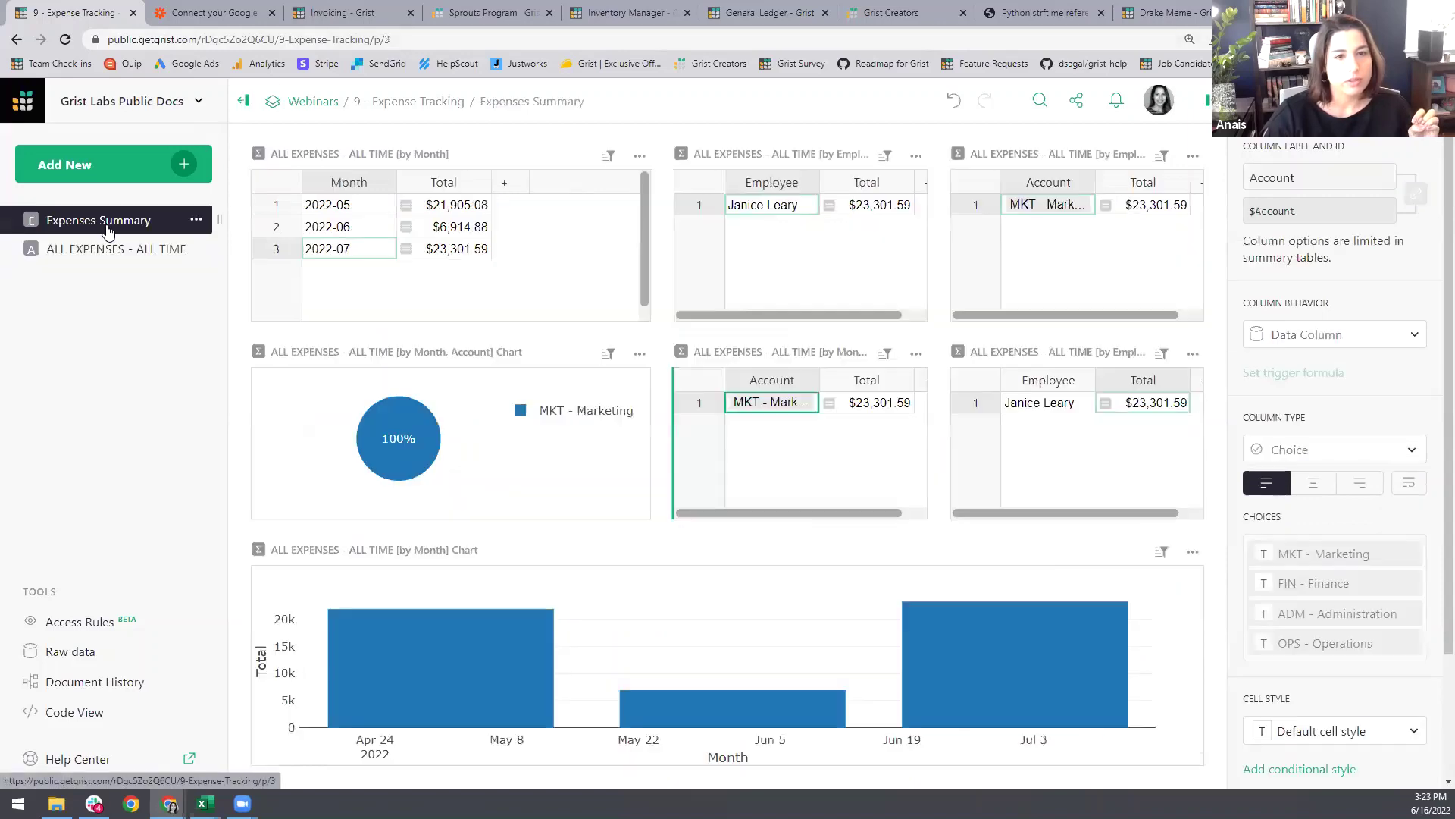
{"action": "left_click", "coordinate": [161, 248]}
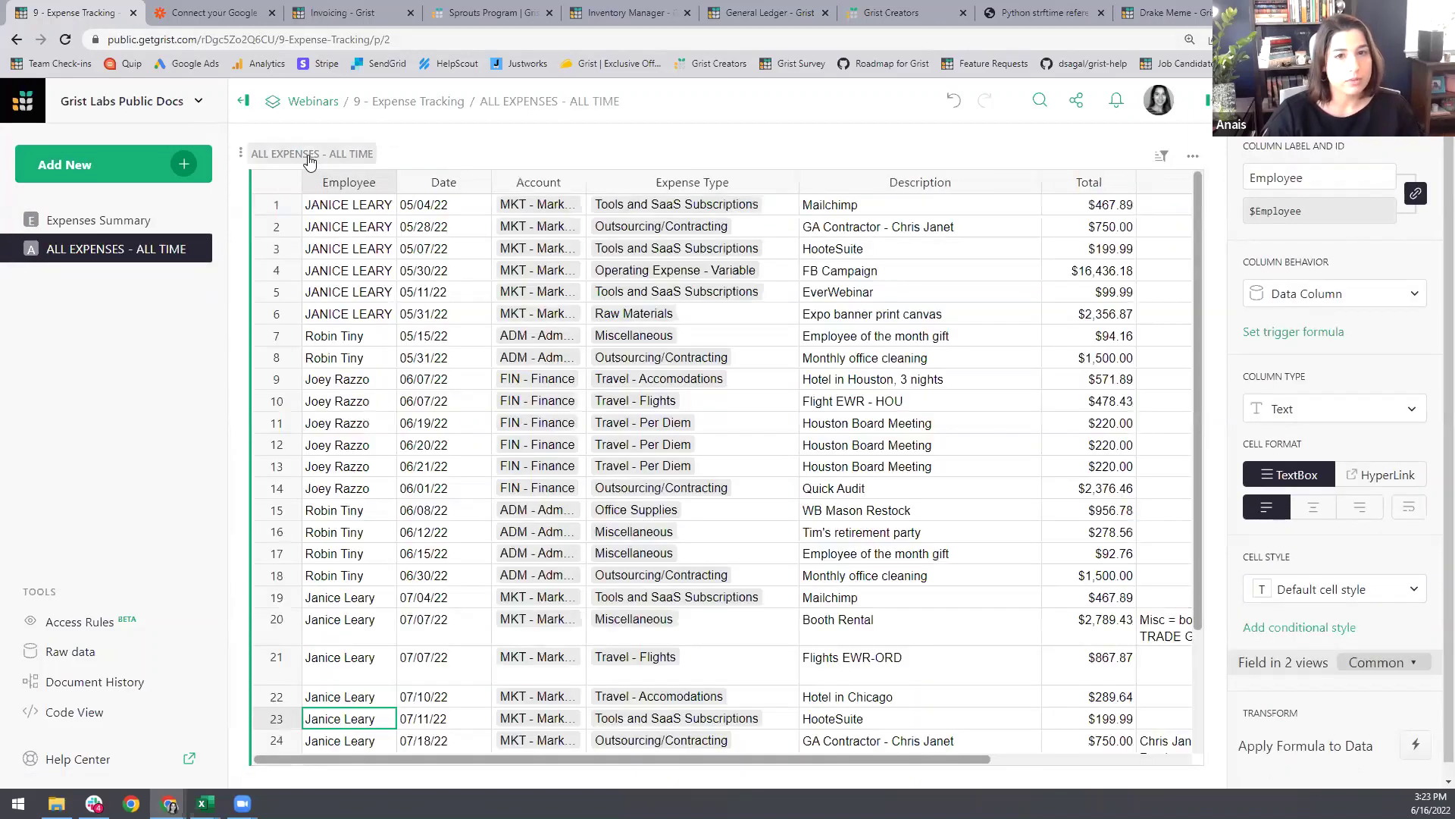
{"action": "left_click", "coordinate": [307, 153]}
{"action": "left_click", "coordinate": [208, 203]}
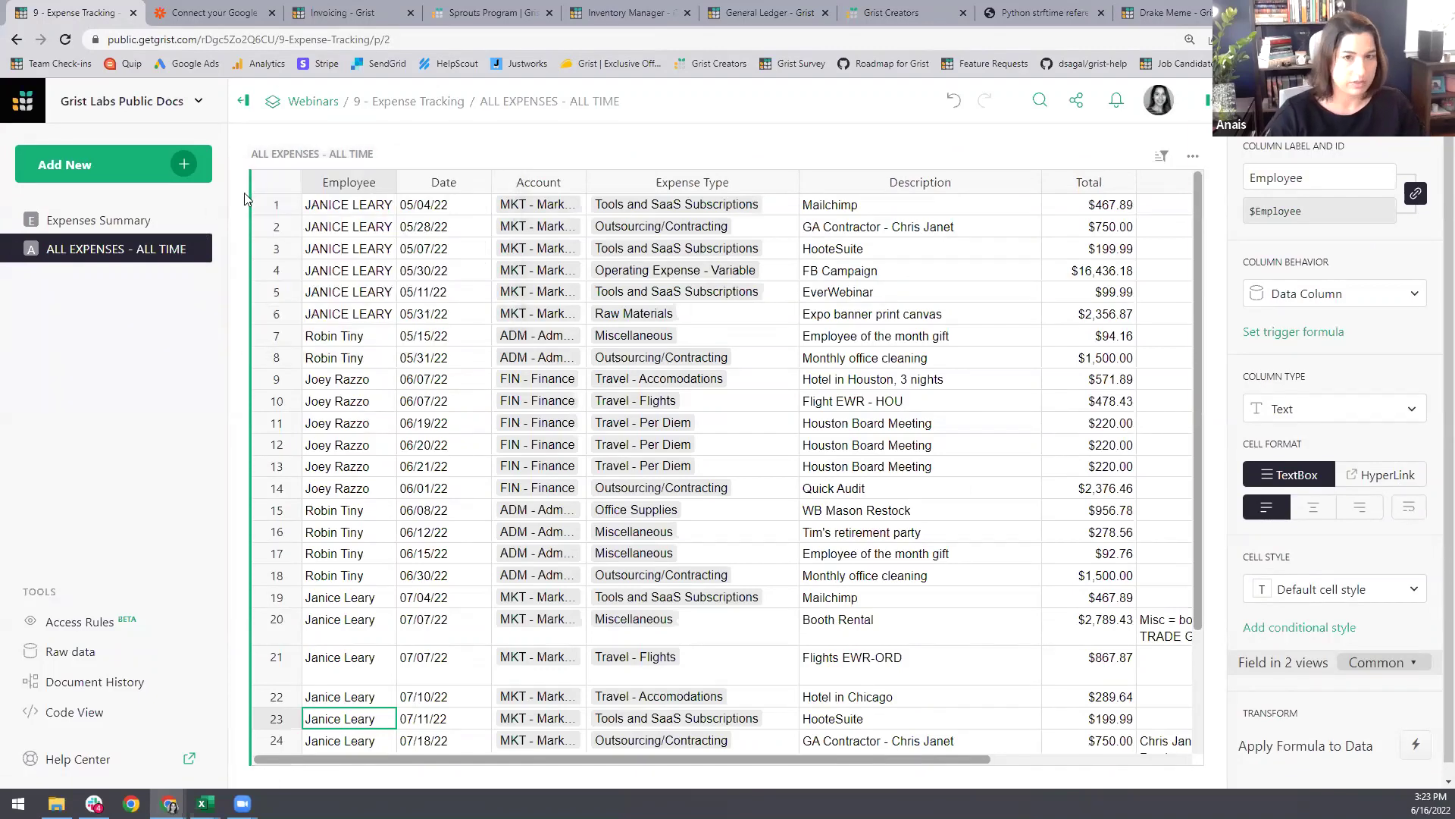
{"action": "left_click", "coordinate": [307, 154]}
{"action": "type", "text": "Expen"}
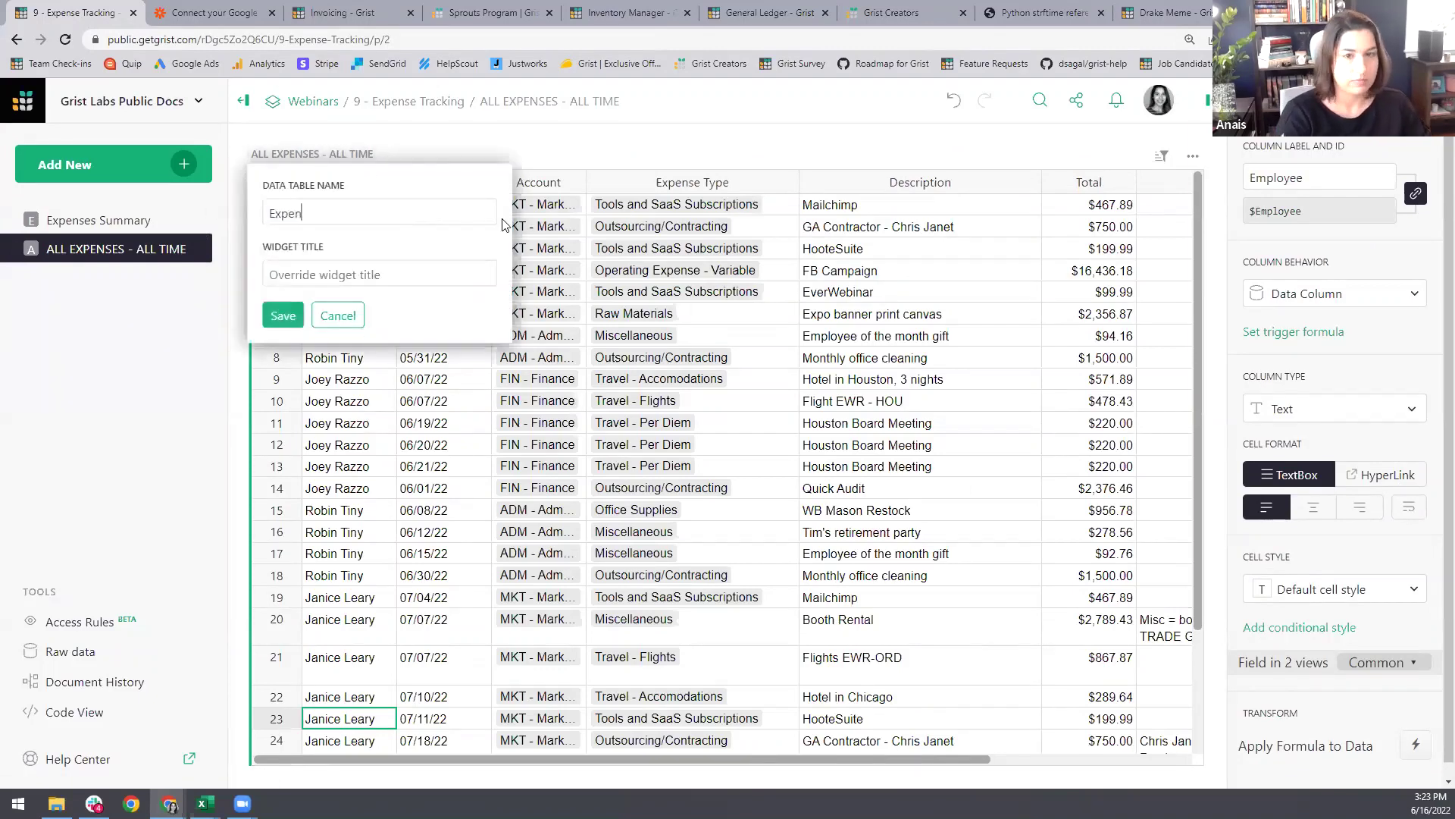
{"action": "type", "text": "ses"}
{"action": "key", "text": "Return"}
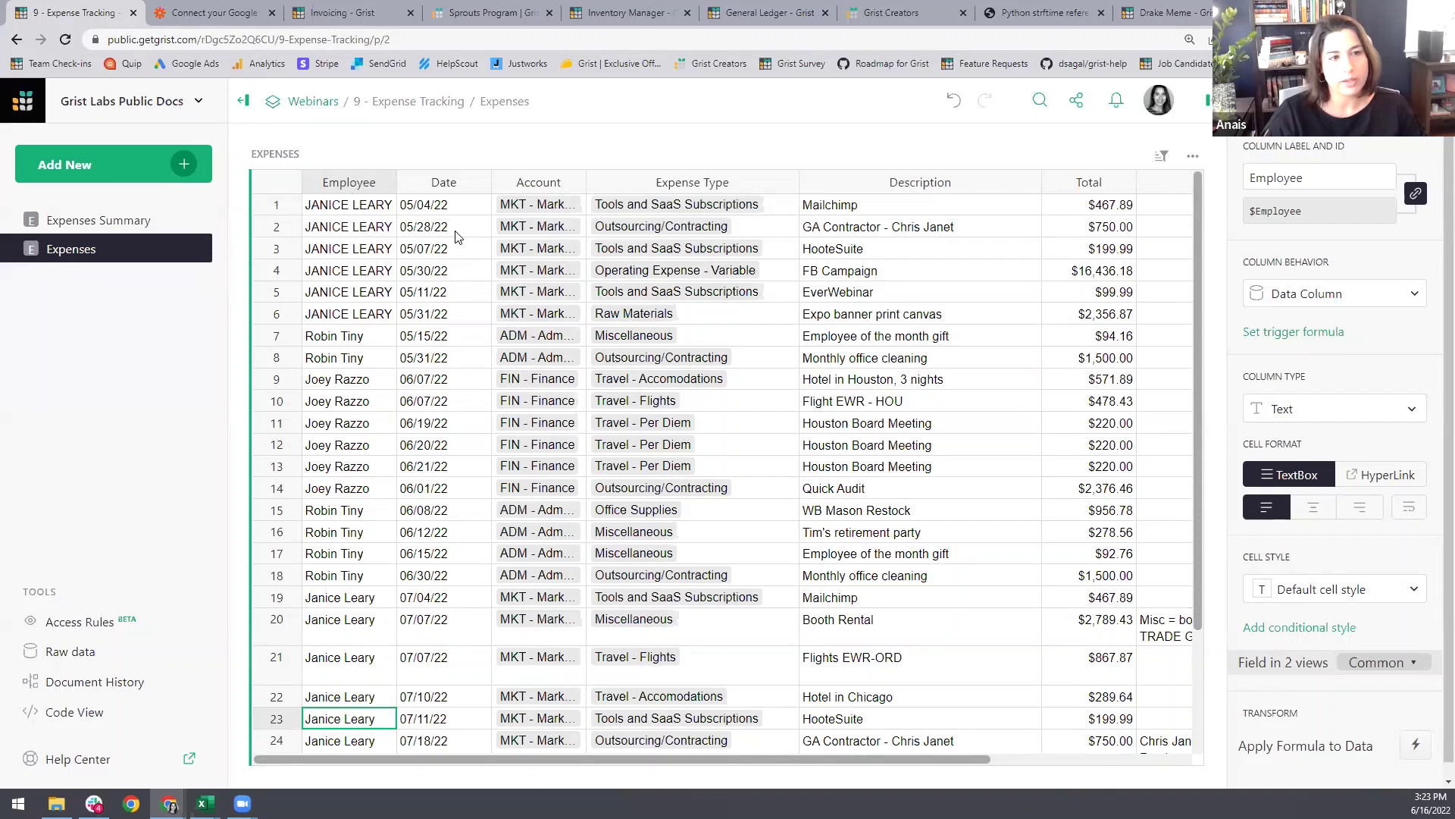
{"action": "left_click", "coordinate": [121, 222]}
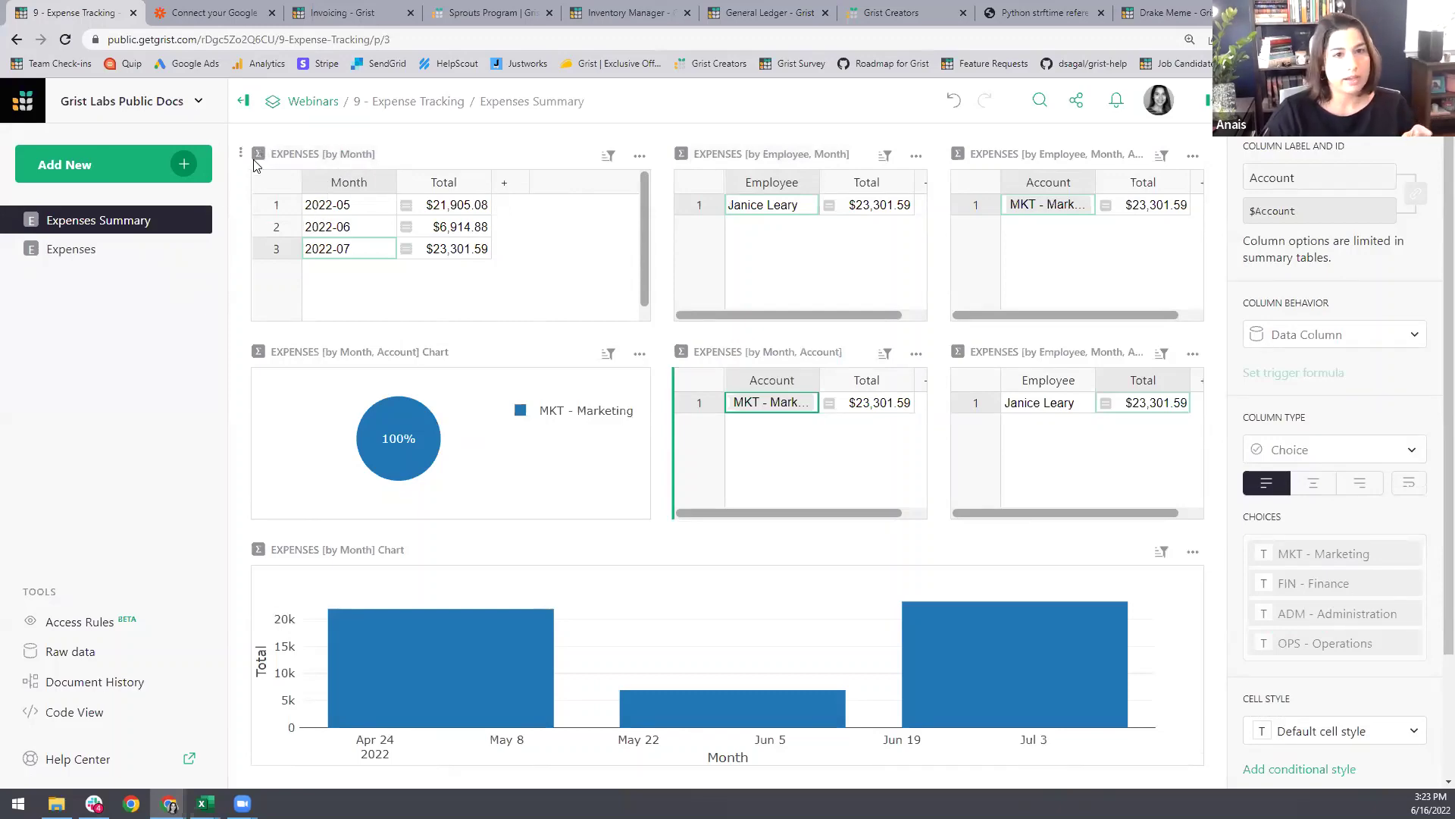
Step: Back on Expenses Summary, rename the month summary widget title to 'hdhdh'
{"action": "left_click", "coordinate": [87, 253]}
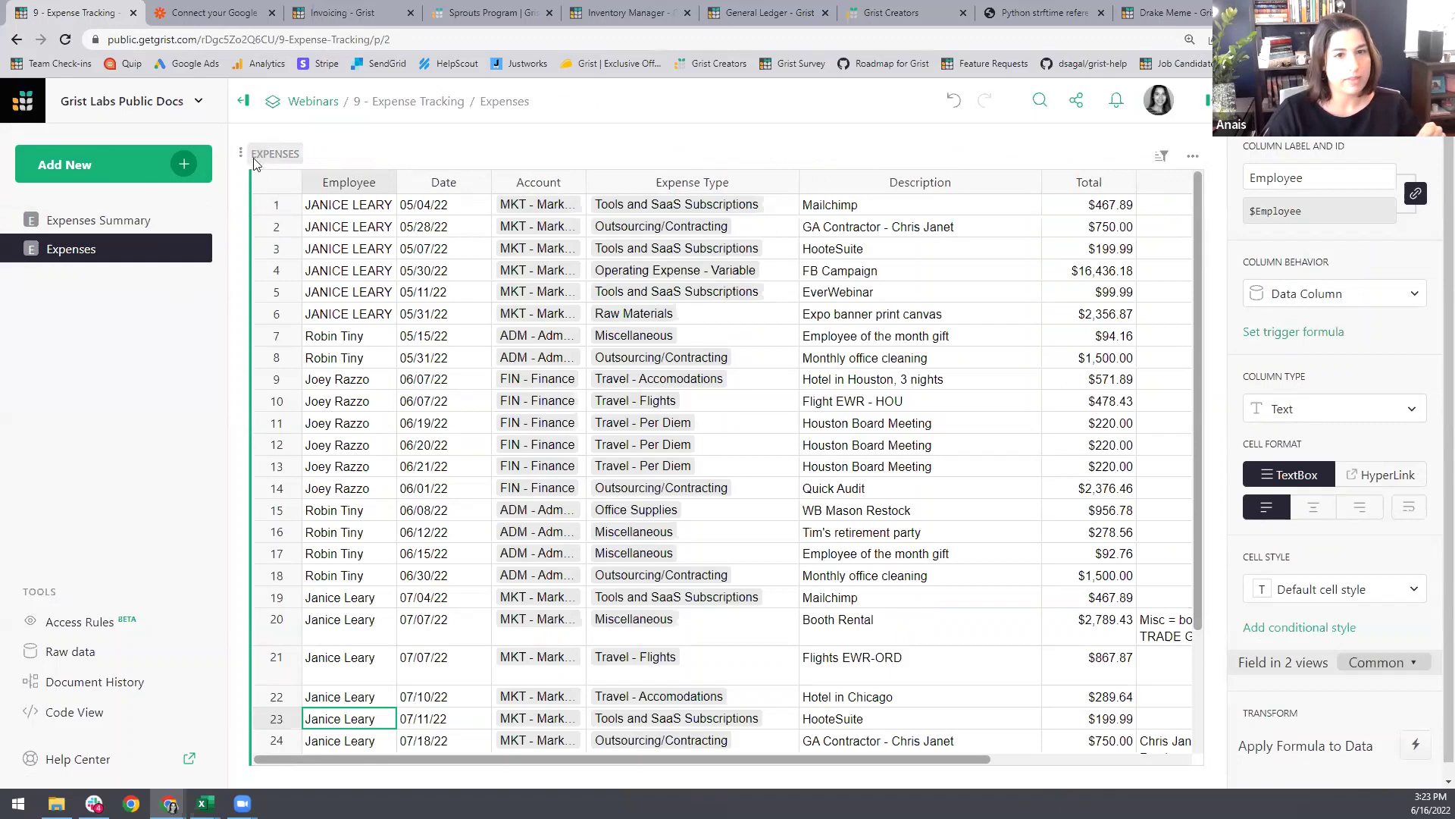
{"action": "left_click", "coordinate": [98, 220]}
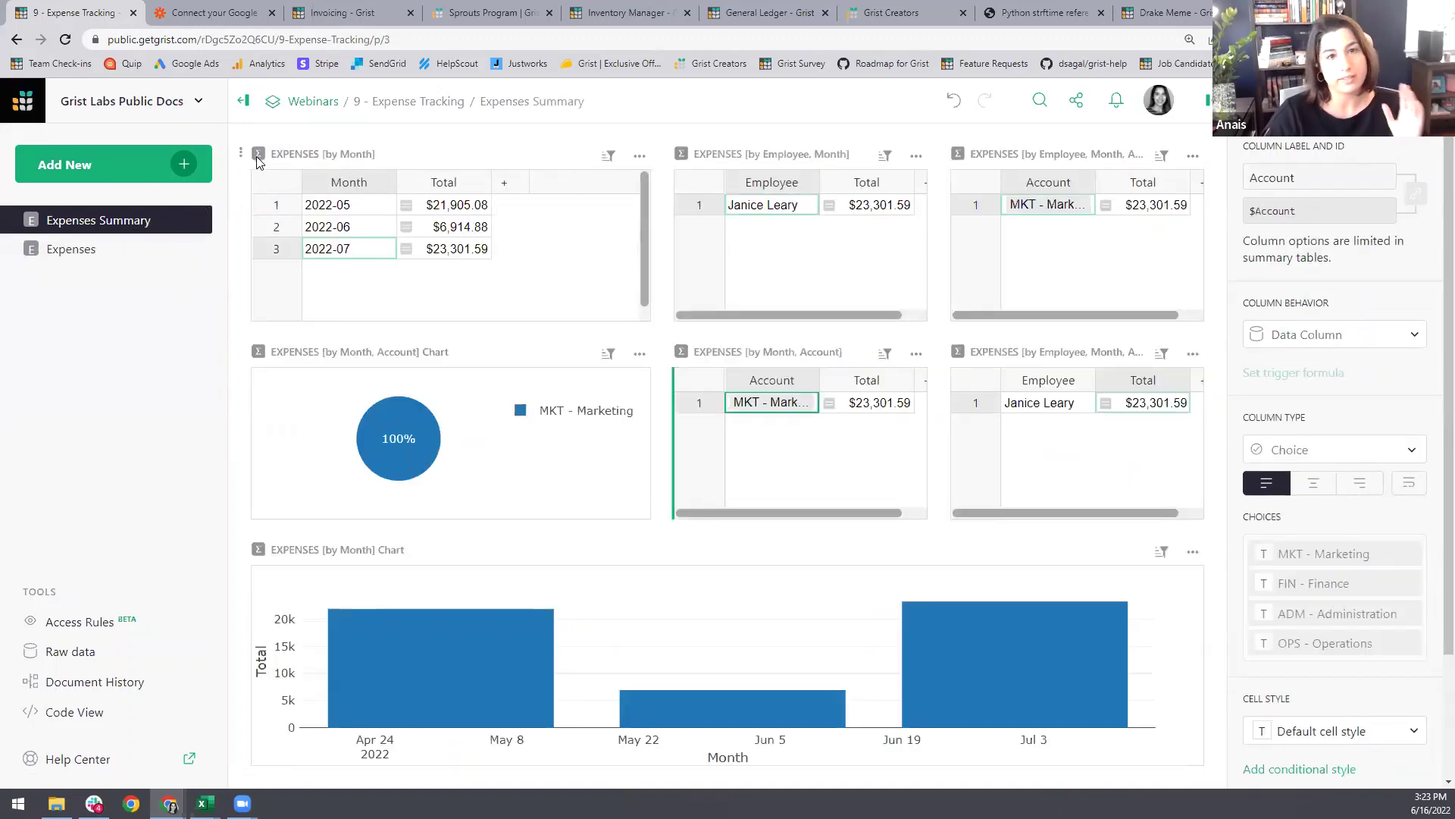
{"action": "left_click", "coordinate": [345, 156]}
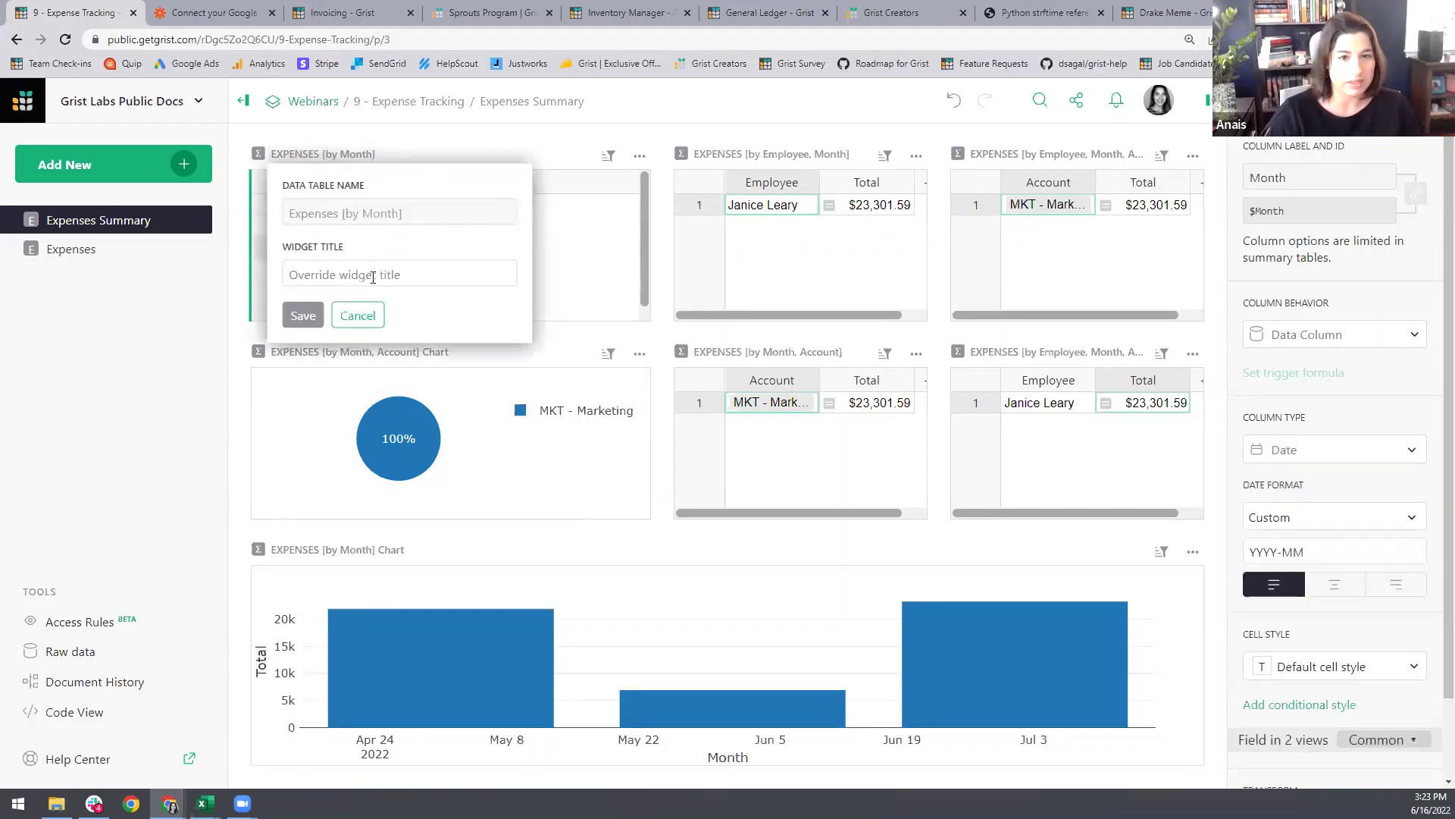
{"action": "type", "text": "hdhdh"}
{"action": "key", "text": "Return"}
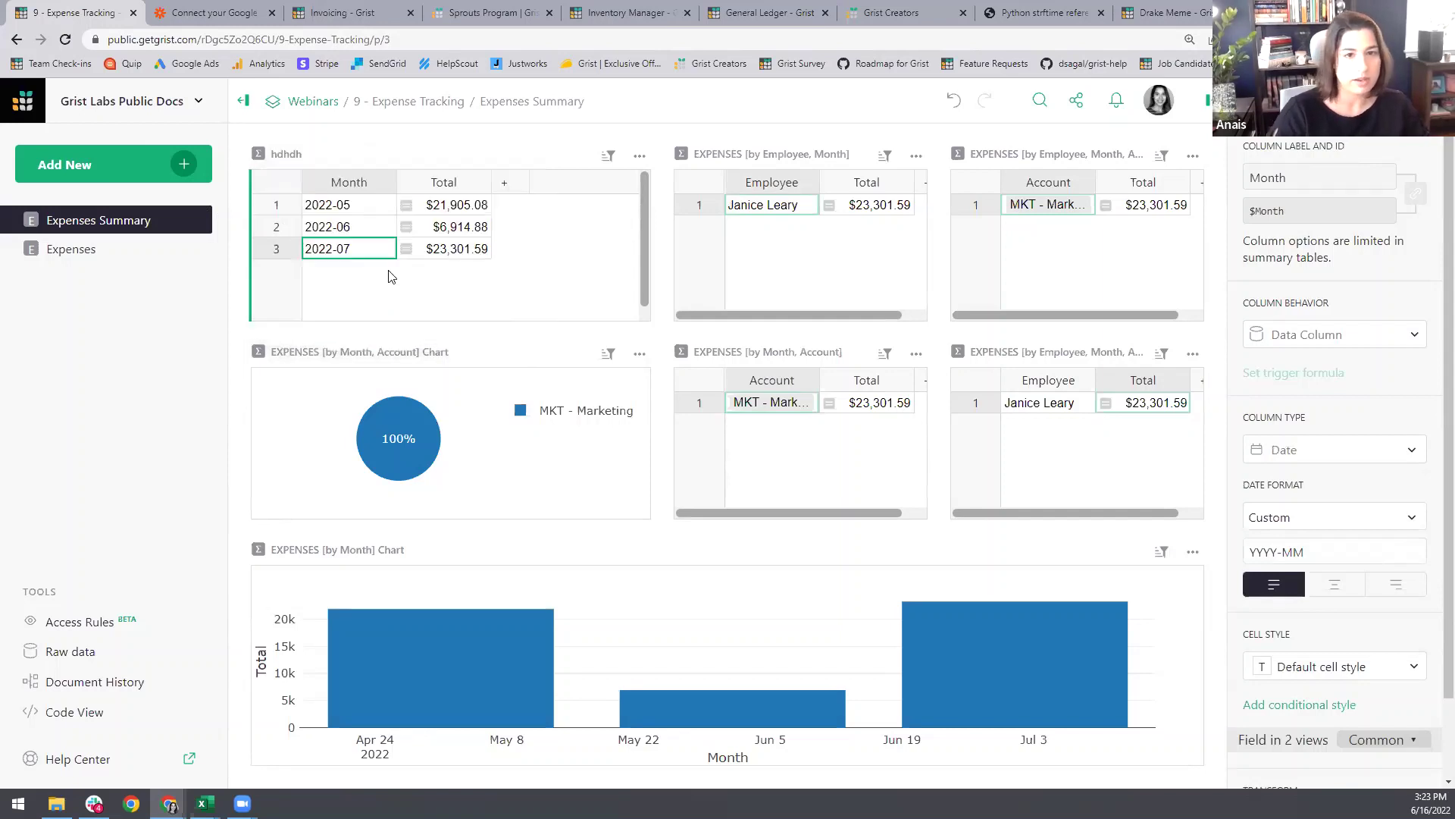
Step: Clear the custom title so the month summary widget reverts to its default name
{"action": "left_click", "coordinate": [298, 155]}
{"action": "key", "text": "BackSpace"}
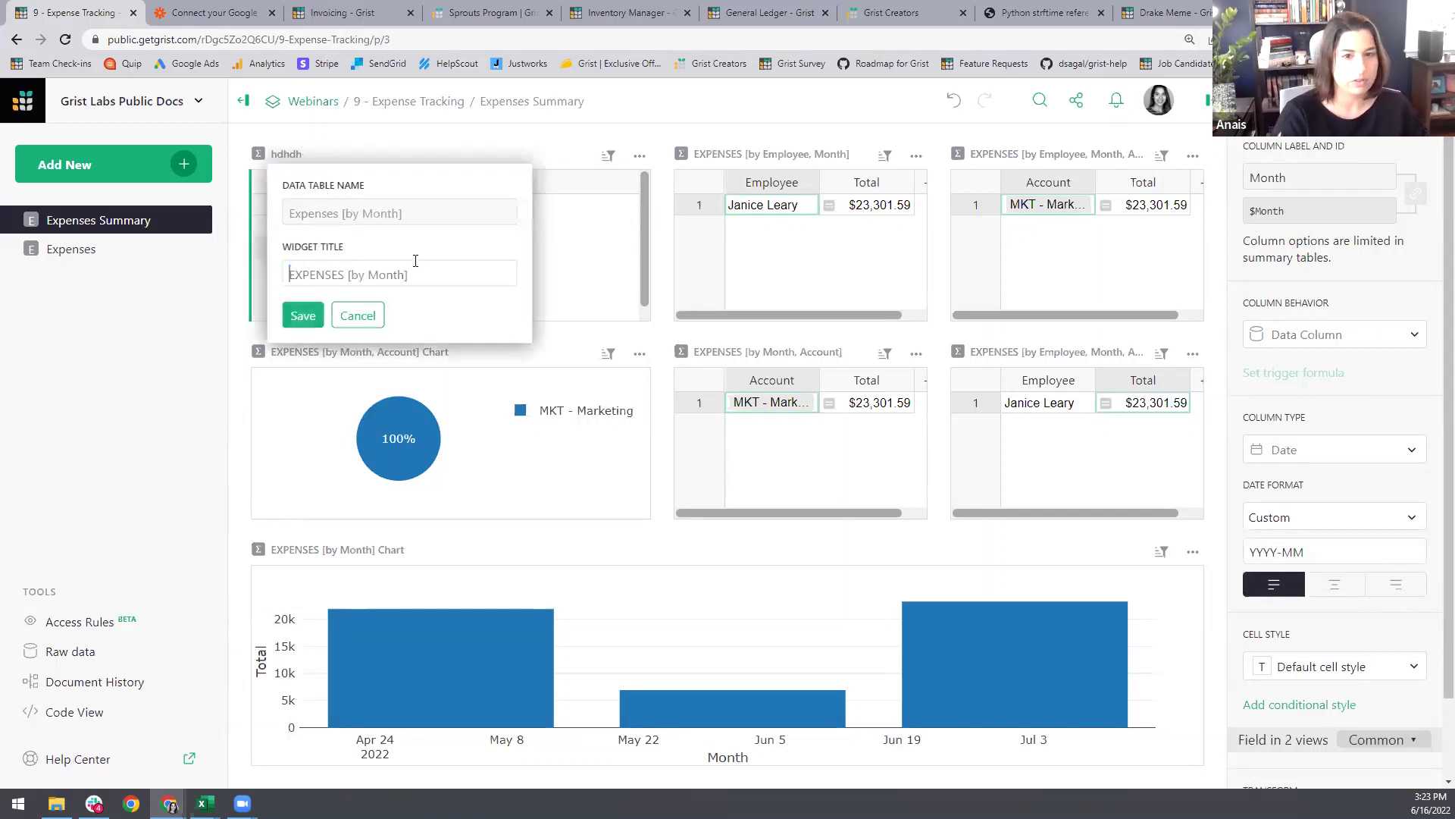
{"action": "key", "text": "Return"}
{"action": "left_click", "coordinate": [357, 156]}
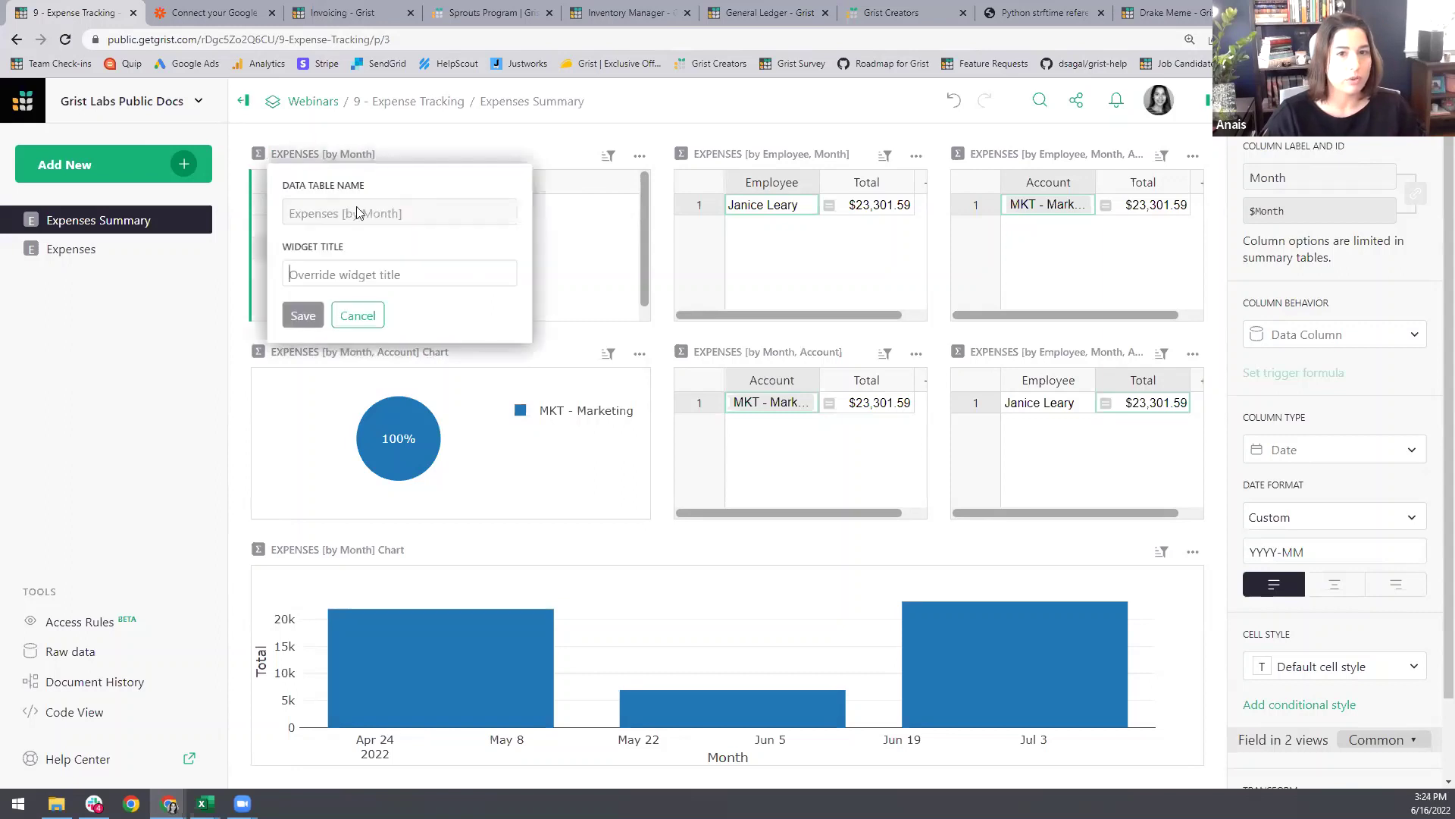
{"action": "left_click", "coordinate": [456, 137]}
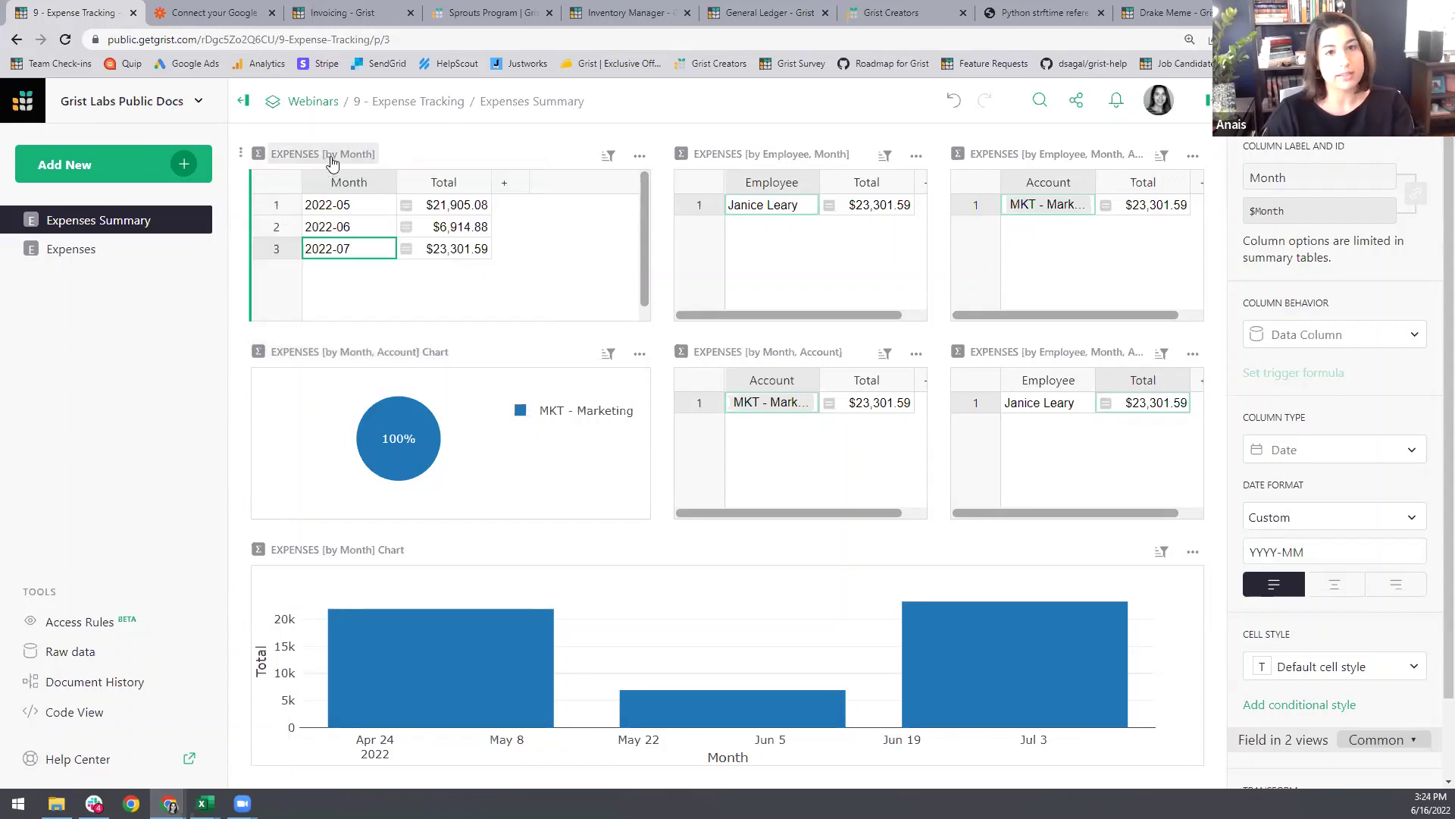
Step: Inspect each summary table's Data tab grouping and Select By links, then return to Expenses
{"action": "left_click", "coordinate": [1398, 101]}
{"action": "left_click", "coordinate": [1426, 153]}
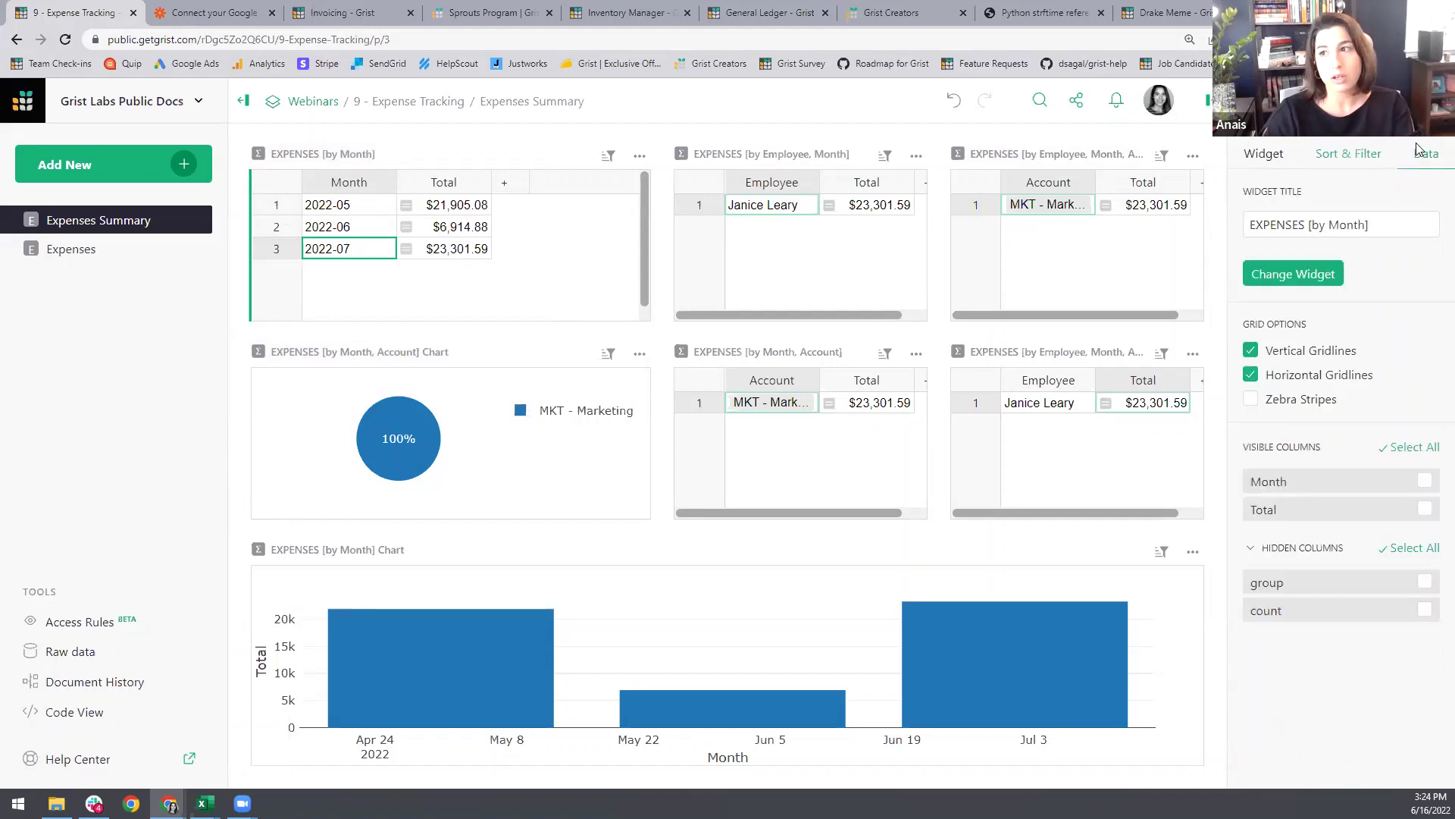
{"action": "left_click", "coordinate": [888, 260]}
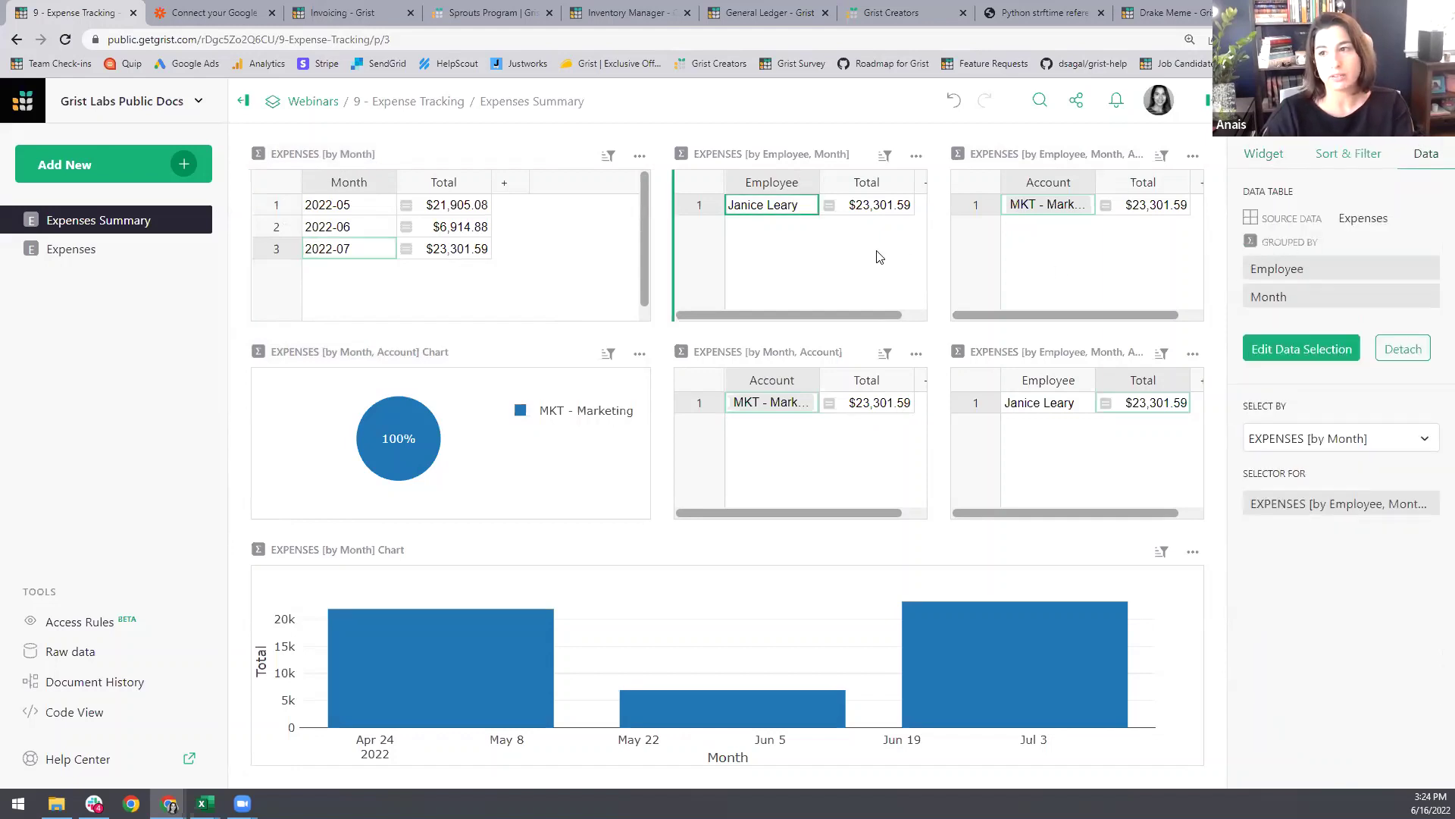
{"action": "left_click", "coordinate": [1060, 268]}
{"action": "left_click", "coordinate": [959, 474]}
{"action": "left_click", "coordinate": [806, 470]}
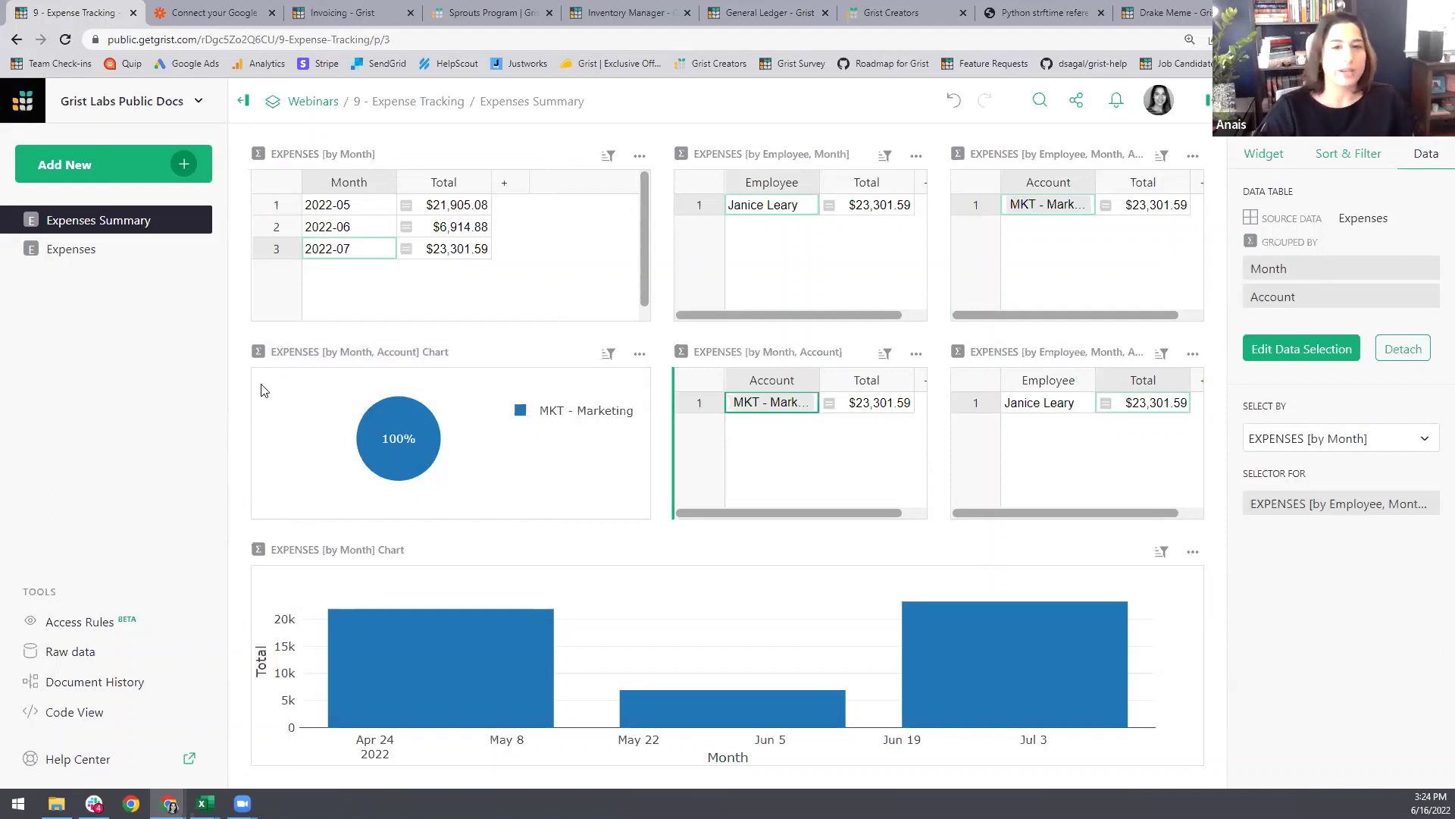
{"action": "left_click", "coordinate": [79, 250]}
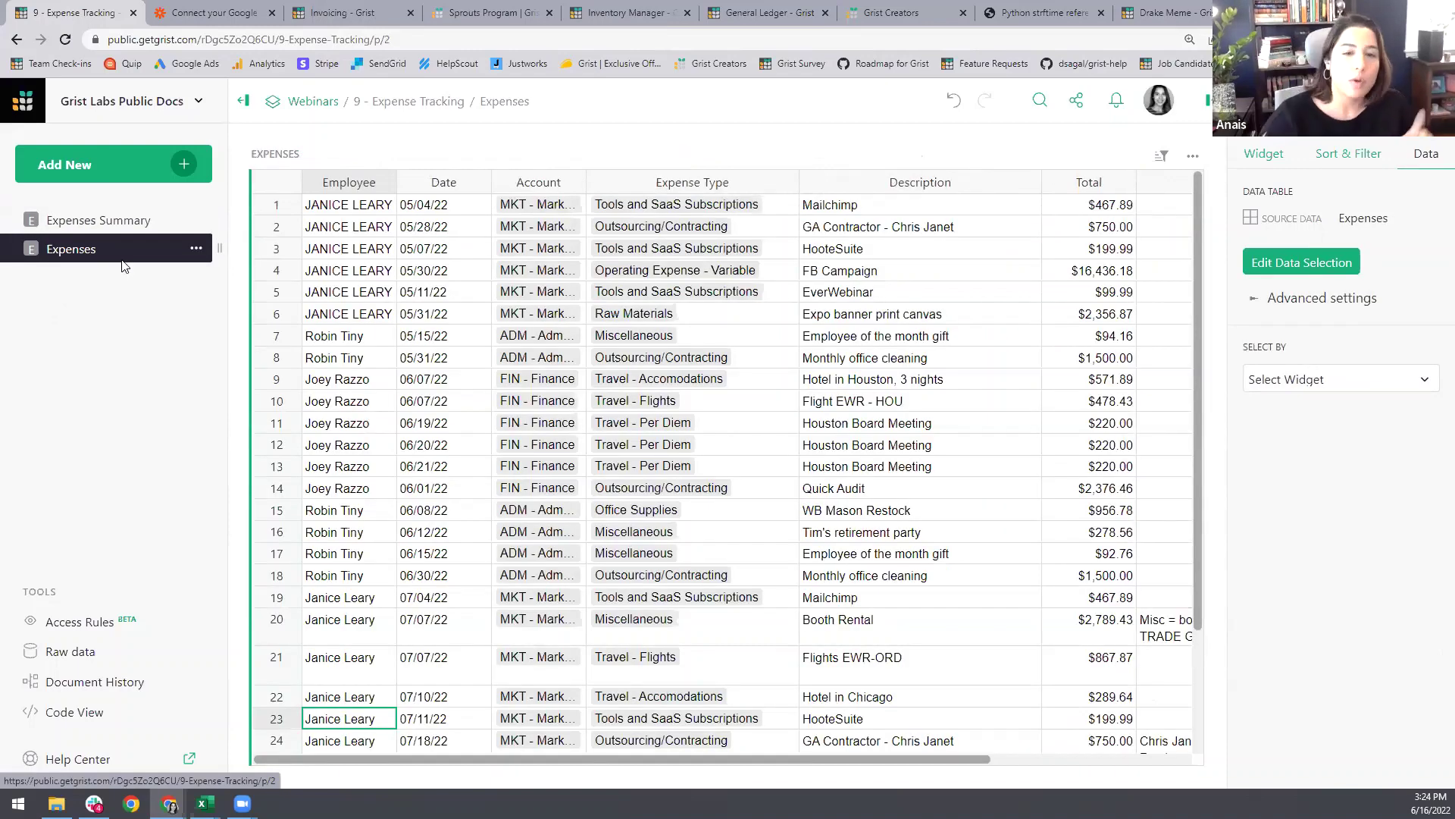
Step: Give the Employee column the trigger formula value.title()
{"action": "scroll", "coordinate": [333, 491], "scroll_direction": "down", "scroll_amount": 1}
{"action": "scroll", "coordinate": [364, 464], "scroll_direction": "up", "scroll_amount": 1}
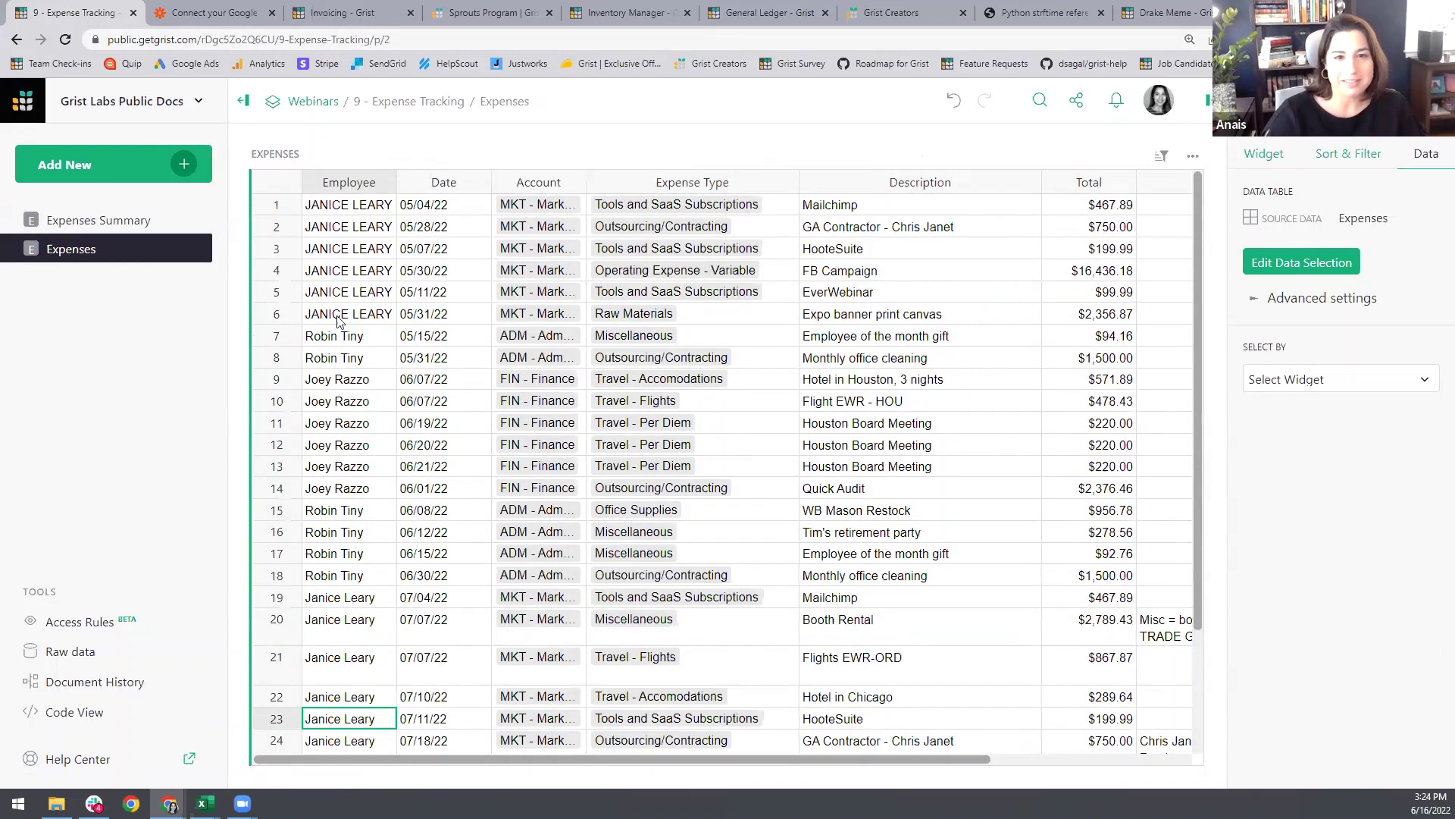
{"action": "left_click", "coordinate": [341, 279]}
{"action": "left_click", "coordinate": [356, 668]}
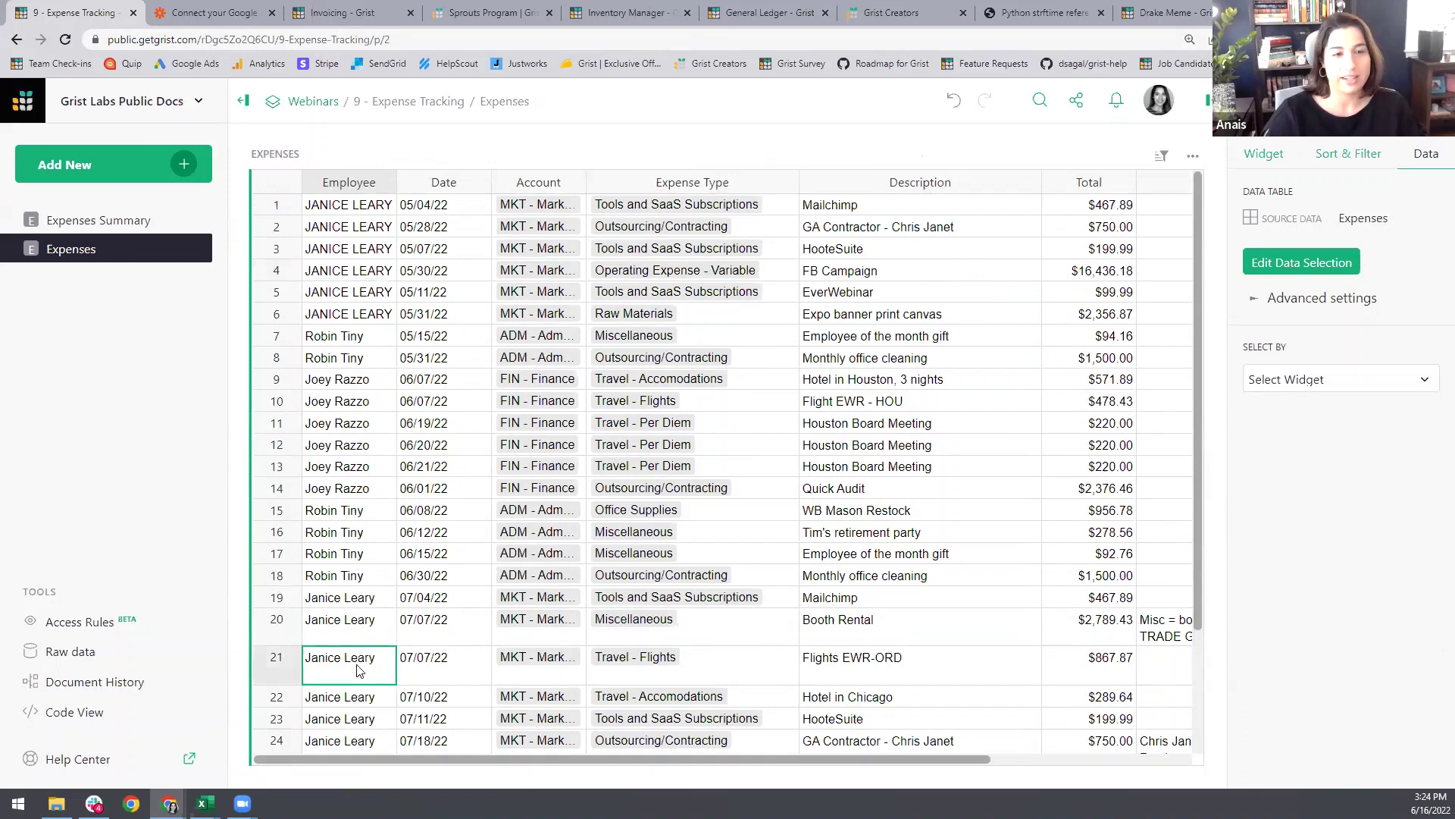
{"action": "left_click", "coordinate": [1289, 114]}
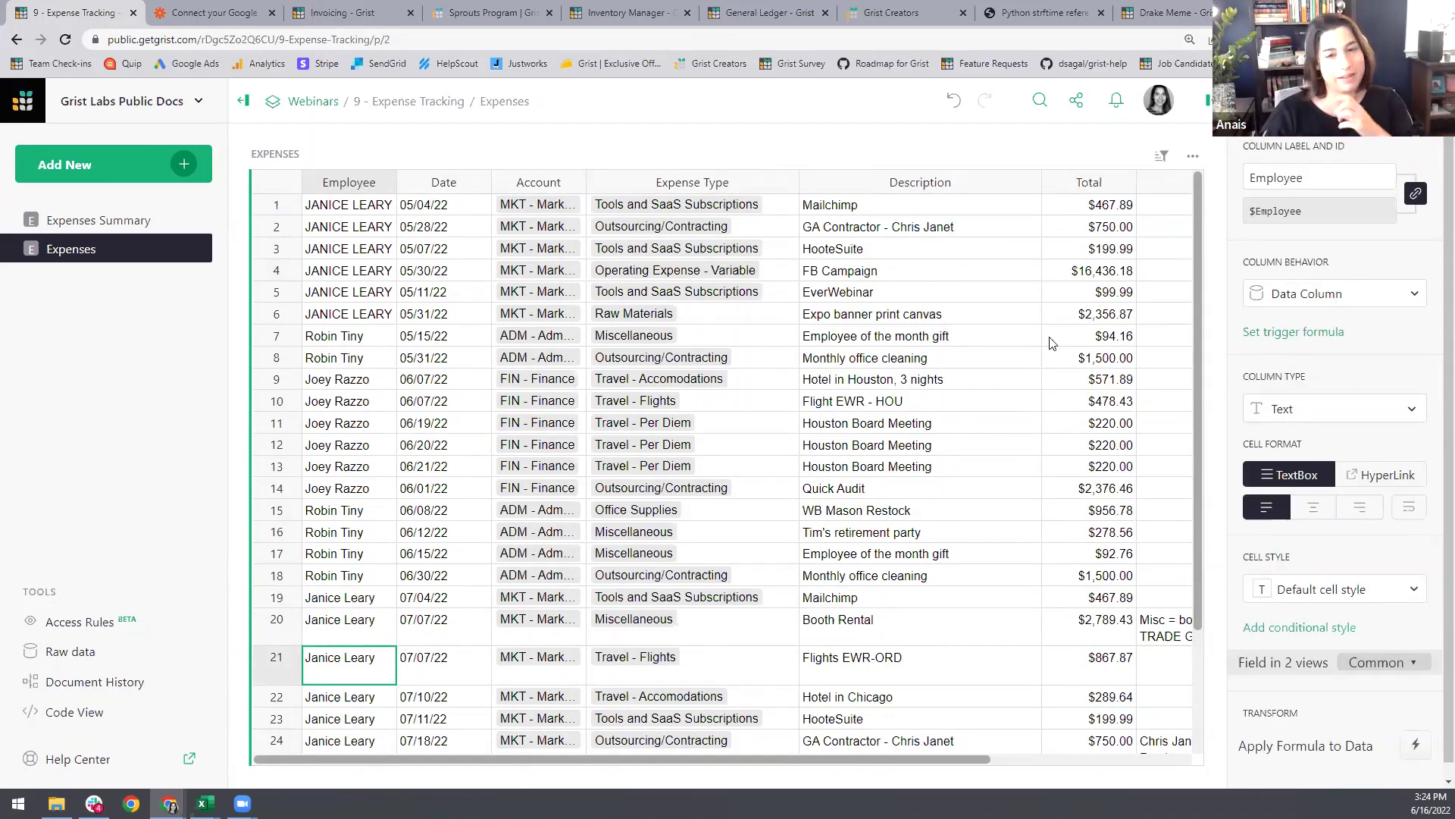
{"action": "left_click", "coordinate": [337, 313]}
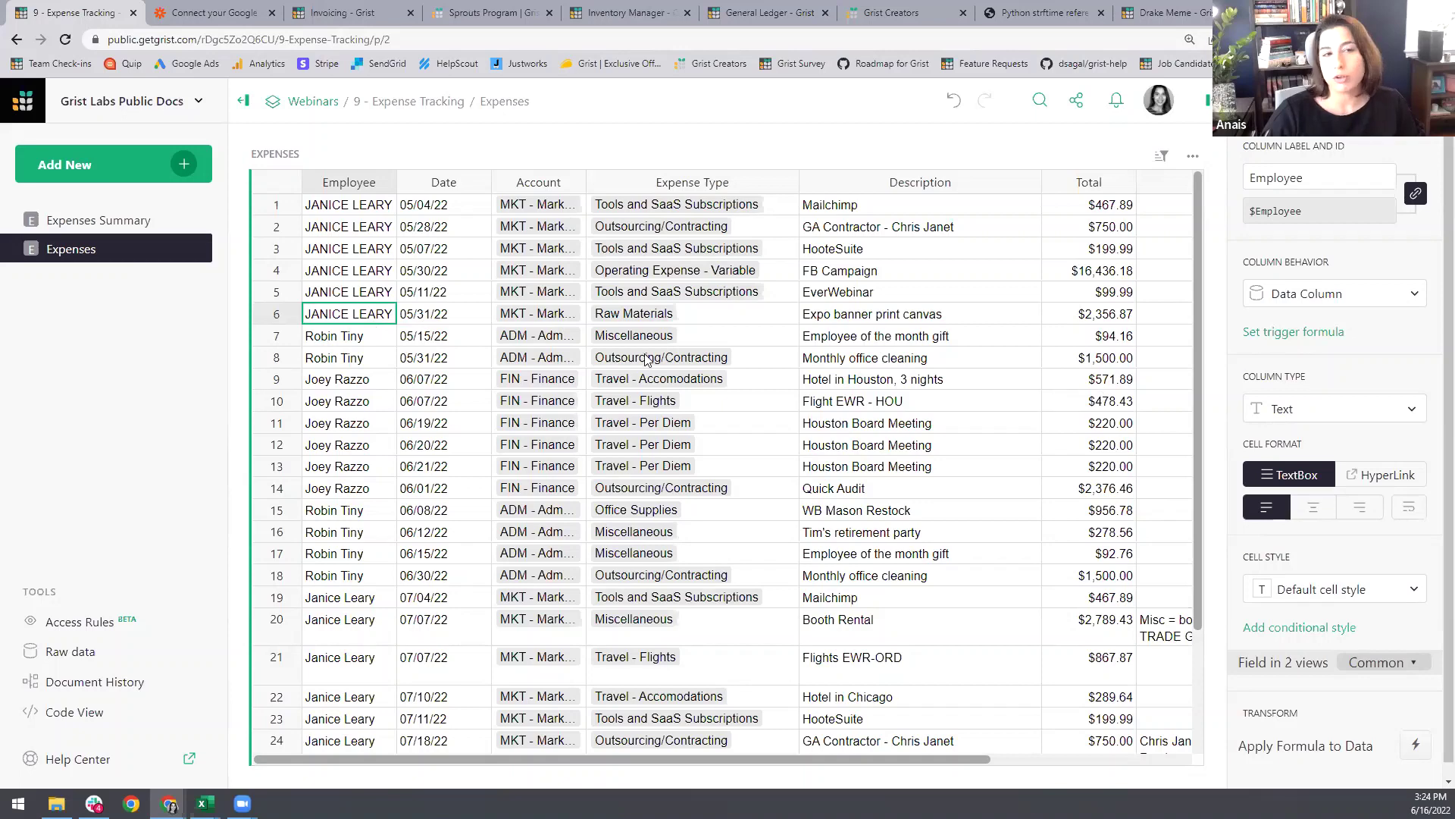
{"action": "left_click", "coordinate": [1294, 333]}
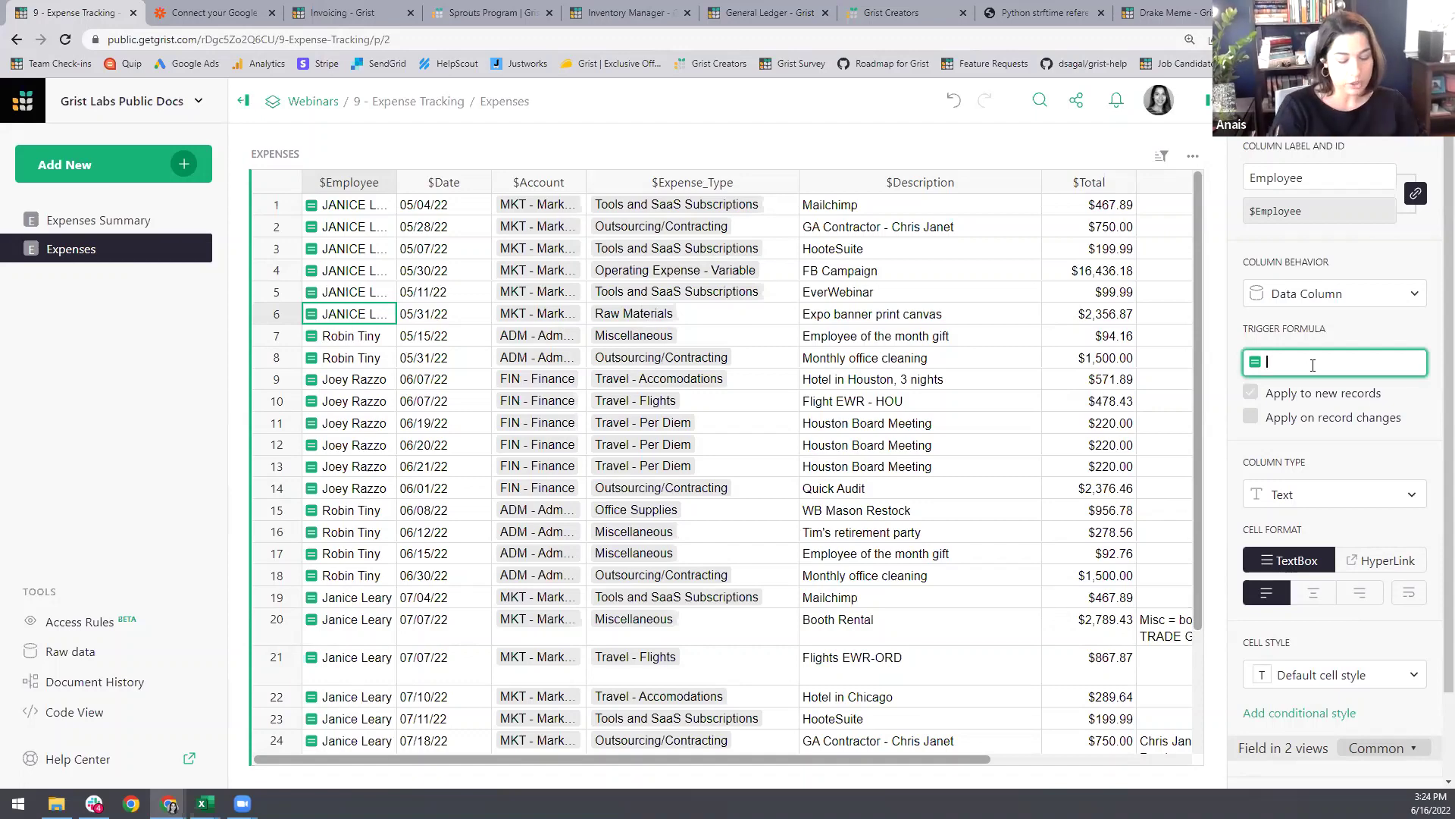
{"action": "type", "text": "value"}
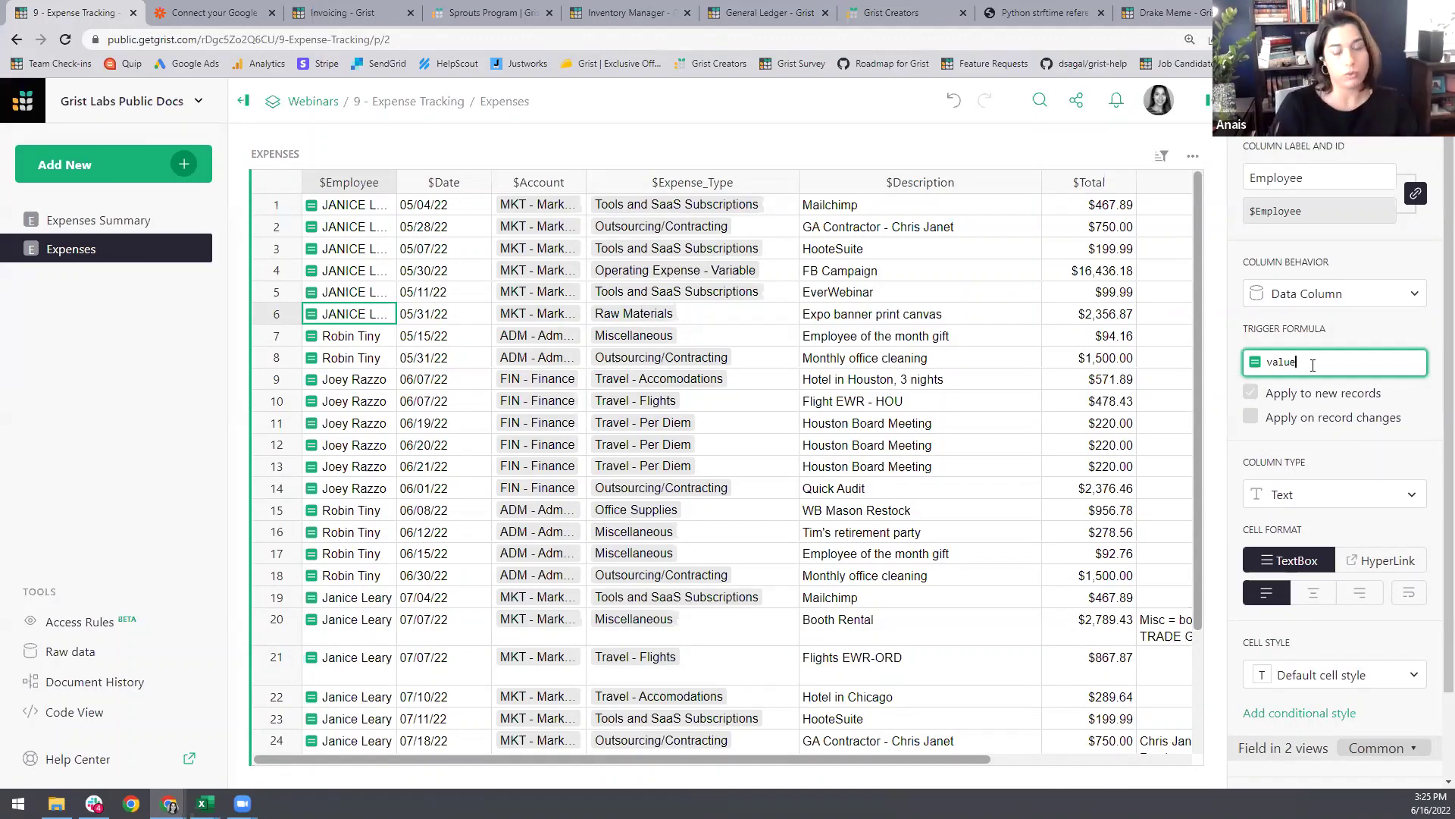
{"action": "type", "text": ".tit"}
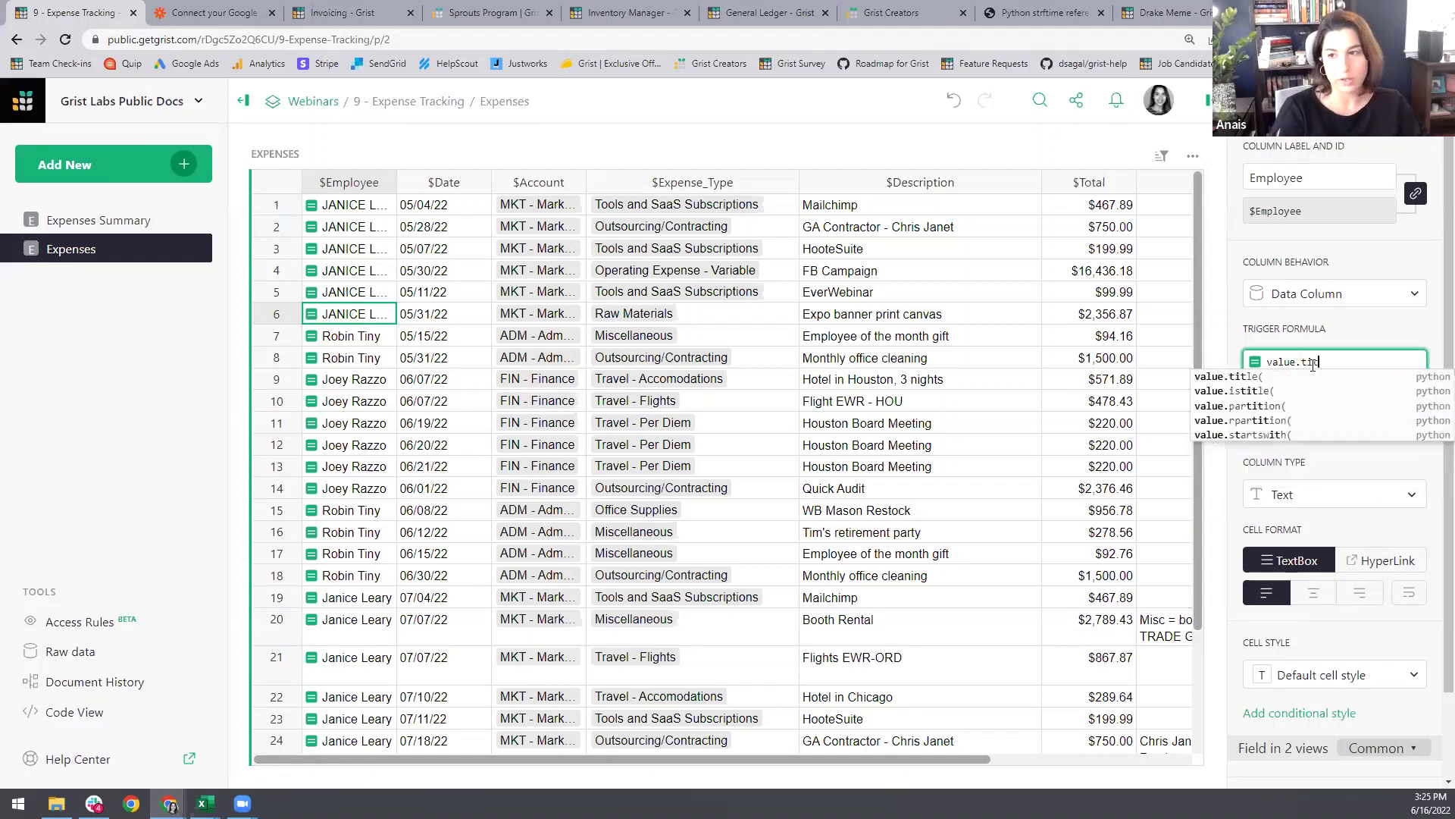
{"action": "type", "text": "le()"}
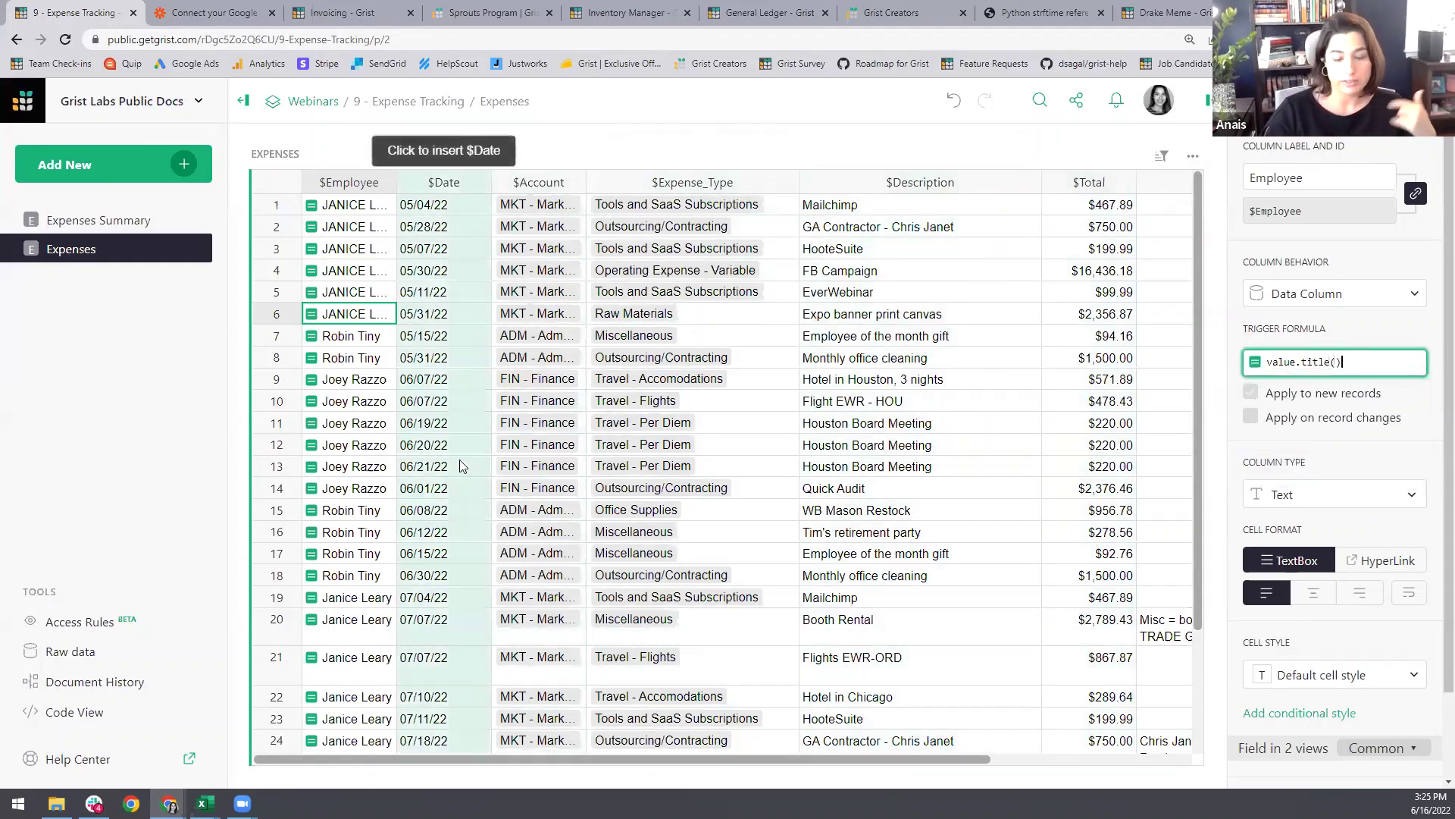
{"action": "key", "text": "Return"}
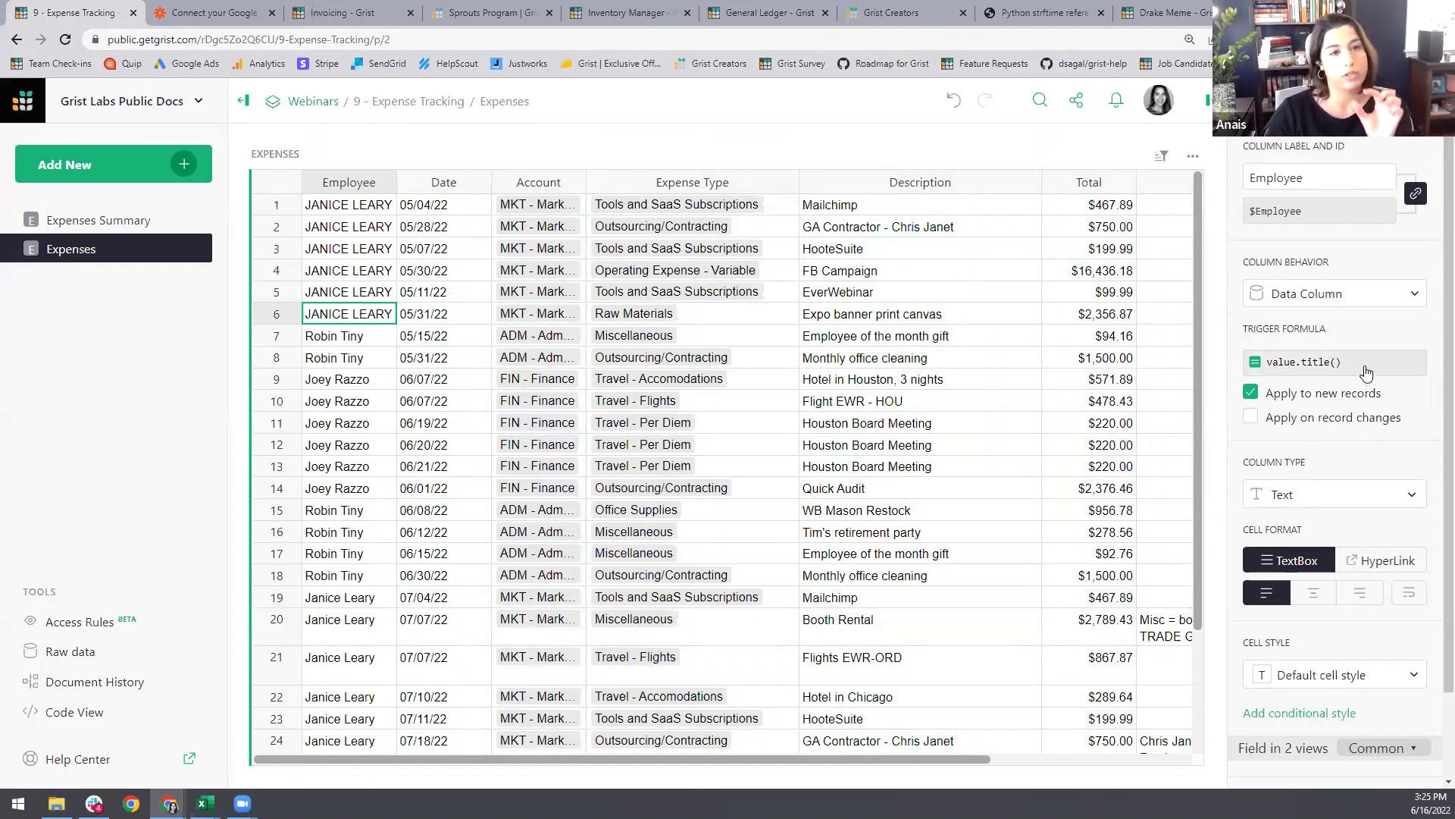
Step: Make the trigger formula also re-apply whenever the Employee field changes
{"action": "left_click", "coordinate": [1250, 419]}
{"action": "left_click", "coordinate": [1279, 447]}
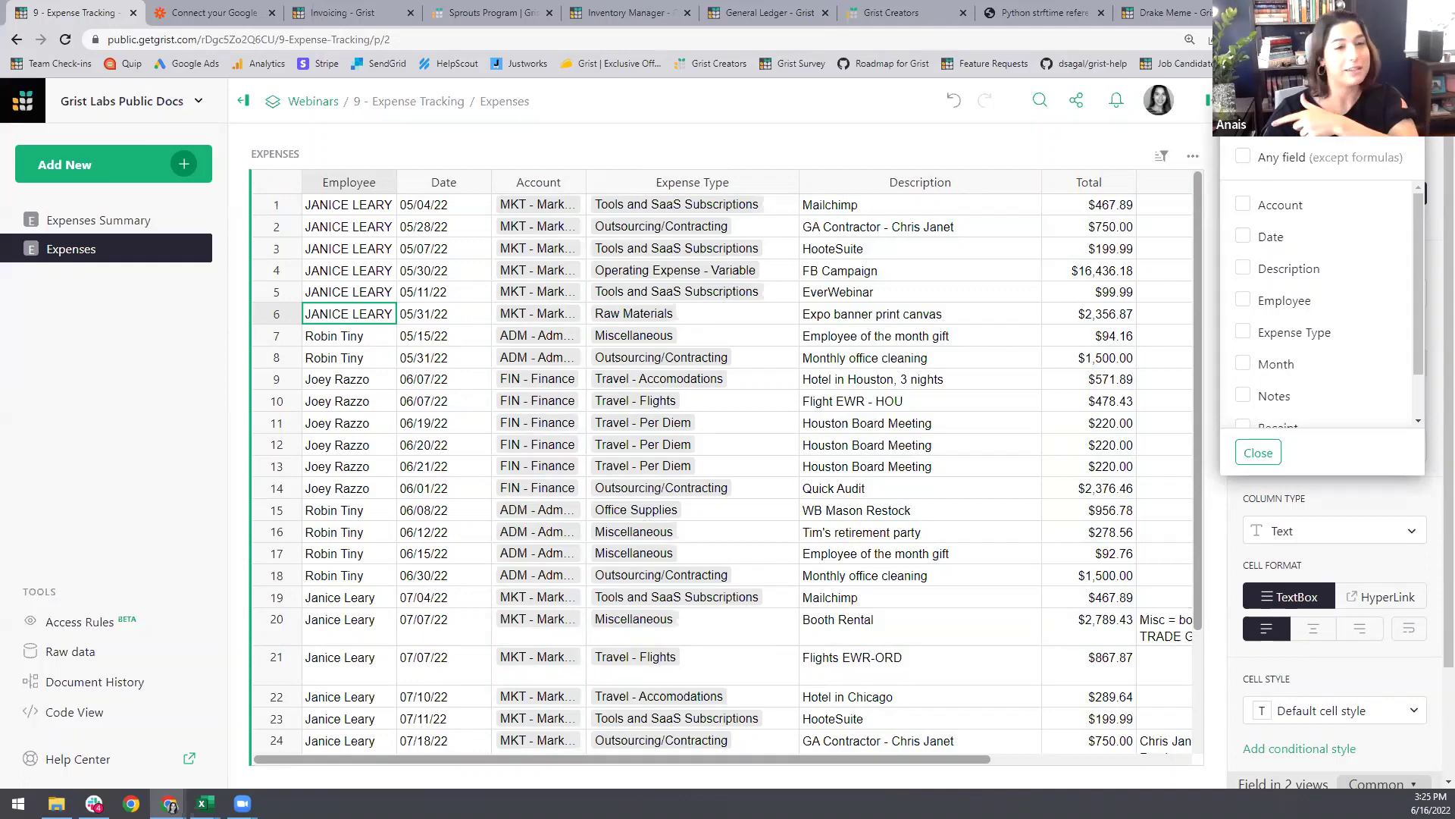
{"action": "left_click", "coordinate": [1243, 300]}
{"action": "left_click", "coordinate": [1256, 453]}
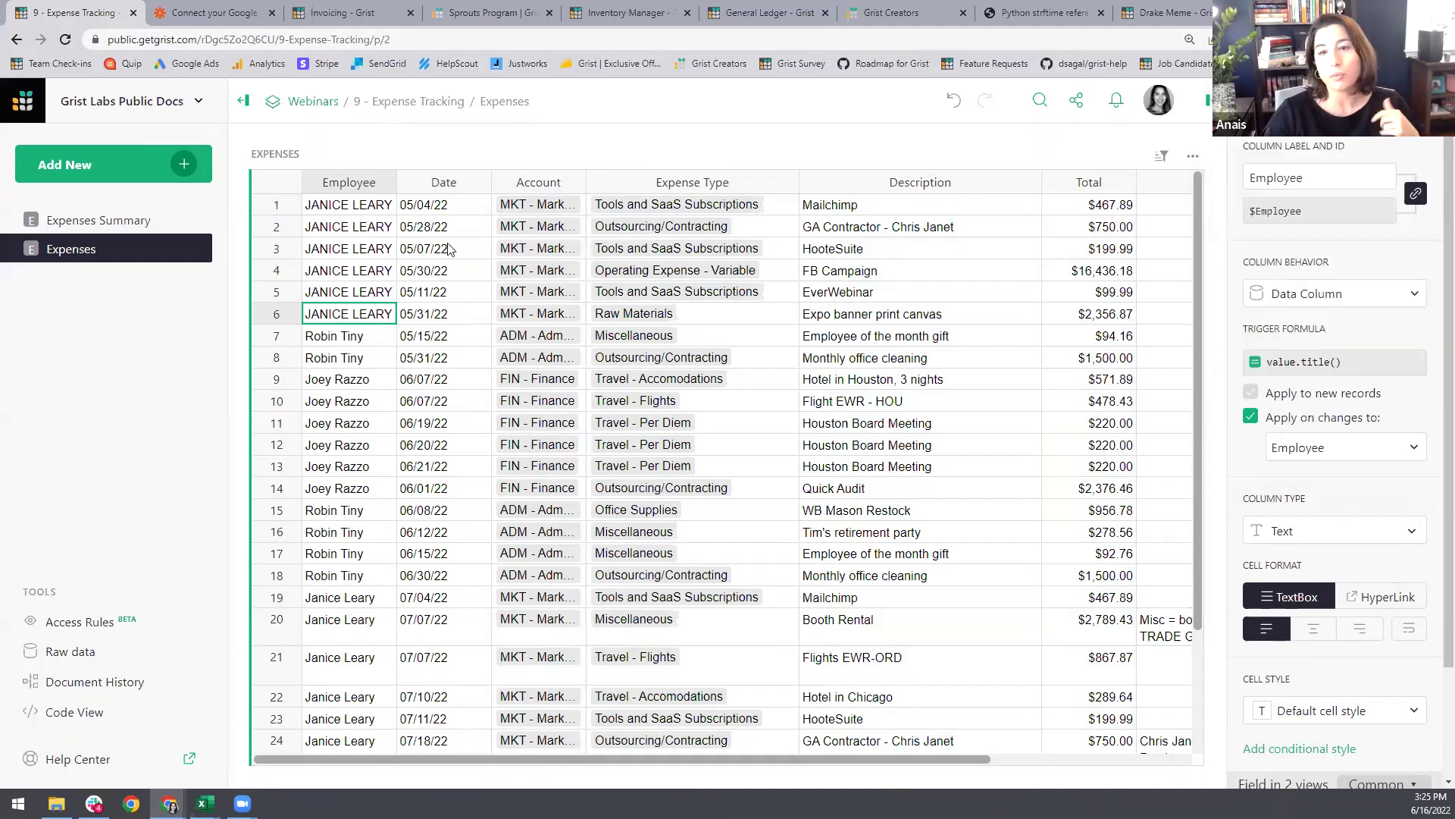
Step: Copy and paste the Employee column onto itself so existing names become title case
{"action": "left_click", "coordinate": [346, 180]}
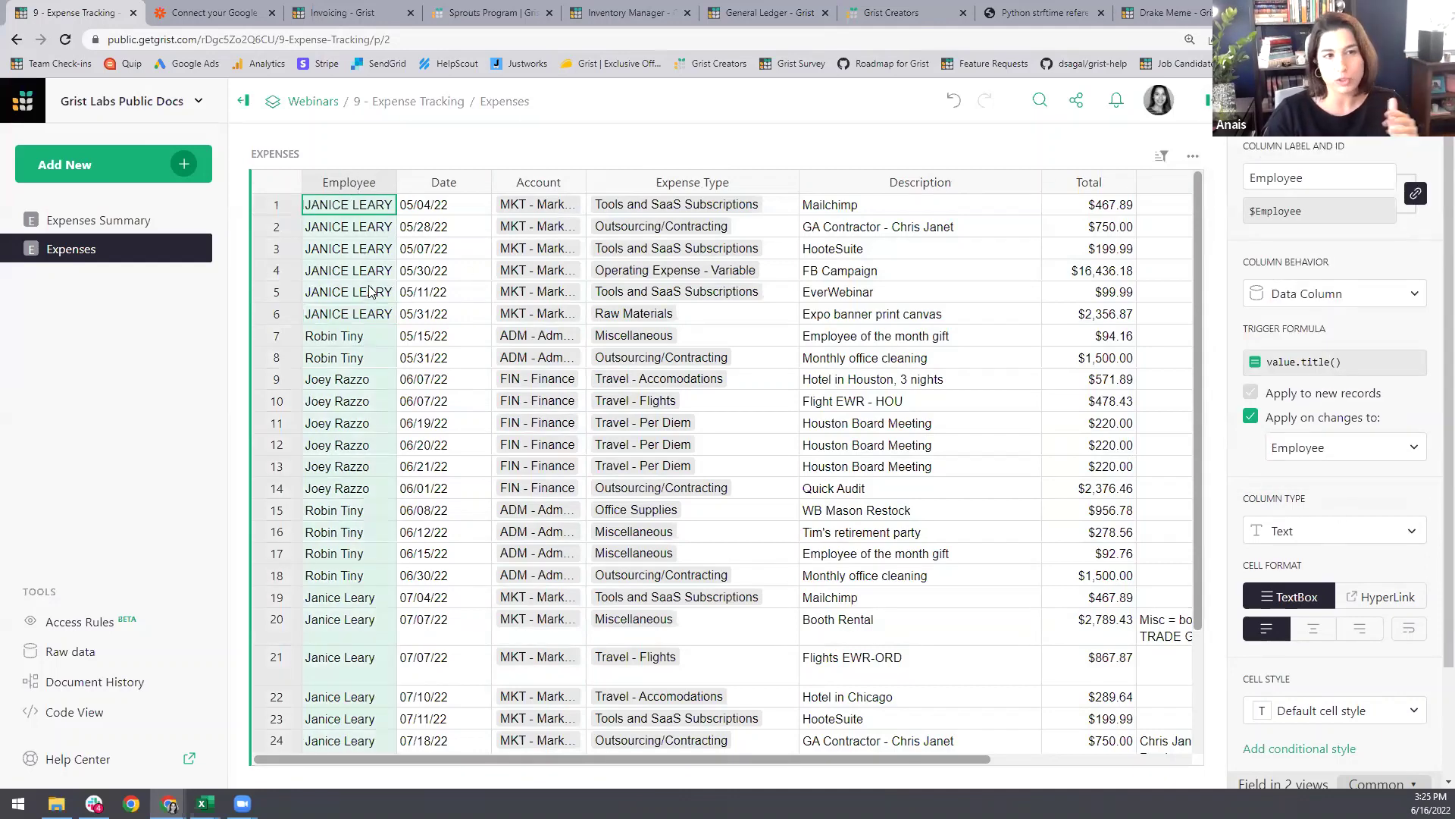
{"action": "key", "text": "ctrl+c"}
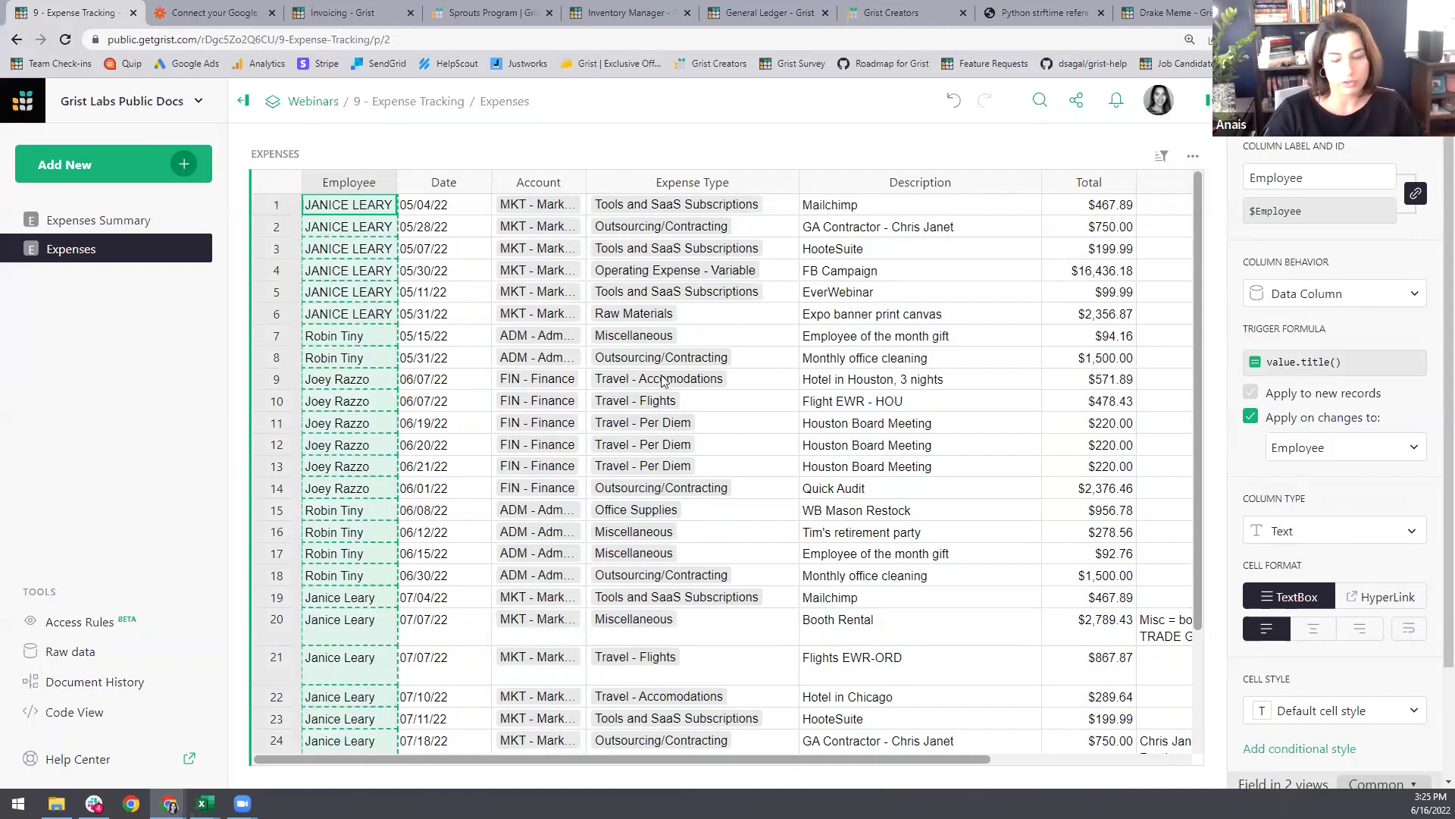
{"action": "key", "text": "ctrl+v"}
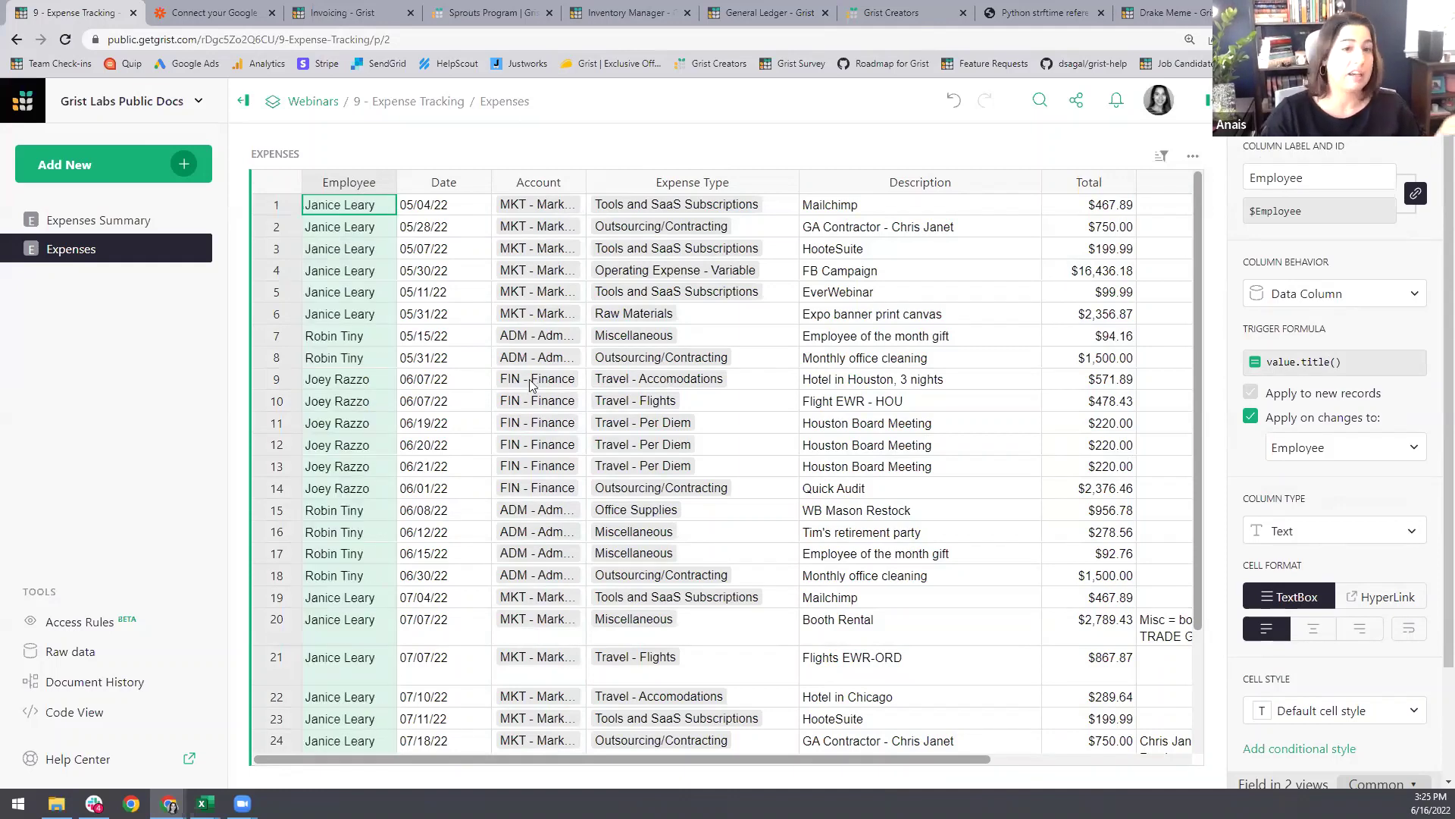
{"action": "left_click", "coordinate": [379, 314]}
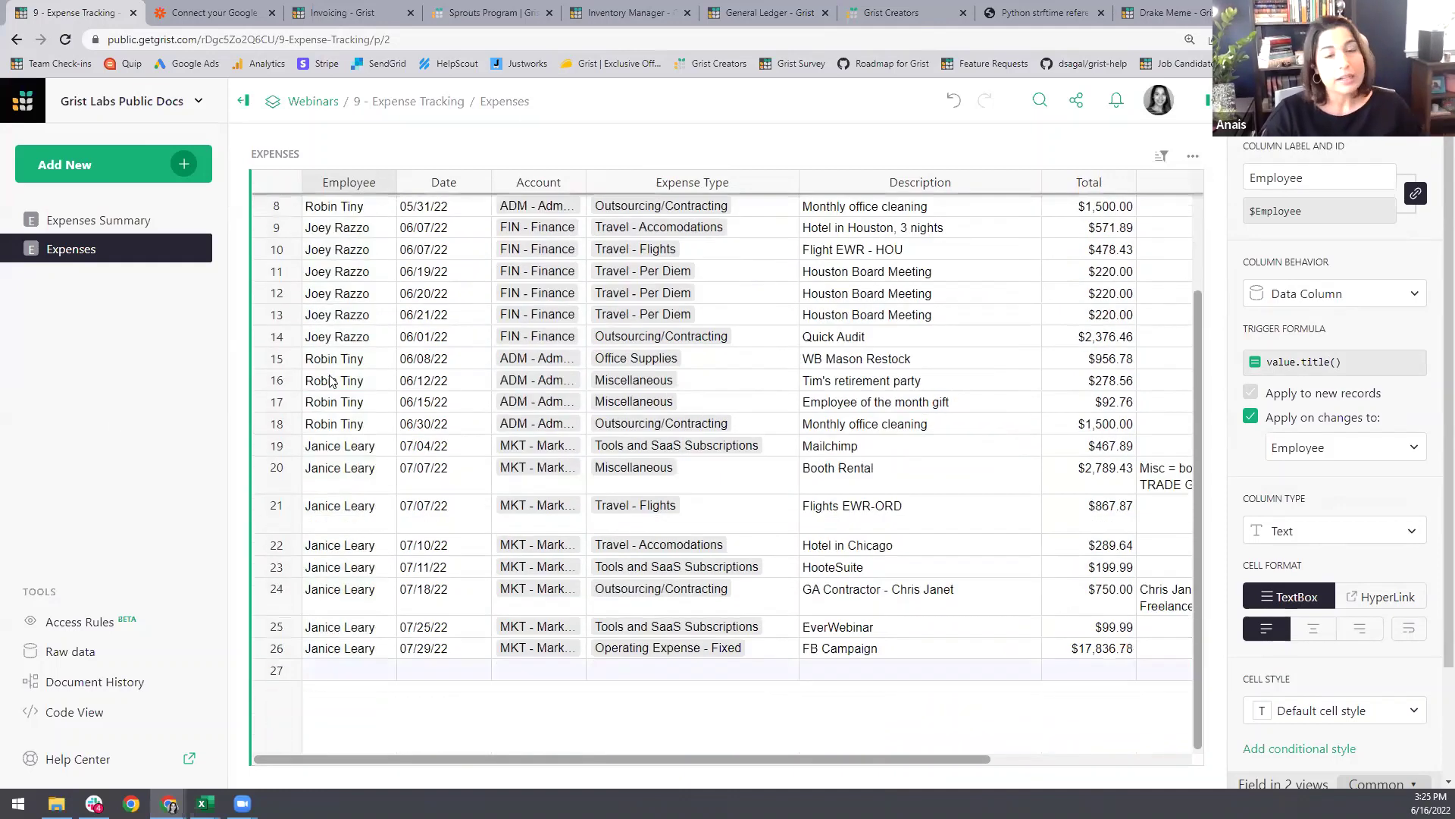
{"action": "scroll", "coordinate": [358, 304], "scroll_direction": "down", "scroll_amount": 3}
{"action": "scroll", "coordinate": [352, 402], "scroll_direction": "up", "scroll_amount": 3}
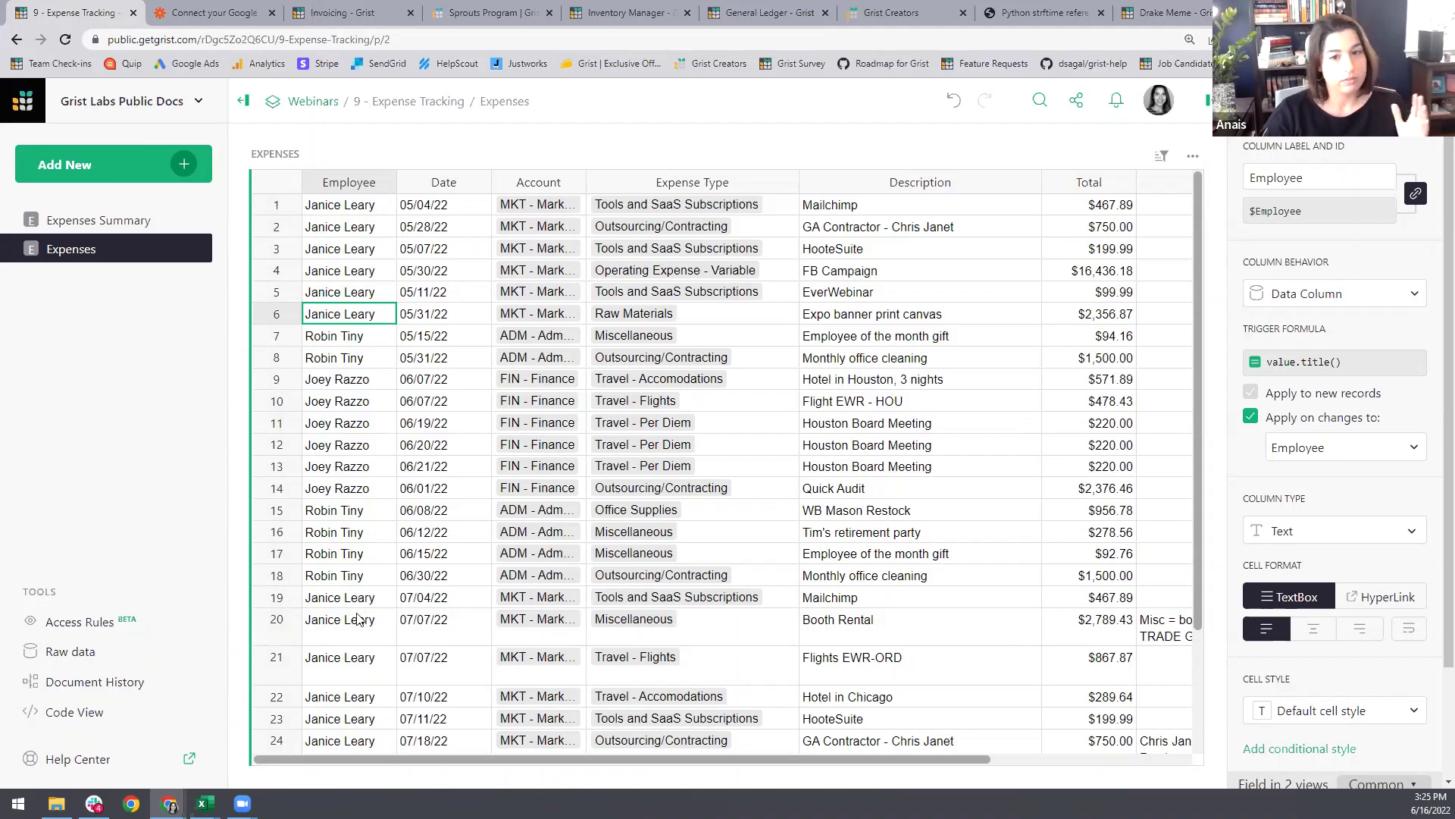
{"action": "left_click", "coordinate": [120, 227]}
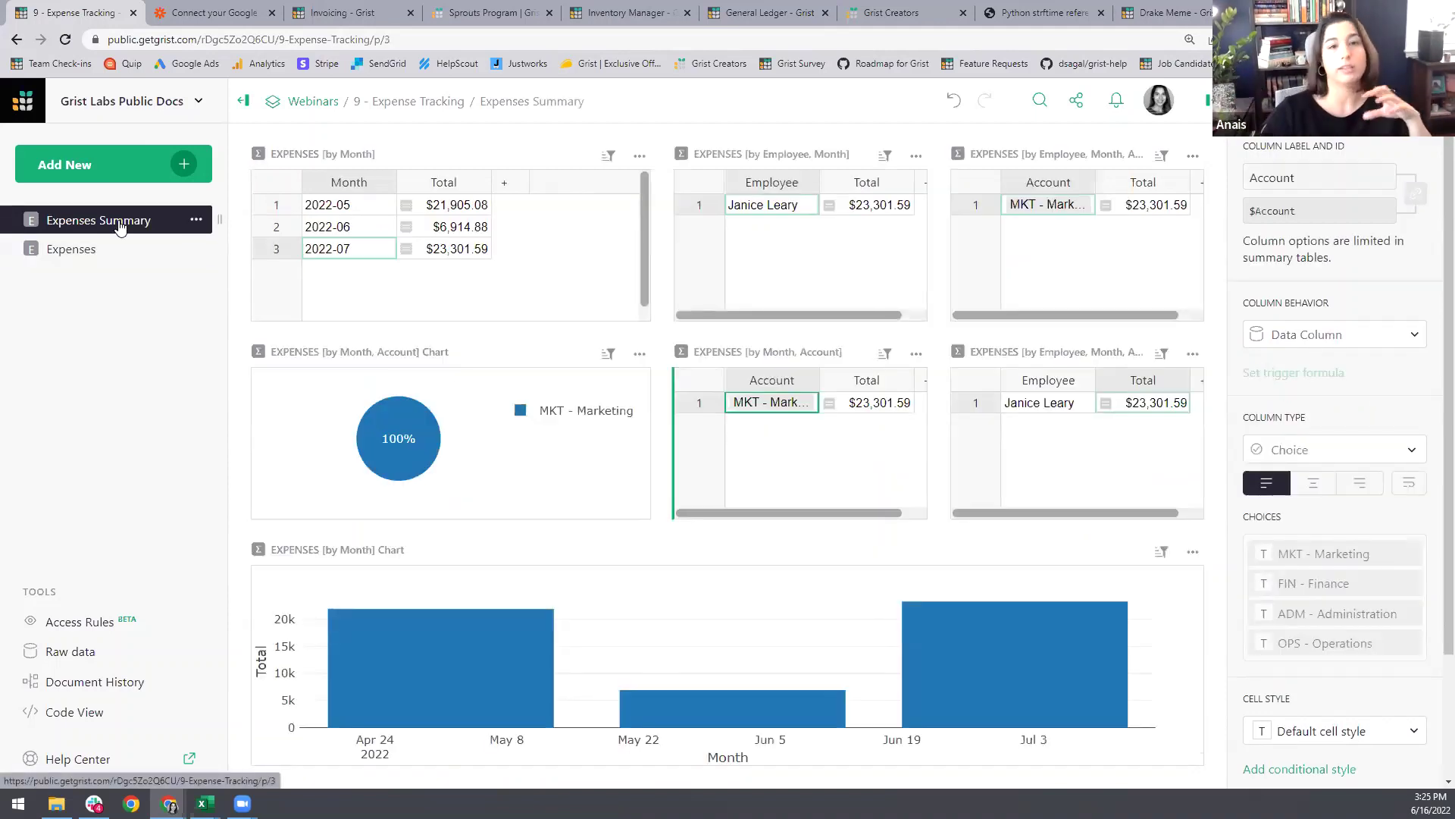
Step: Select the 2022-06 row in EXPENSES [by Month], then go back to the Expenses page
{"action": "left_click", "coordinate": [350, 224]}
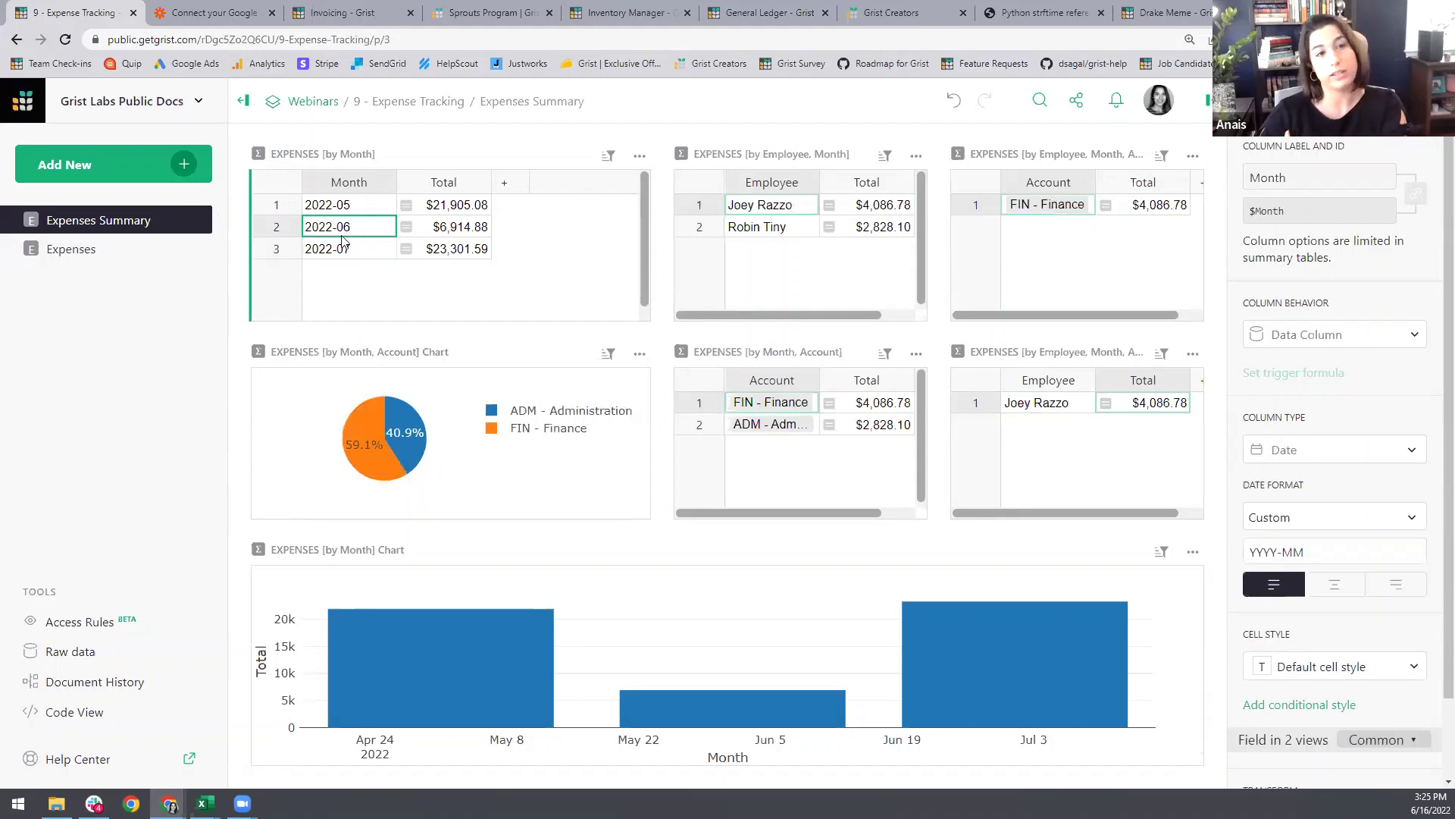
{"action": "left_click", "coordinate": [89, 256]}
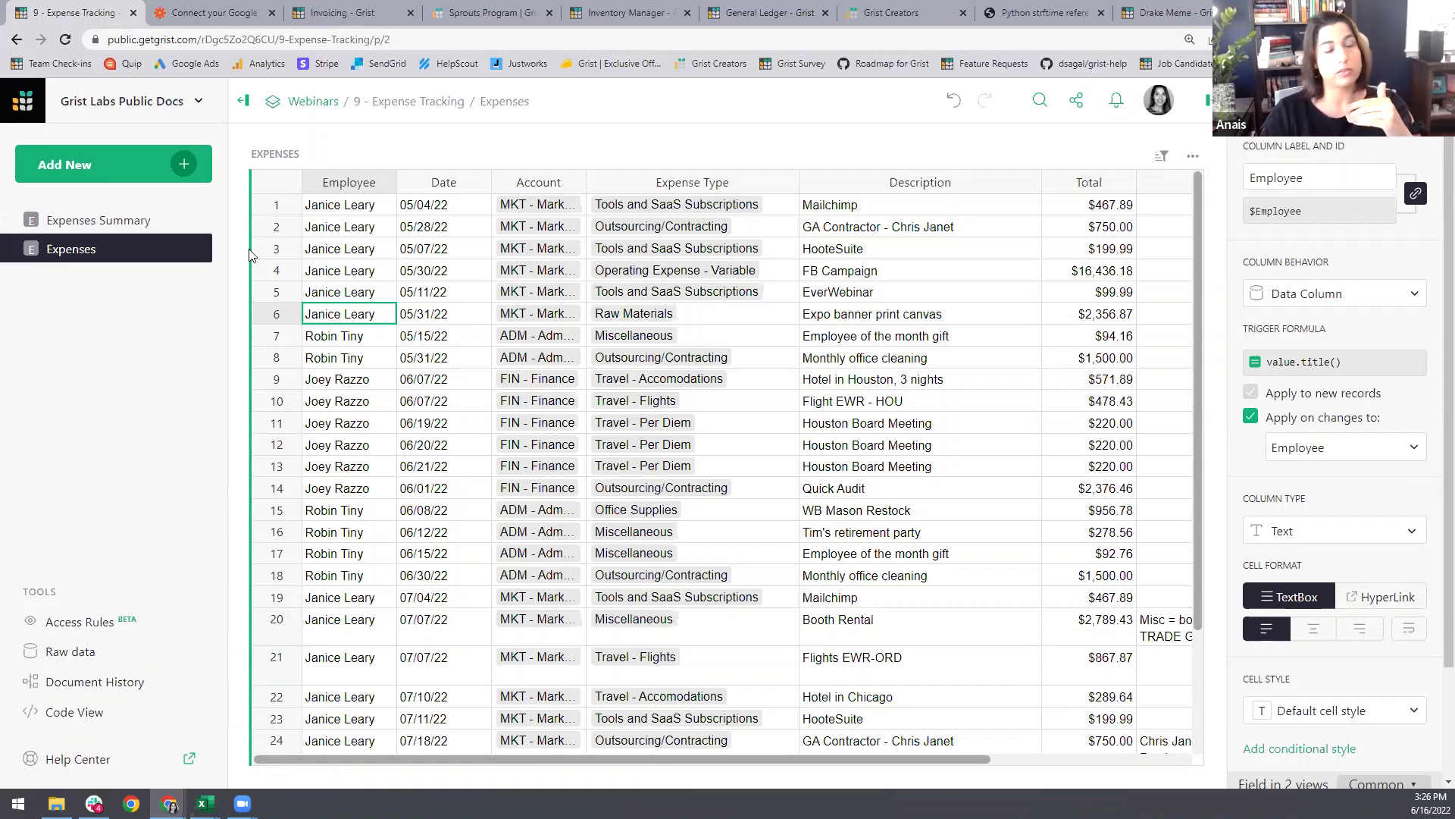
Step: Open the document's Access Rules page under Tools to view its default rules
{"action": "left_click", "coordinate": [71, 222]}
{"action": "left_click", "coordinate": [81, 249]}
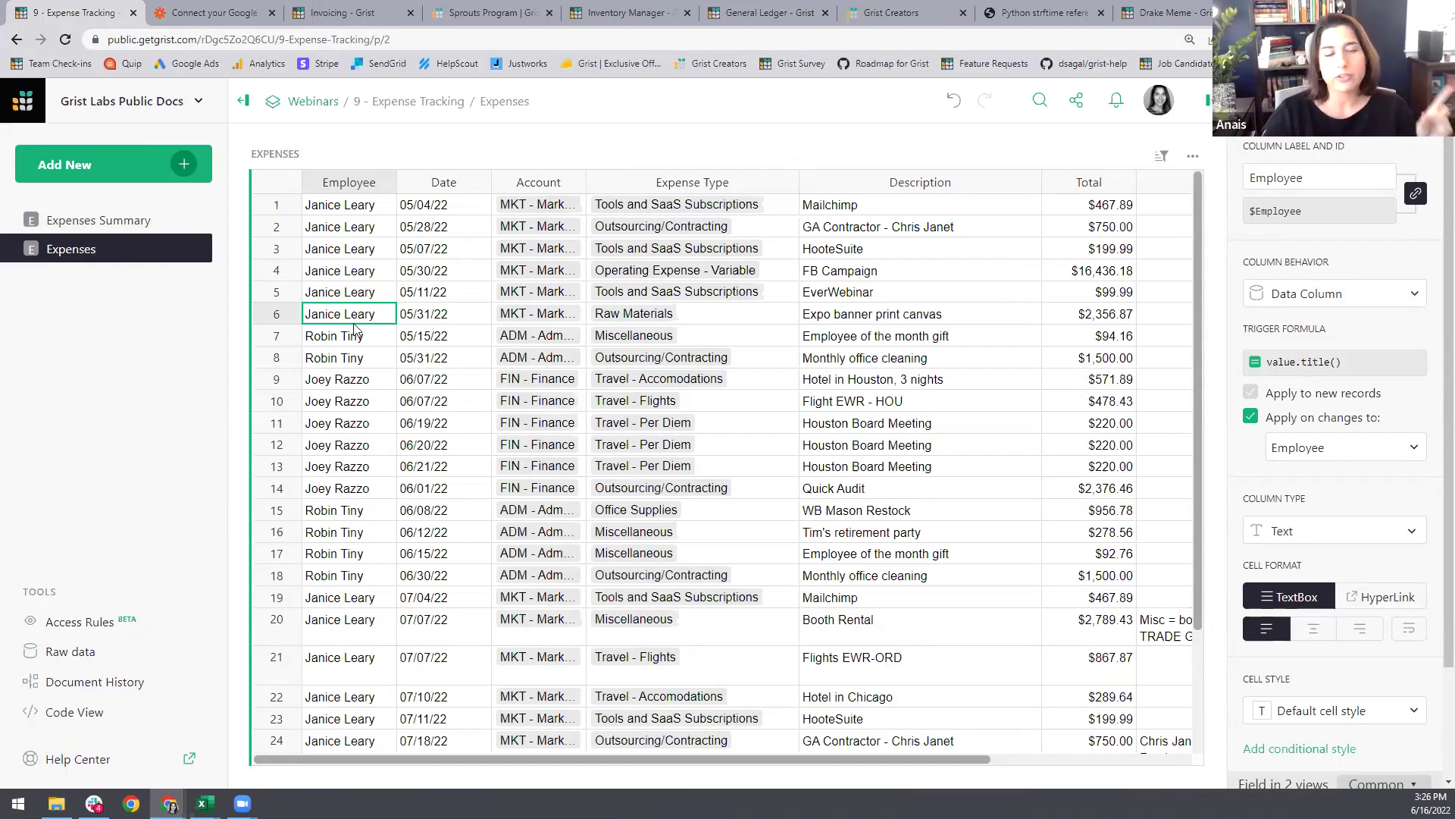
{"action": "left_click", "coordinate": [83, 621]}
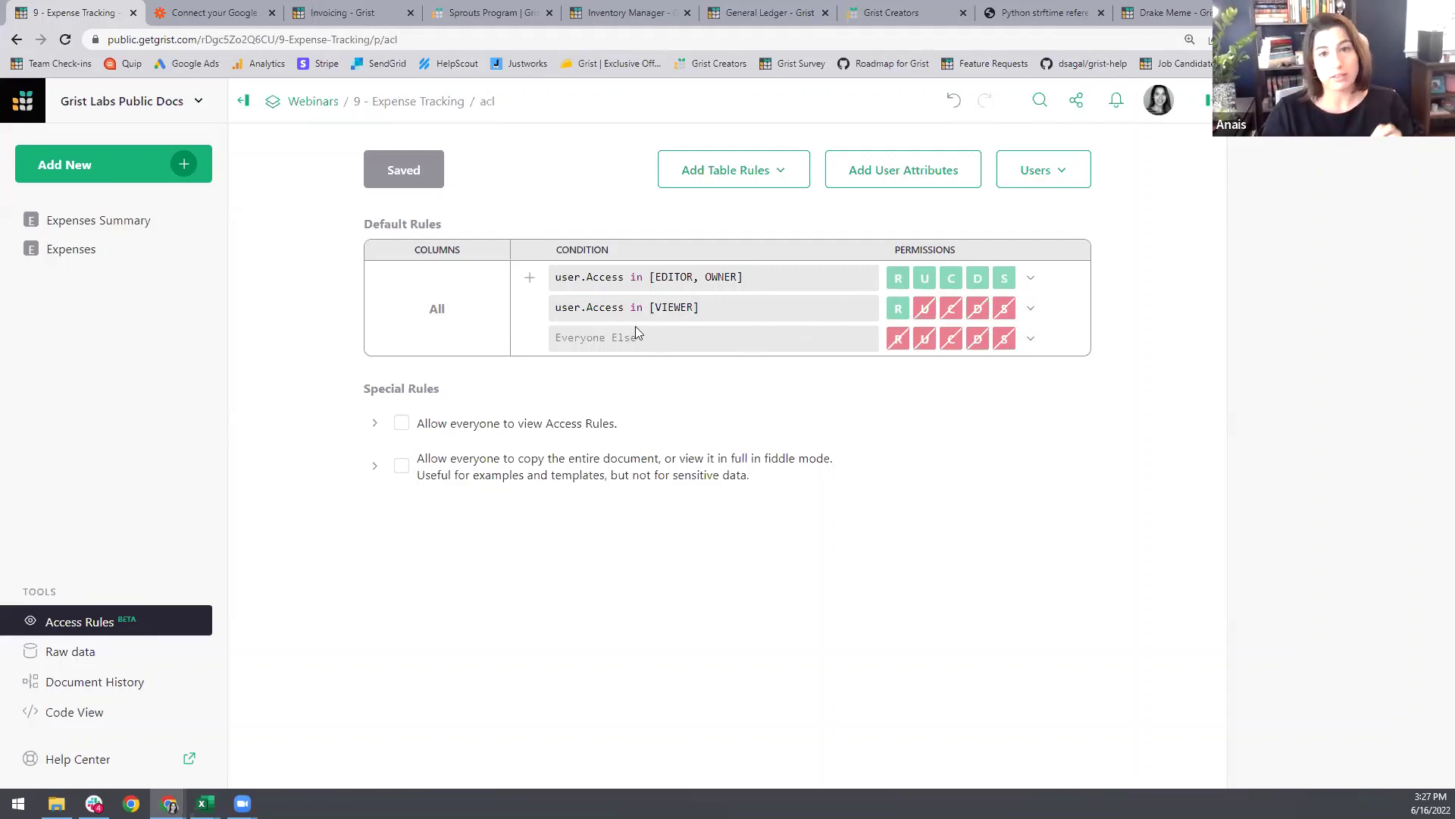
Step: Add and save a rule with condition user.Access == EDITOR that denies the S (schema) permission
{"action": "left_click", "coordinate": [529, 278]}
{"action": "left_click", "coordinate": [588, 280]}
{"action": "type", "text": "user."}
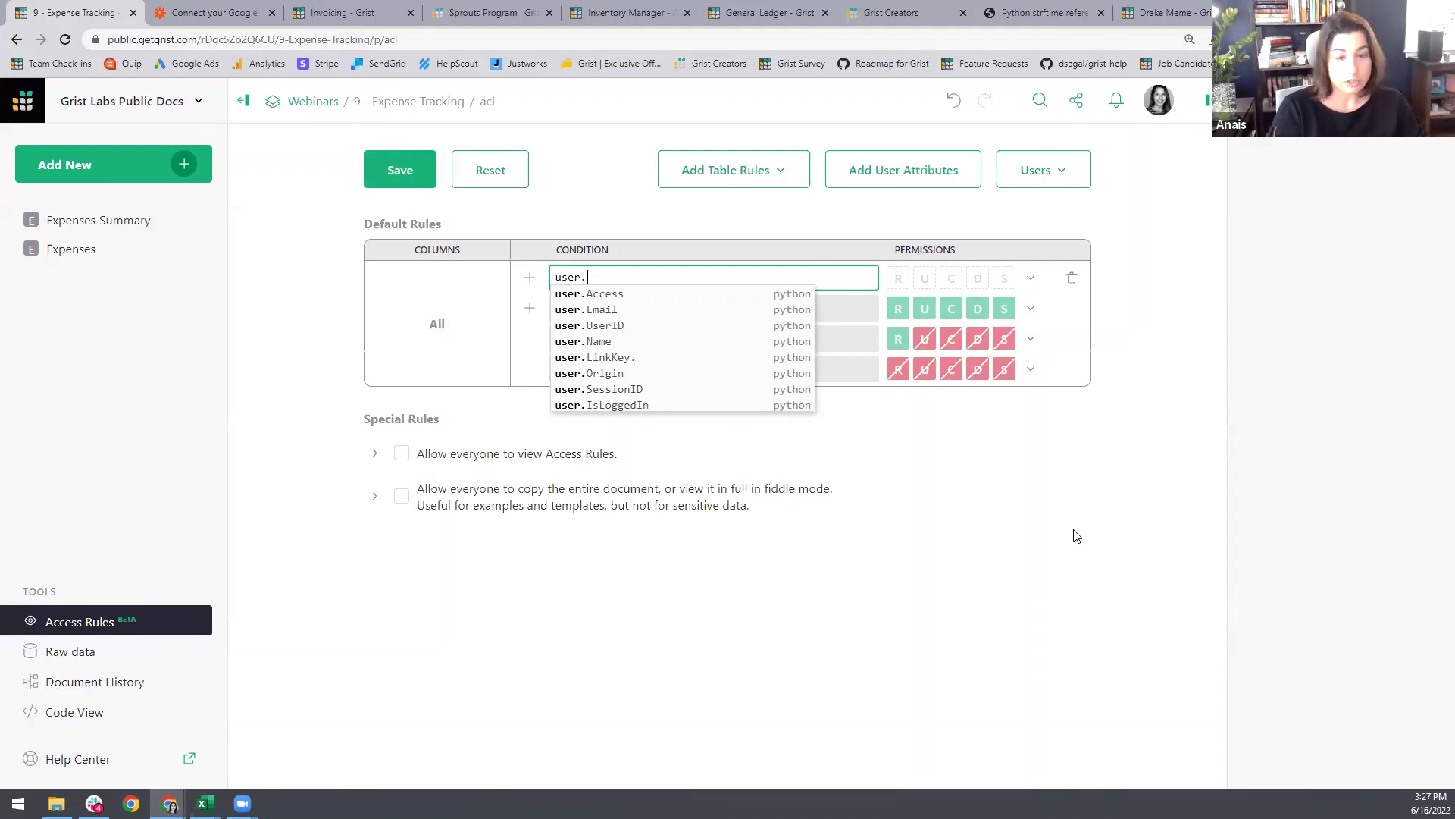
{"action": "type", "text": "Acc"}
{"action": "key", "text": "Down"}
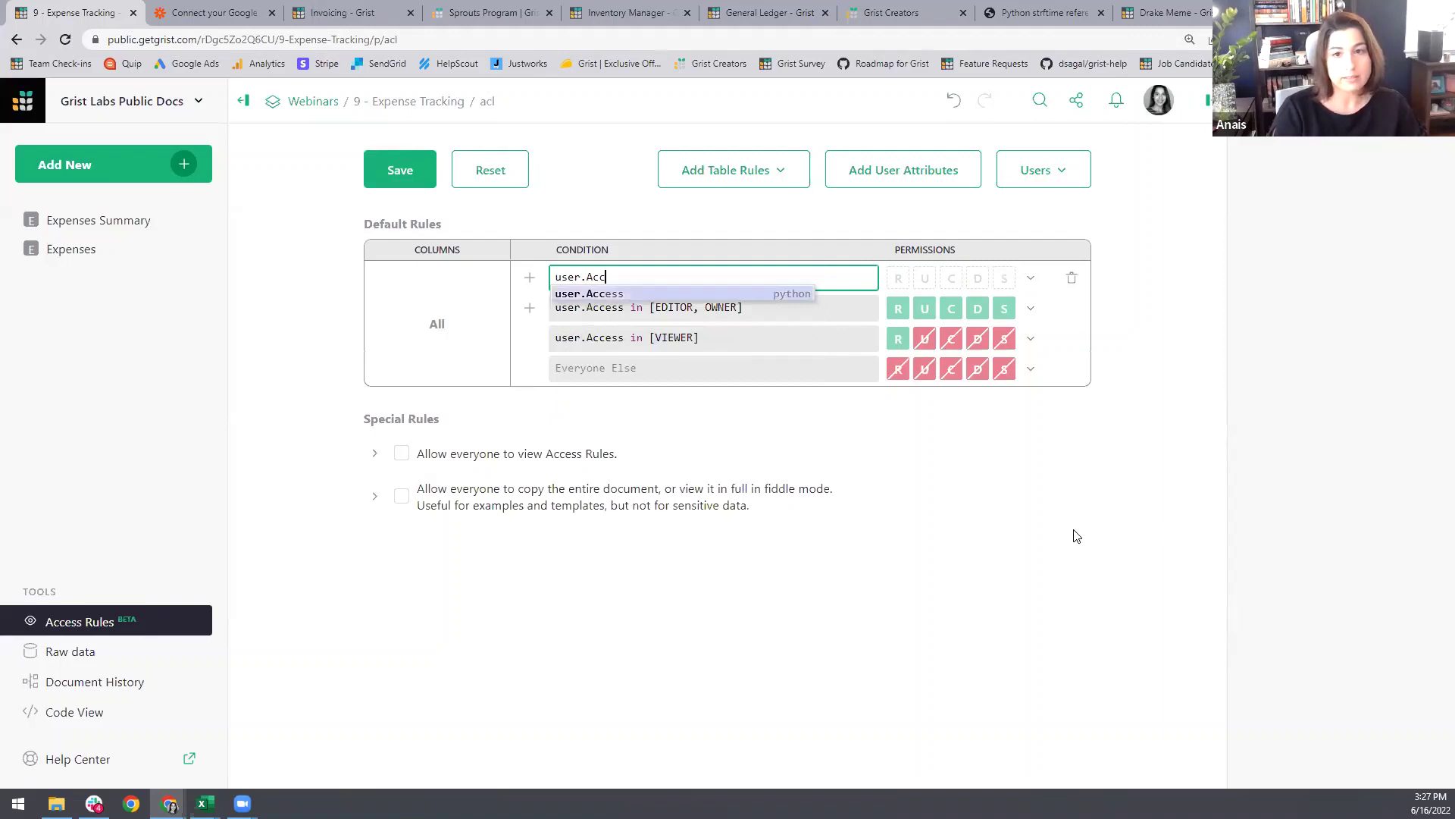
{"action": "key", "text": "Tab"}
{"action": "type", "text": "== EDITOR"}
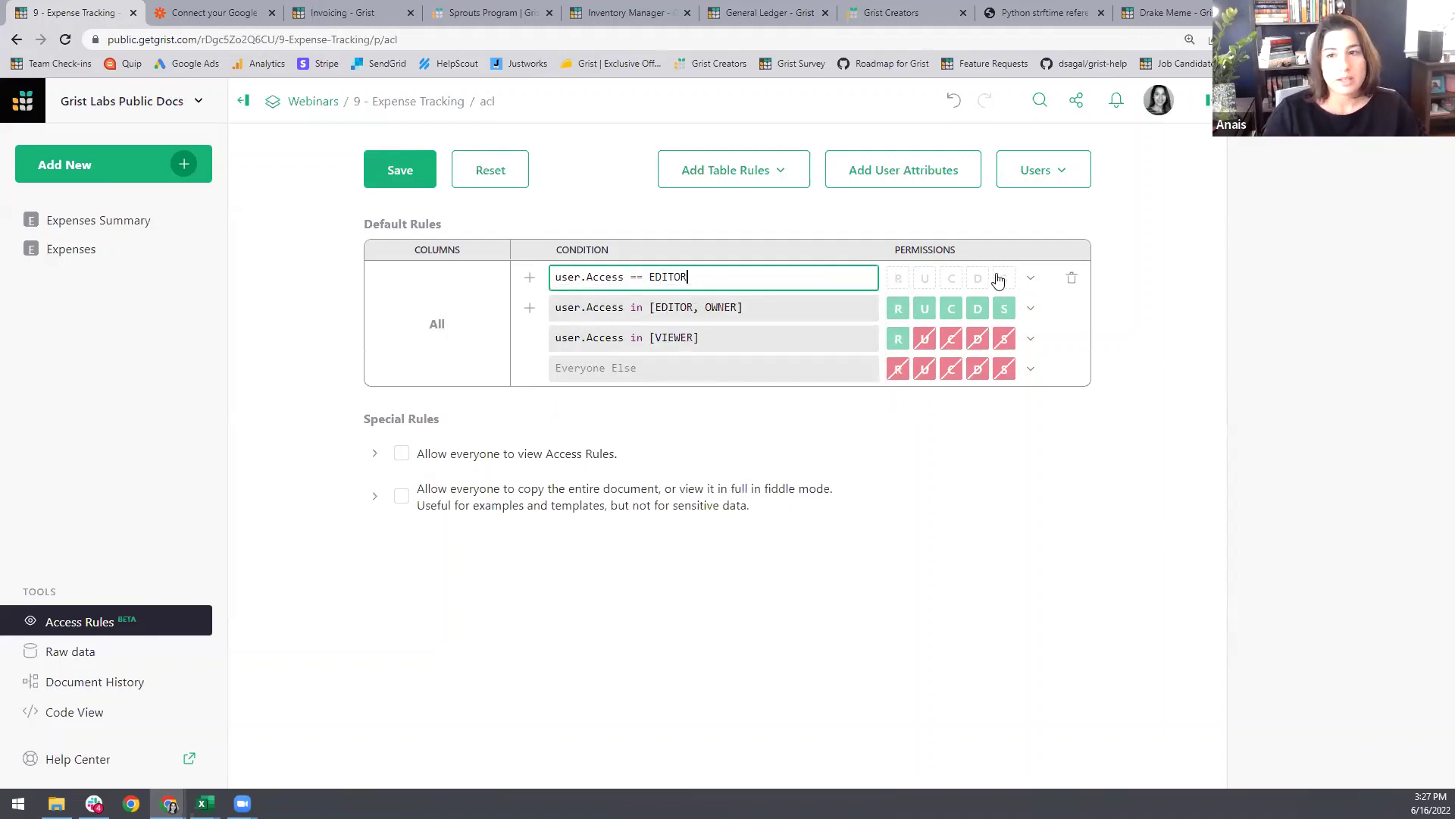
{"action": "left_click", "coordinate": [1002, 278]}
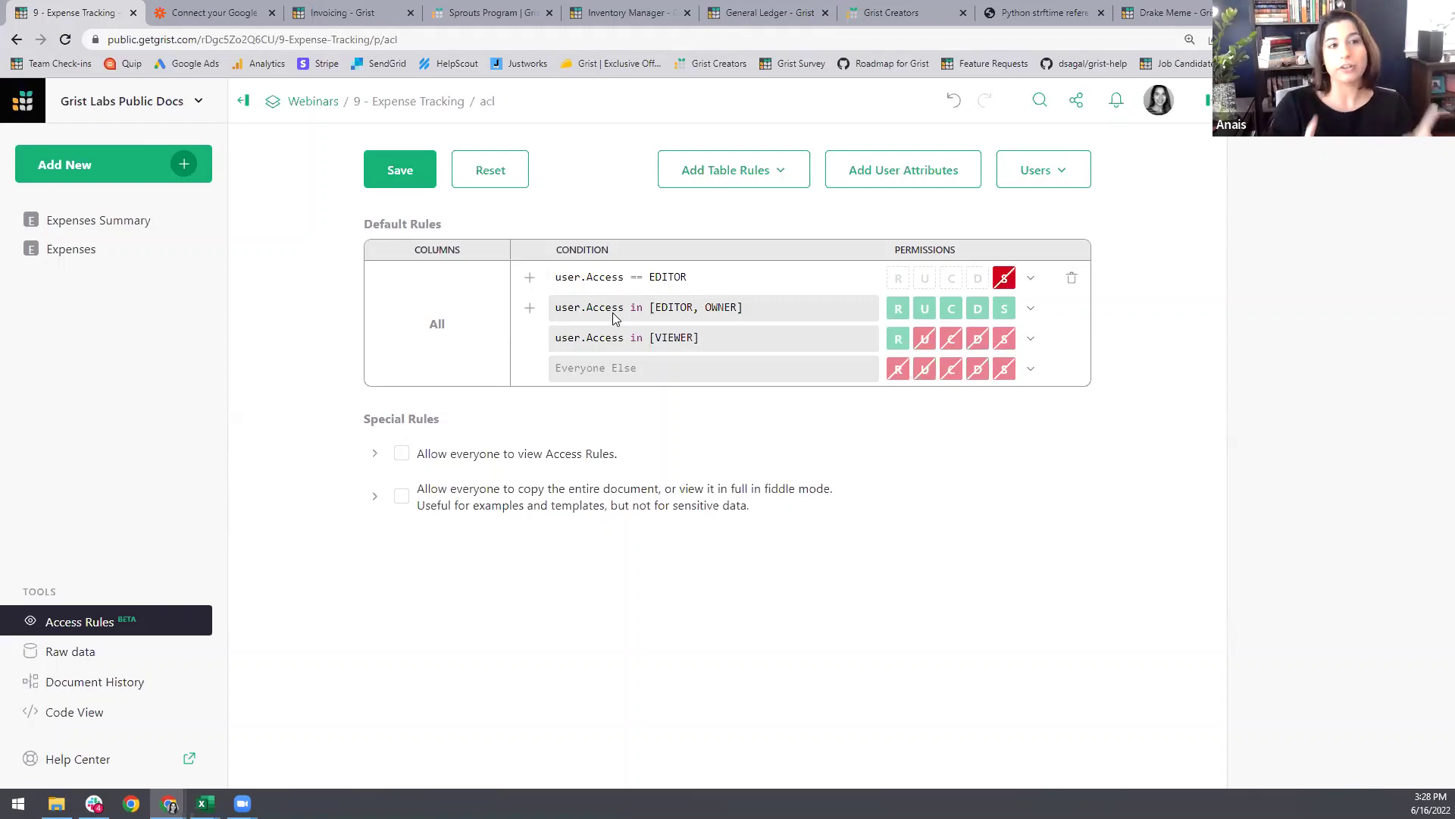
{"action": "left_click", "coordinate": [401, 180]}
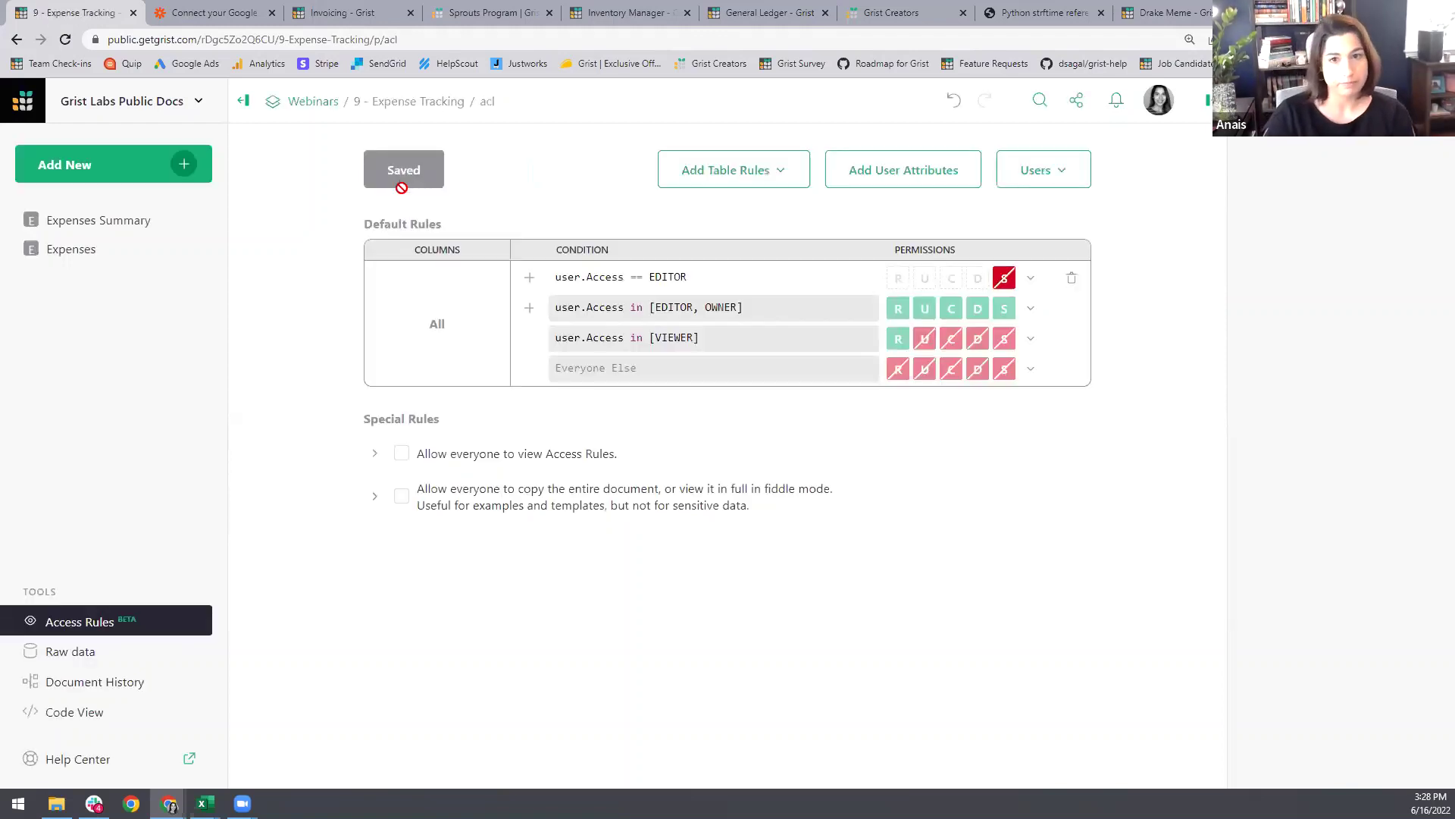
{"action": "left_click", "coordinate": [74, 256]}
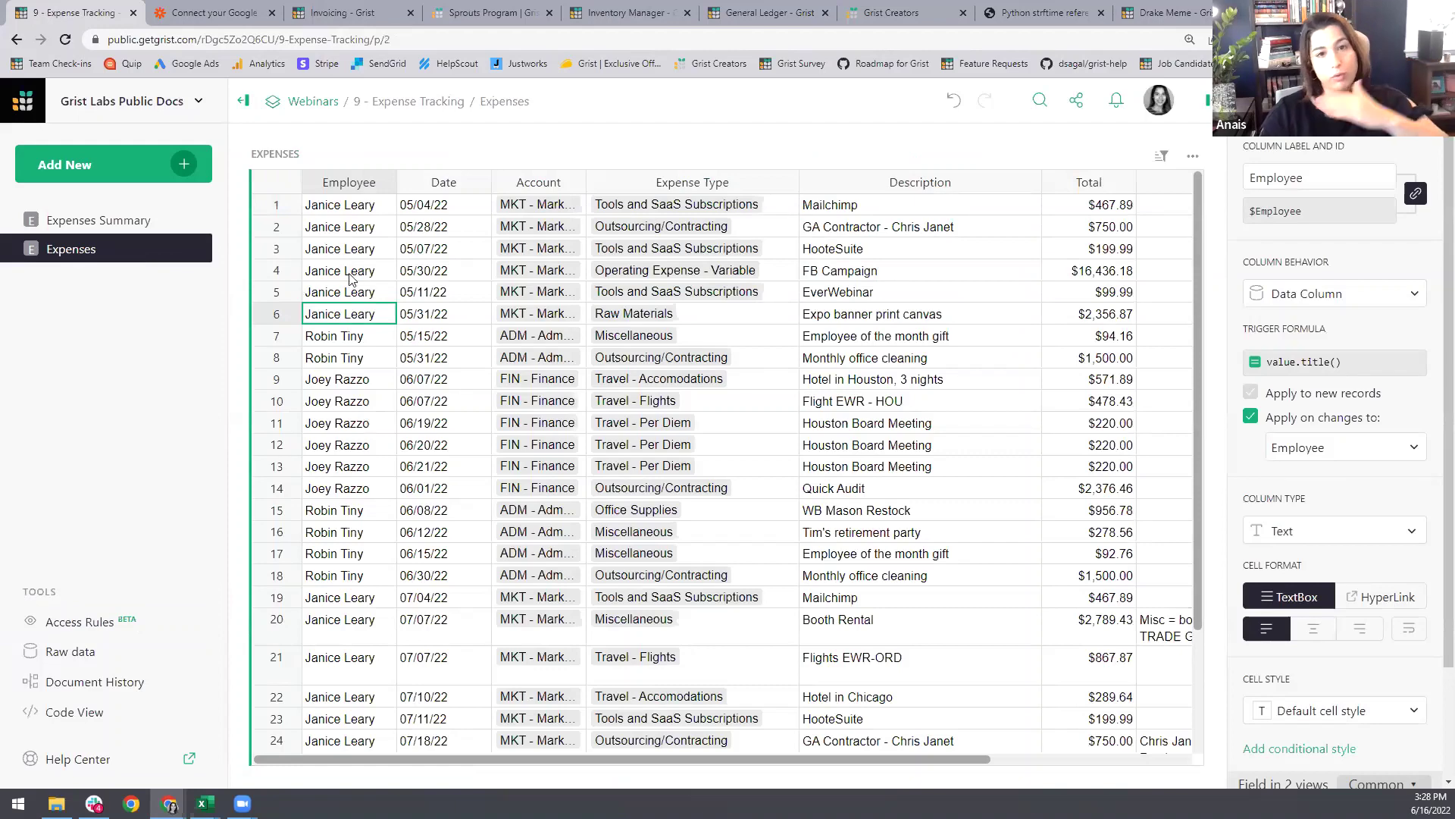
Step: Select row 4 and the Employee cells in rows 4, 6 and 7
{"action": "left_click", "coordinate": [337, 276]}
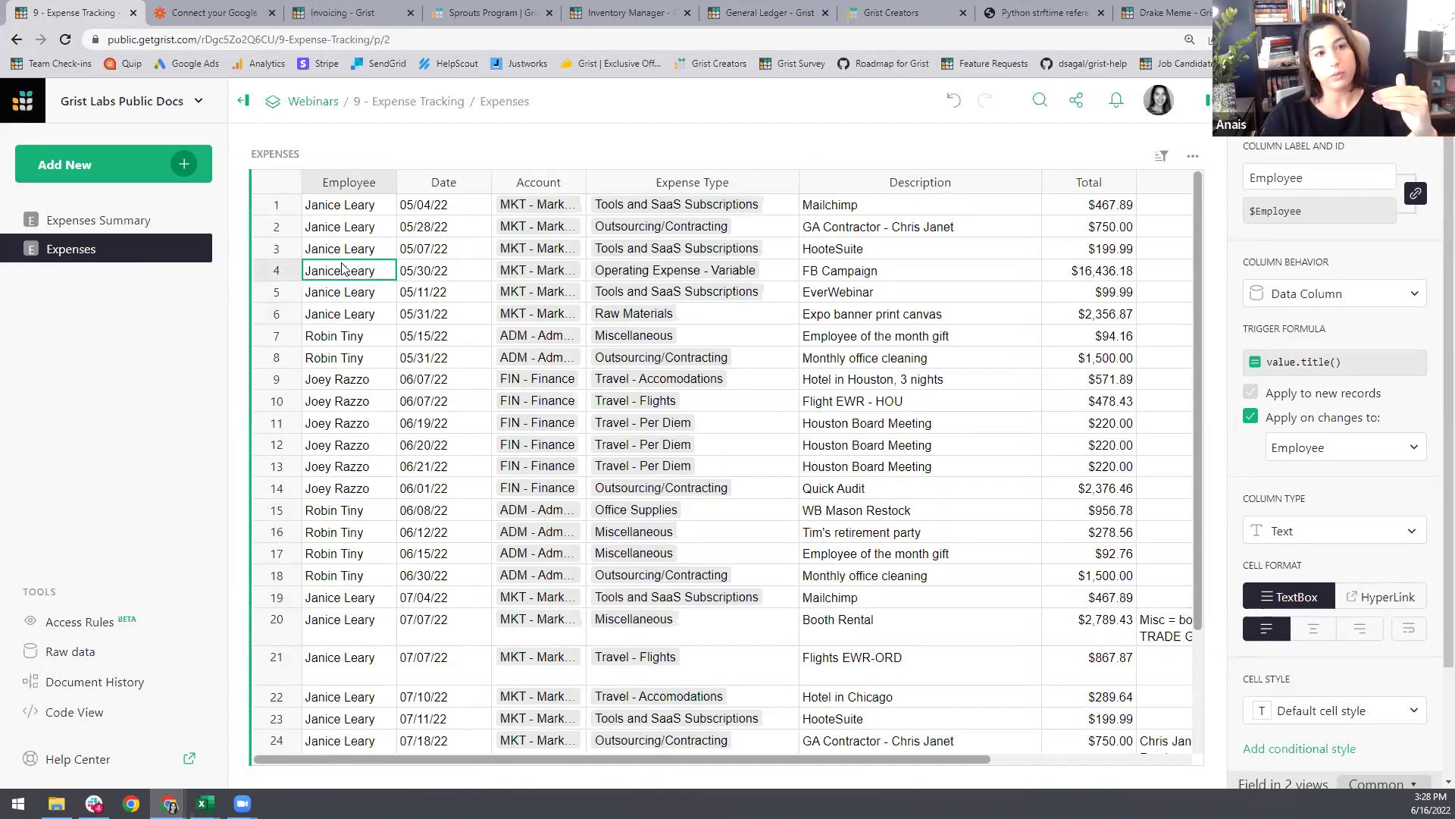
{"action": "left_click", "coordinate": [276, 270]}
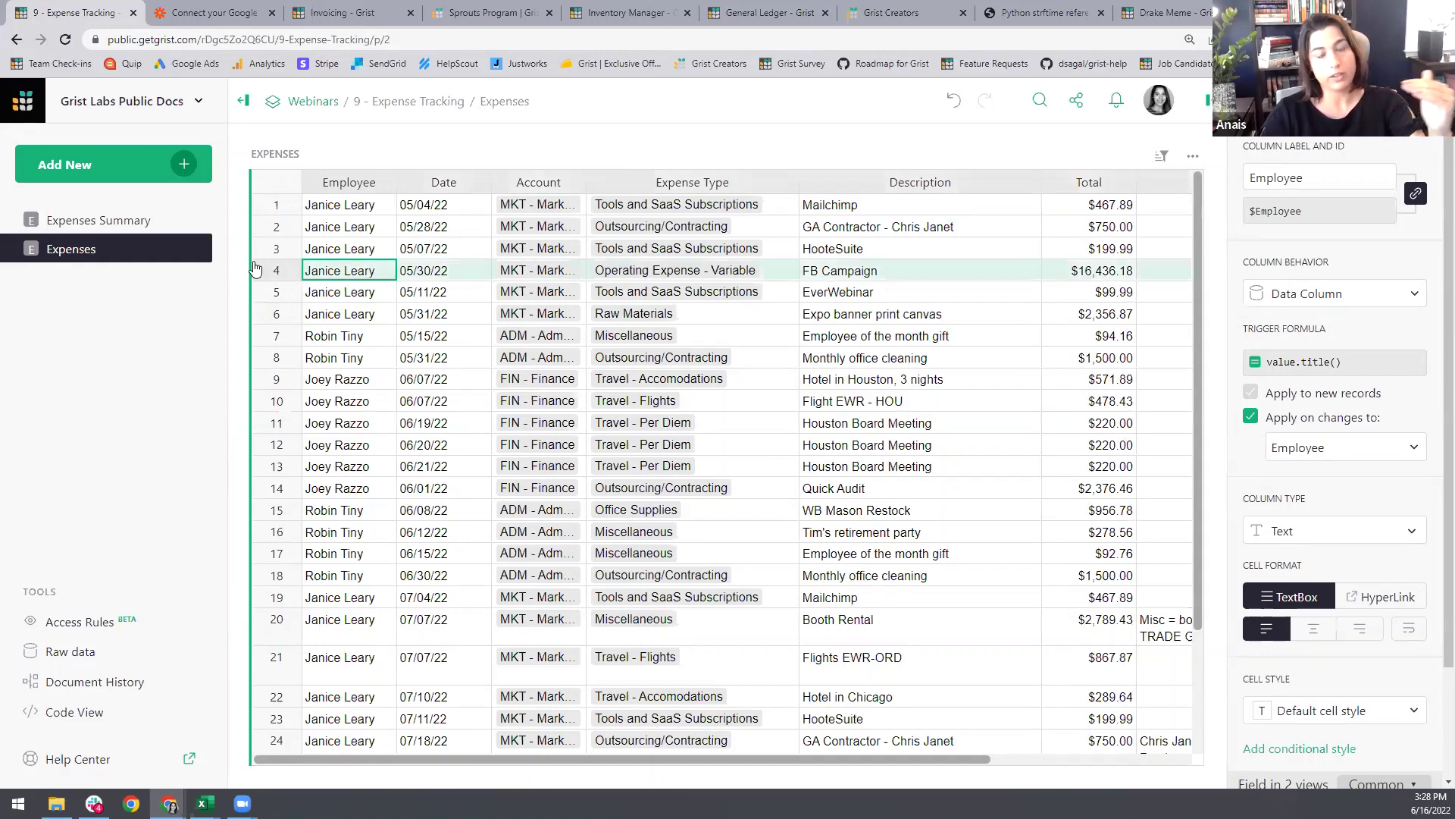
{"action": "left_click", "coordinate": [342, 322]}
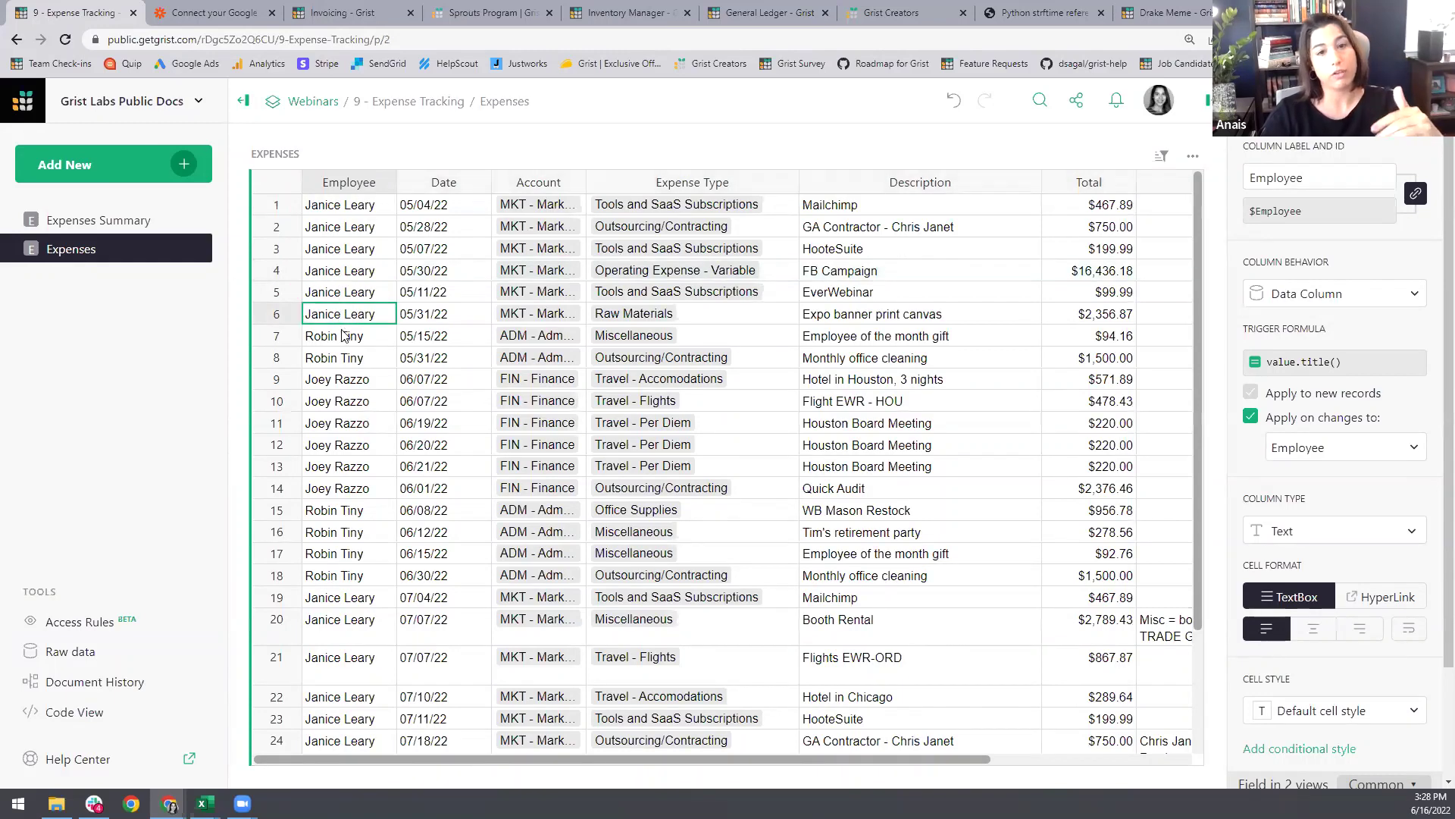
{"action": "left_click", "coordinate": [345, 339]}
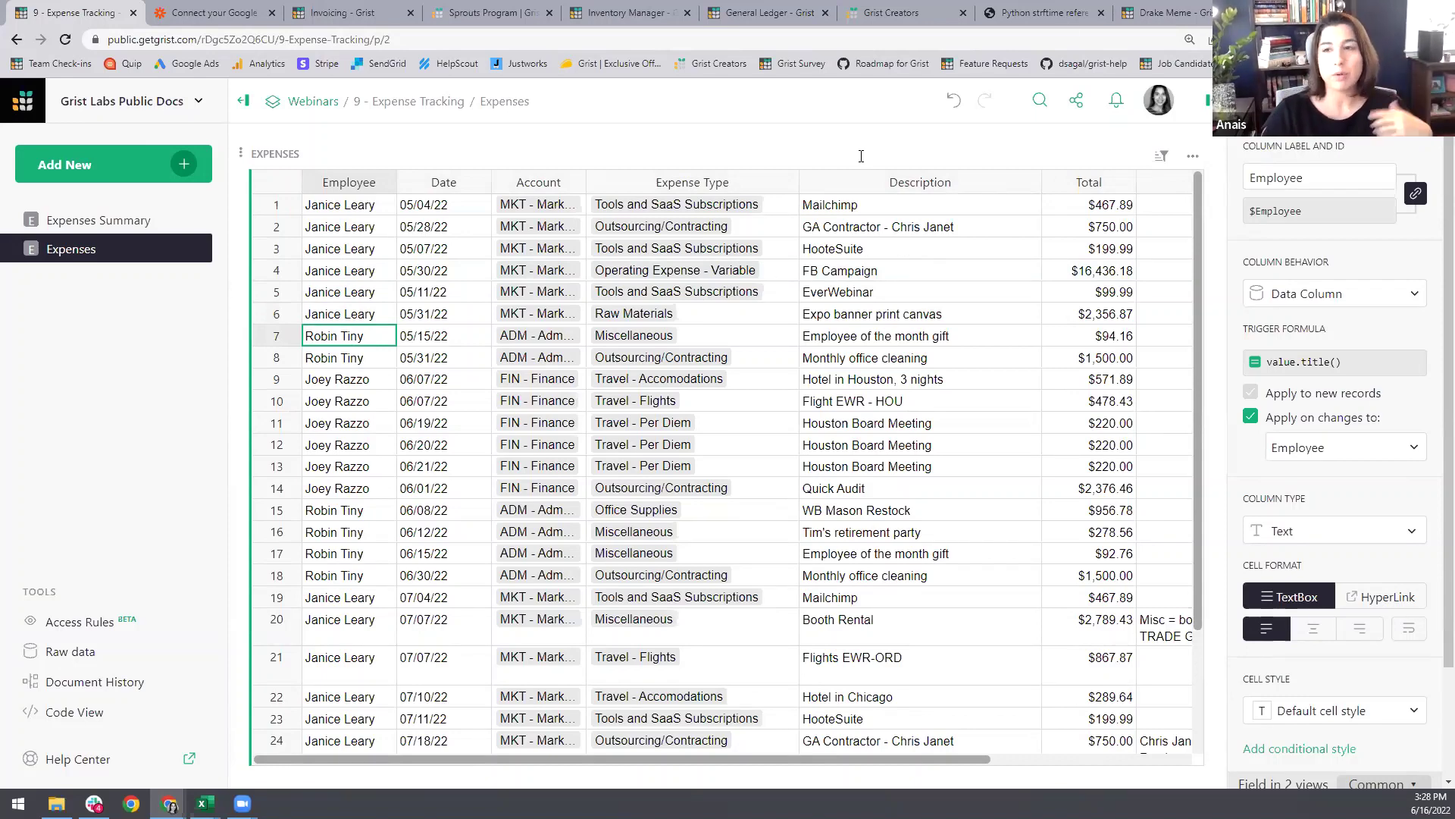
Step: Visit Profile Settings from the account menu, then return to the Expenses table
{"action": "left_click", "coordinate": [1156, 104]}
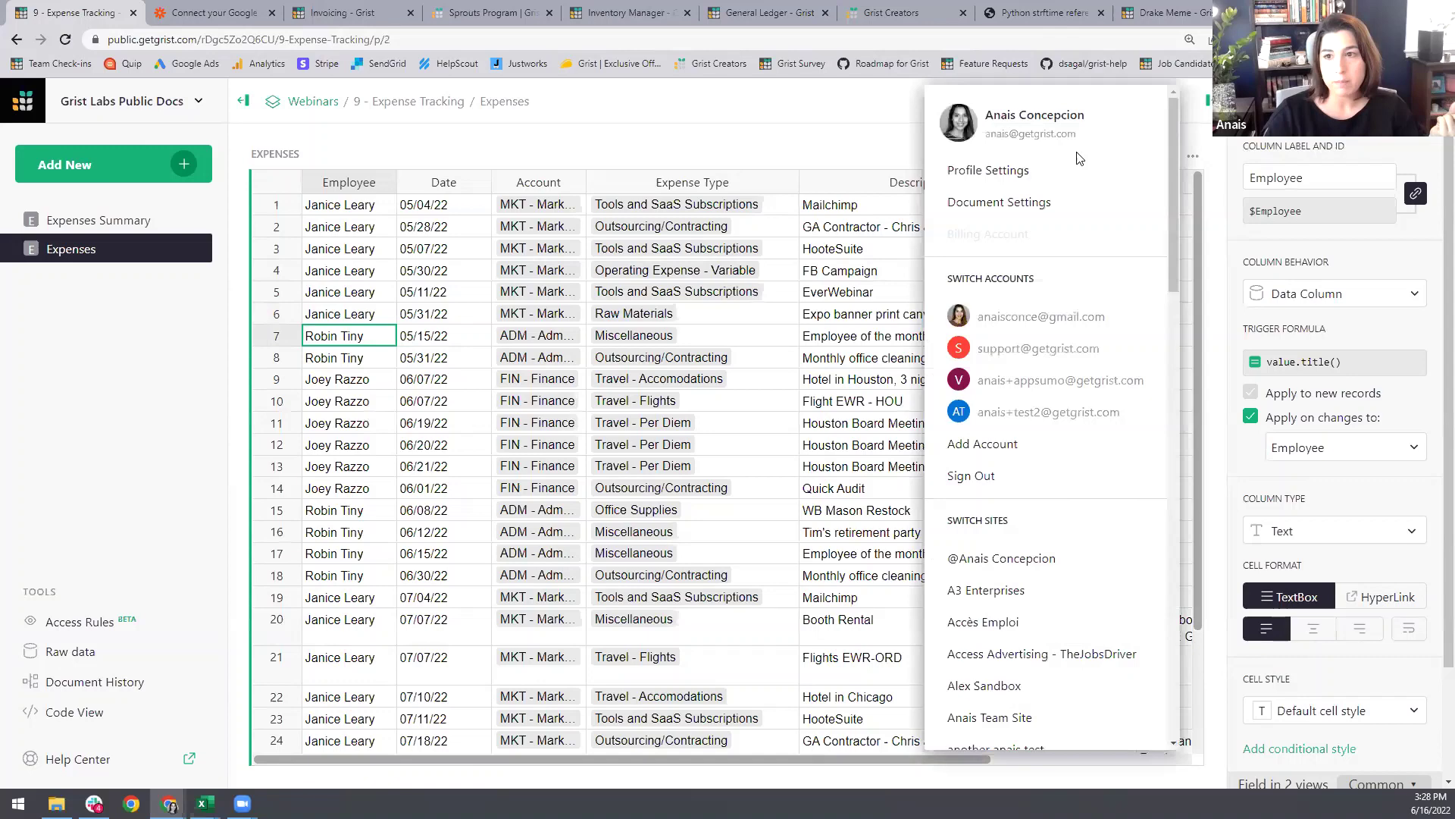
{"action": "left_click", "coordinate": [1040, 173]}
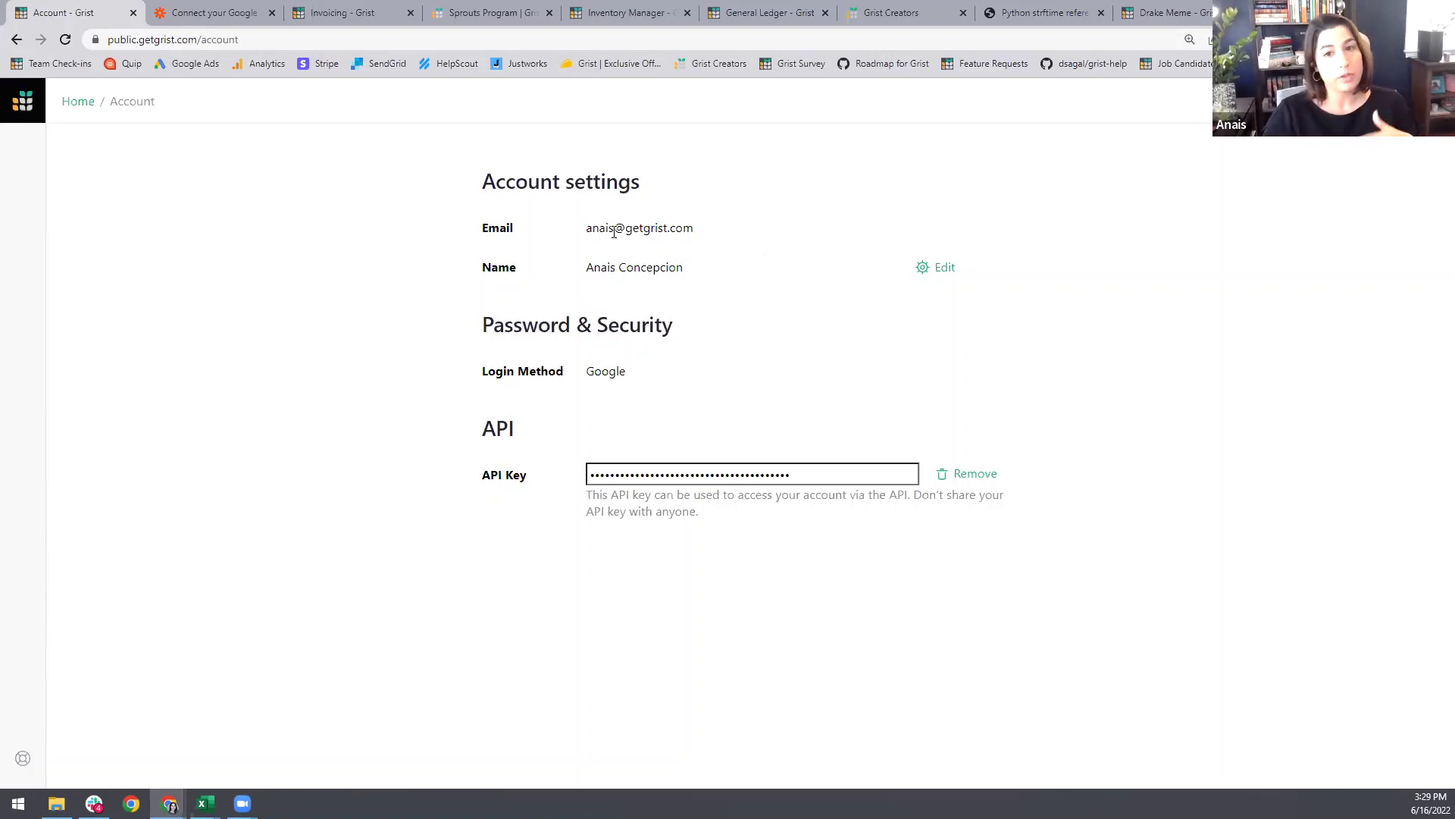
{"action": "left_click", "coordinate": [23, 45]}
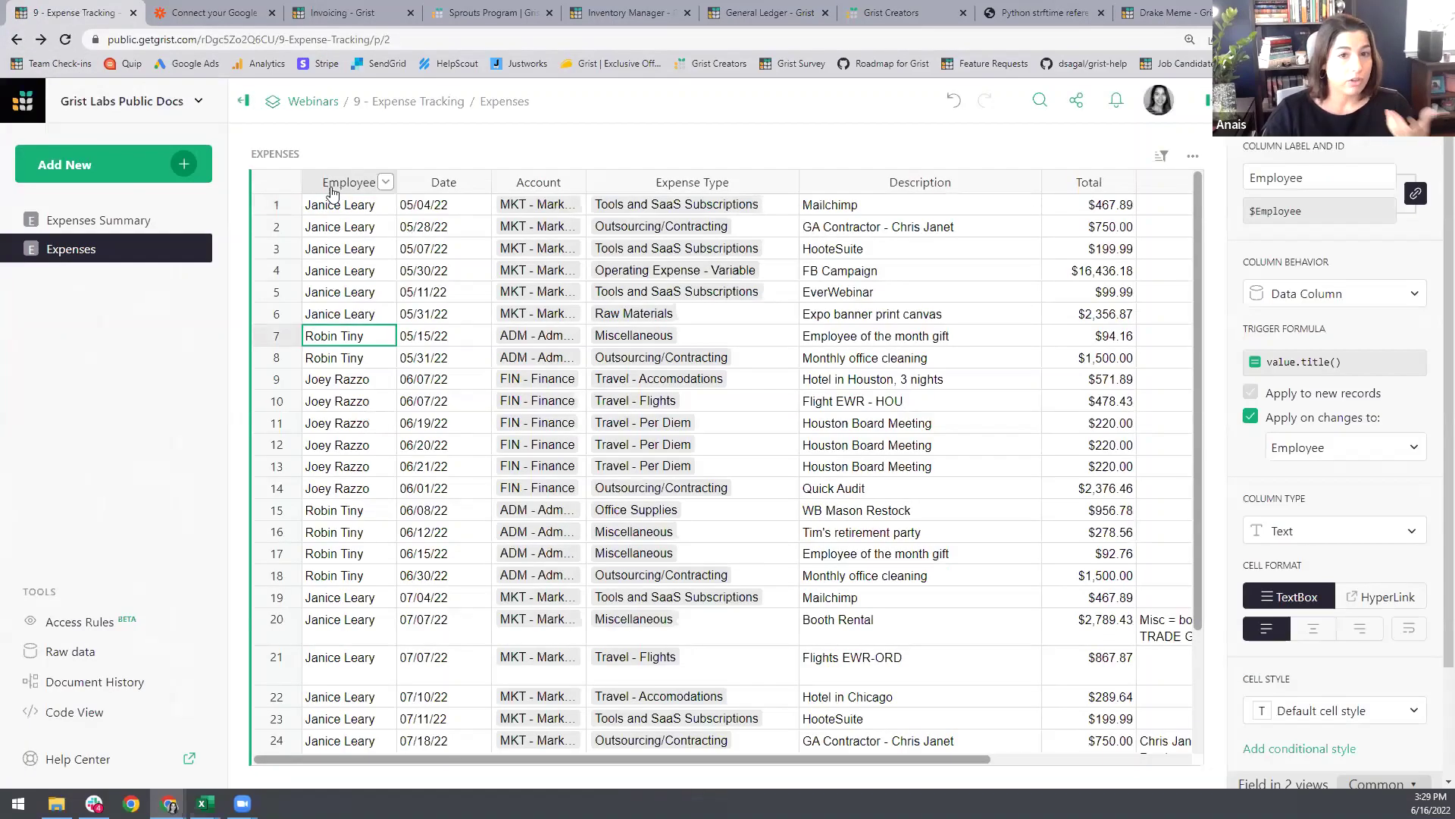
{"action": "left_click", "coordinate": [318, 188]}
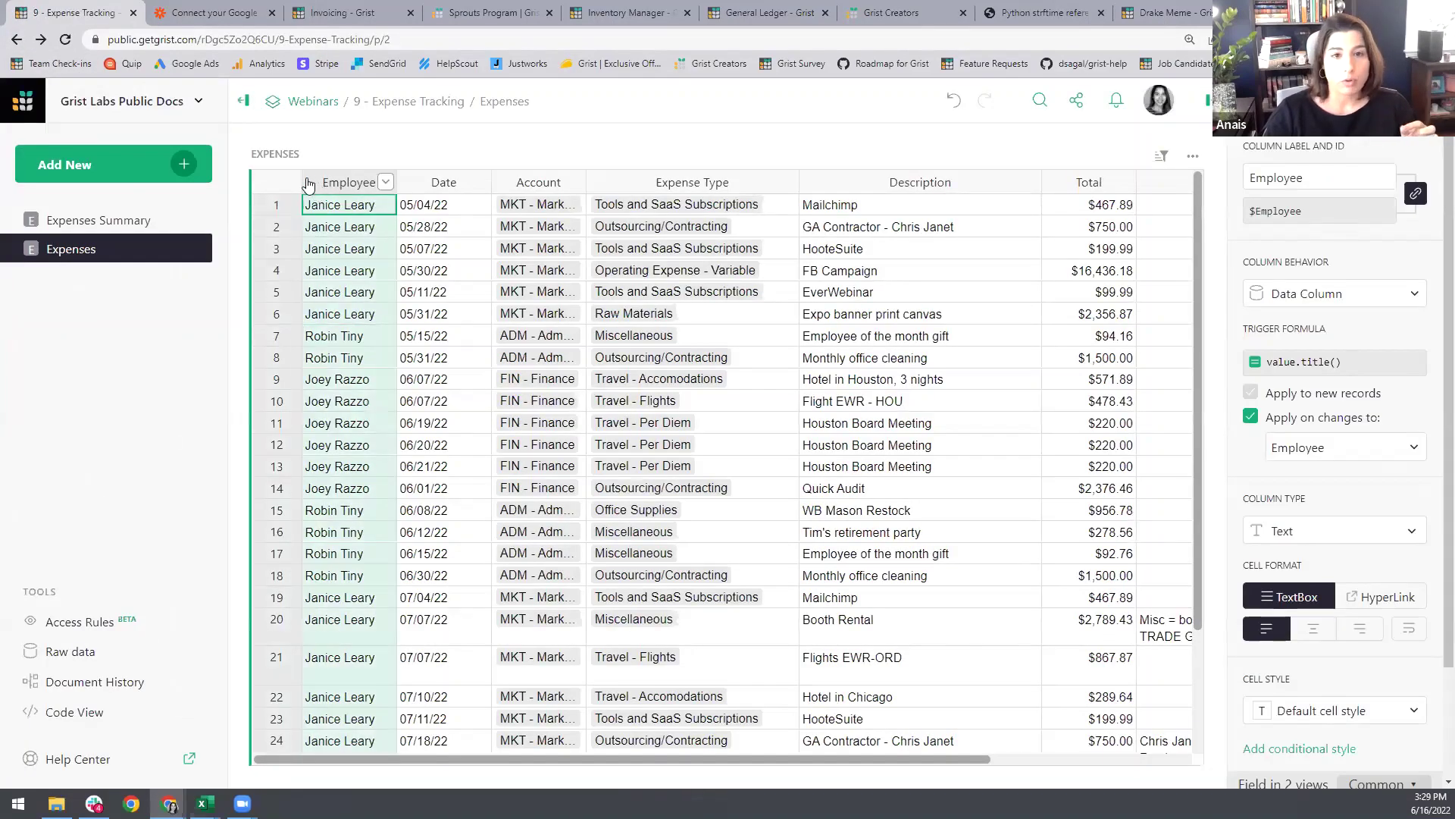
Step: Insert a new column named Email to the left of Employee
{"action": "left_click", "coordinate": [386, 182]}
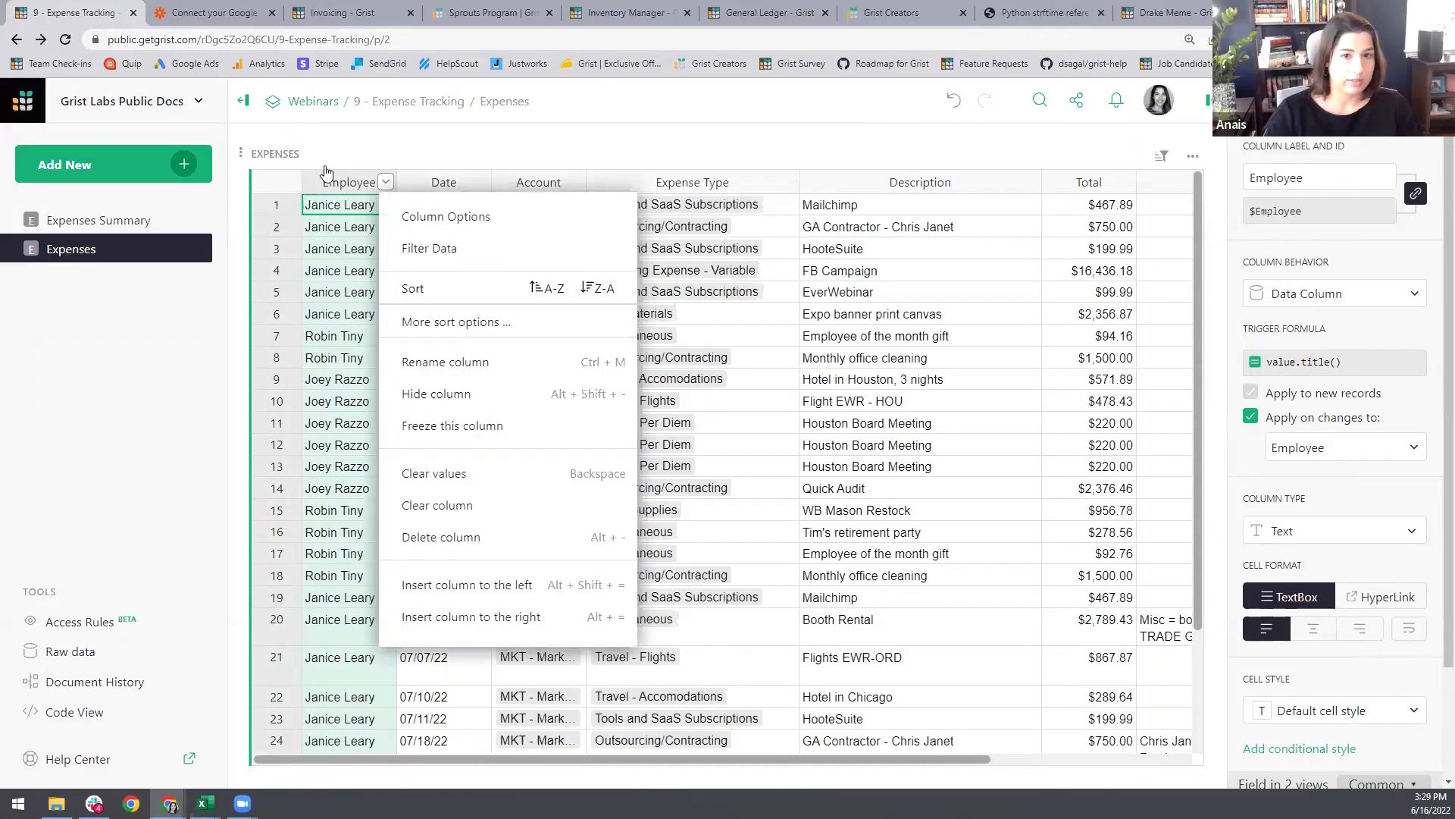
{"action": "key", "text": "Escape"}
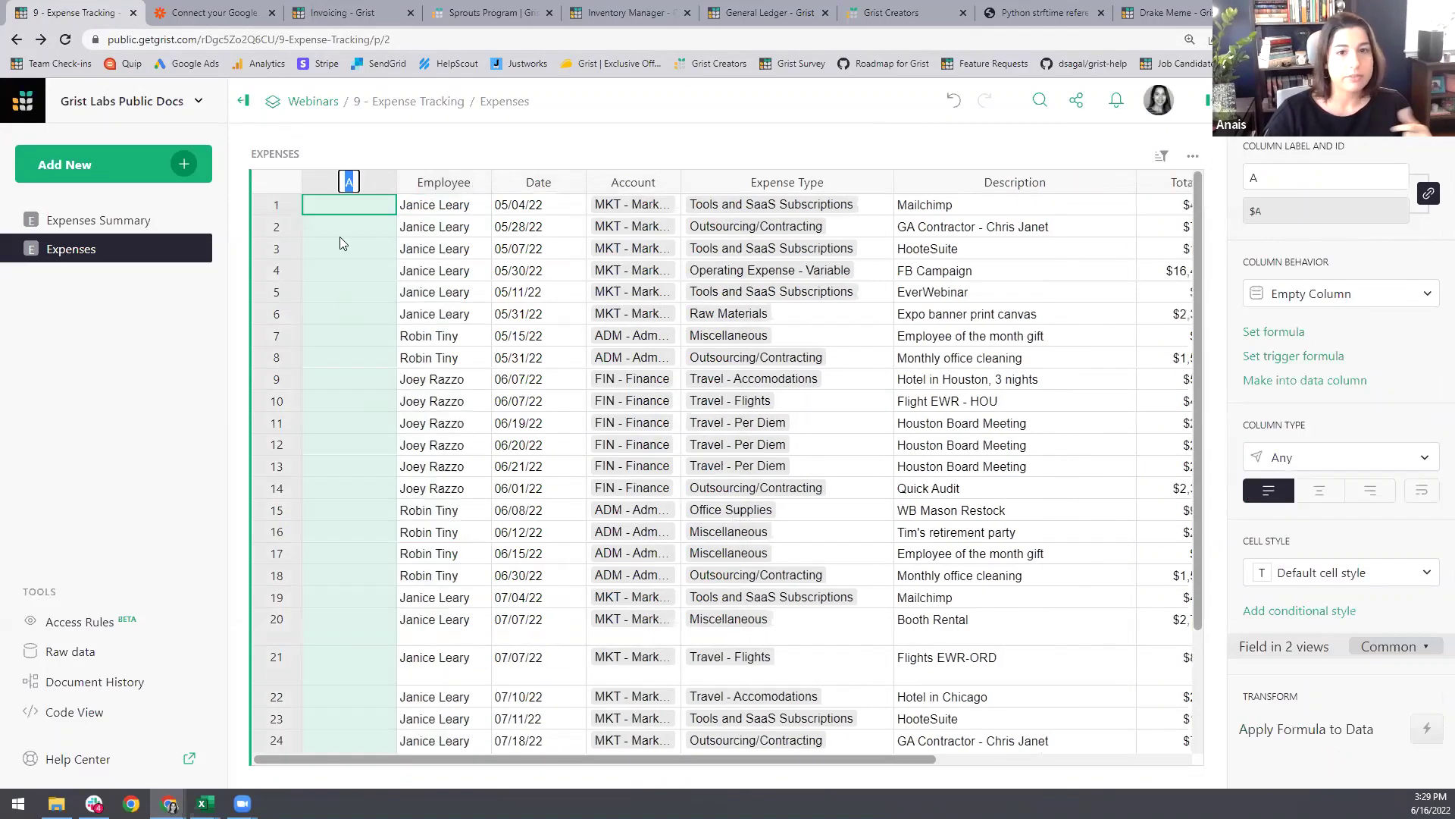
{"action": "type", "text": "Email"}
{"action": "key", "text": "Return"}
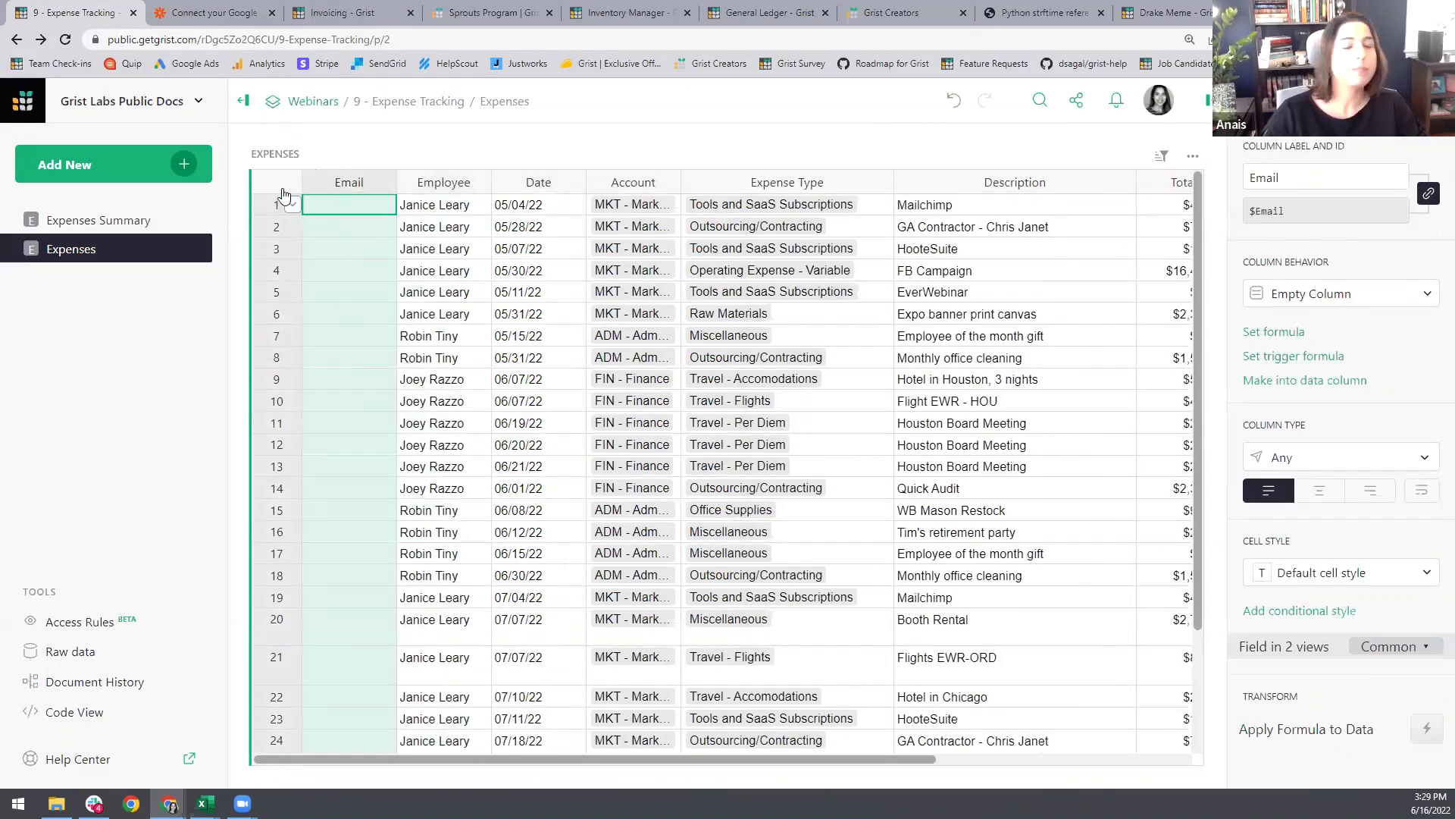
Step: Give the Email column the trigger formula user.Email
{"action": "left_click", "coordinate": [334, 314]}
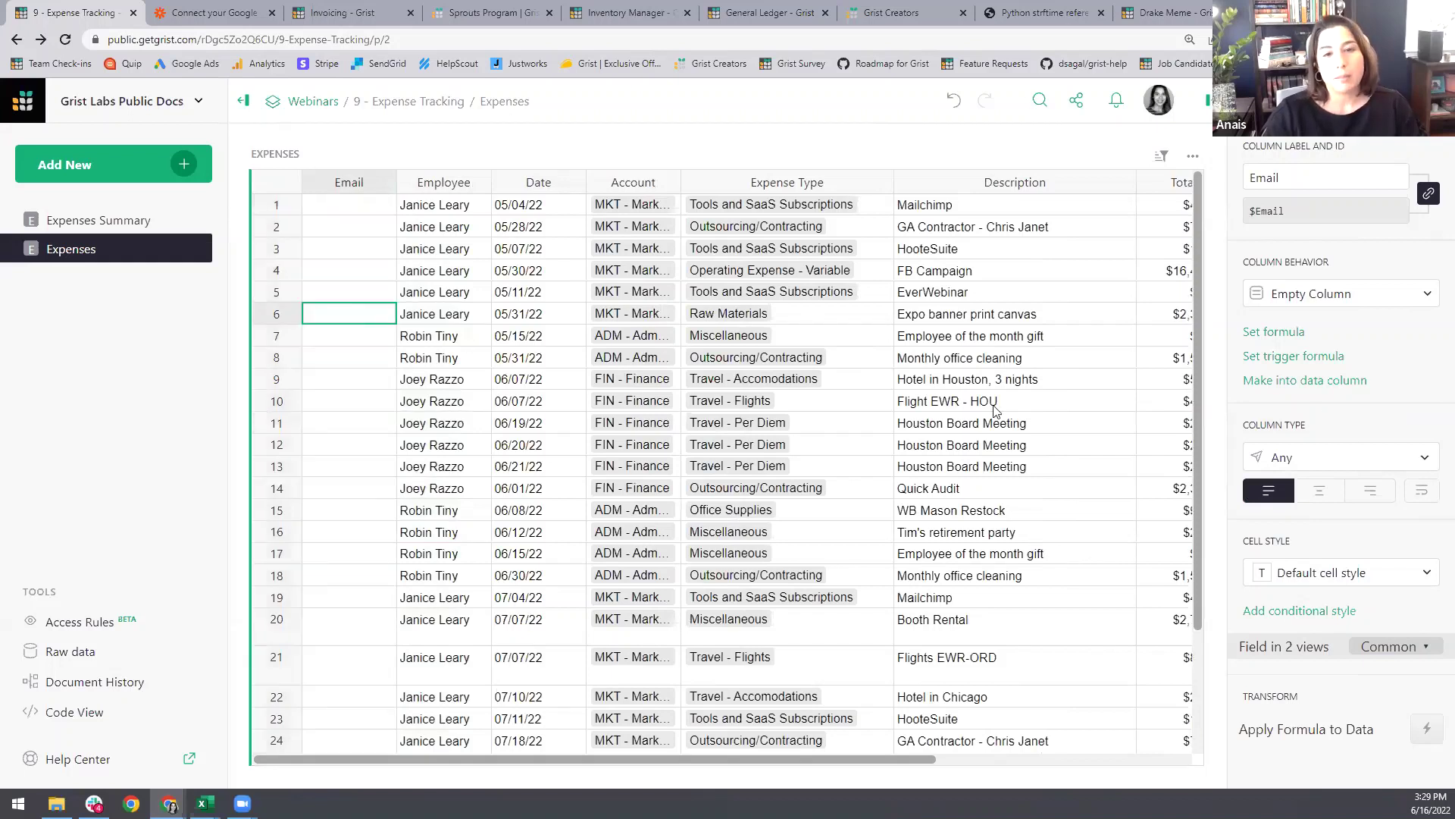
{"action": "left_click", "coordinate": [1294, 358]}
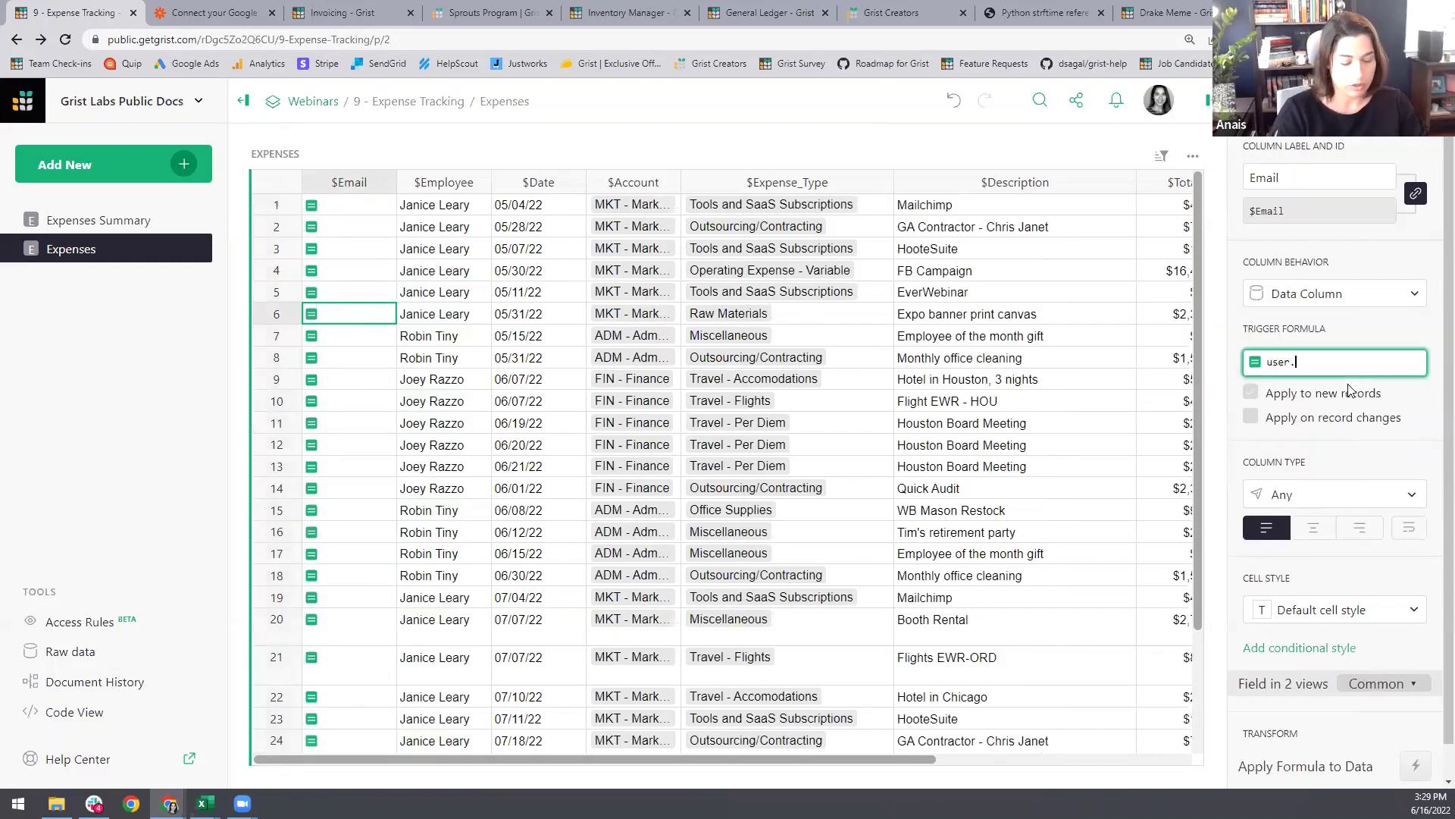
{"action": "type", "text": "user.Email"}
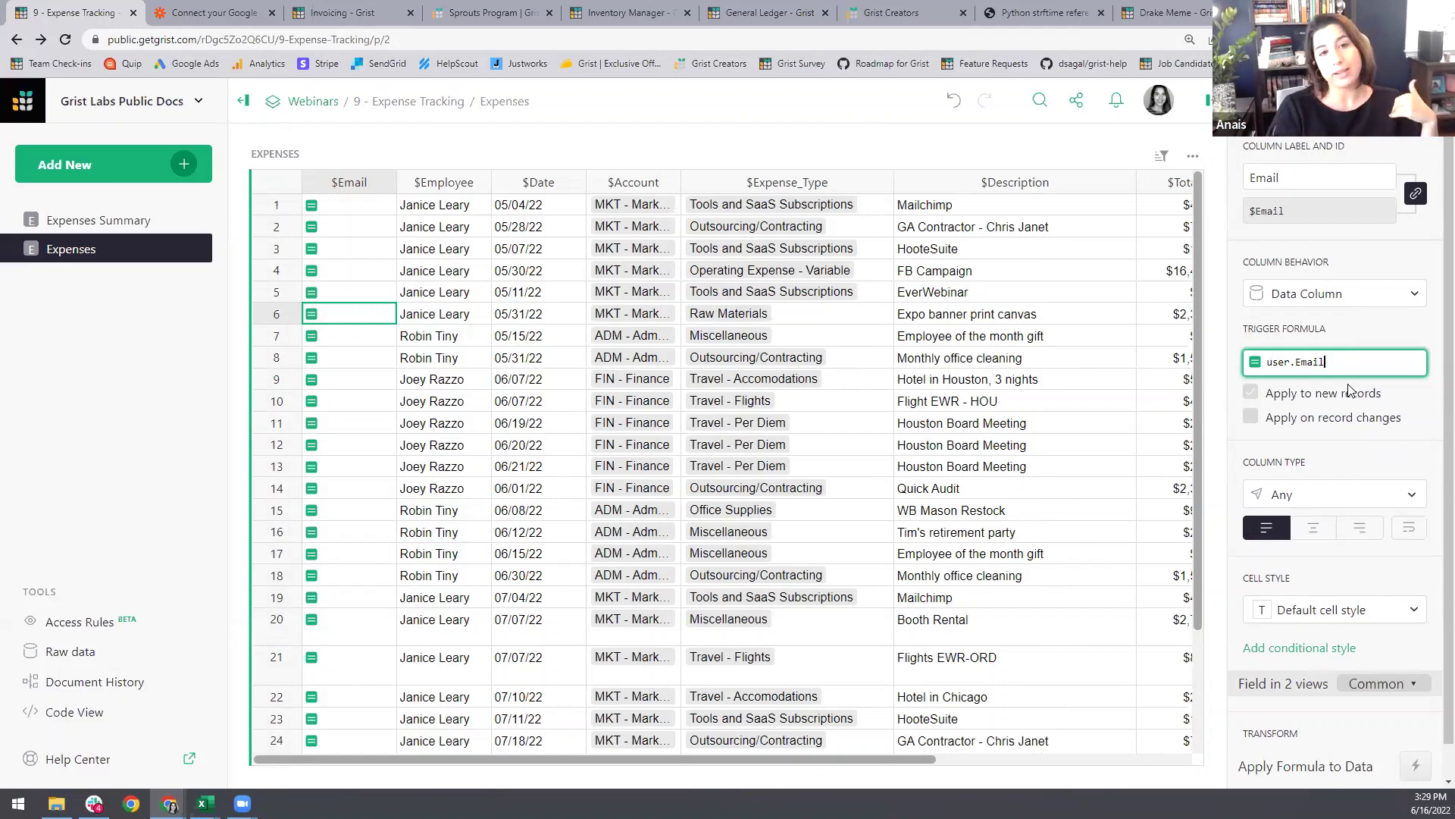
{"action": "key", "text": "Return"}
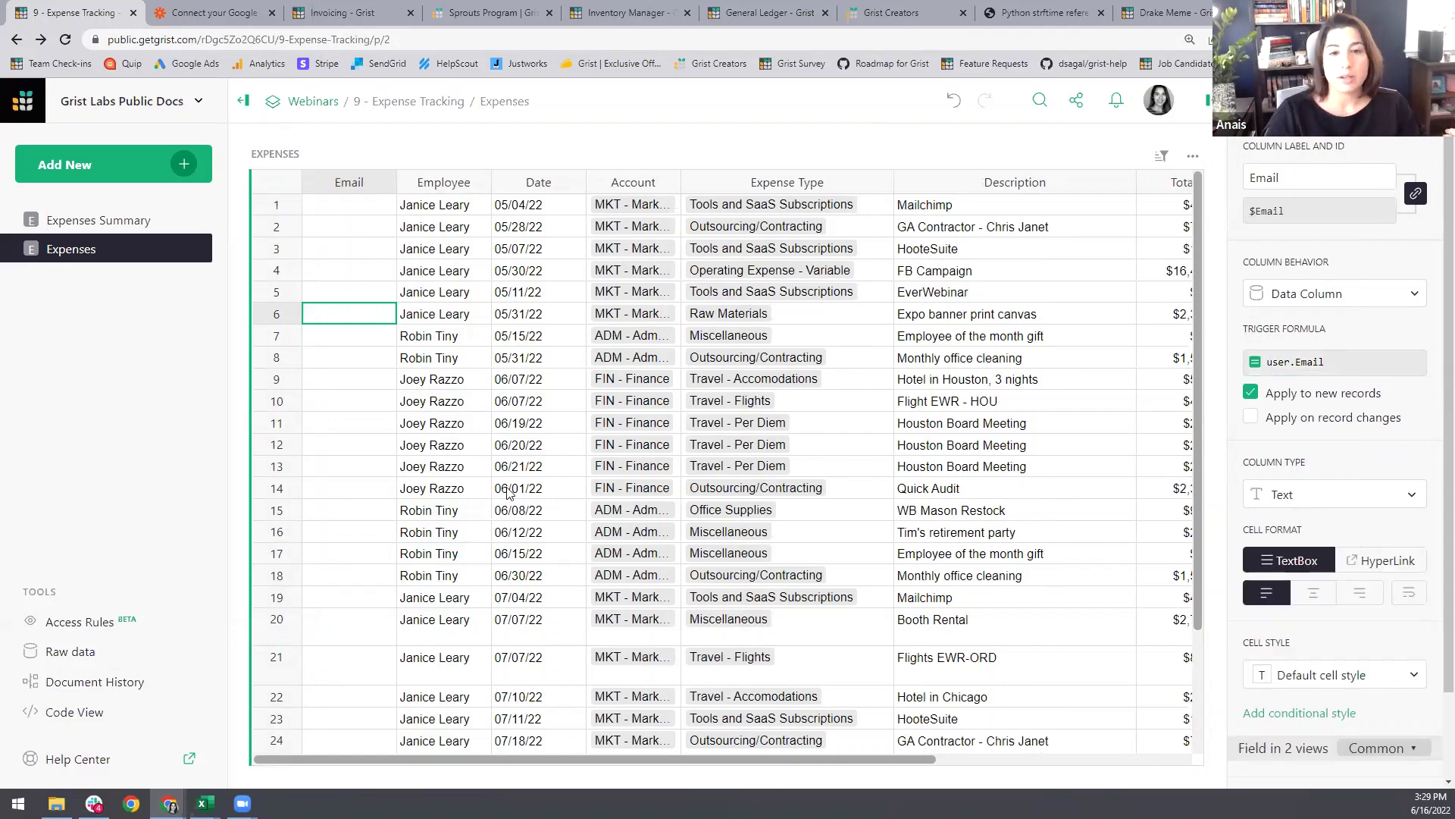
{"action": "scroll", "coordinate": [510, 501], "scroll_direction": "down", "scroll_amount": 3}
Step: Add a new record dated today in the last row and check its auto-filled Email
{"action": "left_click", "coordinate": [528, 673]}
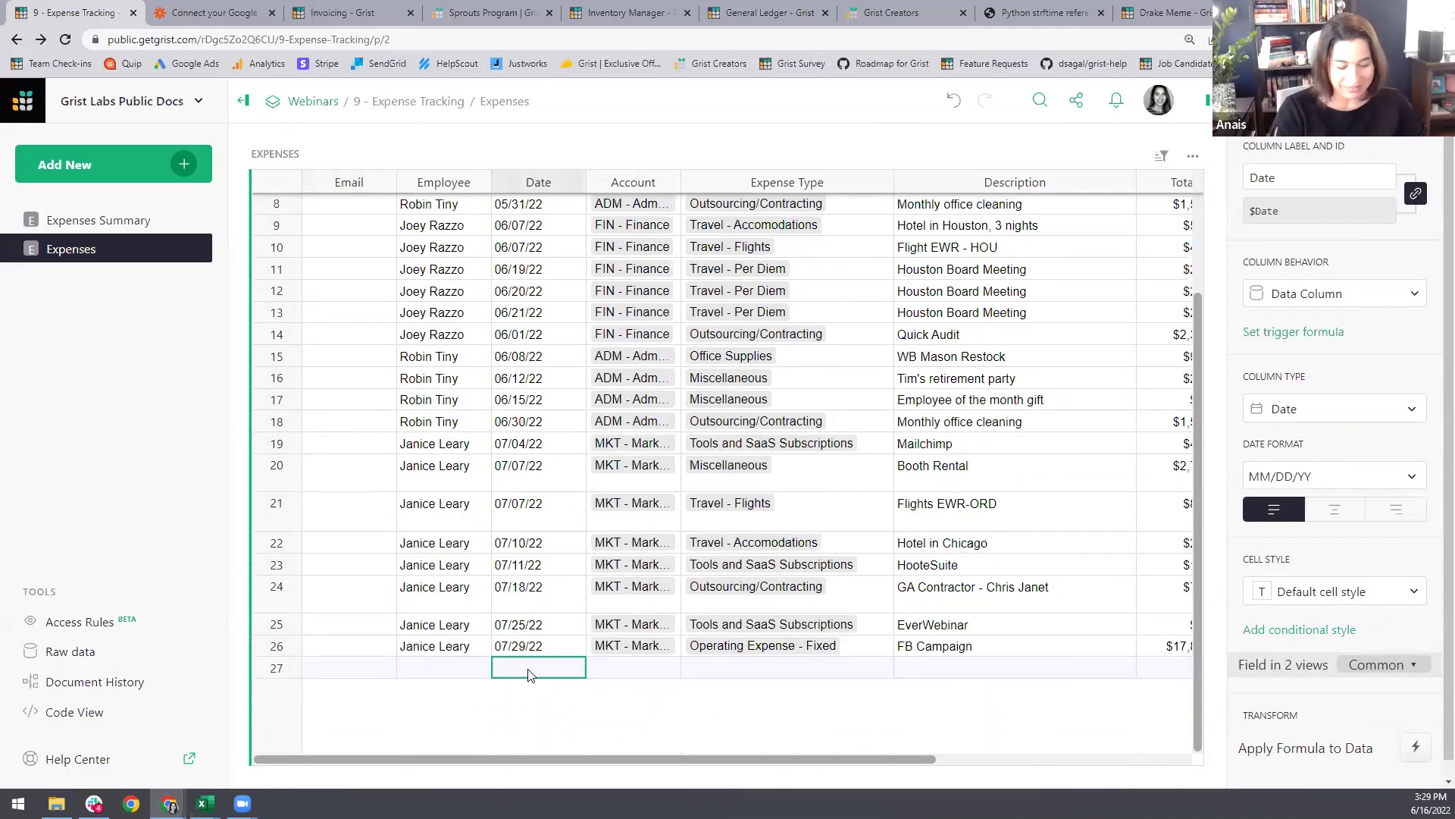
{"action": "key", "text": "ctrl+semicolon"}
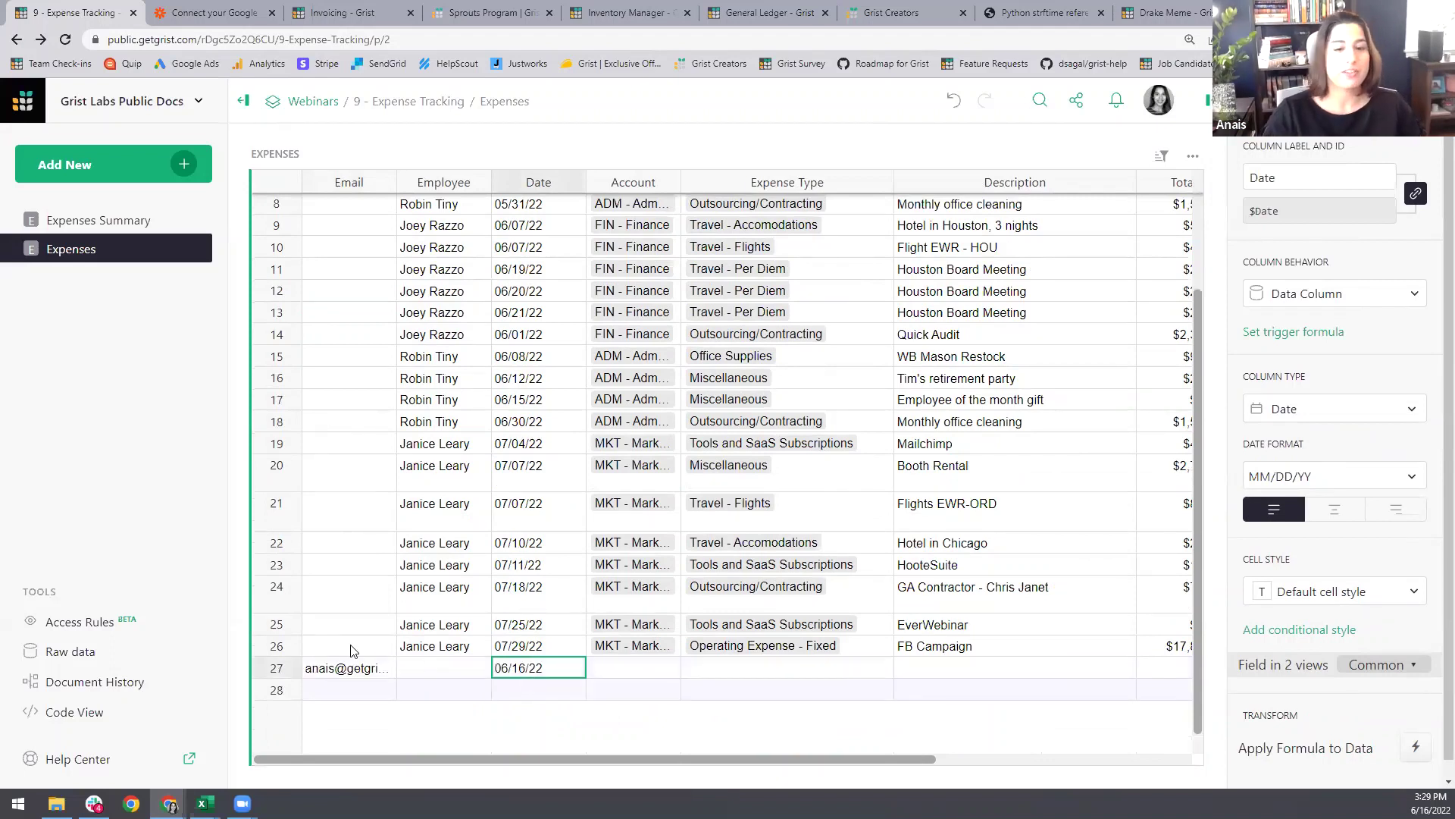
{"action": "left_click", "coordinate": [349, 669]}
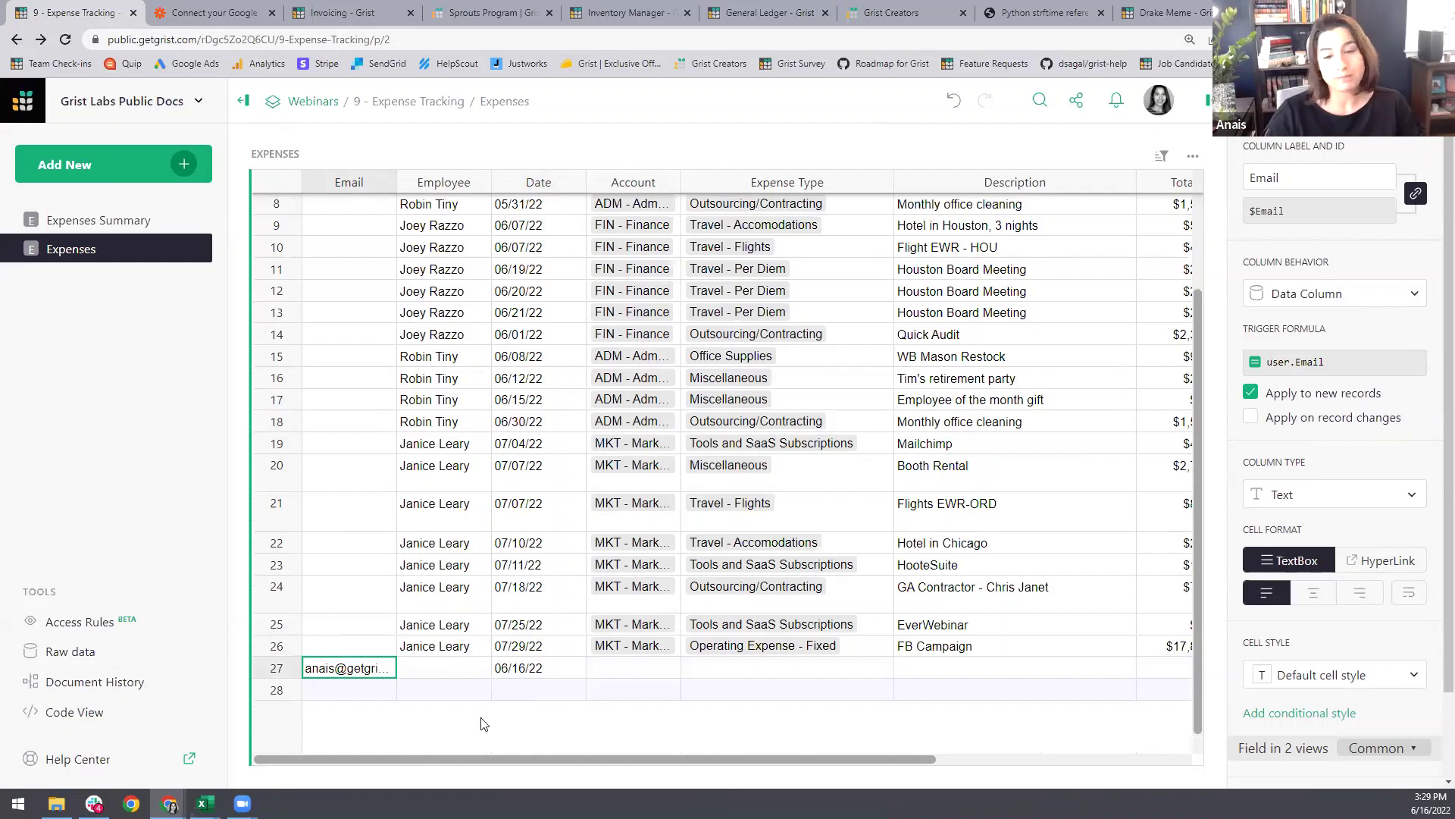
{"action": "left_click", "coordinate": [434, 671]}
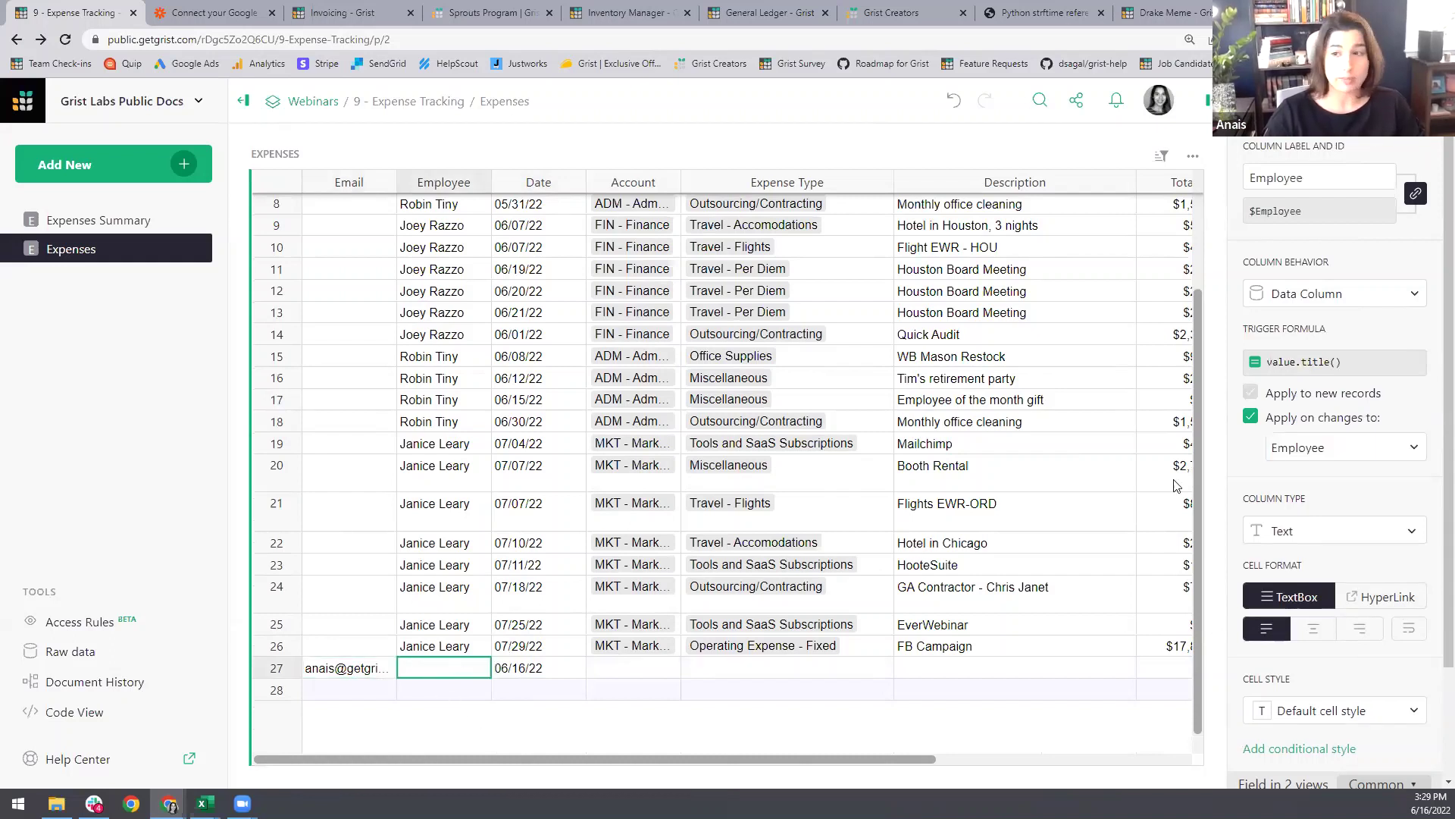
Step: Change the Employee trigger formula to user.Name for new records only, then add row 28
{"action": "left_click", "coordinate": [1310, 363]}
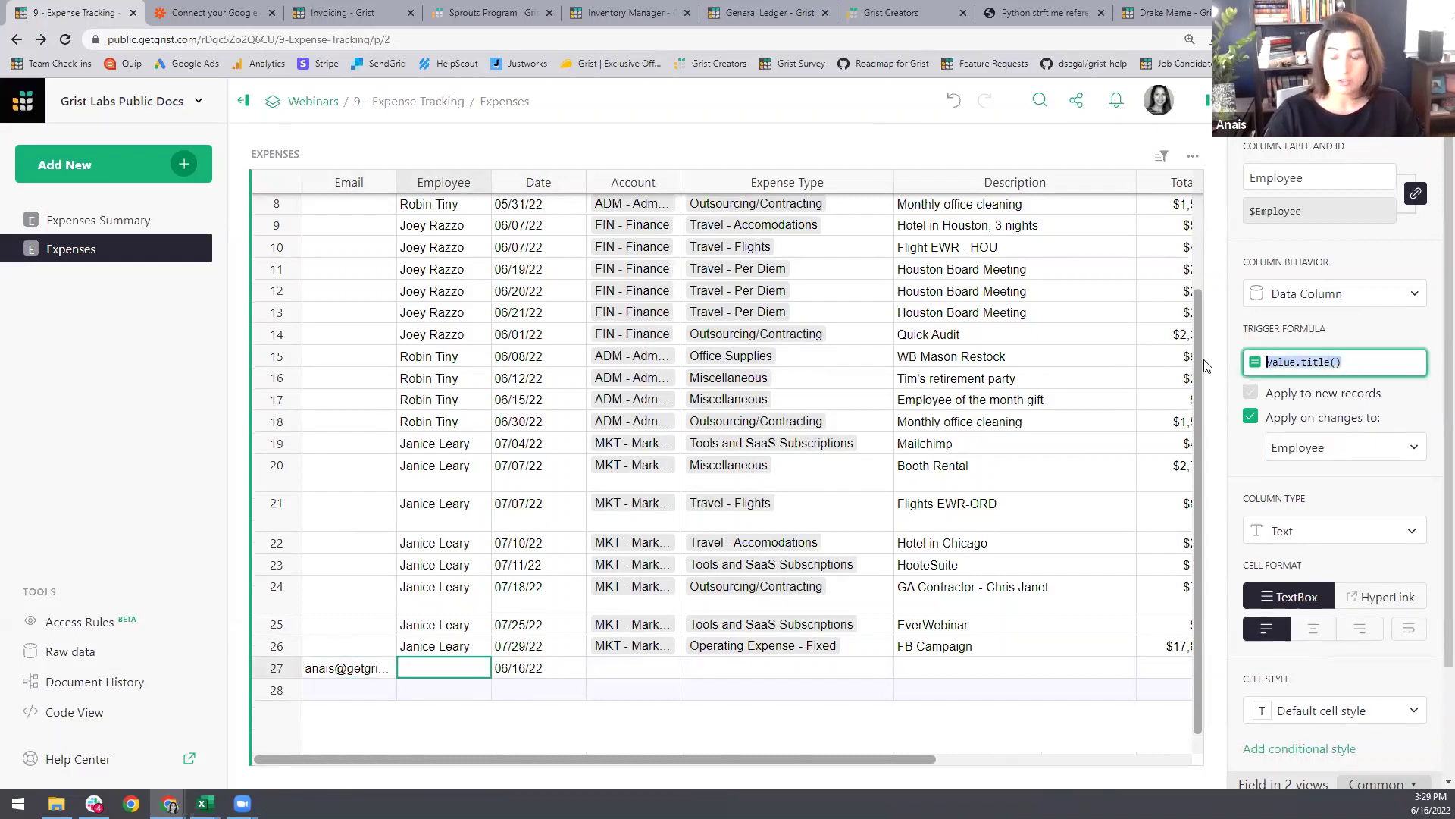
{"action": "type", "text": "user.Name"}
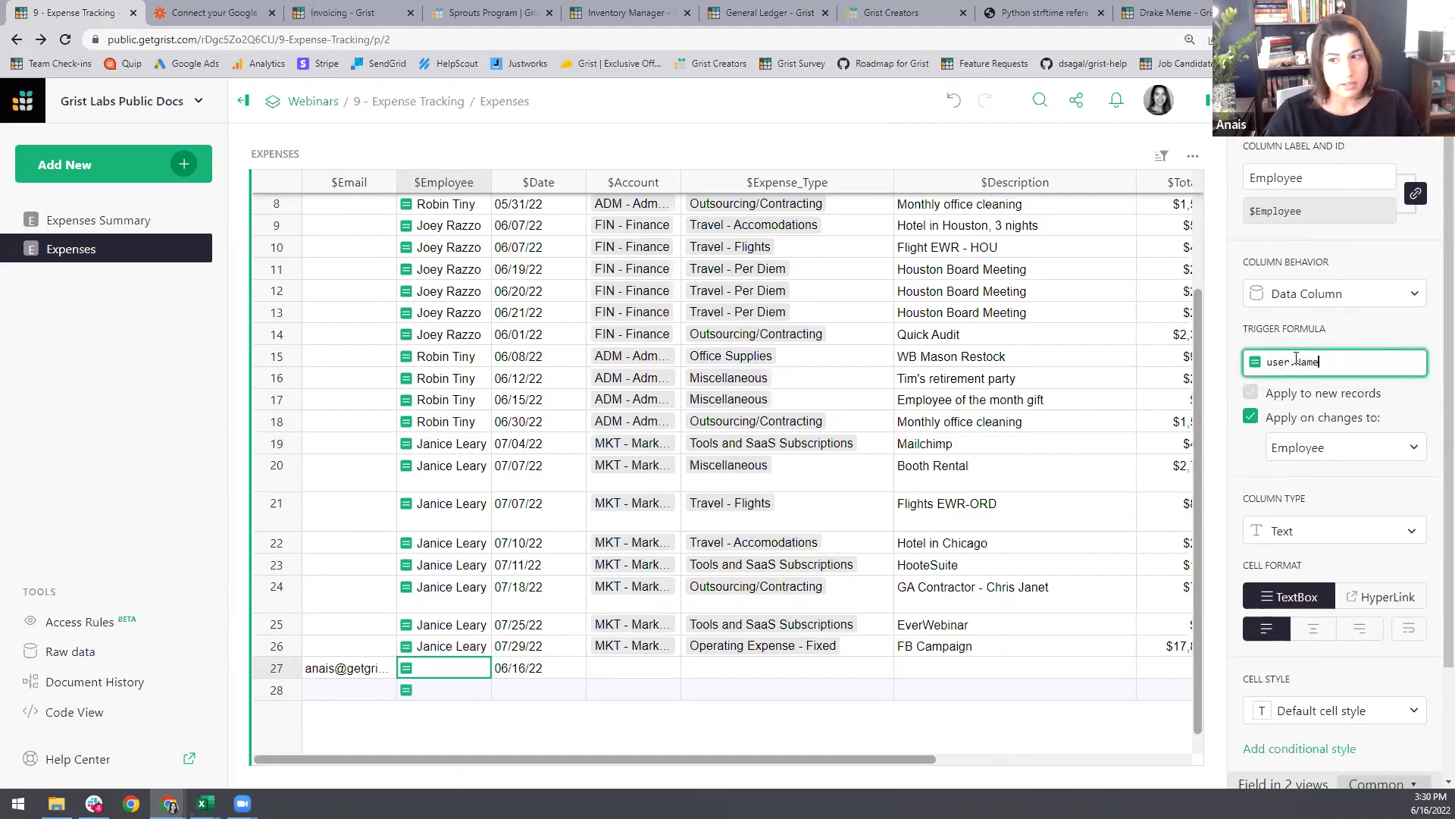
{"action": "left_click", "coordinate": [1250, 416]}
{"action": "left_click", "coordinate": [1251, 394]}
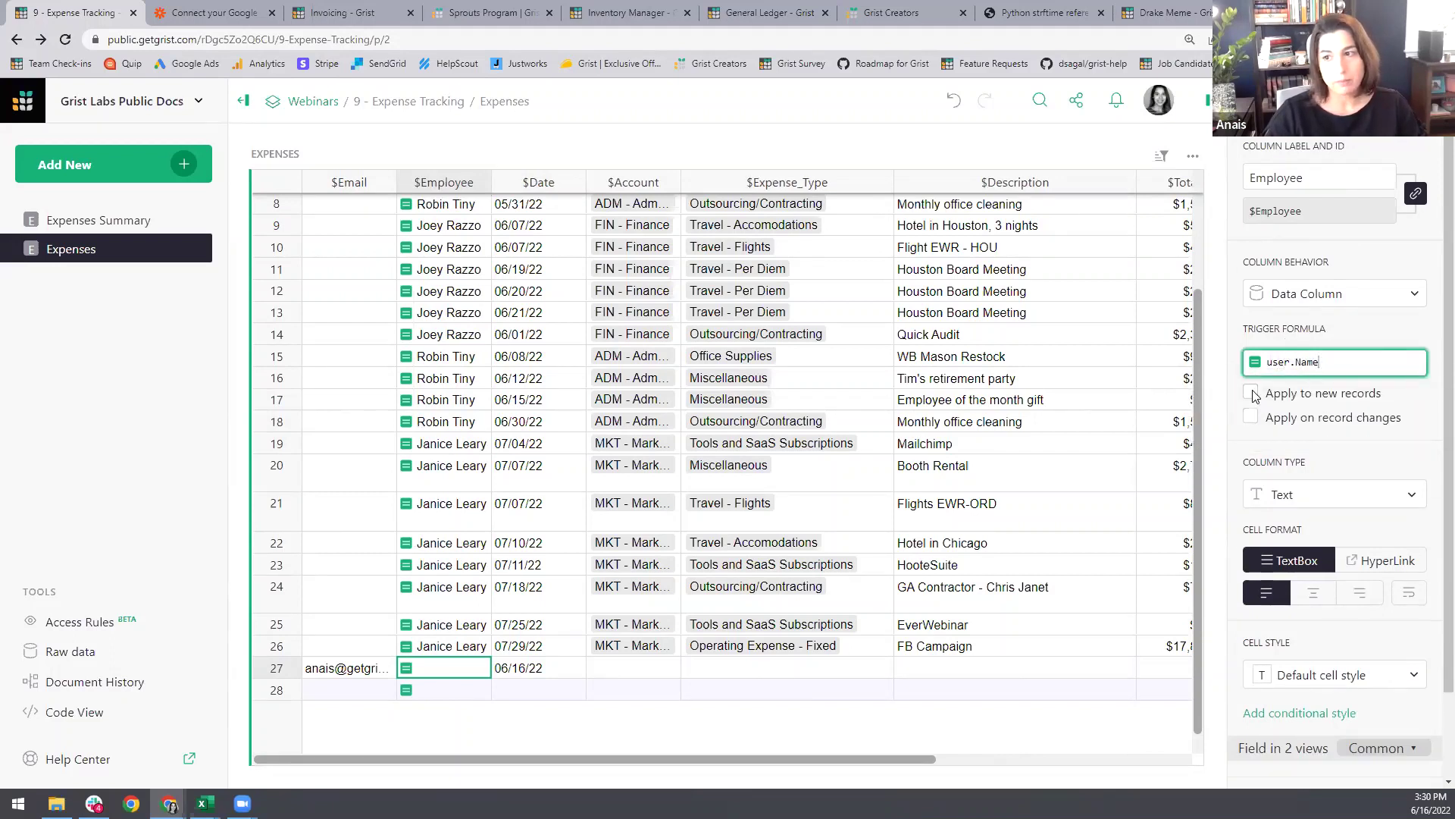
{"action": "left_click", "coordinate": [1251, 393]}
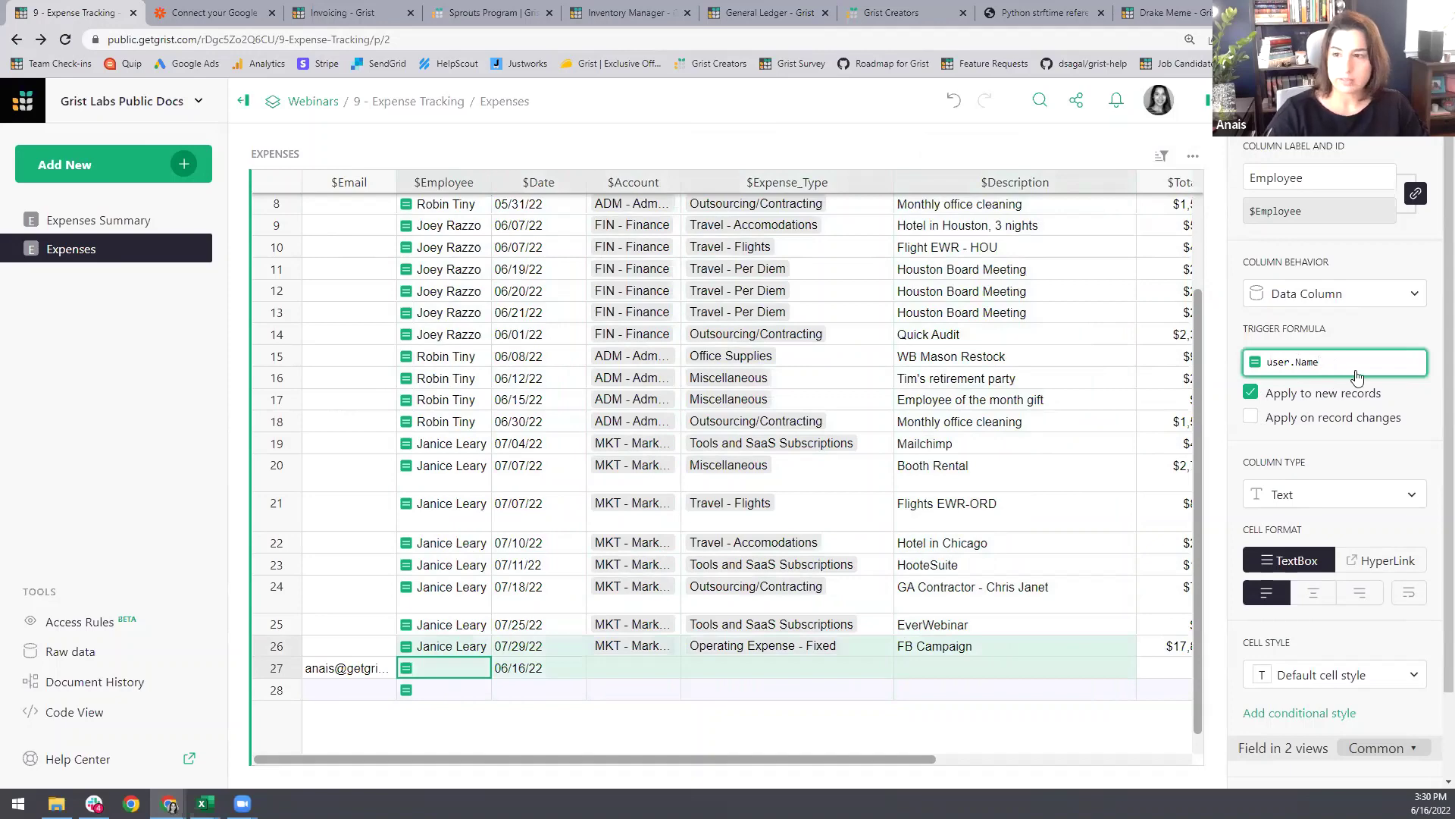
{"action": "key", "text": "Return"}
{"action": "left_click", "coordinate": [551, 691]}
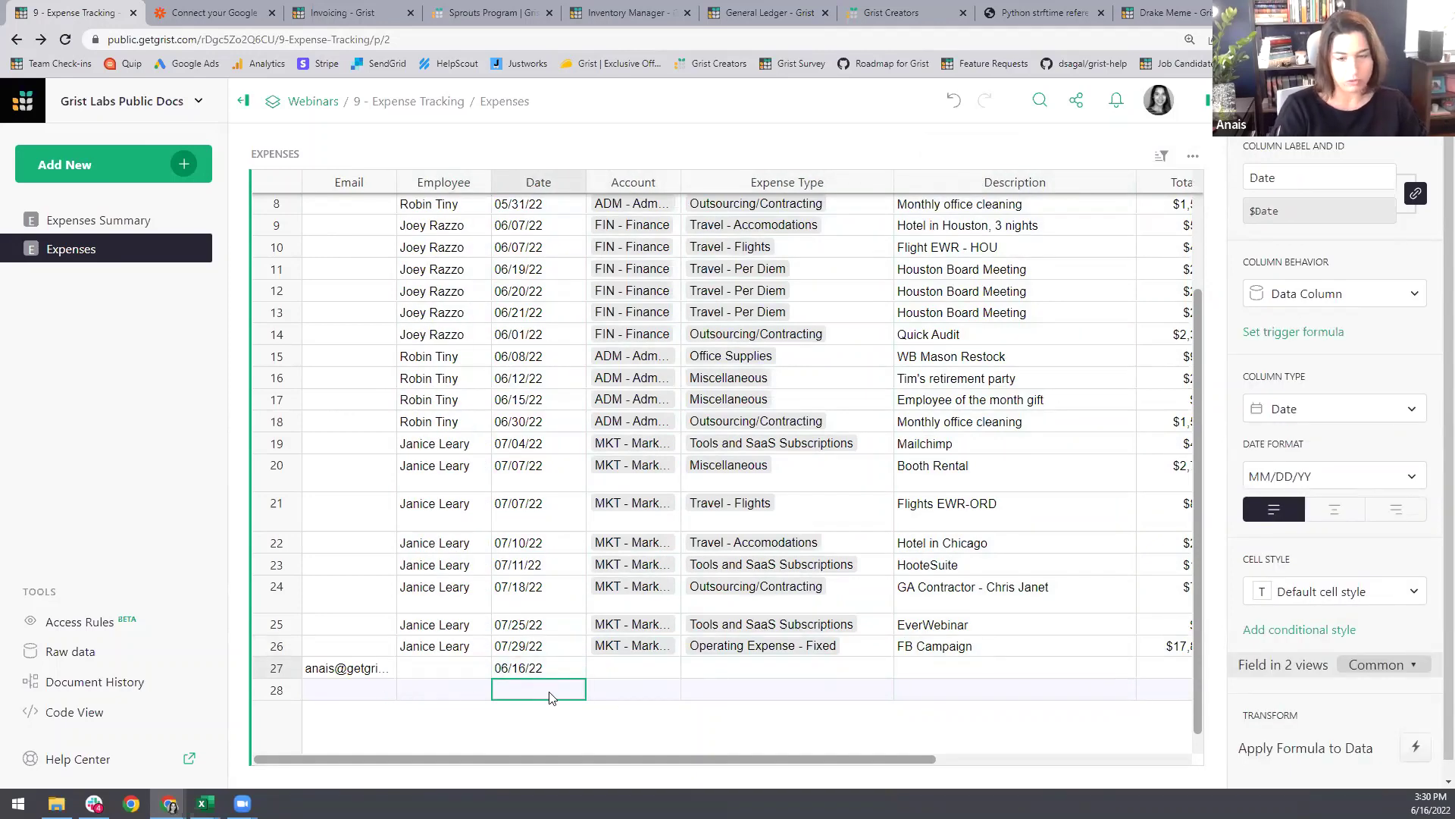
{"action": "key", "text": "ctrl+semicolon"}
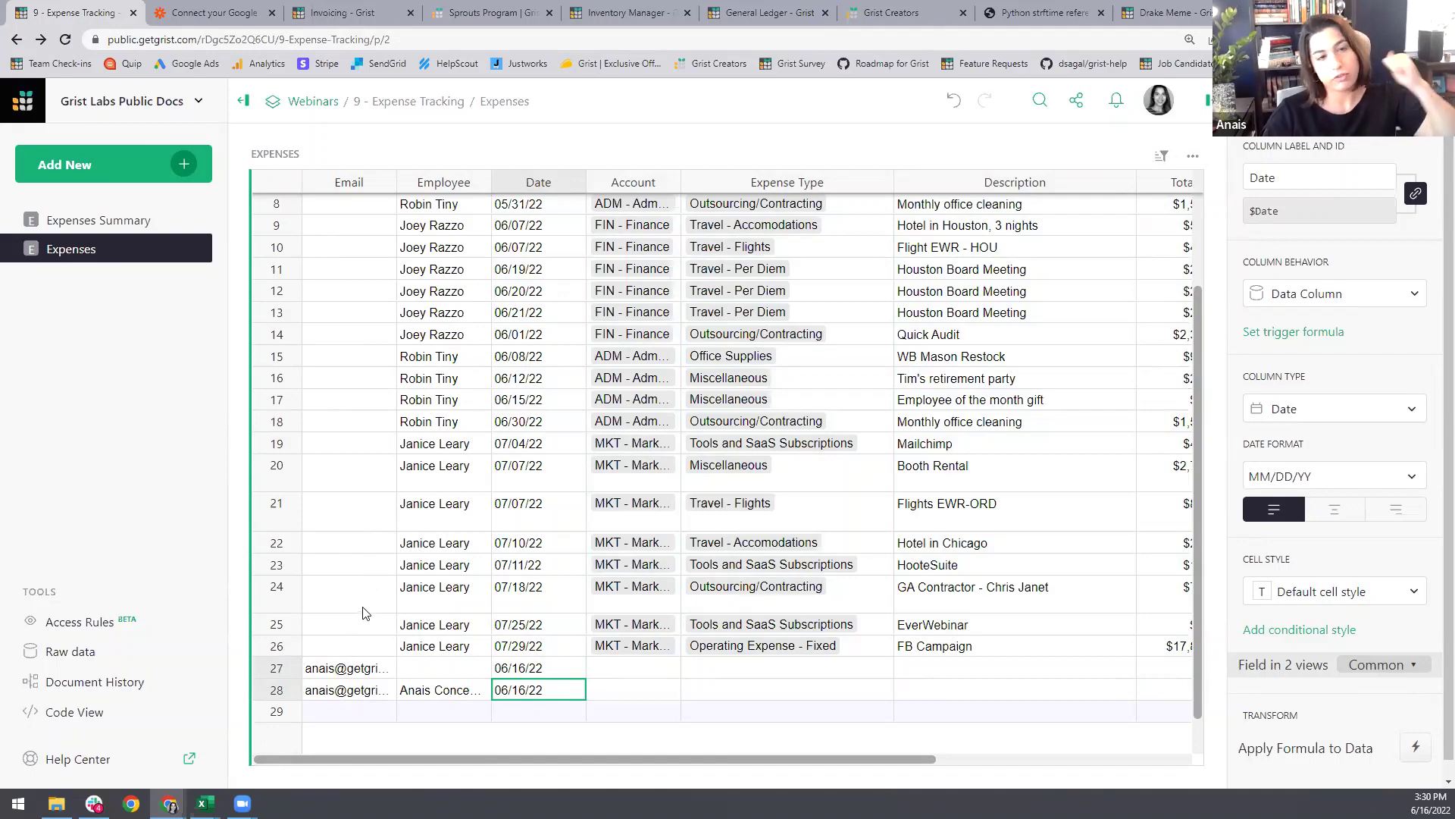
Step: Delete the two test rows 27 and 28
{"action": "scroll", "coordinate": [339, 398], "scroll_direction": "up", "scroll_amount": 1}
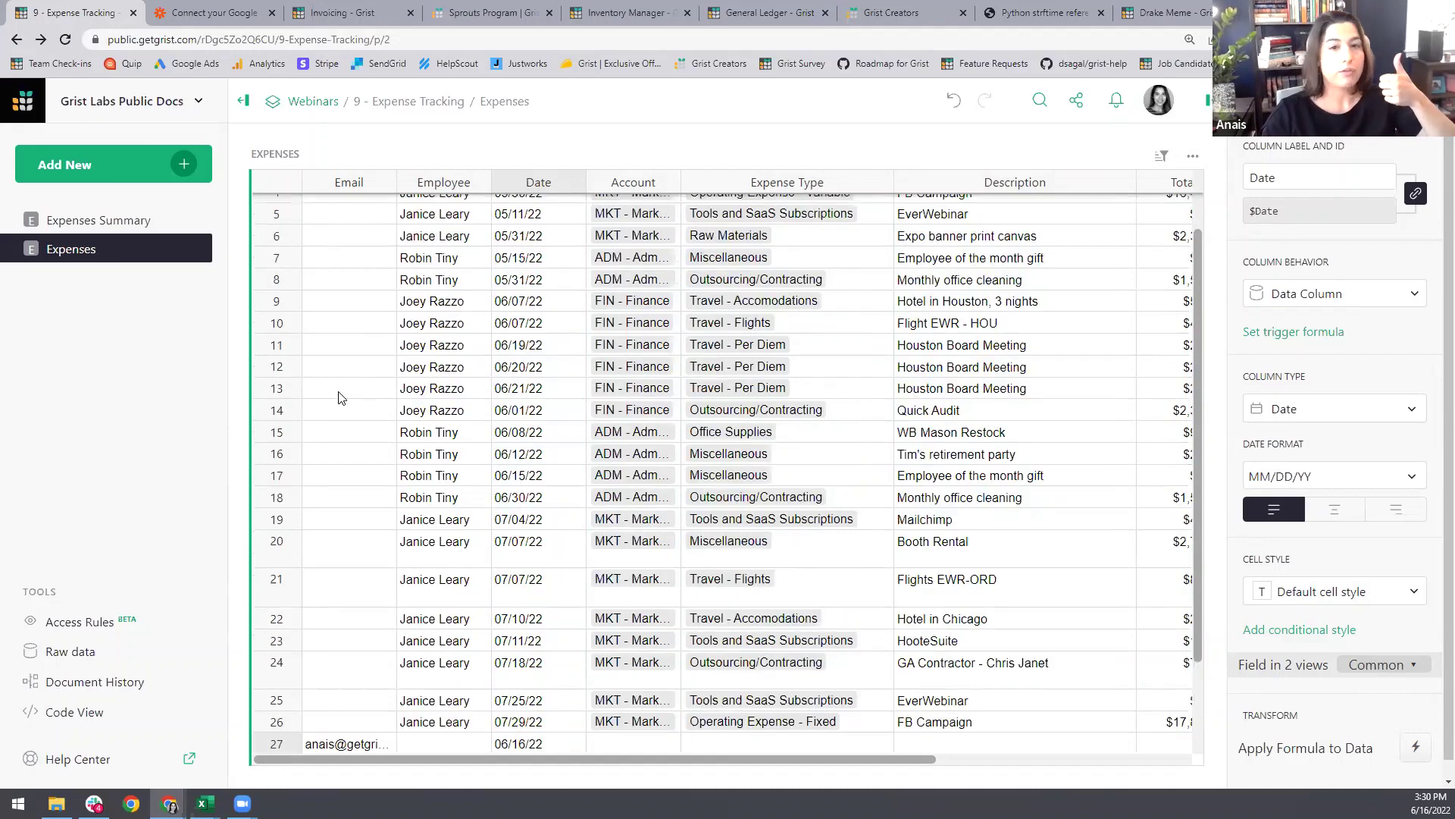
{"action": "scroll", "coordinate": [338, 398], "scroll_direction": "up", "scroll_amount": 1}
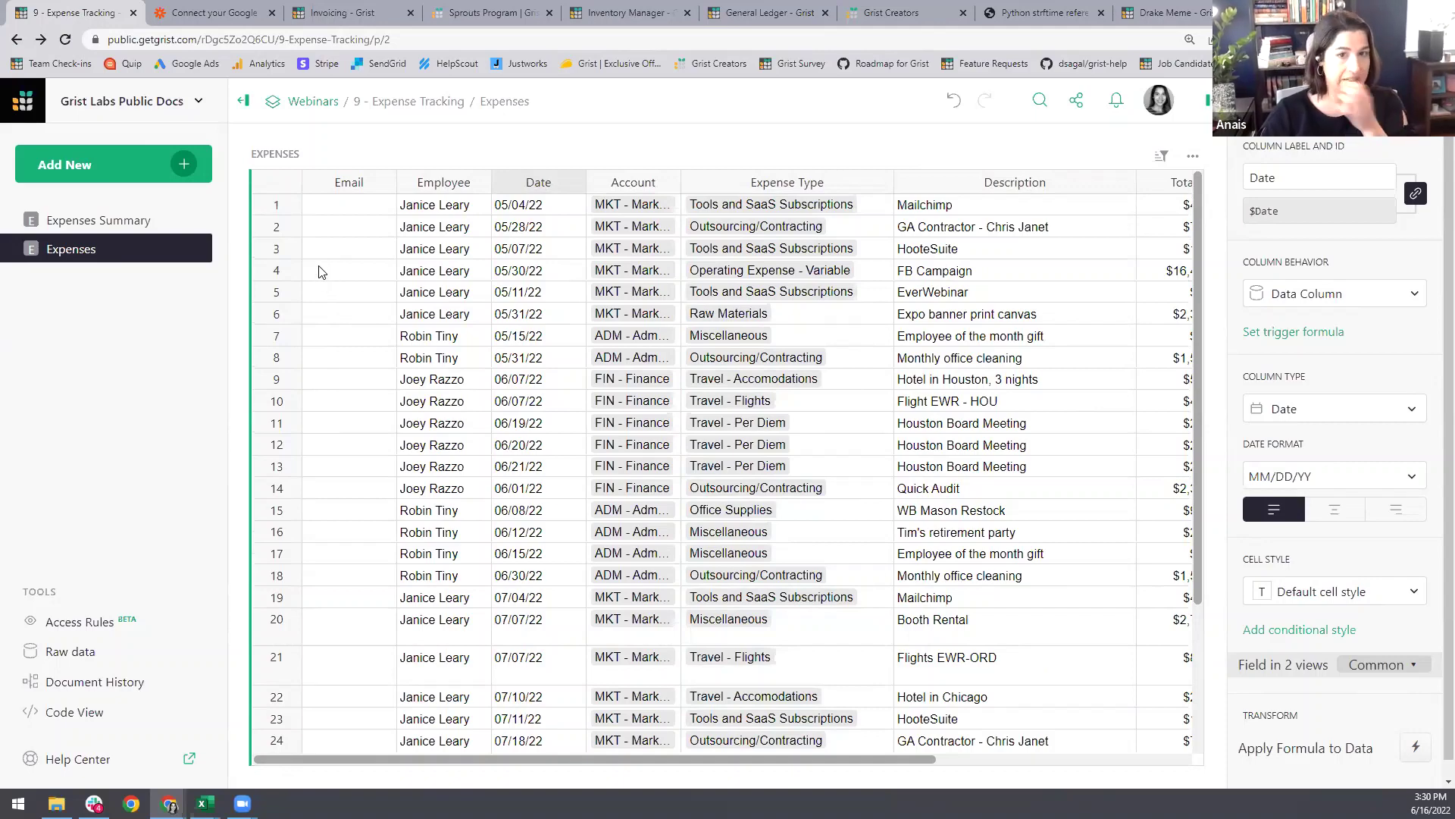
{"action": "scroll", "coordinate": [373, 455], "scroll_direction": "down", "scroll_amount": 3}
{"action": "left_click_drag", "start_coordinate": [274, 628], "coordinate": [275, 648]}
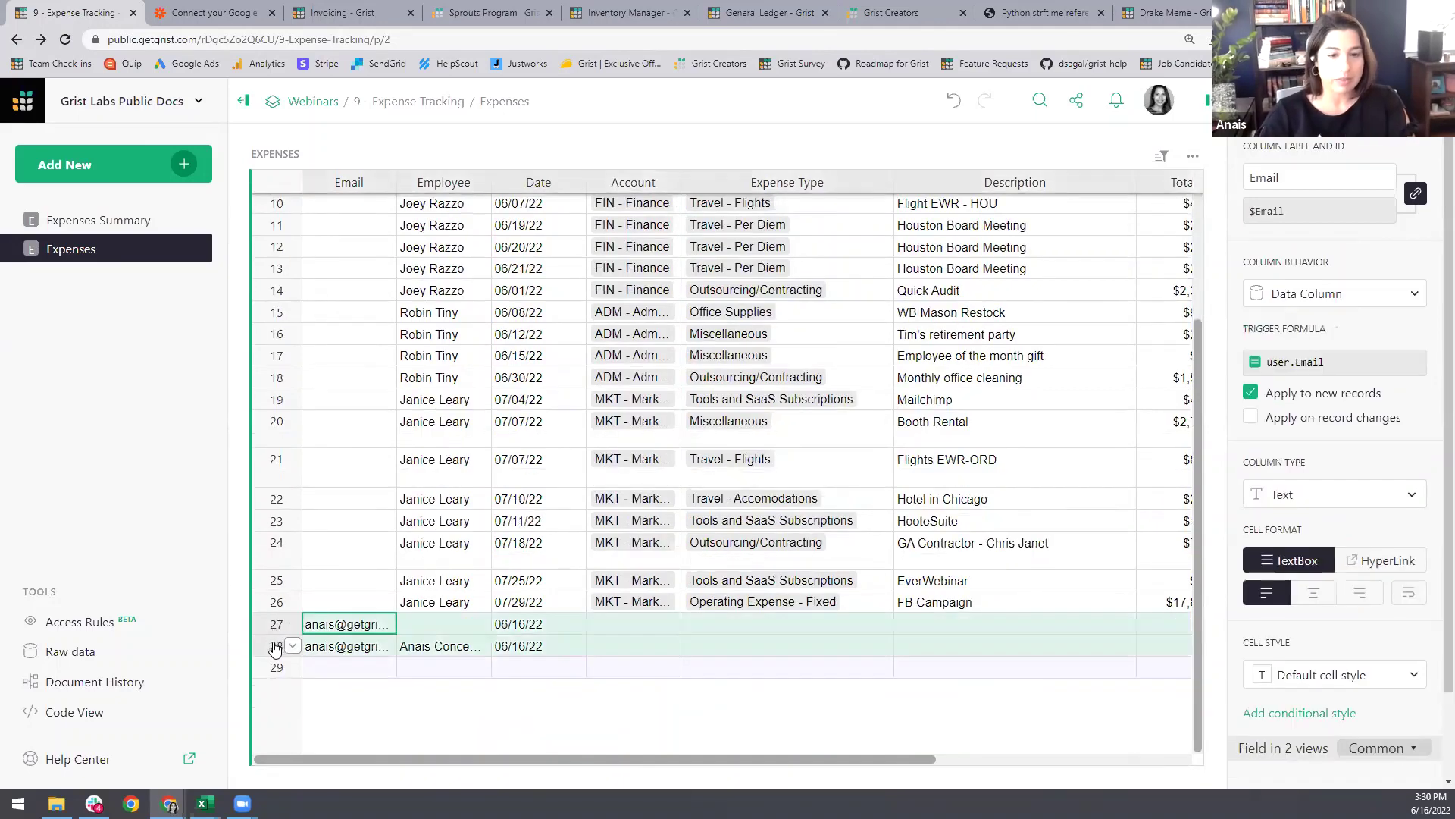
{"action": "right_click", "coordinate": [275, 646]}
{"action": "left_click", "coordinate": [362, 529]}
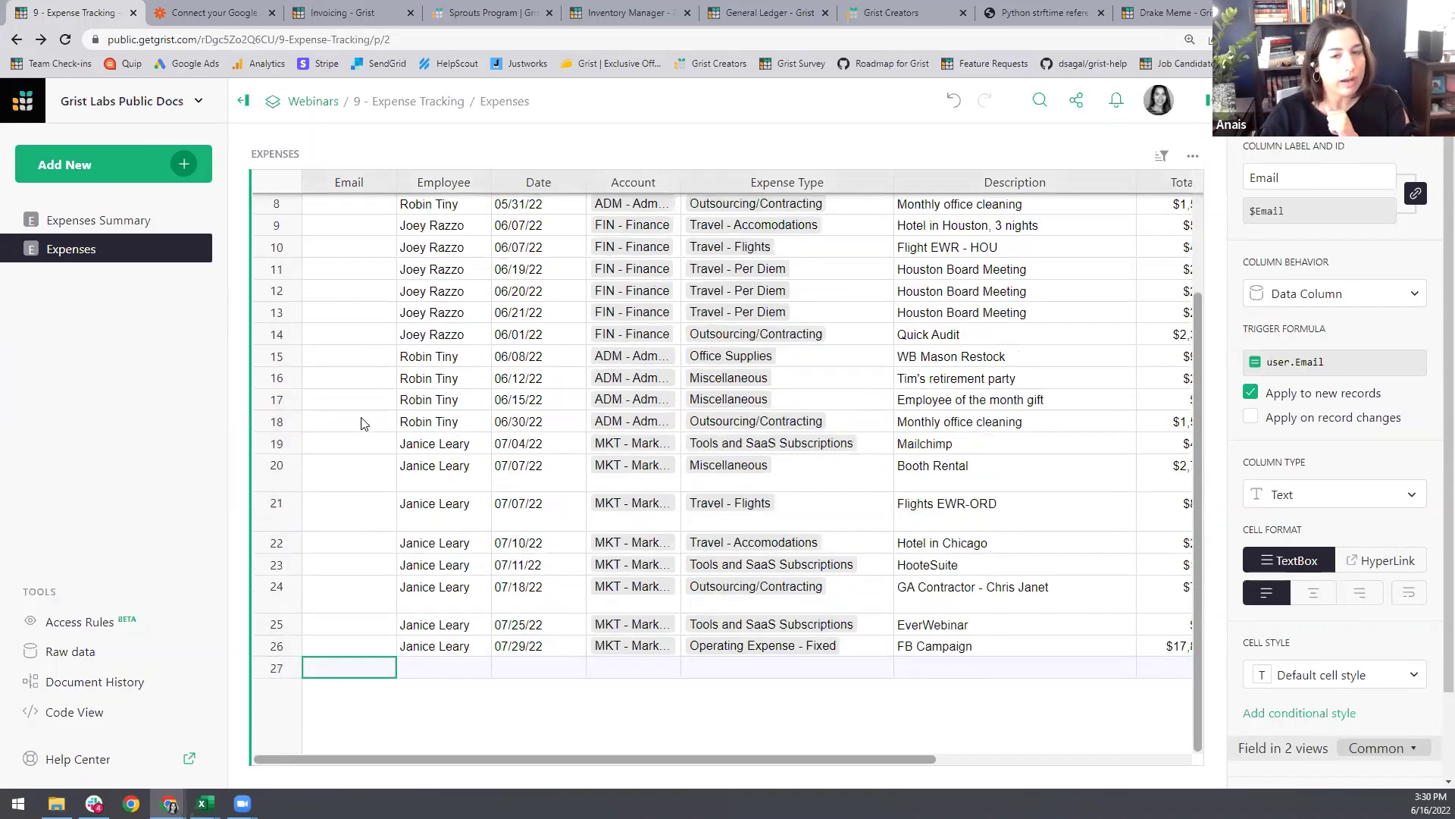
Step: Filter the table by the employee value in row 3
{"action": "scroll", "coordinate": [364, 425], "scroll_direction": "up", "scroll_amount": 3}
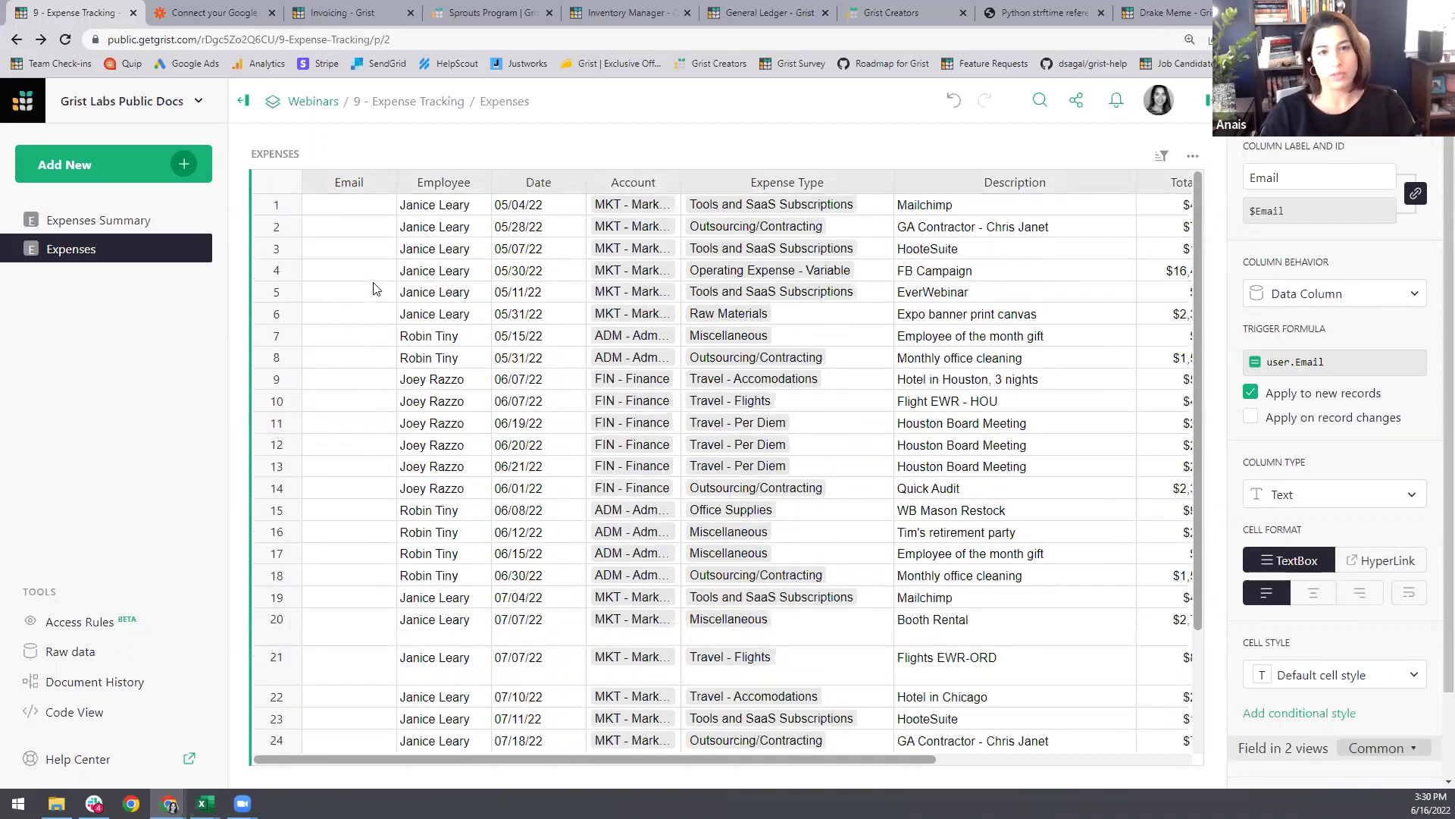
{"action": "left_click", "coordinate": [442, 250]}
{"action": "right_click", "coordinate": [442, 253]}
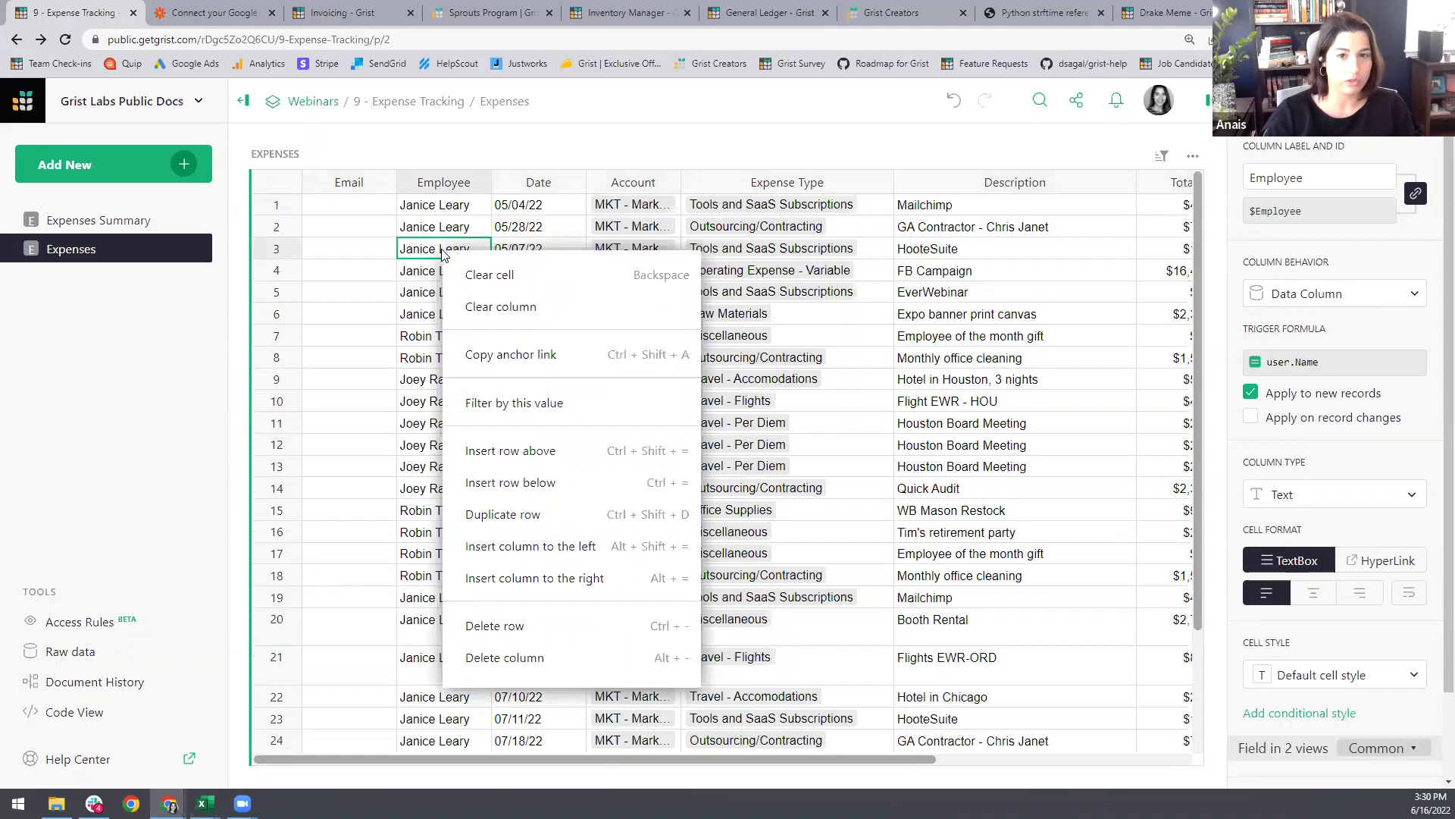
{"action": "left_click", "coordinate": [540, 405]}
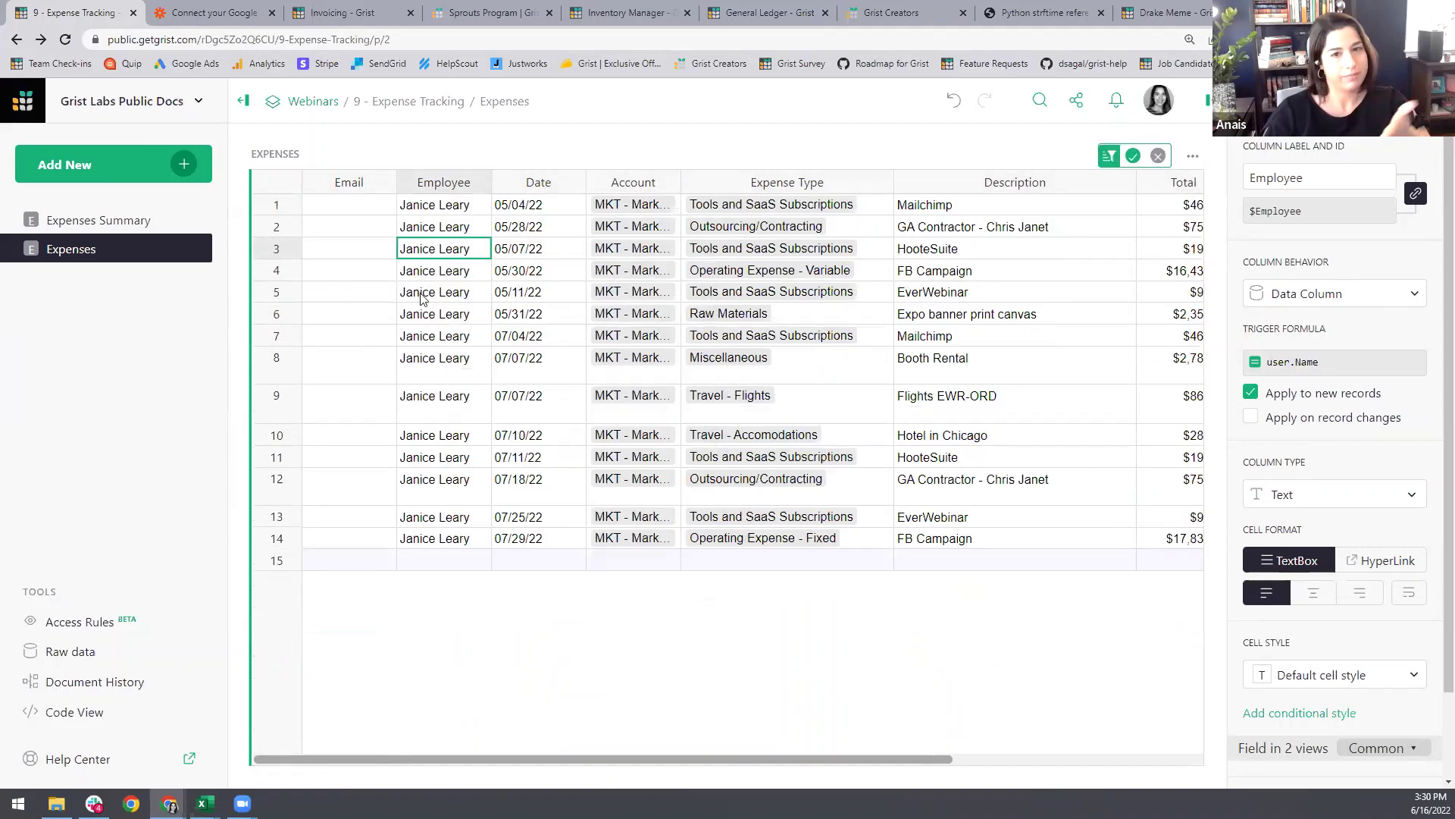
{"action": "left_click", "coordinate": [337, 211]}
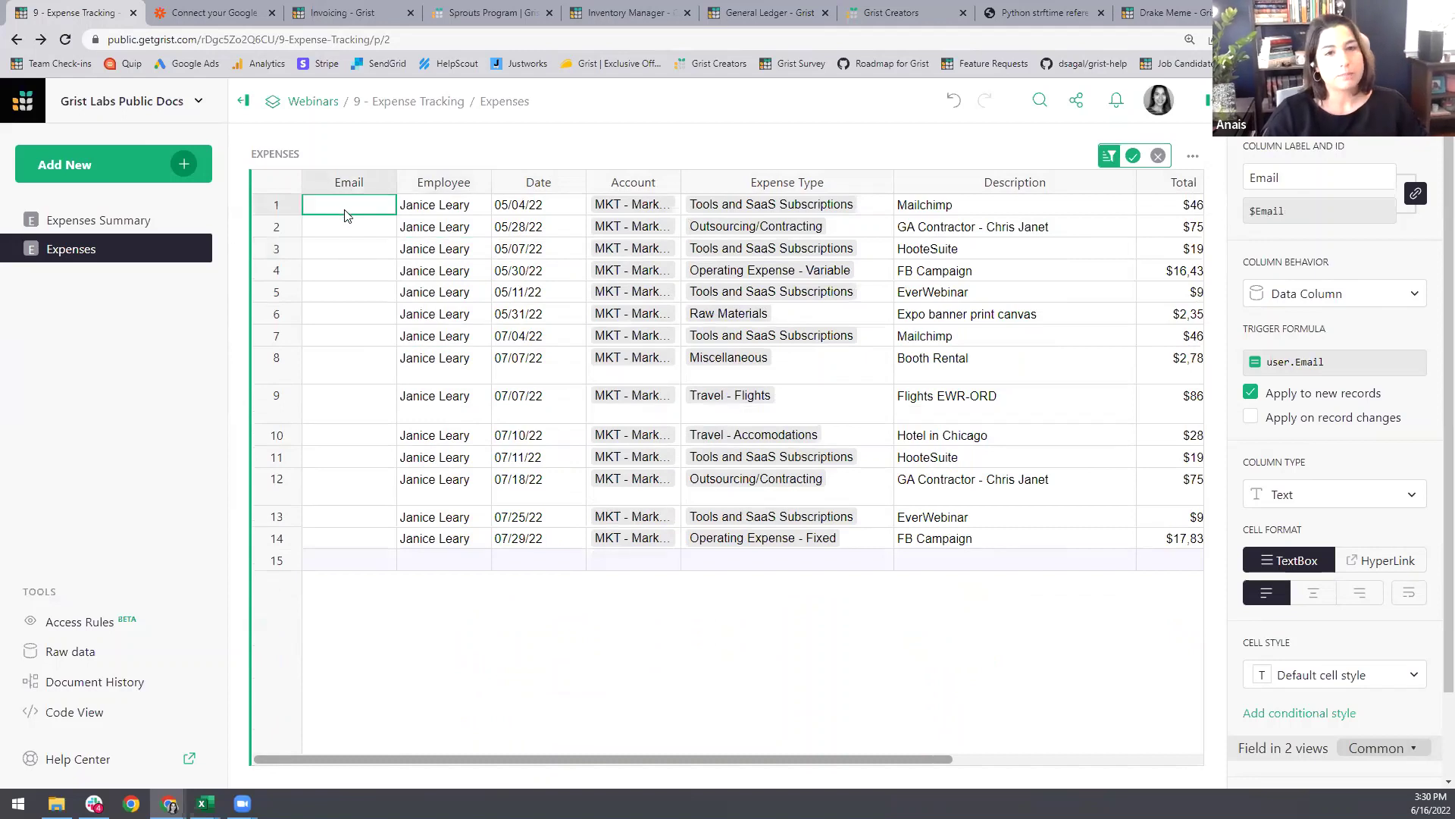
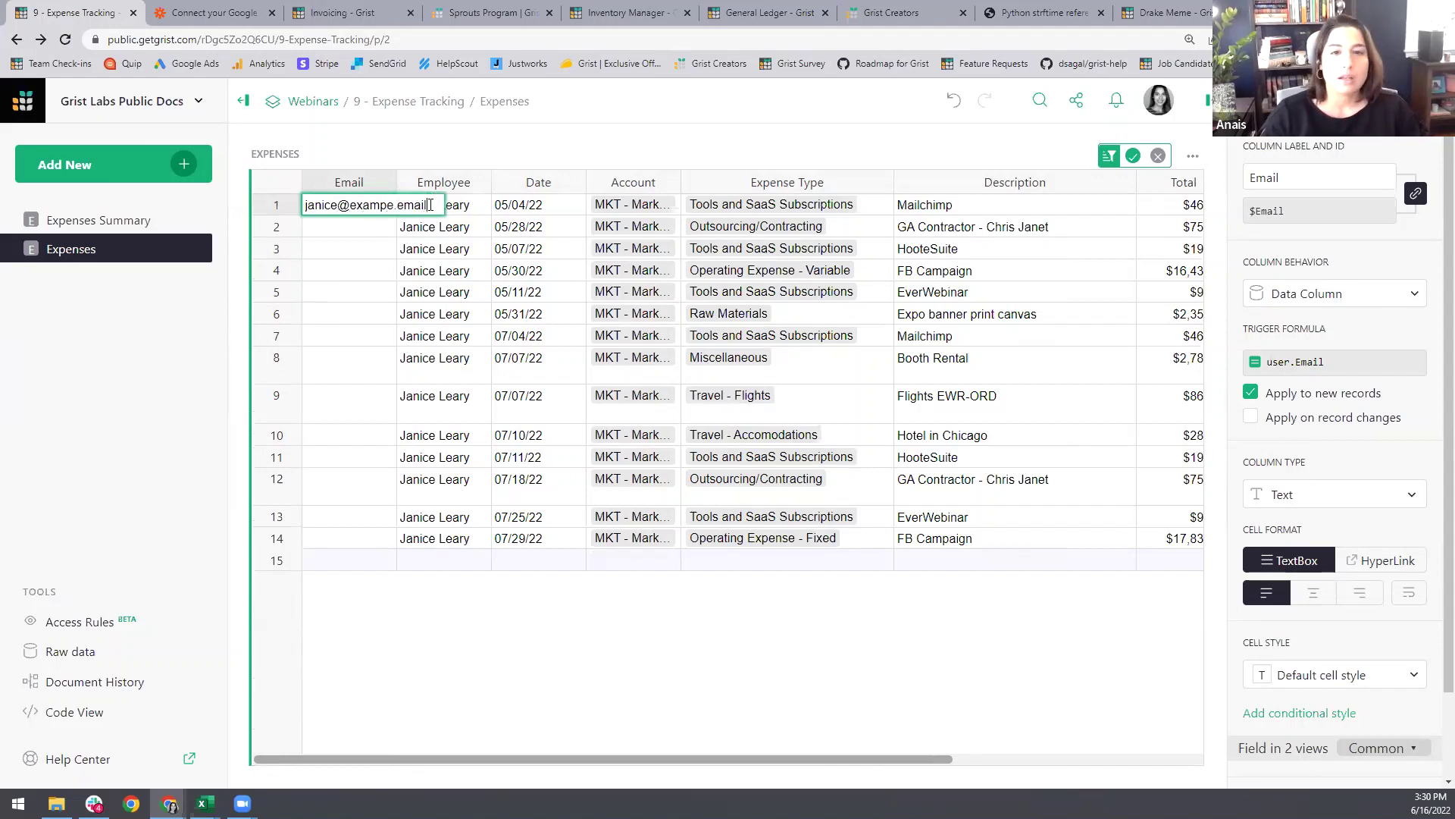
Step: Enter the first employee's email and fill it down their filtered rows, then clear the filter
{"action": "left_click_drag", "start_coordinate": [428, 205], "coordinate": [338, 209]}
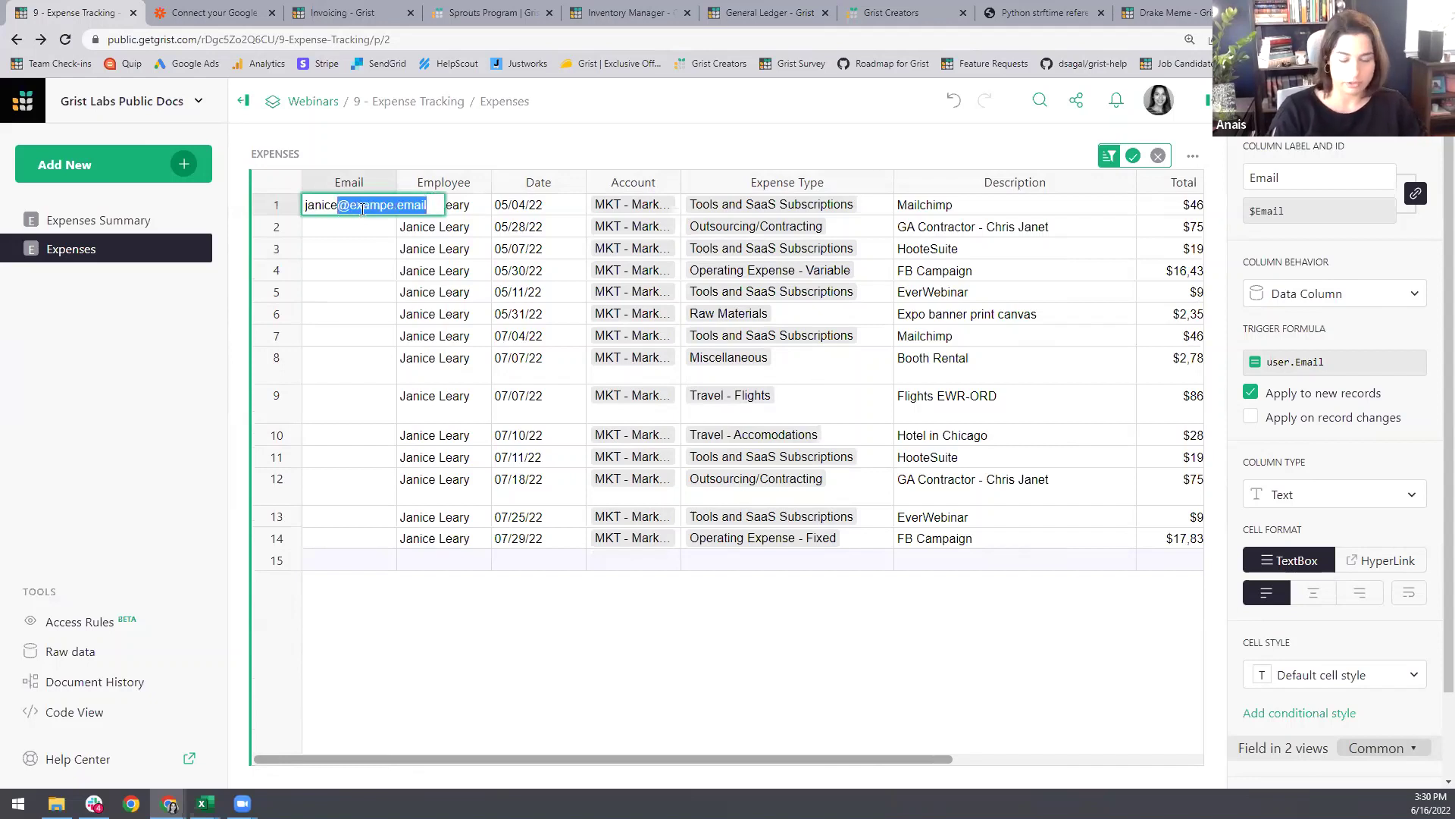
{"action": "key", "text": "End"}
{"action": "key", "text": "Return"}
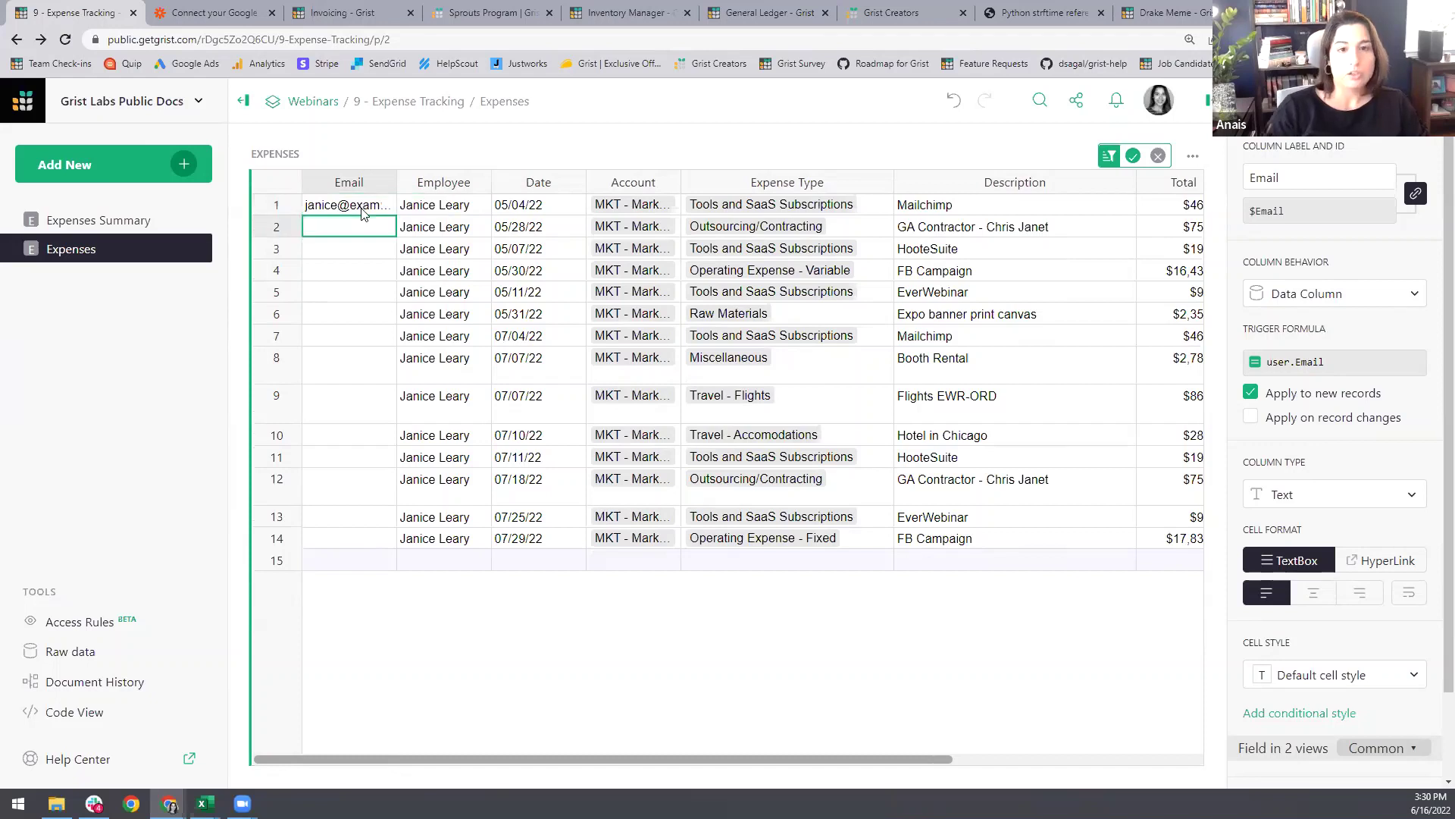
{"action": "left_click_drag", "start_coordinate": [362, 214], "coordinate": [352, 543]}
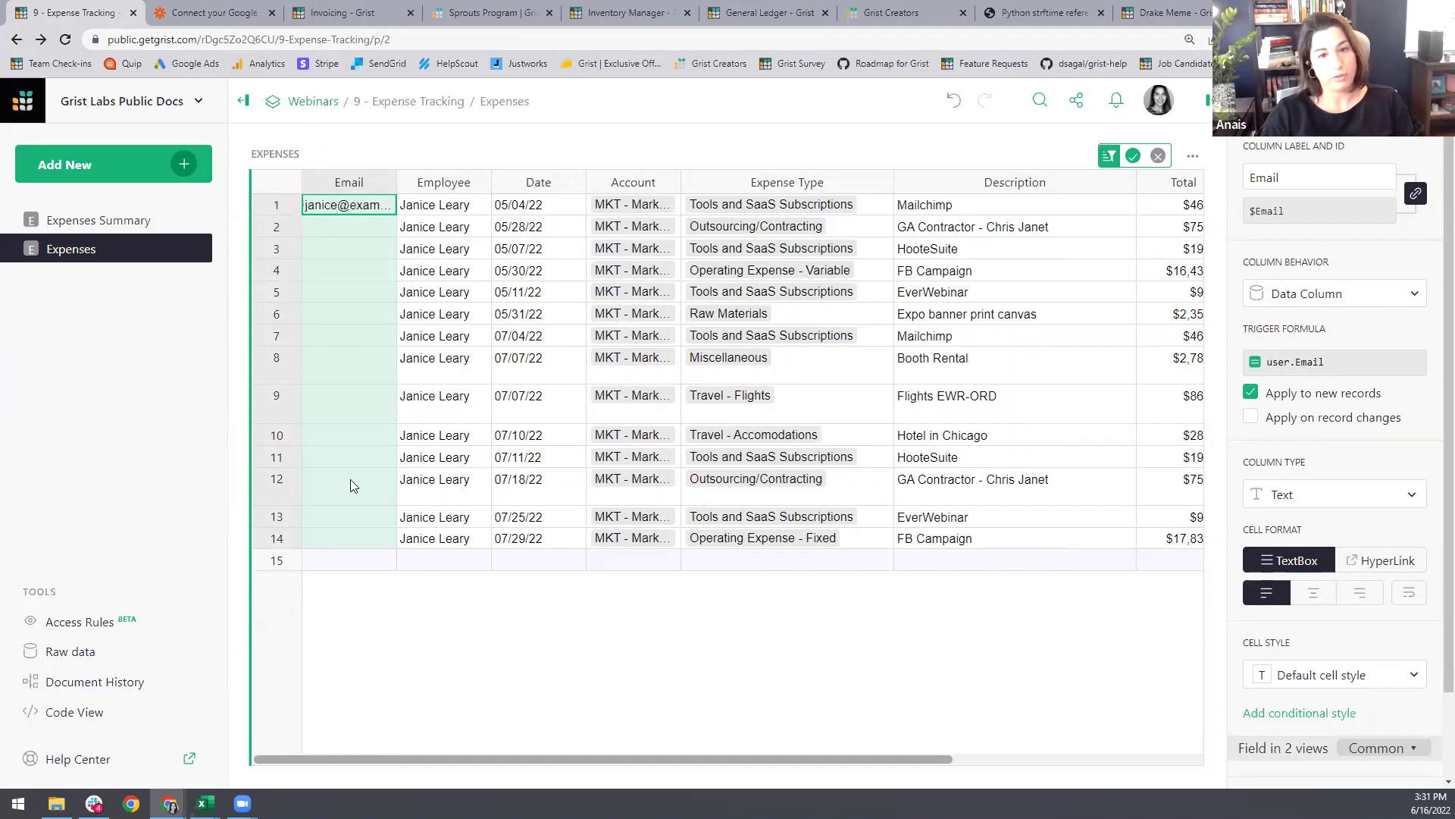
{"action": "key", "text": "ctrl+d"}
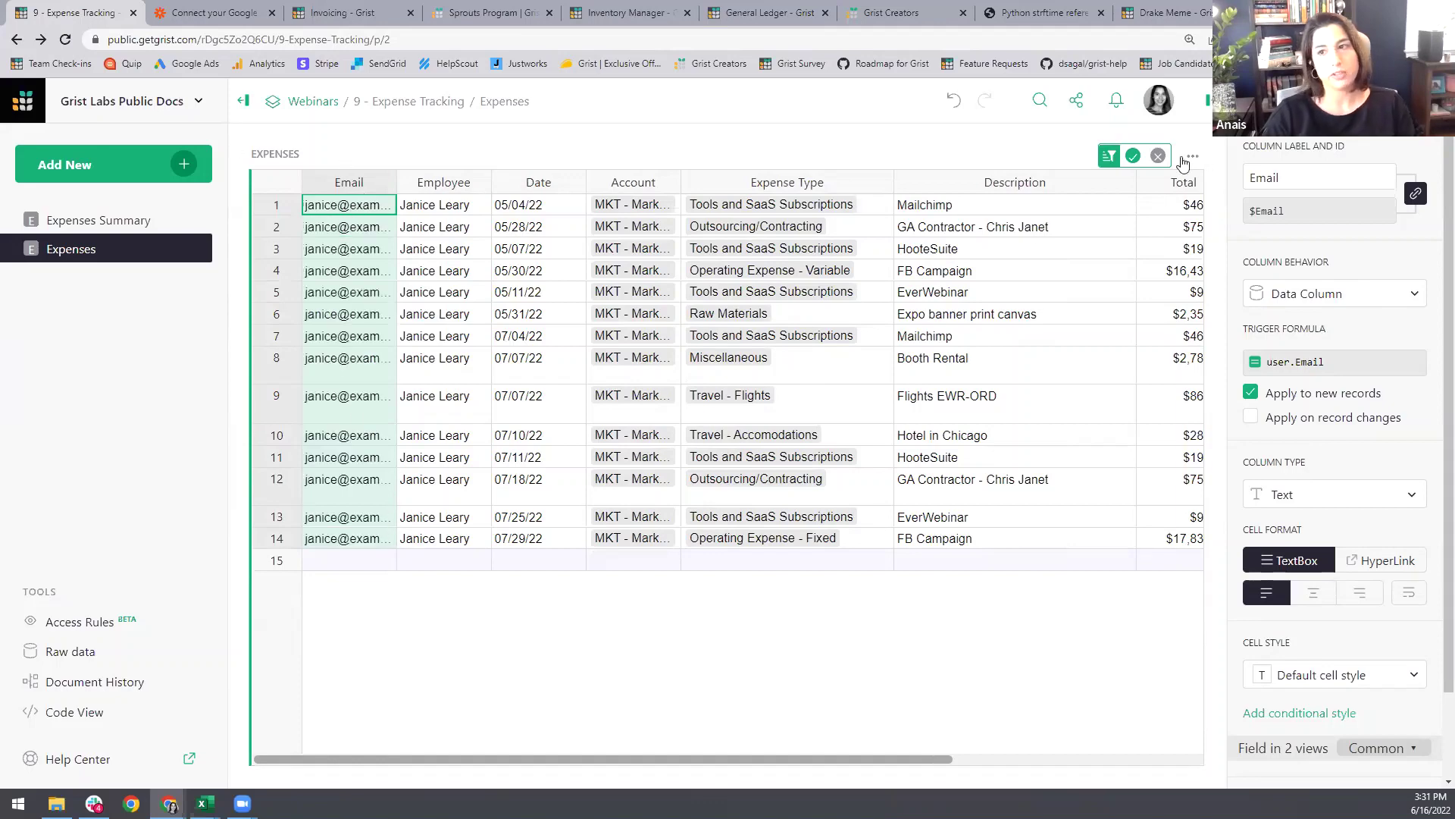
{"action": "left_click", "coordinate": [1157, 157]}
Step: Filter to the second employee, fill their email down all six rows, and clear the filter
{"action": "left_click", "coordinate": [454, 385]}
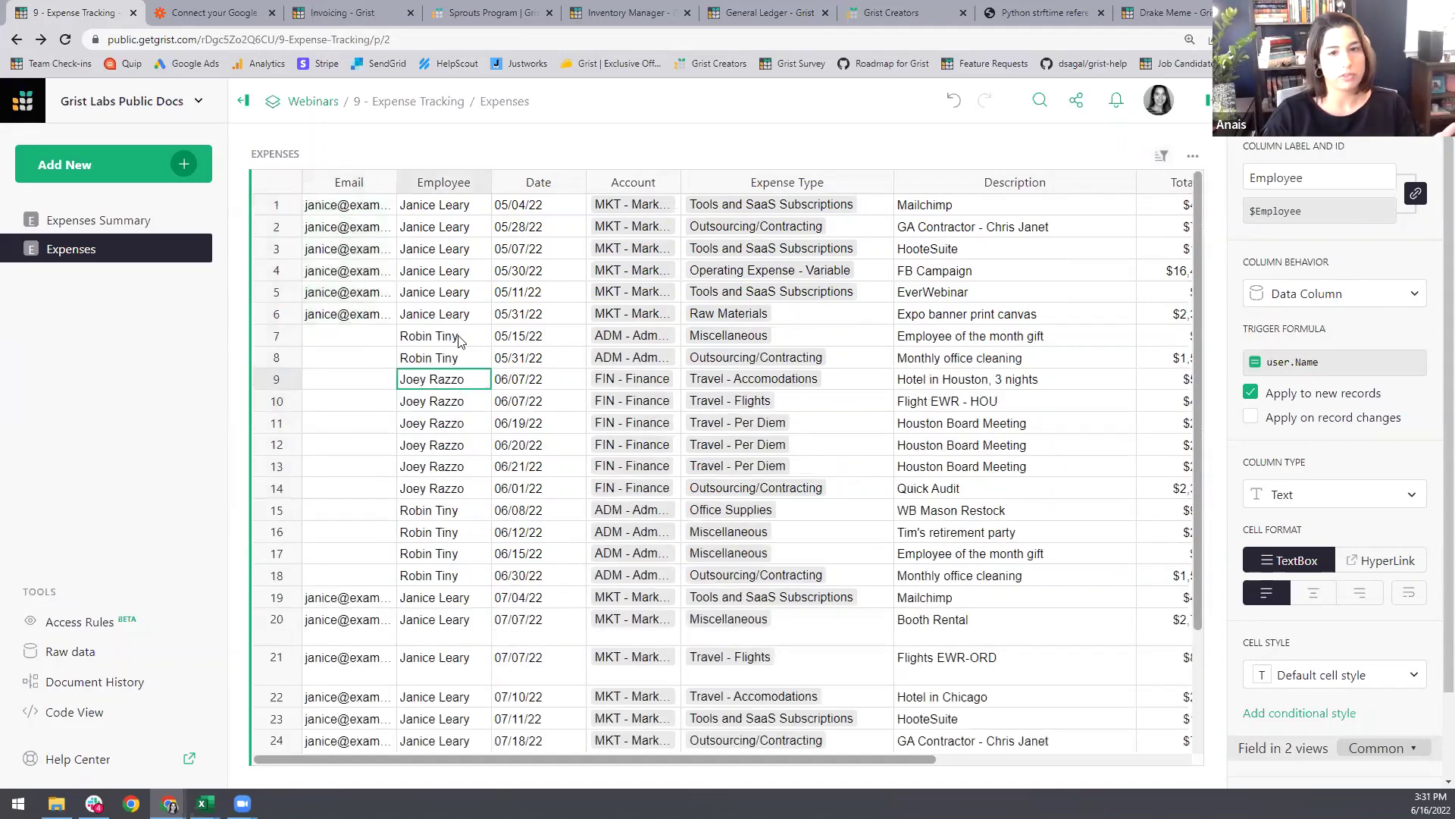
{"action": "right_click", "coordinate": [446, 340]}
{"action": "left_click", "coordinate": [500, 482]}
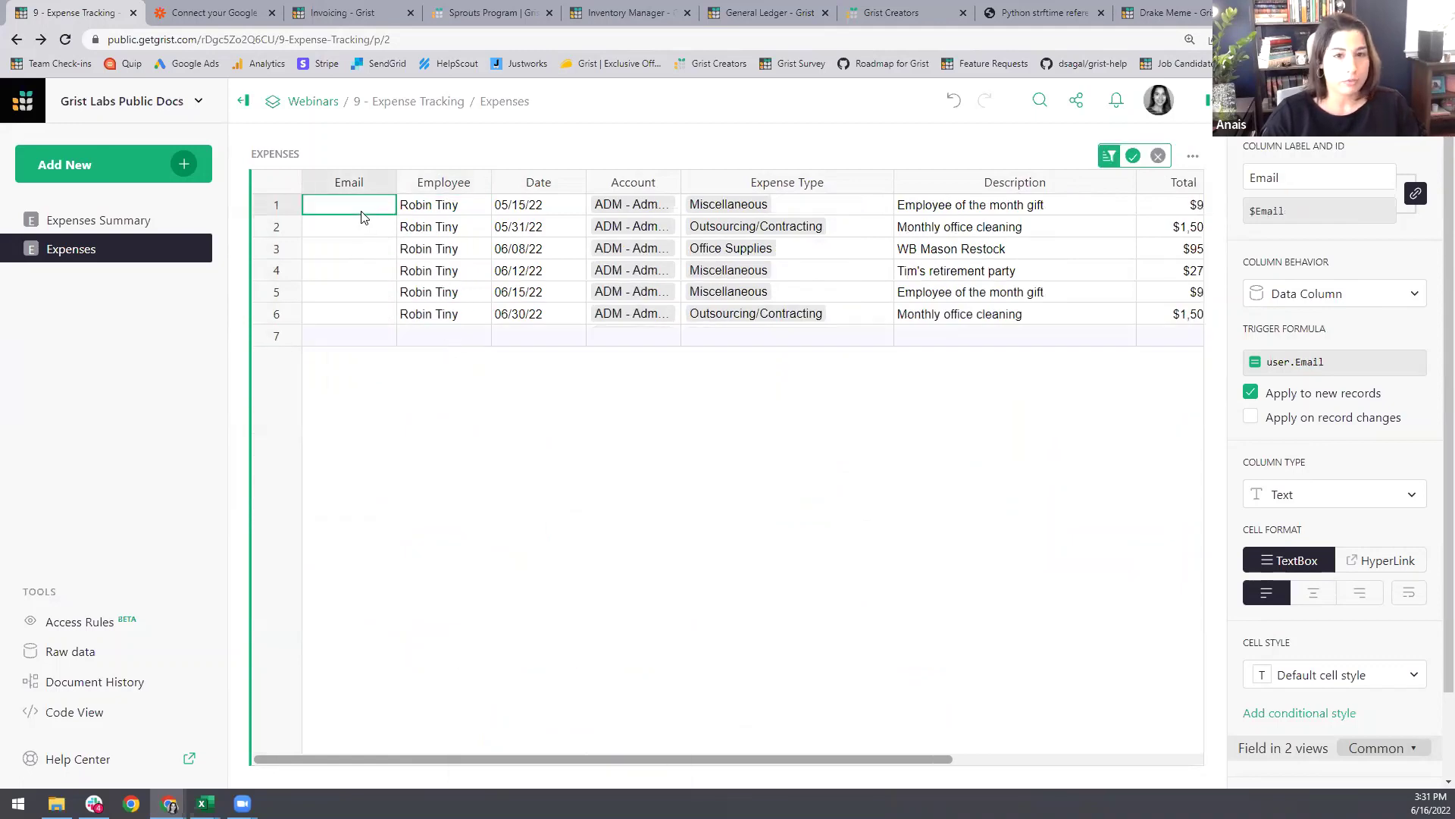
{"action": "key", "text": "Left"}
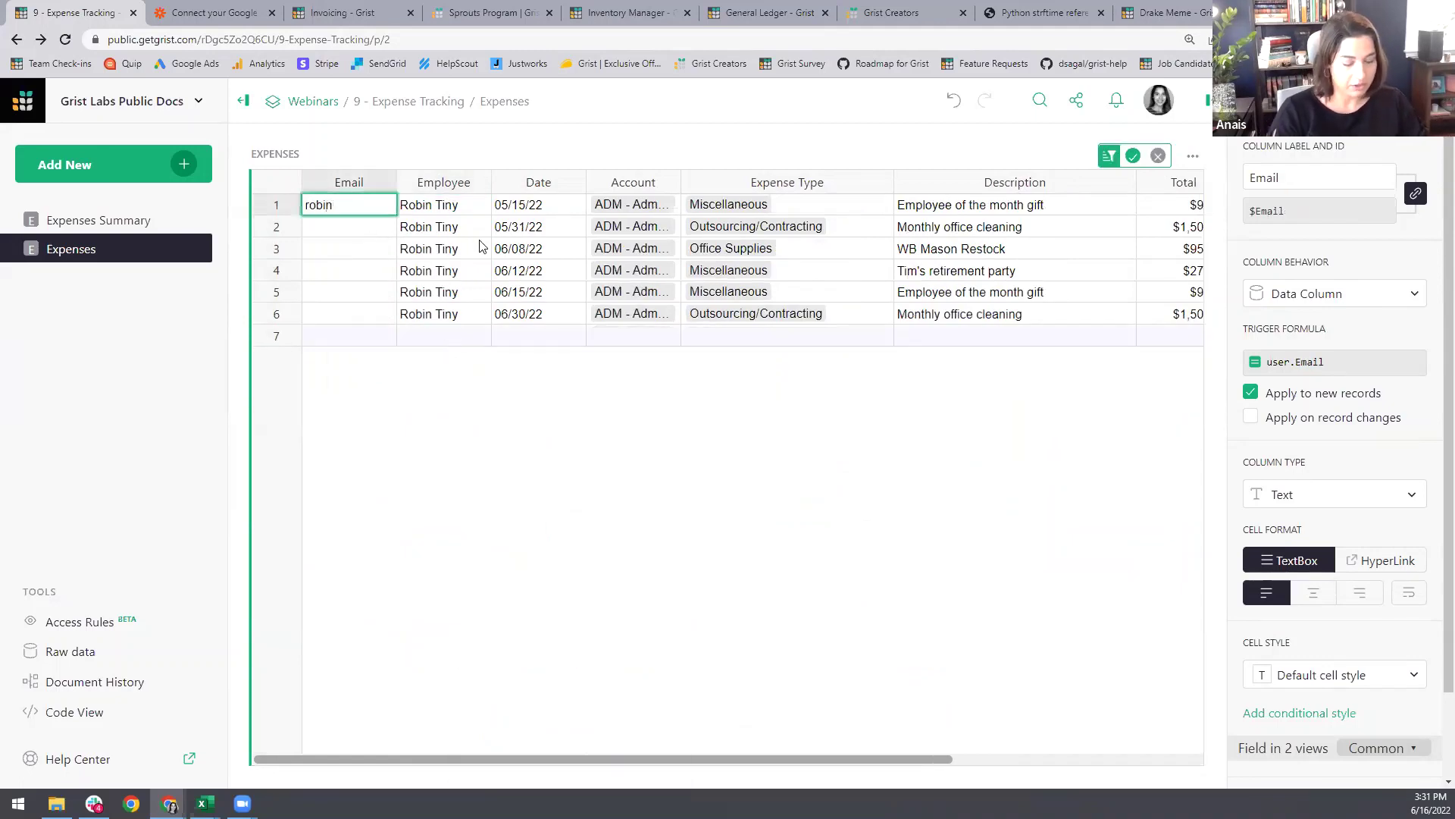
{"action": "key", "text": "Return"}
{"action": "left_click_drag", "start_coordinate": [385, 216], "coordinate": [351, 303]}
{"action": "key", "text": "ctrl+d"}
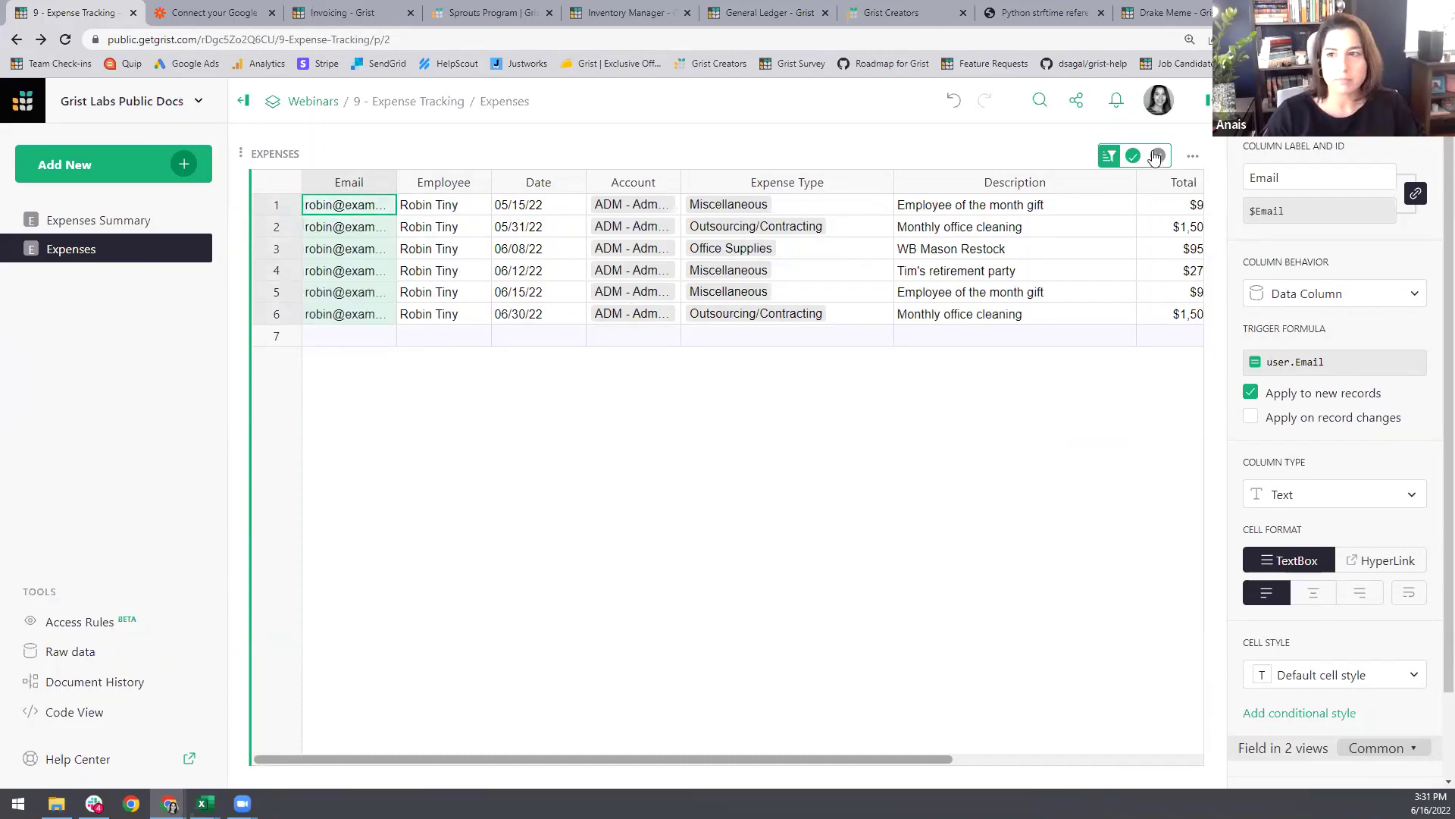
{"action": "left_click", "coordinate": [1158, 155]}
Step: Filter to the third employee, fill their email down all six rows, and clear the filter
{"action": "right_click", "coordinate": [422, 391]}
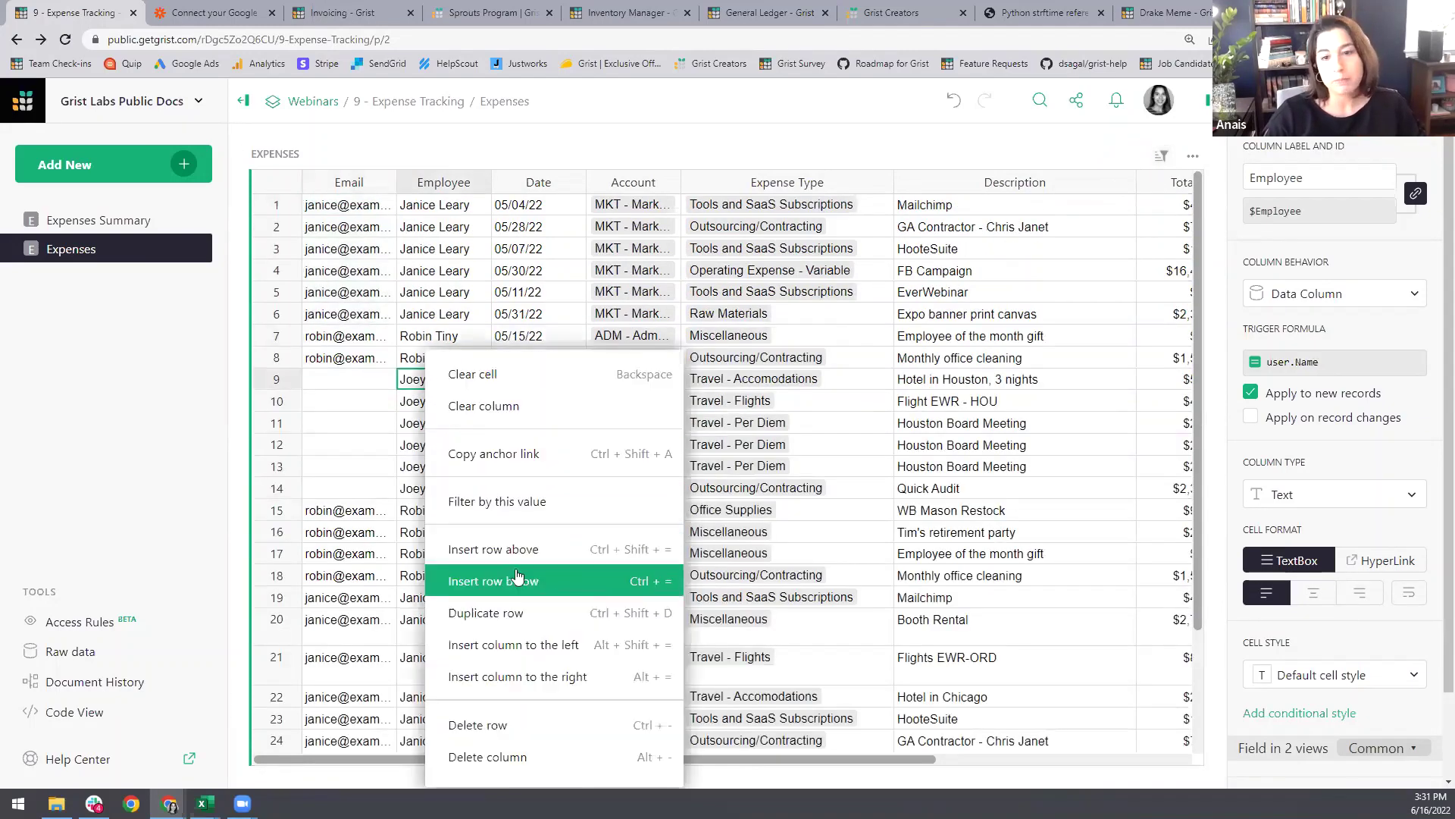
{"action": "left_click", "coordinate": [485, 502]}
{"action": "left_click", "coordinate": [362, 213]}
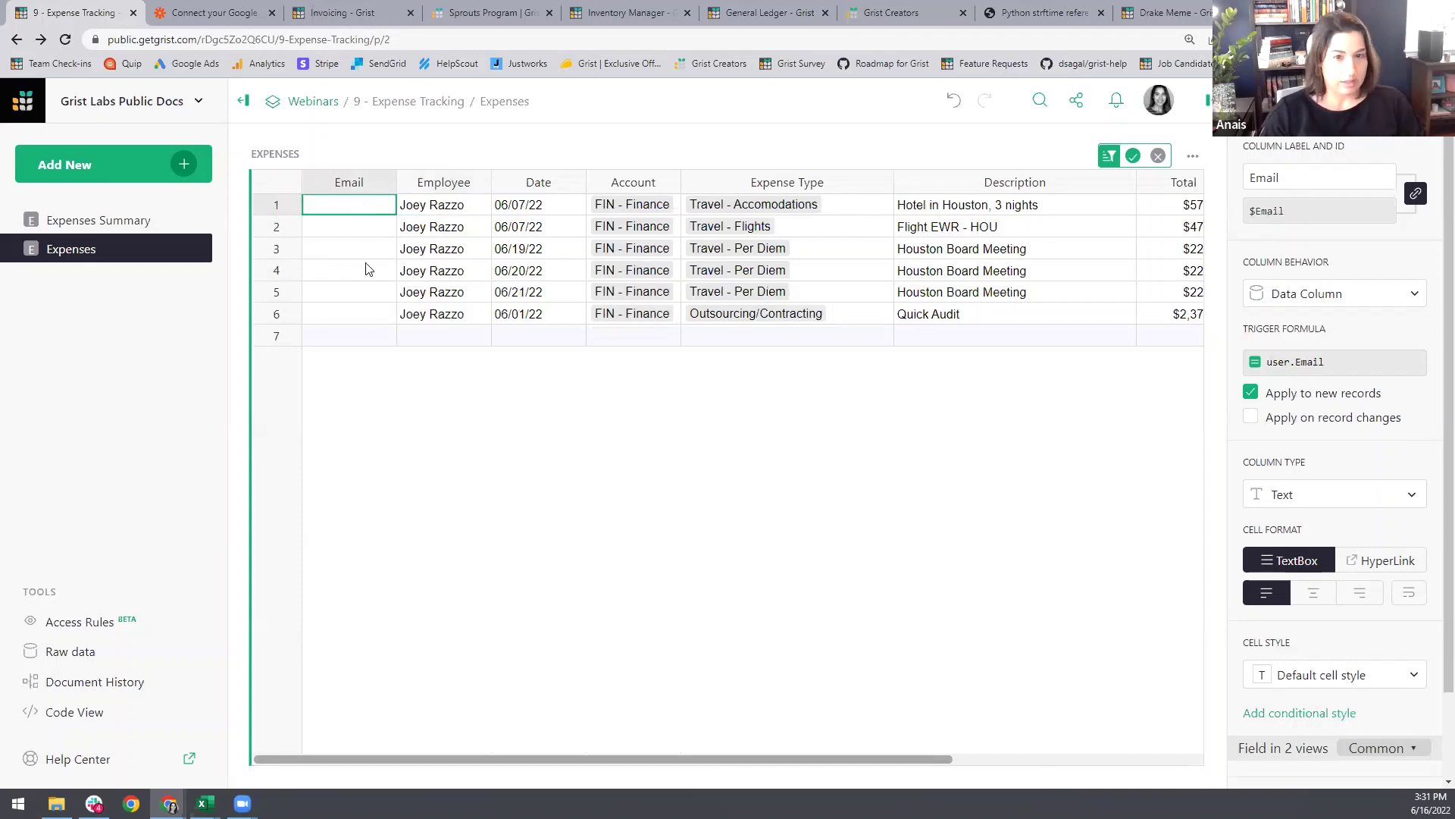
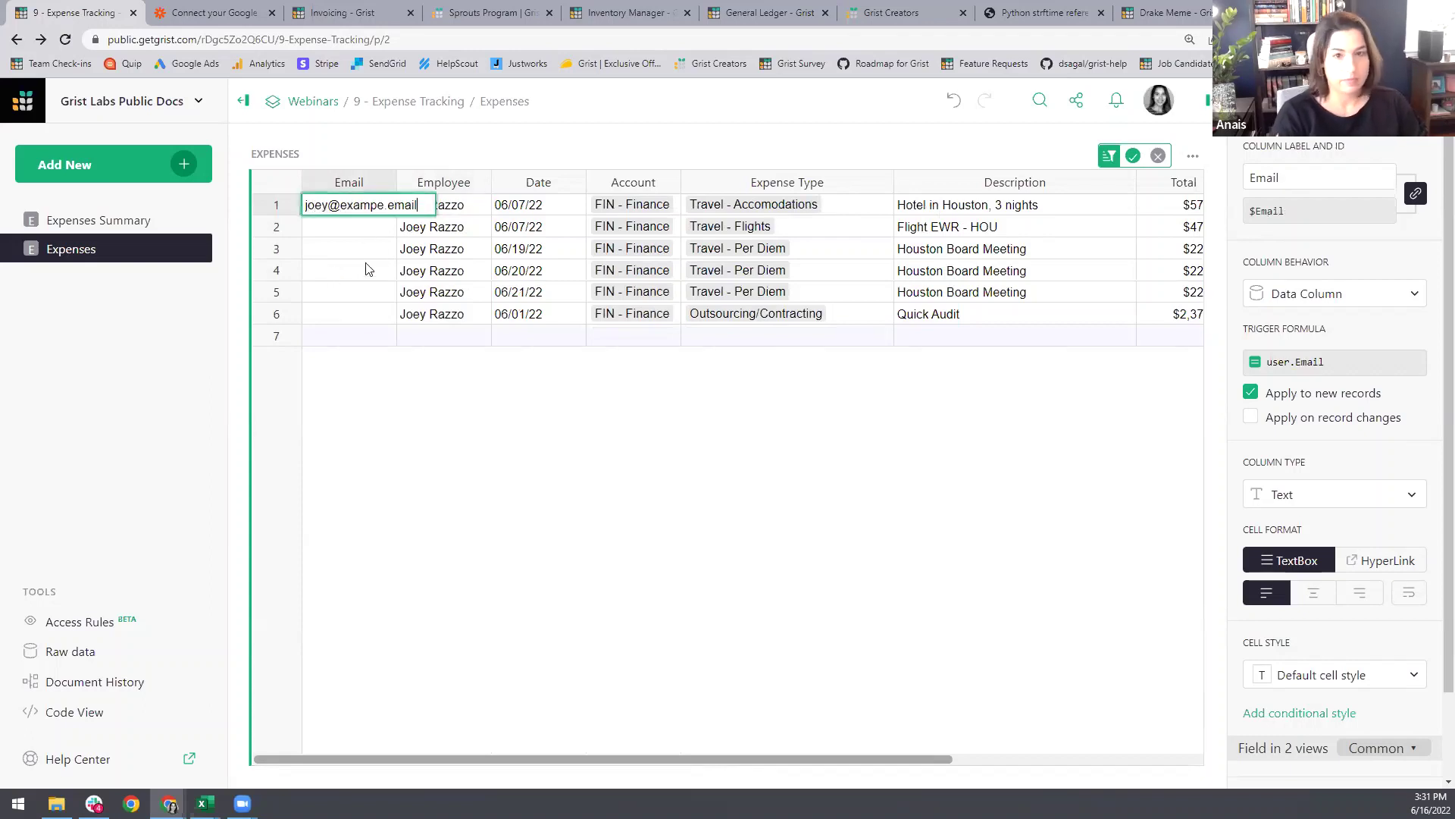
{"action": "key", "text": "Return"}
{"action": "left_click_drag", "start_coordinate": [394, 205], "coordinate": [351, 296]}
{"action": "key", "text": "ctrl+d"}
{"action": "double_click", "coordinate": [355, 205]}
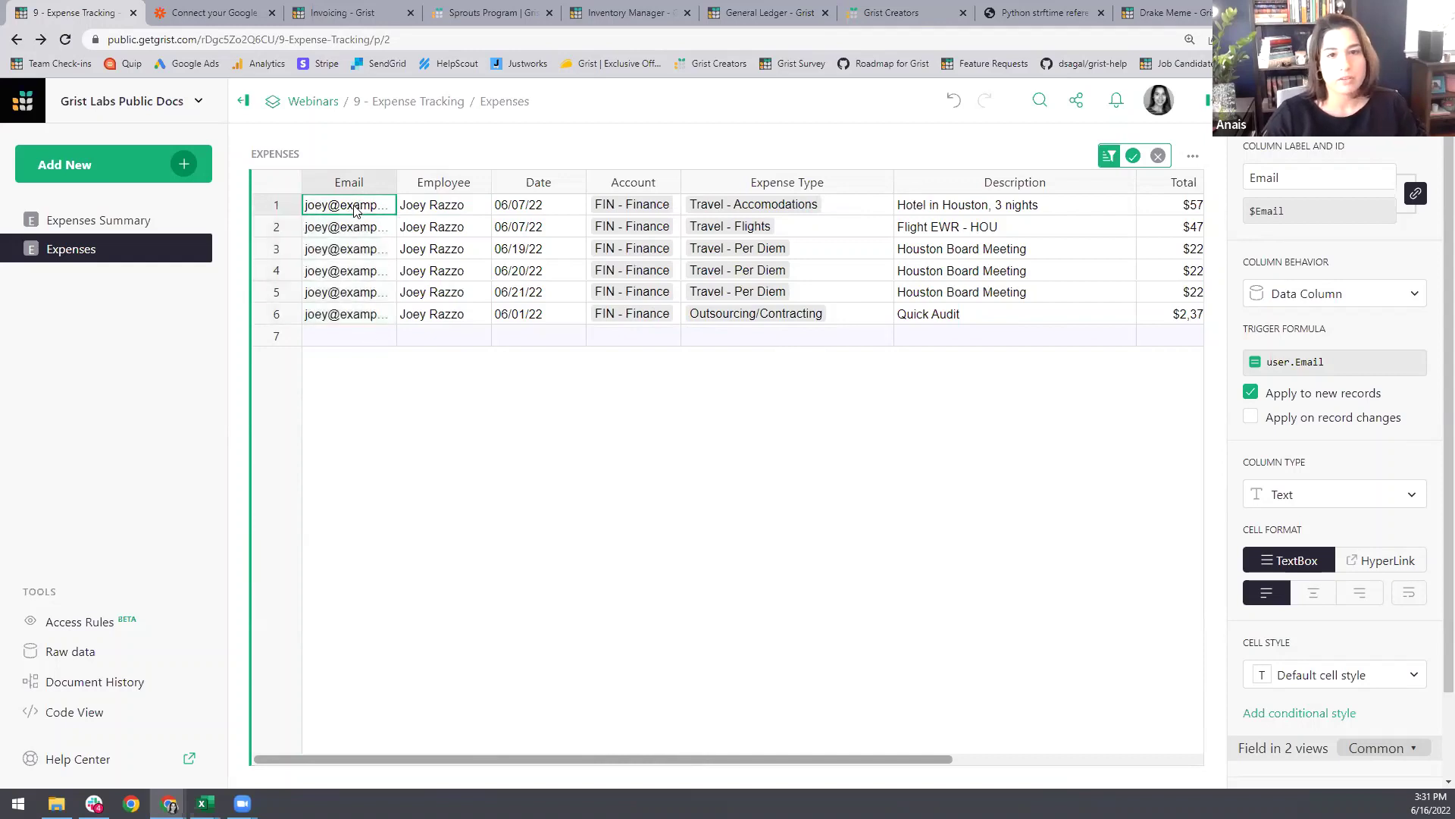
{"action": "key", "text": "ctrl+a"}
{"action": "key", "text": "ctrl+c"}
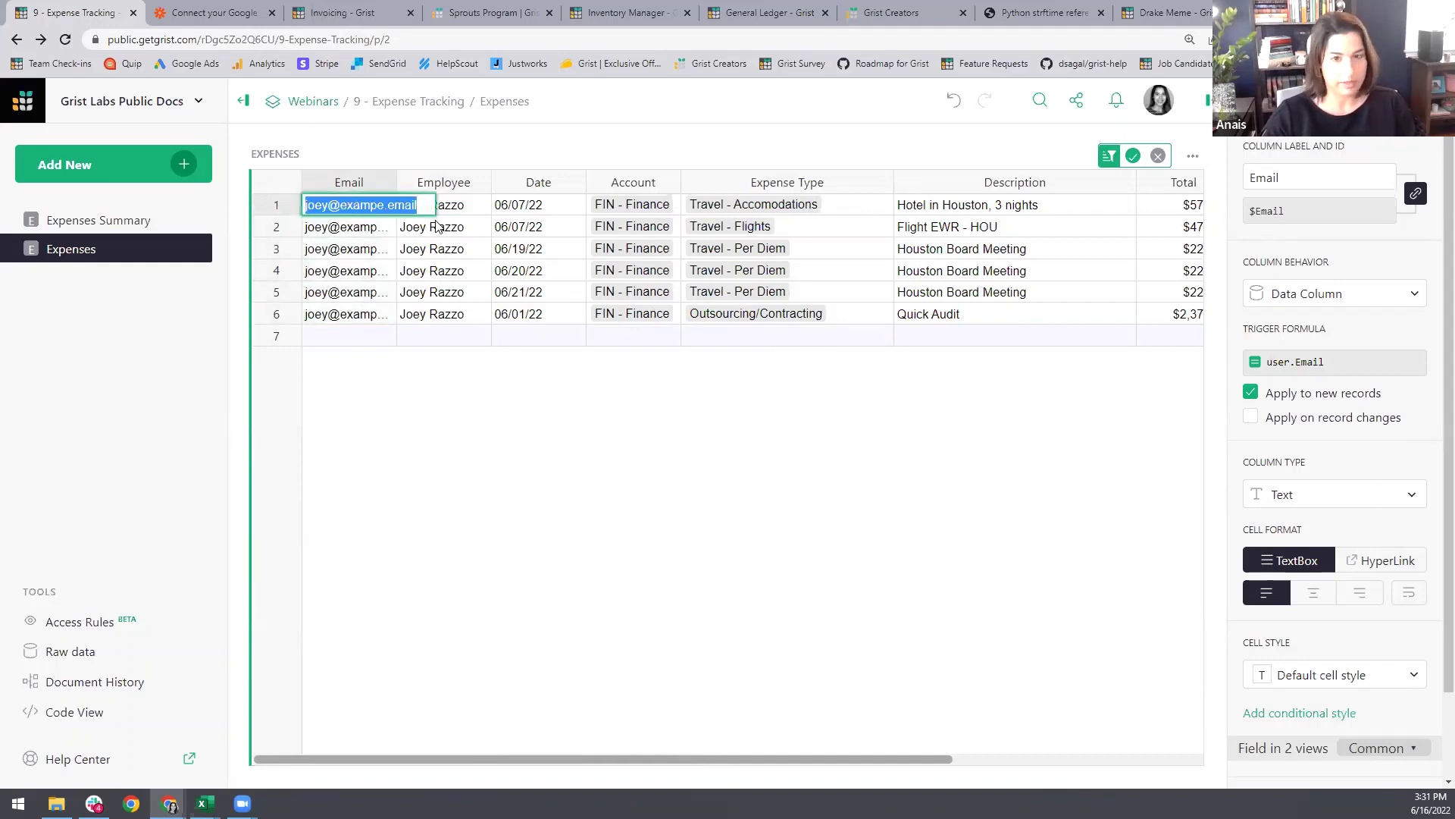
{"action": "left_click", "coordinate": [360, 229]}
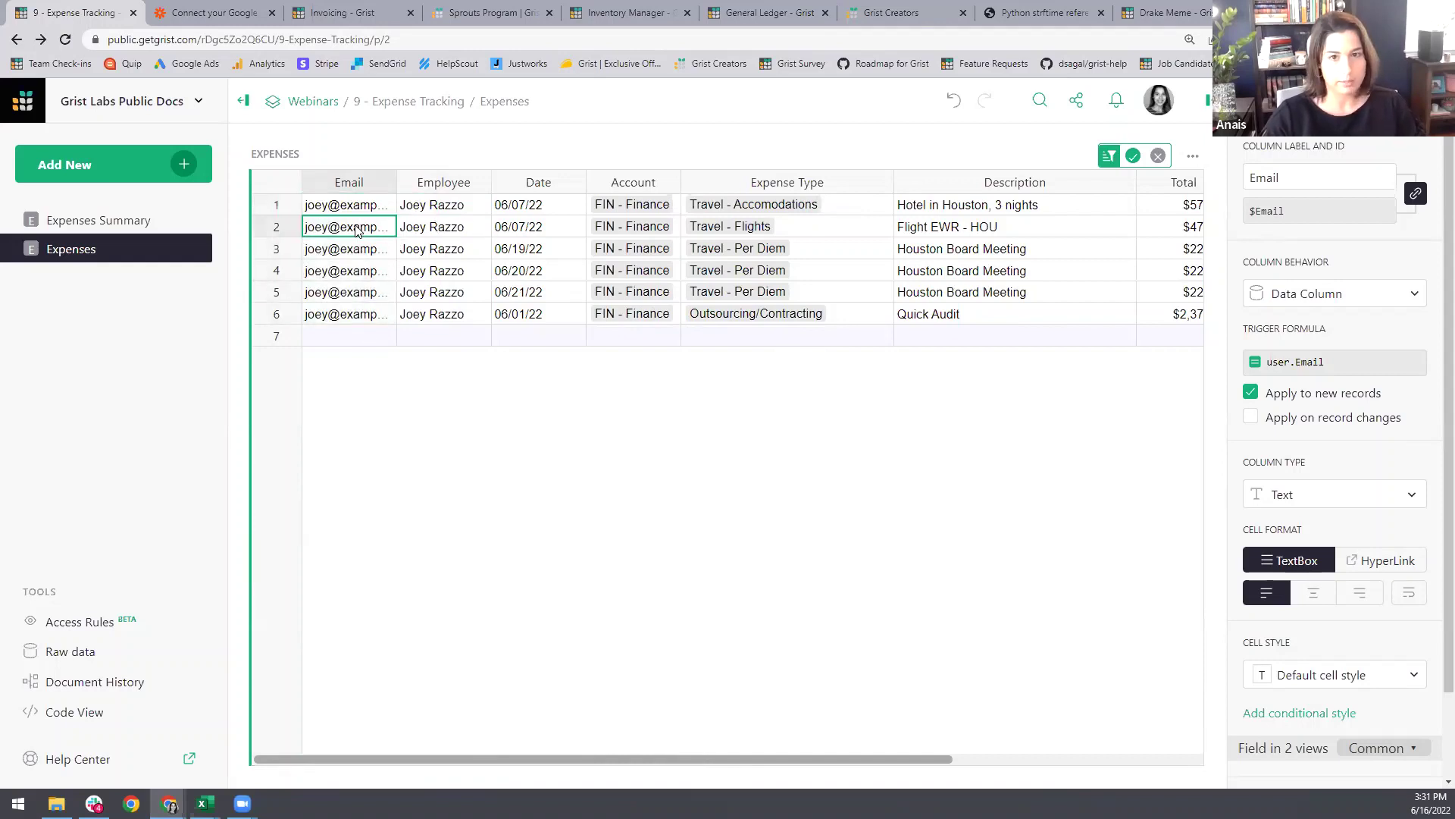
{"action": "left_click", "coordinate": [1157, 159]}
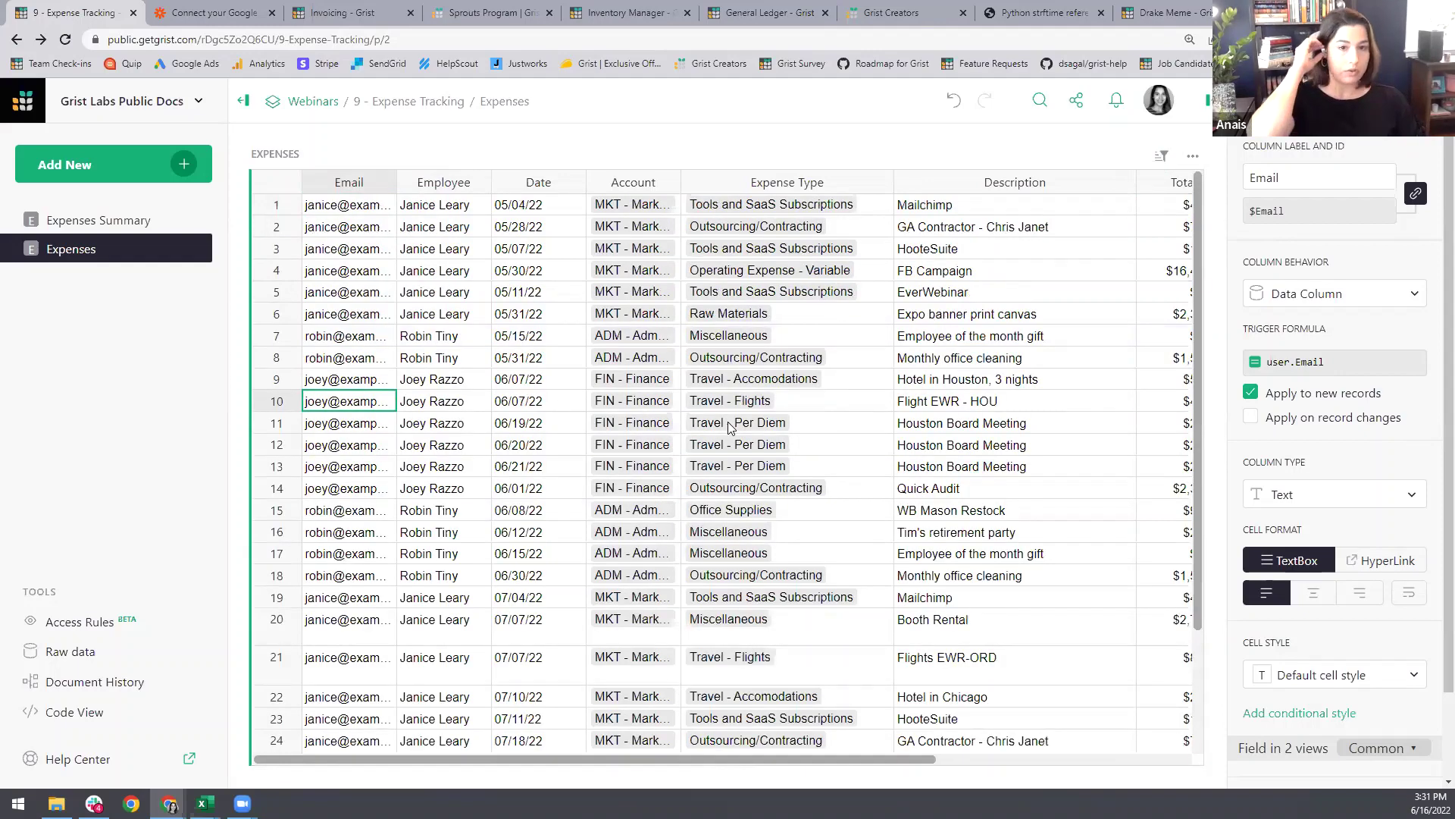
Step: Invite the employee's email address as an Editor, then go to Access Rules
{"action": "left_click", "coordinate": [1077, 103]}
{"action": "left_click", "coordinate": [1021, 143]}
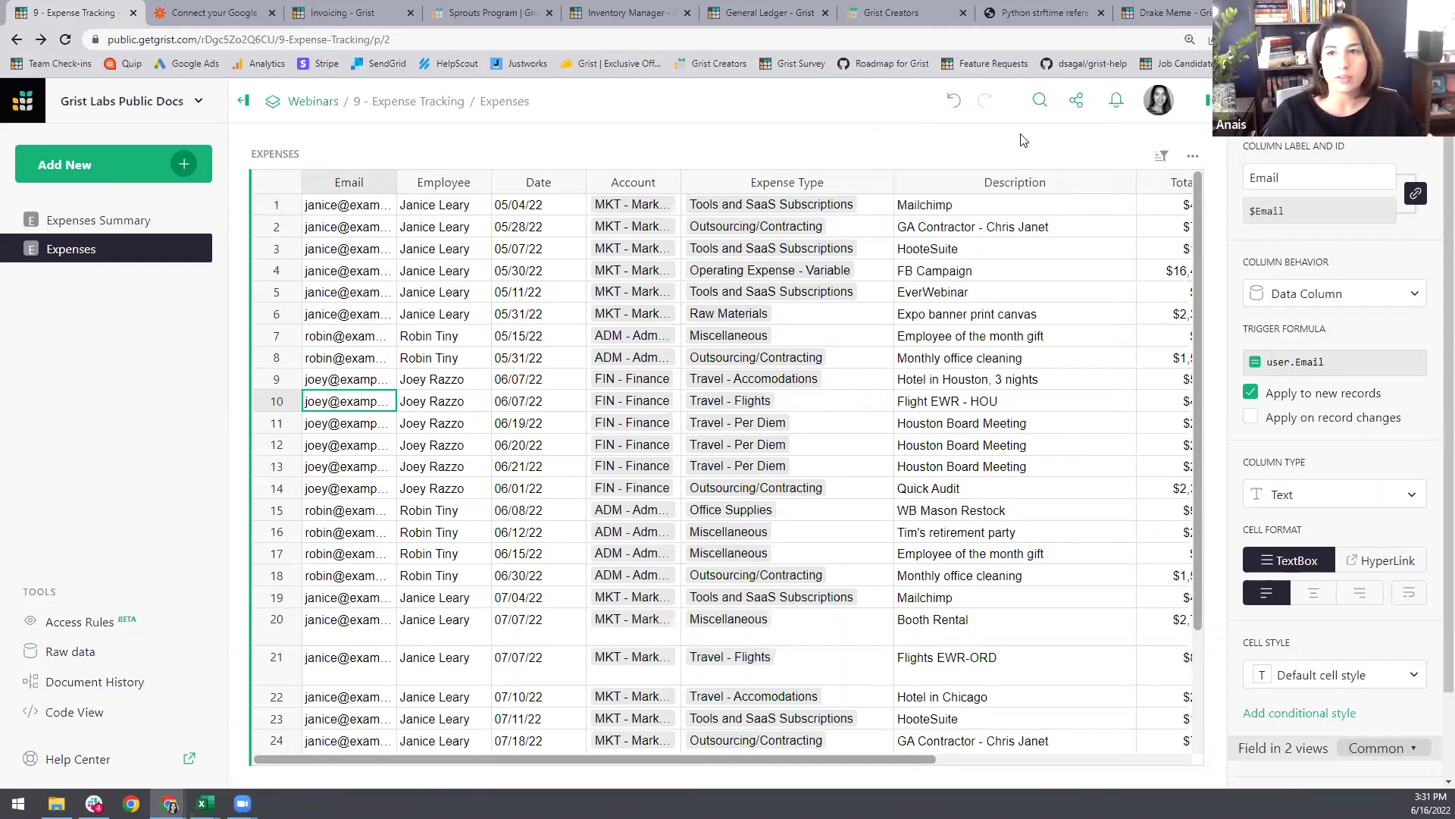
{"action": "key", "text": "ctrl+v"}
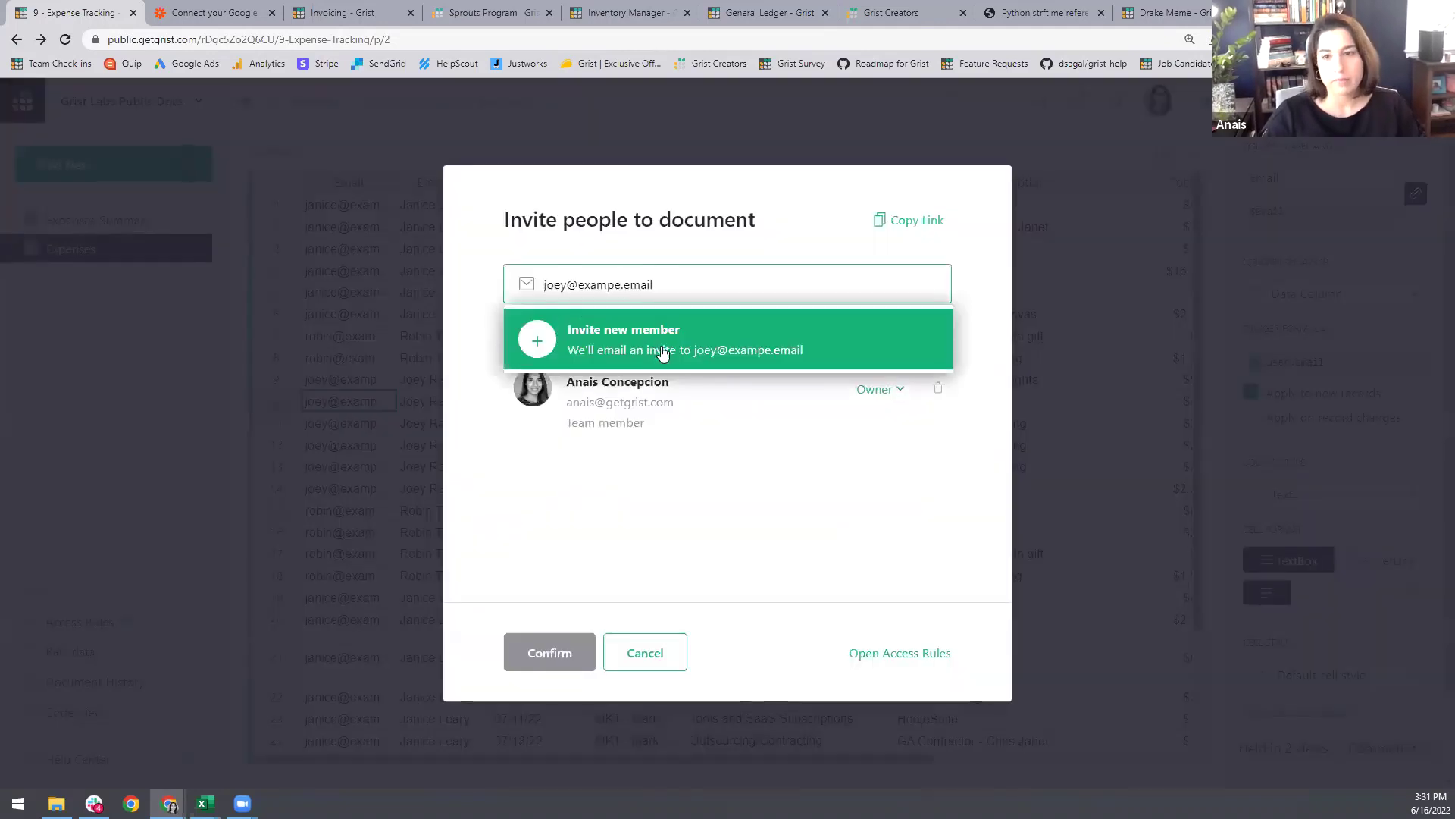
{"action": "key", "text": "Return"}
{"action": "left_click", "coordinate": [899, 477]}
{"action": "left_click", "coordinate": [892, 544]}
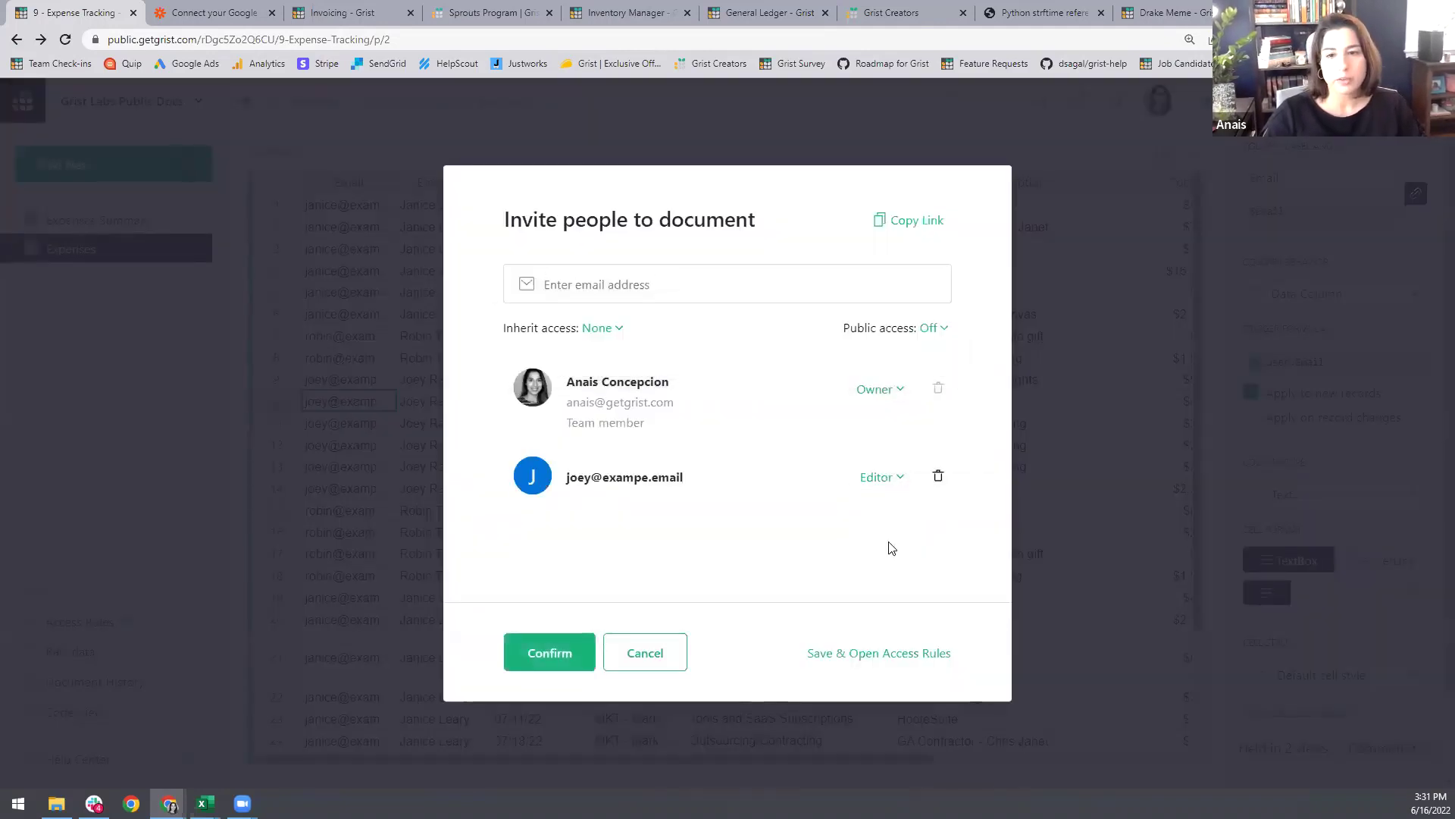
{"action": "left_click", "coordinate": [582, 654]}
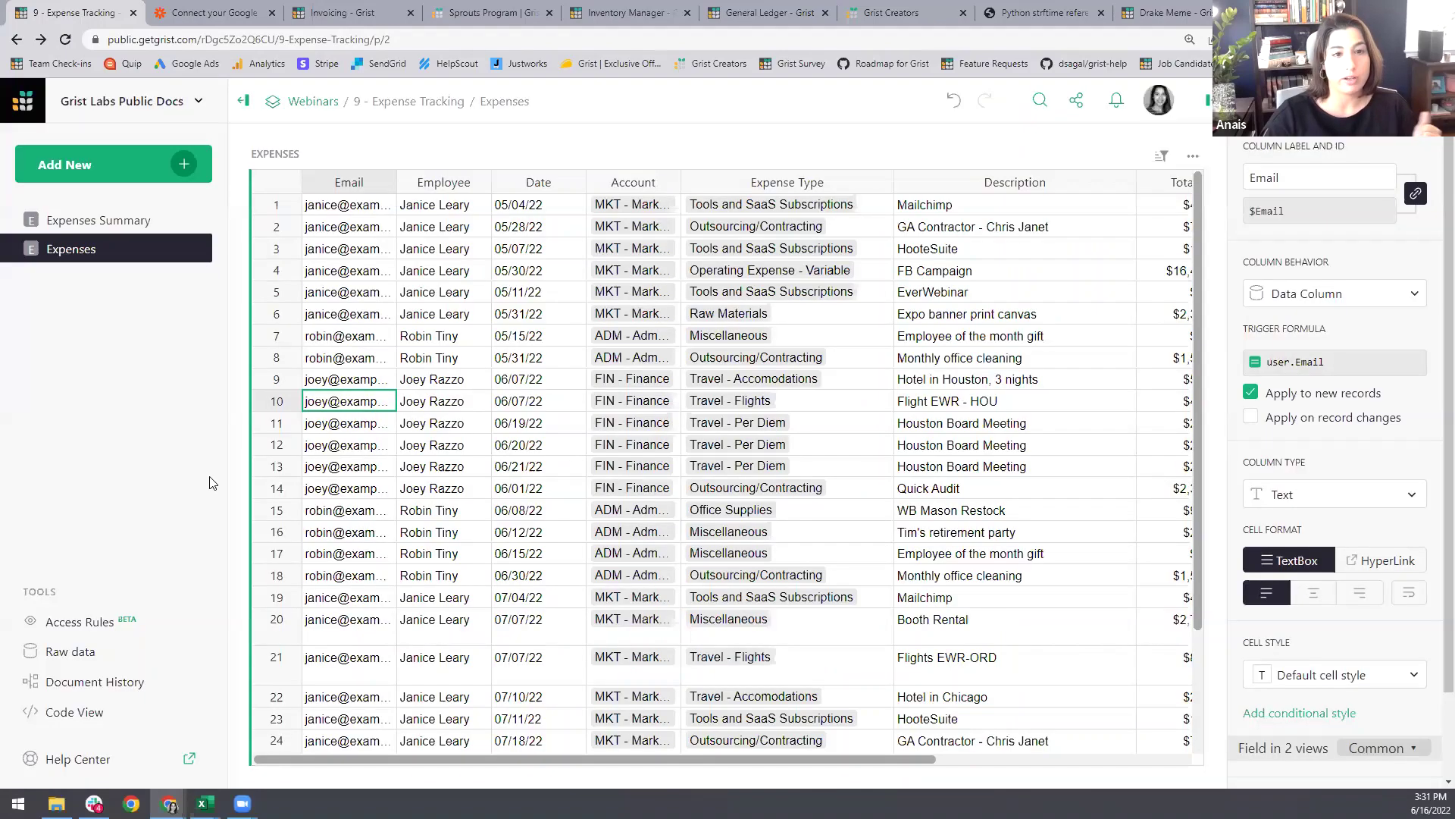
{"action": "left_click", "coordinate": [79, 621]}
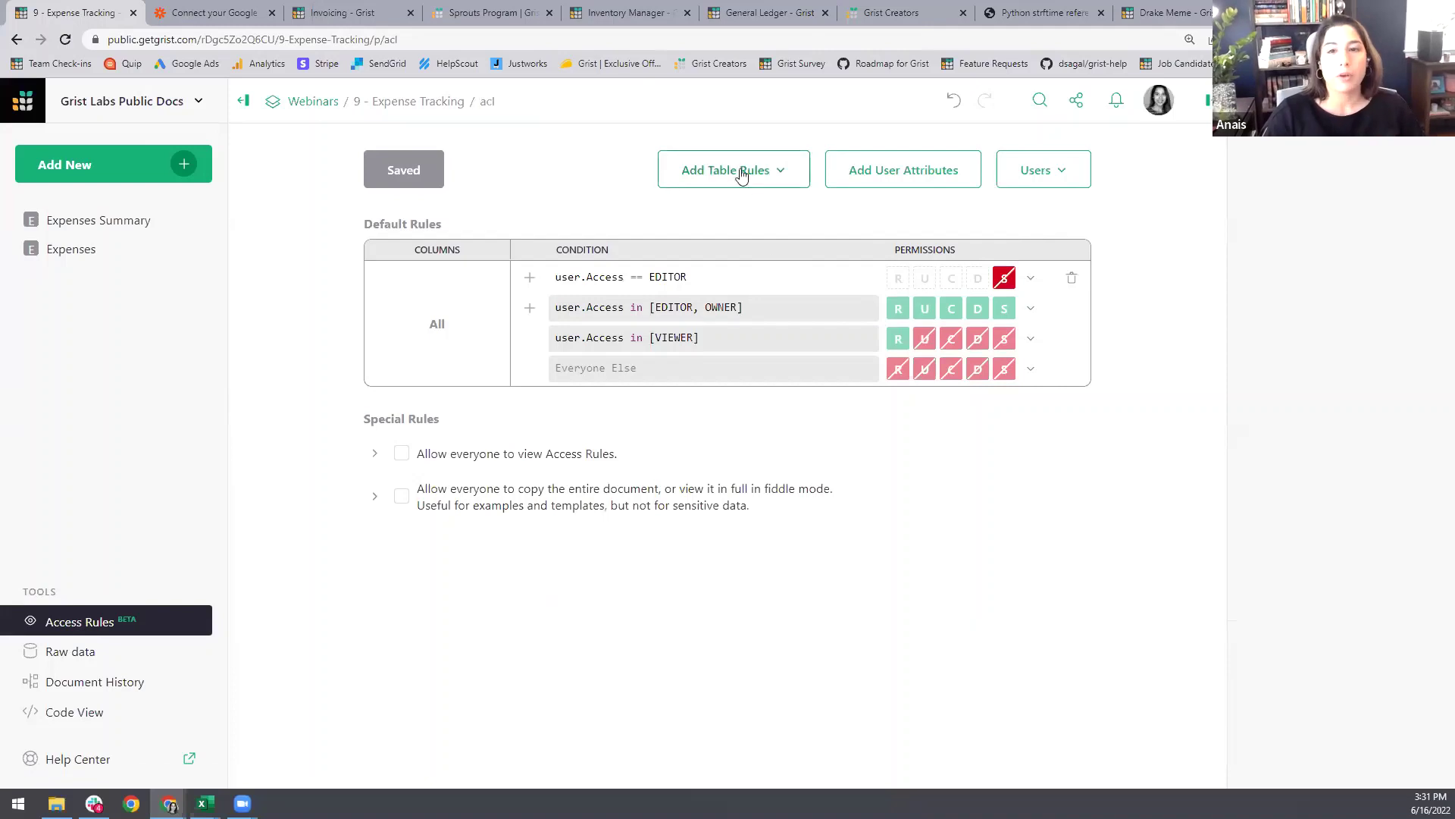
Step: Add Expenses table rules with user.Access == OWNER set to Allow All
{"action": "left_click", "coordinate": [772, 176]}
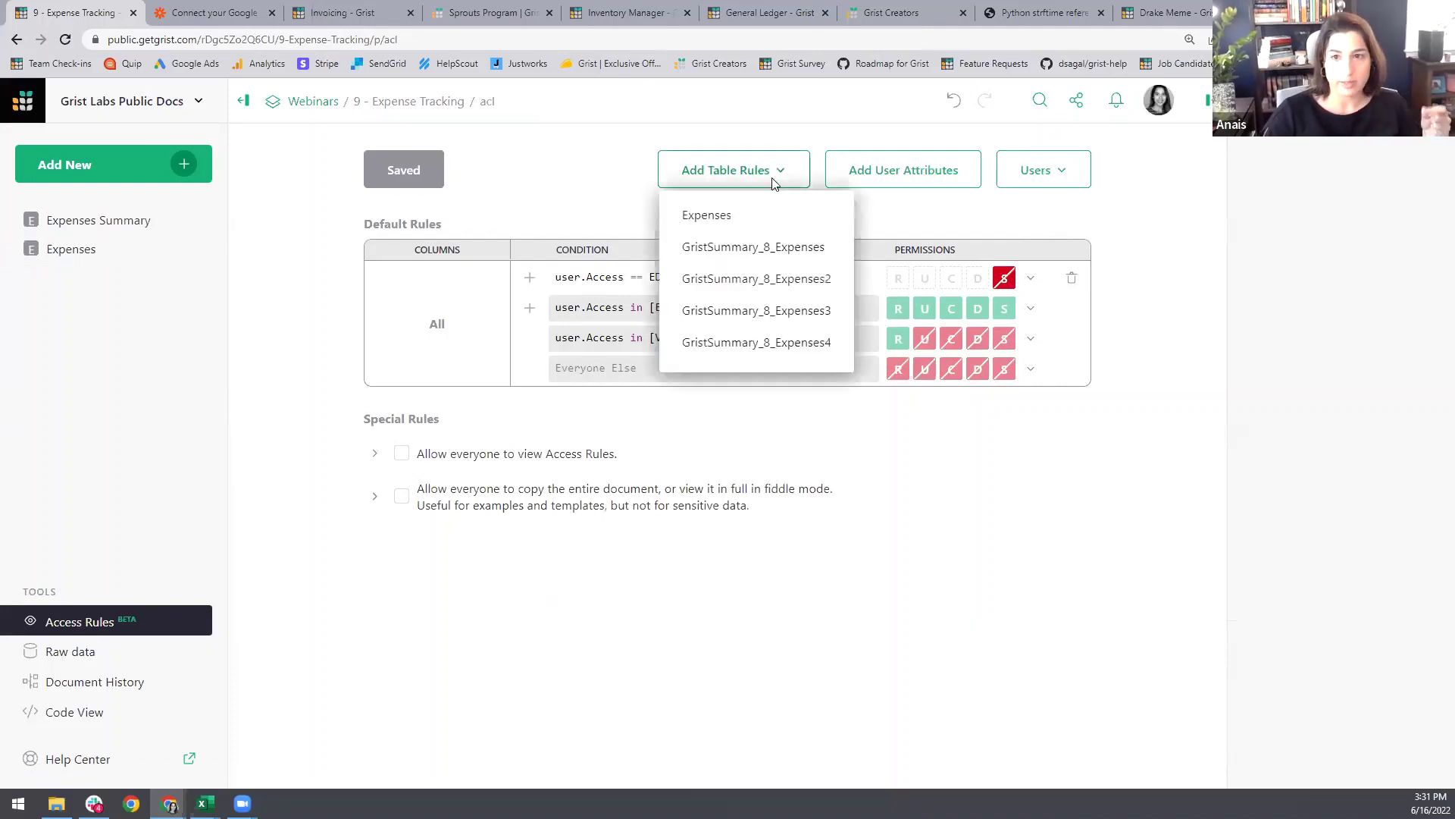
{"action": "left_click", "coordinate": [752, 216]}
{"action": "left_click", "coordinate": [529, 284]}
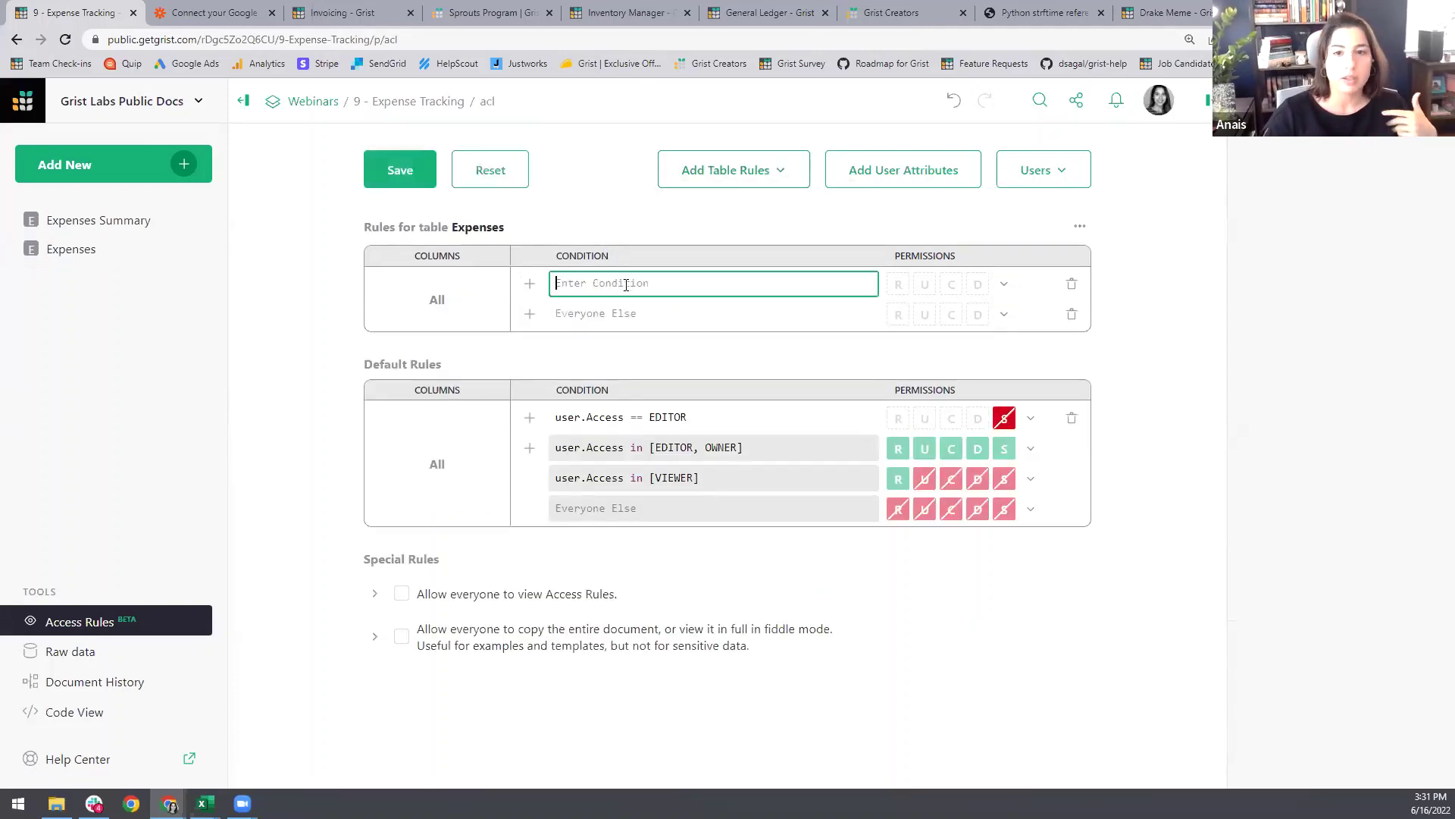
{"action": "type", "text": "user.A"}
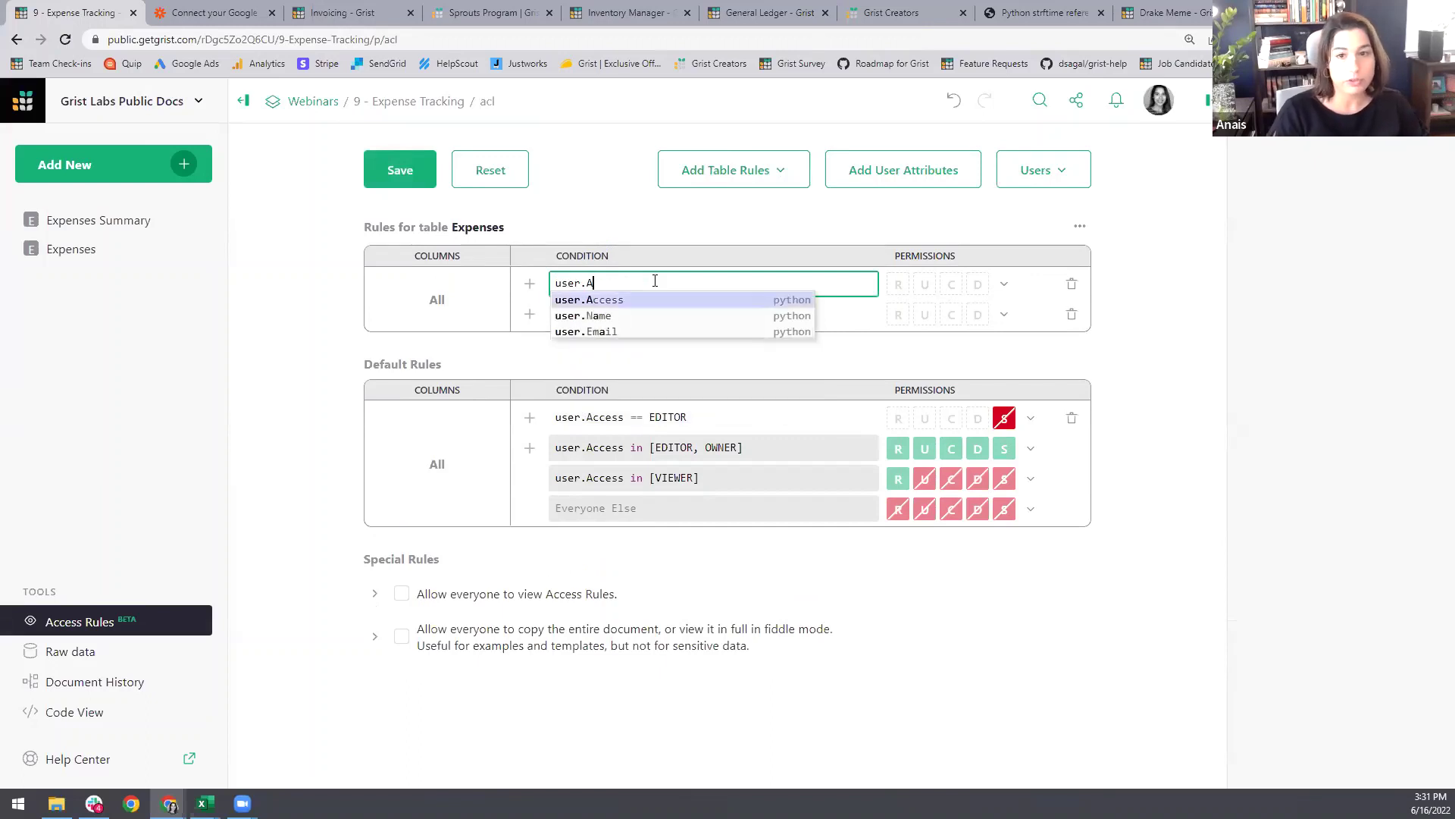
{"action": "type", "text": "ccess== "}
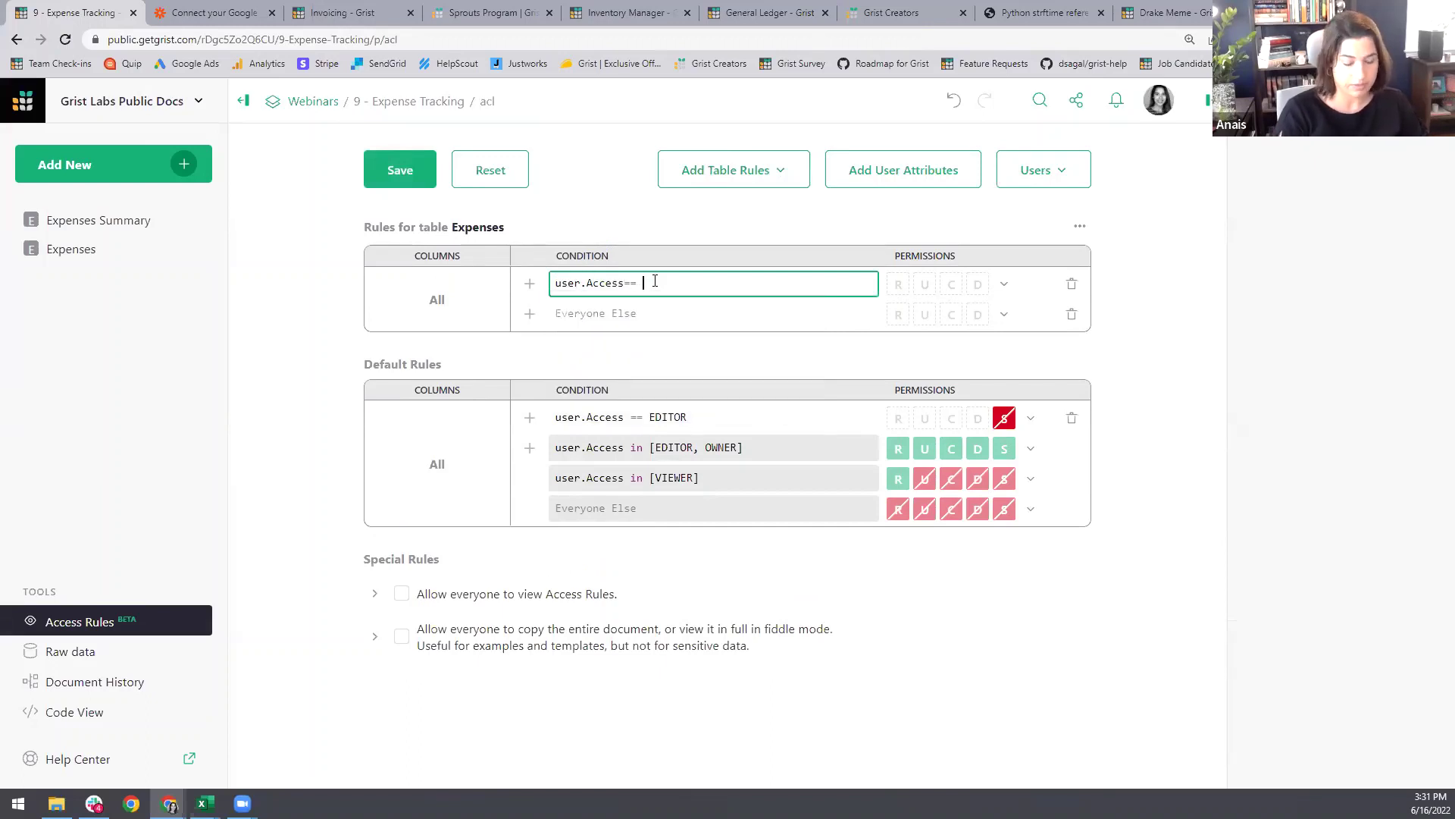
{"action": "type", "text": "OWN"}
{"action": "left_click", "coordinate": [672, 298]}
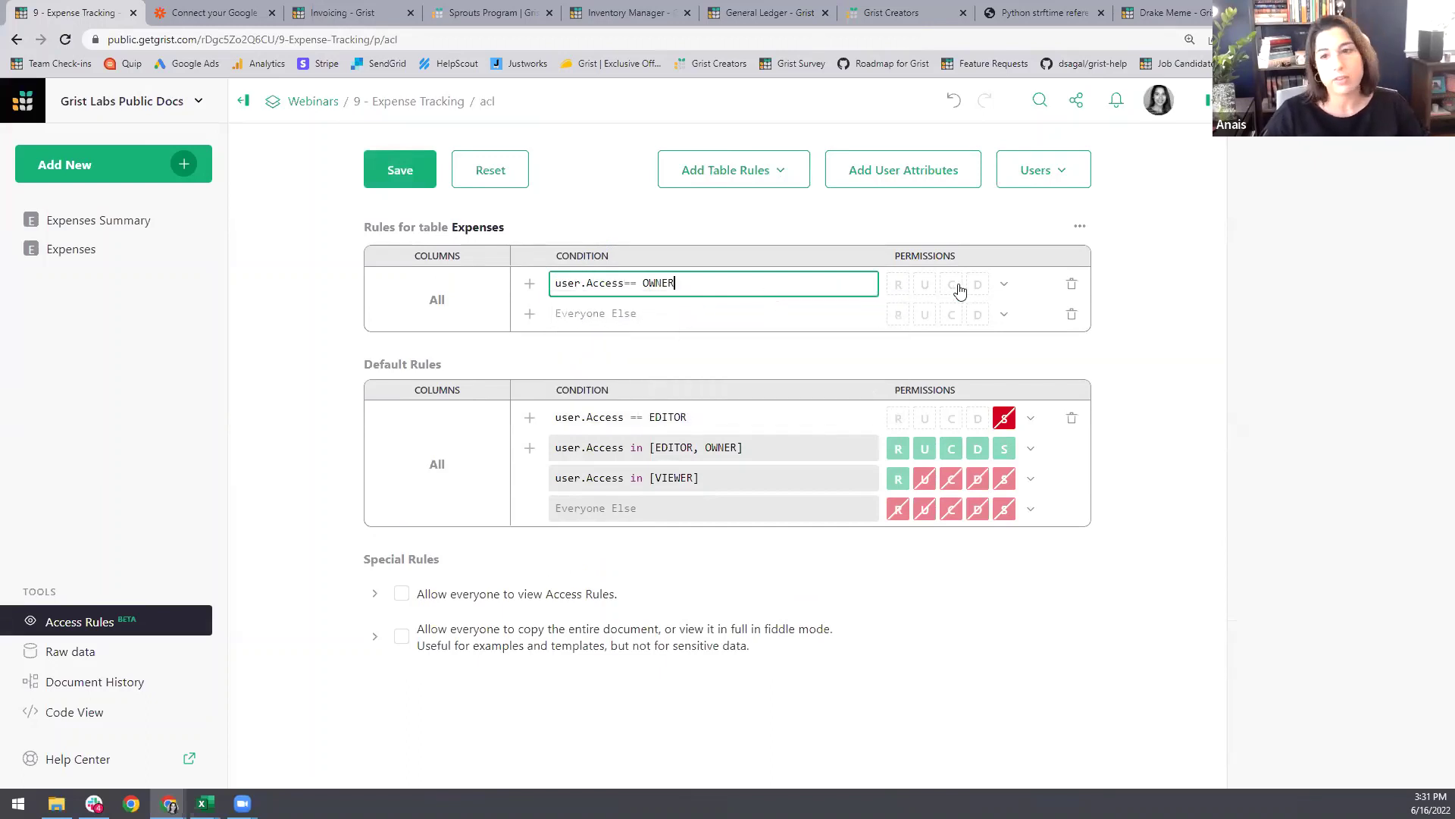
{"action": "left_click", "coordinate": [1005, 283]}
{"action": "left_click", "coordinate": [1030, 319]}
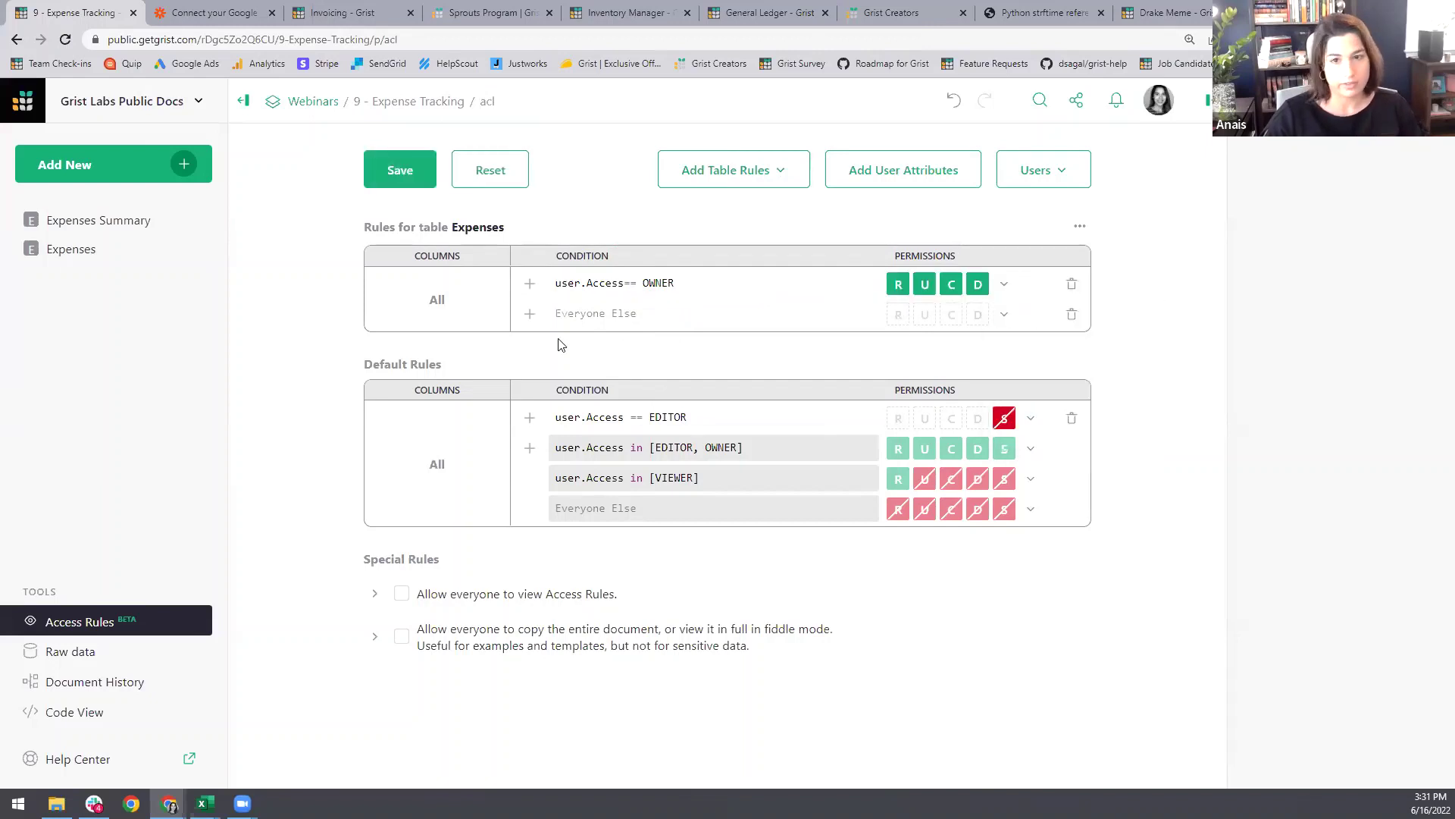
Step: Add a user.Email == rec.Email condition with Allow All on Expenses
{"action": "left_click", "coordinate": [584, 314]}
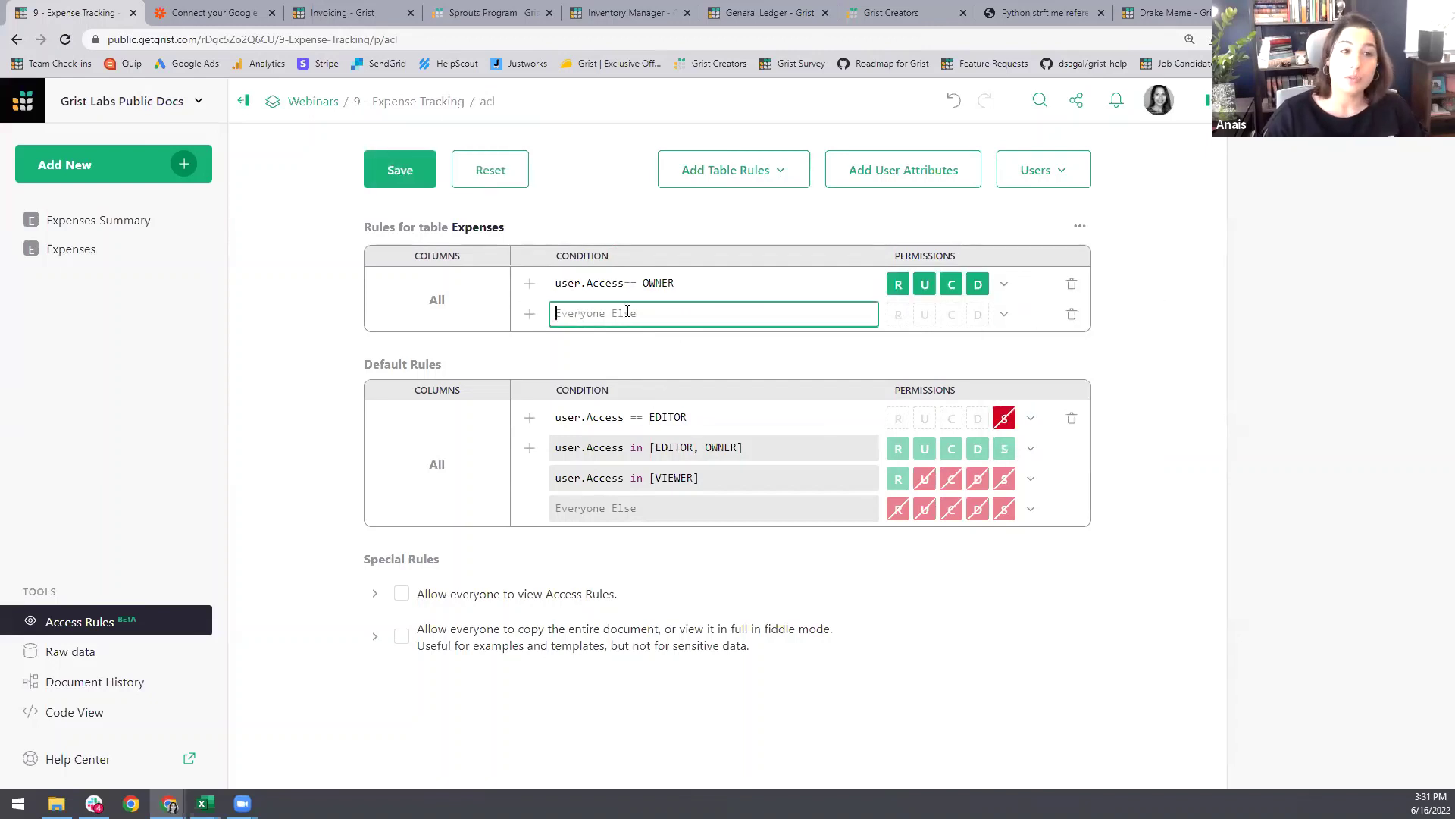
{"action": "type", "text": "user.Em"}
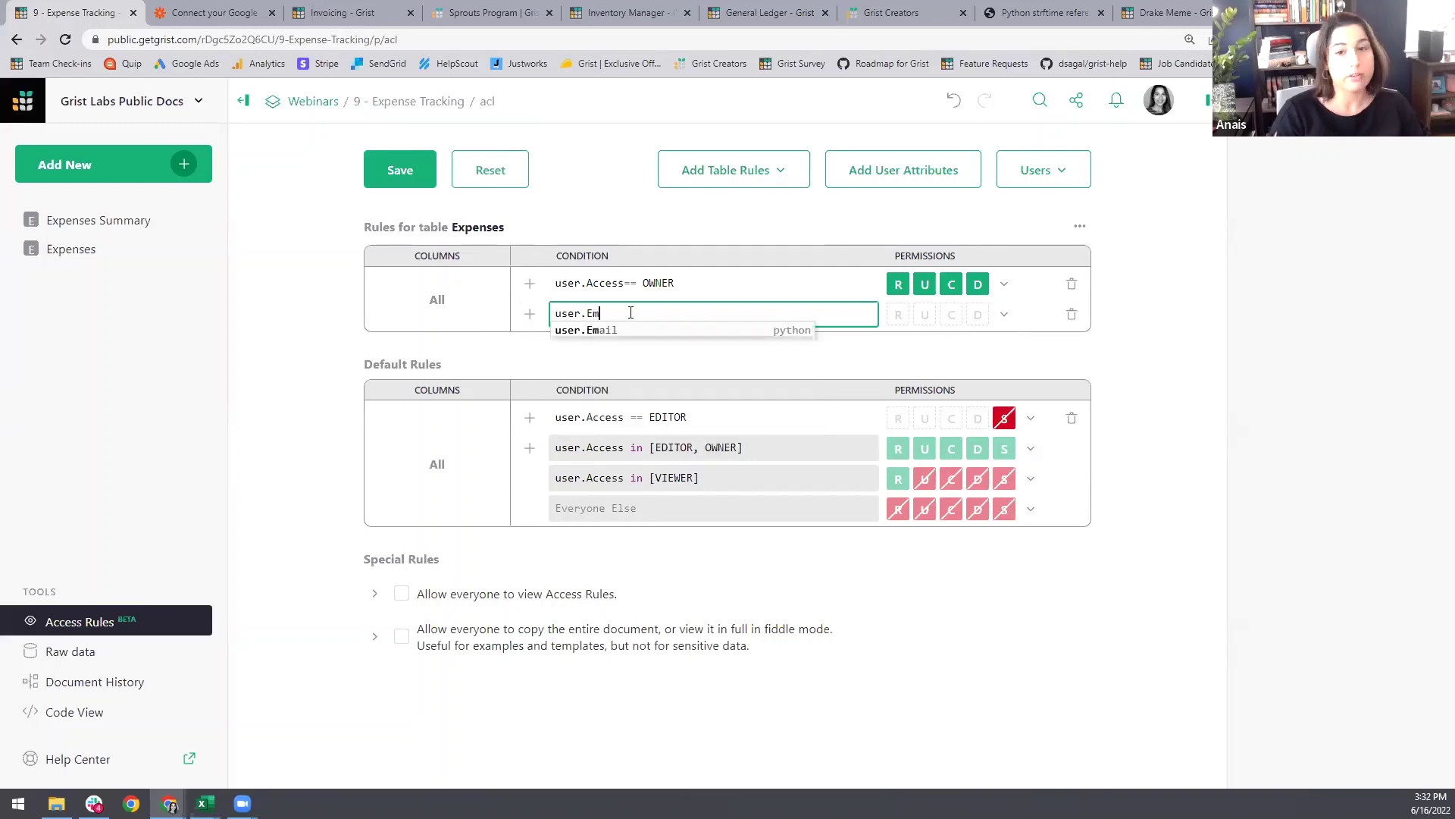
{"action": "key", "text": "Tab"}
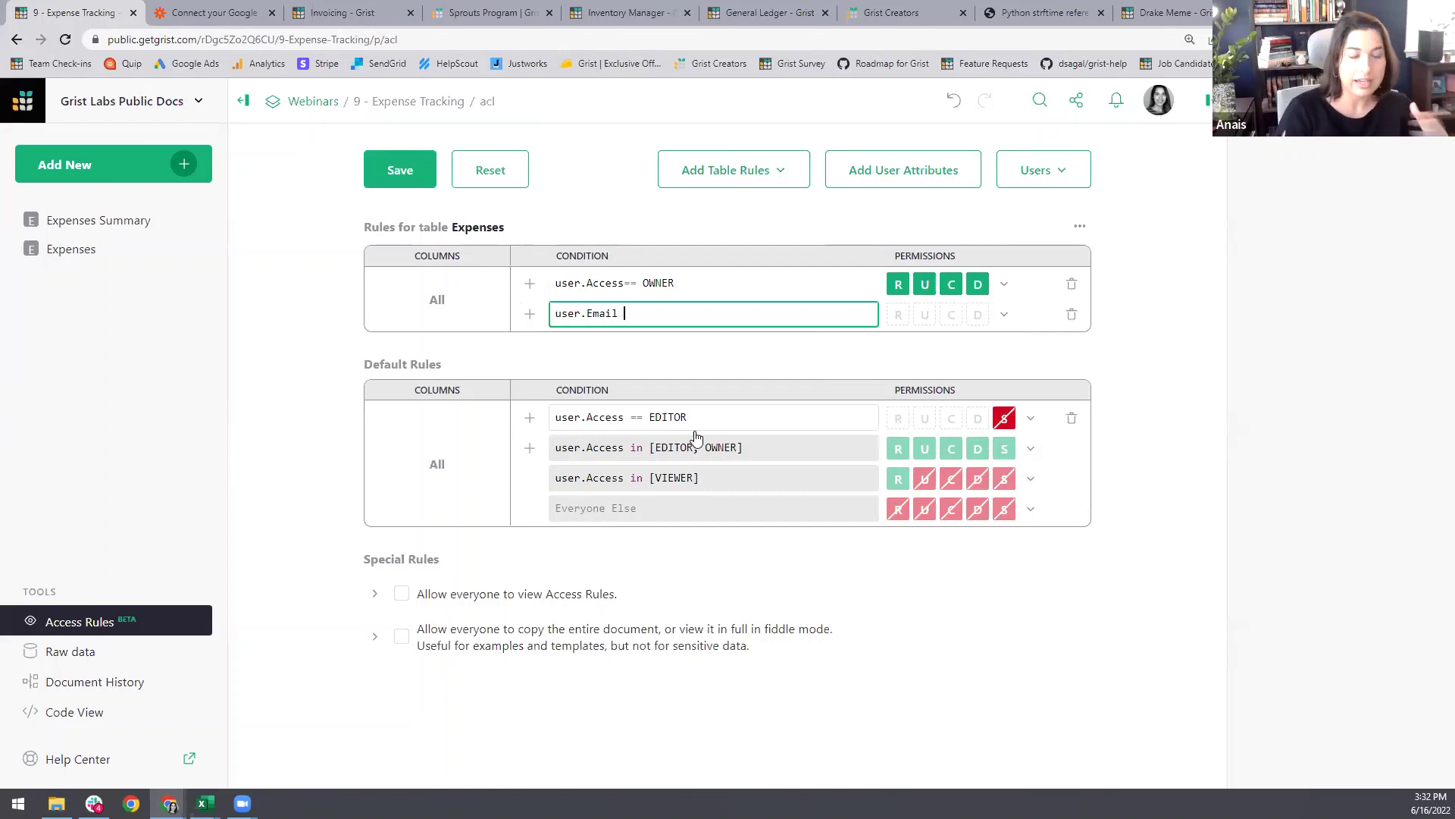
{"action": "type", "text": "== "}
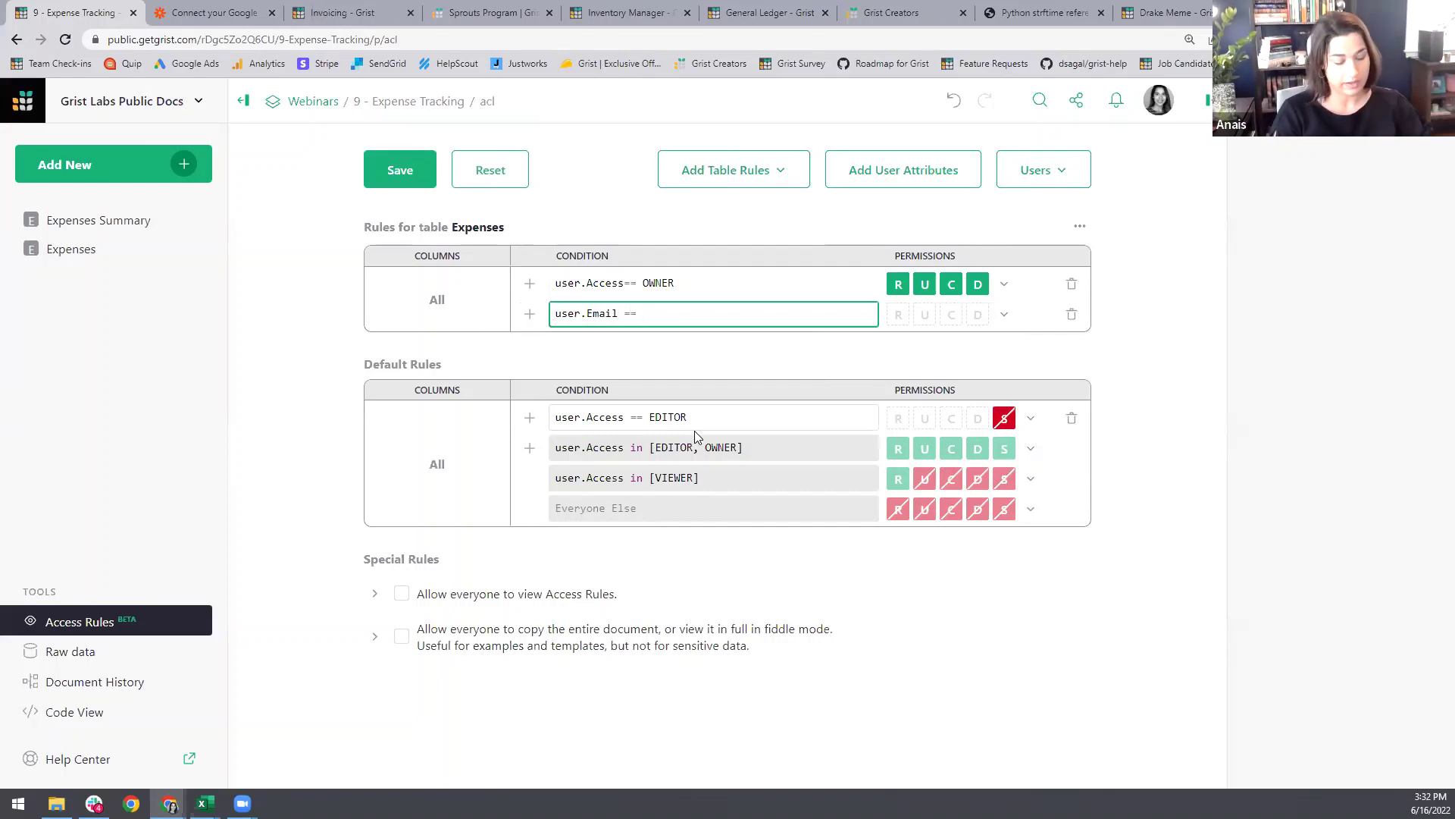
{"action": "type", "text": "rec."}
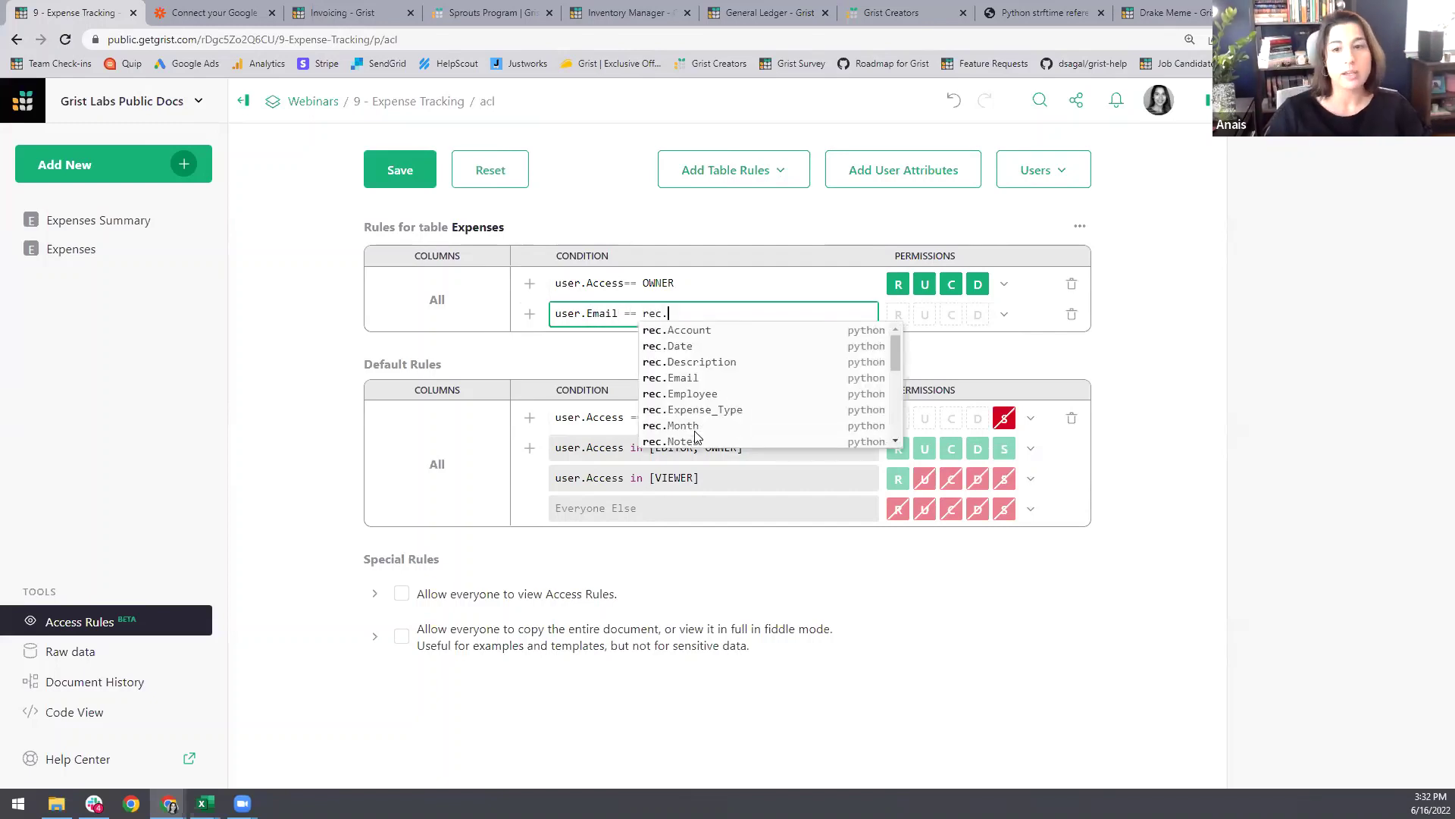
{"action": "left_click", "coordinate": [682, 377]}
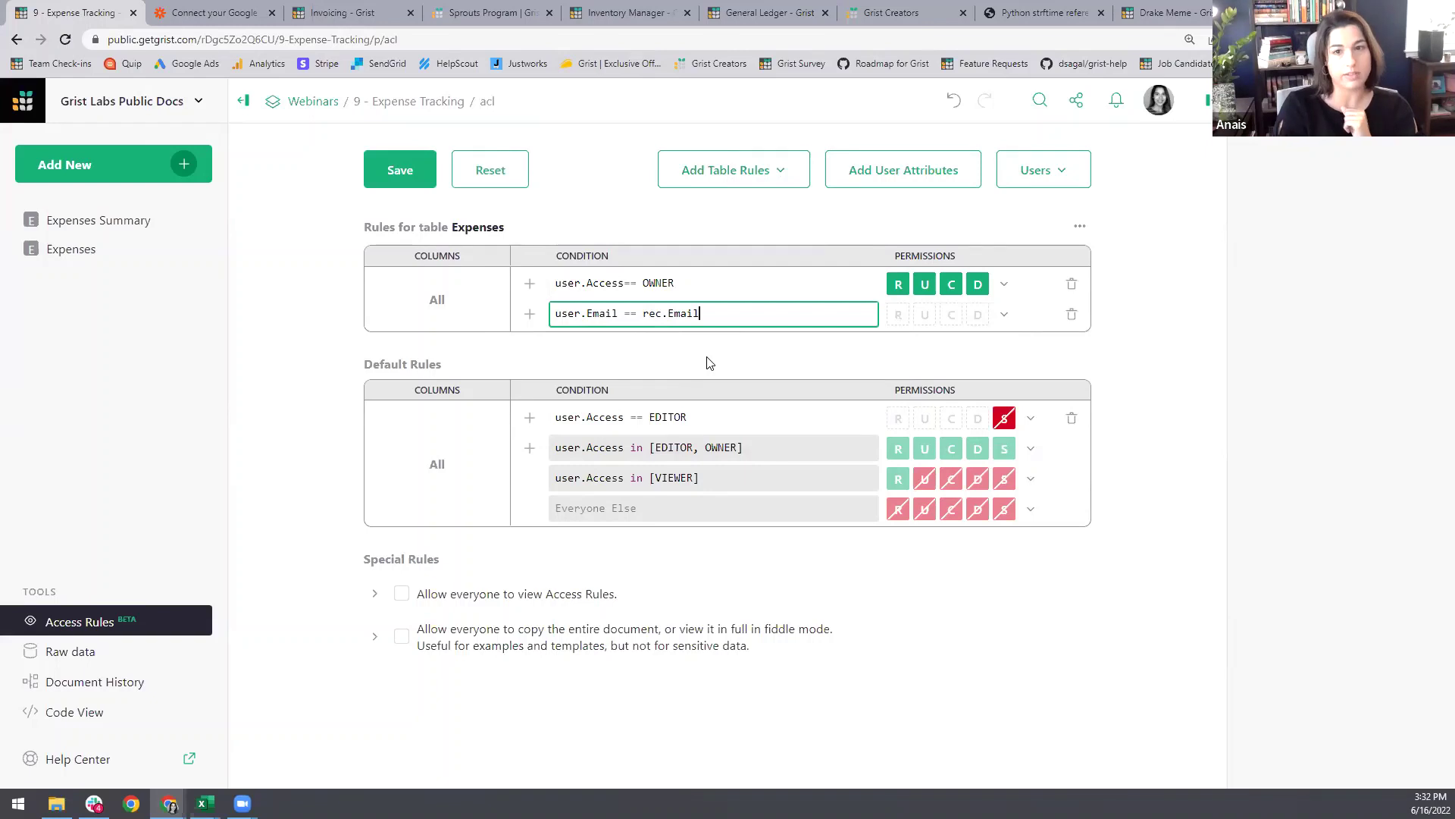
{"action": "left_click", "coordinate": [1011, 316]}
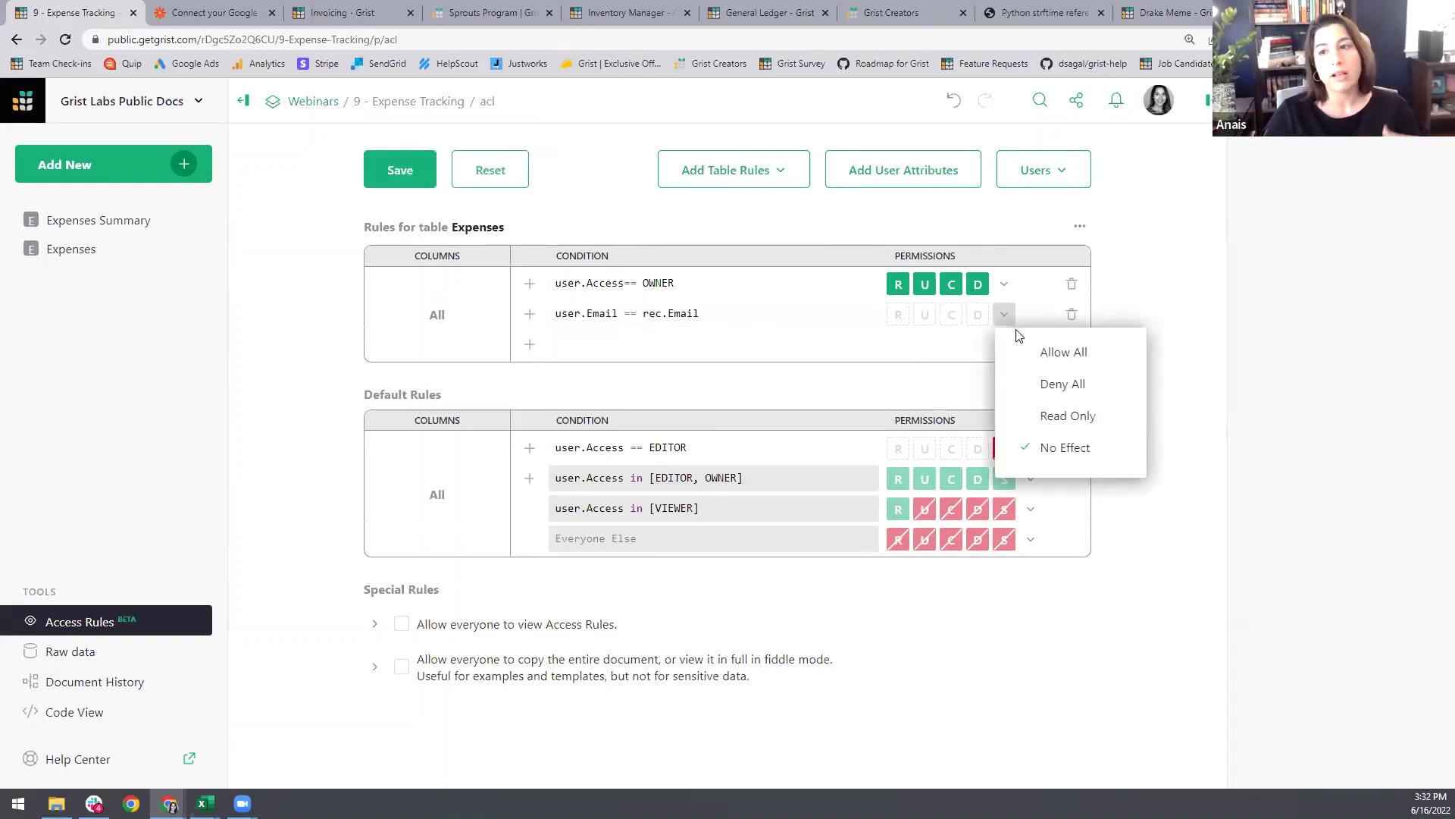
{"action": "left_click", "coordinate": [1004, 351]}
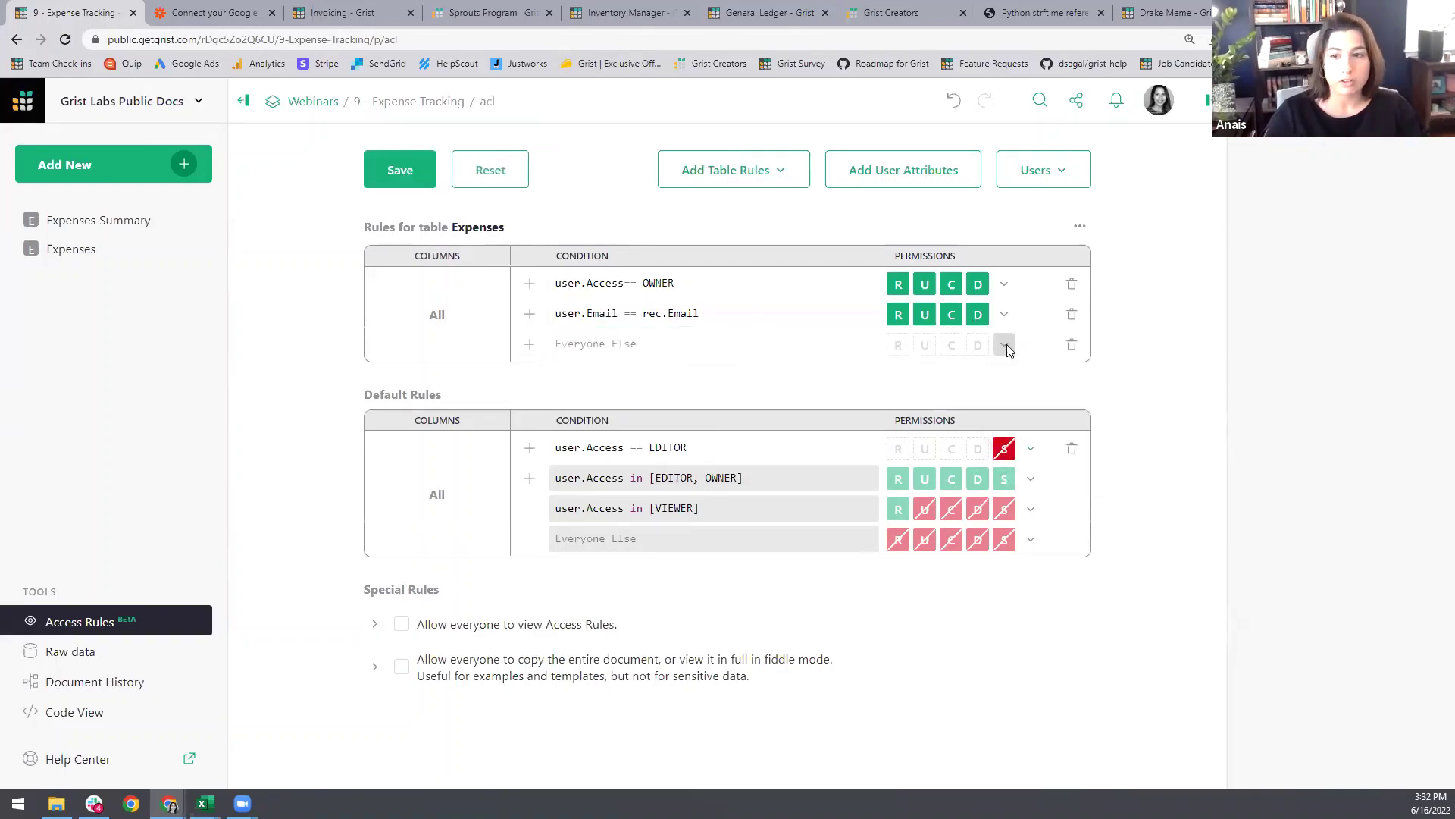
Step: Set Everyone Else to Deny All on Expenses and save the rules
{"action": "left_click", "coordinate": [1004, 345]}
{"action": "left_click", "coordinate": [1032, 413]}
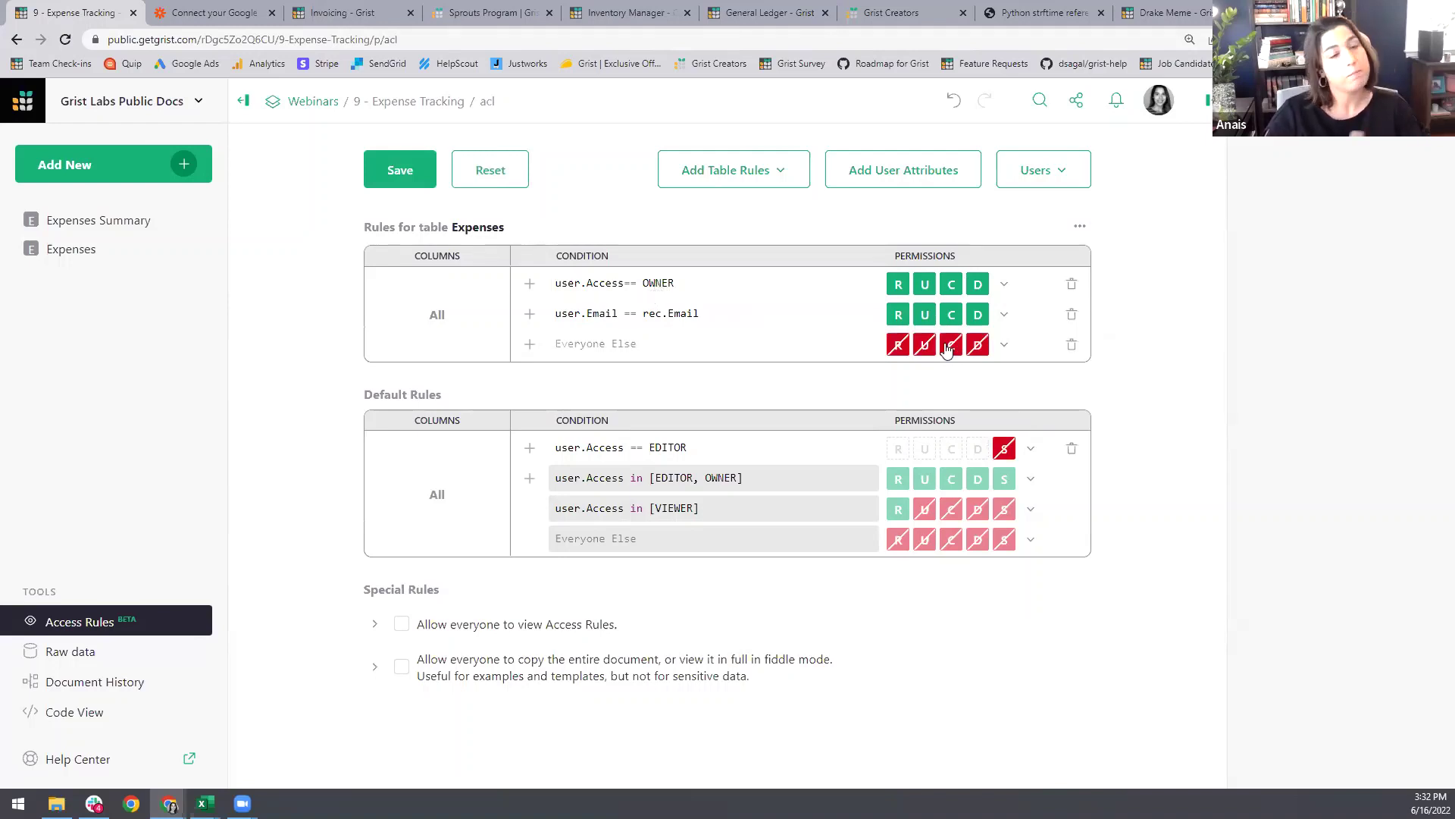
{"action": "left_click", "coordinate": [410, 186]}
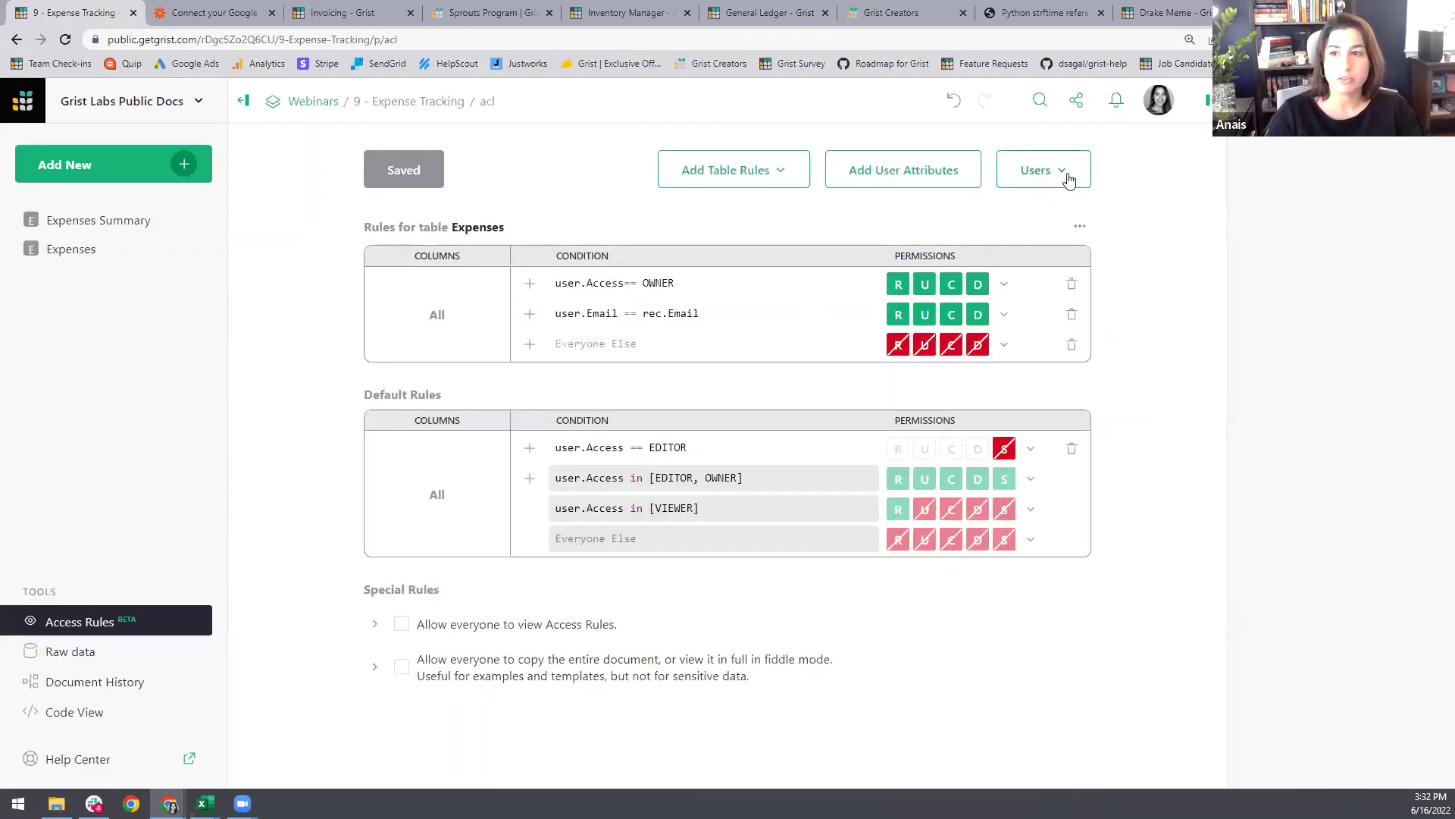
Step: View the document as the editor user and inspect the Expenses table's widget settings
{"action": "left_click", "coordinate": [1066, 176]}
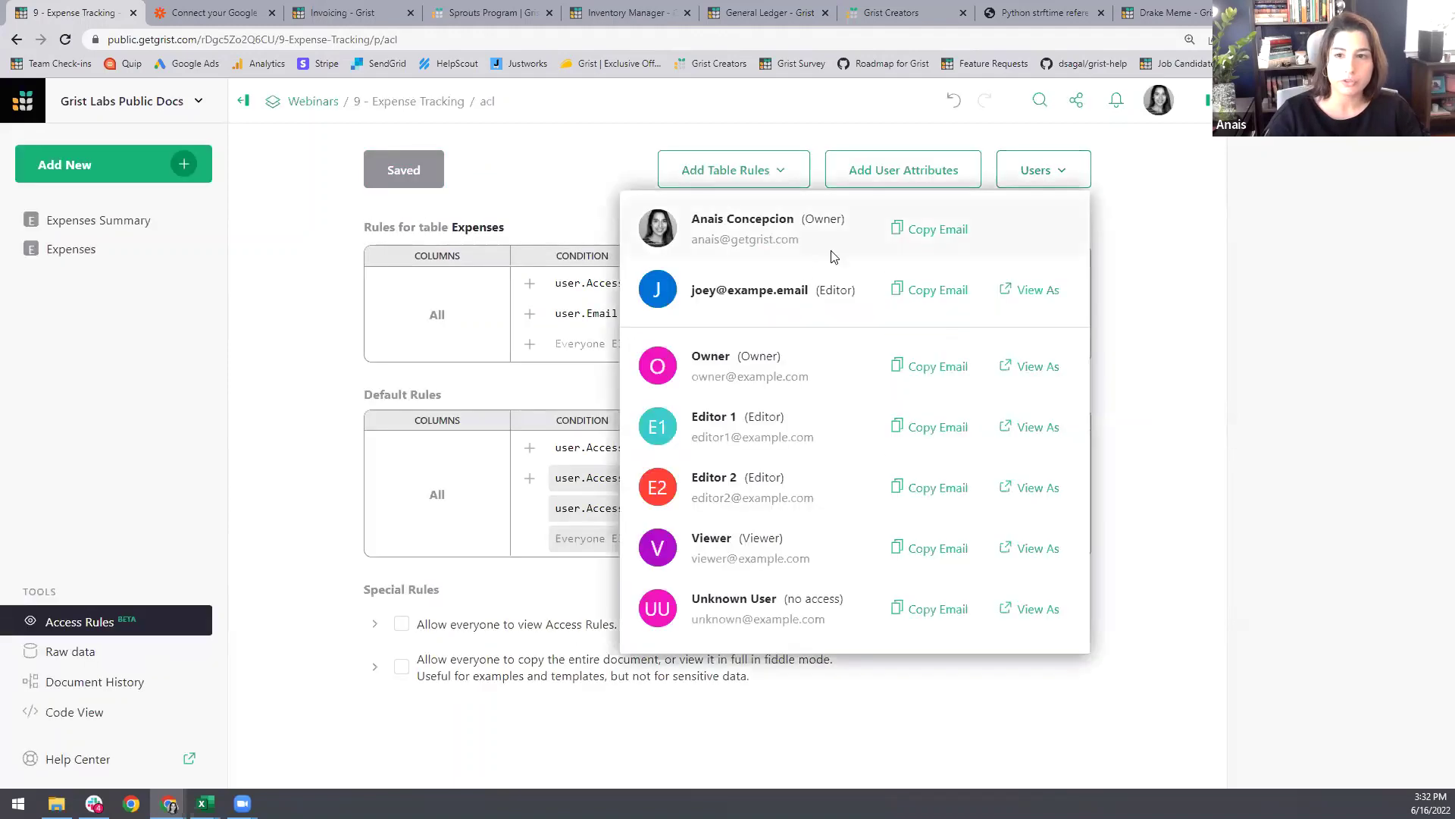
{"action": "left_click", "coordinate": [1024, 291]}
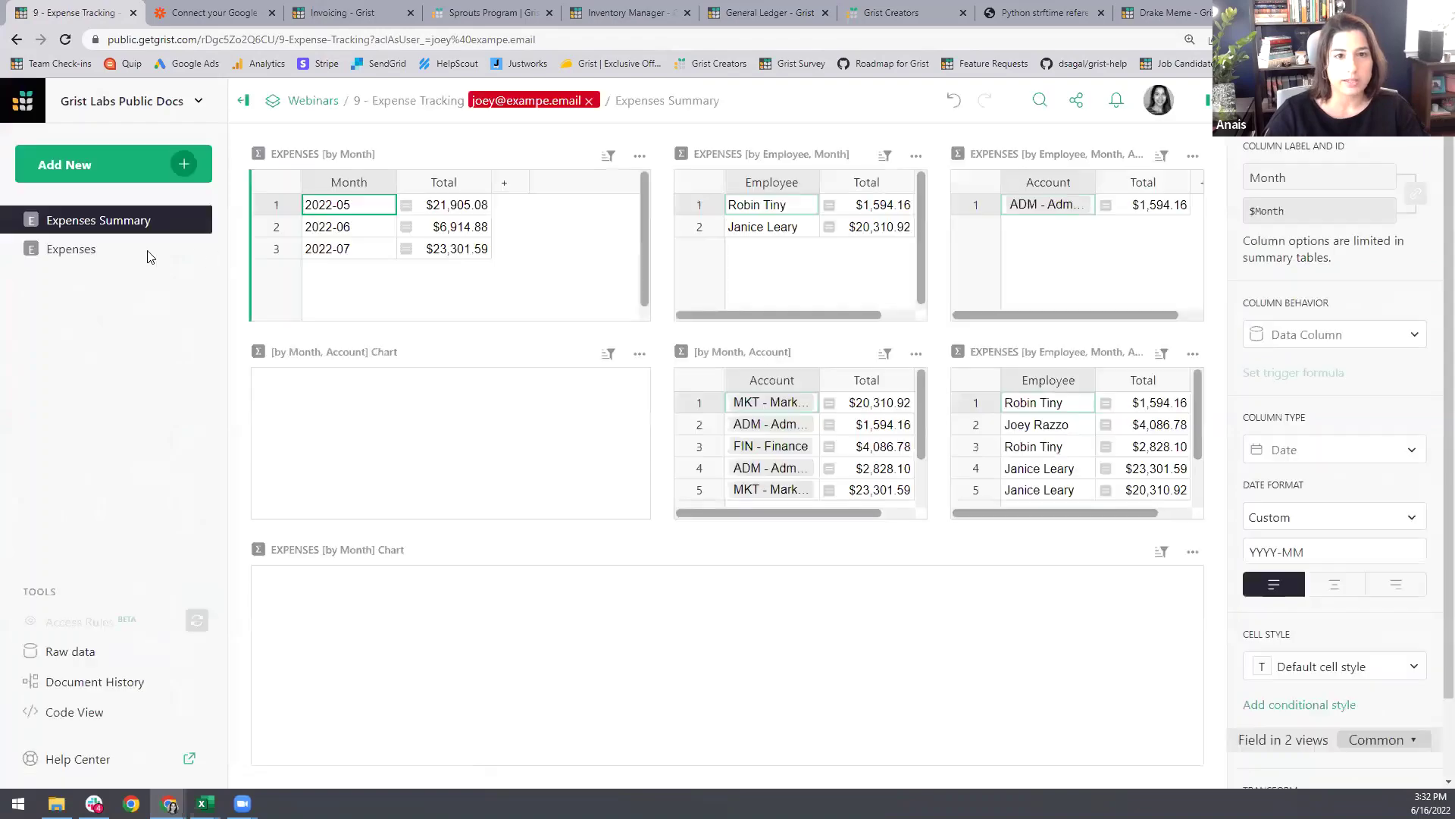
{"action": "left_click", "coordinate": [103, 250]}
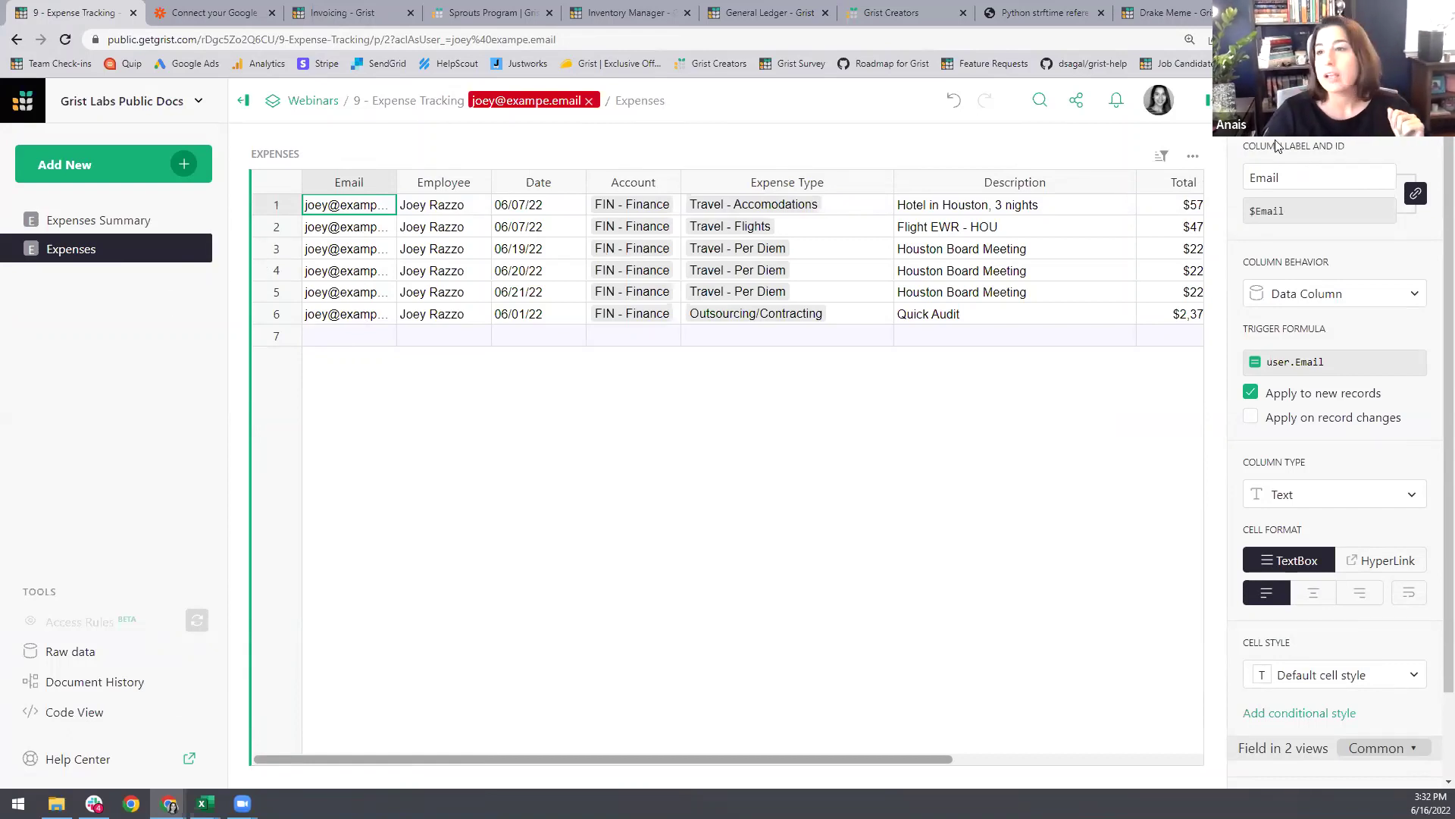
{"action": "left_click", "coordinate": [1398, 100]}
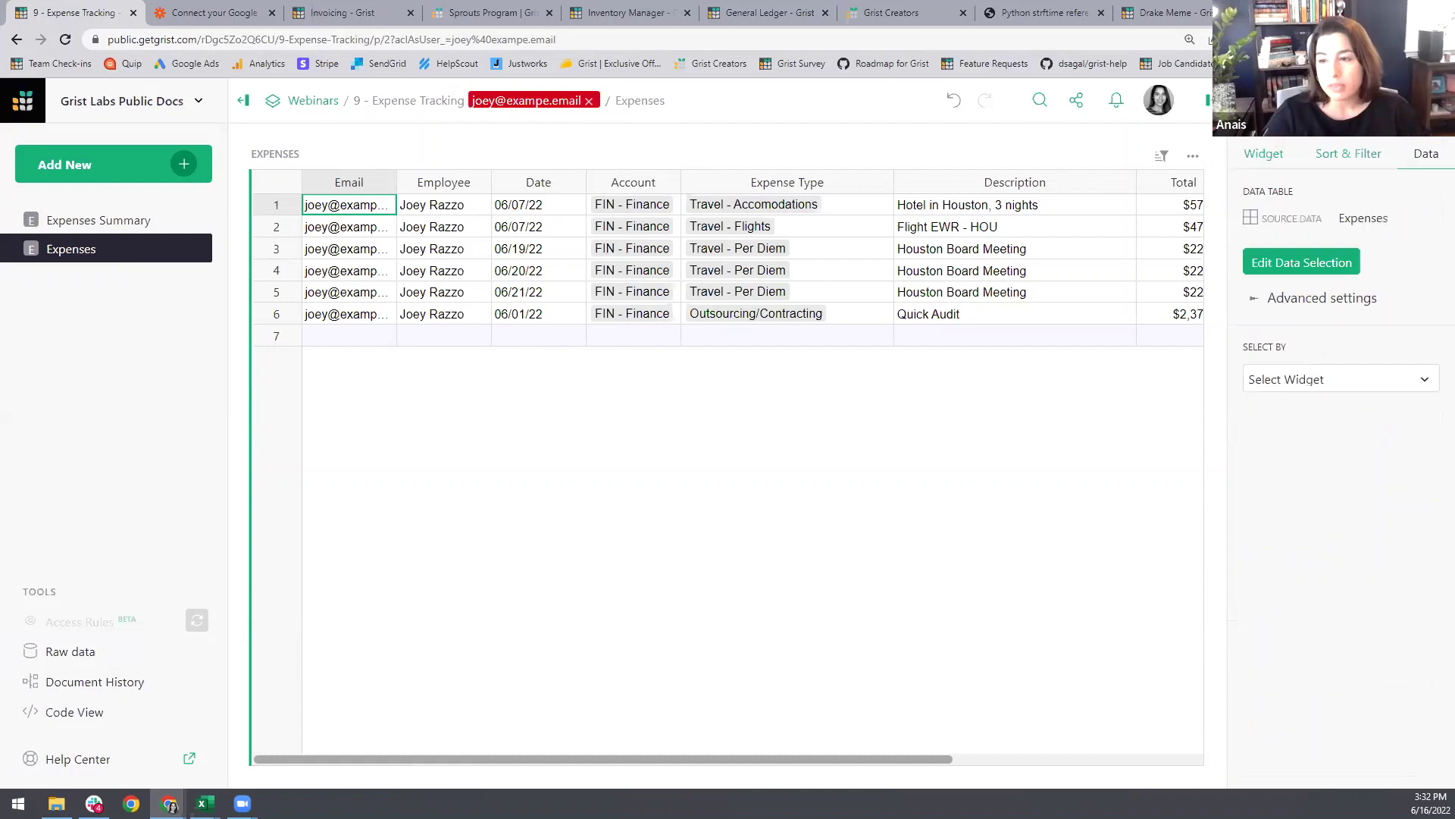
{"action": "left_click", "coordinate": [1264, 154]}
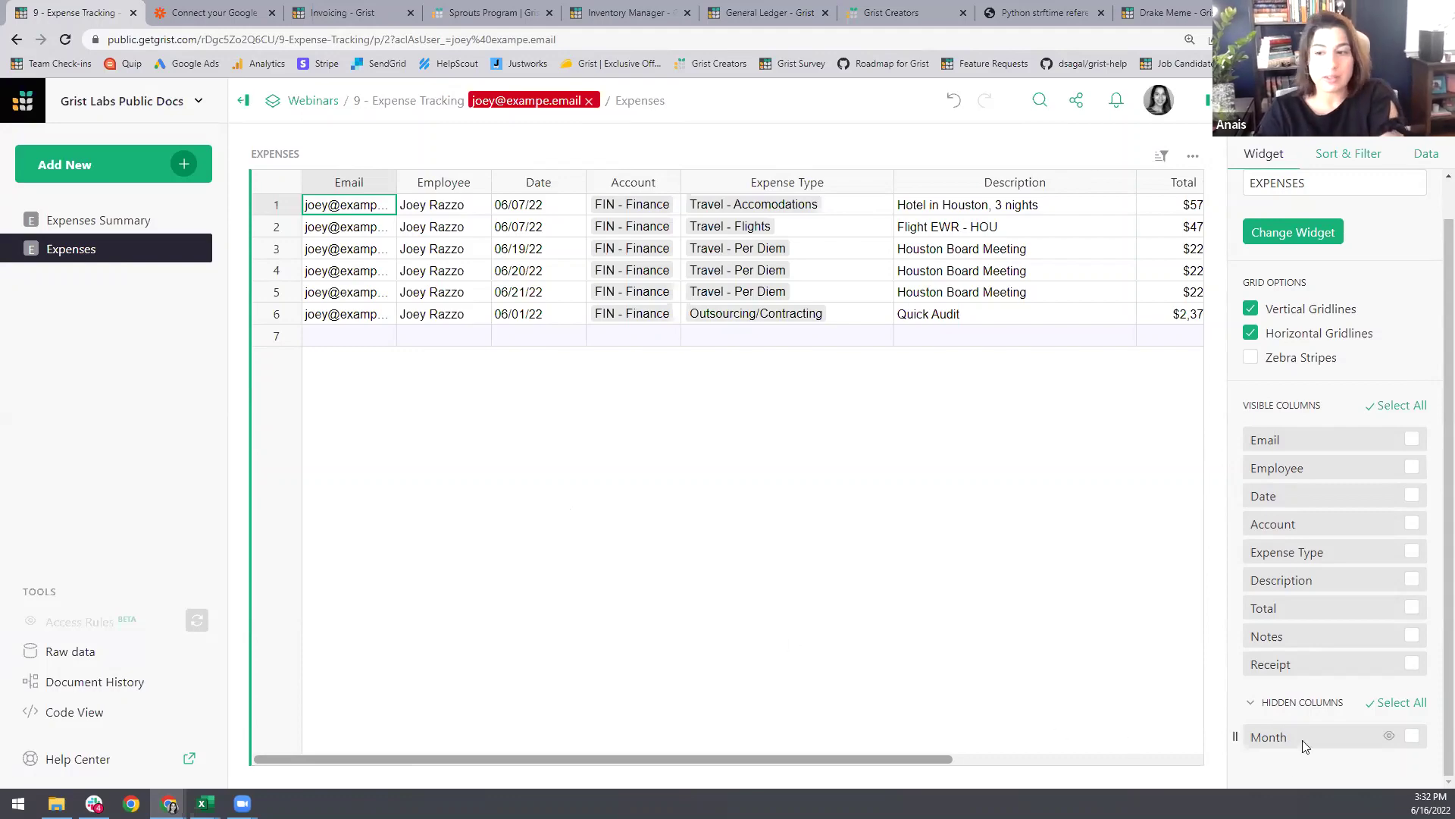
Step: Check the raw Expenses data and row 3 as the editor, then exit view-as
{"action": "left_click", "coordinate": [89, 653]}
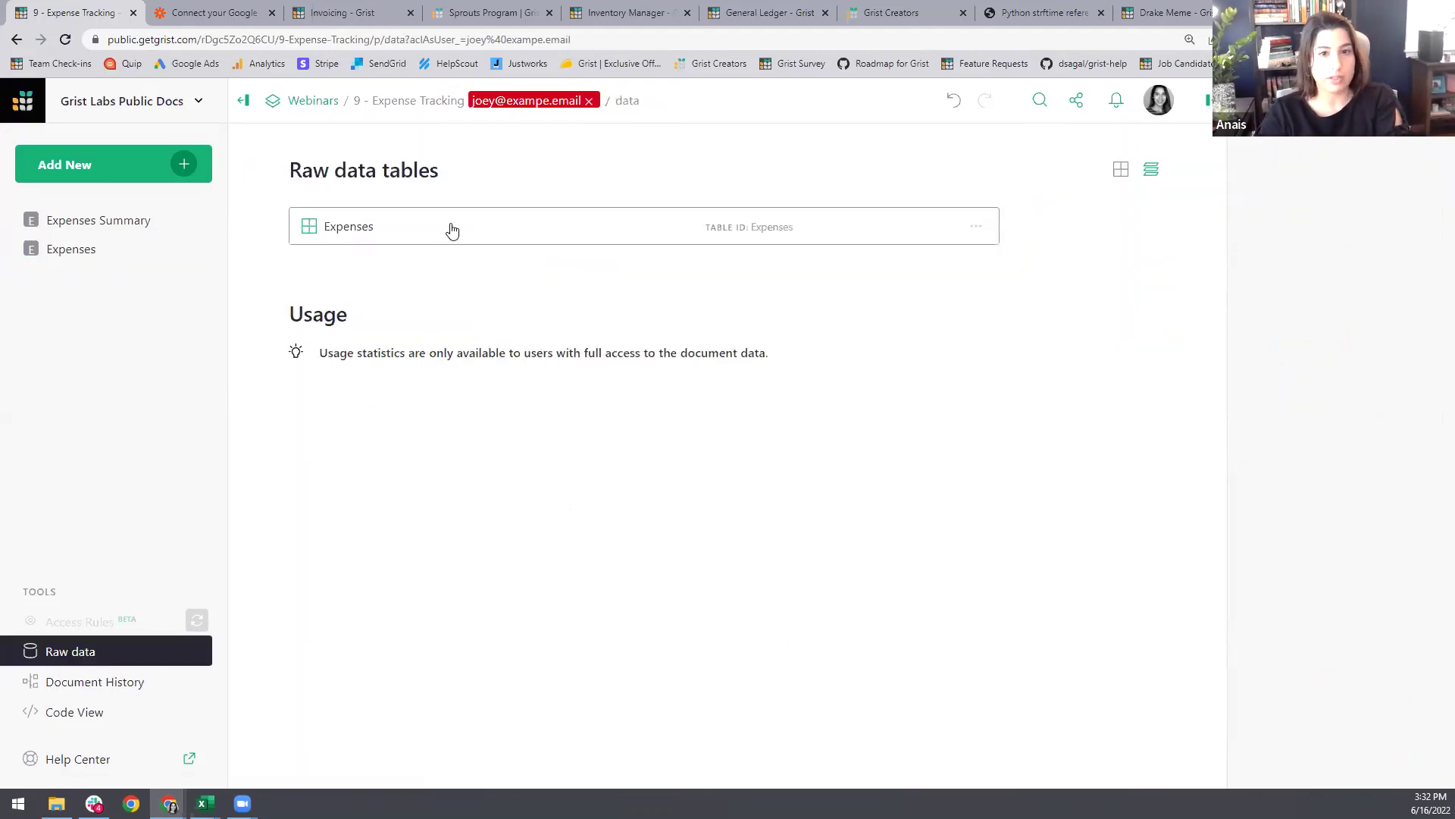
{"action": "left_click", "coordinate": [451, 227]}
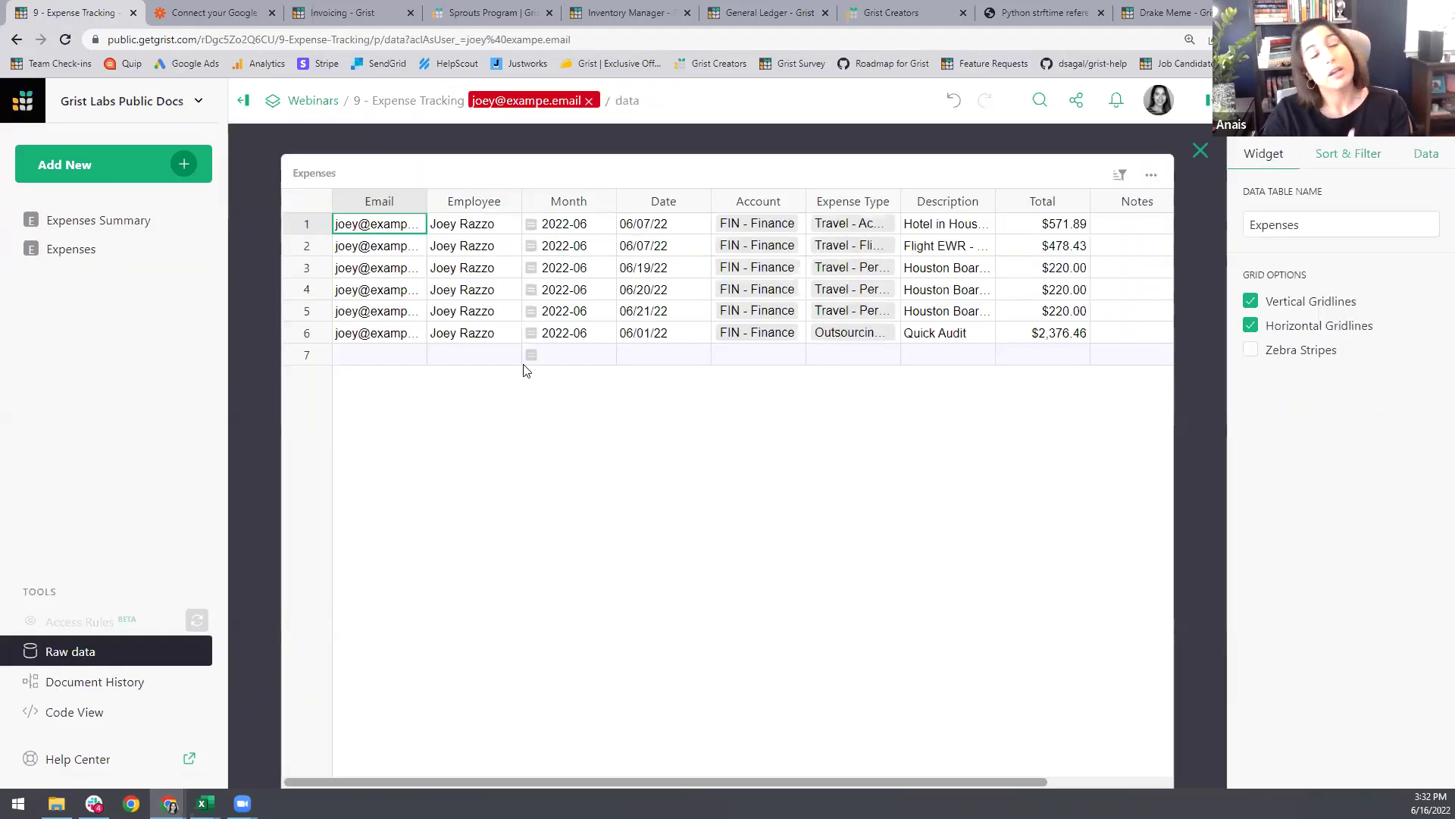
{"action": "left_click", "coordinate": [114, 250]}
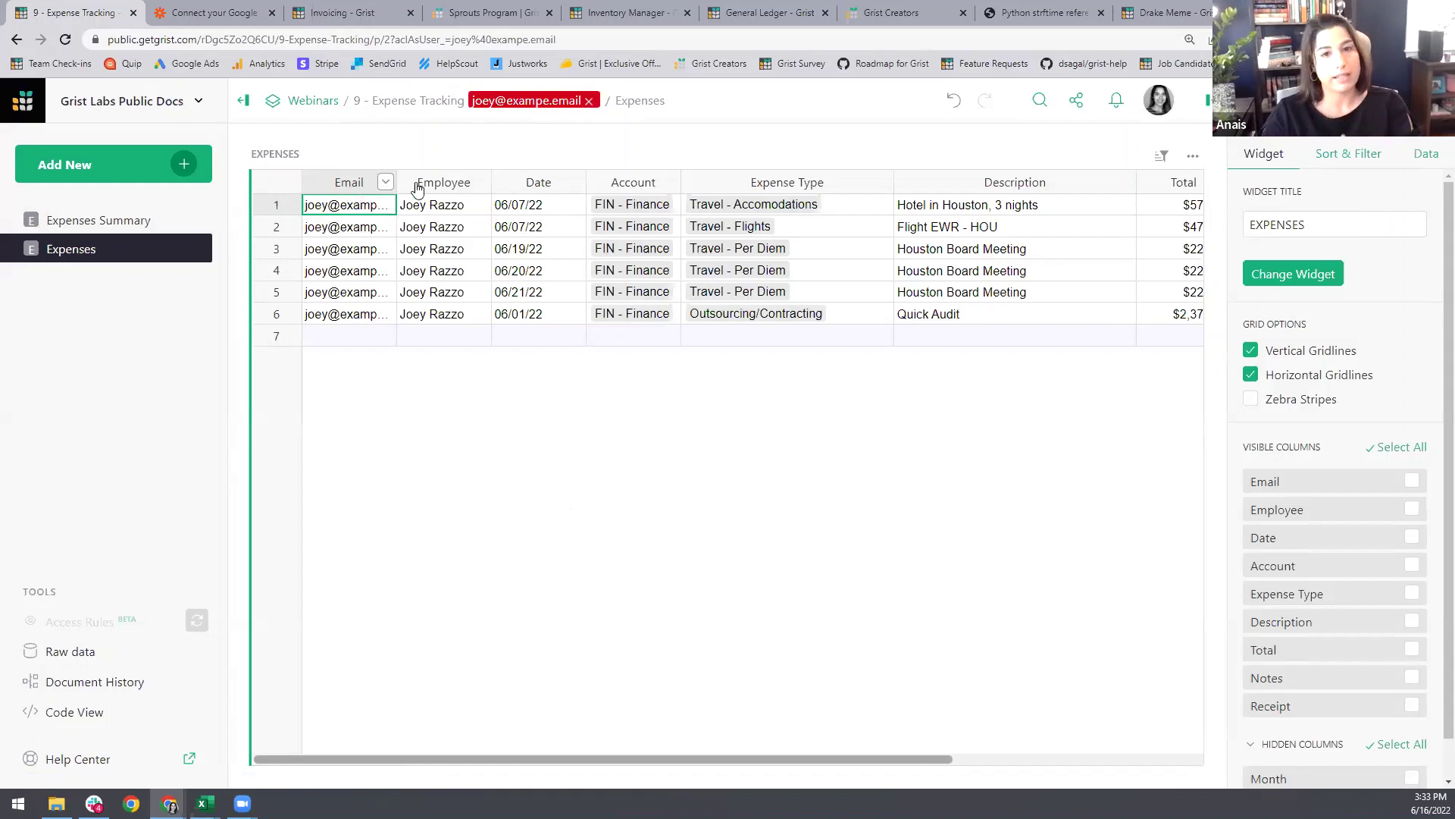
{"action": "left_click", "coordinate": [429, 249]}
{"action": "left_click", "coordinate": [345, 250]}
{"action": "left_click", "coordinate": [426, 250]}
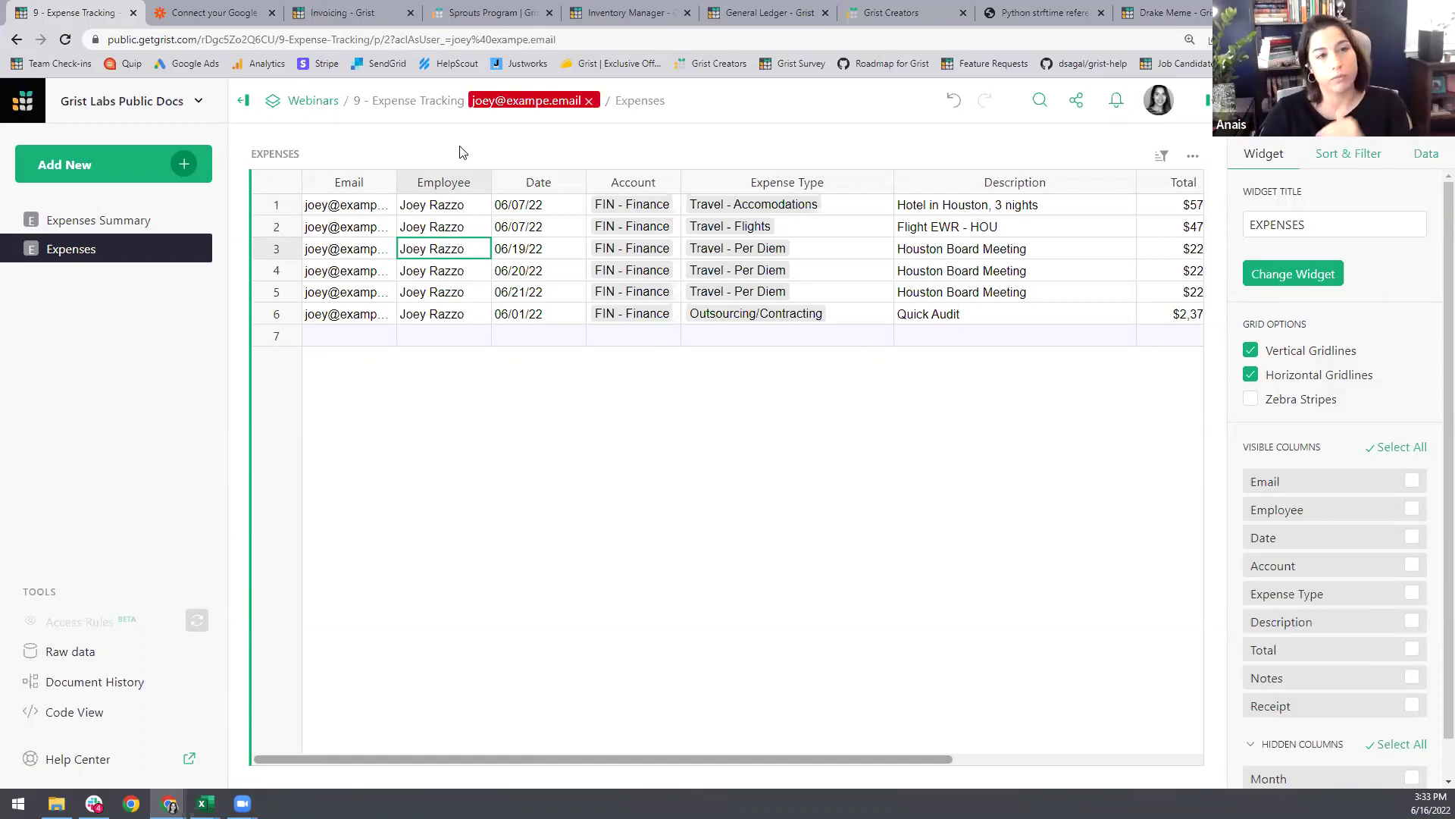
{"action": "left_click", "coordinate": [590, 100]}
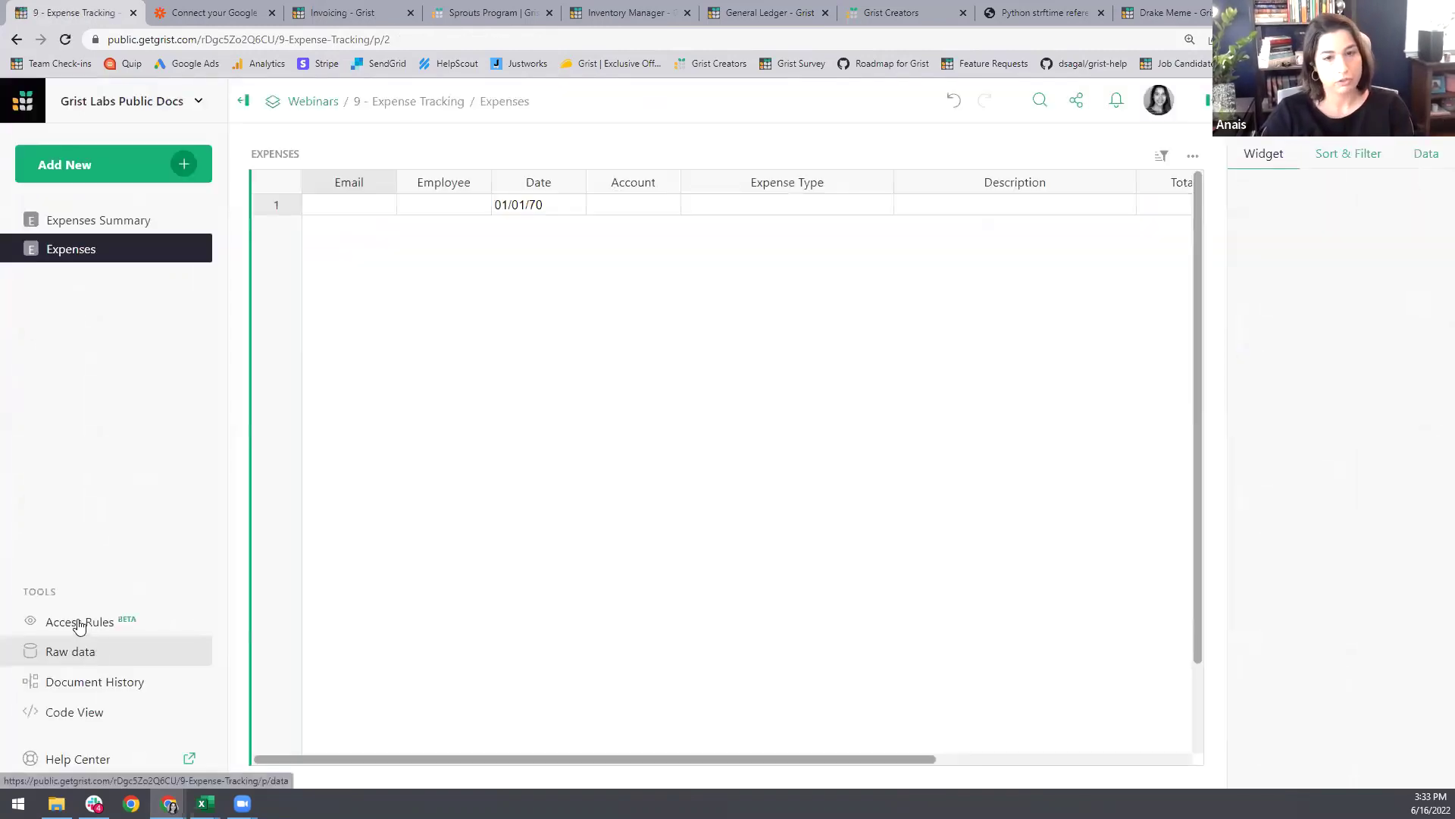
Step: Add an Expenses column rule covering Employee, Email and Month
{"action": "left_click", "coordinate": [80, 623]}
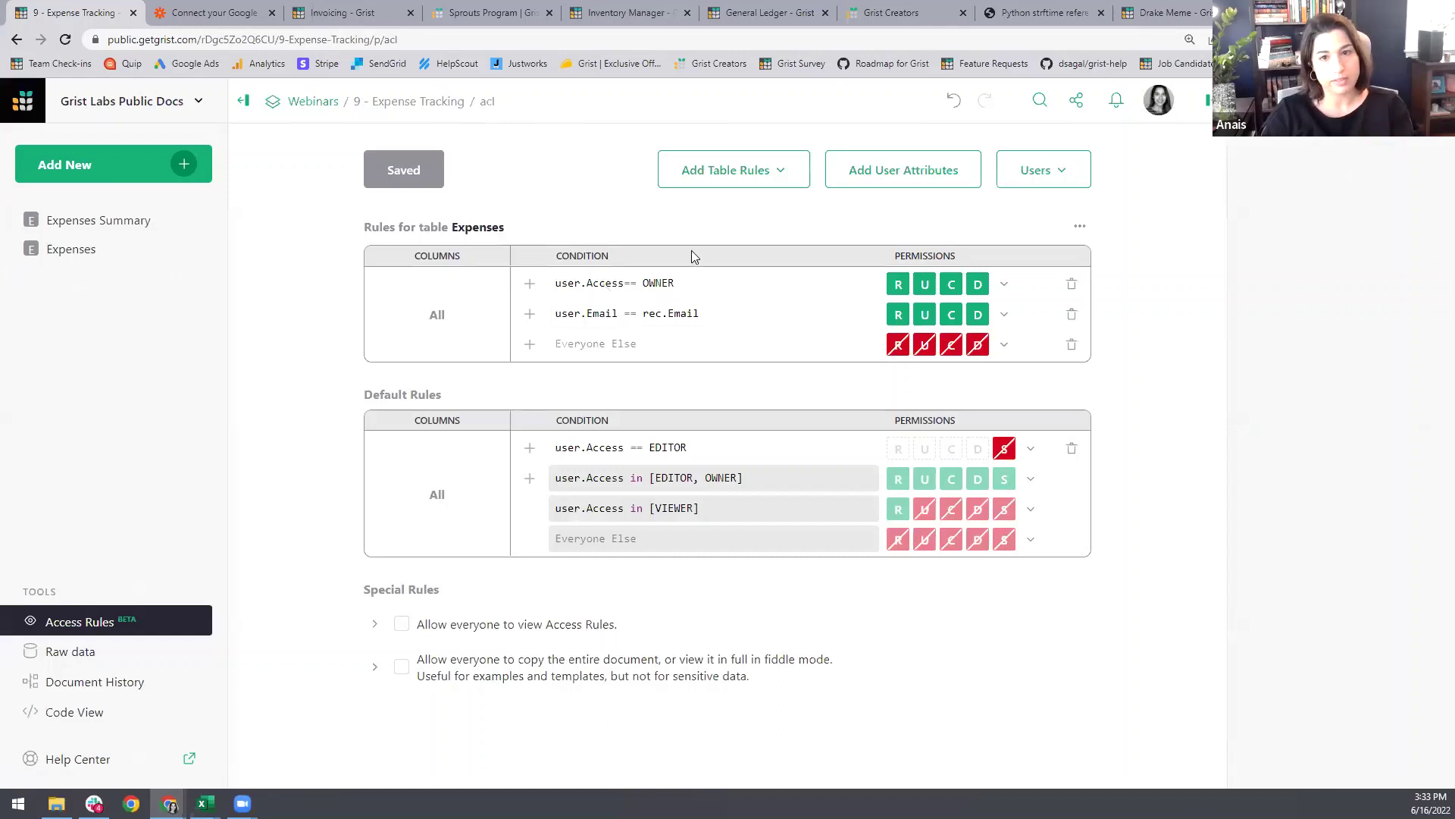
{"action": "left_click", "coordinate": [1079, 228]}
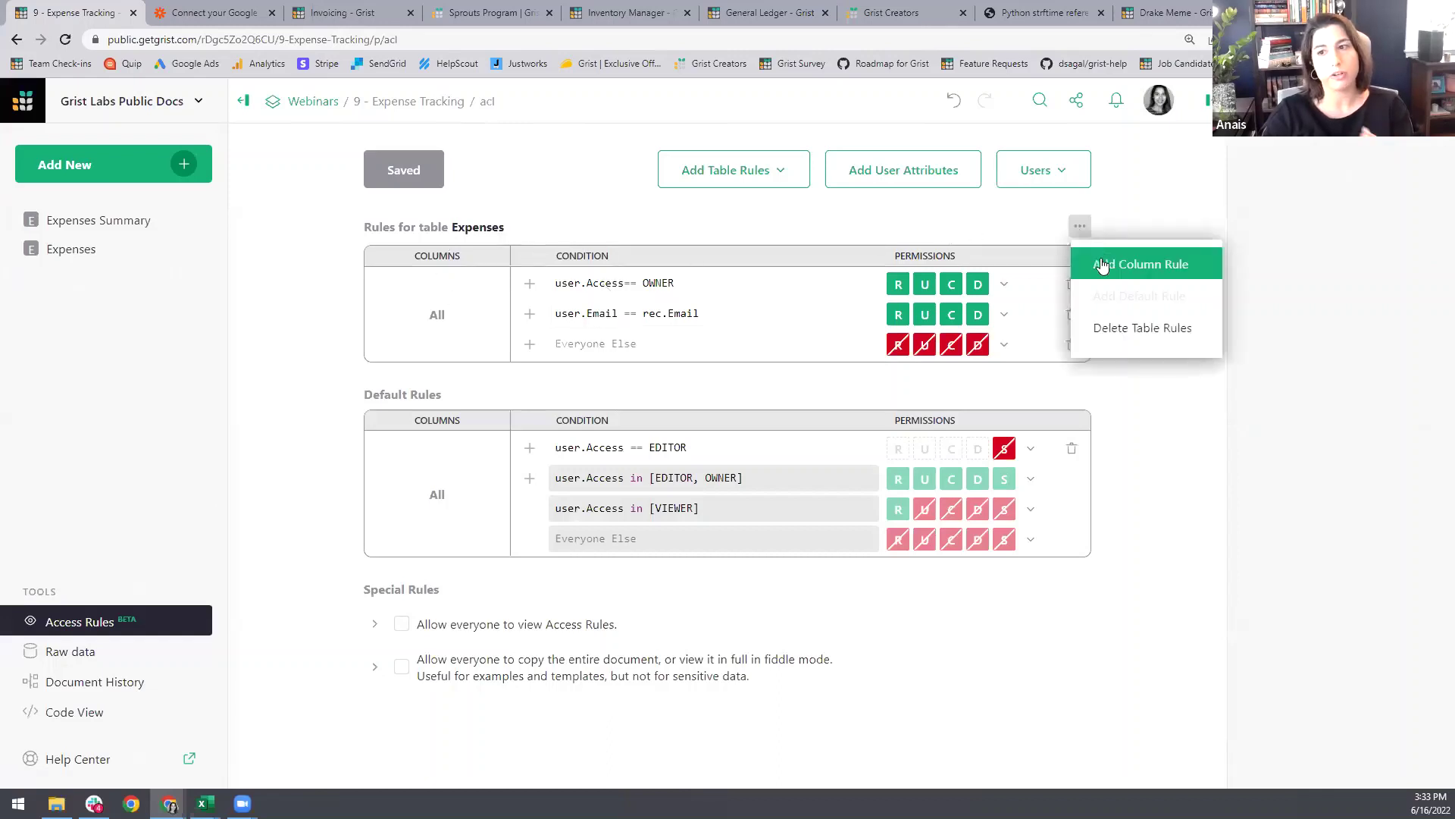
{"action": "left_click", "coordinate": [1102, 262]}
{"action": "left_click", "coordinate": [473, 293]}
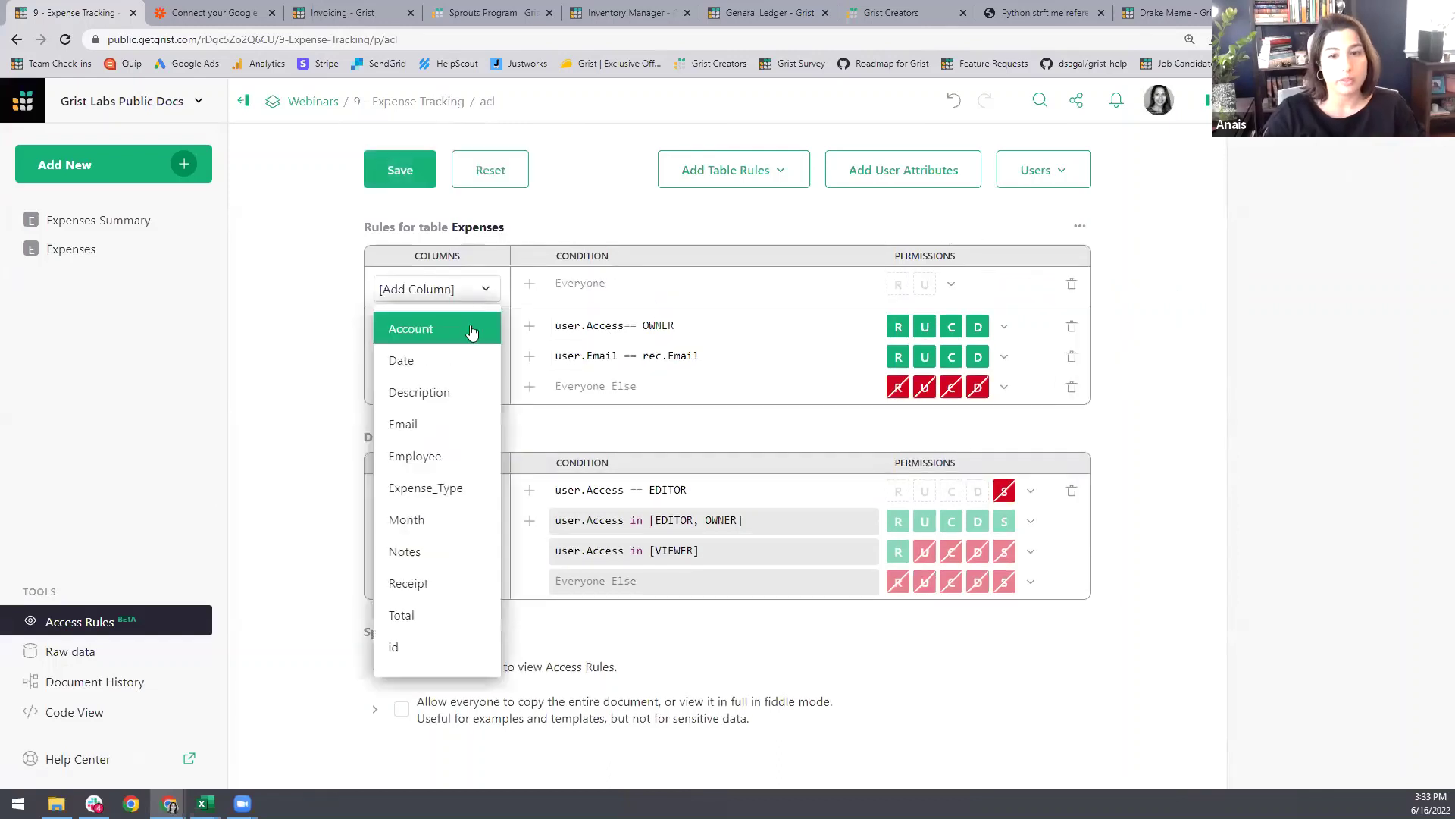
{"action": "left_click", "coordinate": [454, 457]}
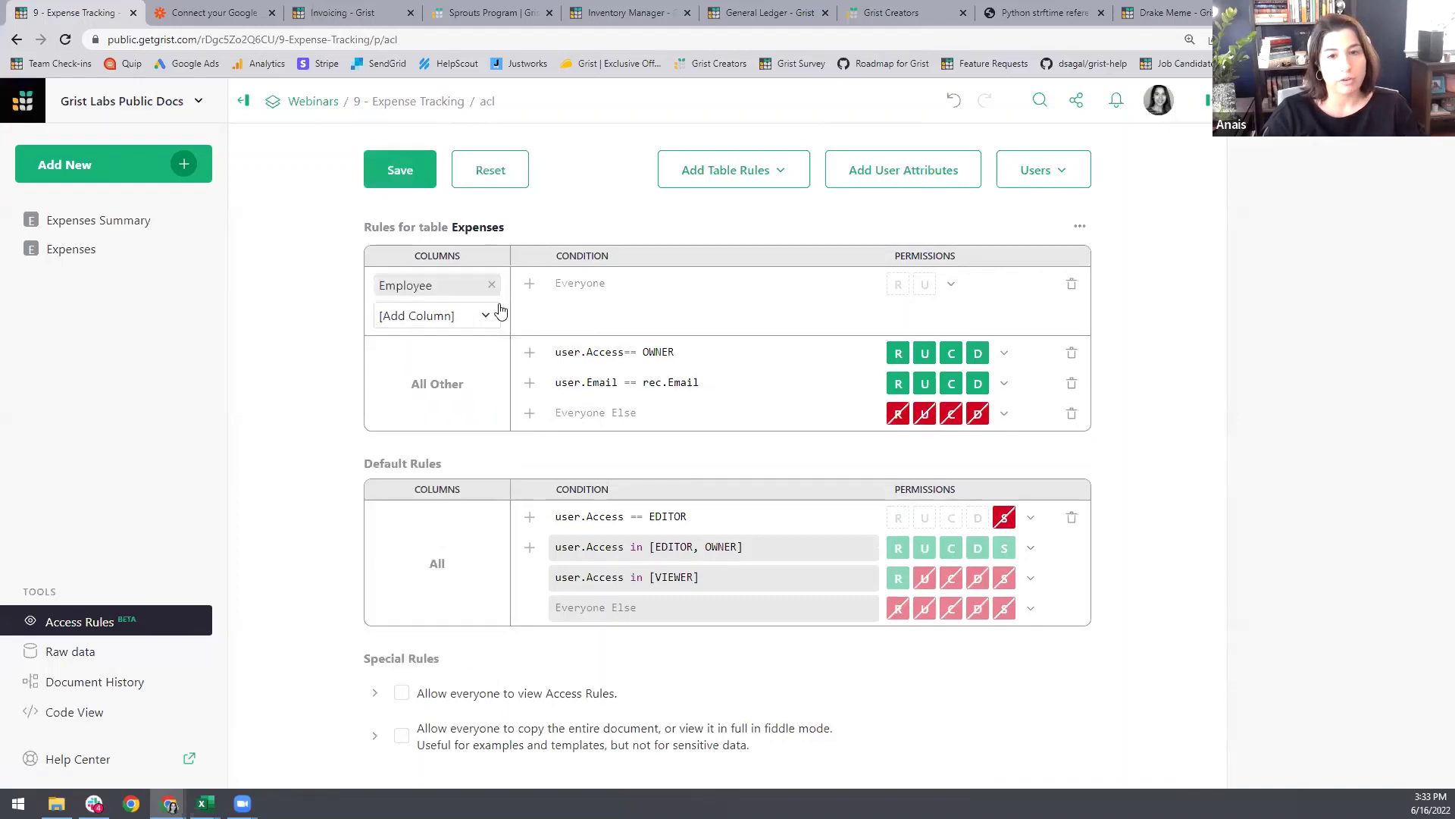
{"action": "left_click", "coordinate": [488, 314]}
{"action": "key", "text": "Return"}
{"action": "left_click", "coordinate": [485, 347]}
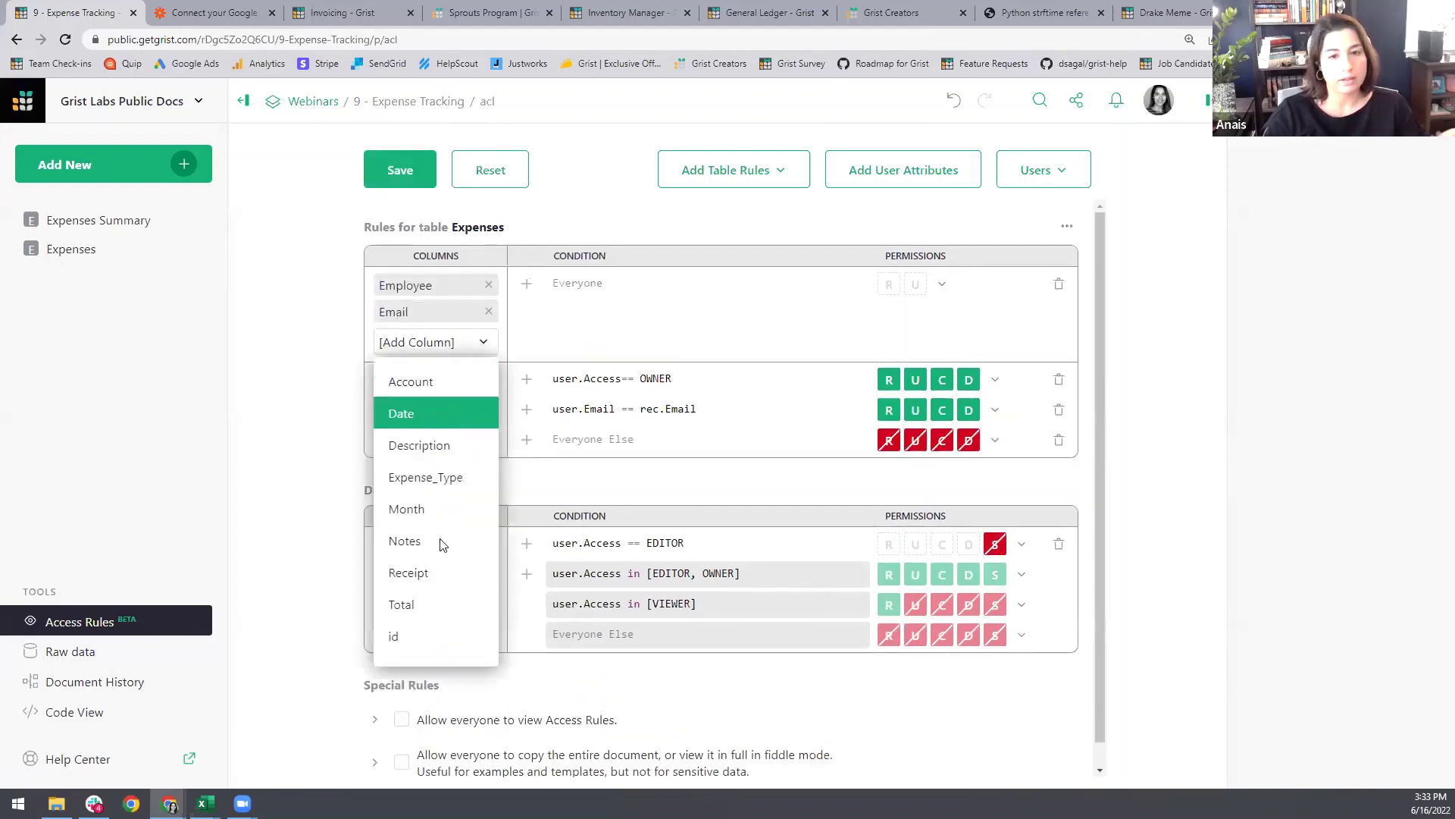
{"action": "left_click", "coordinate": [436, 510]}
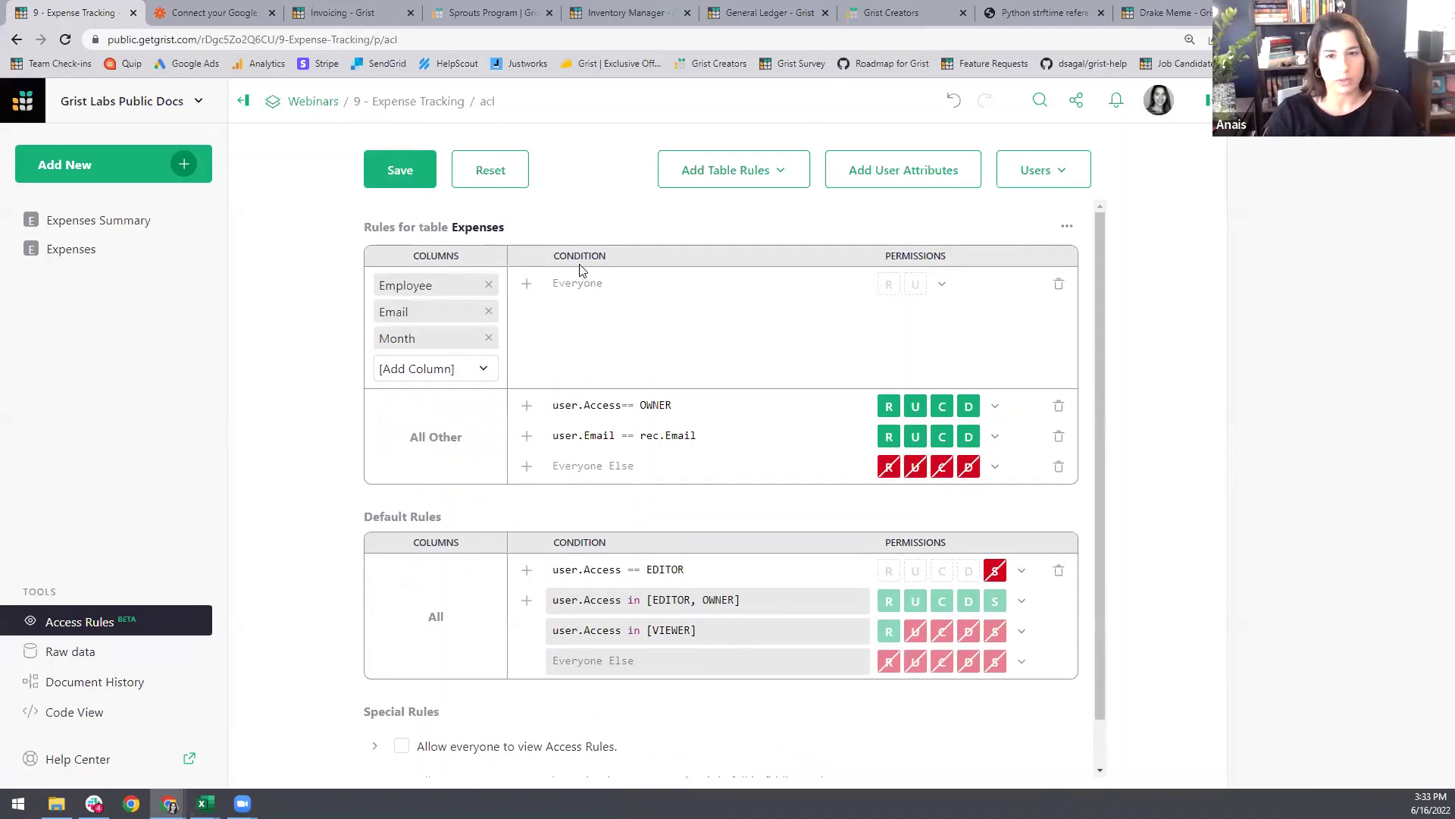
Step: Give user.Access == OWNER read/update on those columns and deny everyone else
{"action": "left_click", "coordinate": [579, 283]}
{"action": "type", "text": "user"}
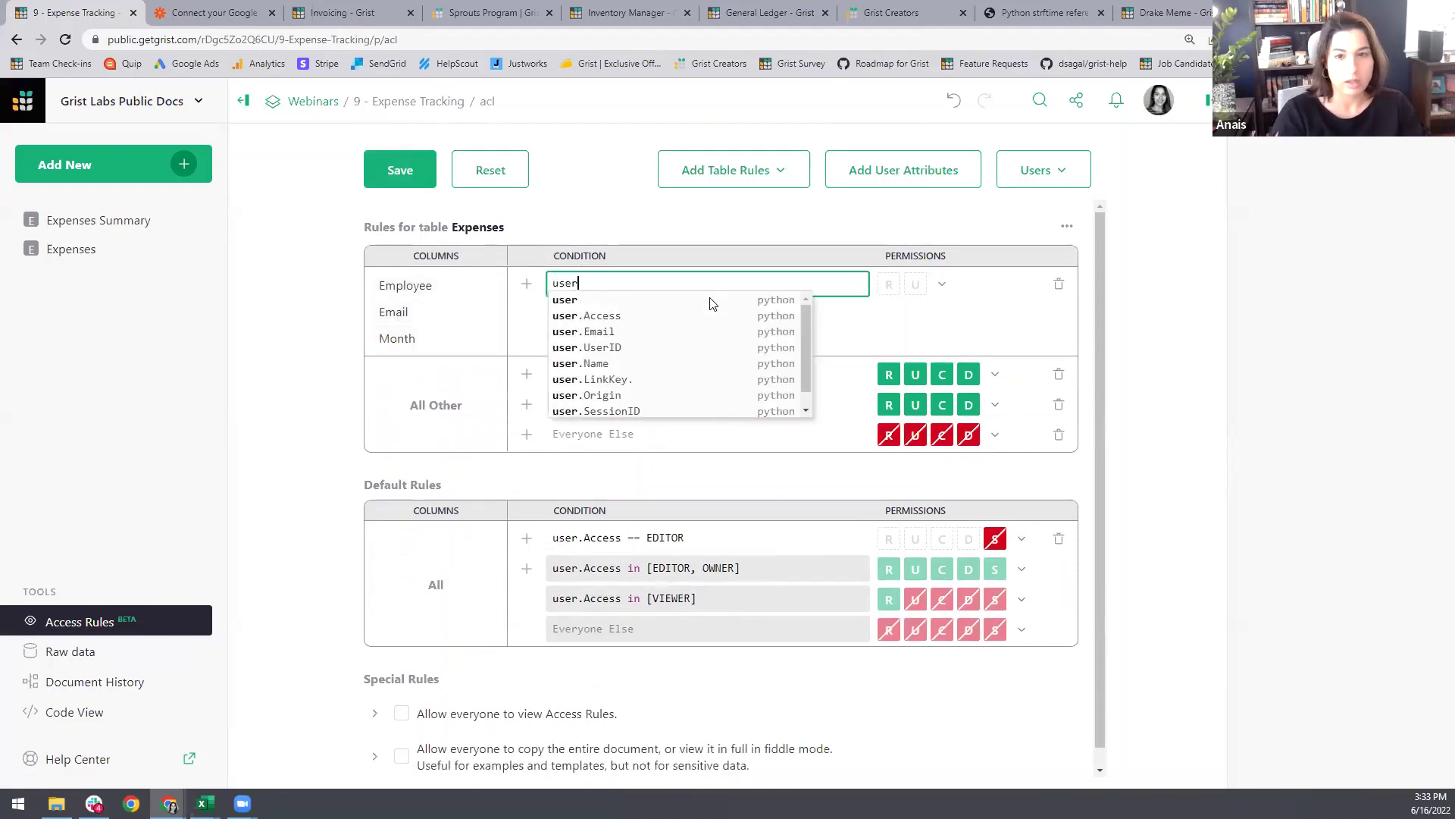
{"action": "type", "text": ".Access == OWNER"}
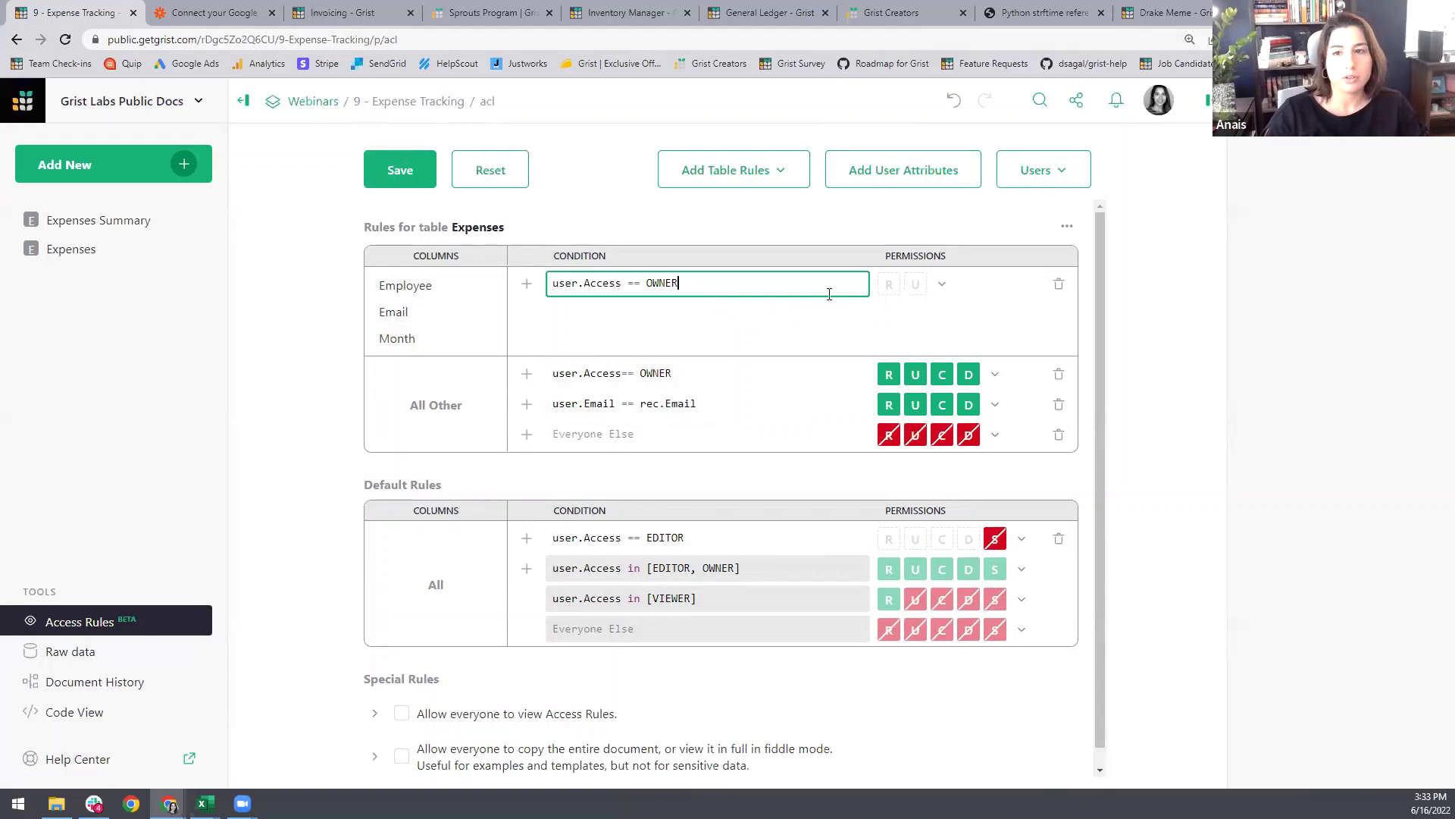
{"action": "key", "text": "Return"}
{"action": "left_click", "coordinate": [941, 285]}
{"action": "left_click", "coordinate": [956, 299]}
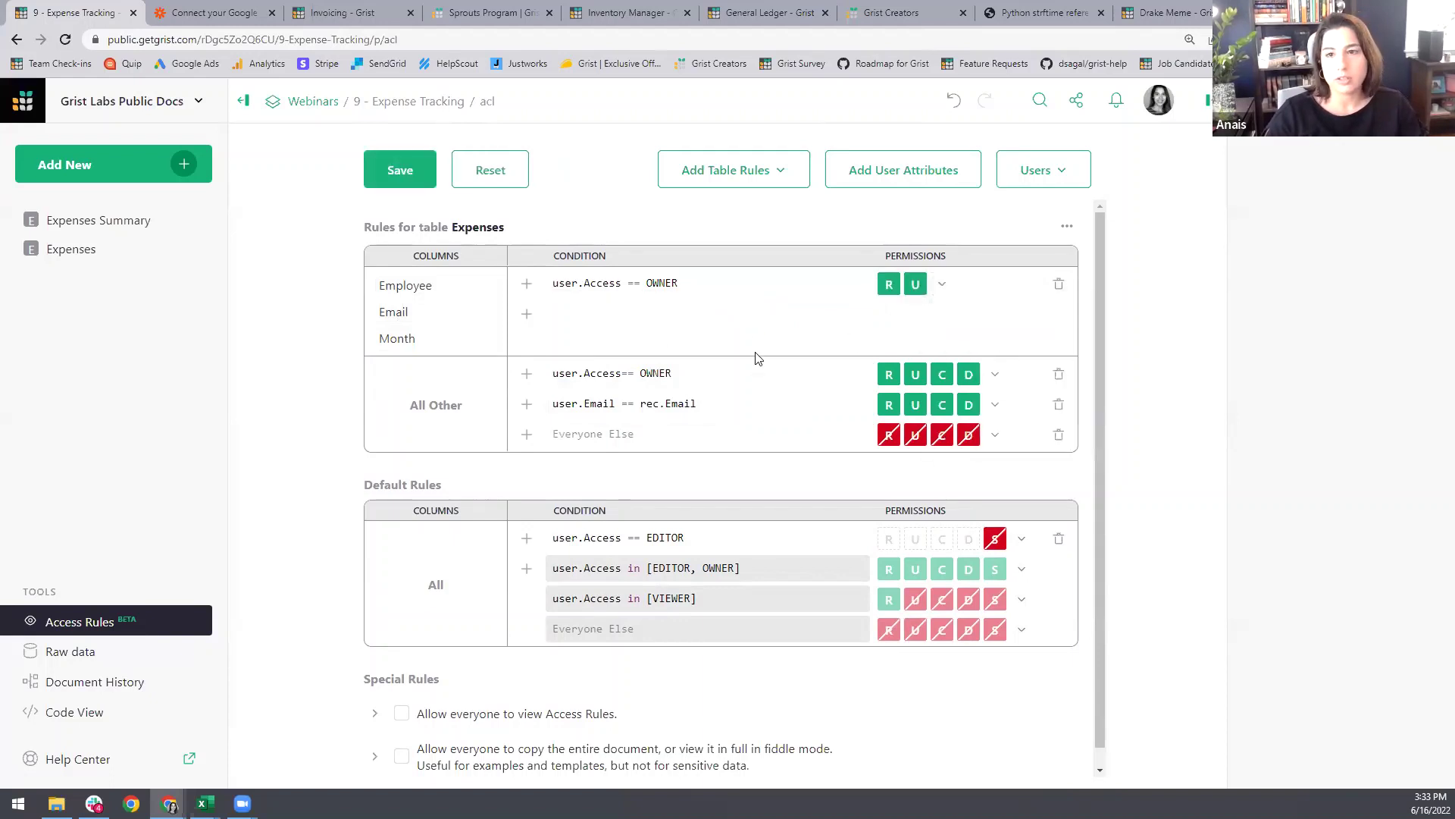
{"action": "left_click", "coordinate": [526, 313]}
{"action": "left_click", "coordinate": [942, 313]}
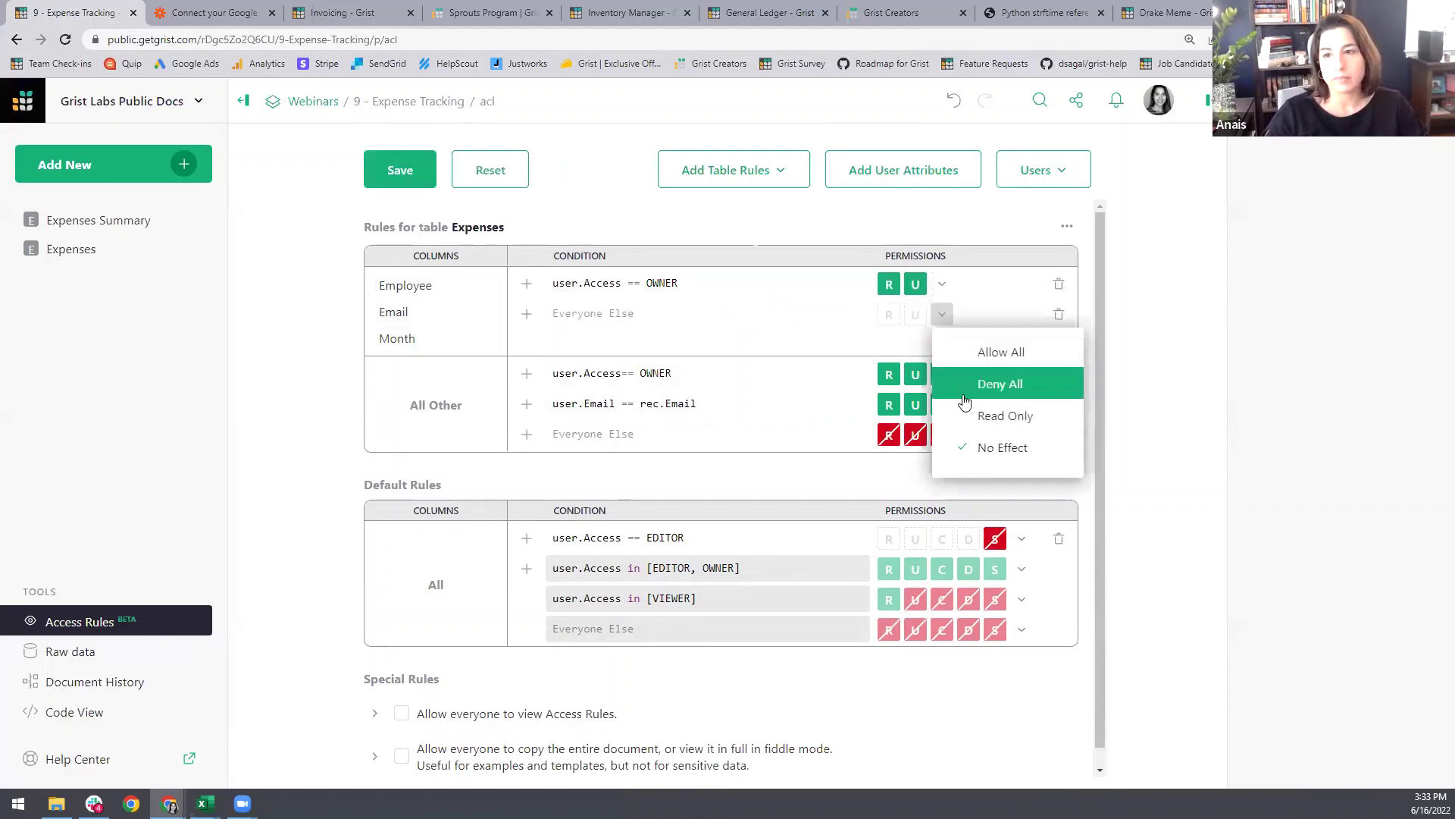
{"action": "left_click", "coordinate": [978, 384]}
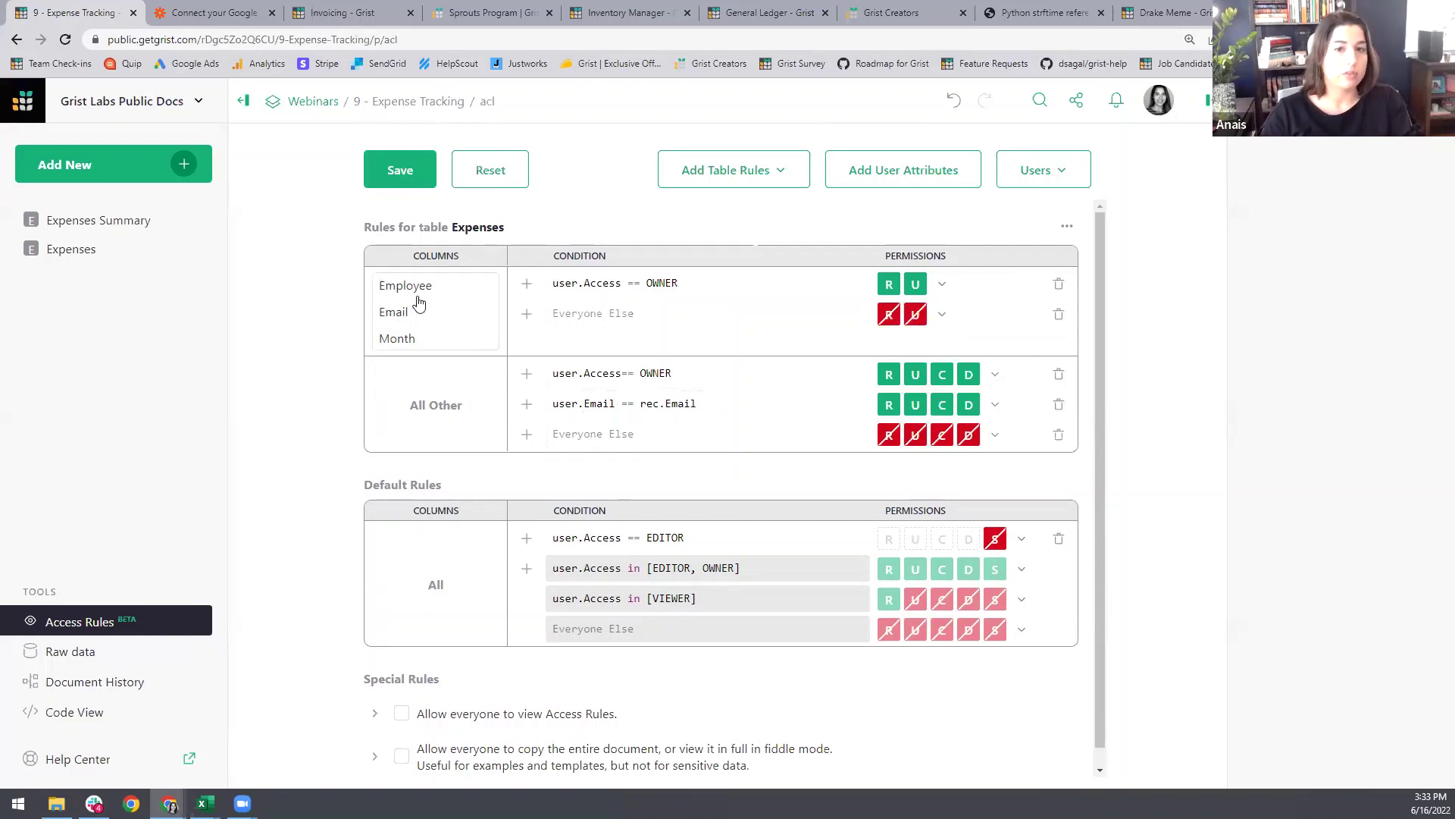
Step: Save the rules, preview as the restricted editor through Expenses and raw data, then exit
{"action": "left_click", "coordinate": [411, 170]}
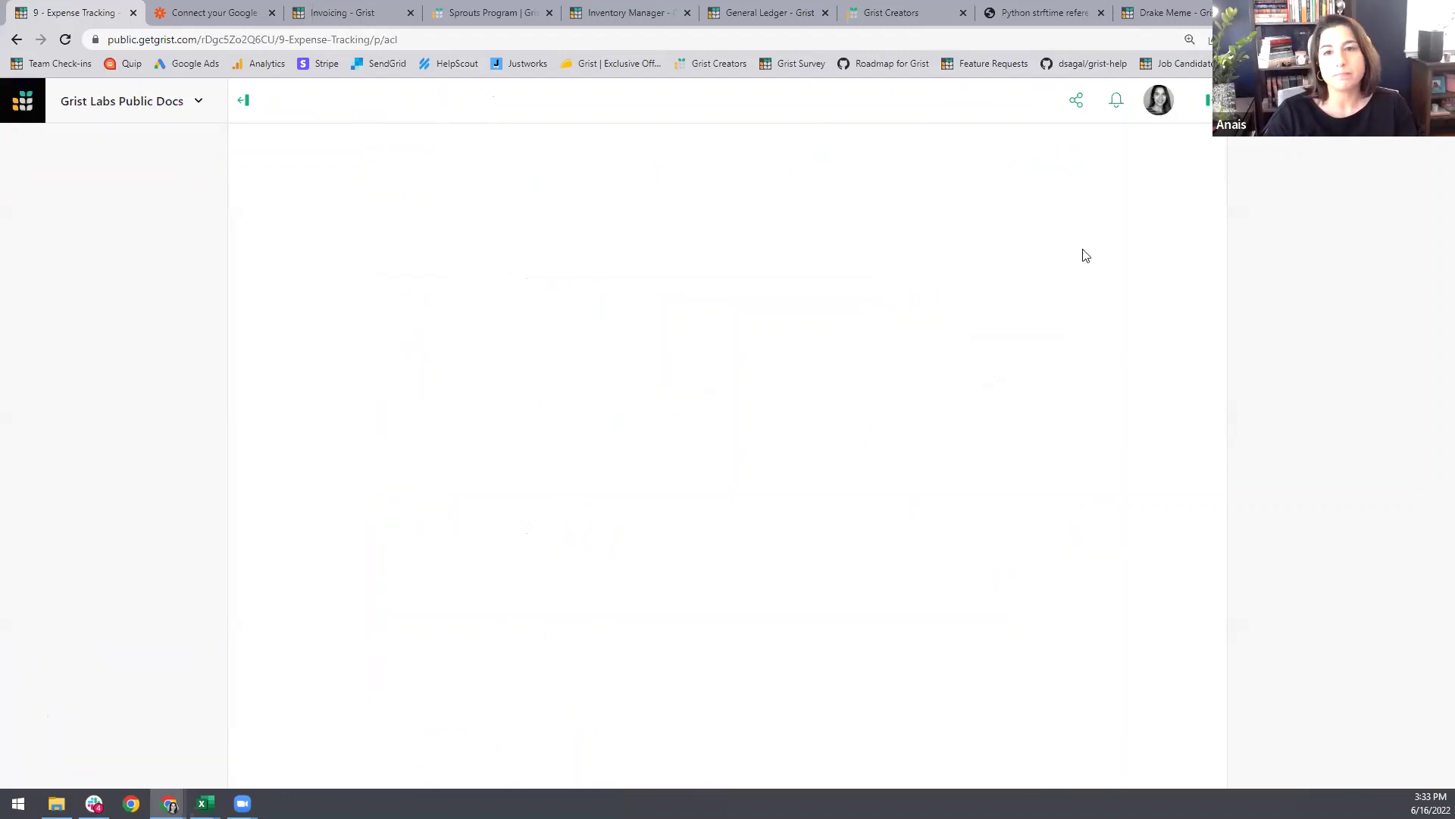
{"action": "left_click", "coordinate": [1056, 168]}
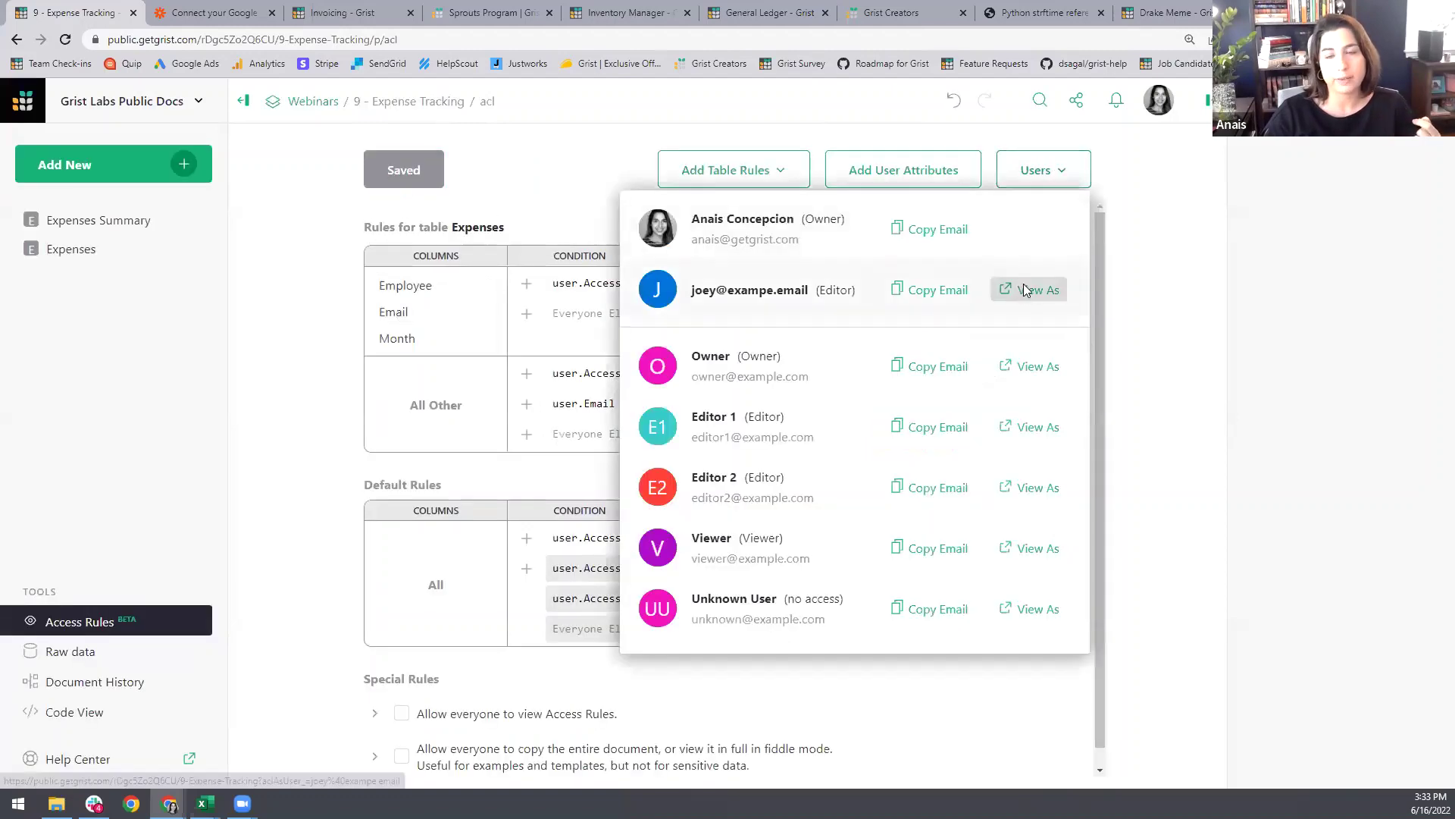
{"action": "left_click", "coordinate": [1033, 289]}
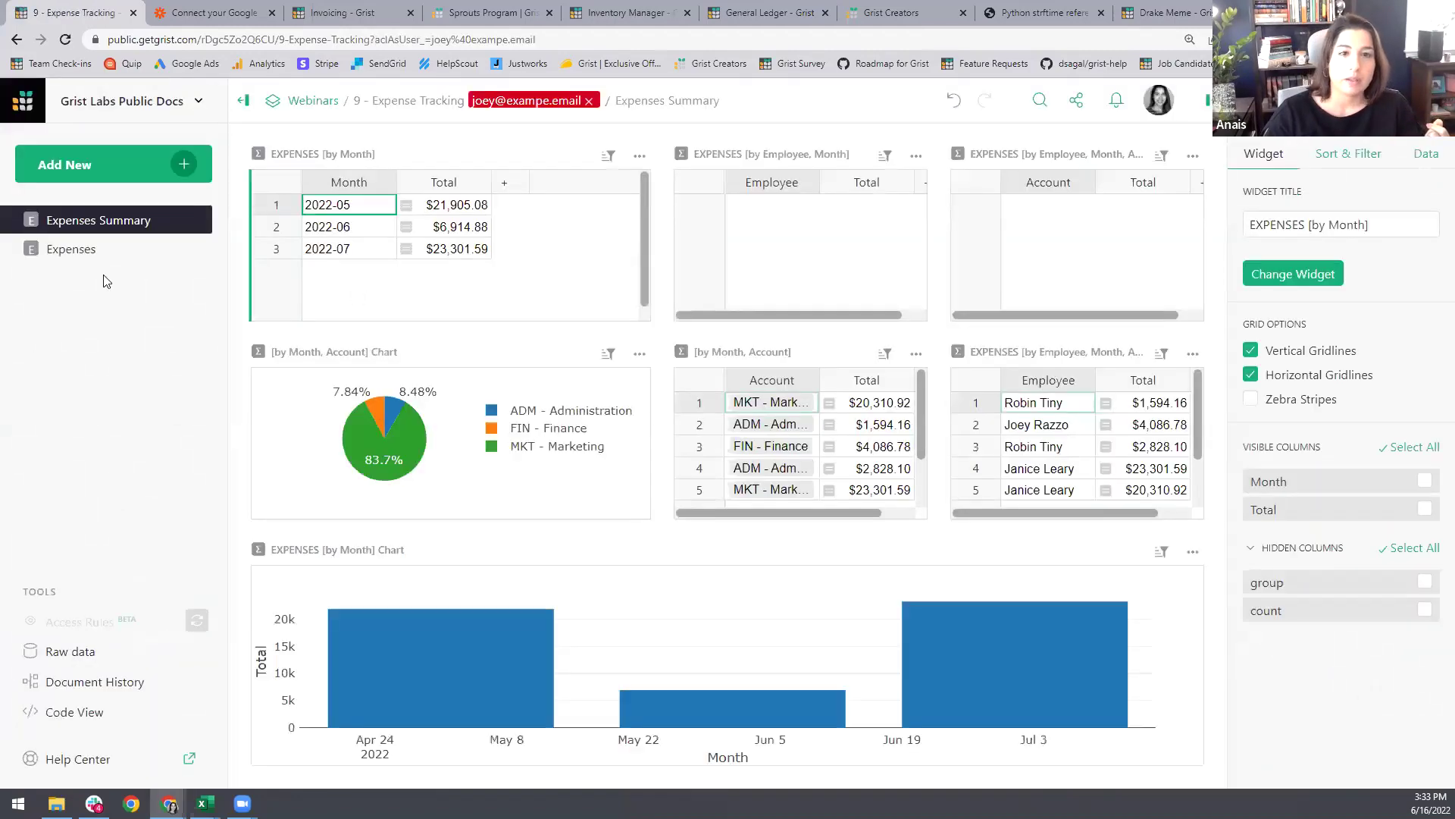
{"action": "left_click", "coordinate": [87, 250]}
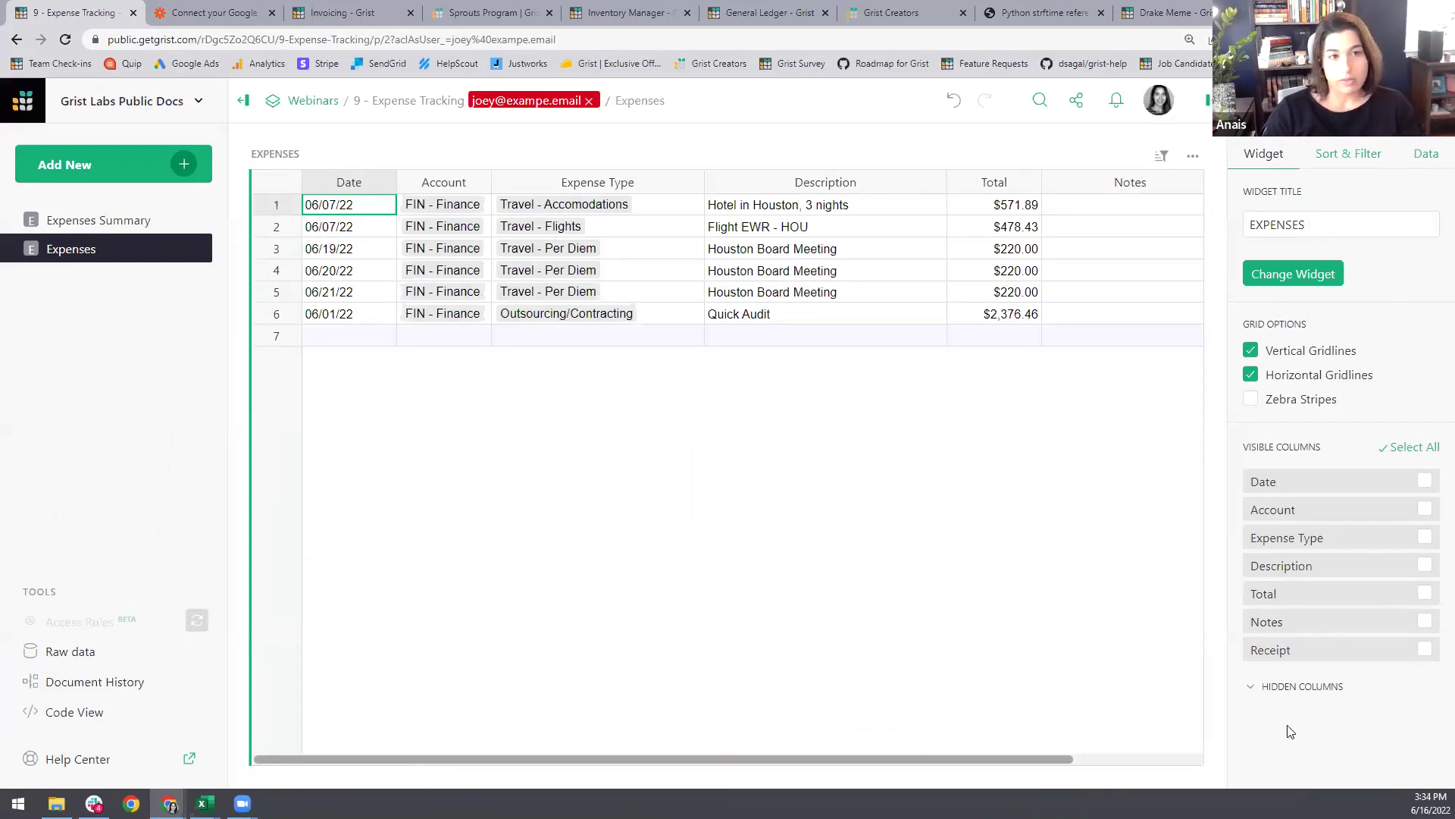
{"action": "left_click", "coordinate": [53, 655]}
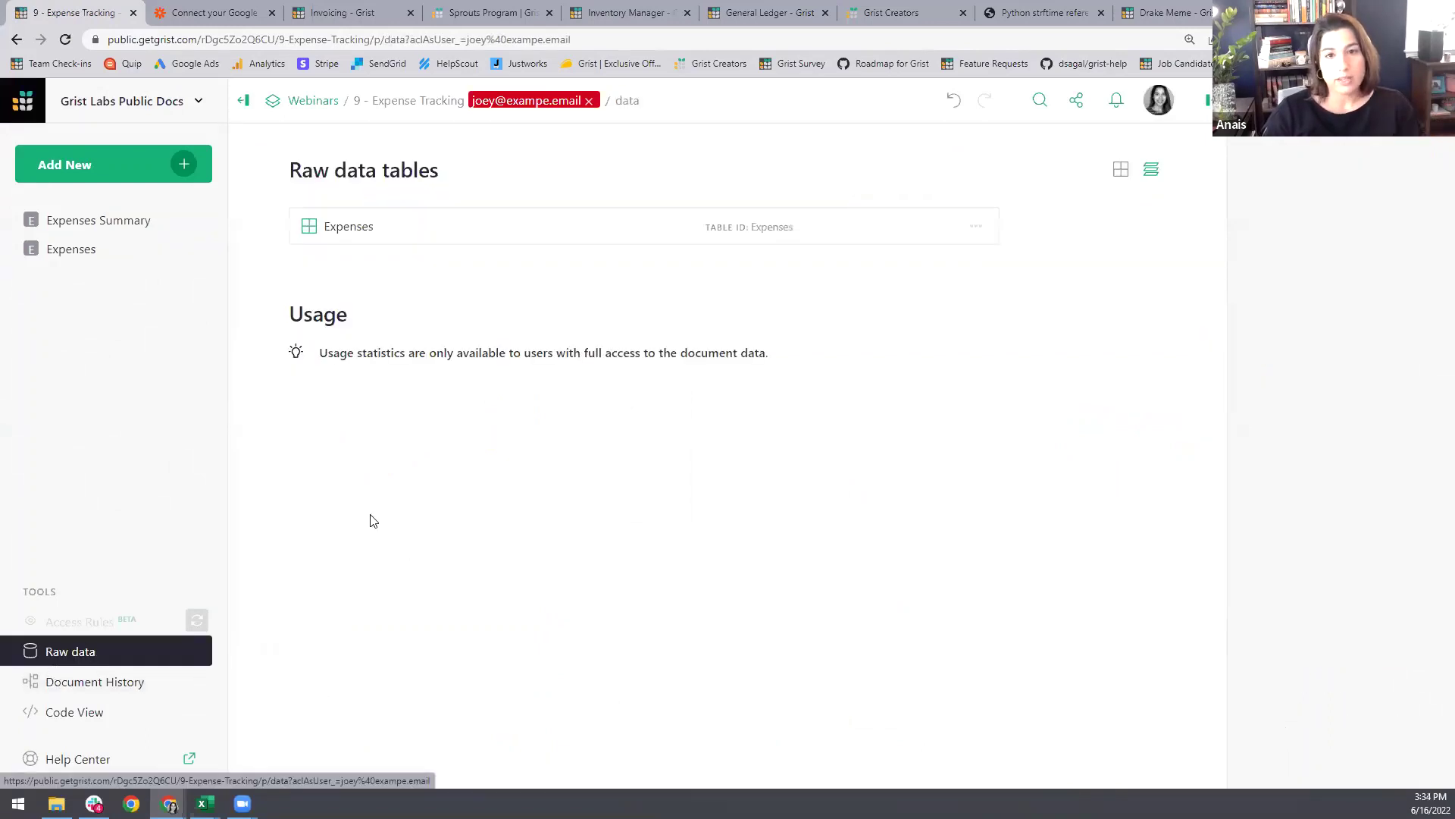
{"action": "left_click", "coordinate": [584, 226]}
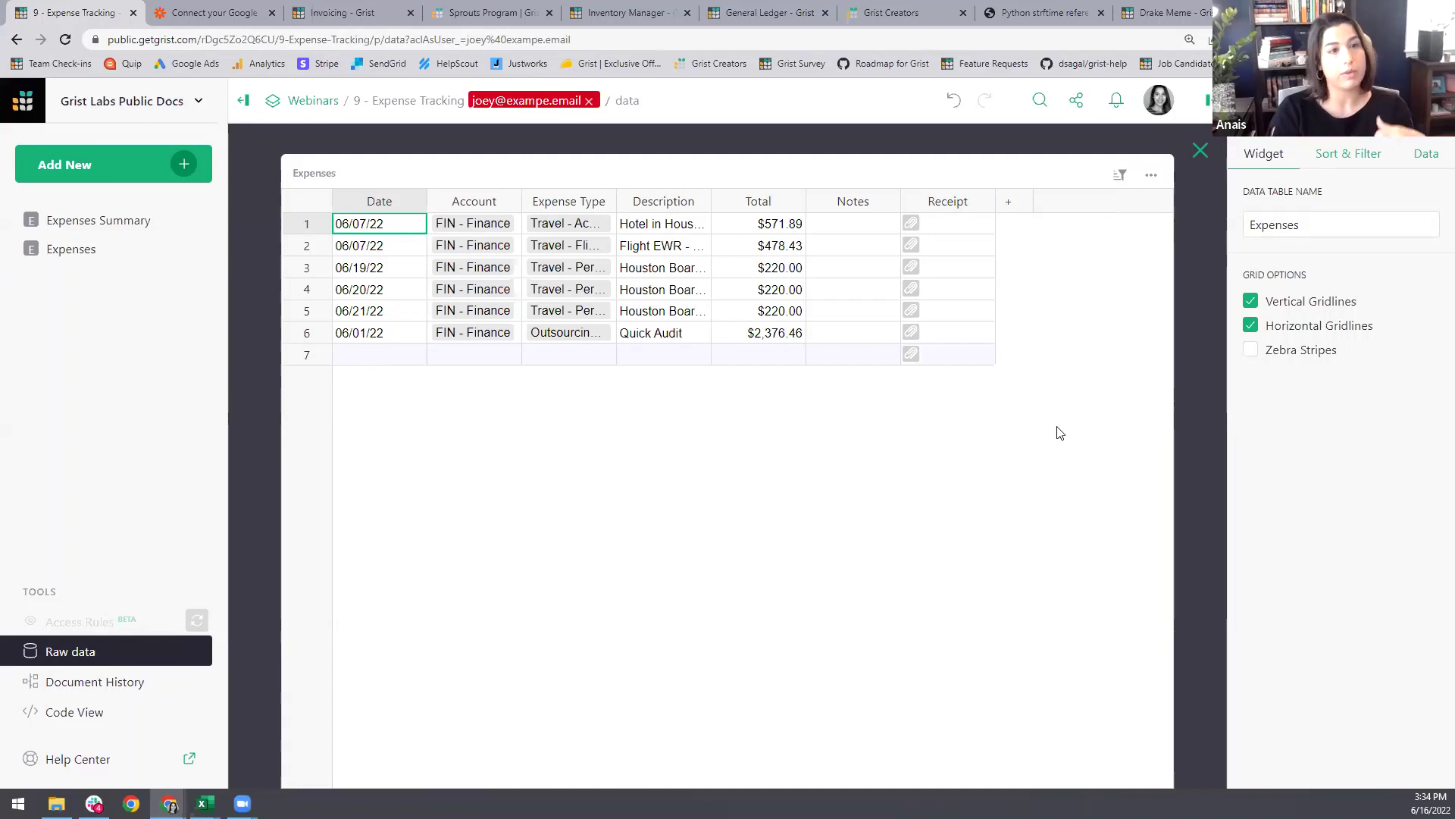
{"action": "left_click", "coordinate": [1200, 149]}
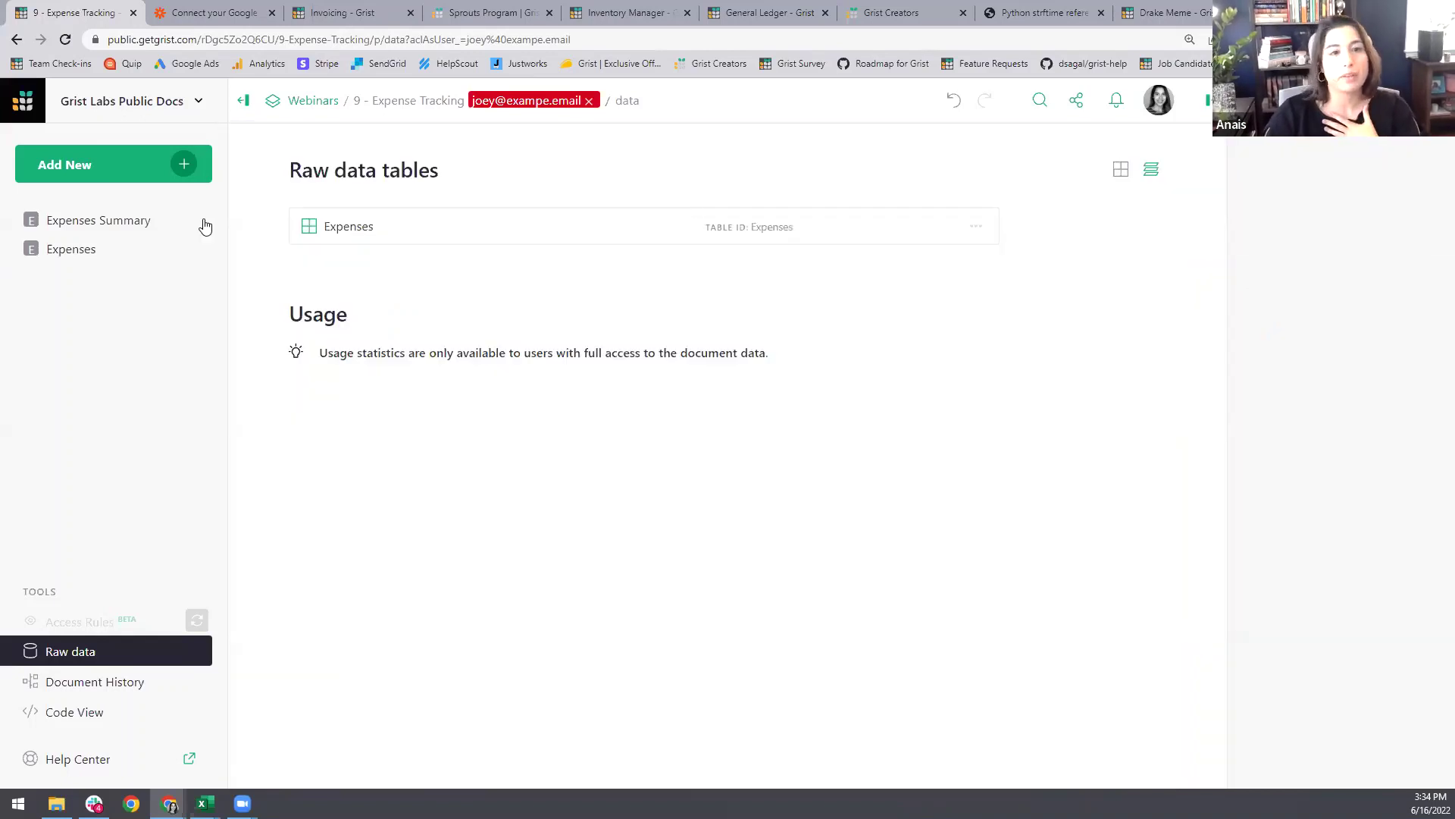
{"action": "left_click", "coordinate": [52, 221]}
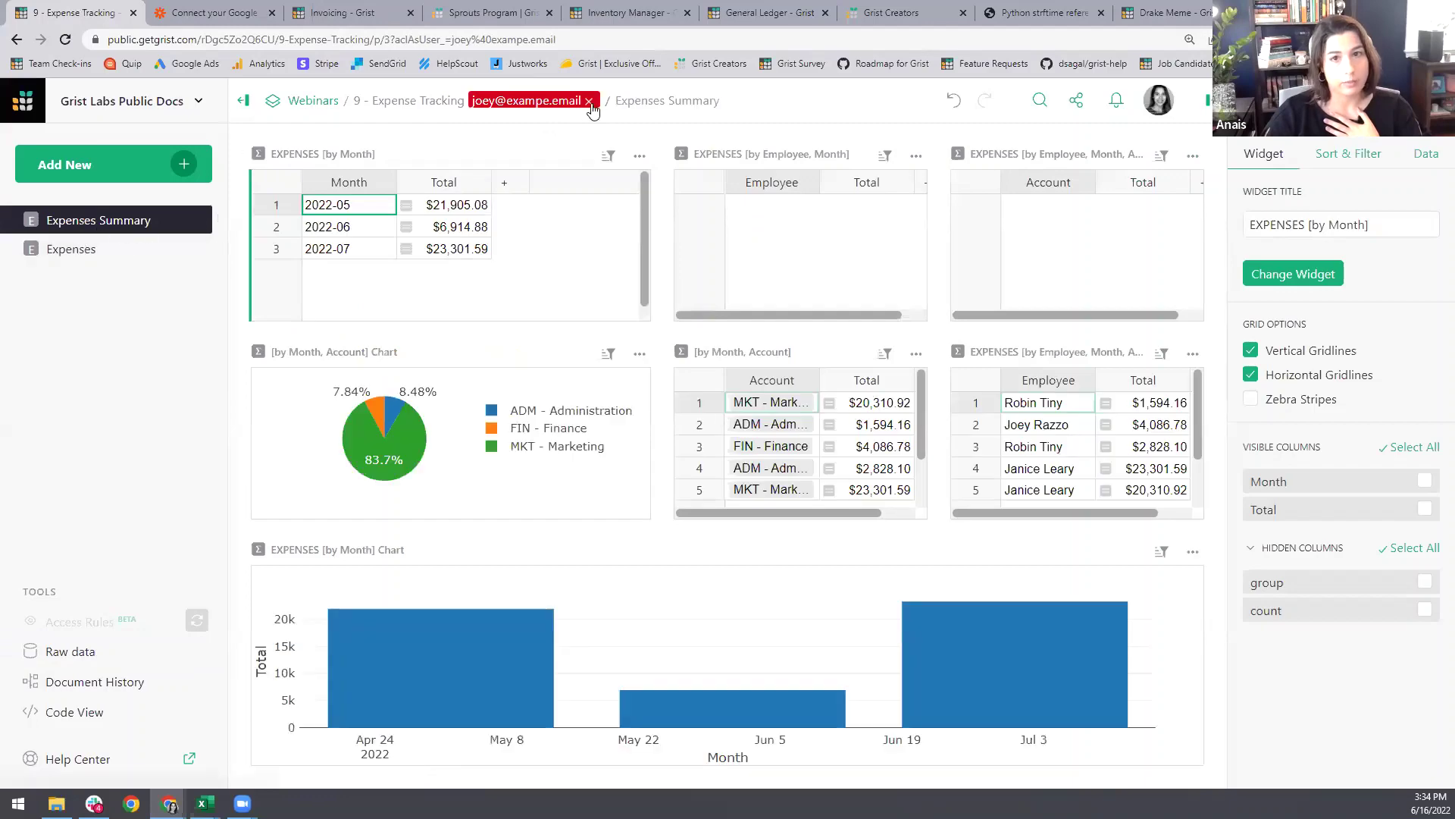
{"action": "left_click", "coordinate": [589, 101]}
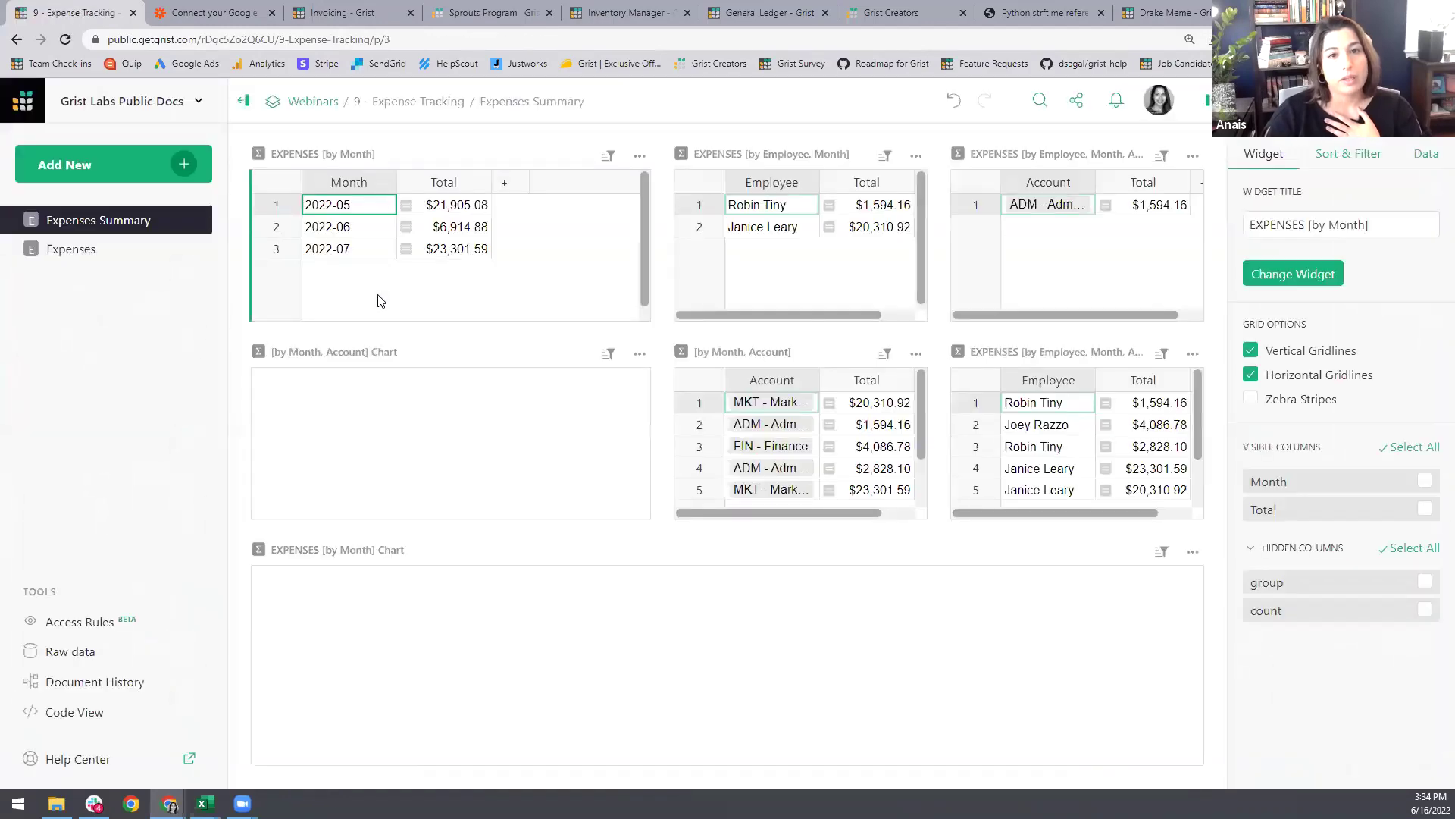
Step: Hide the Email column in the Expenses table and return to Expenses Summary
{"action": "left_click", "coordinate": [87, 258]}
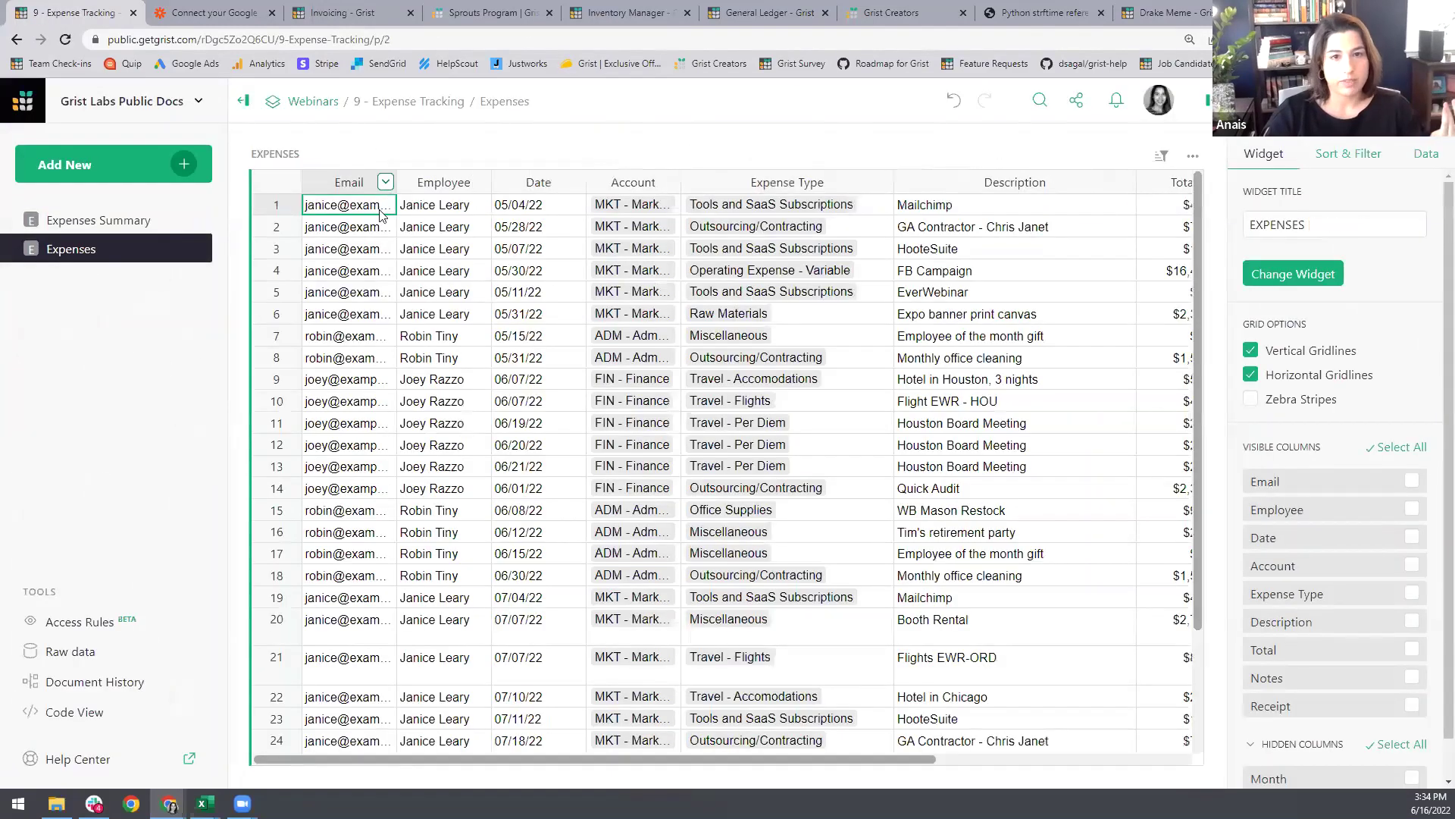
{"action": "left_click", "coordinate": [386, 183]}
{"action": "left_click", "coordinate": [413, 357]}
{"action": "left_click", "coordinate": [345, 277]}
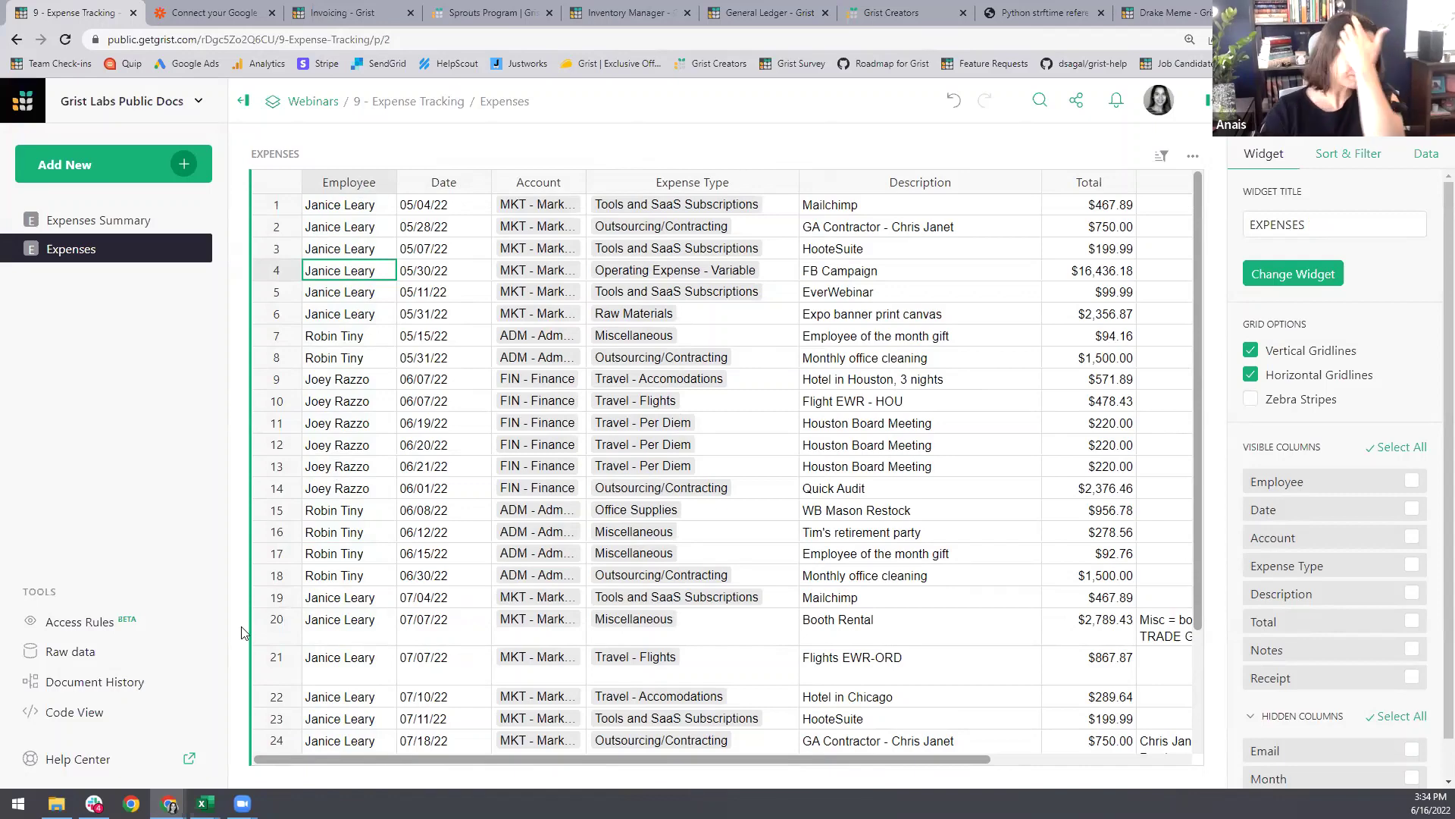
{"action": "left_click", "coordinate": [104, 220]}
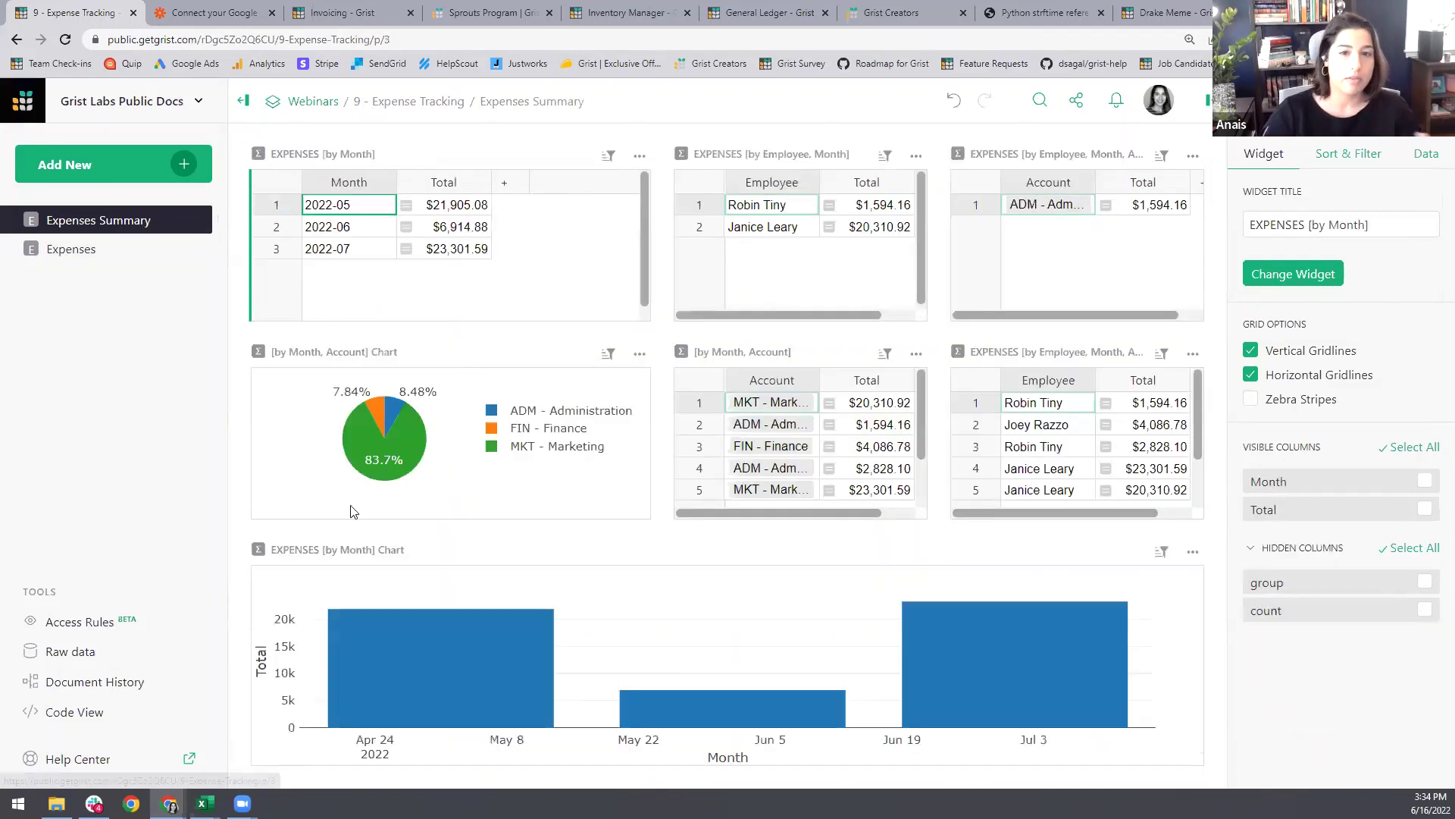
Step: Add table rule sets for GristSummary_8_Expenses, Expenses2, Expenses3 and Expenses4
{"action": "left_click", "coordinate": [80, 621]}
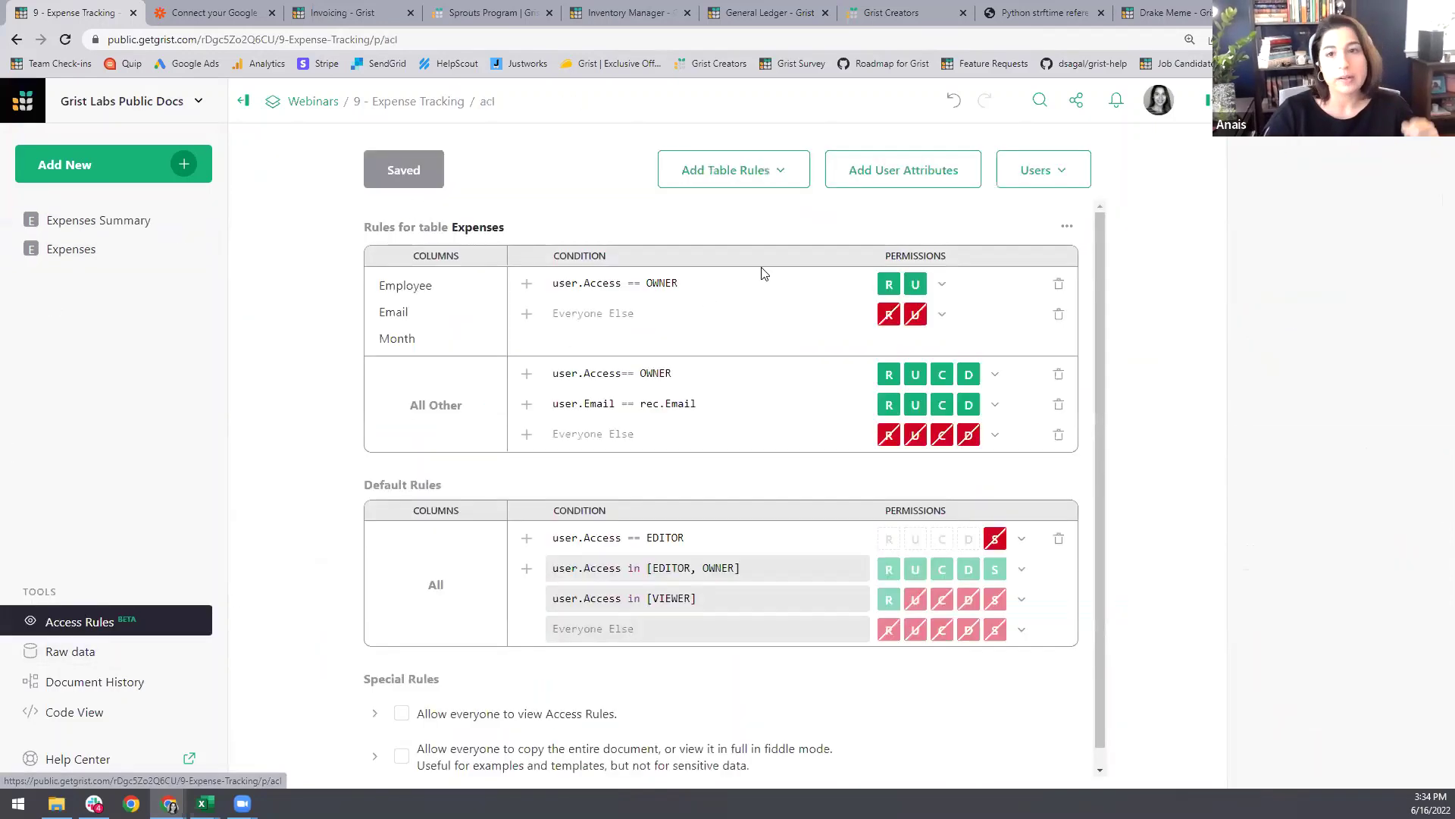
{"action": "left_click", "coordinate": [747, 178]}
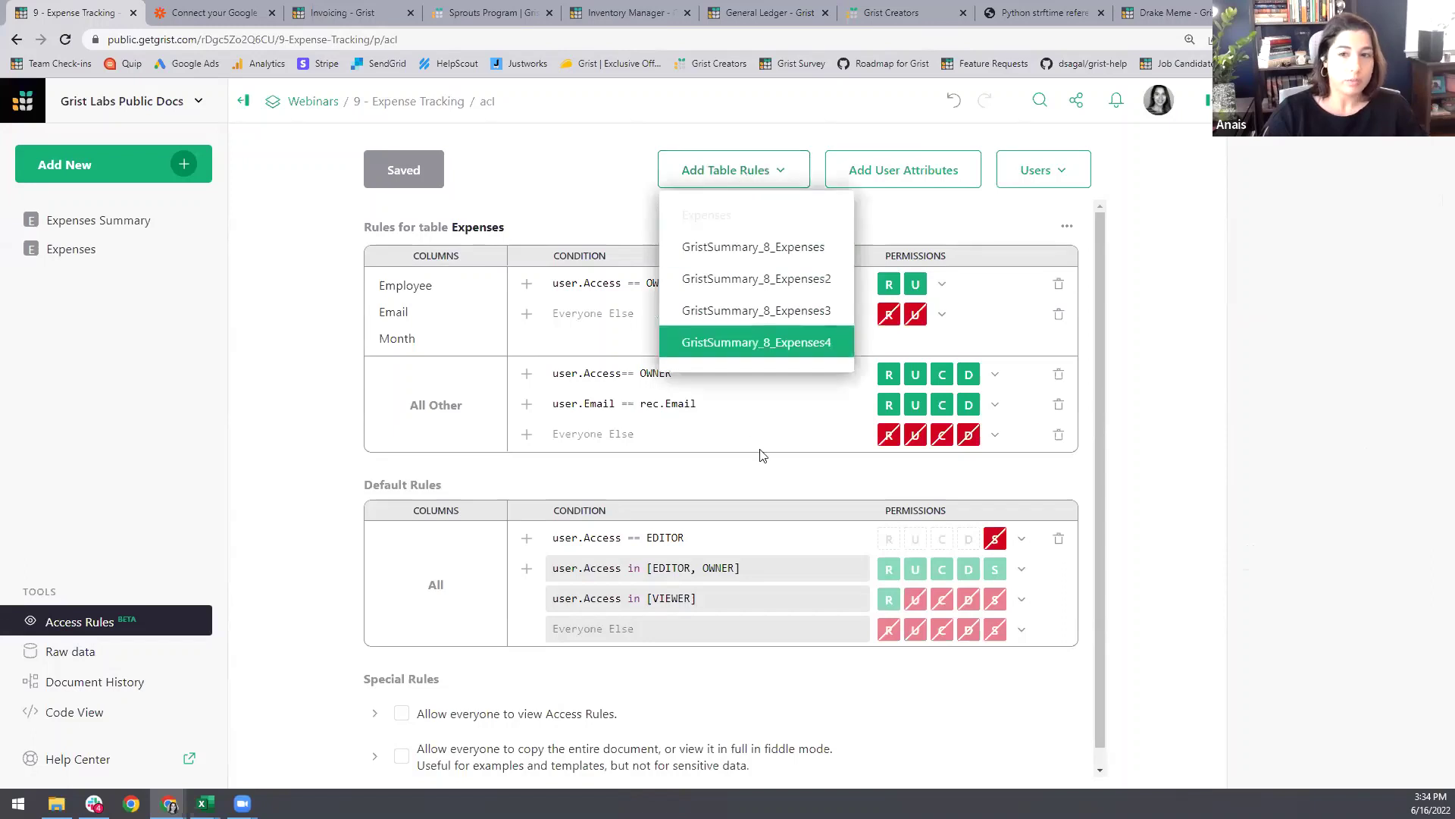
{"action": "left_click", "coordinate": [780, 247]}
{"action": "left_click", "coordinate": [787, 181]}
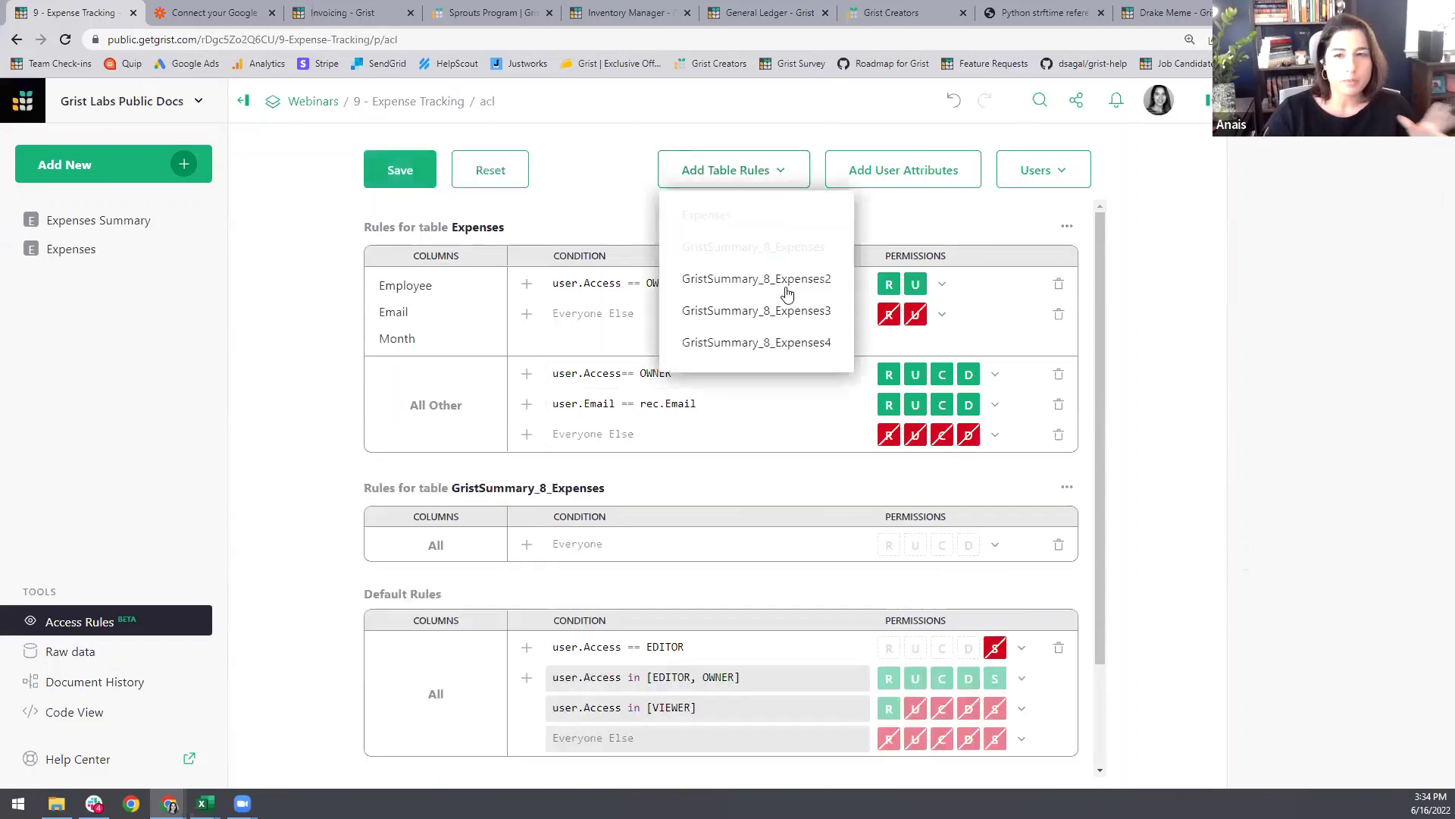
{"action": "left_click", "coordinate": [777, 288]}
{"action": "left_click", "coordinate": [779, 179]}
{"action": "left_click", "coordinate": [792, 310]}
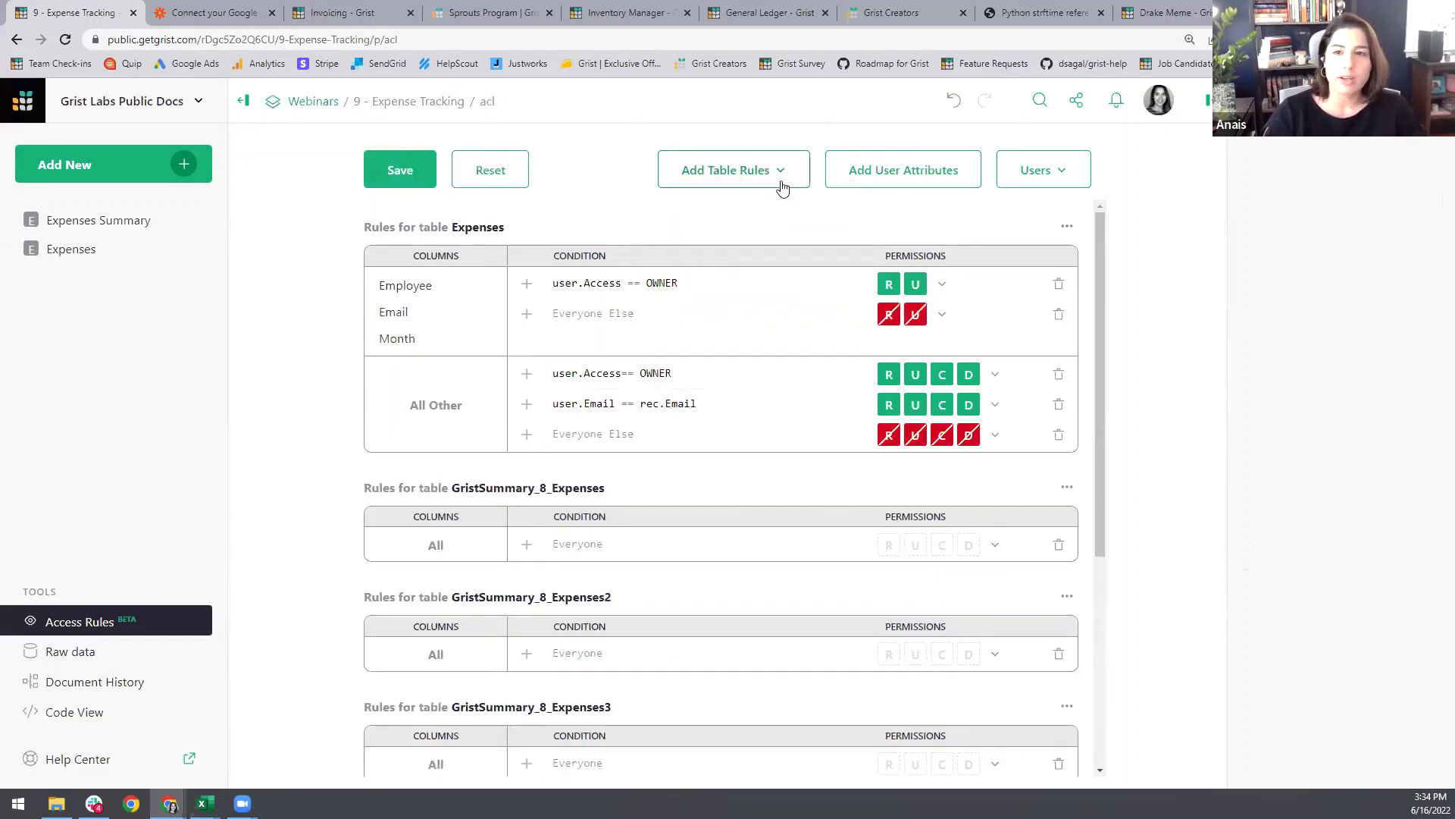
{"action": "left_click", "coordinate": [780, 182]}
{"action": "left_click", "coordinate": [791, 342]}
{"action": "scroll", "coordinate": [682, 410], "scroll_direction": "down", "scroll_amount": 4}
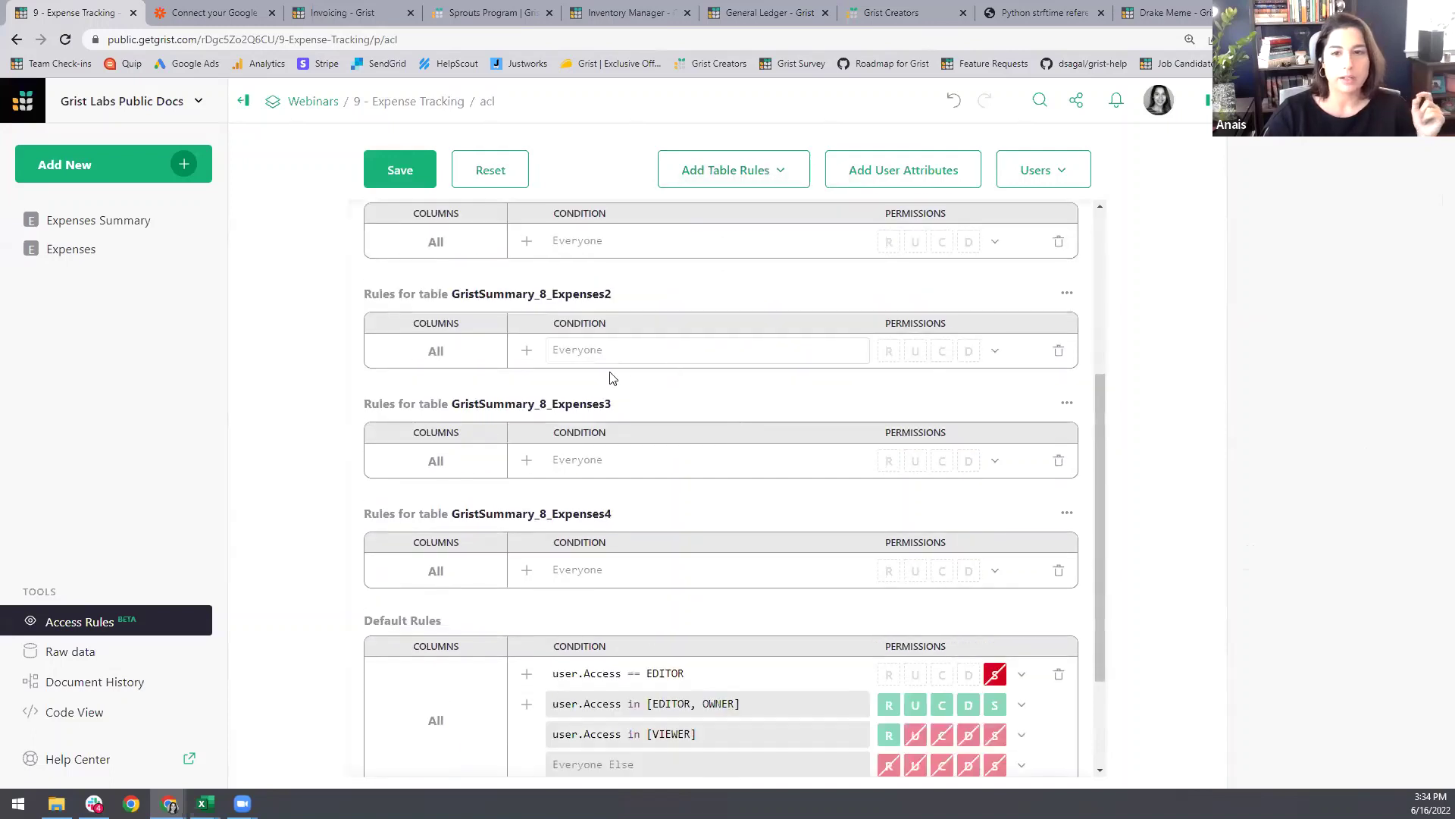
{"action": "scroll", "coordinate": [592, 569], "scroll_direction": "up", "scroll_amount": 4}
Step: Copy the owner condition; give GristSummary_8_Expenses owners Allow All, everyone else Deny All
{"action": "left_click", "coordinate": [633, 280]}
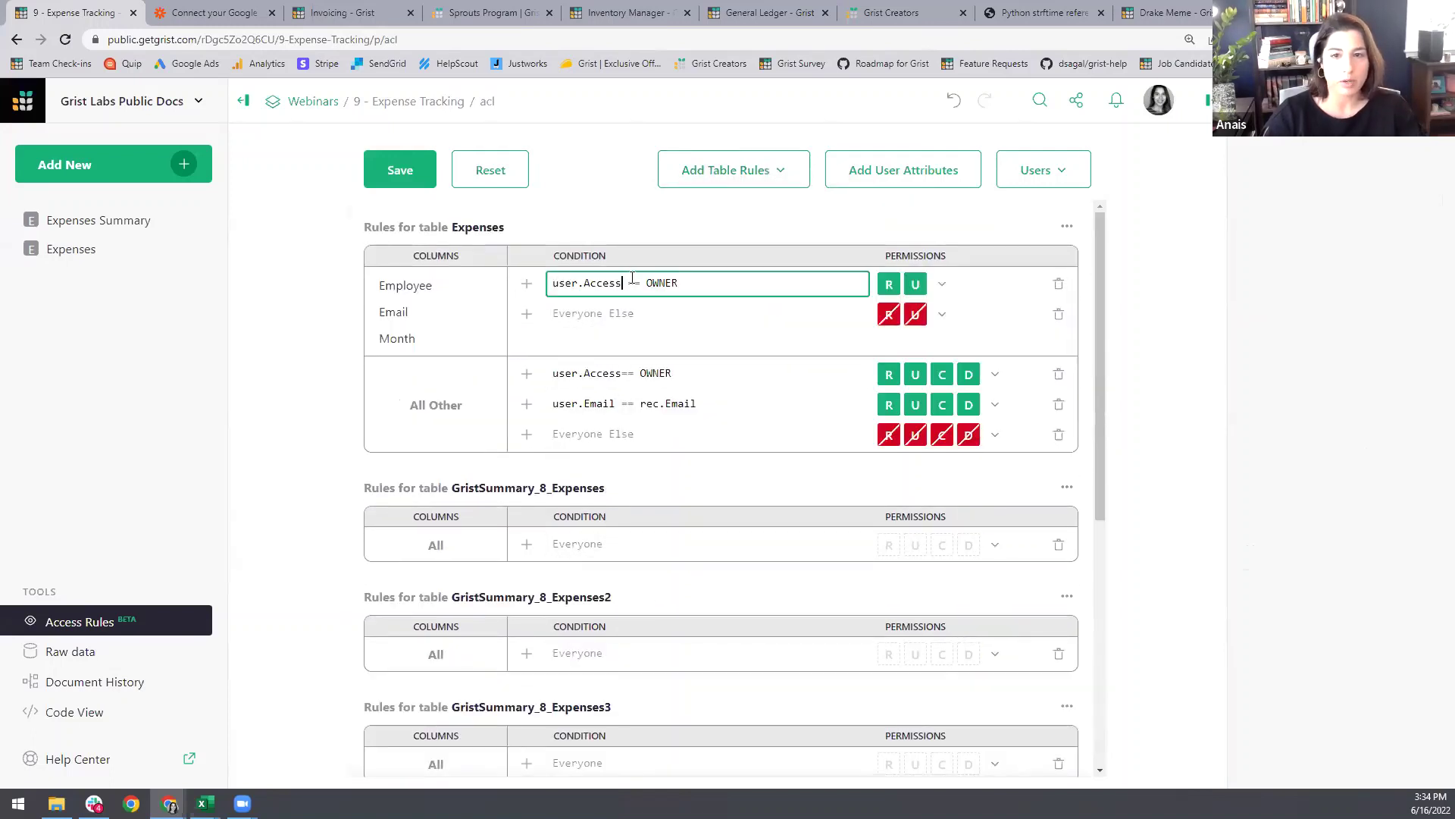
{"action": "triple_click", "coordinate": [626, 284]}
{"action": "key", "text": "ctrl+c"}
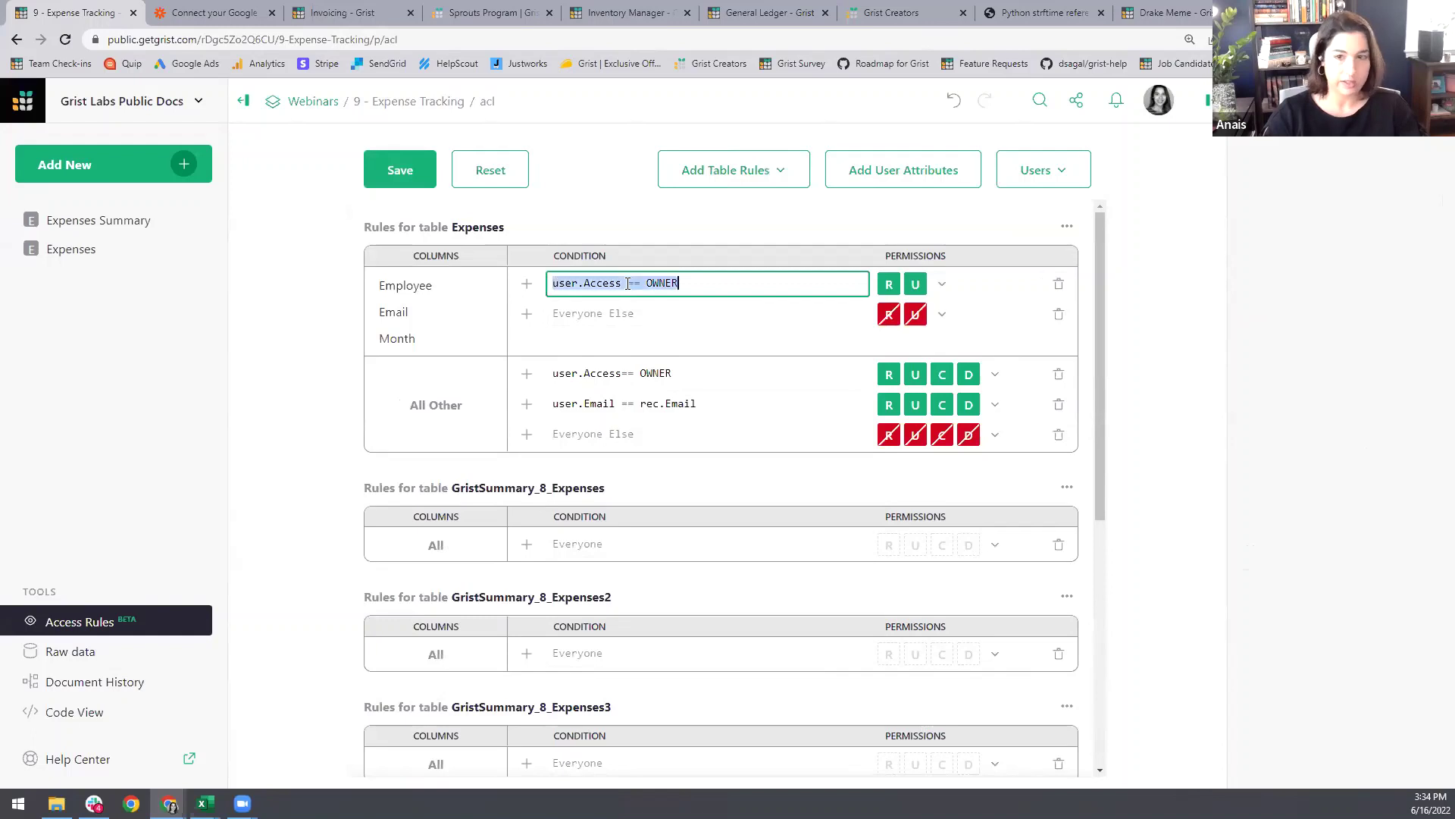
{"action": "left_click", "coordinate": [410, 439]}
{"action": "scroll", "coordinate": [409, 439], "scroll_direction": "down", "scroll_amount": 3}
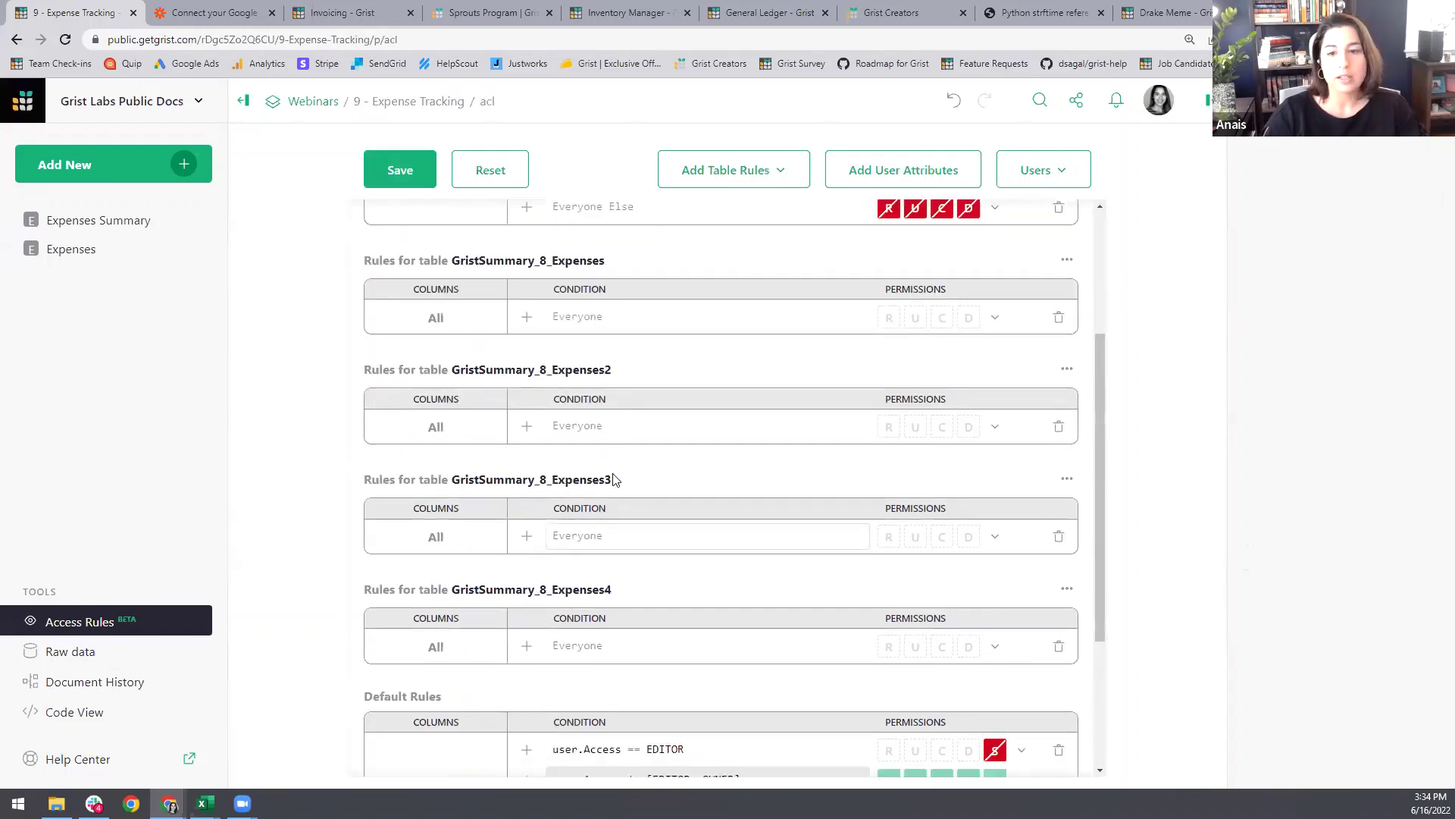
{"action": "left_click", "coordinate": [527, 316]}
{"action": "left_click", "coordinate": [575, 322]}
{"action": "key", "text": "ctrl+v"}
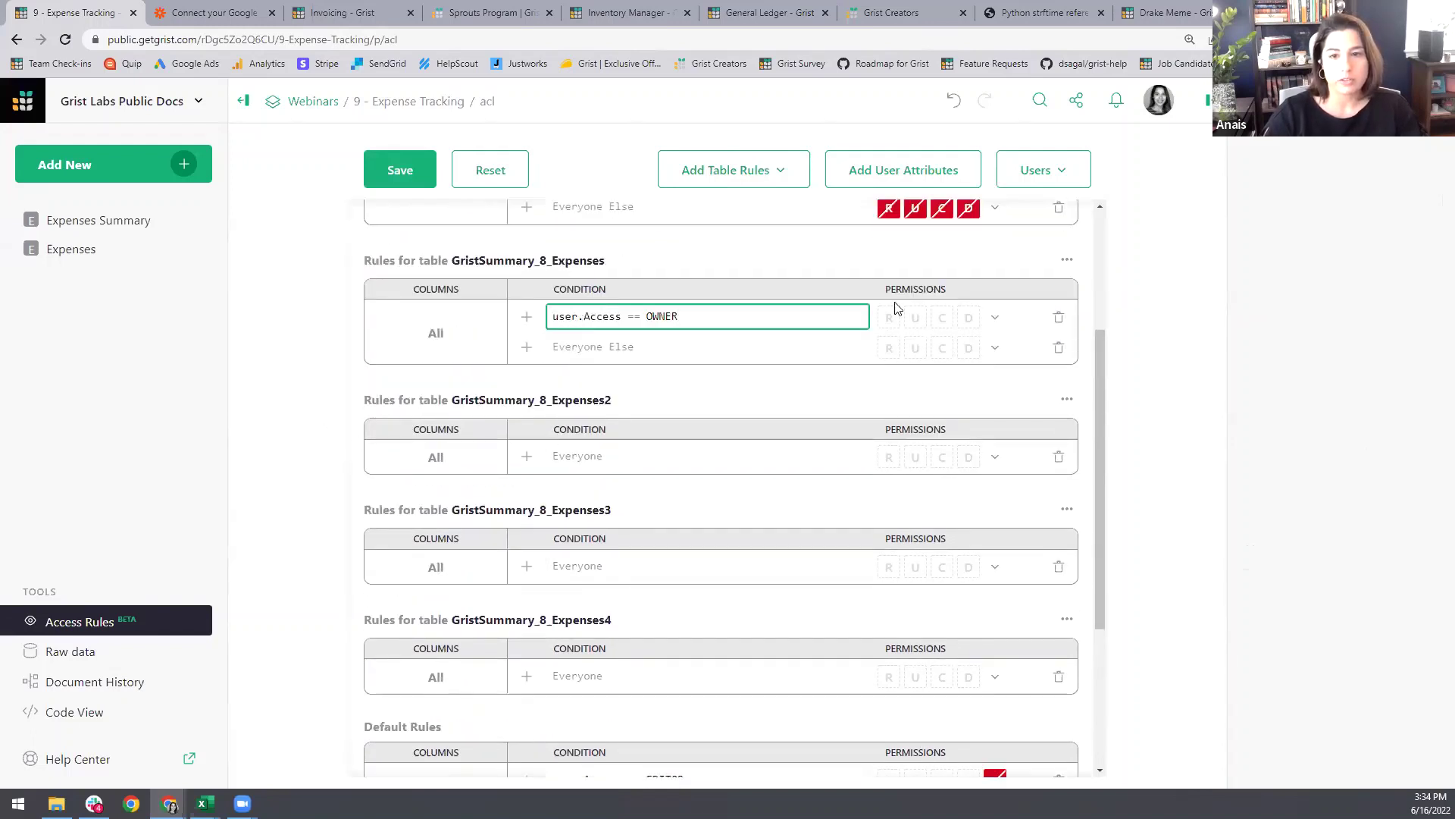
{"action": "left_click", "coordinate": [995, 317]}
{"action": "left_click", "coordinate": [1010, 375]}
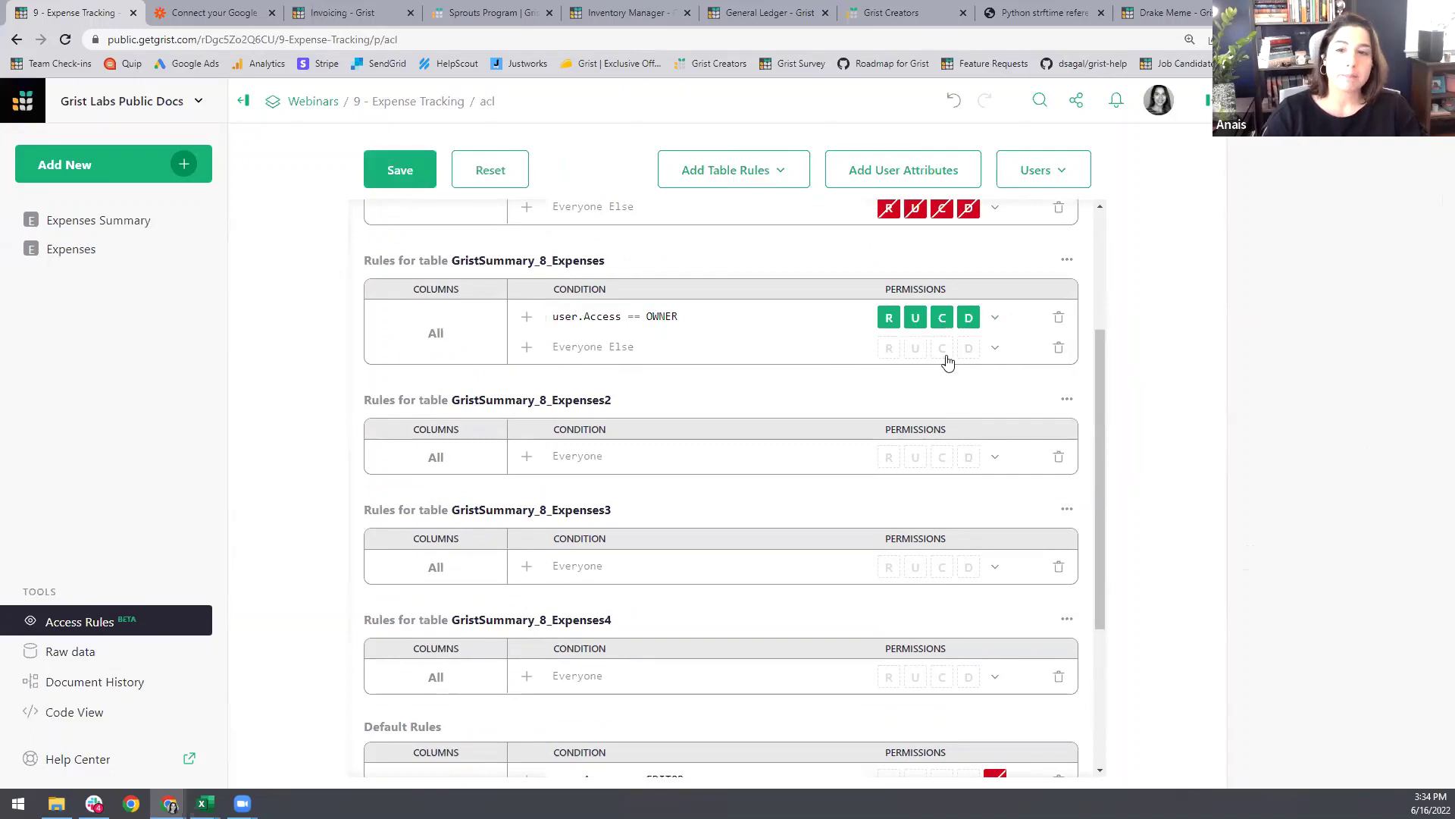
{"action": "left_click", "coordinate": [994, 351]}
{"action": "left_click", "coordinate": [1025, 416]}
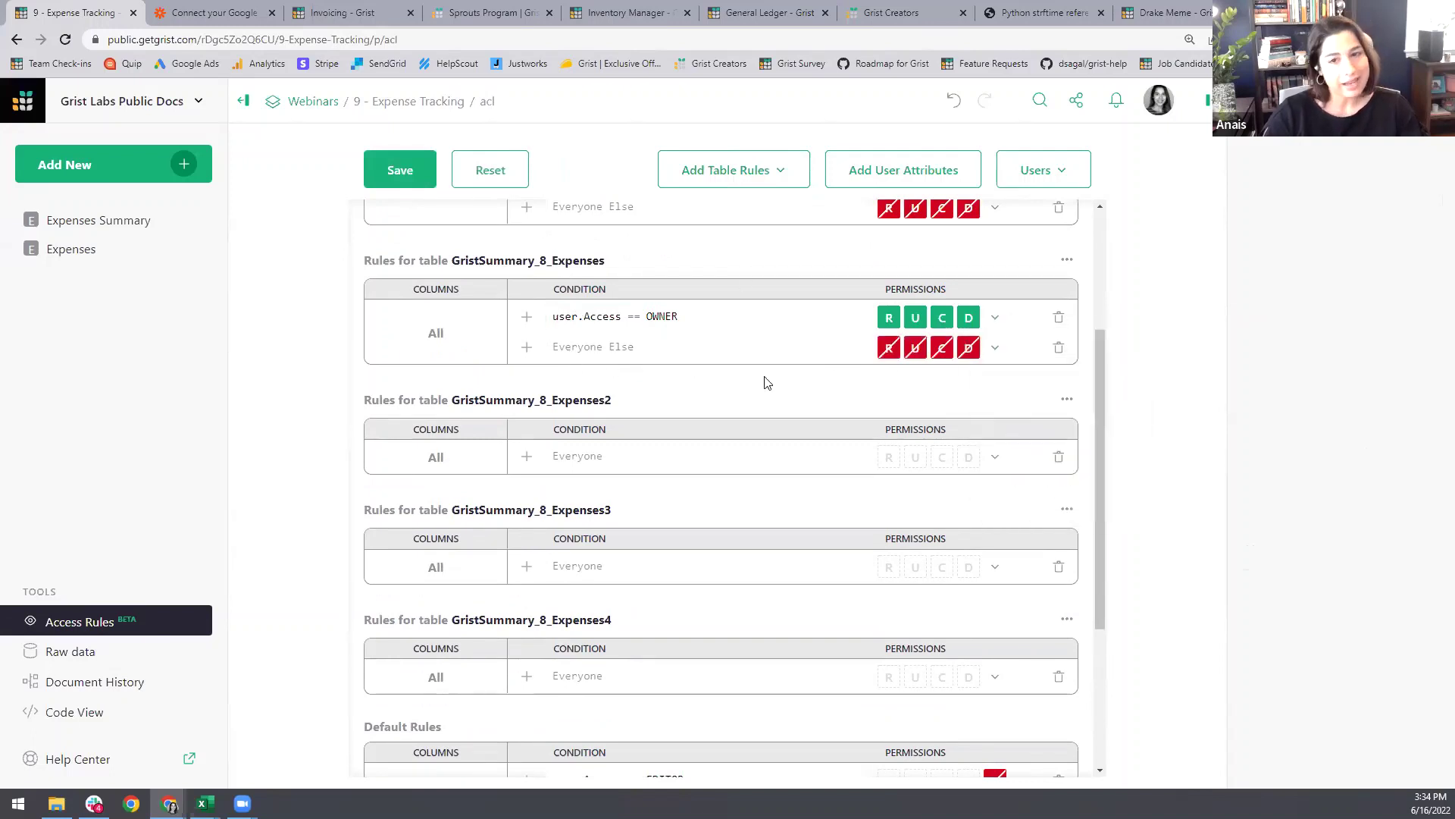
Step: Give GristSummary_8_Expenses2 user.Access == OWNER Allow All and everyone else Deny All
{"action": "left_click", "coordinate": [527, 456]}
{"action": "left_click", "coordinate": [595, 457]}
{"action": "key", "text": "ctrl+v"}
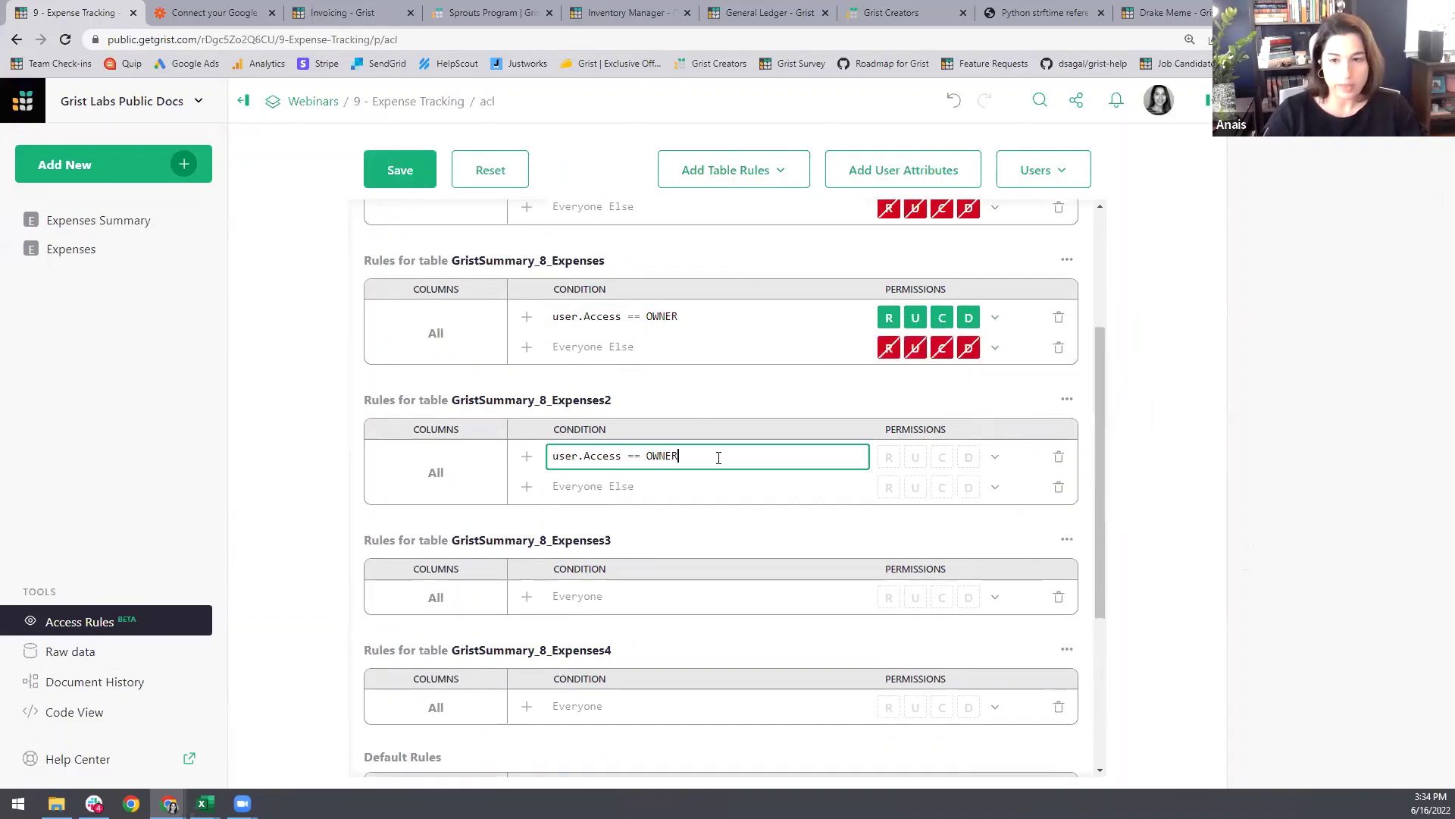
{"action": "left_click", "coordinate": [994, 456]}
{"action": "left_click", "coordinate": [1027, 494]}
{"action": "left_click", "coordinate": [995, 487]}
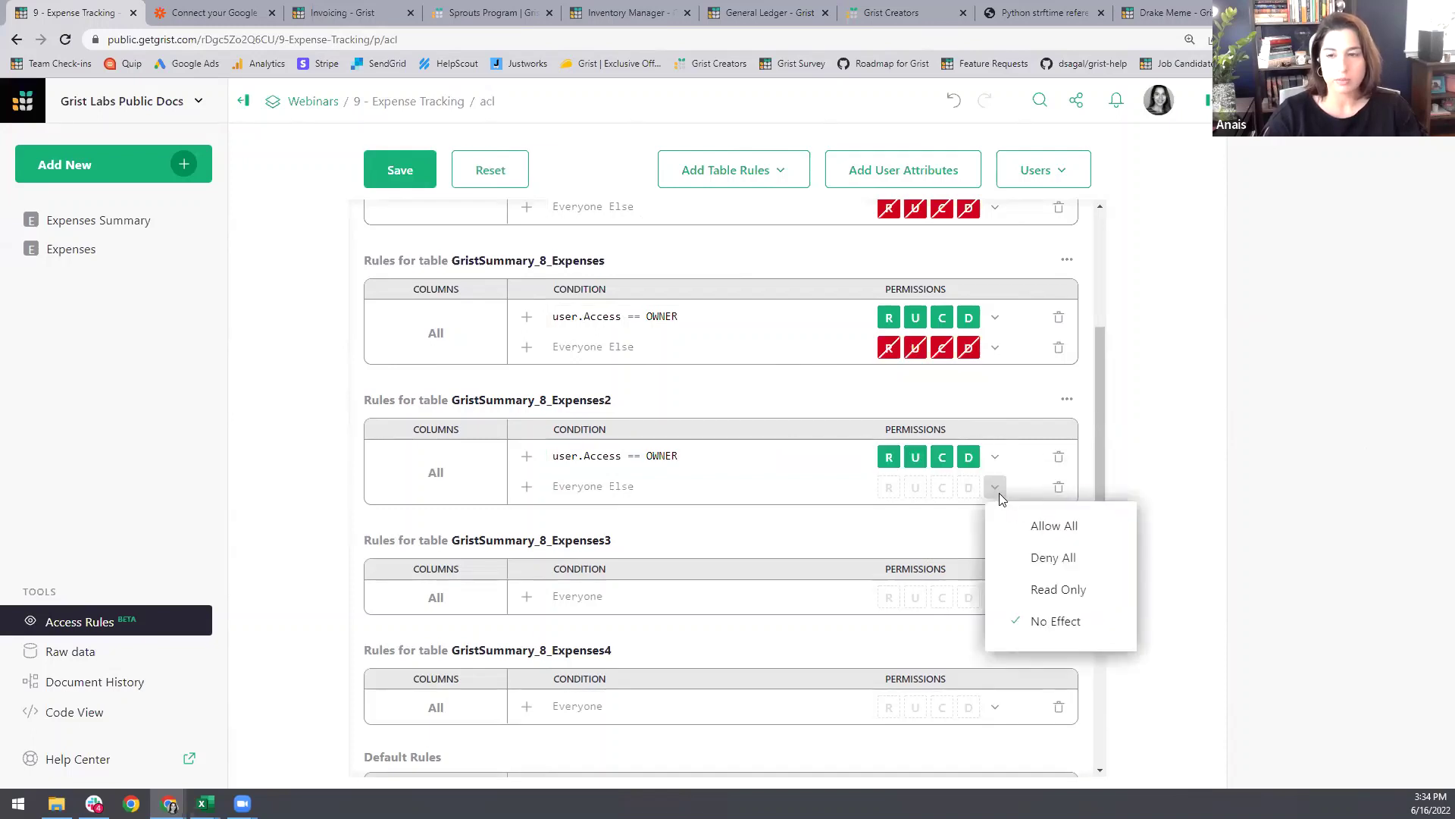
{"action": "left_click", "coordinate": [1049, 555]}
Step: Give GristSummary_8_Expenses3 user.Access == OWNER Allow All and everyone else Deny All
{"action": "left_click", "coordinate": [527, 597]}
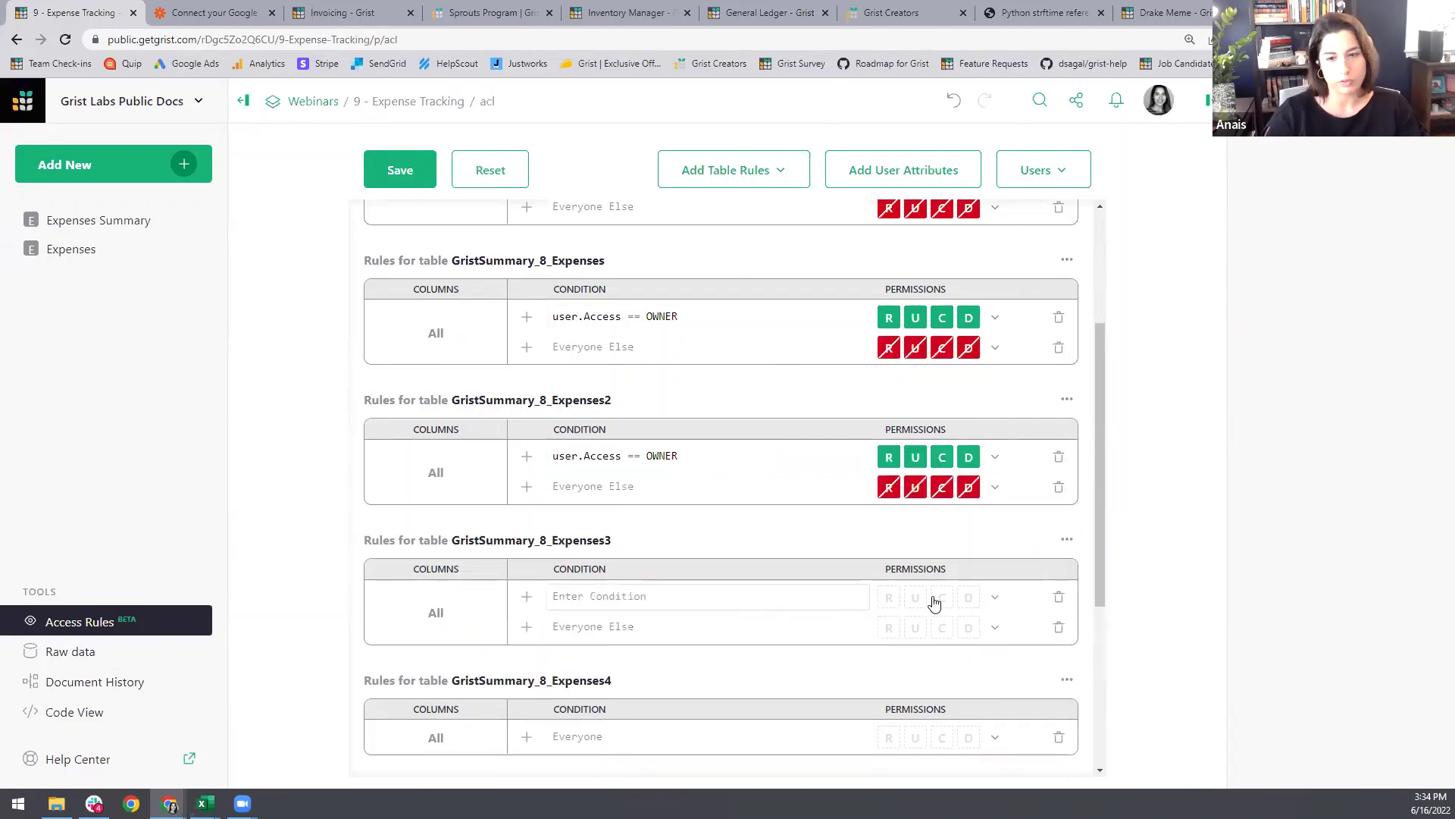
{"action": "left_click", "coordinate": [995, 598]}
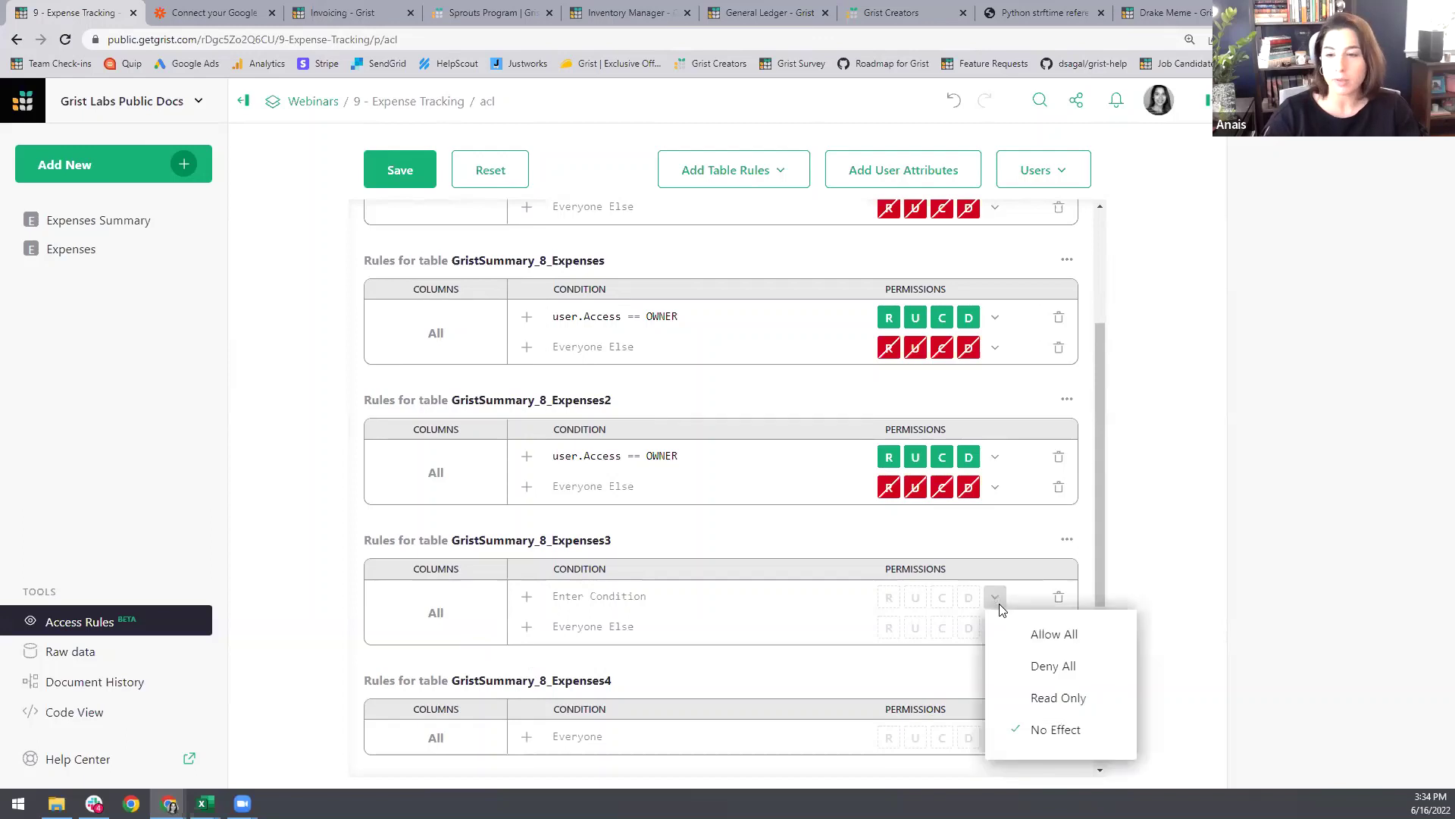
{"action": "left_click", "coordinate": [1068, 635]}
{"action": "left_click", "coordinate": [628, 607]}
{"action": "type", "text": "user.Access == OWNER"}
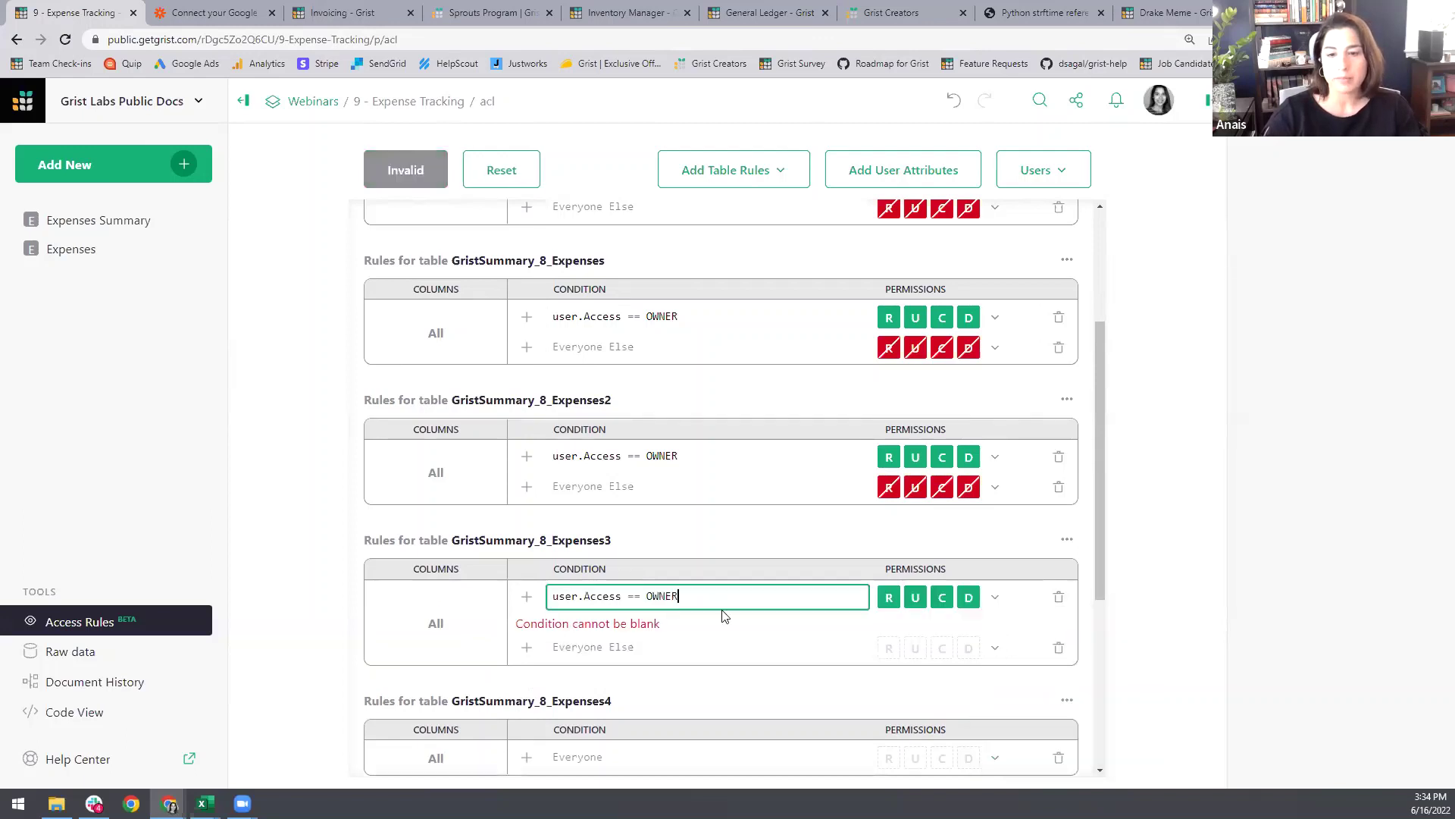
{"action": "left_click", "coordinate": [1050, 677]}
{"action": "left_click", "coordinate": [995, 628]}
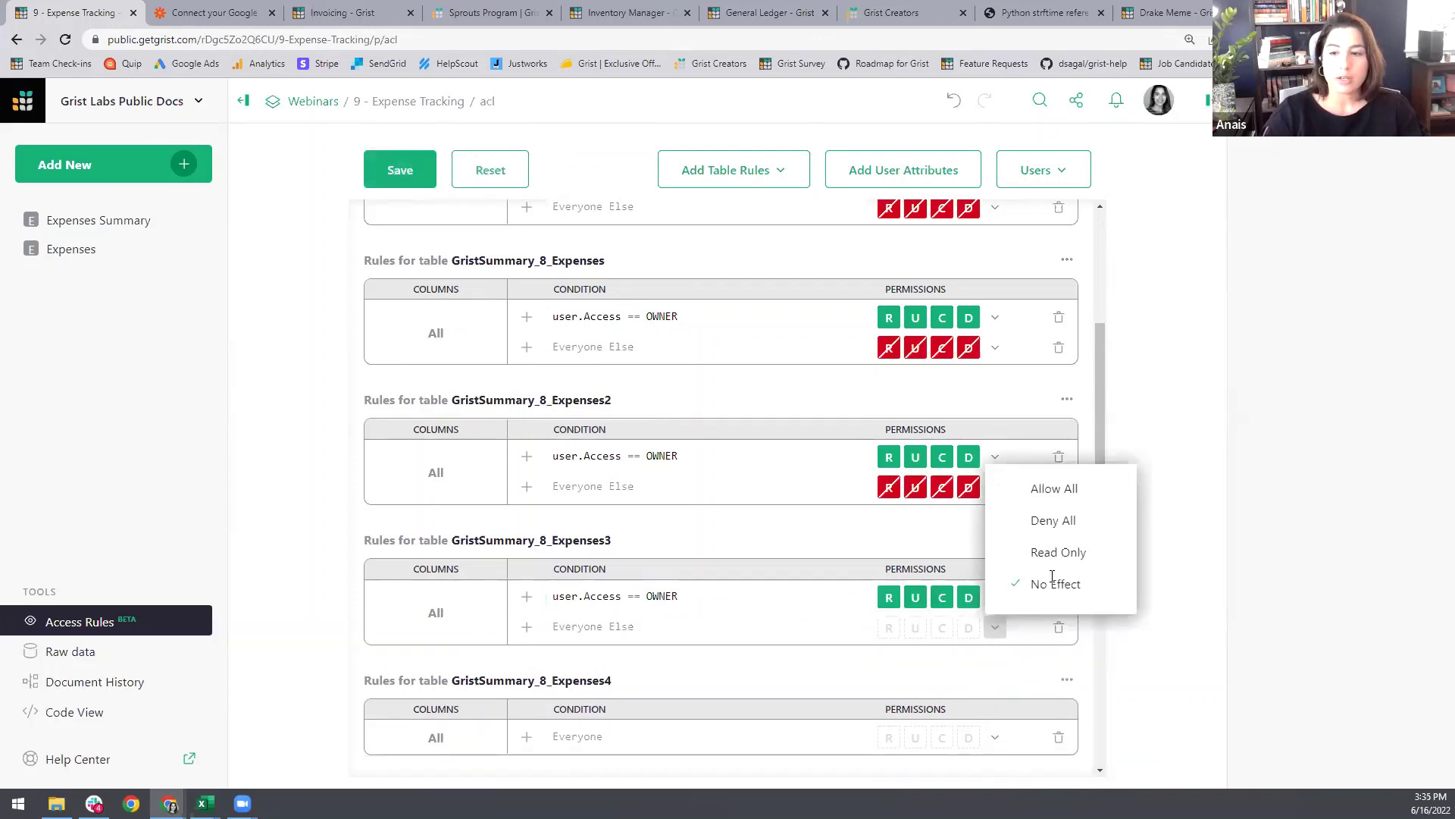
{"action": "left_click", "coordinate": [1049, 517]}
Step: Give GristSummary_8_Expenses4 owner Allow All, everyone else Deny All, and save the rules
{"action": "scroll", "coordinate": [675, 565], "scroll_direction": "down", "scroll_amount": 1}
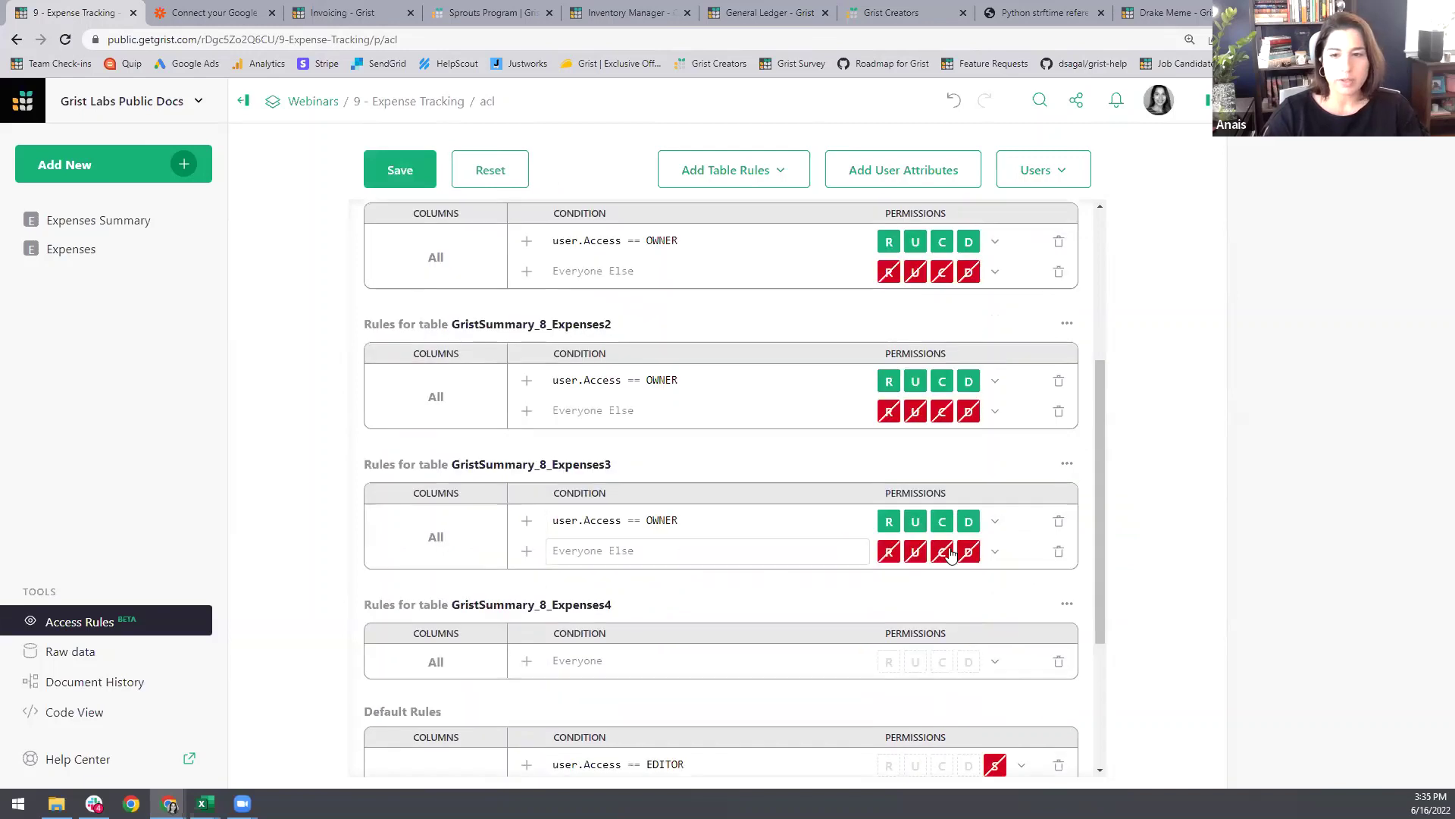
{"action": "scroll", "coordinate": [738, 534], "scroll_direction": "down", "scroll_amount": 1}
{"action": "left_click", "coordinate": [524, 589]}
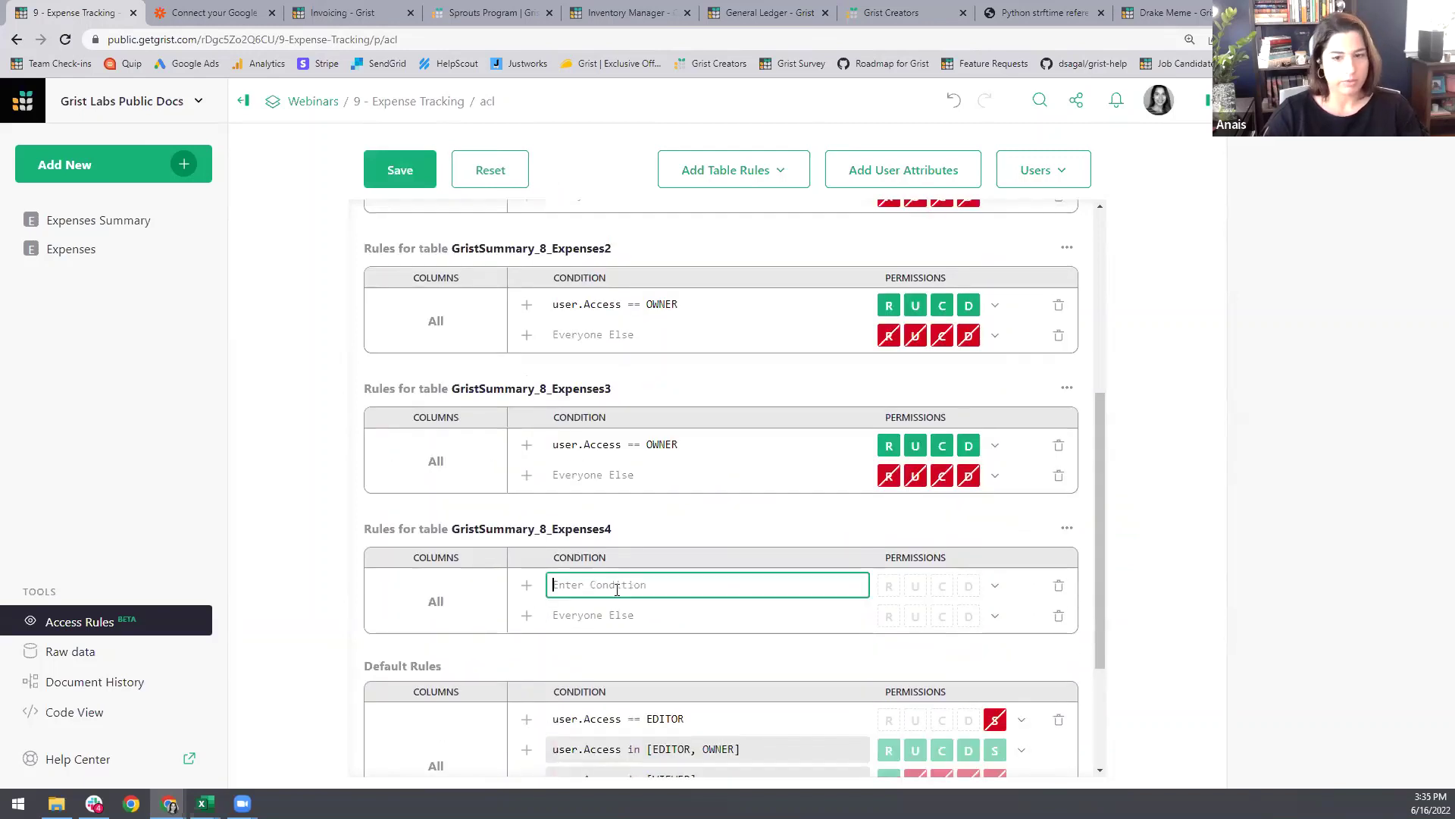
{"action": "type", "text": "user.Access == OWNER"}
{"action": "left_click", "coordinate": [995, 585]}
{"action": "left_click", "coordinate": [1050, 620]}
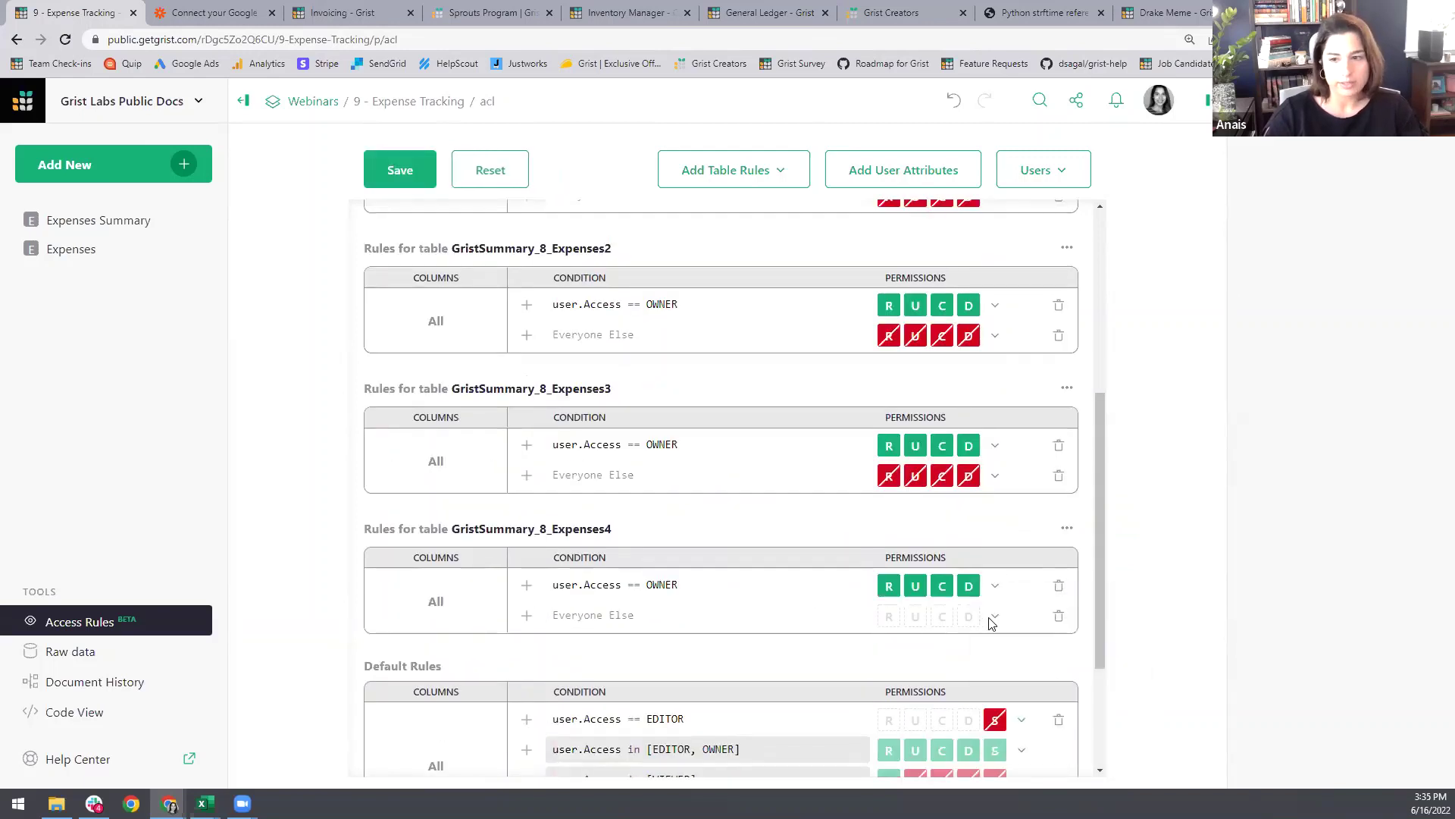
{"action": "left_click", "coordinate": [994, 617]}
{"action": "left_click", "coordinate": [1043, 682]}
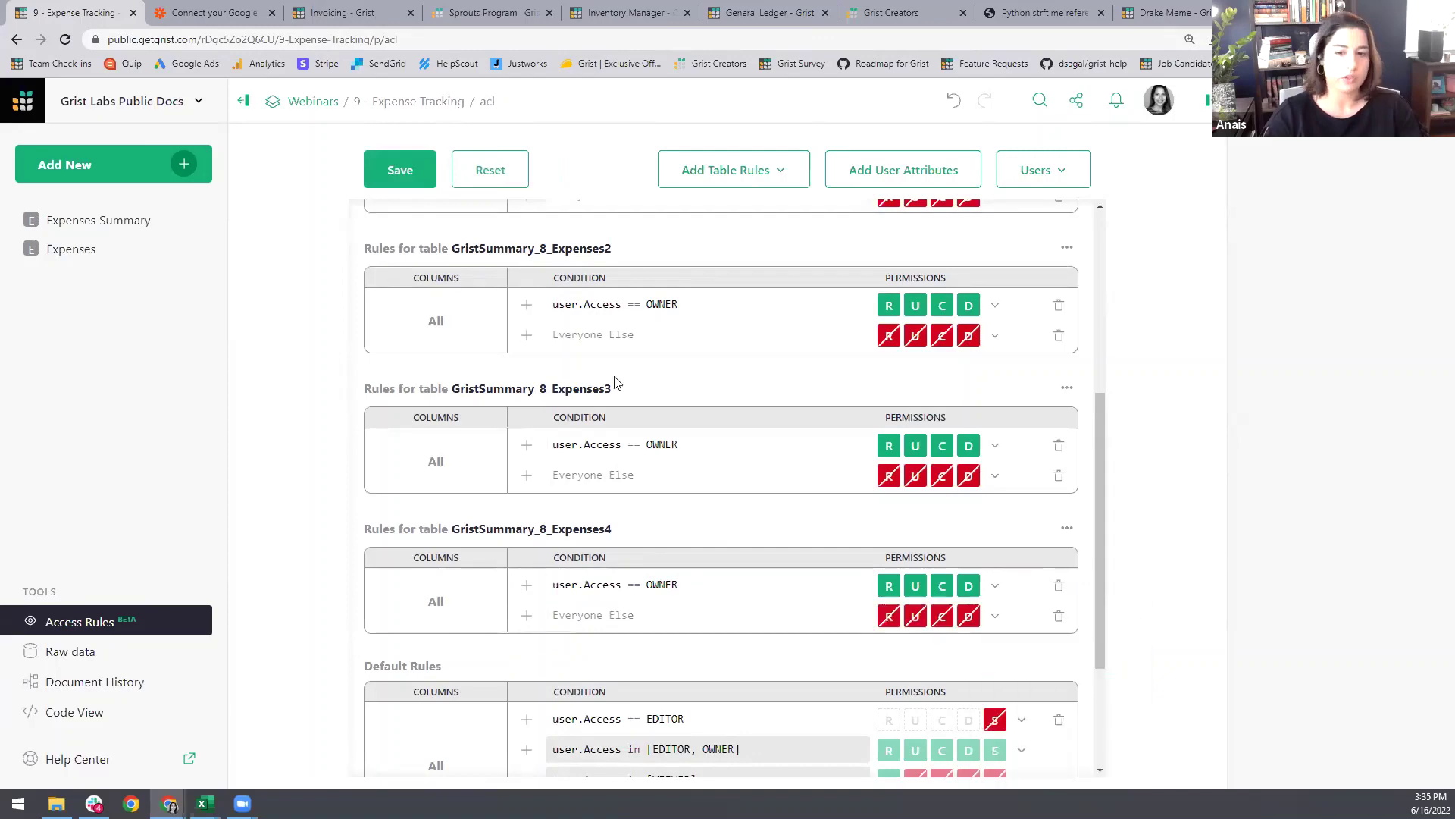
{"action": "scroll", "coordinate": [699, 525], "scroll_direction": "up", "scroll_amount": 10}
{"action": "key", "text": "ctrl+s"}
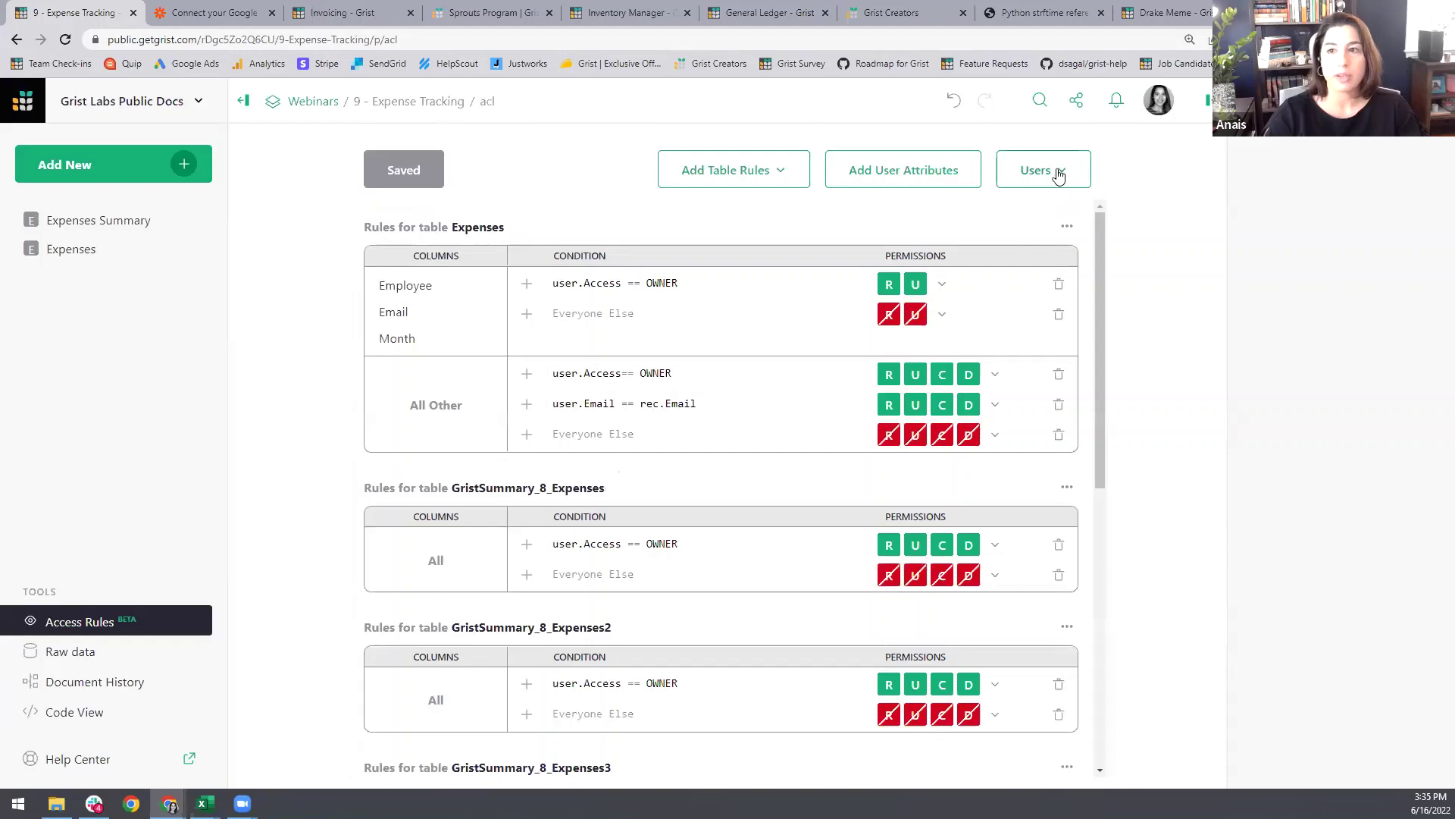
{"action": "left_click", "coordinate": [1057, 173]}
Step: View as the team member and date the two new rows June 17 and July 20, 2022
{"action": "left_click", "coordinate": [1021, 289]}
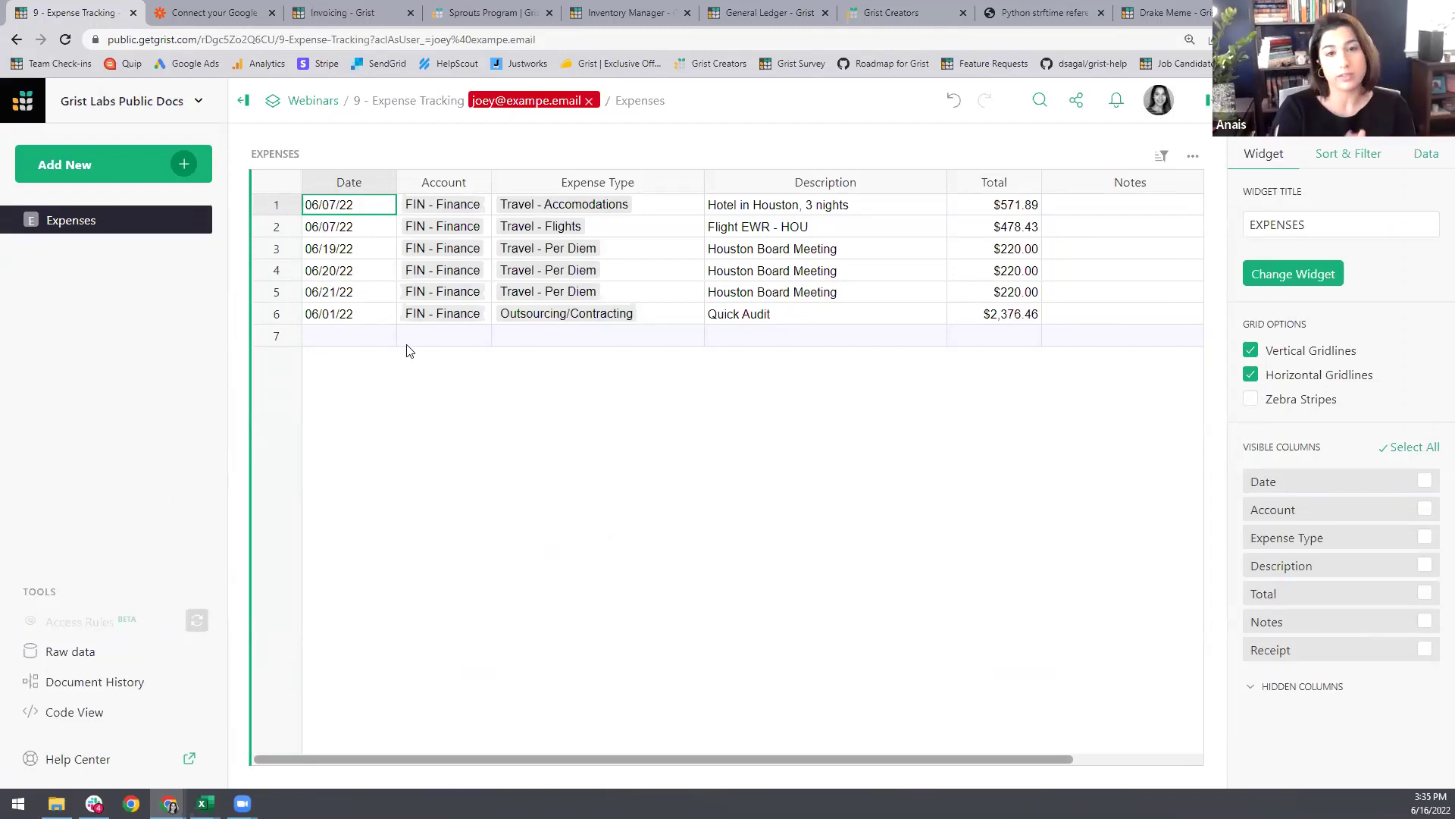
{"action": "double_click", "coordinate": [340, 338]}
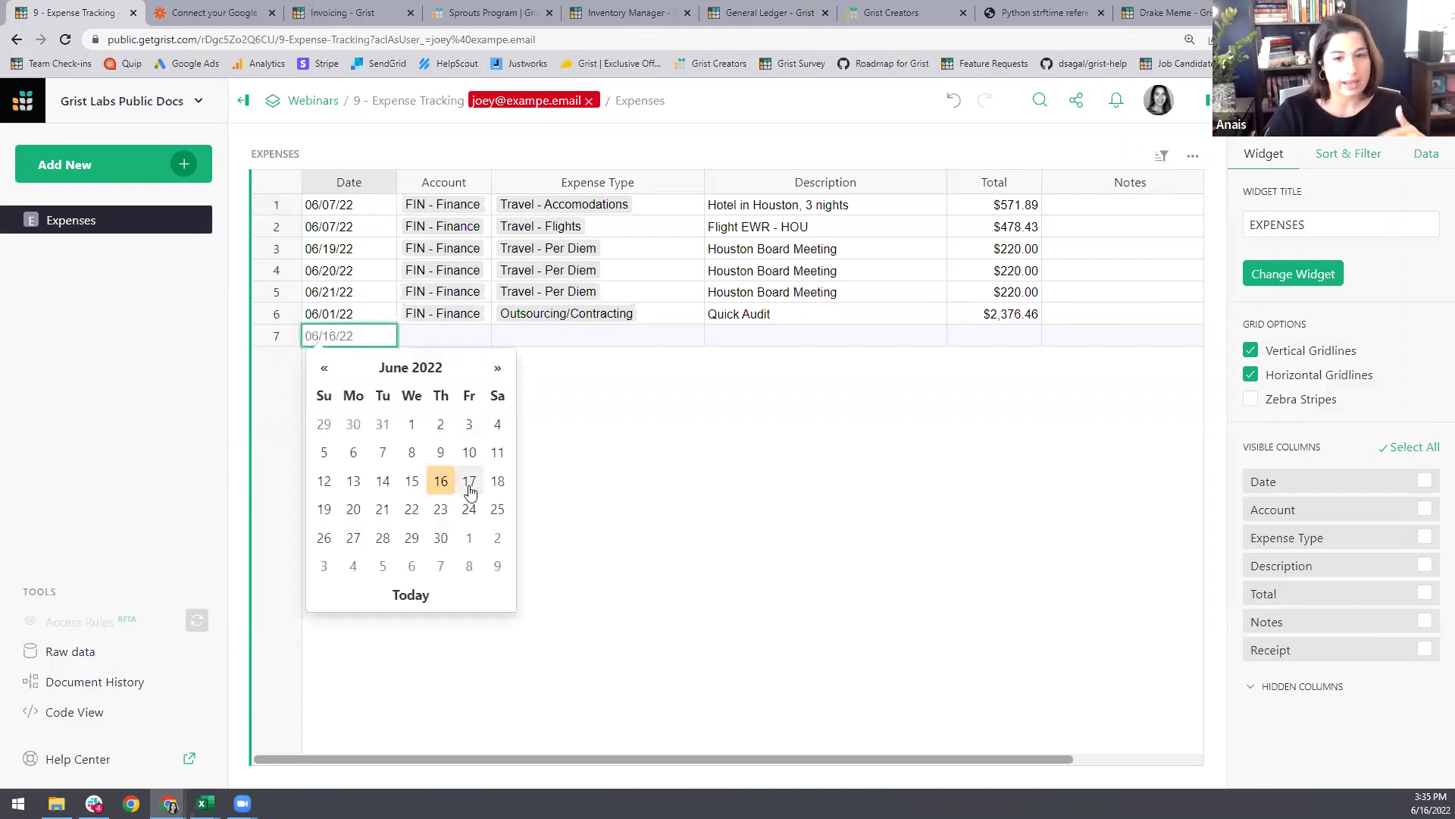
{"action": "left_click", "coordinate": [473, 491]}
{"action": "key", "text": "Return"}
{"action": "double_click", "coordinate": [374, 362]}
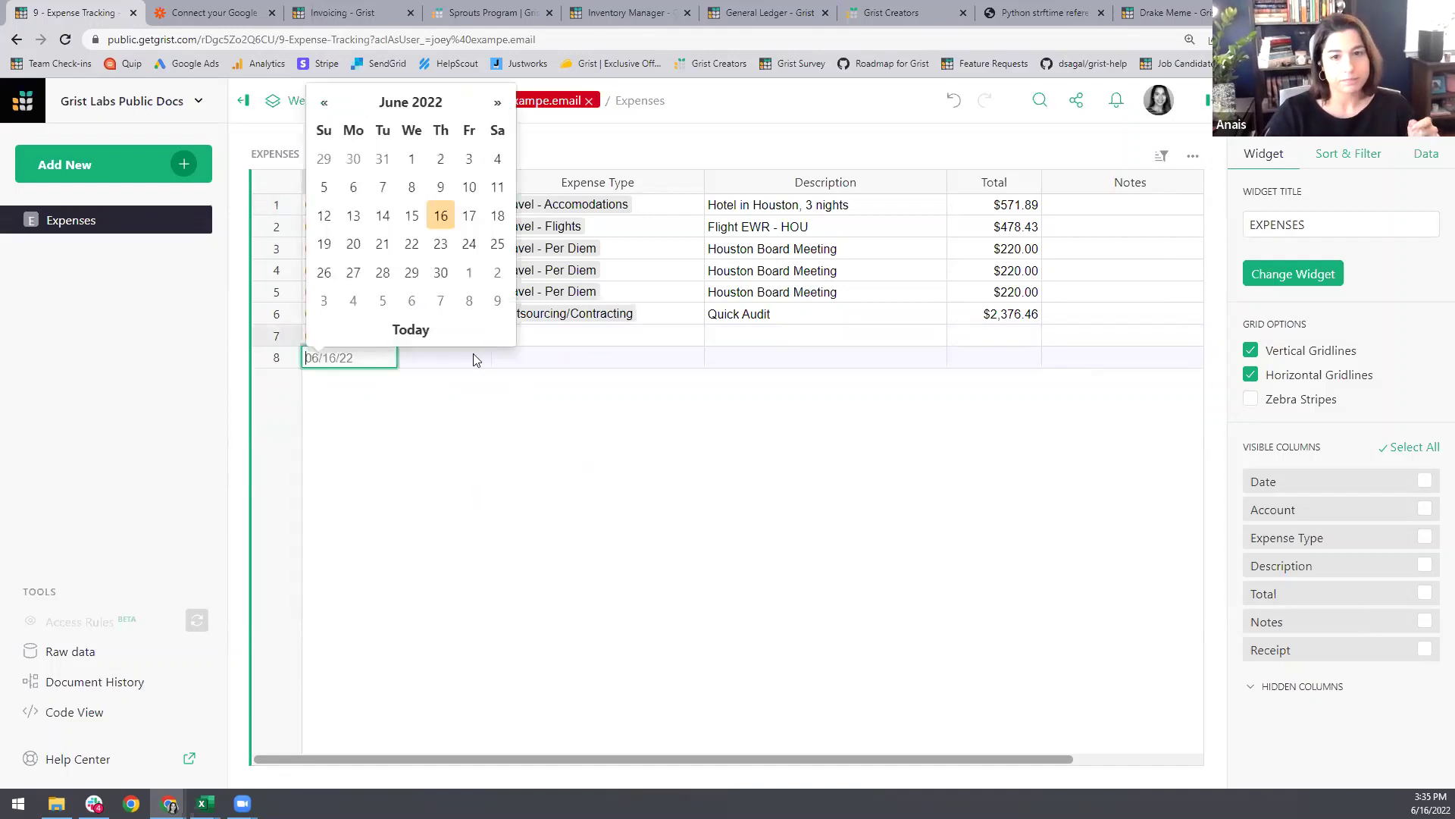
{"action": "left_click", "coordinate": [496, 103]}
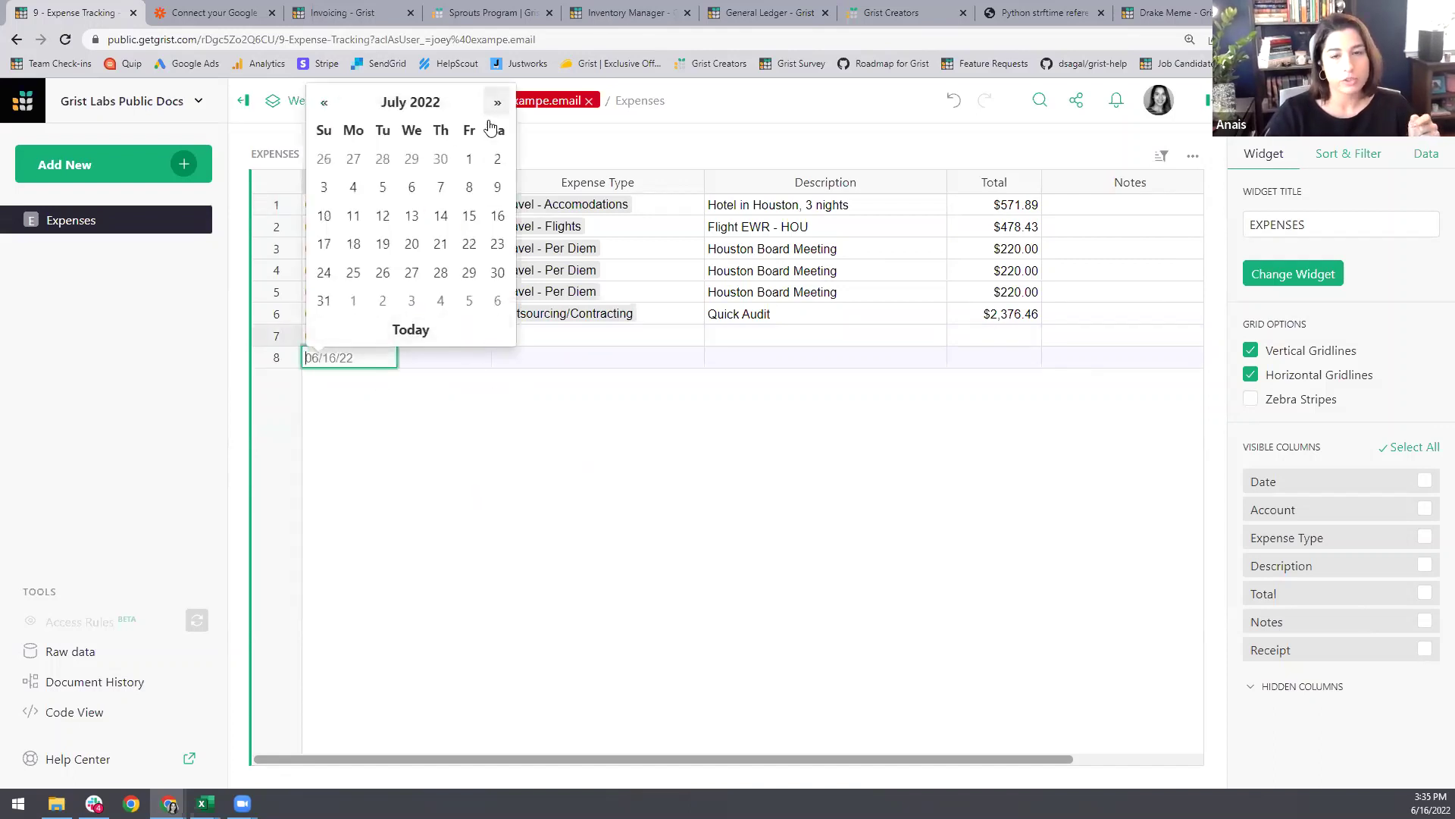
{"action": "left_click", "coordinate": [413, 244]}
Step: Set row 7's account to OPS - Operations and row 8's to ADM - Administration
{"action": "key", "text": "Up"}
{"action": "key", "text": "Right"}
{"action": "type", "text": "OPS -"}
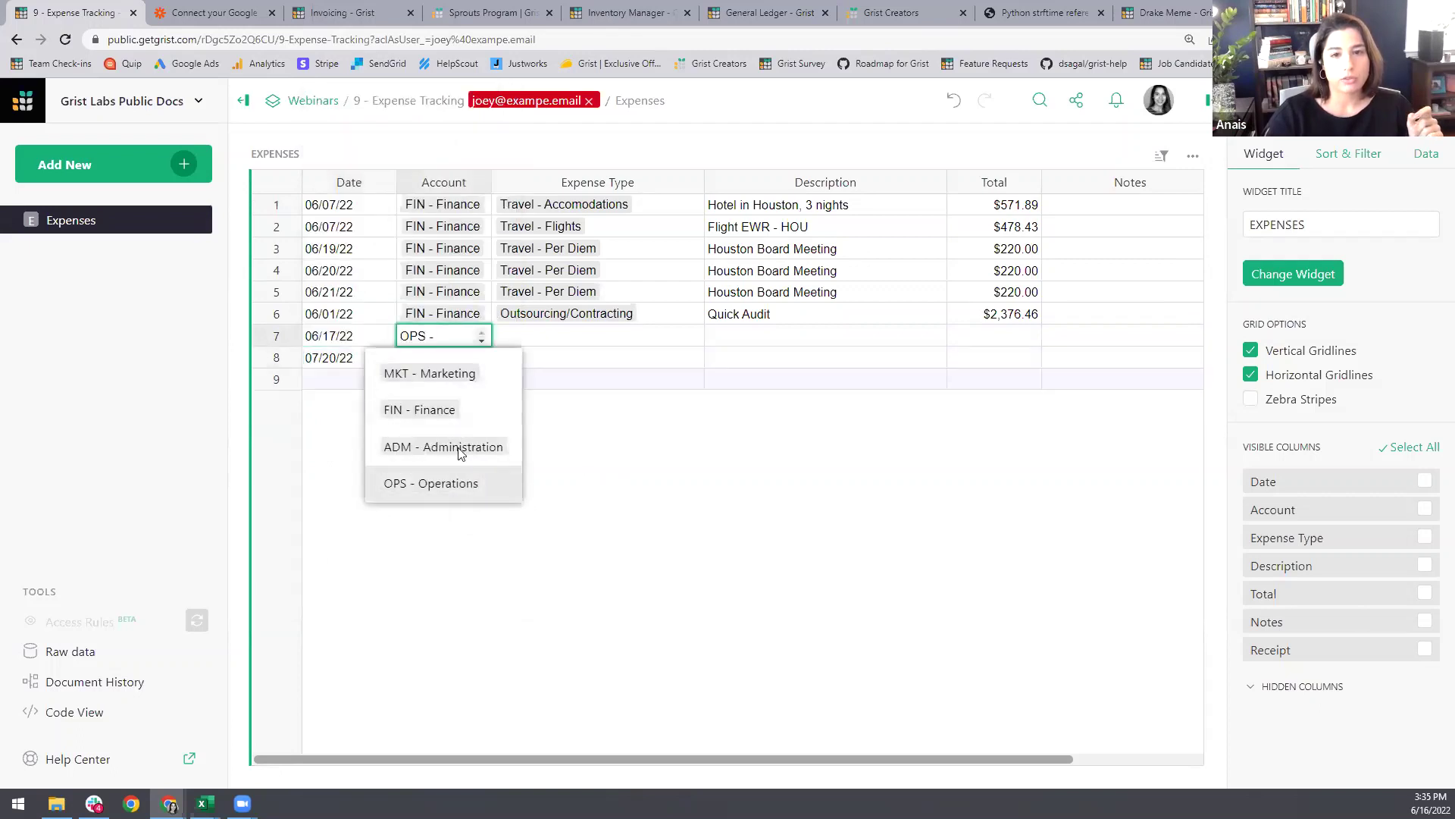
{"action": "key", "text": "Return"}
{"action": "double_click", "coordinate": [458, 356]}
{"action": "left_click", "coordinate": [457, 447]}
Step: Set the expense types to Raw Materials for row 7 and Travel - Flights for row 8
{"action": "left_click", "coordinate": [546, 333]}
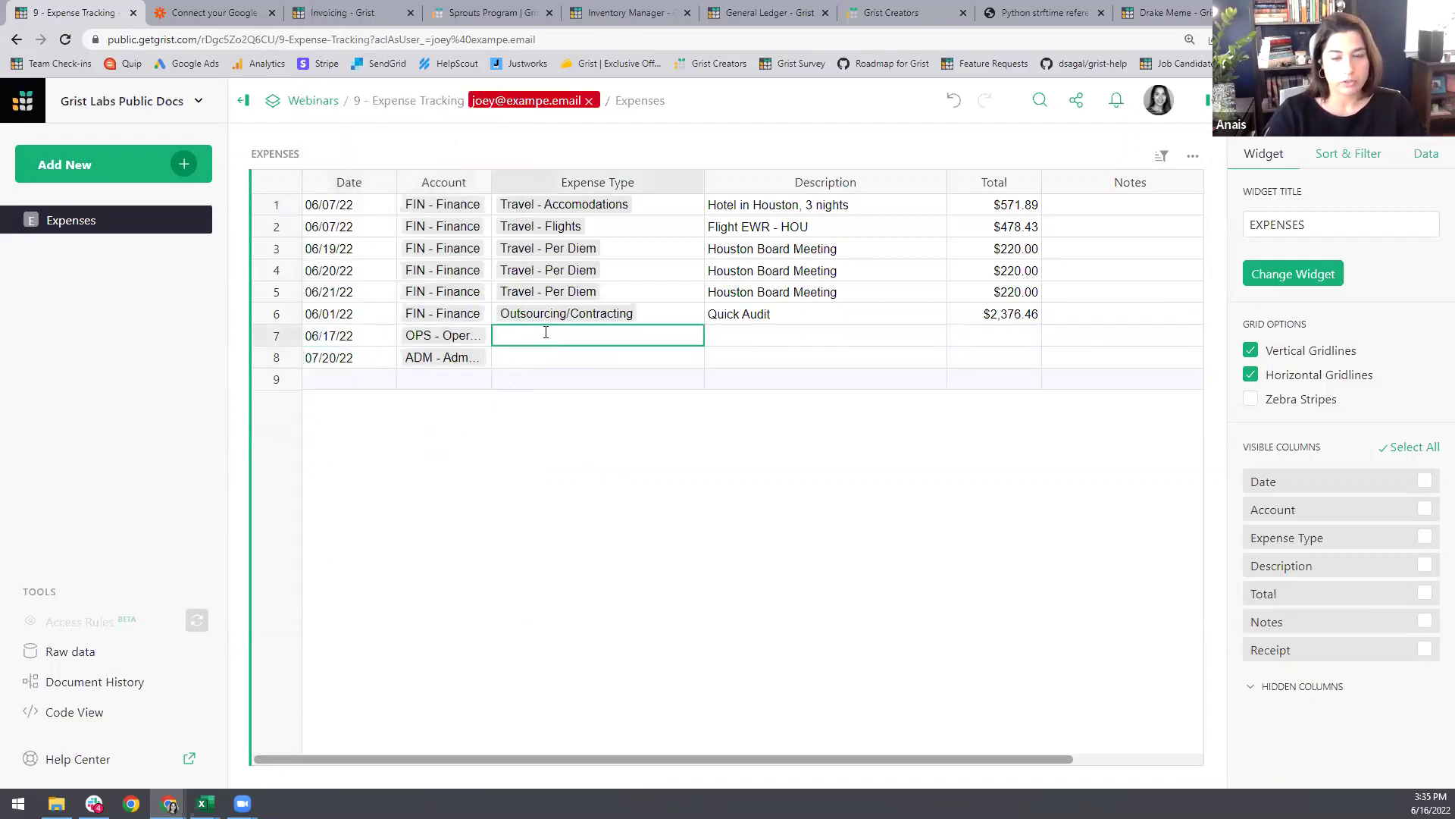
{"action": "type", "text": "Raw"}
{"action": "key", "text": "Return"}
{"action": "double_click", "coordinate": [585, 360]}
{"action": "left_click", "coordinate": [594, 506]}
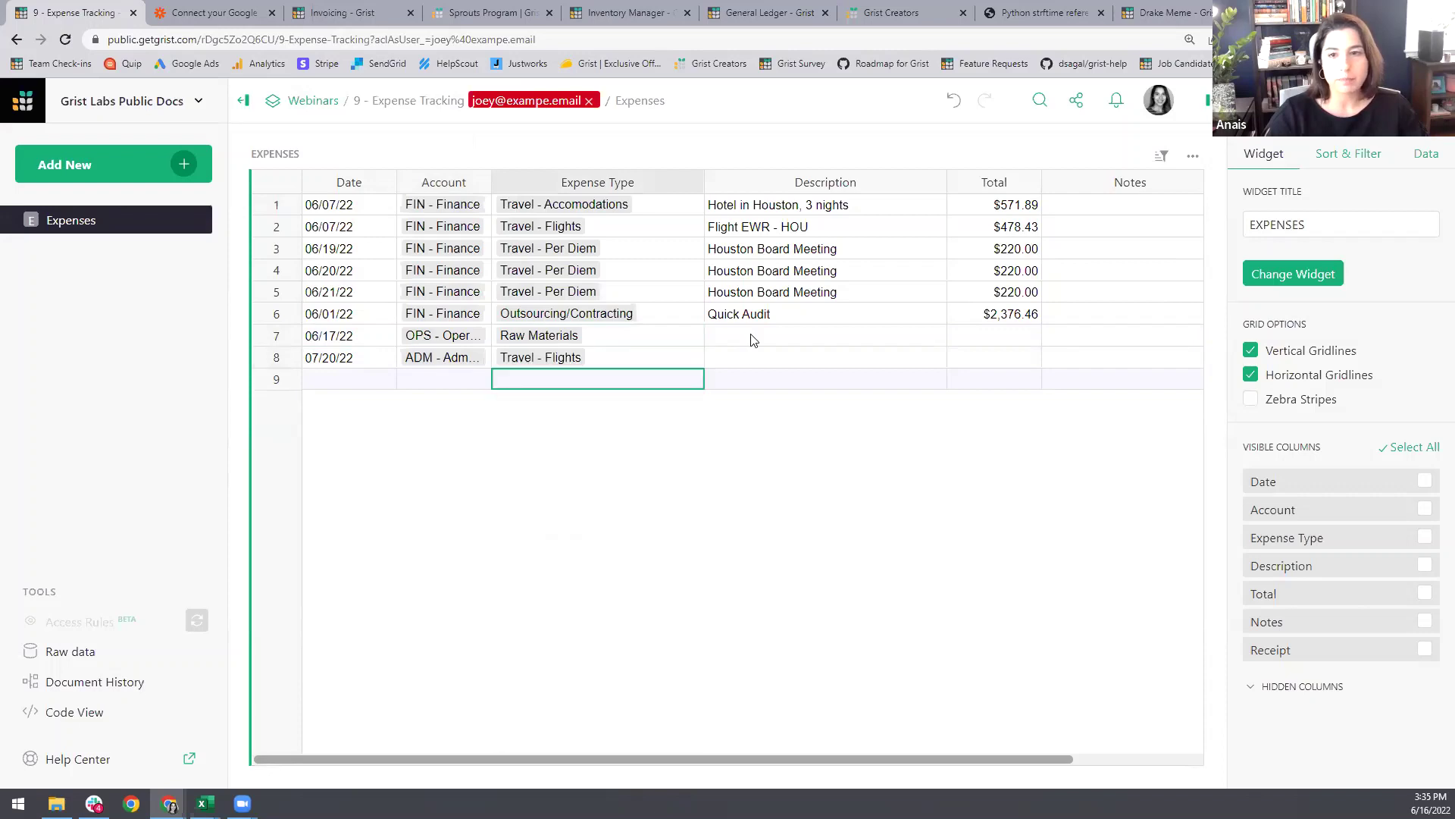
Step: Give both rows the description 'test' and totals of $500.00 and $400.00
{"action": "left_click", "coordinate": [754, 338]}
{"action": "type", "text": "test"}
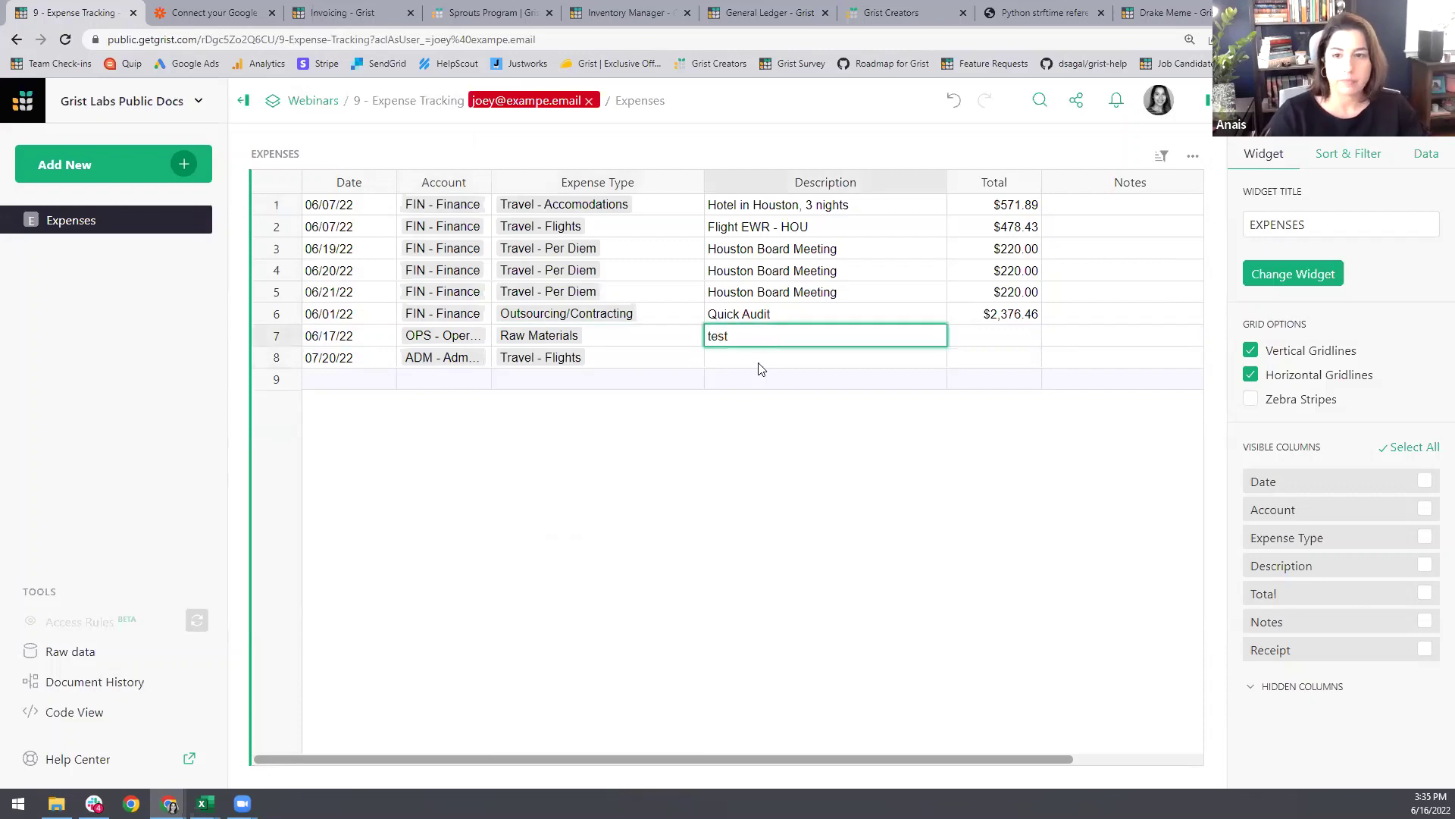
{"action": "left_click", "coordinate": [785, 358]}
{"action": "type", "text": "test"}
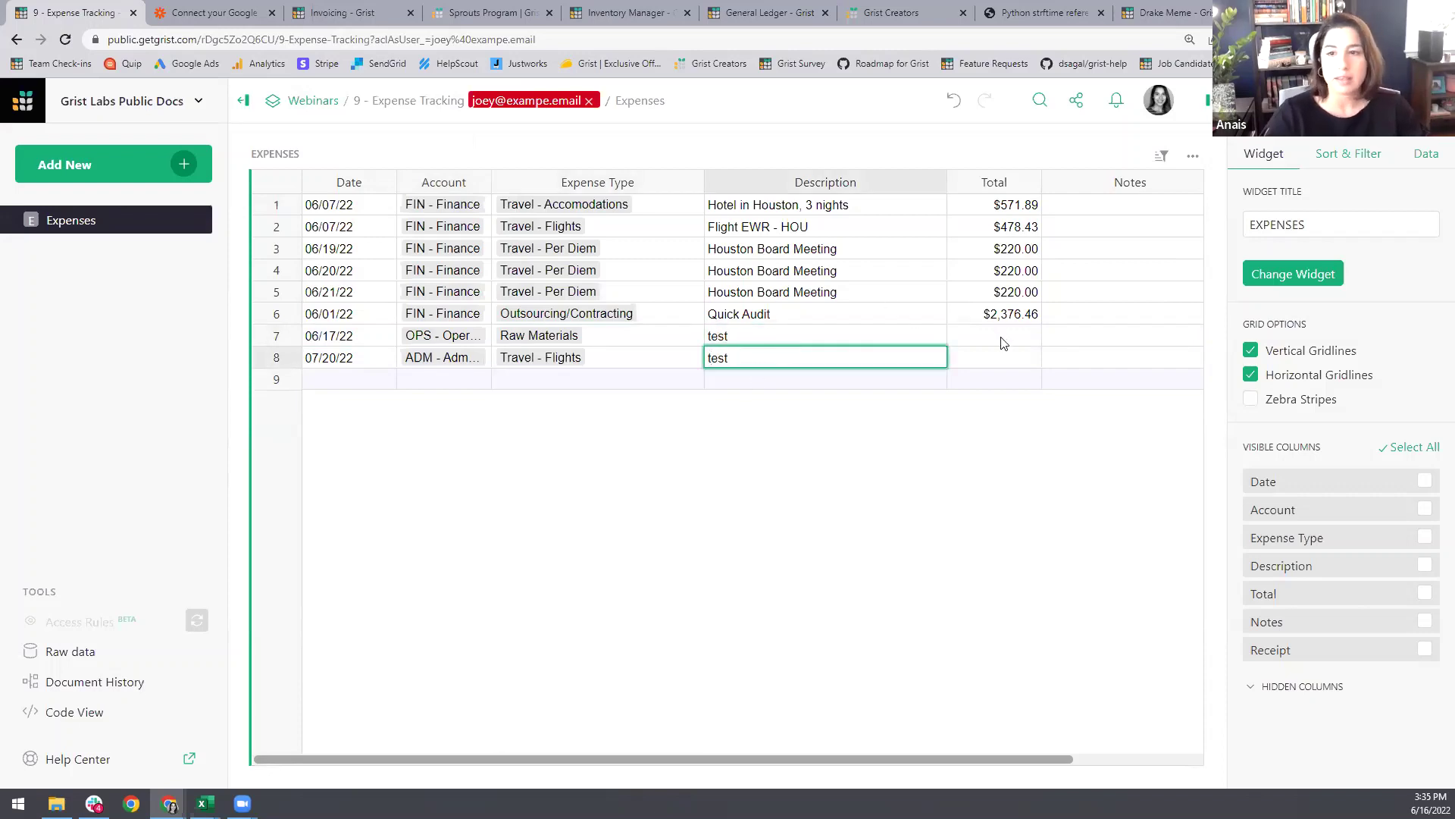
{"action": "left_click", "coordinate": [1002, 341]}
{"action": "type", "text": "500"}
{"action": "key", "text": "Return"}
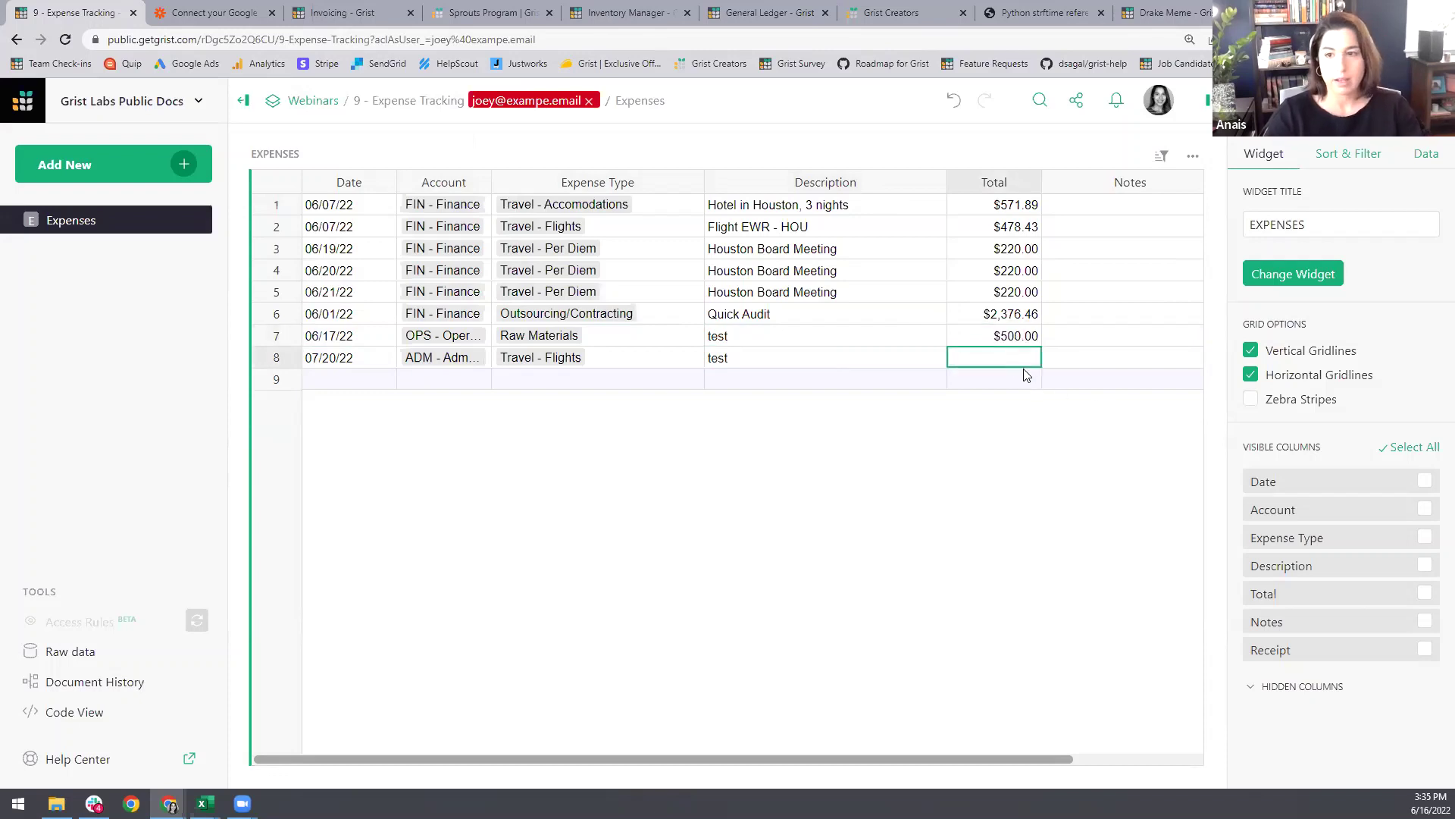
{"action": "type", "text": "400"}
{"action": "left_click", "coordinate": [1019, 529]}
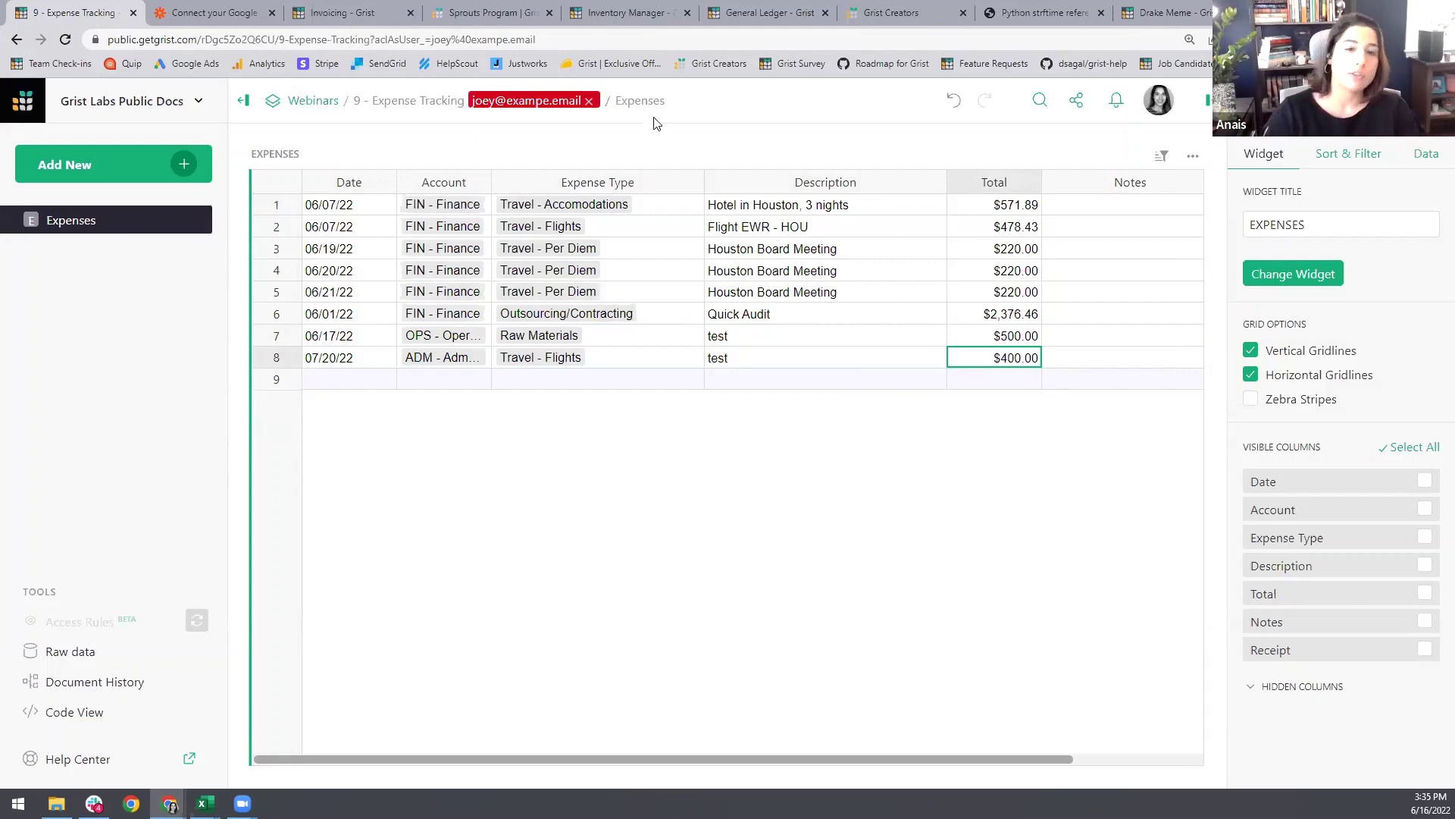
Step: Stop viewing as the other user, return to Expenses, and delete the stray record in row 29
{"action": "left_click", "coordinate": [589, 101]}
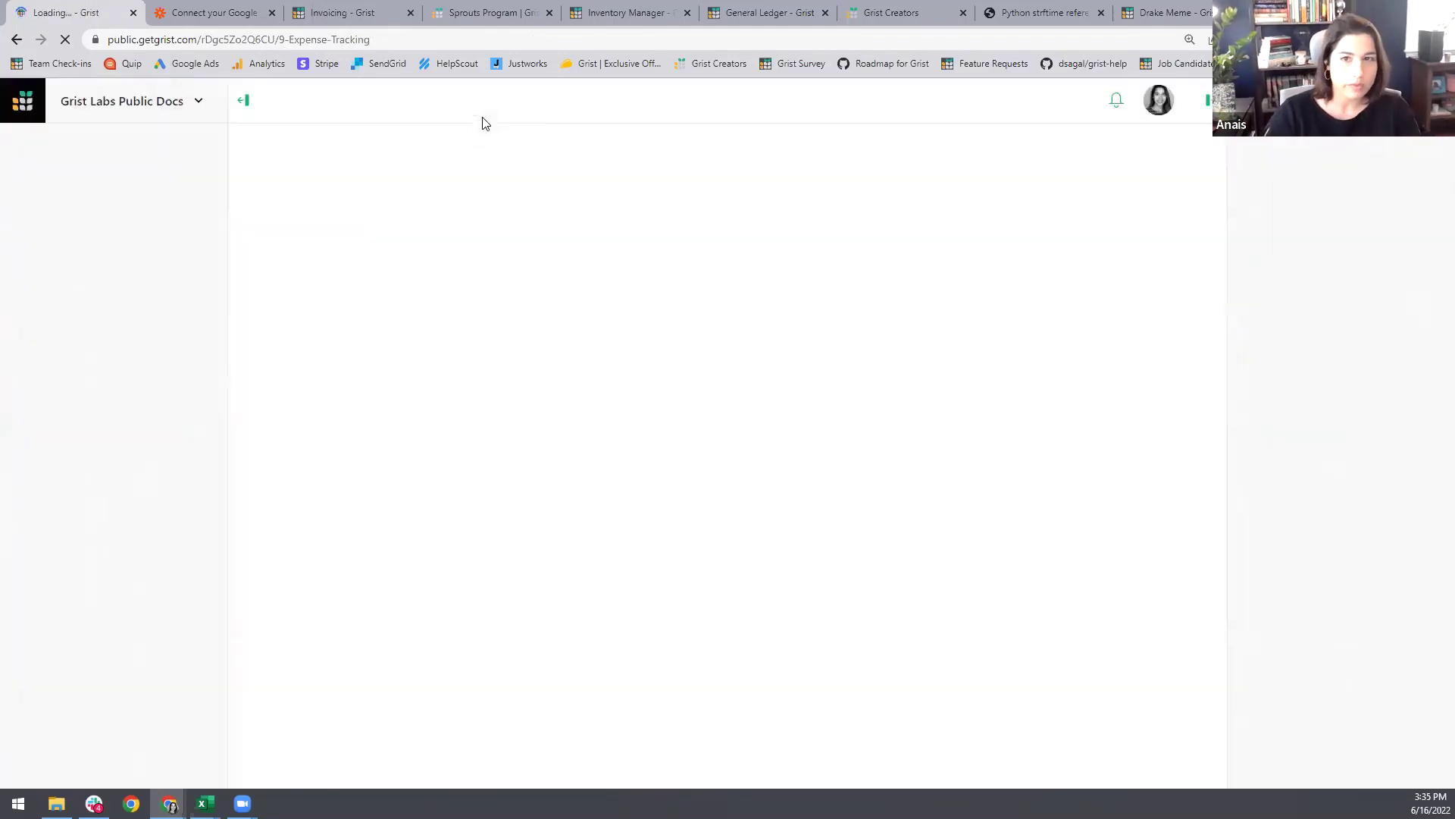
{"action": "left_click", "coordinate": [89, 250]}
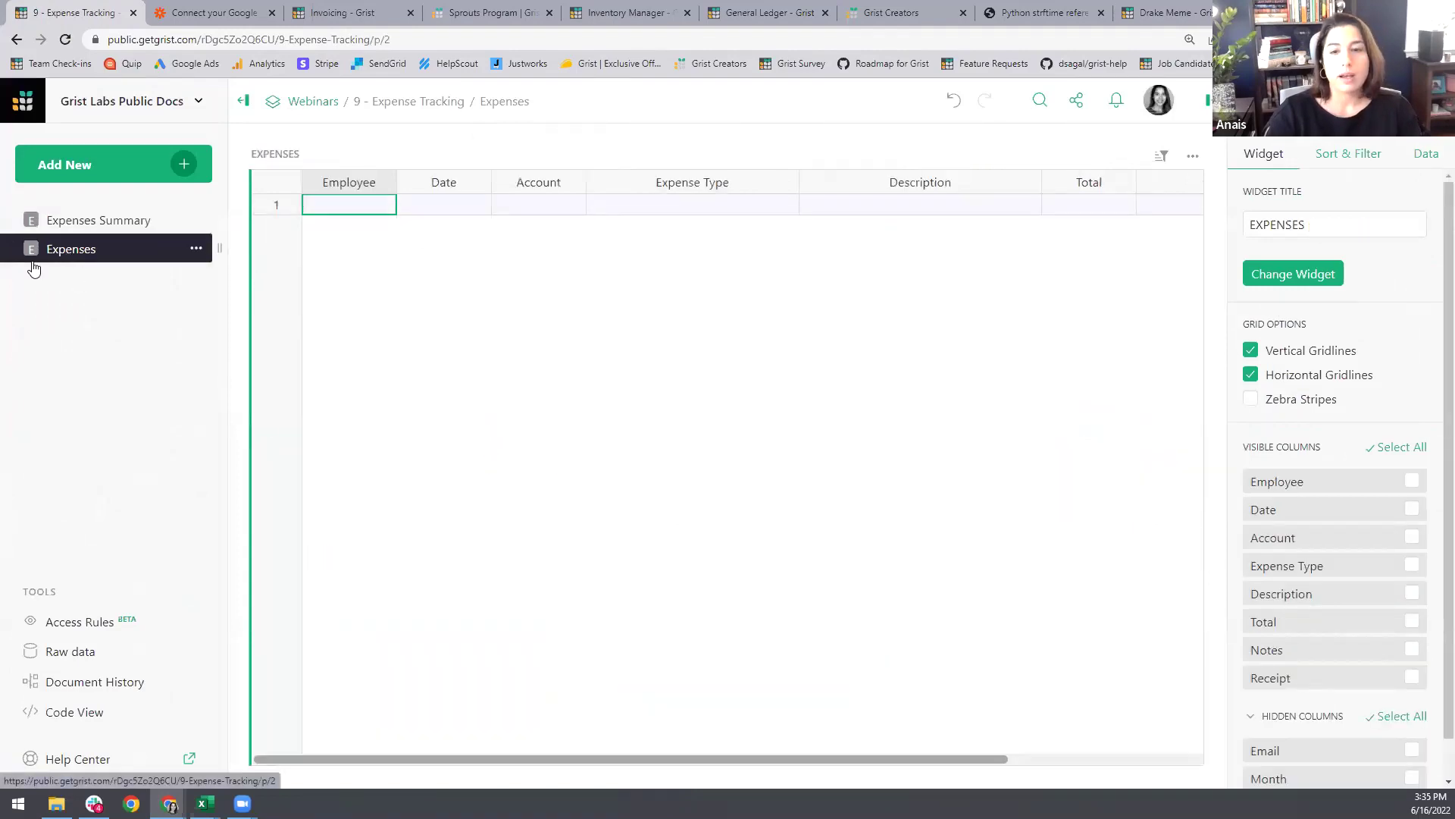
{"action": "scroll", "coordinate": [685, 642], "scroll_direction": "down", "scroll_amount": 3}
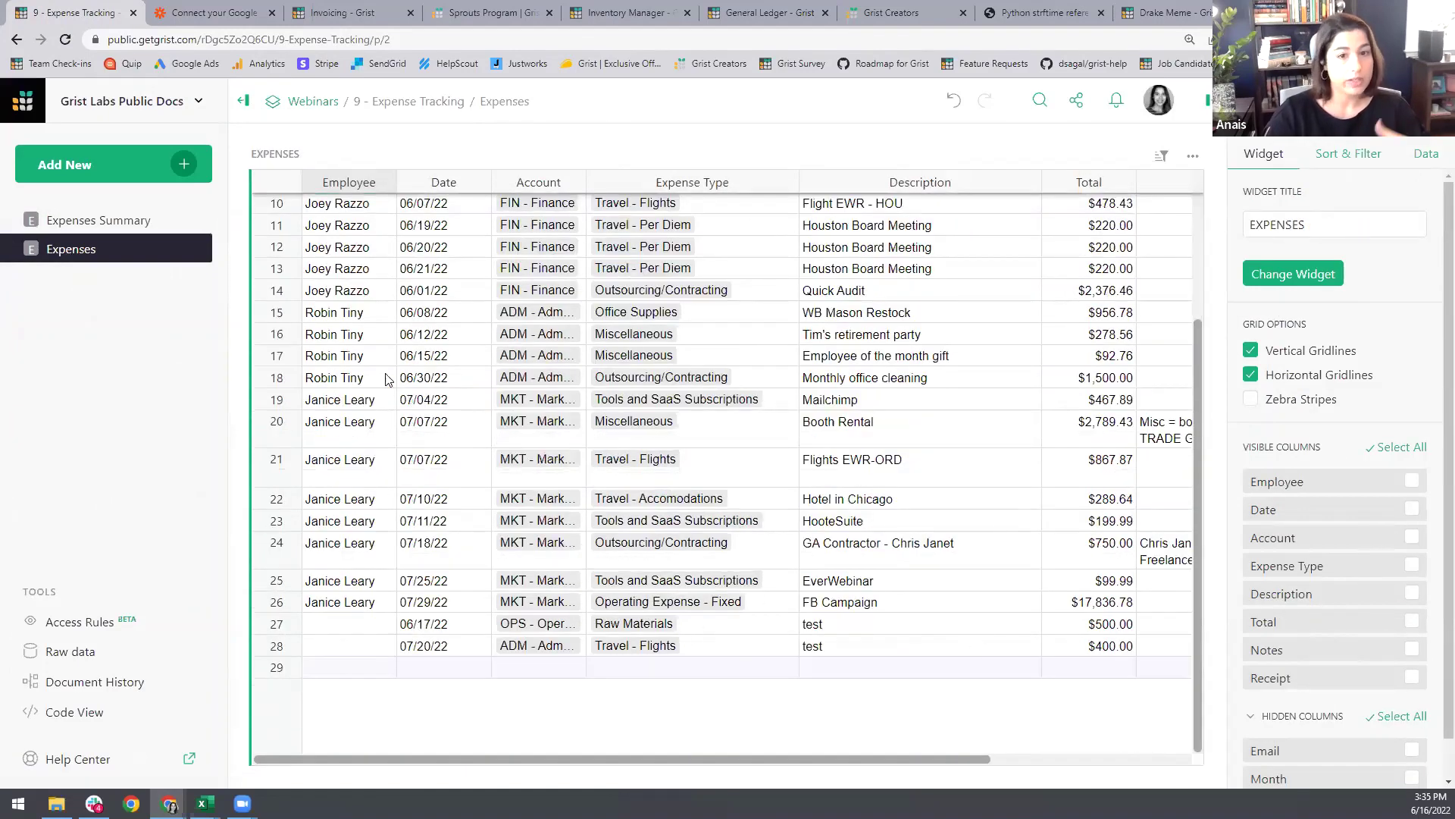
{"action": "left_click_drag", "start_coordinate": [367, 628], "coordinate": [369, 650]}
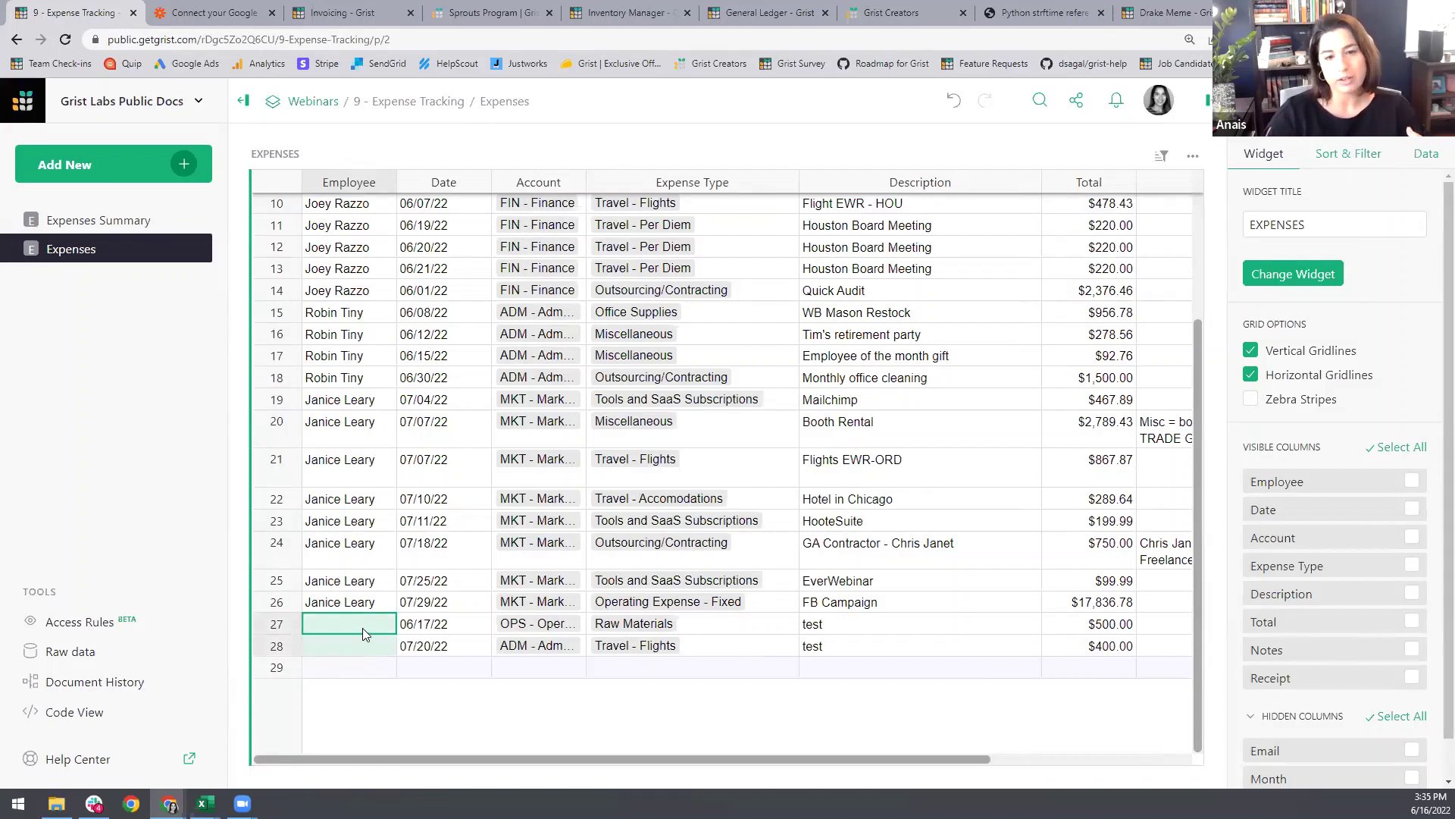
{"action": "left_click", "coordinate": [362, 628]}
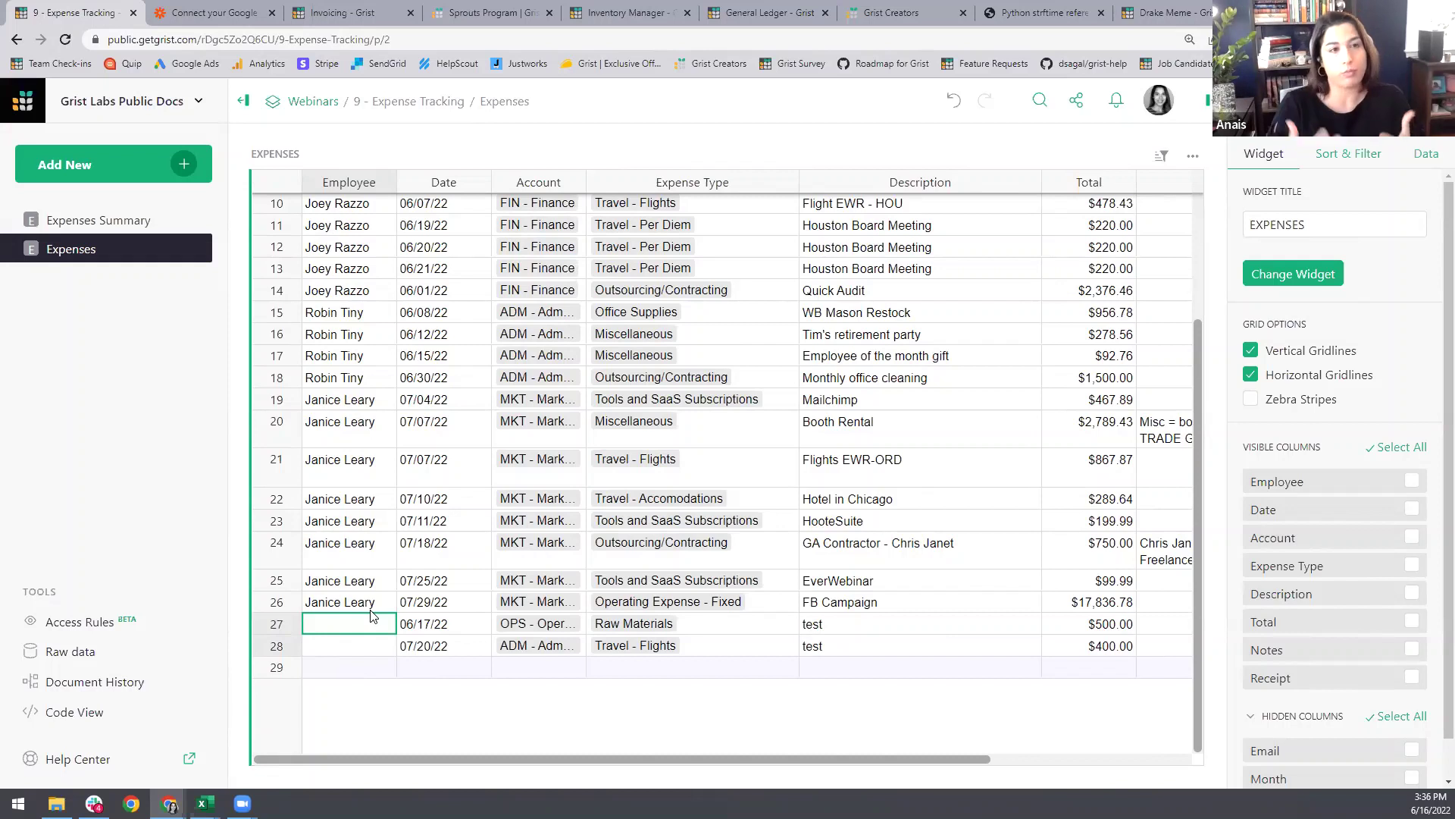
{"action": "left_click", "coordinate": [438, 670]}
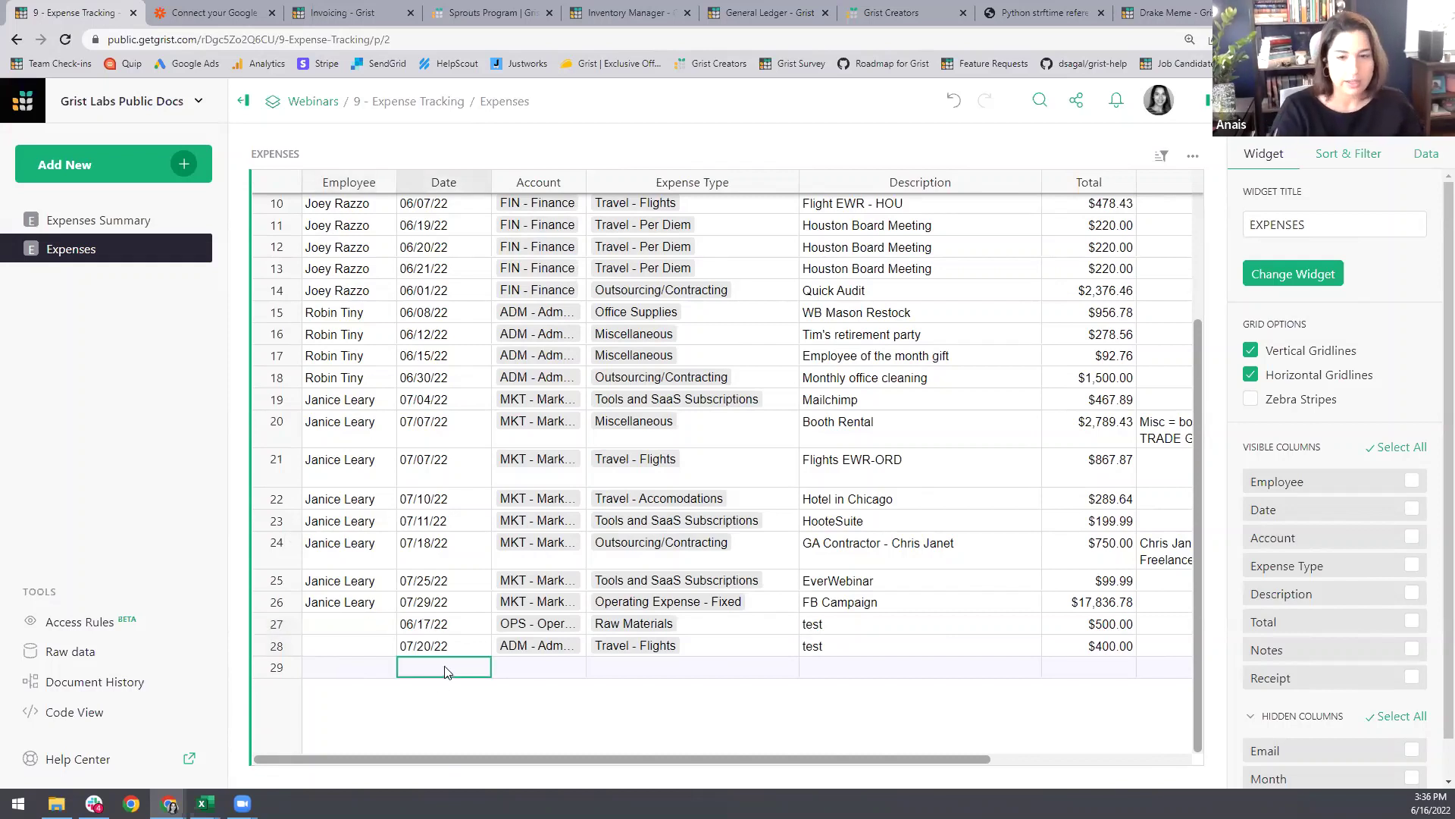
{"action": "key", "text": "ctrl+semicolon"}
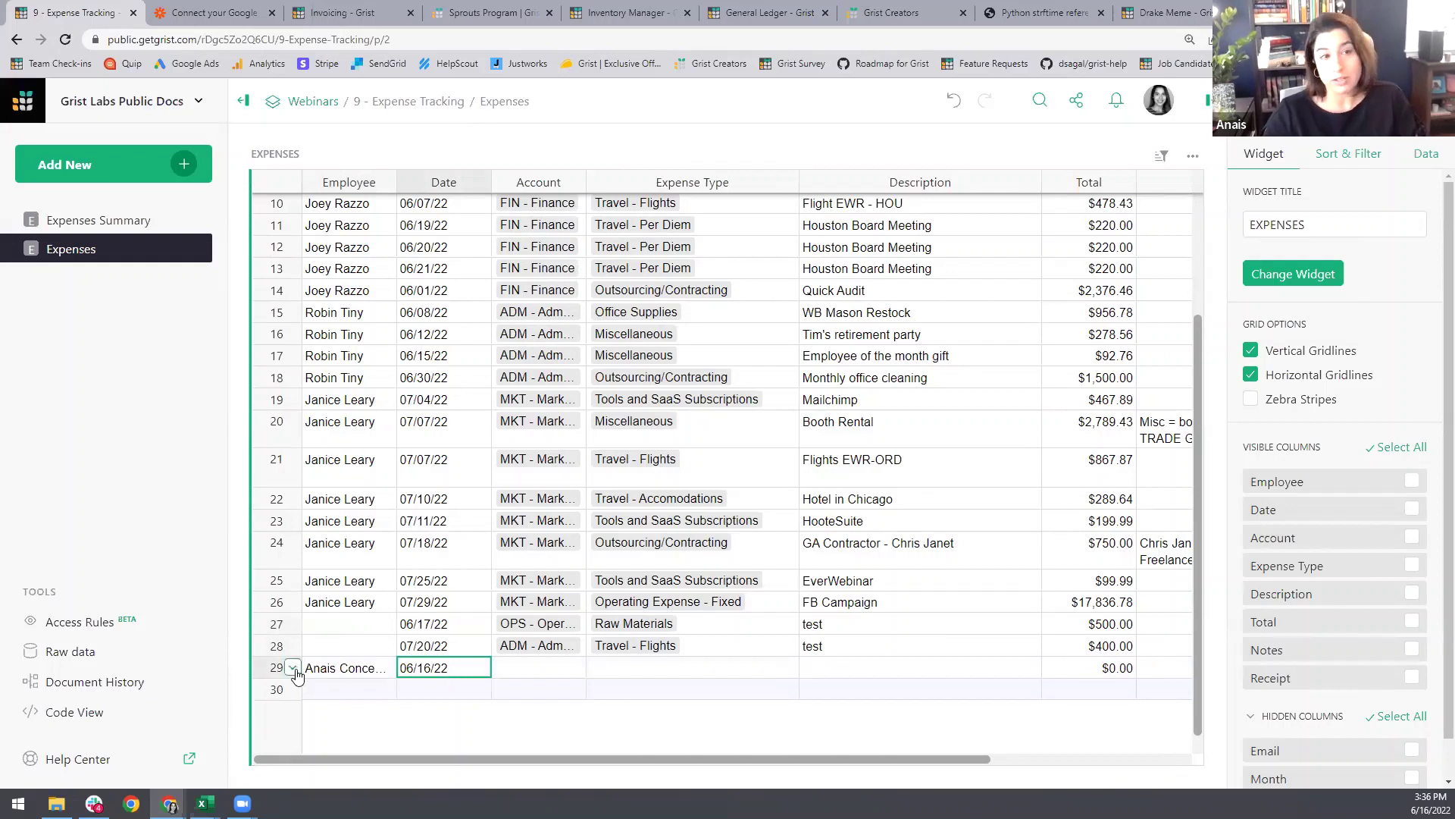
{"action": "left_click", "coordinate": [294, 670]}
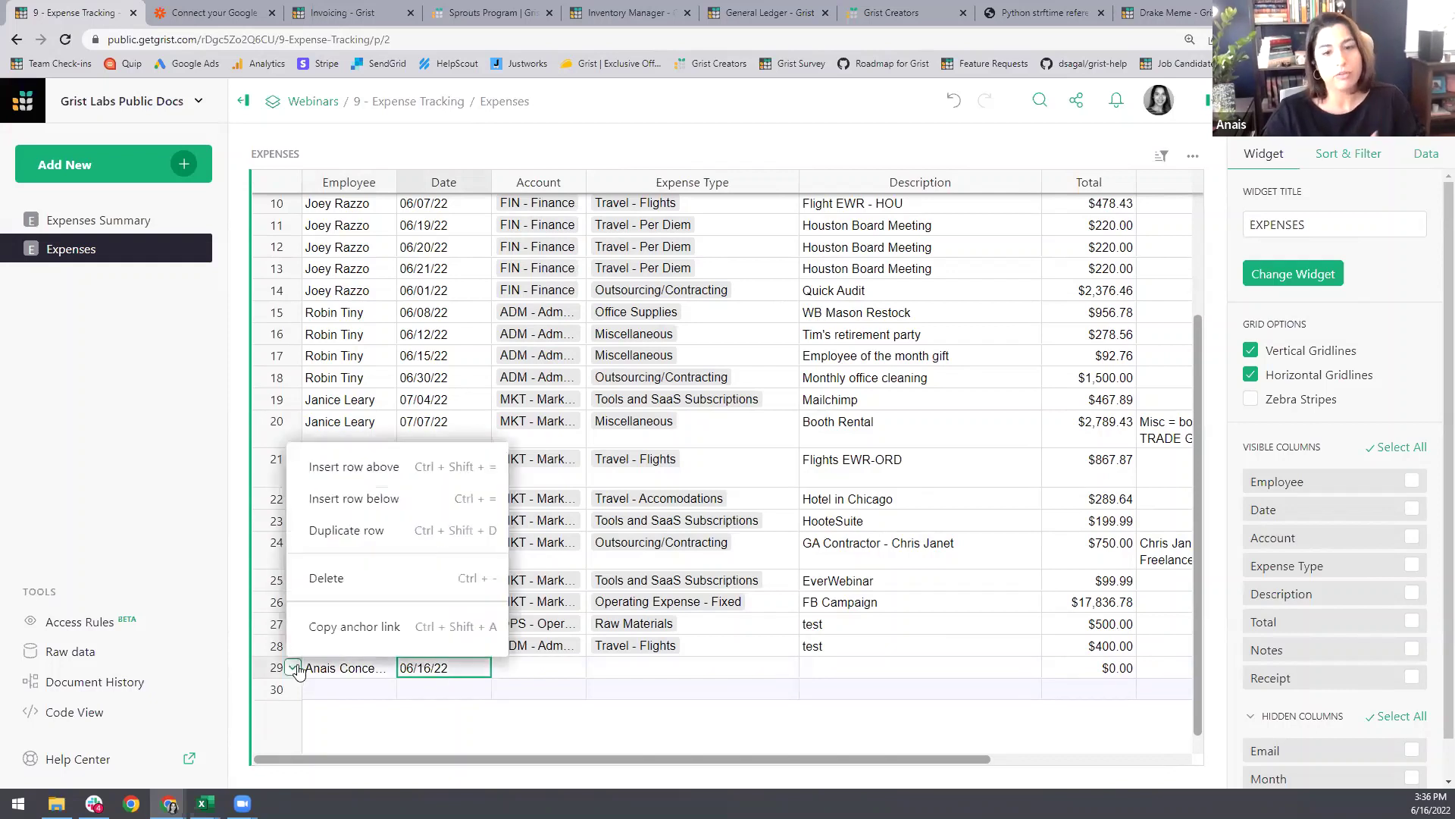
{"action": "left_click", "coordinate": [326, 580]}
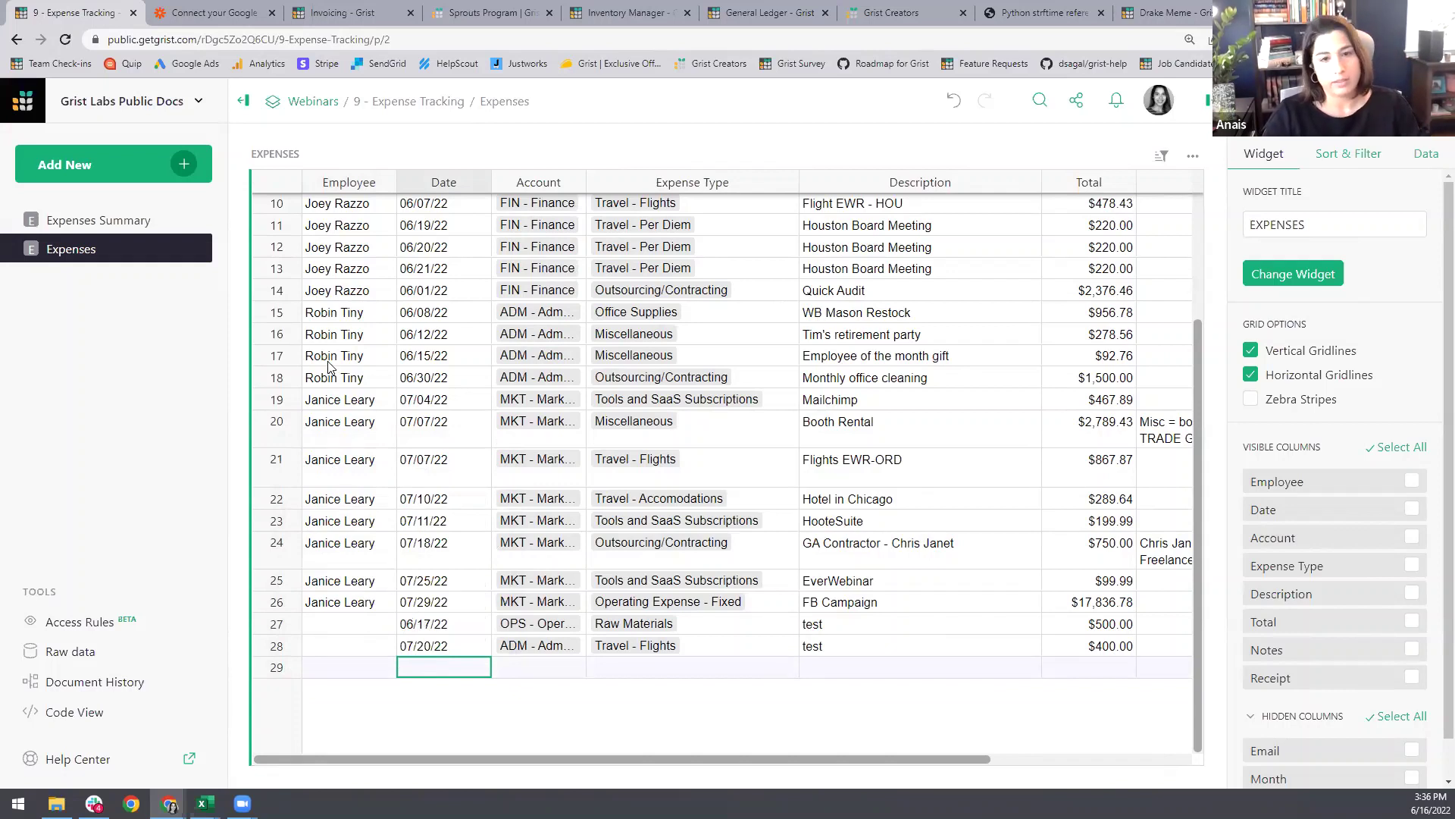
Step: Copy row 13's employee name into the blank Employee cells of rows 27–28, then open Expenses Summary
{"action": "left_click", "coordinate": [342, 278]}
{"action": "key", "text": "ctrl+c"}
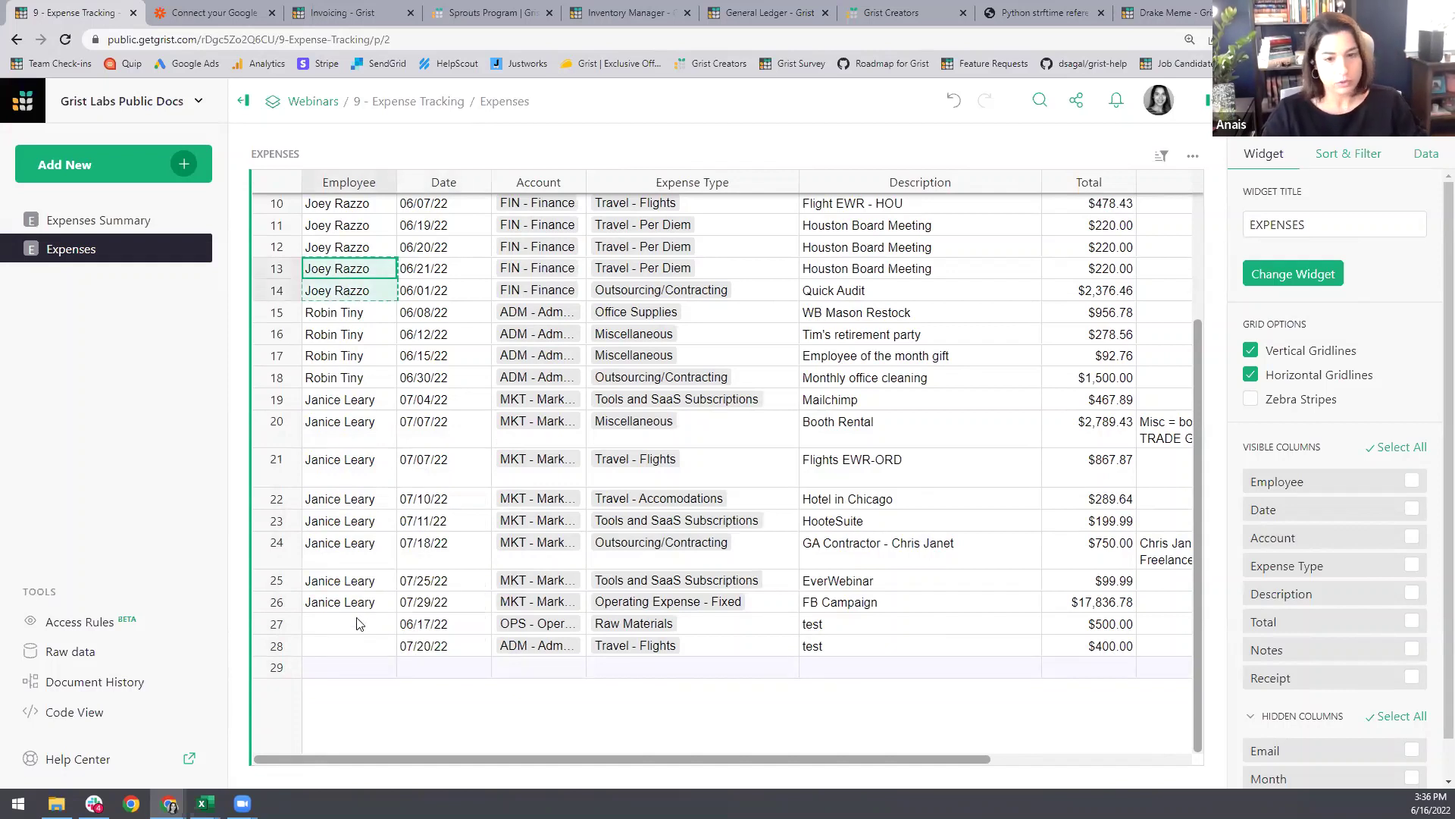
{"action": "left_click", "coordinate": [390, 624]}
{"action": "key", "text": "shift+Down"}
{"action": "key", "text": "ctrl+v"}
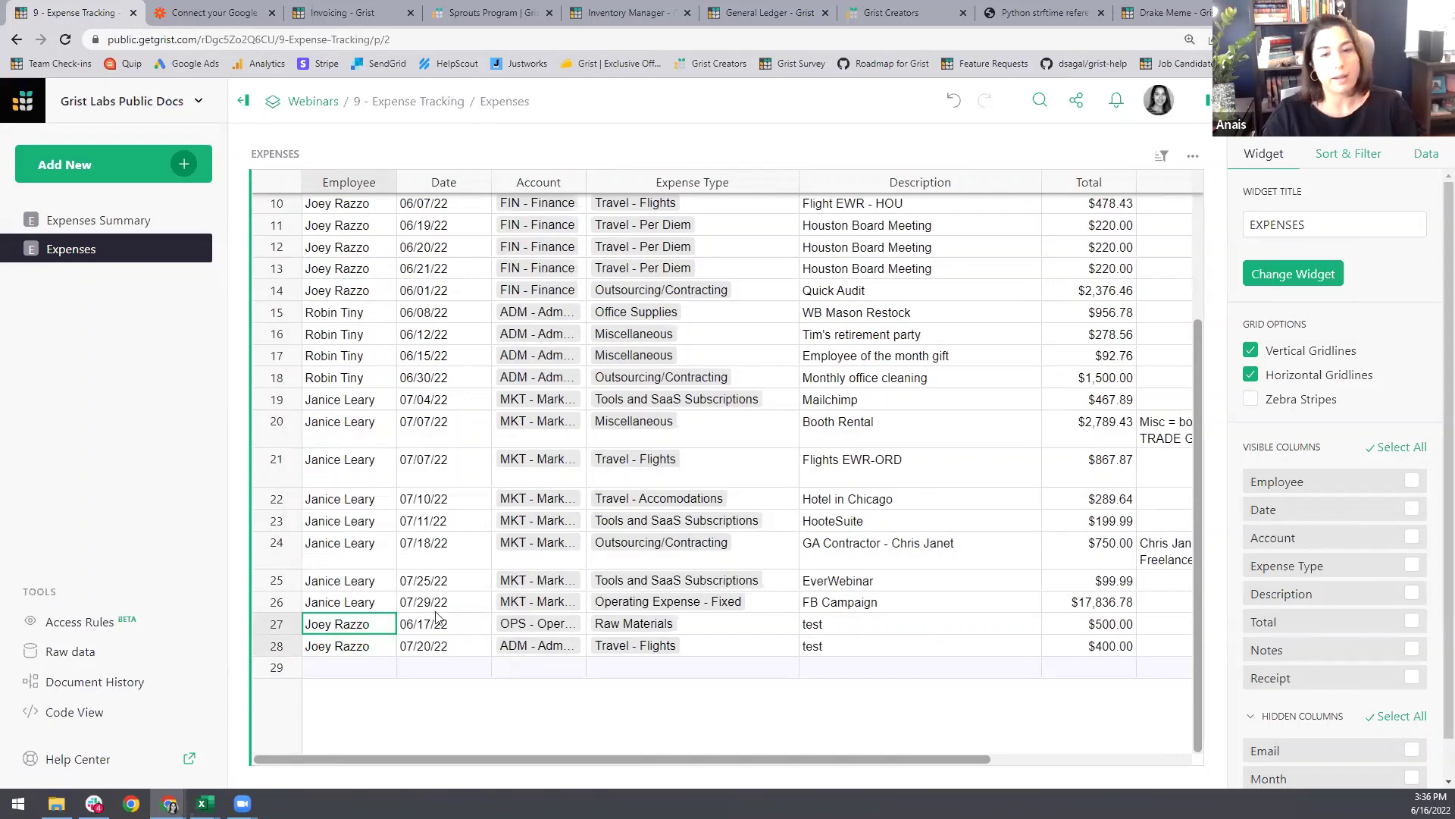
{"action": "left_click", "coordinate": [428, 628]}
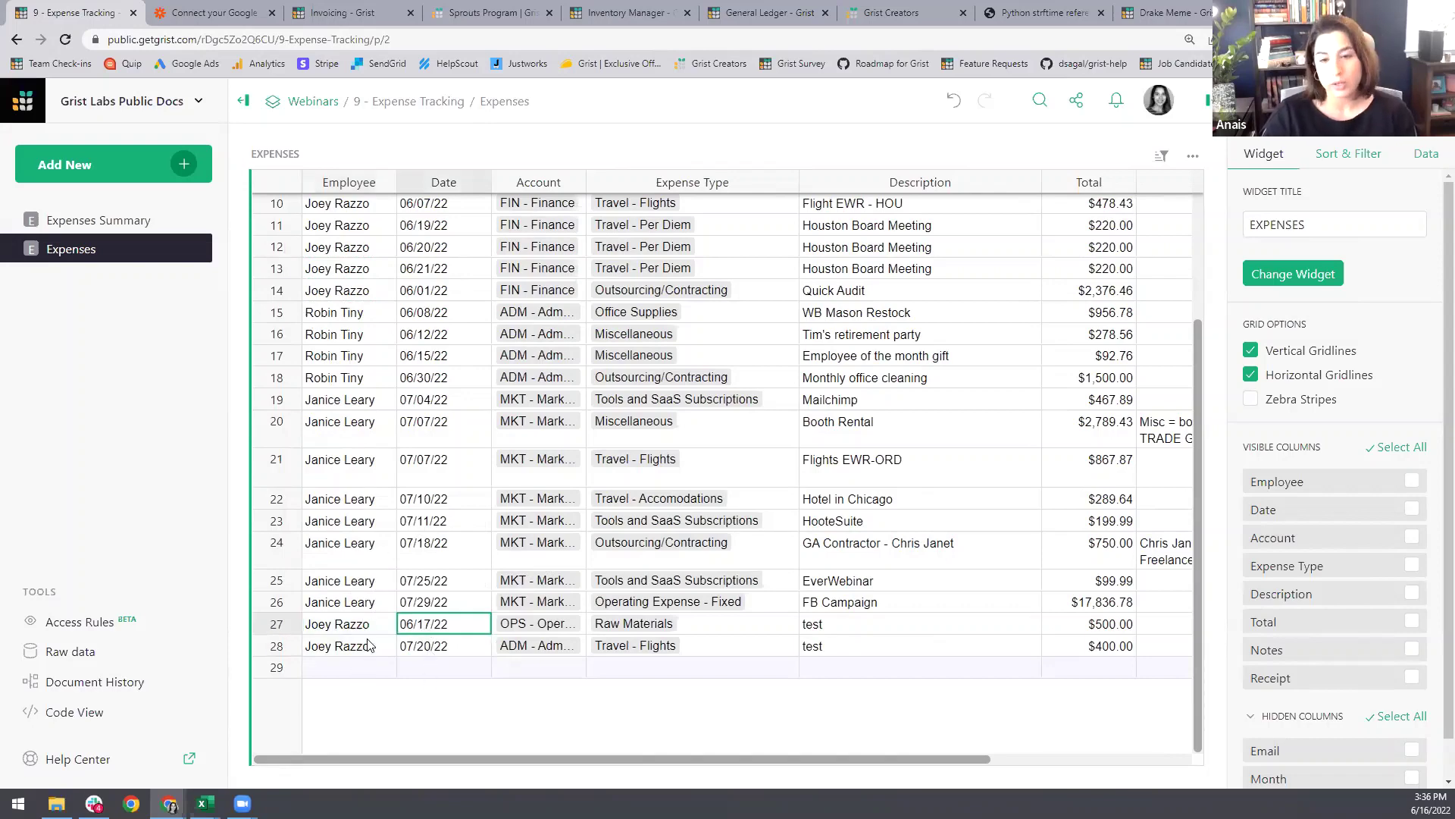
{"action": "left_click", "coordinate": [128, 218]}
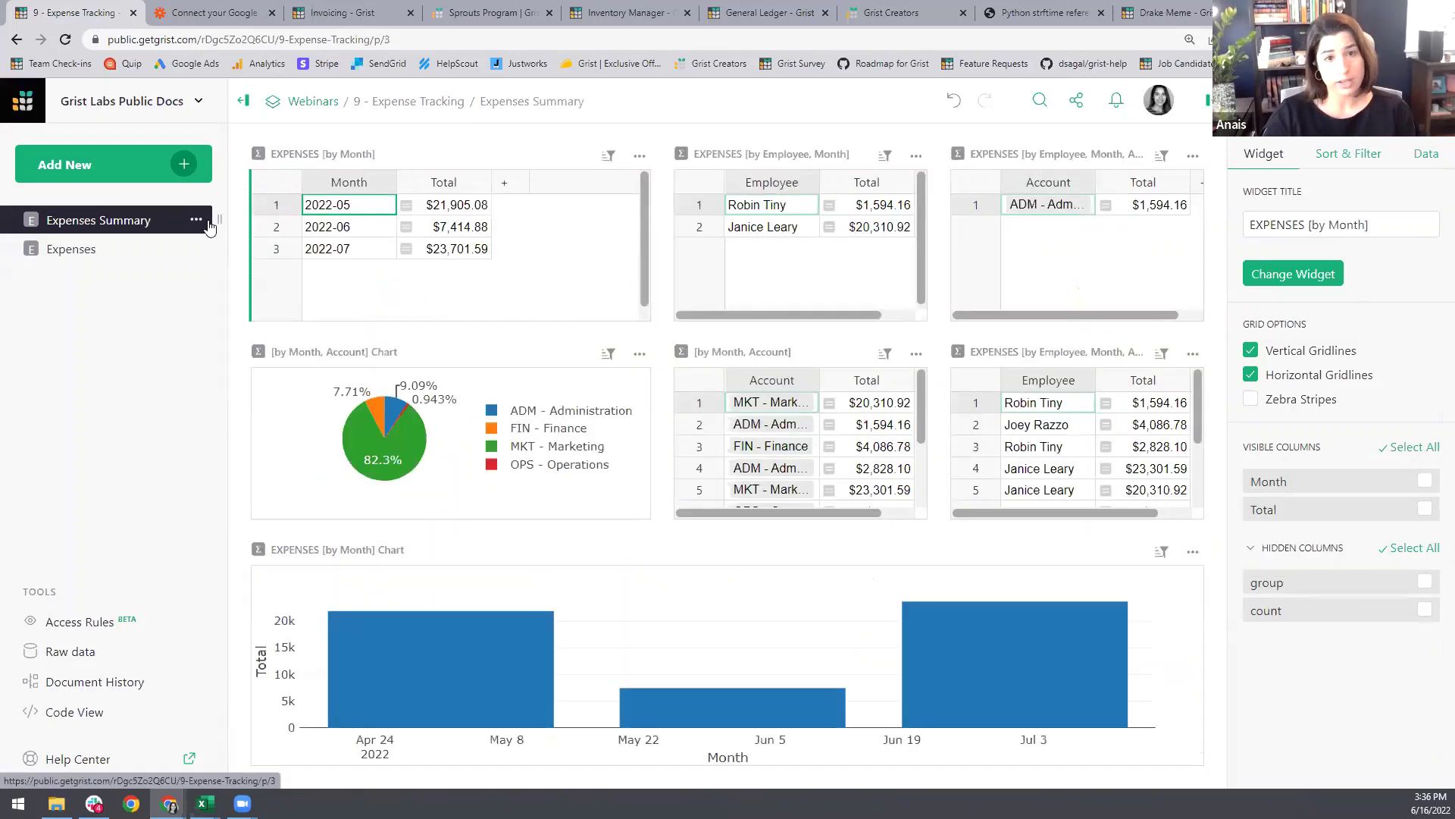
{"action": "left_click", "coordinate": [343, 235]}
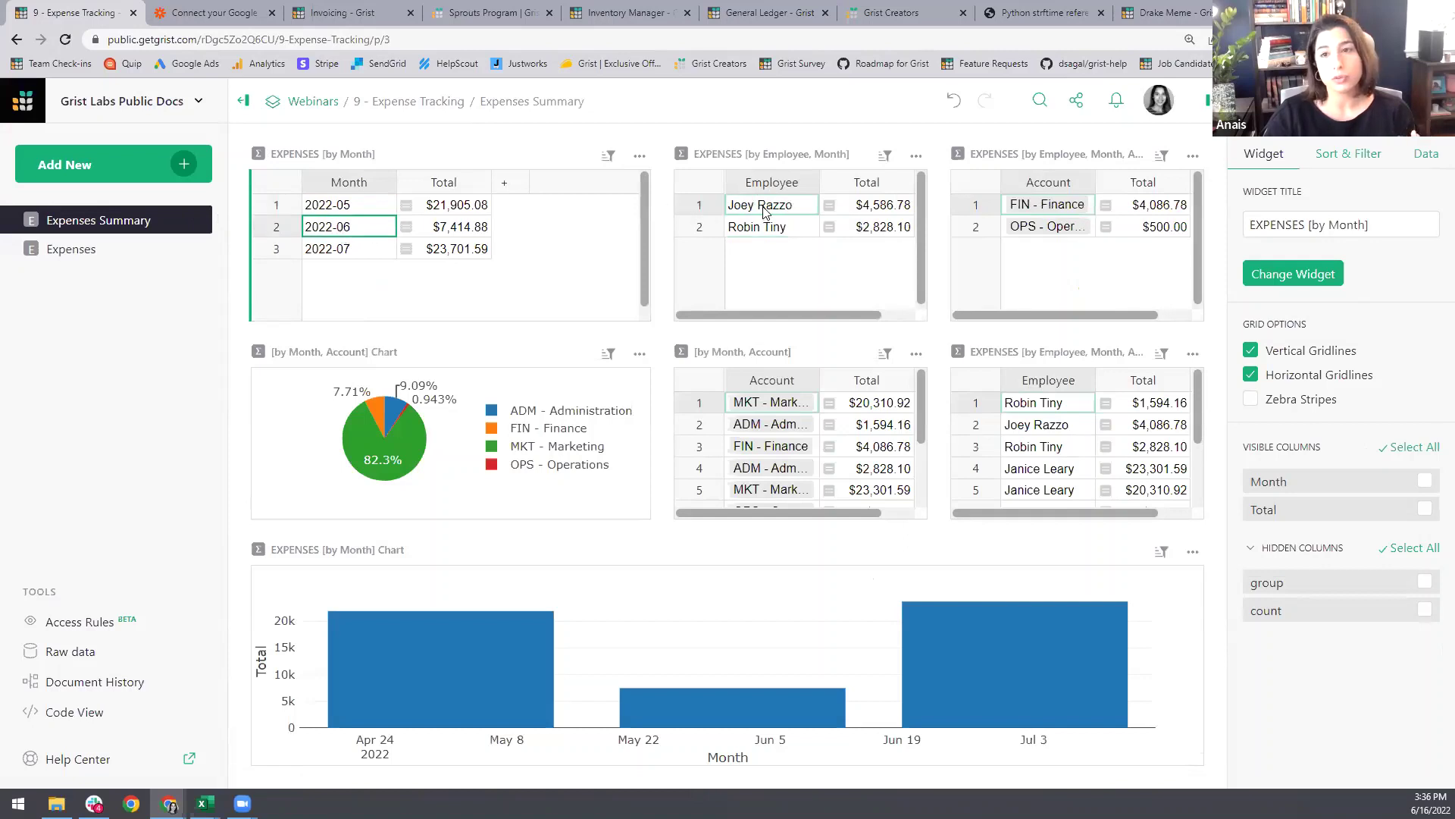
{"action": "left_click", "coordinate": [765, 210]}
{"action": "left_click", "coordinate": [1049, 231]}
{"action": "left_click", "coordinate": [351, 250]}
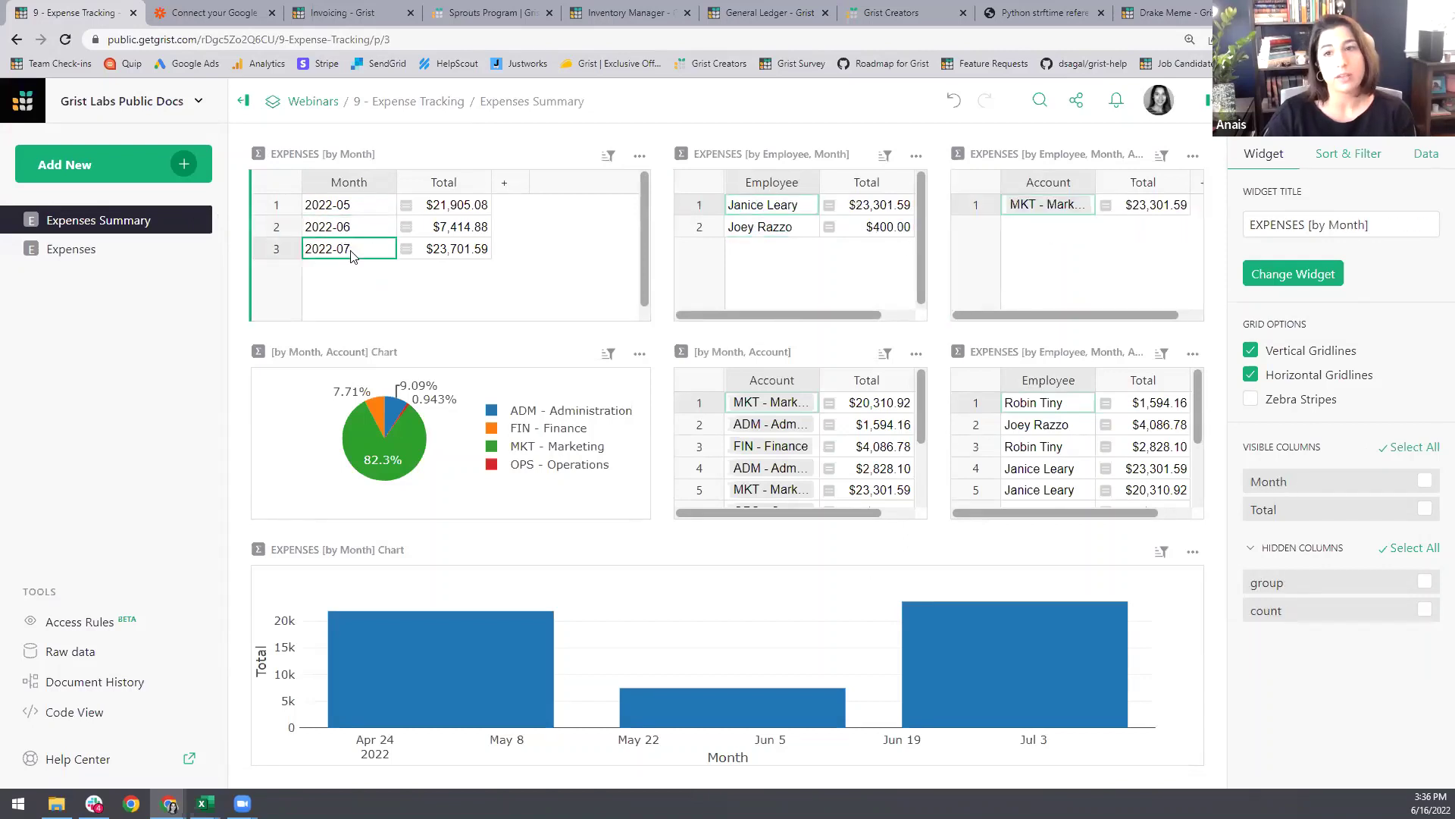
{"action": "left_click", "coordinate": [772, 229]}
{"action": "left_click", "coordinate": [1042, 231]}
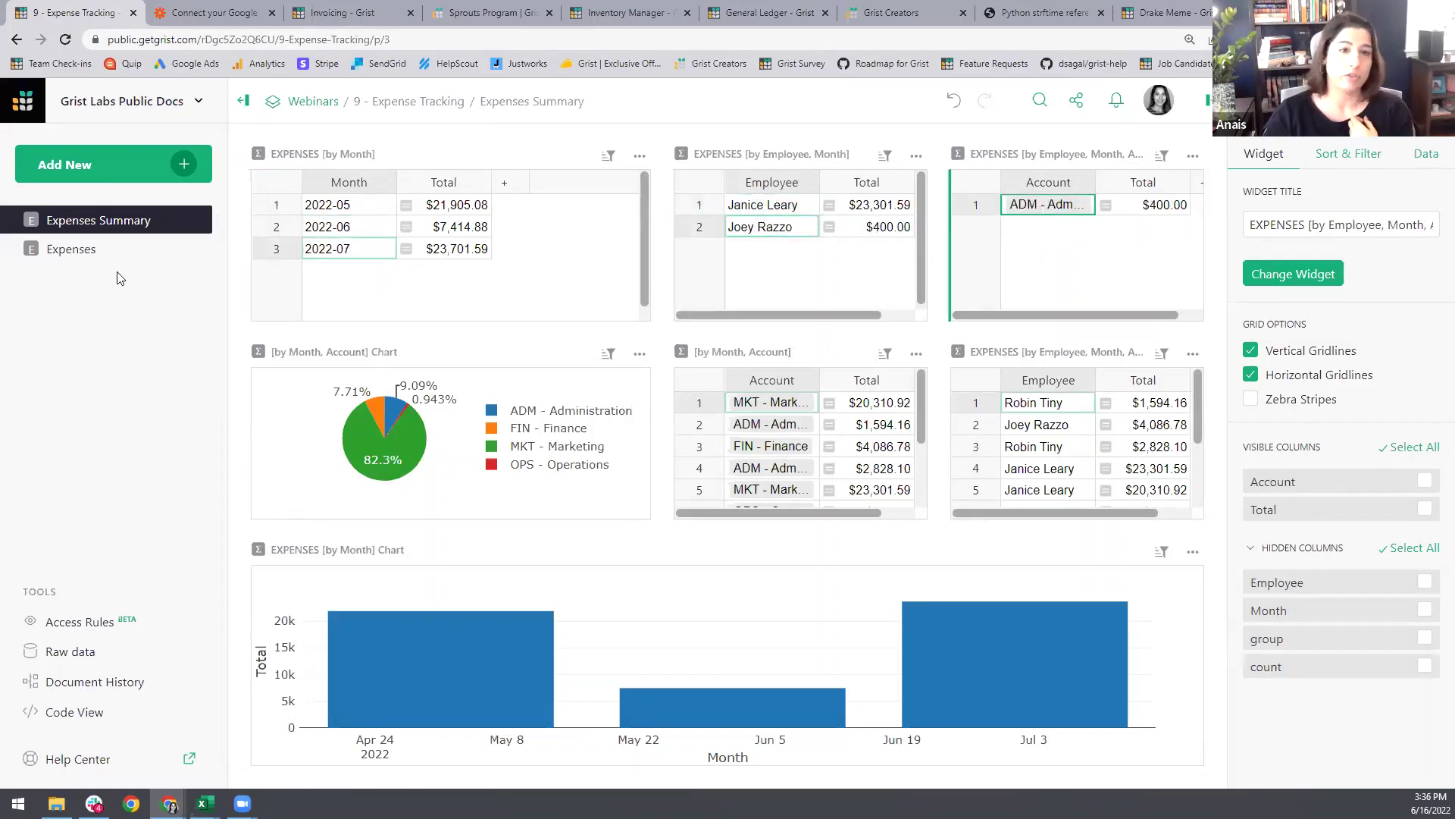
{"action": "mouse_move", "coordinate": [410, 415]}
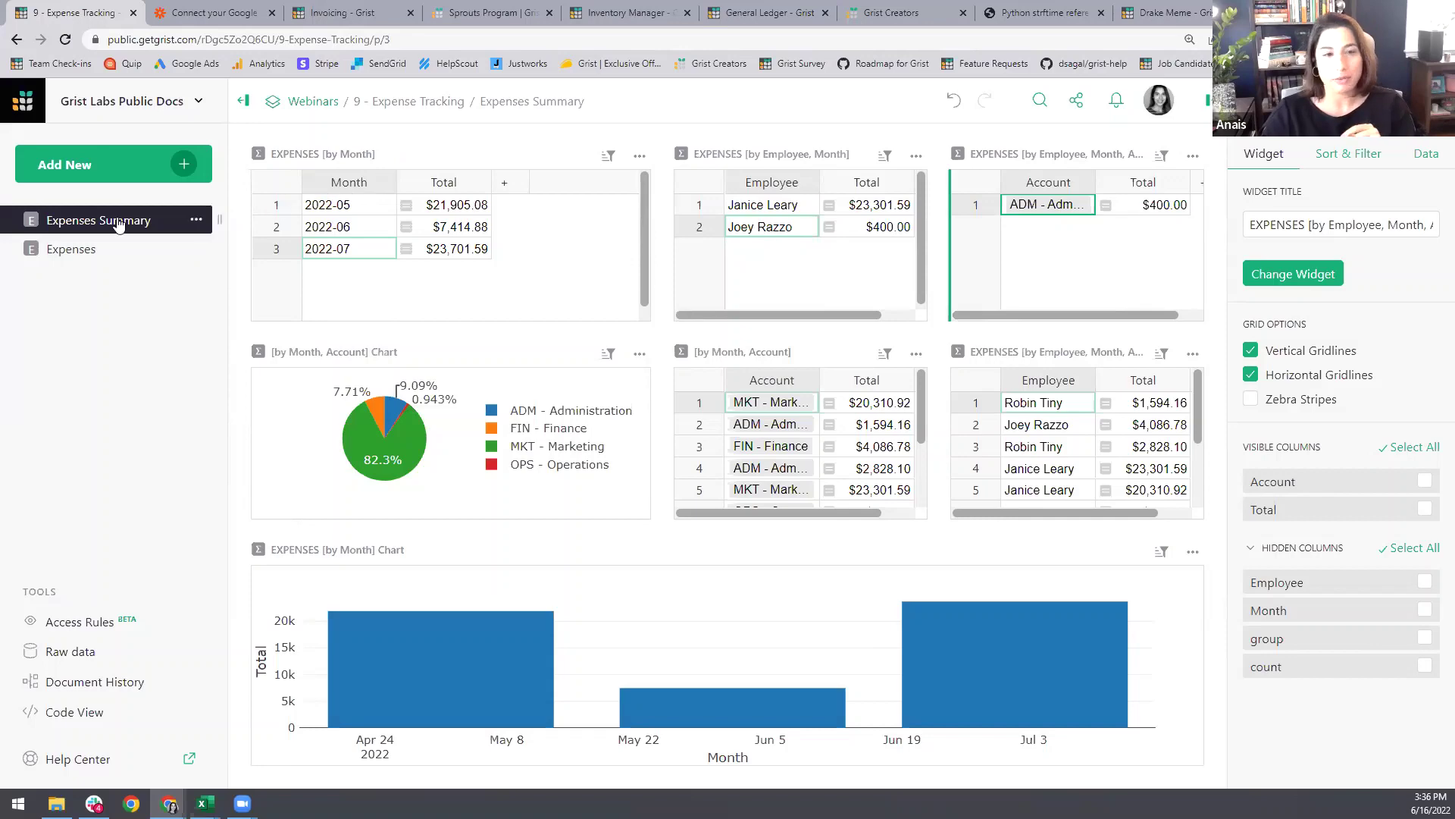
Step: Switch back to the Expenses table page with the grid scrolled to the top
{"action": "left_click", "coordinate": [78, 250]}
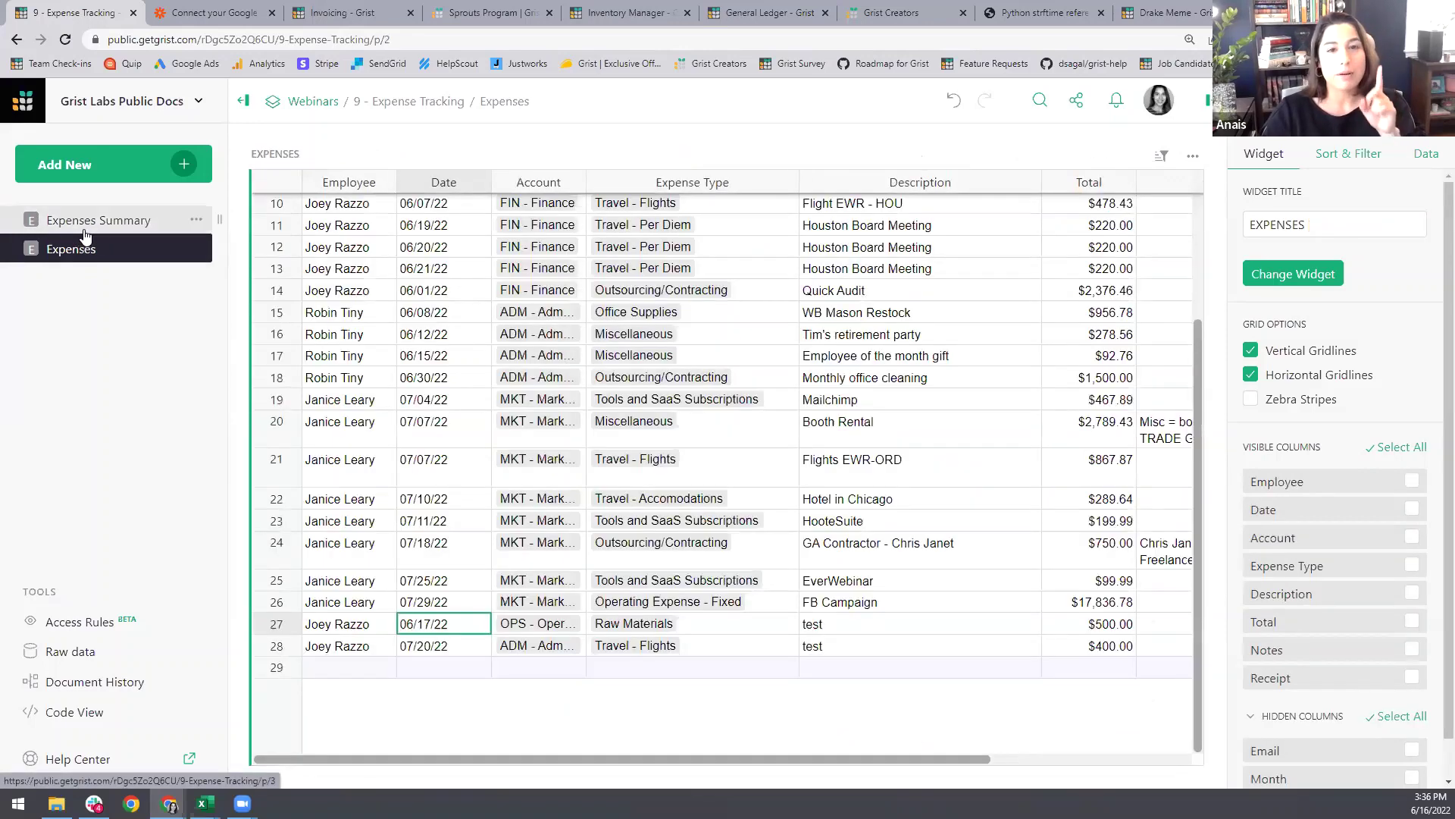
{"action": "scroll", "coordinate": [620, 392], "scroll_direction": "up", "scroll_amount": 4}
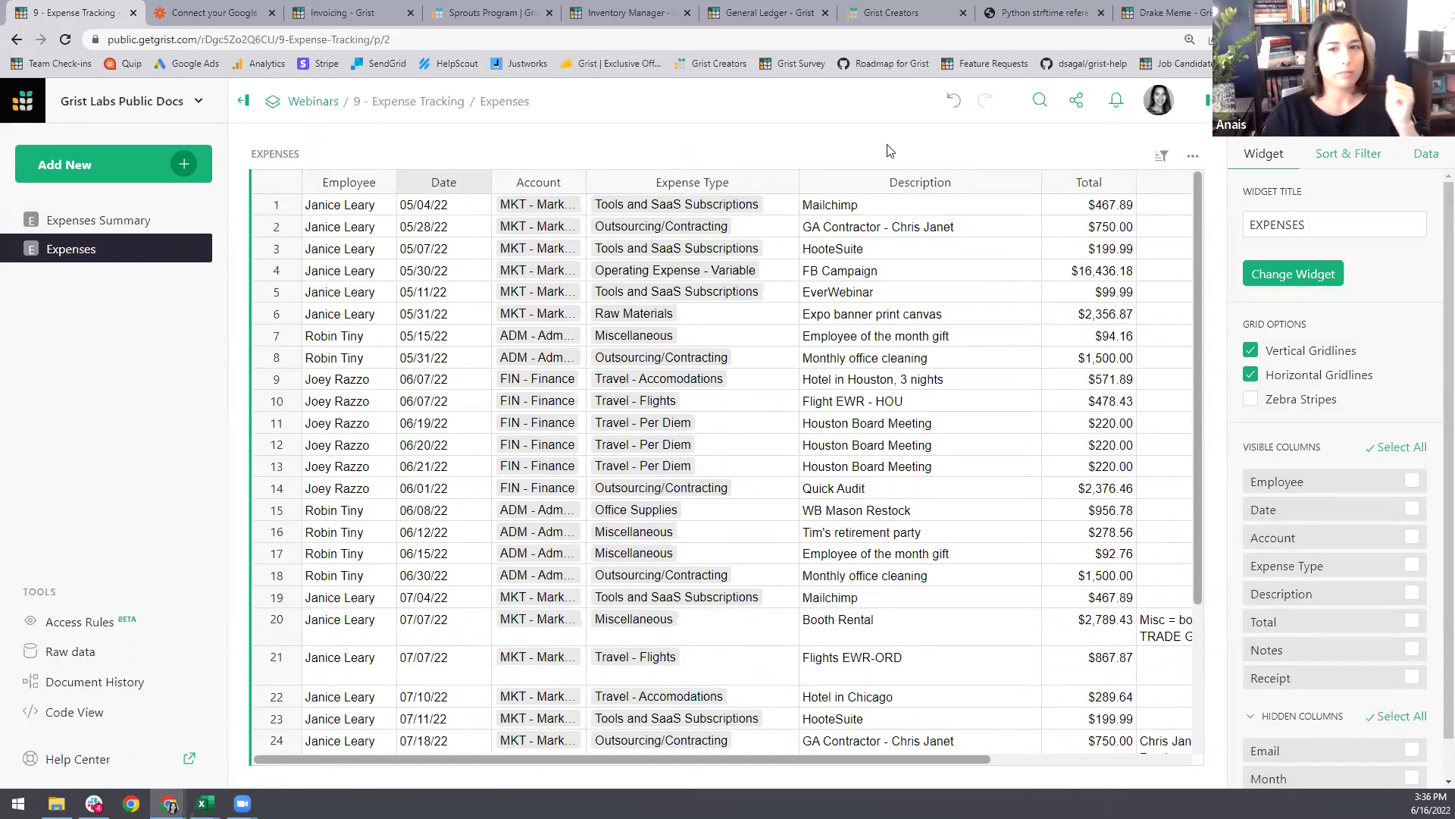
{"action": "left_click", "coordinate": [118, 221]}
{"action": "left_click", "coordinate": [127, 260]}
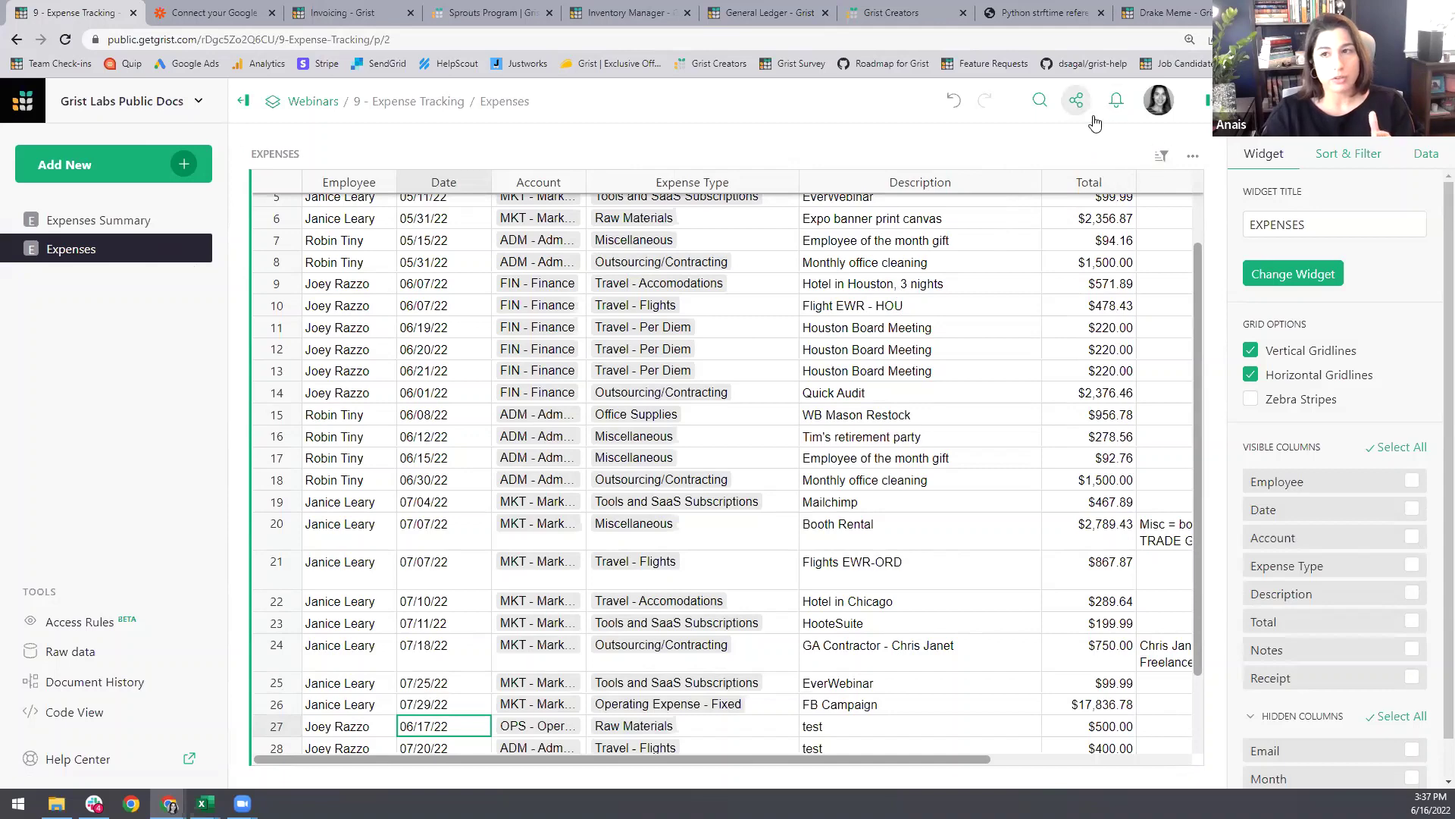
Step: Filter the Expenses table to Month 2022-06 using the filter bar
{"action": "left_click", "coordinate": [1162, 157]}
{"action": "left_click", "coordinate": [1187, 325]}
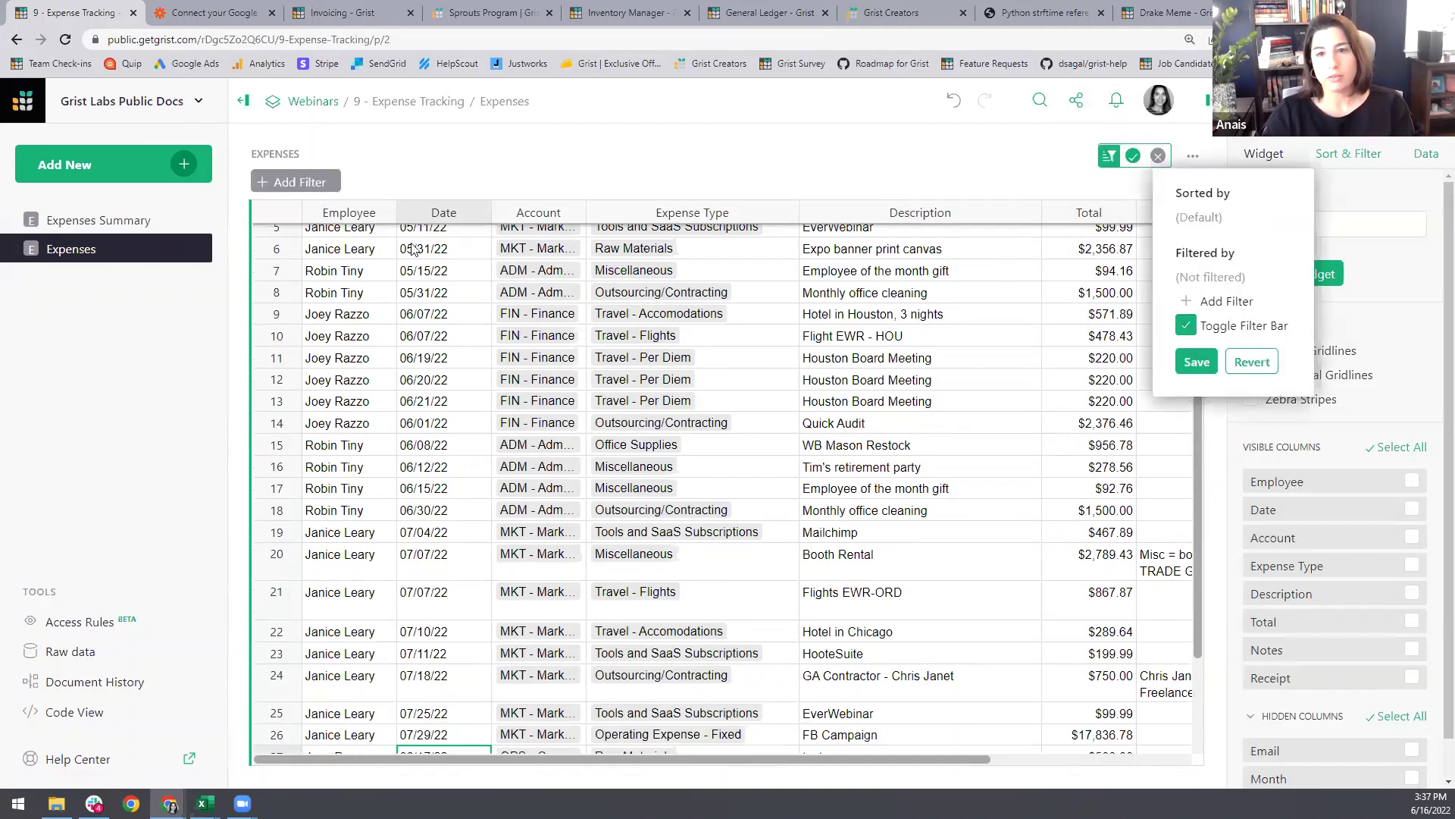
{"action": "left_click", "coordinate": [316, 186]}
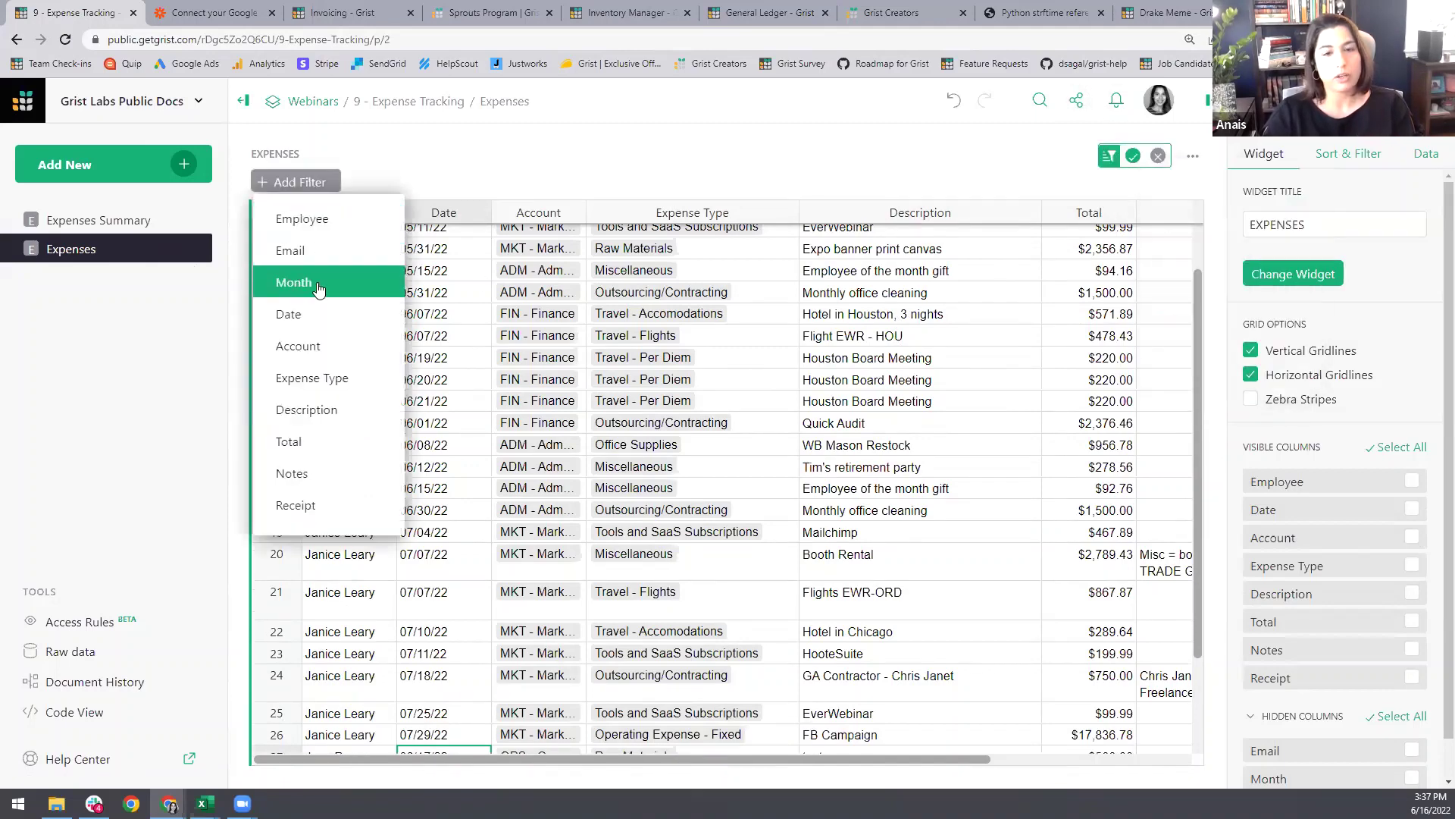
{"action": "left_click", "coordinate": [319, 282]}
{"action": "left_click", "coordinate": [321, 285]}
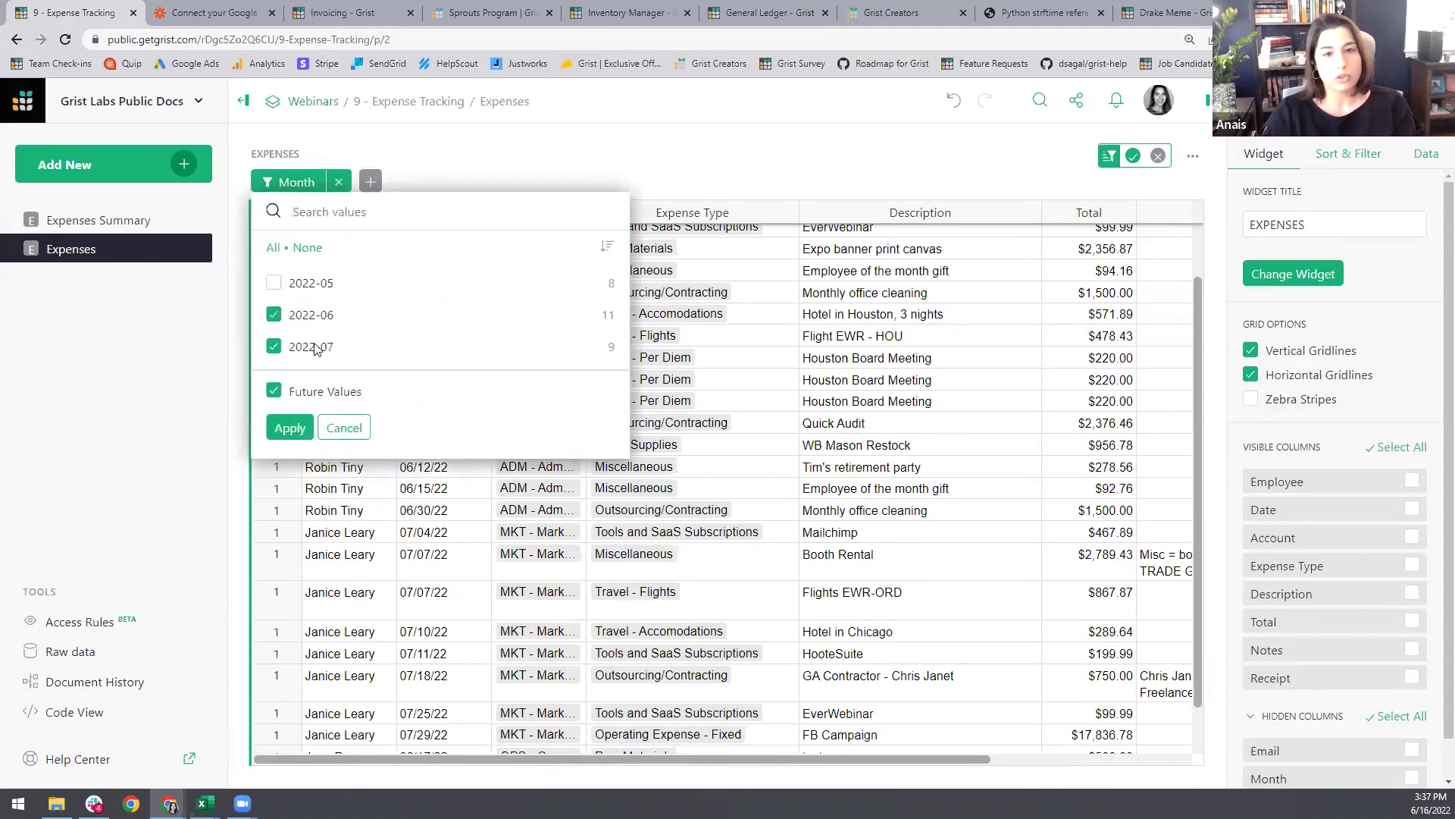
{"action": "left_click", "coordinate": [315, 346]}
{"action": "left_click", "coordinate": [317, 327]}
{"action": "left_click", "coordinate": [319, 322]}
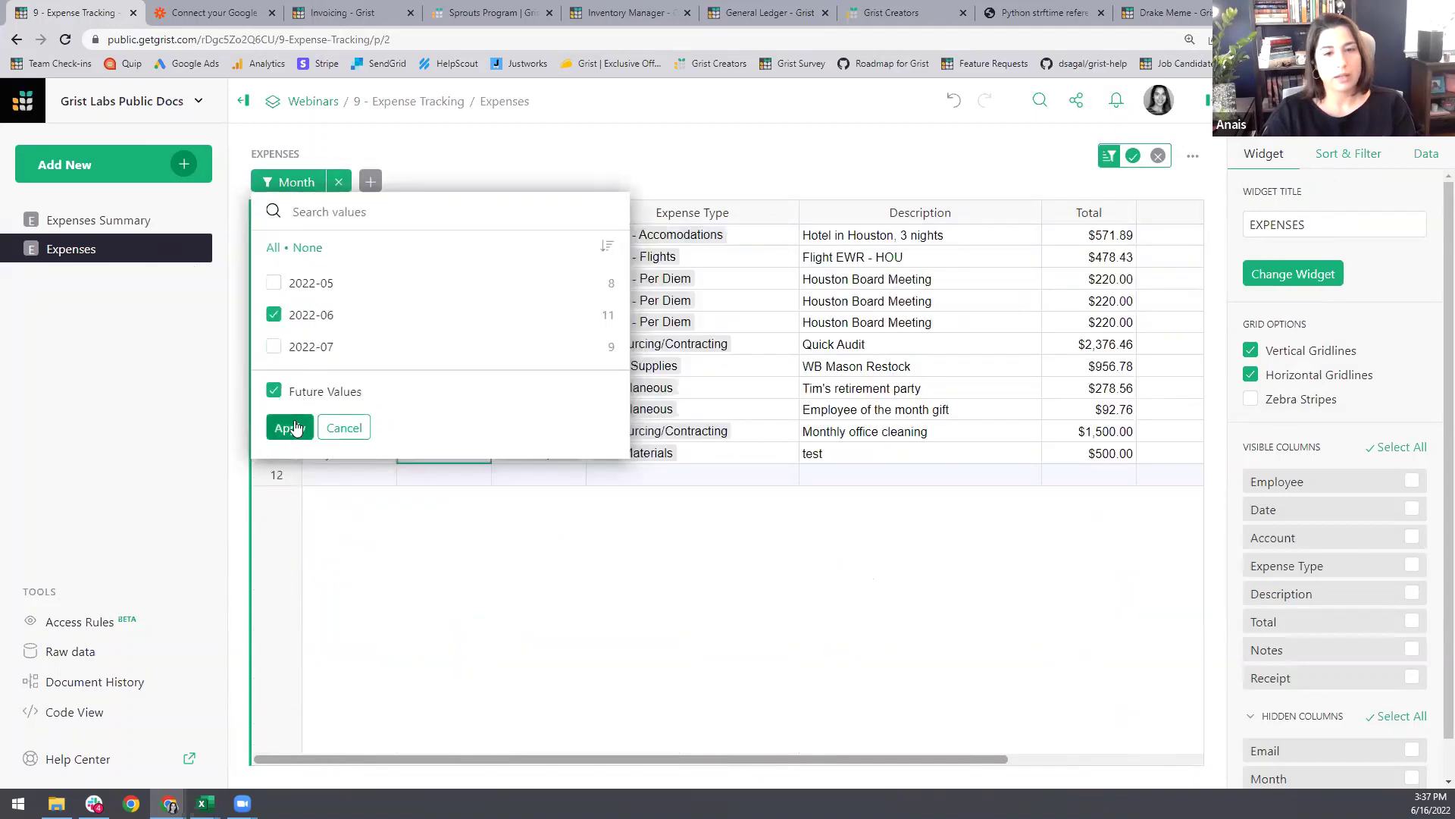
{"action": "left_click", "coordinate": [289, 427]}
Step: Add an Account filter excluding MKT - Marketing and OPS - Operations, and save the filters
{"action": "left_click", "coordinate": [370, 182]}
{"action": "left_click", "coordinate": [429, 345]}
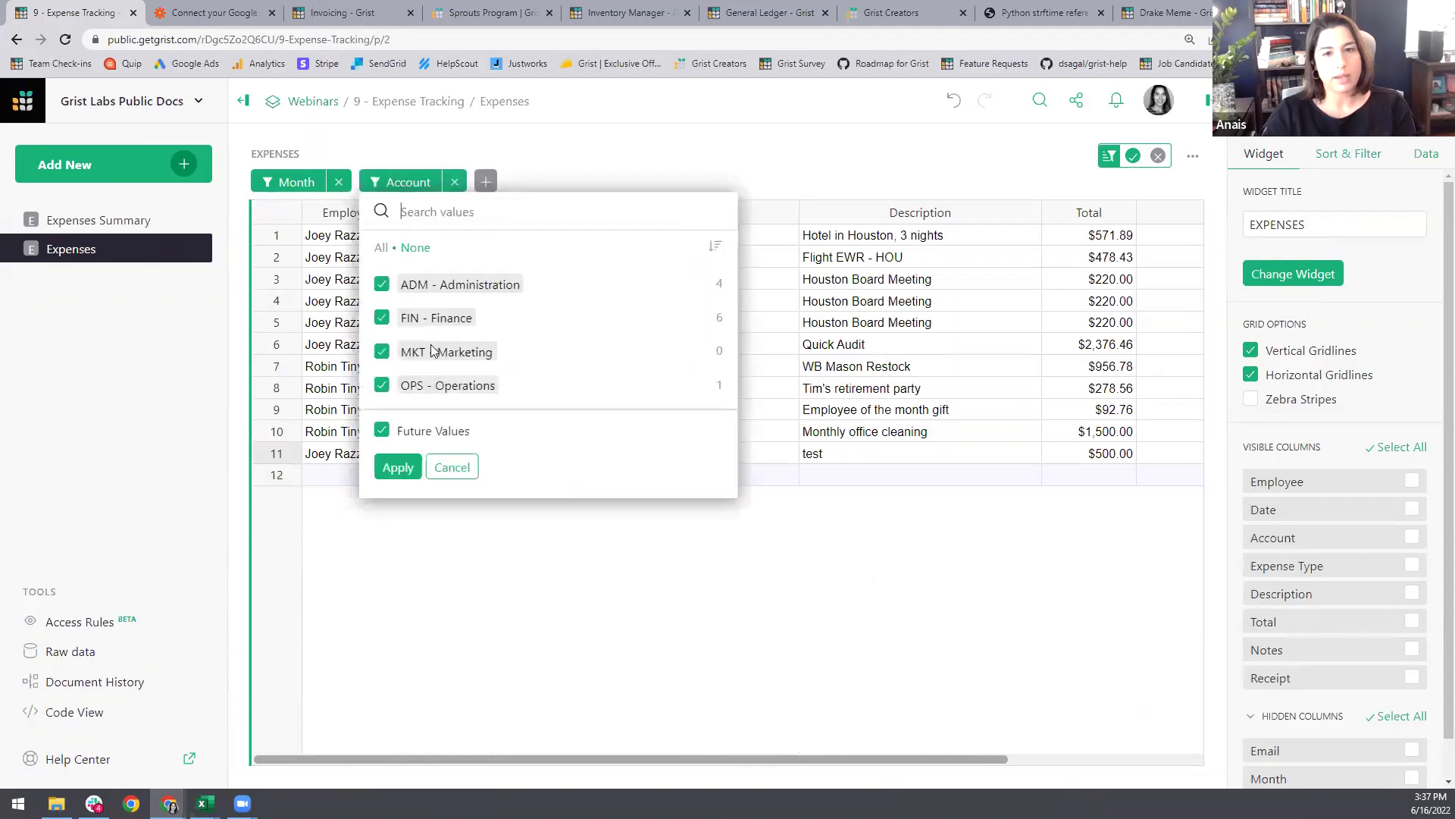
{"action": "left_click", "coordinate": [448, 352]}
{"action": "left_click", "coordinate": [445, 385]}
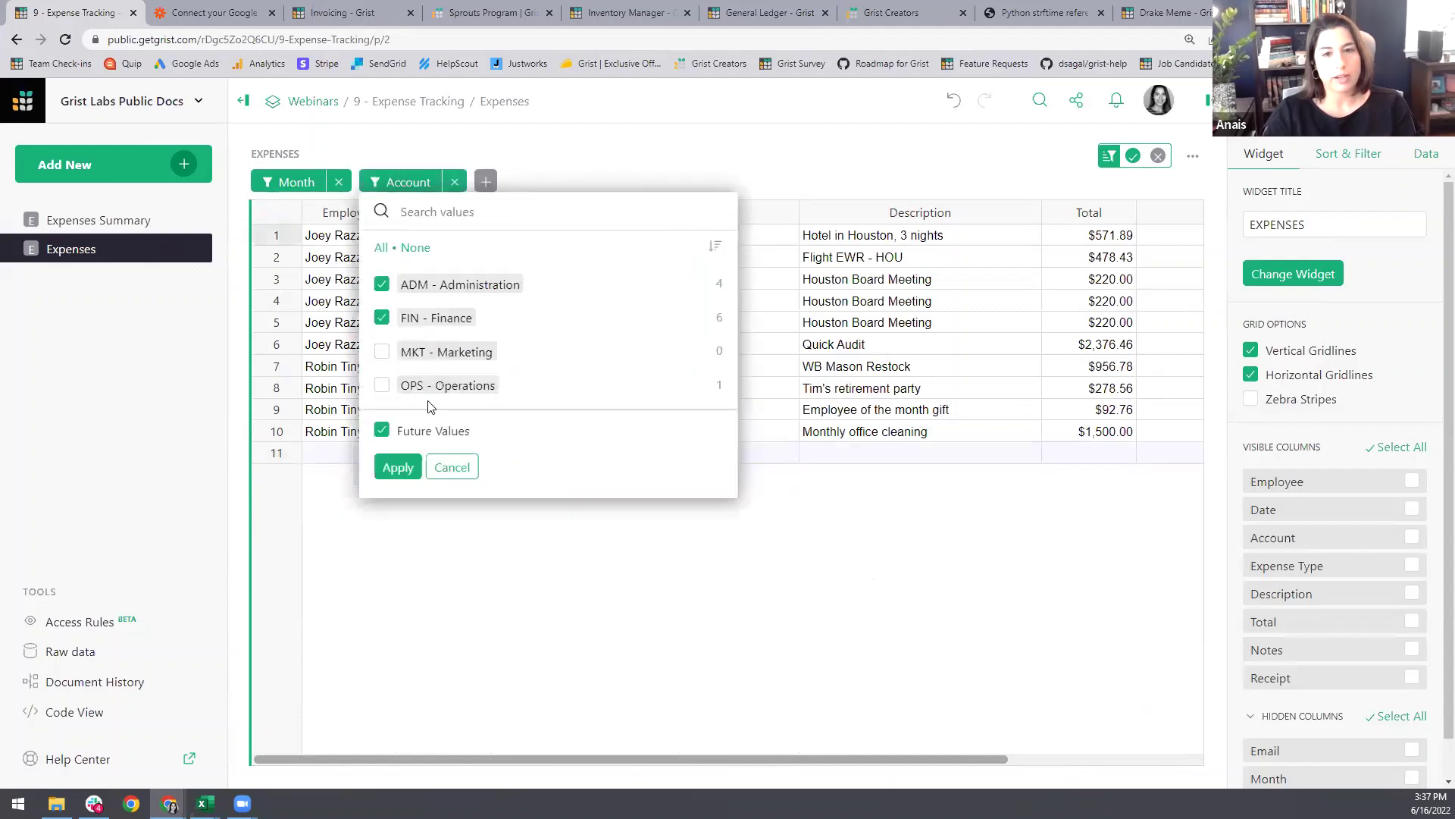
{"action": "left_click", "coordinate": [394, 467]}
{"action": "left_click", "coordinate": [1132, 156]}
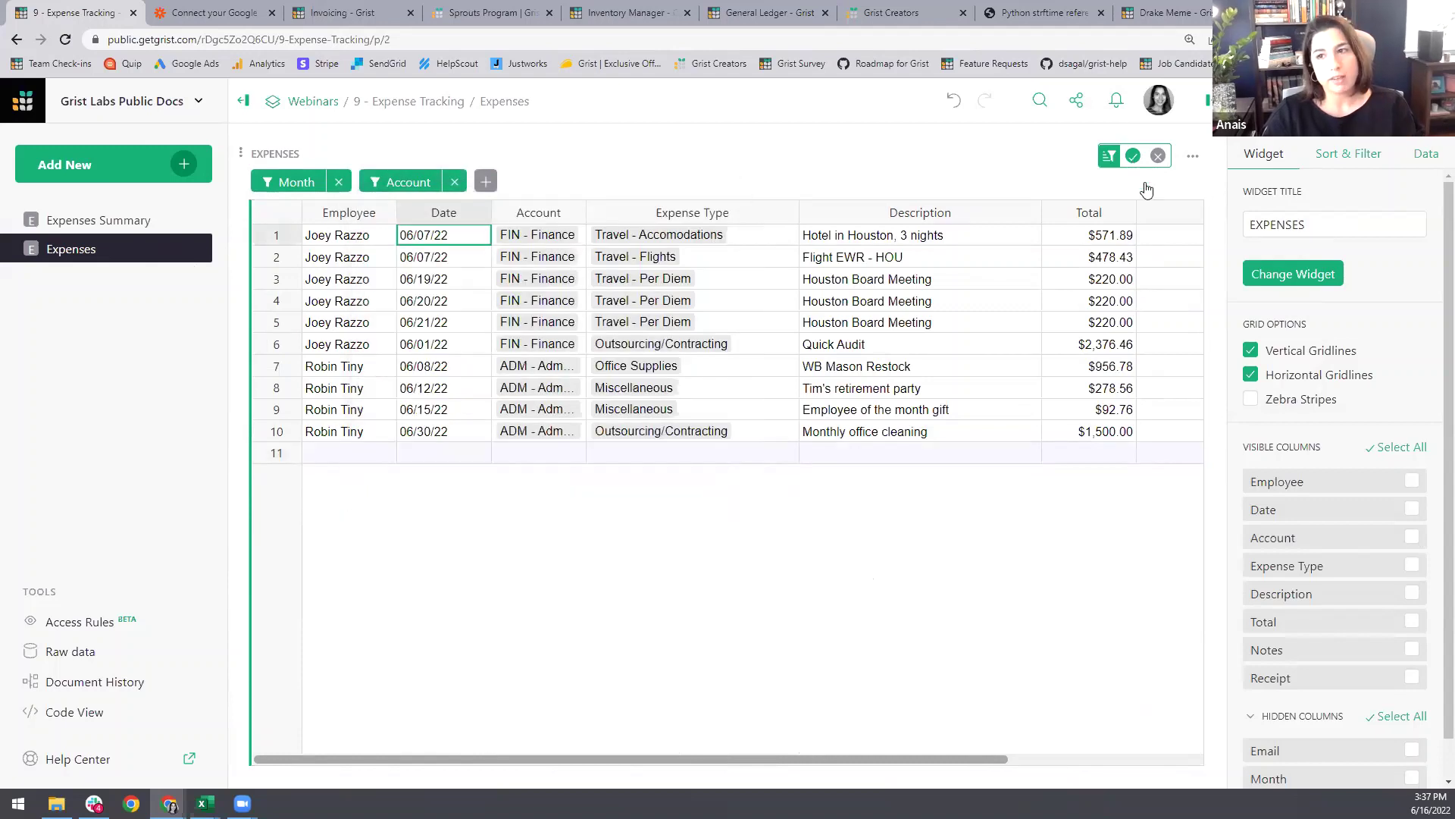
Step: Download the filtered rows as CSV and open the downloaded file
{"action": "left_click", "coordinate": [1192, 156]}
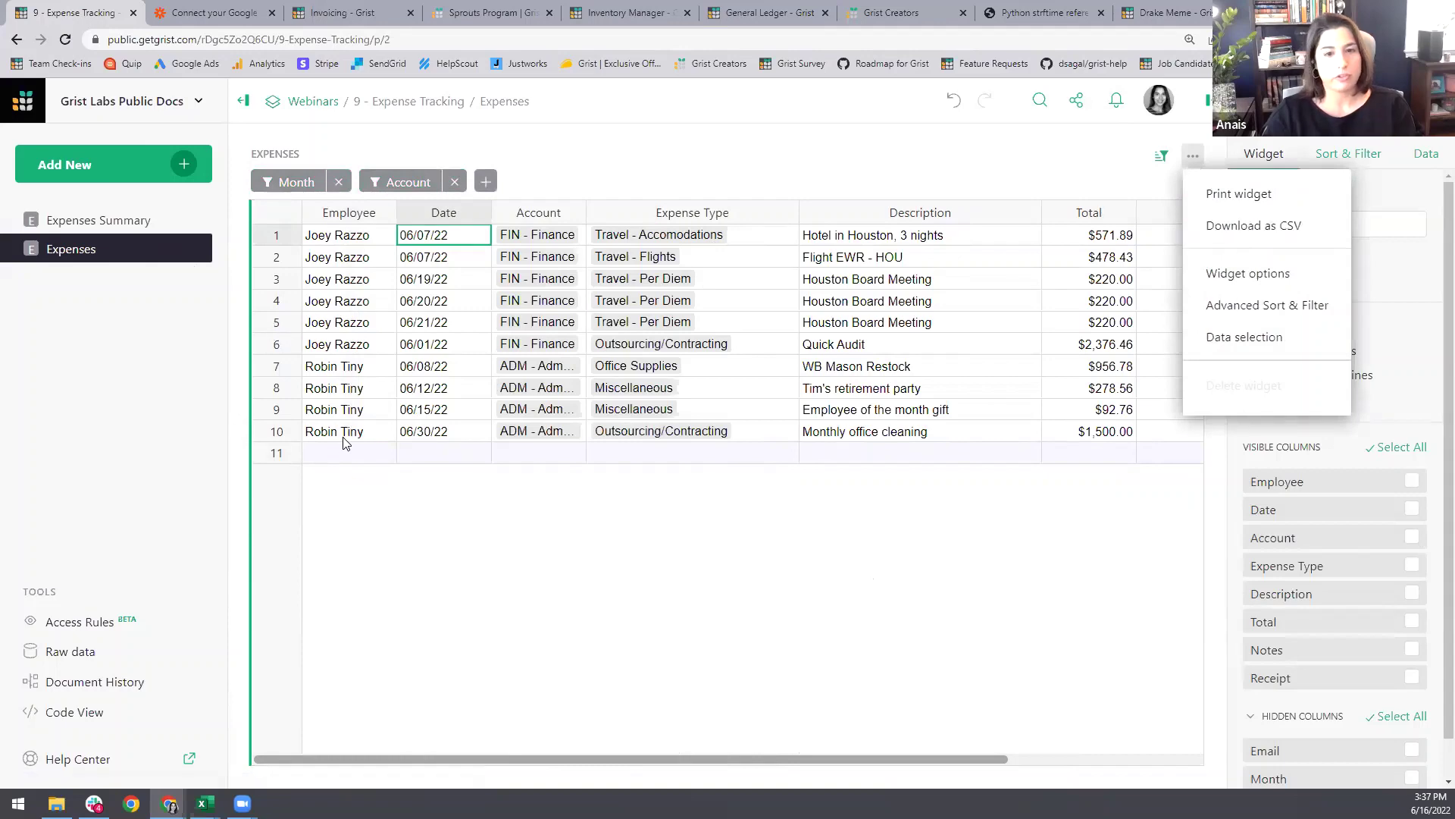
{"action": "left_click", "coordinate": [1264, 228]}
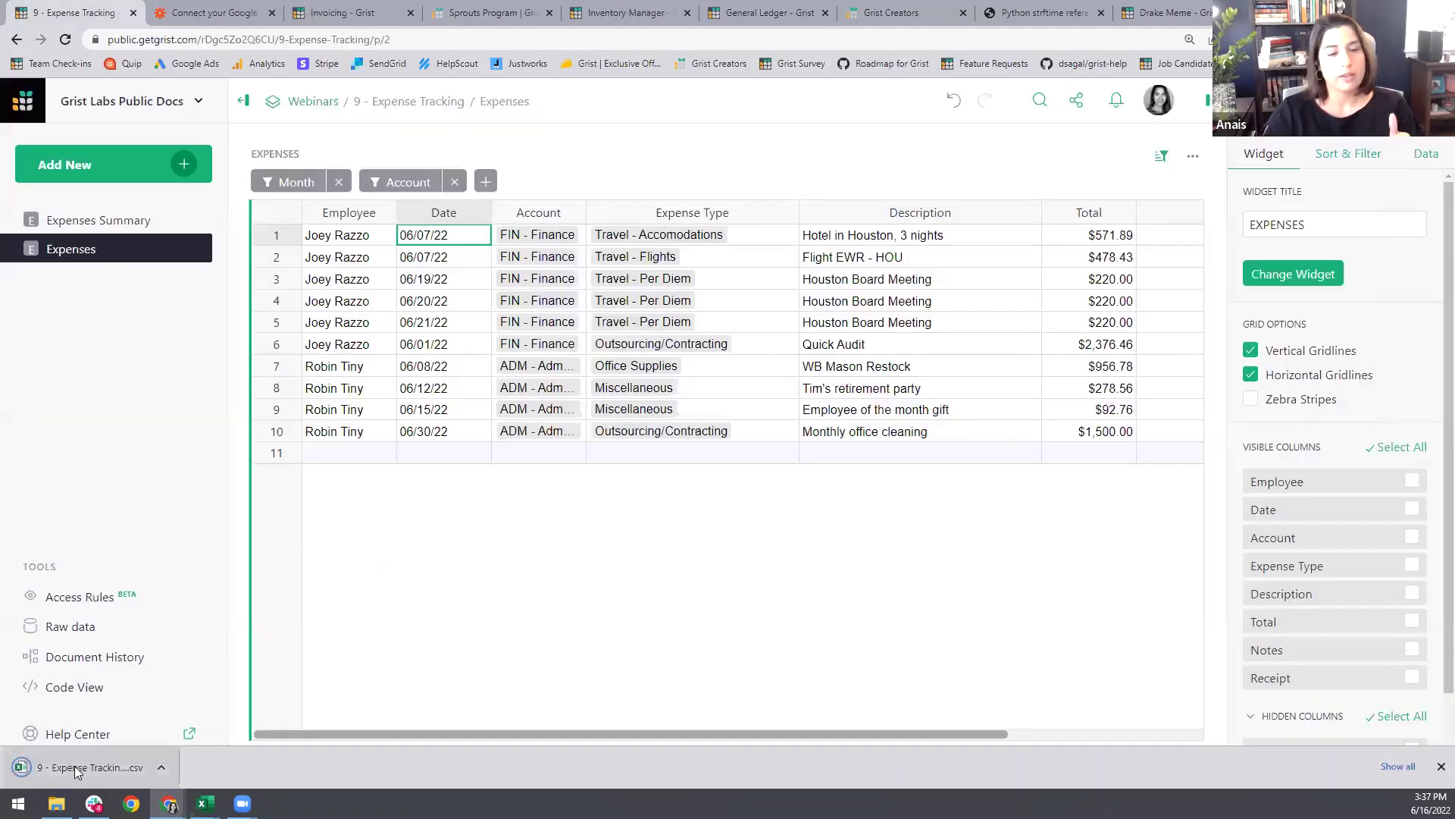
{"action": "left_click", "coordinate": [74, 765]}
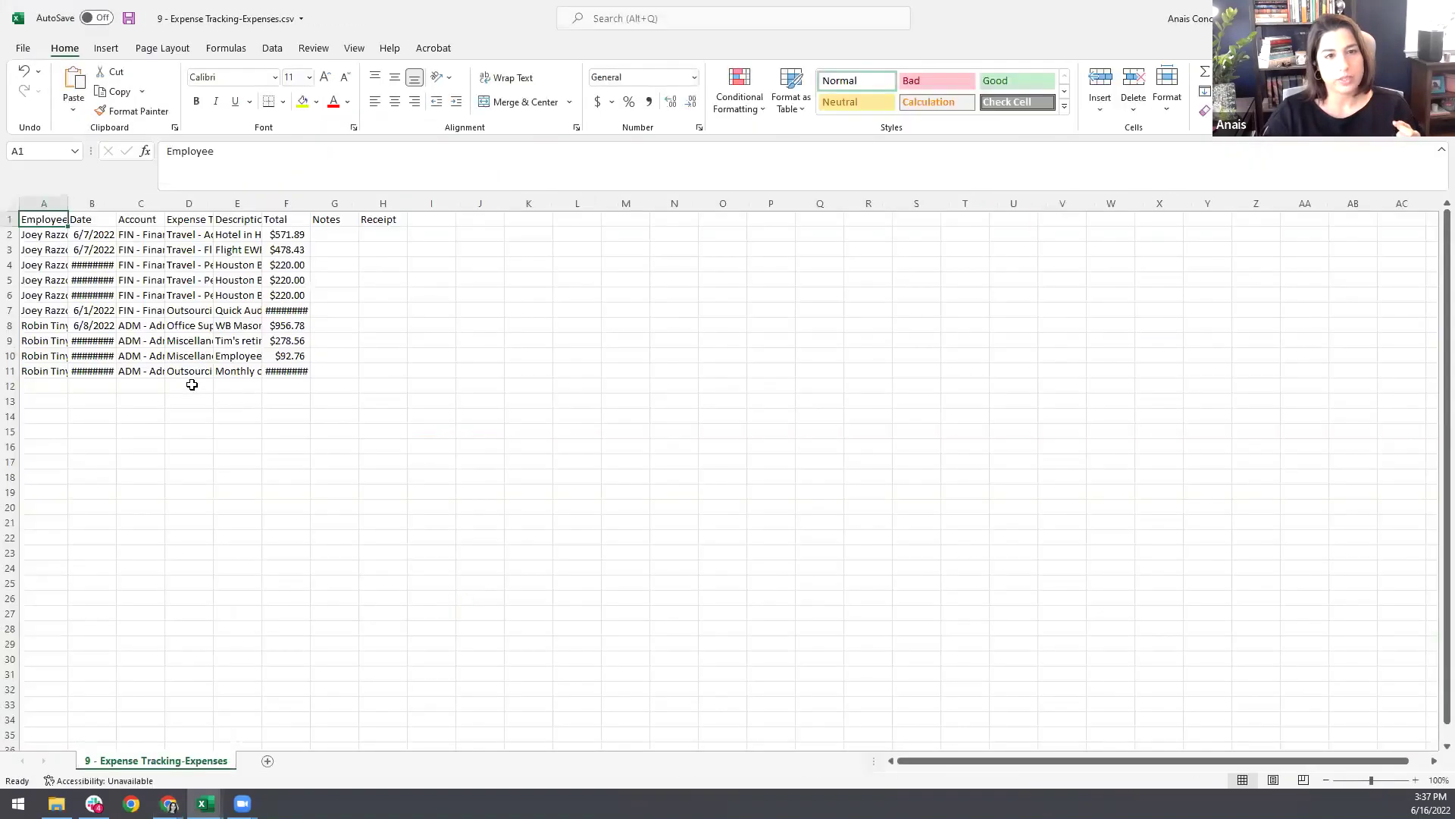
Step: Widen the Employee column in Excel so full names display
{"action": "left_click_drag", "start_coordinate": [68, 203], "coordinate": [300, 205]}
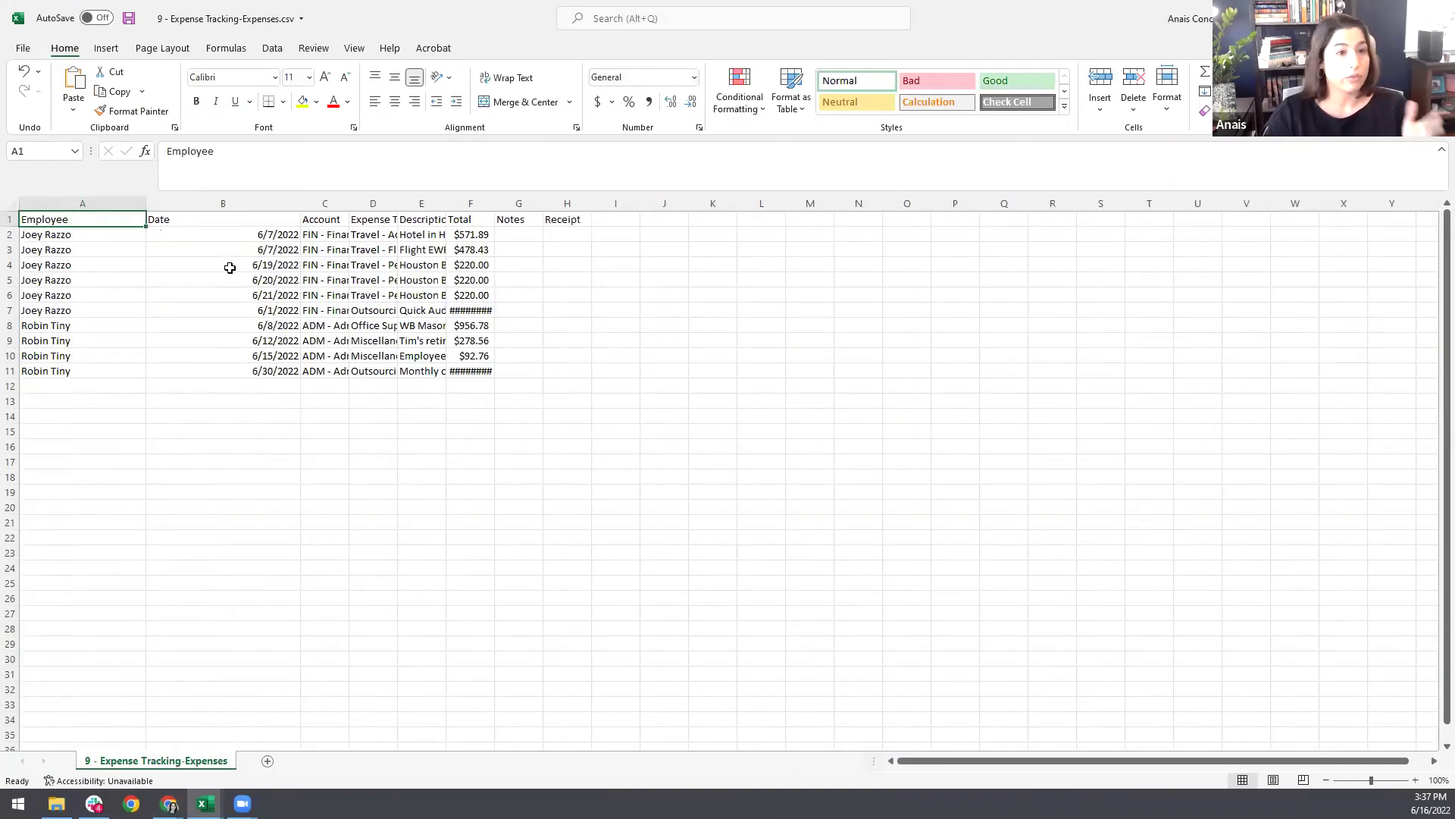
Step: Back in Grist, delete the Account and Month filters and save the unfiltered view
{"action": "mouse_move", "coordinate": [168, 803]}
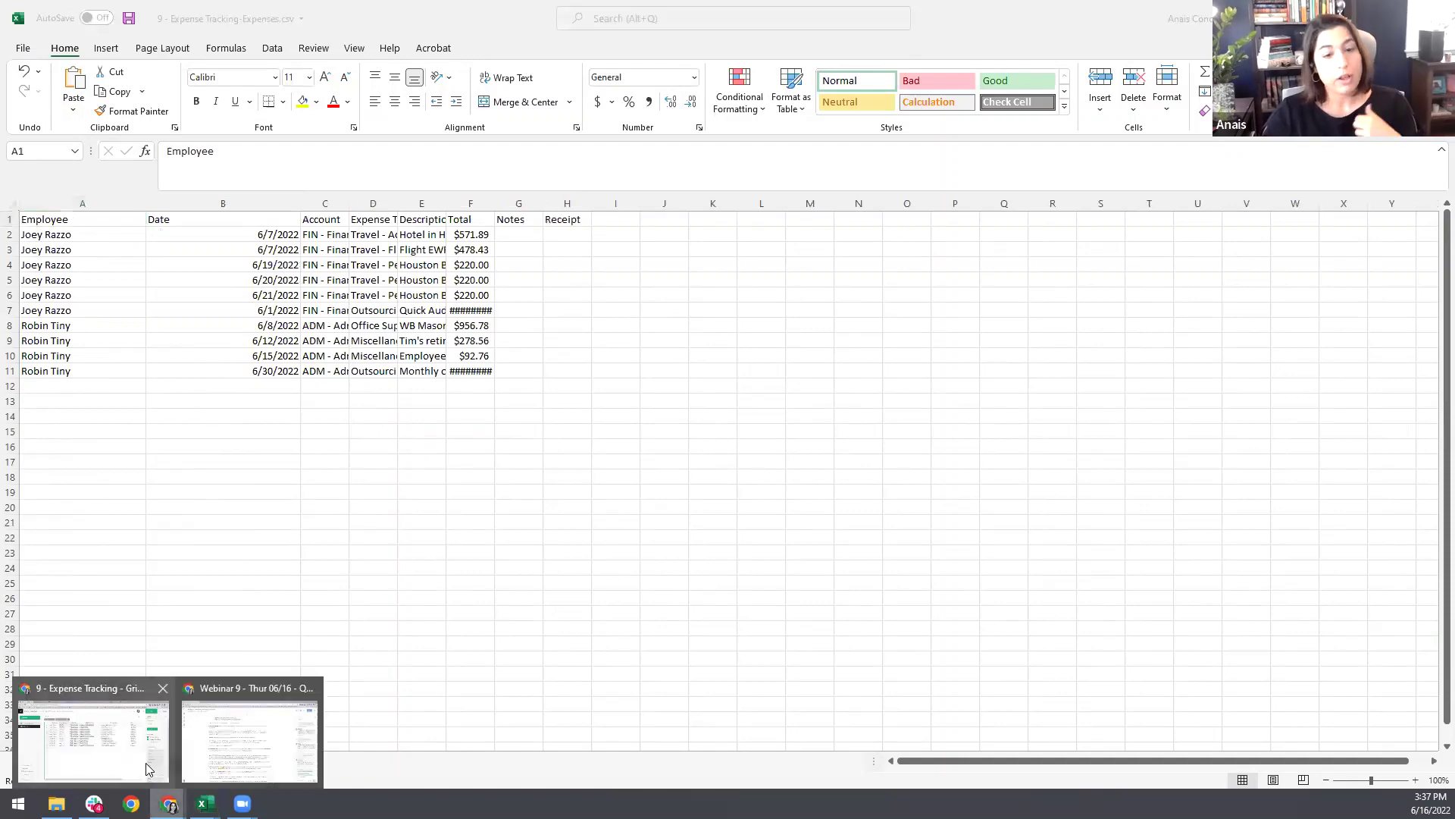
{"action": "left_click", "coordinate": [152, 758]}
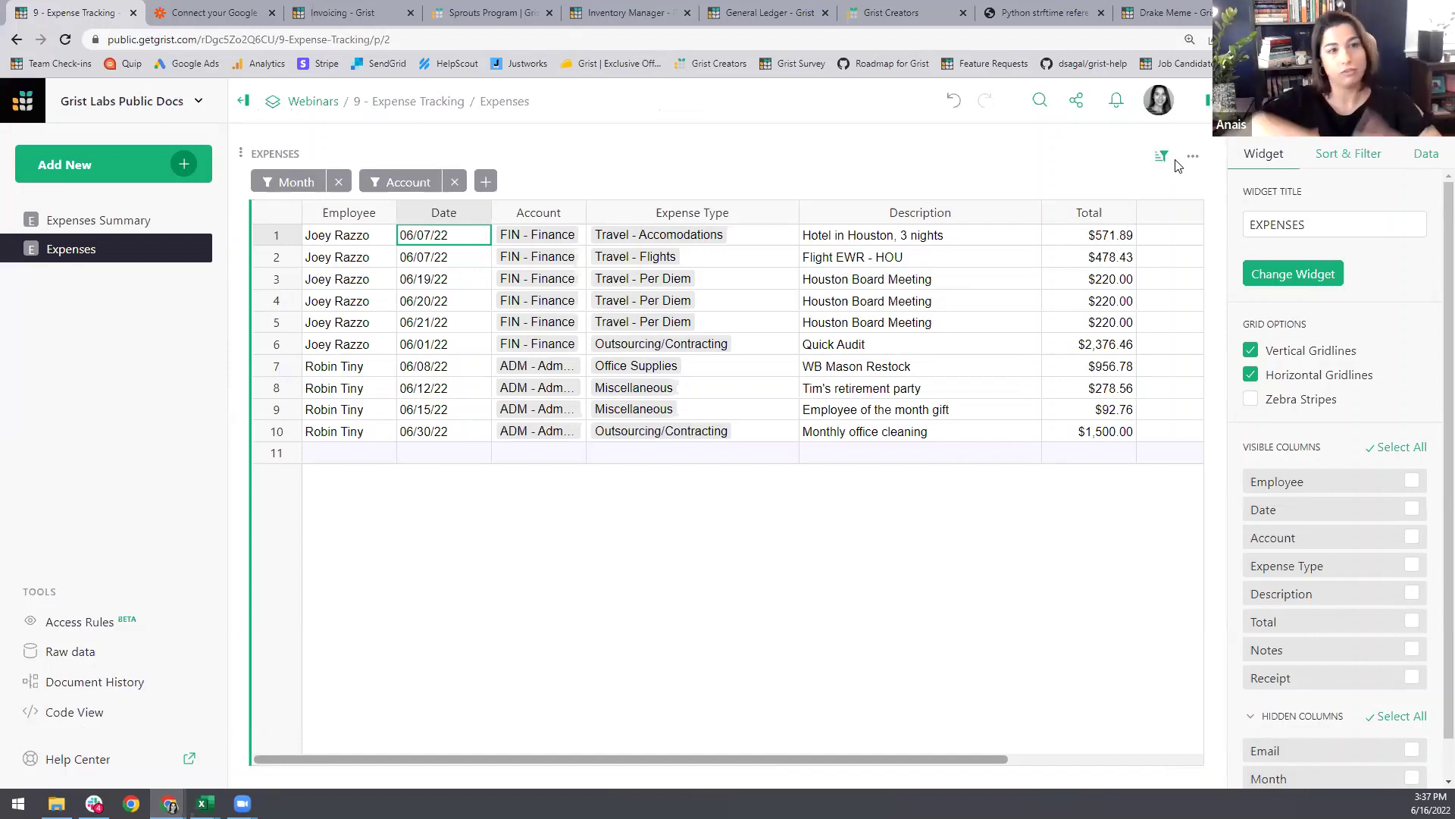
{"action": "left_click", "coordinate": [1161, 157]}
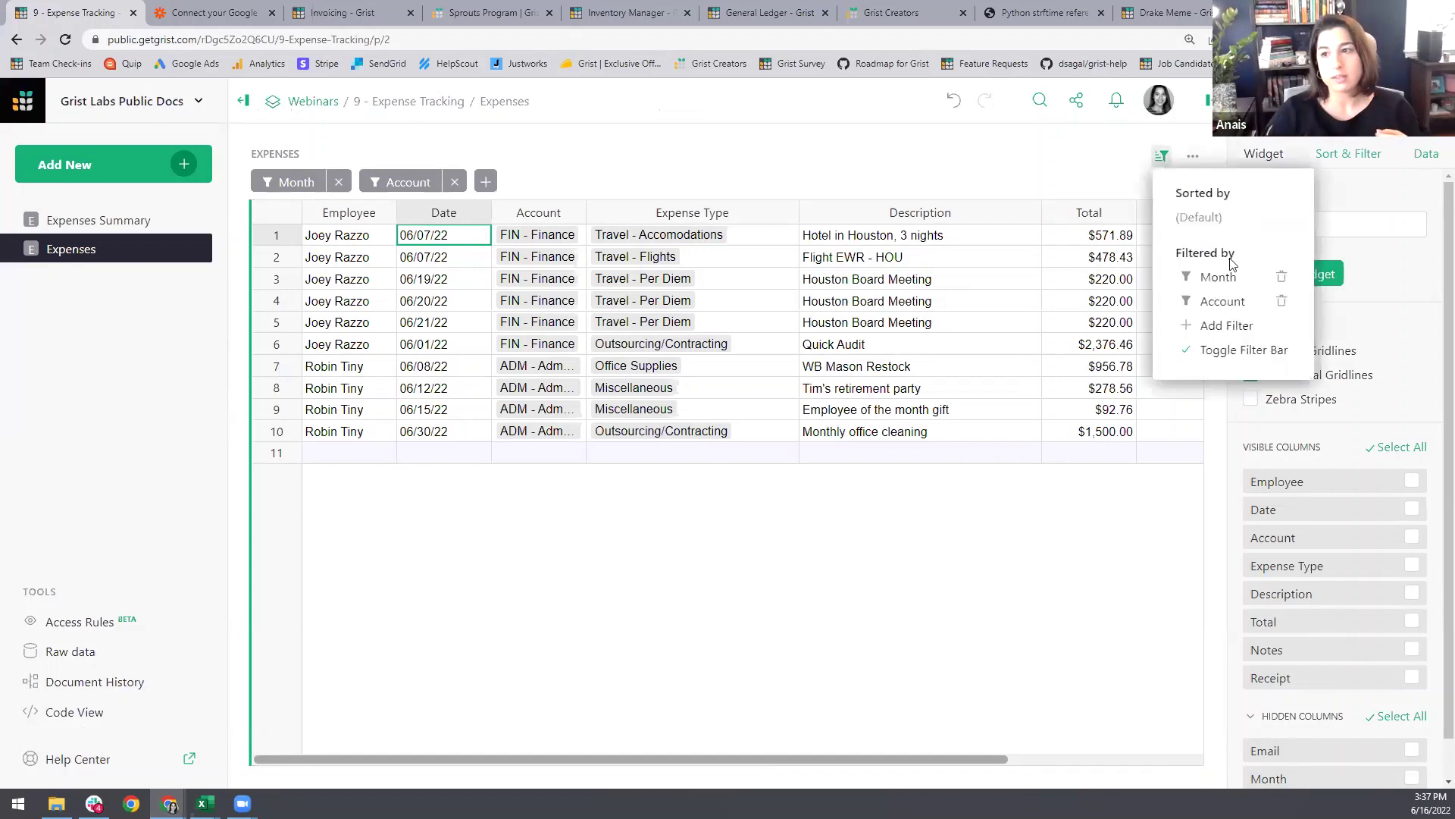
{"action": "left_click", "coordinate": [1281, 301]}
{"action": "left_click", "coordinate": [1281, 276]}
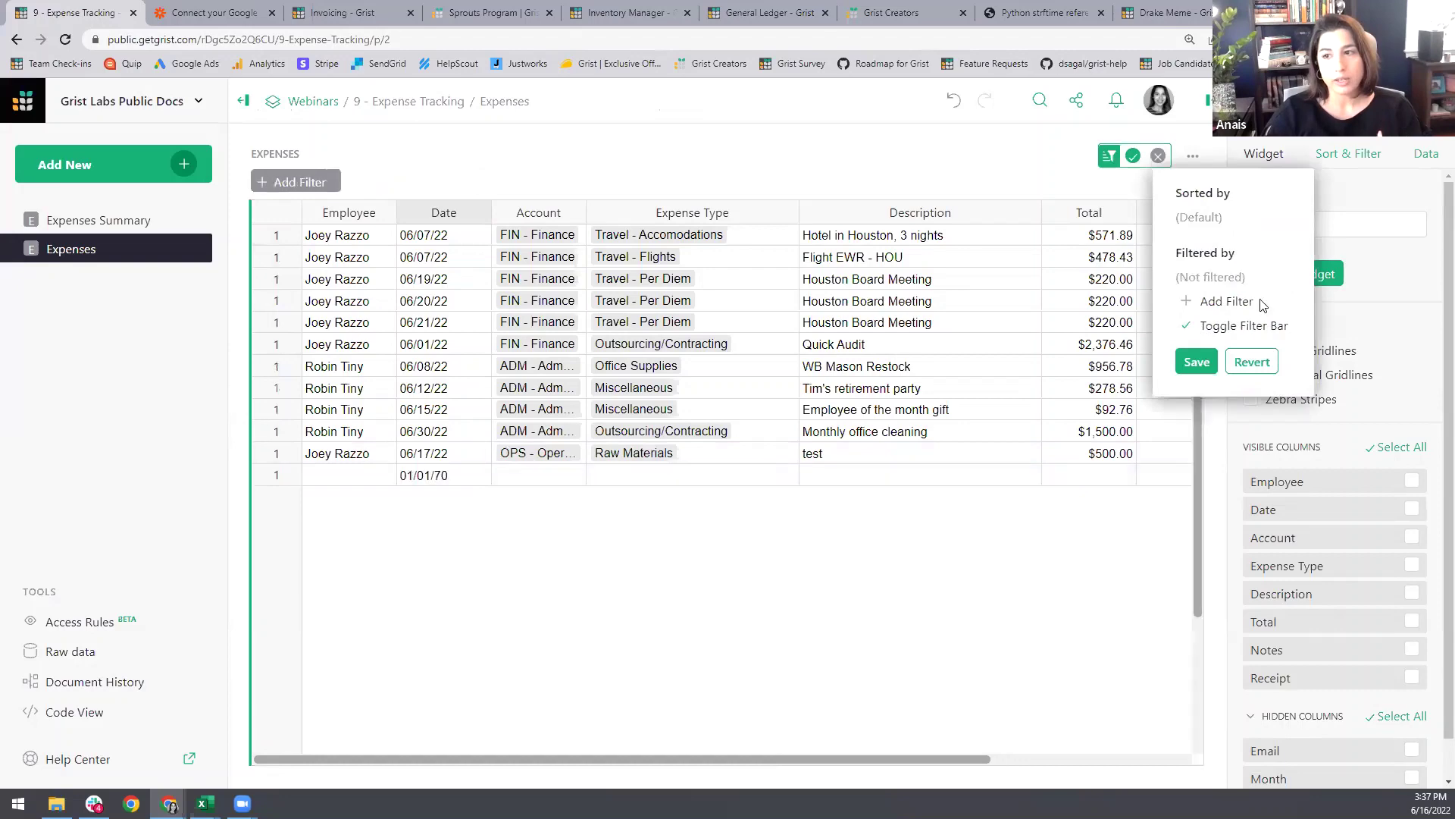
{"action": "left_click", "coordinate": [1196, 361]}
{"action": "left_click", "coordinate": [1076, 100]}
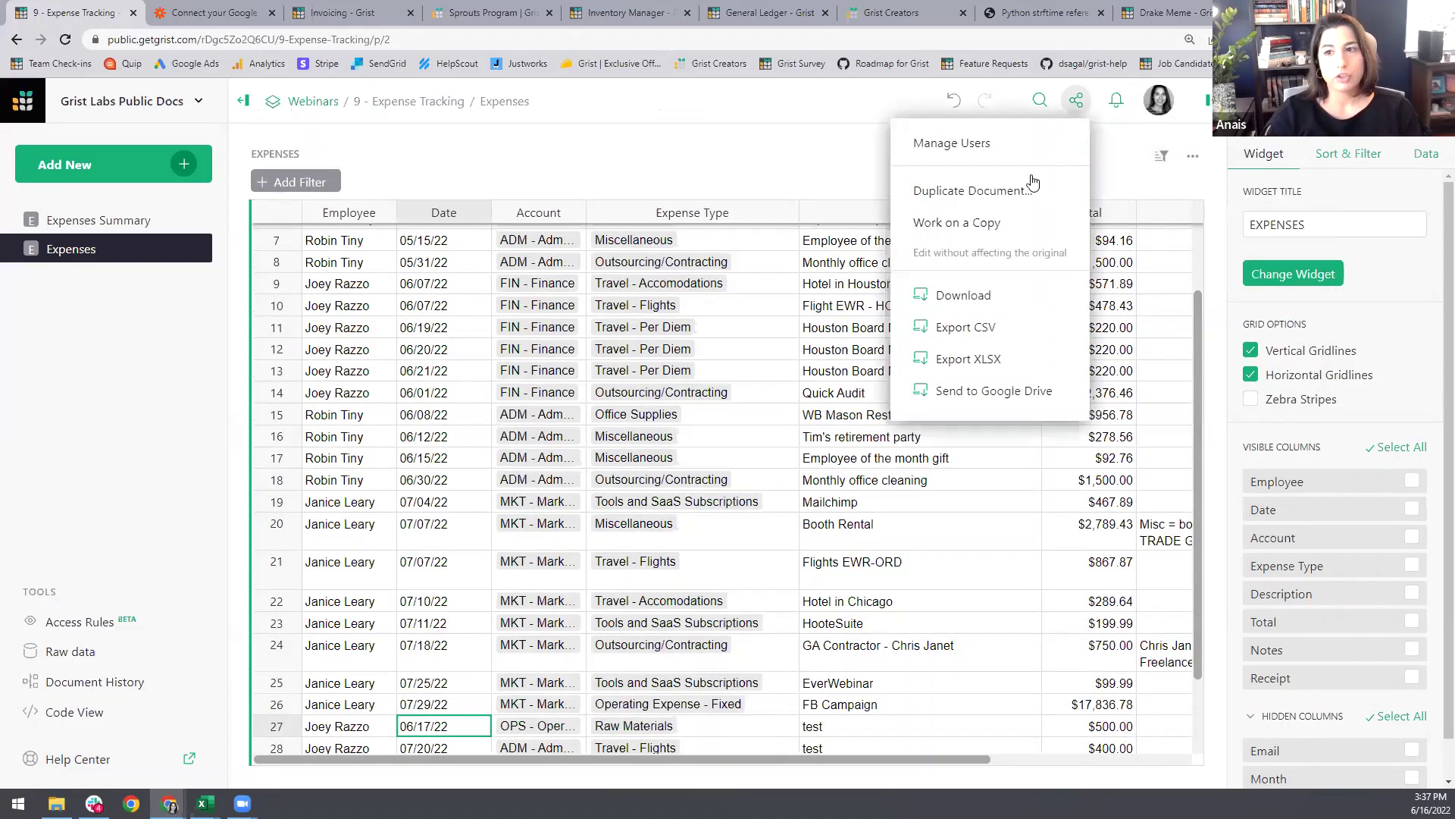
{"action": "left_click", "coordinate": [1001, 225]}
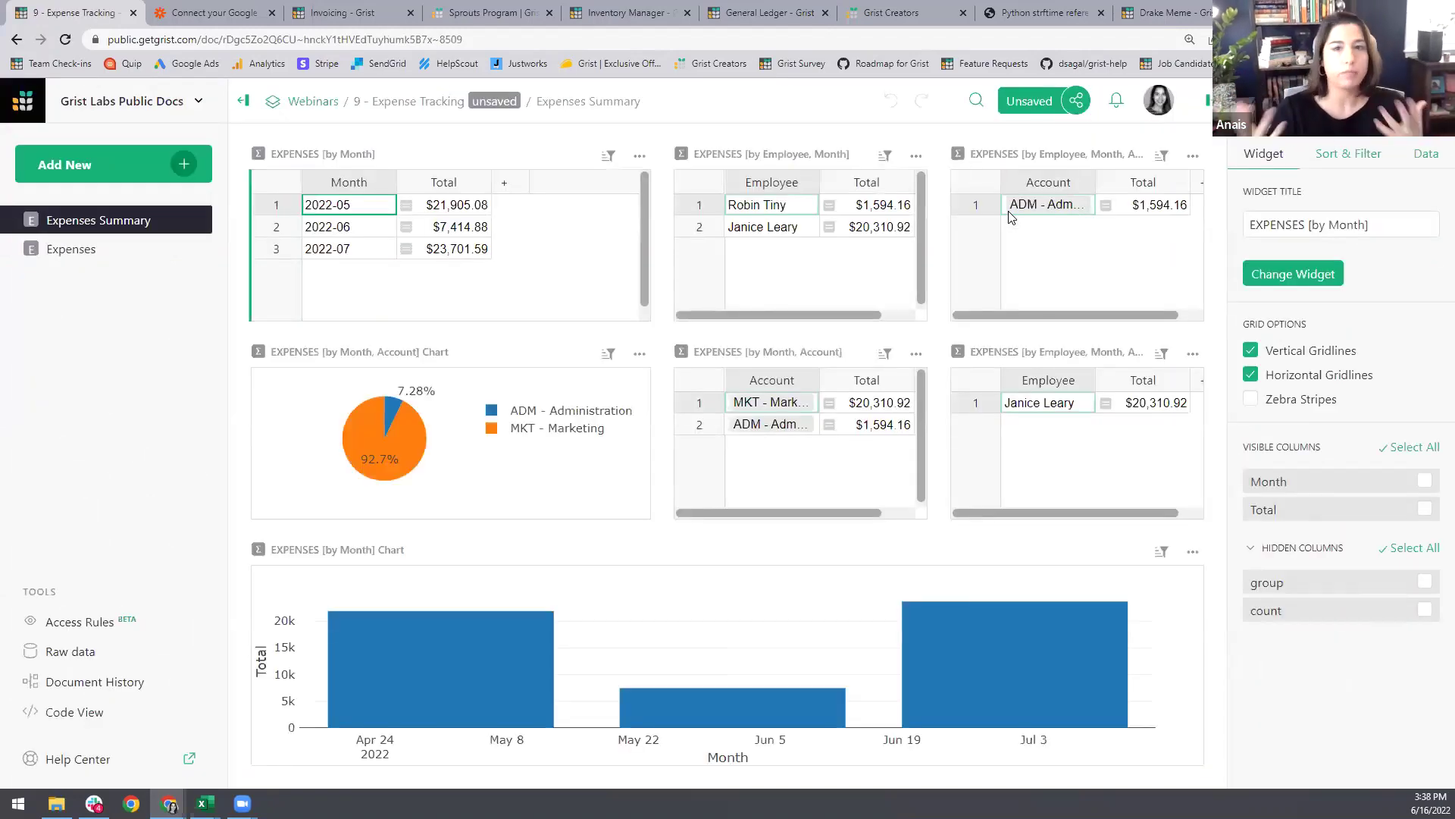
Step: Discard the unsaved copy and return to the original Expense Tracking document
{"action": "left_click", "coordinate": [113, 247]}
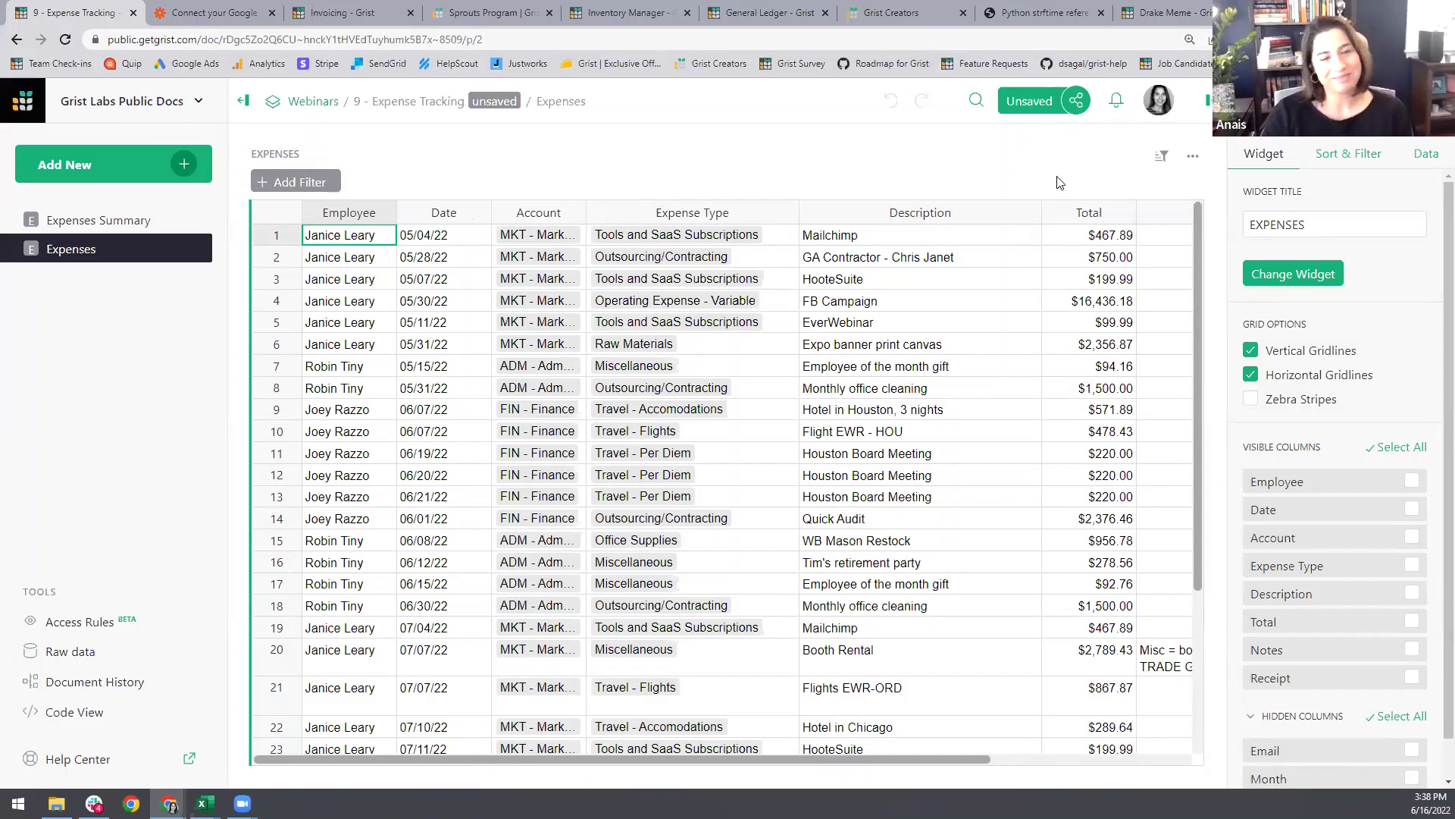
{"action": "left_click", "coordinate": [1078, 107]}
{"action": "left_click", "coordinate": [977, 221]}
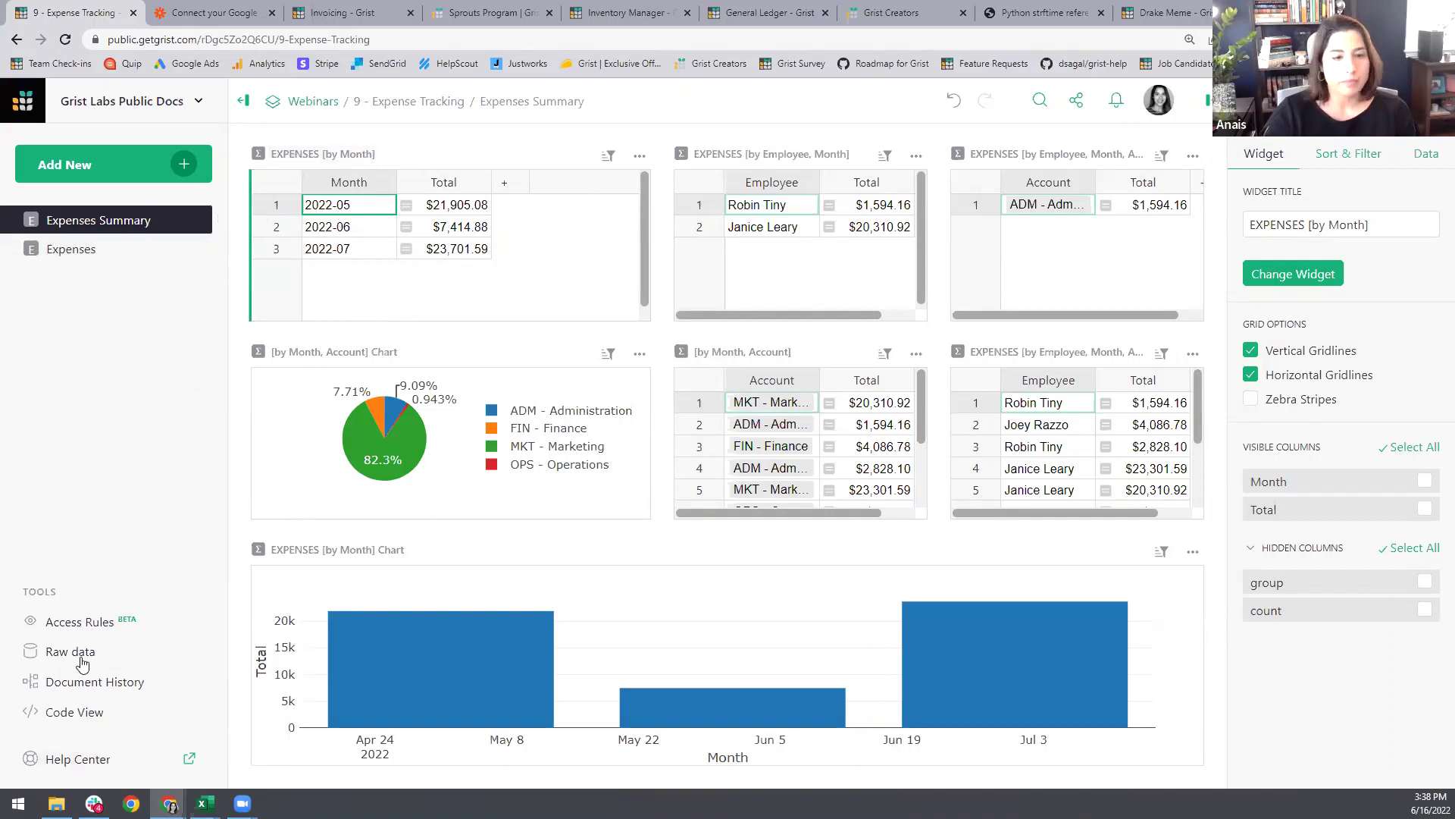
Step: Review the Access Rules for the Expenses and GristSummary_8_Expenses tables
{"action": "left_click", "coordinate": [76, 622]}
{"action": "left_click", "coordinate": [803, 180]}
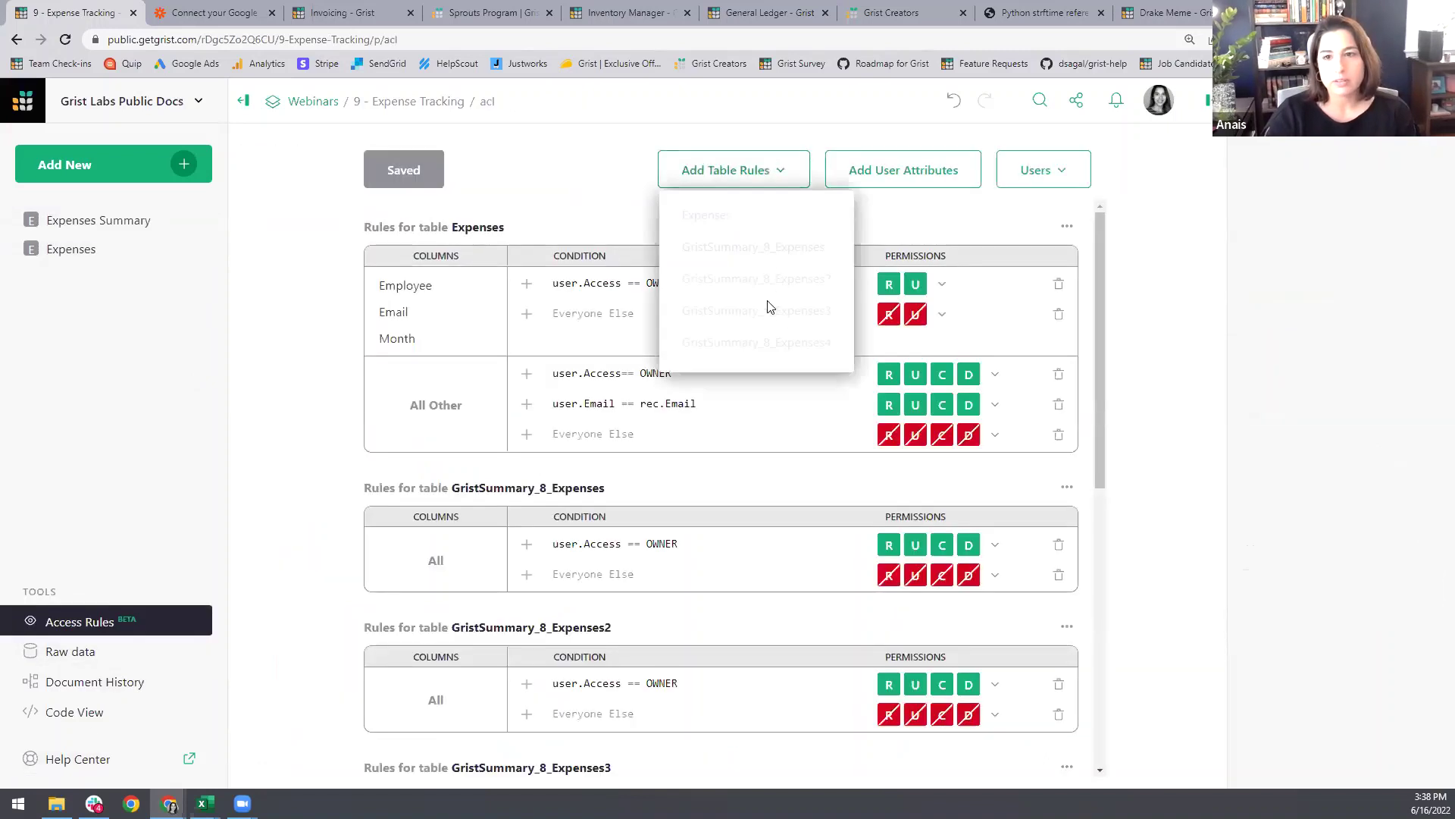
{"action": "left_click", "coordinate": [92, 220]}
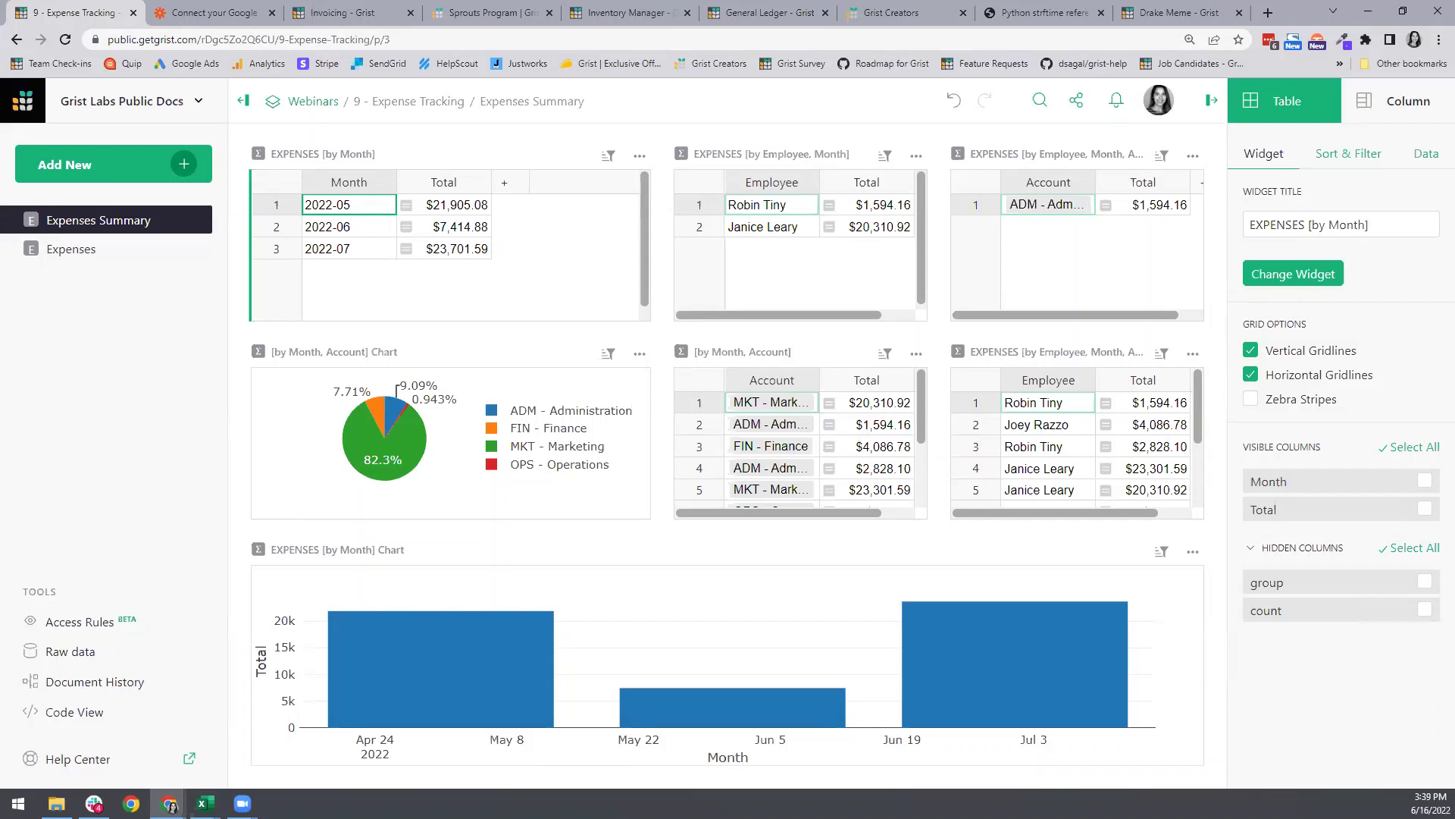
{"action": "left_click", "coordinate": [119, 623]}
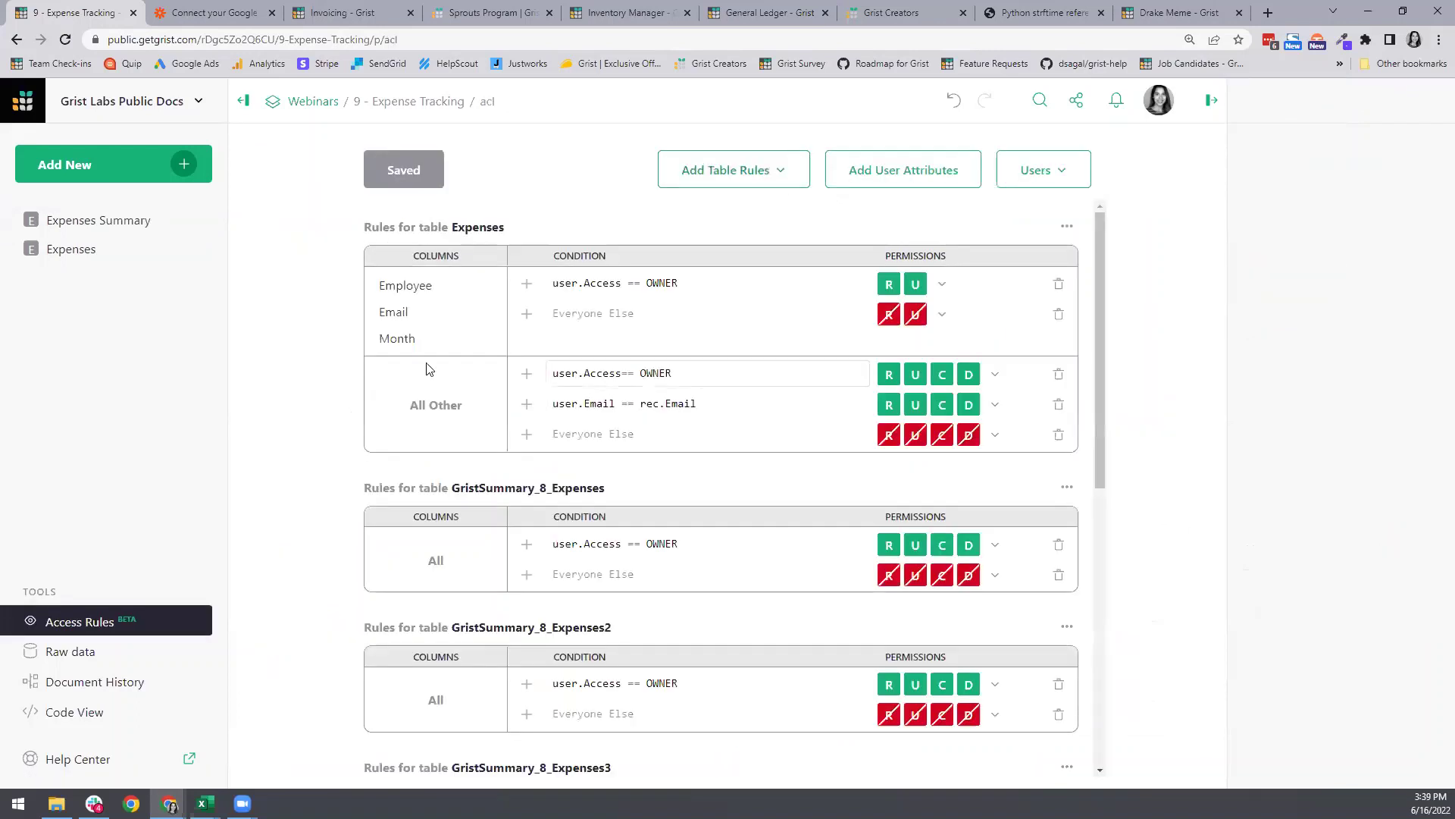
{"action": "scroll", "coordinate": [501, 421], "scroll_direction": "down", "scroll_amount": 2}
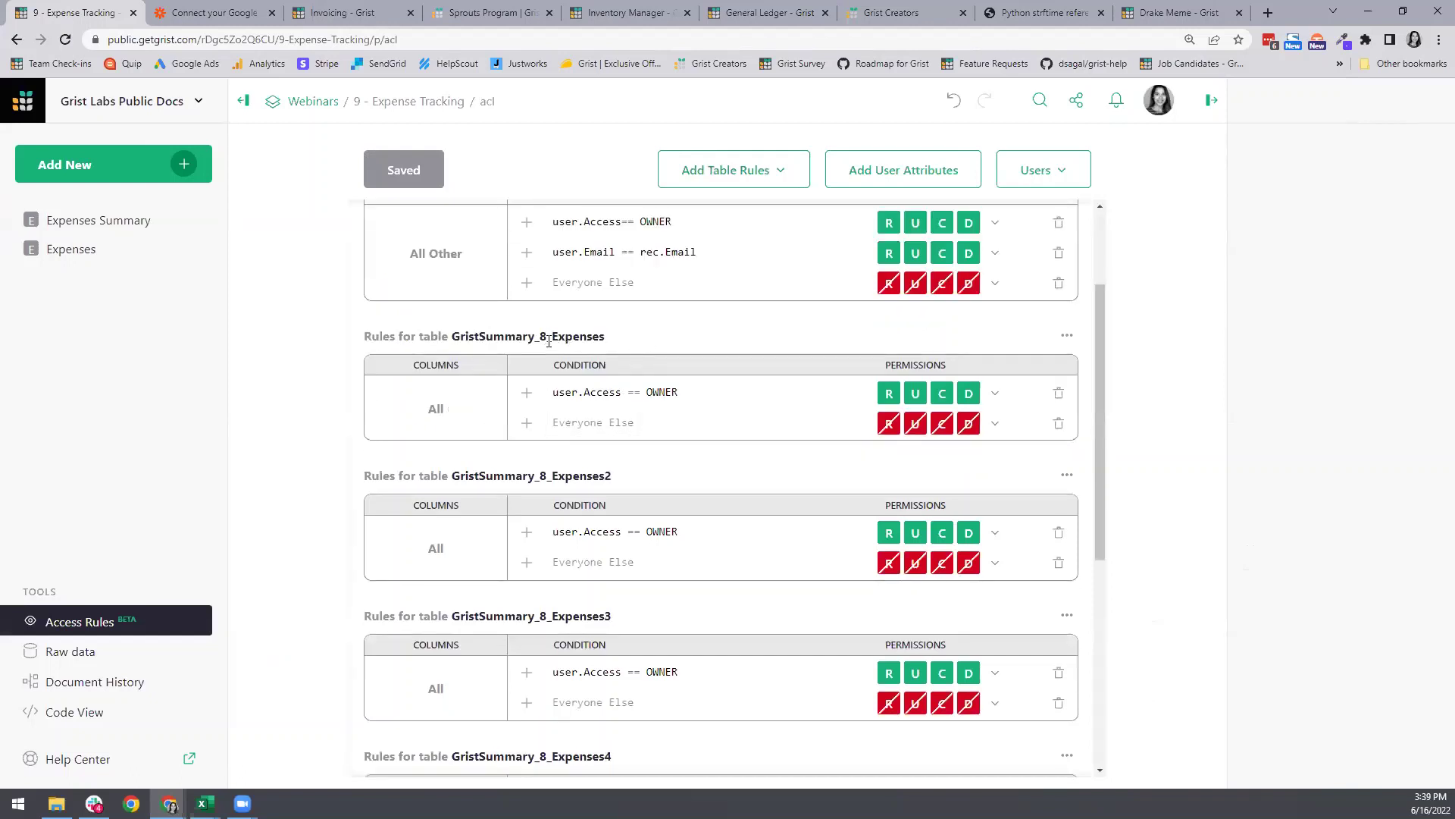
Step: Go back to Expenses Summary, showing 2022-07 at $23,701.59 and Marketing at 82.3%
{"action": "left_click", "coordinate": [112, 223]}
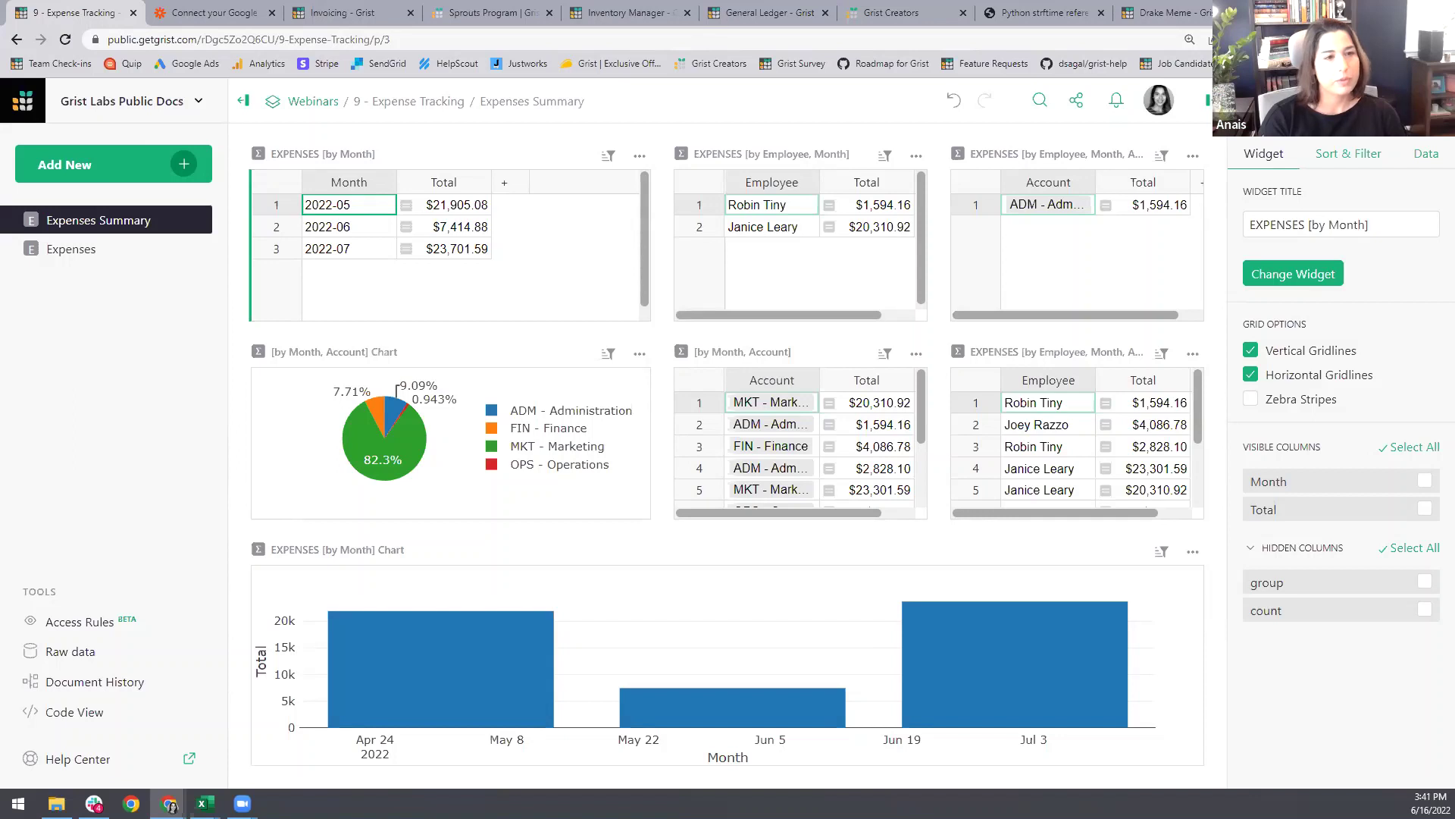
Step: Turn on zebra stripes for the EXPENSES [by Month] summary table, with 2022-06 selected
{"action": "left_click", "coordinate": [270, 229]}
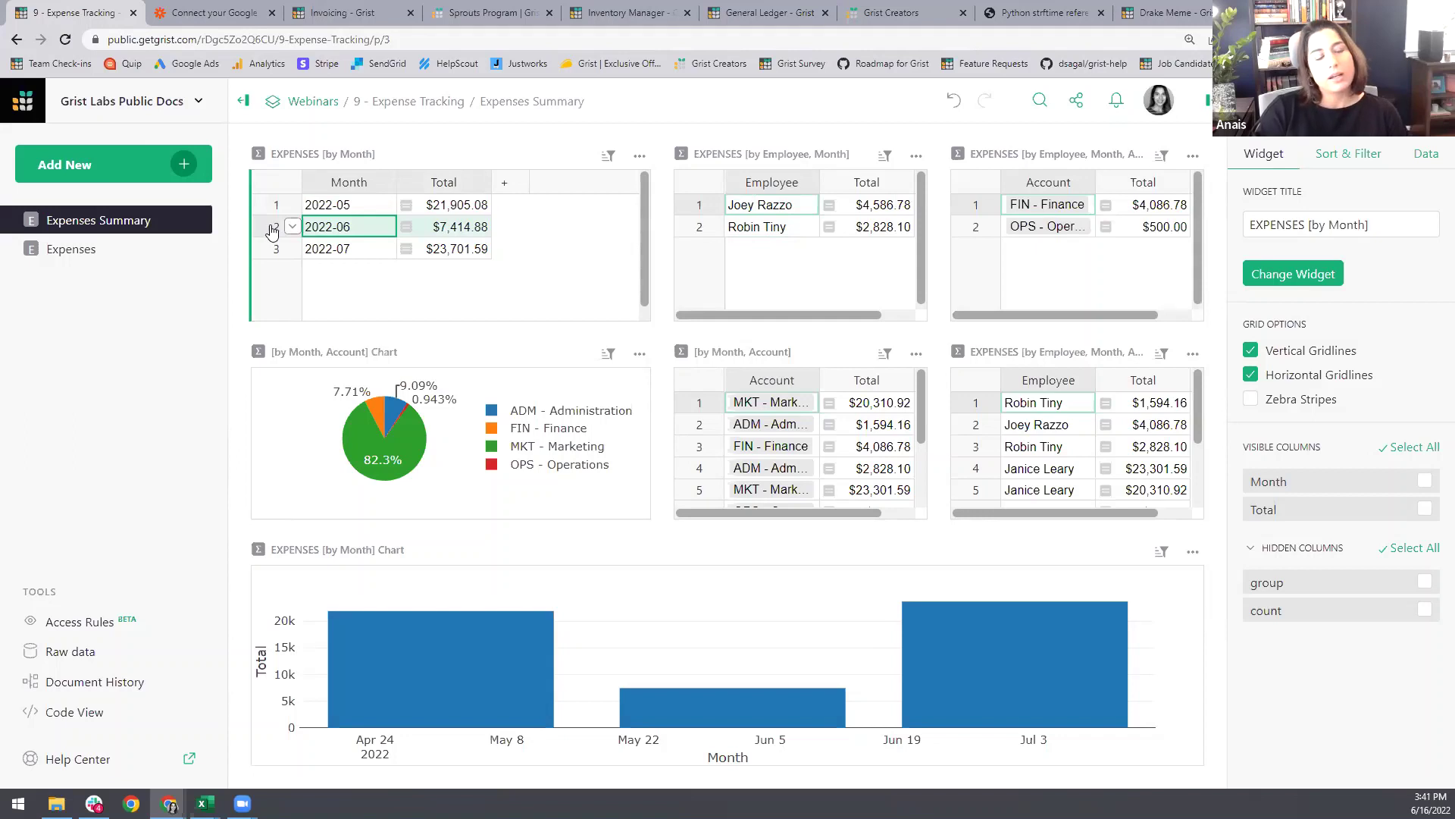
{"action": "left_click", "coordinate": [453, 229]}
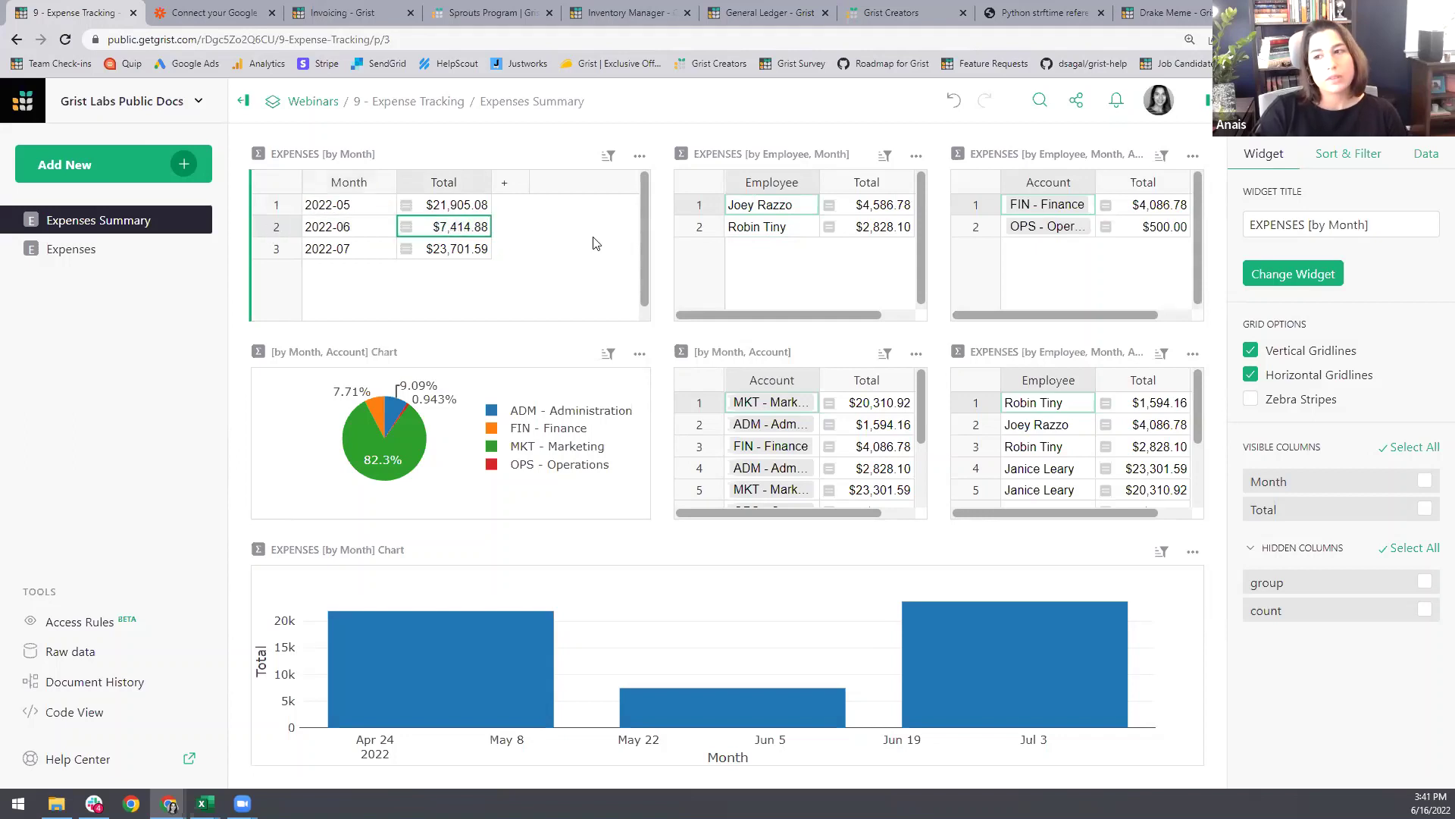
{"action": "left_click", "coordinate": [1252, 399]}
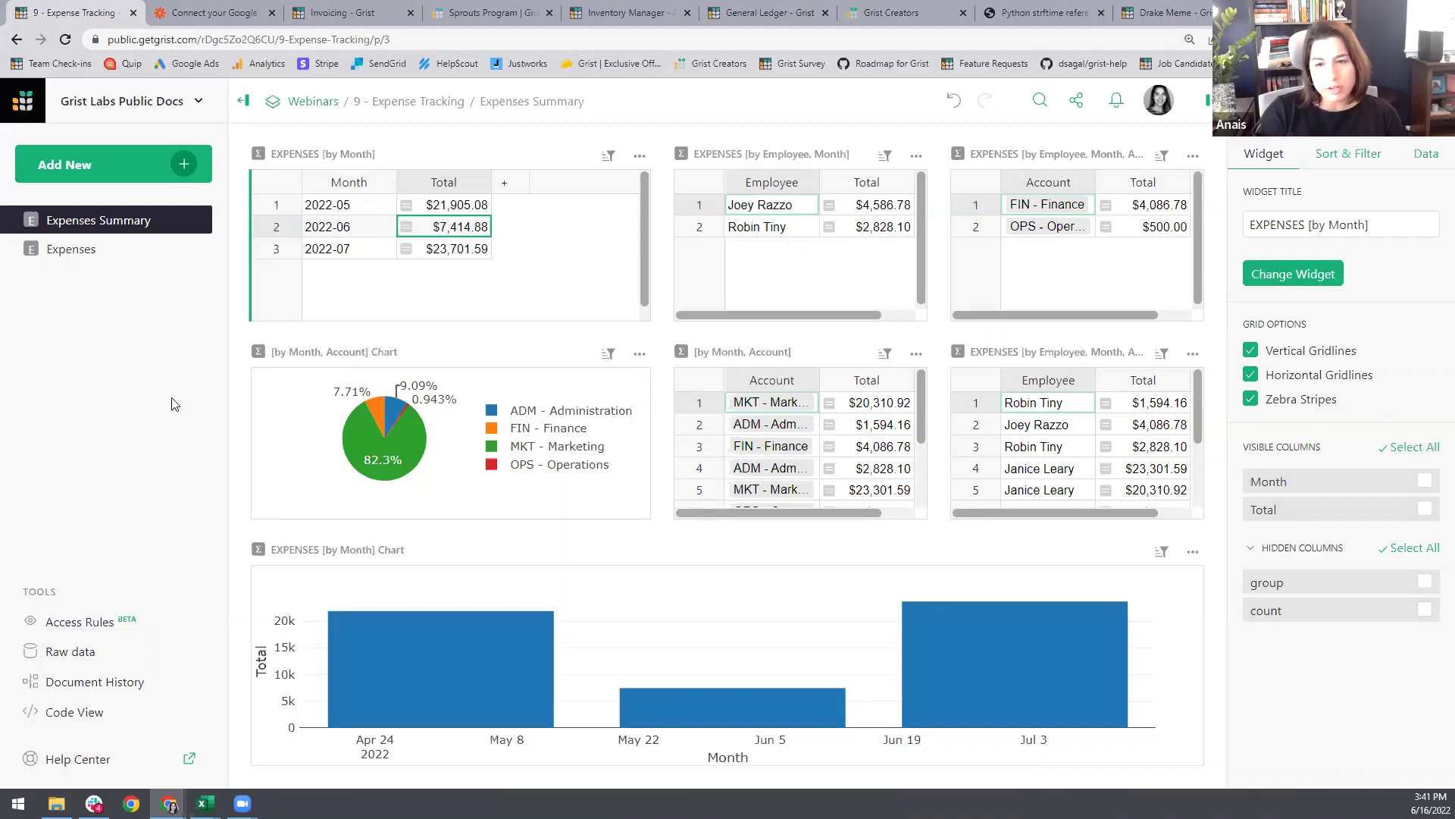
Step: Turn on zebra stripes for the raw Expenses table, then end back on the Expenses page
{"action": "left_click", "coordinate": [82, 250]}
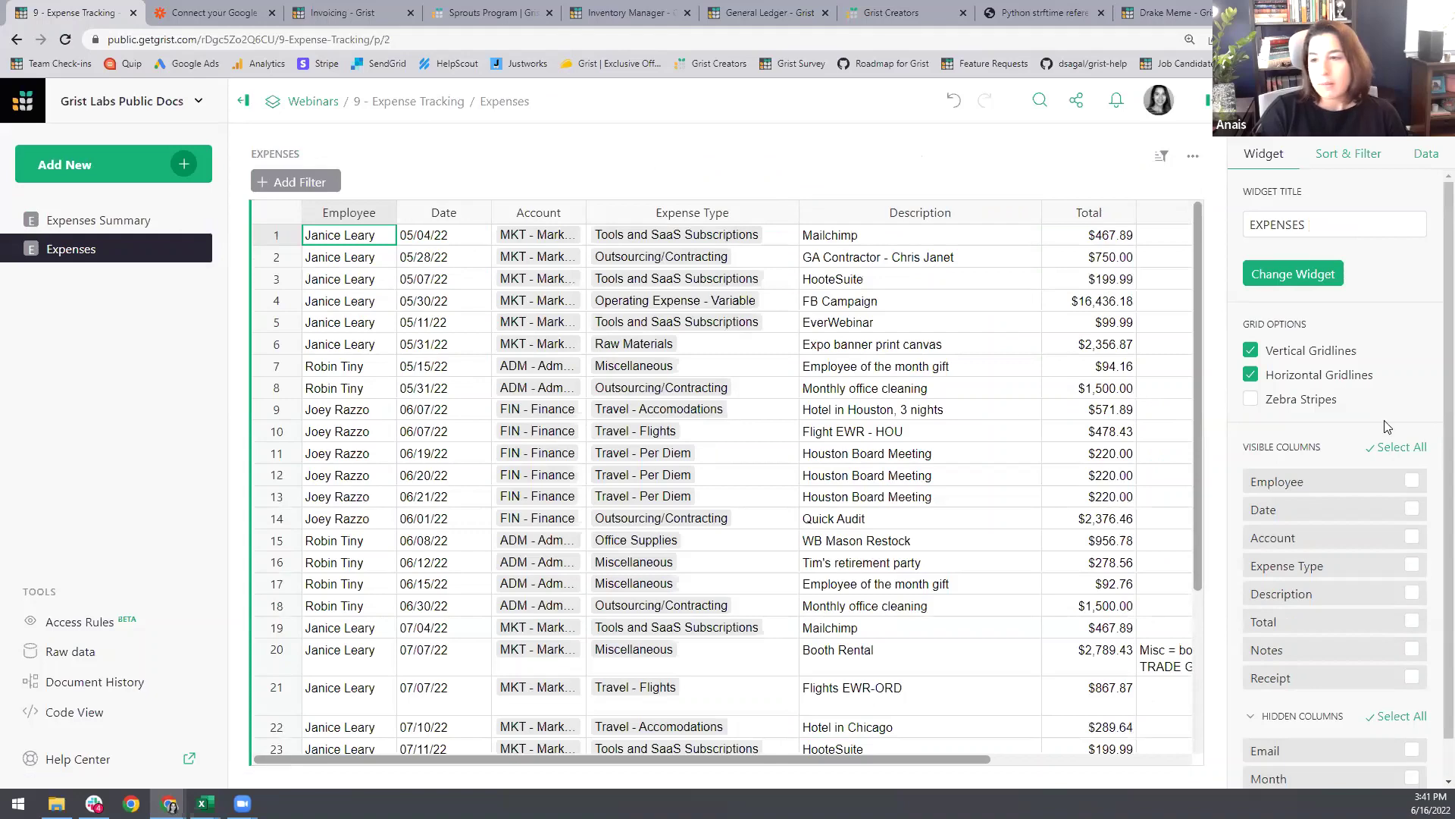
{"action": "left_click", "coordinate": [1251, 399]}
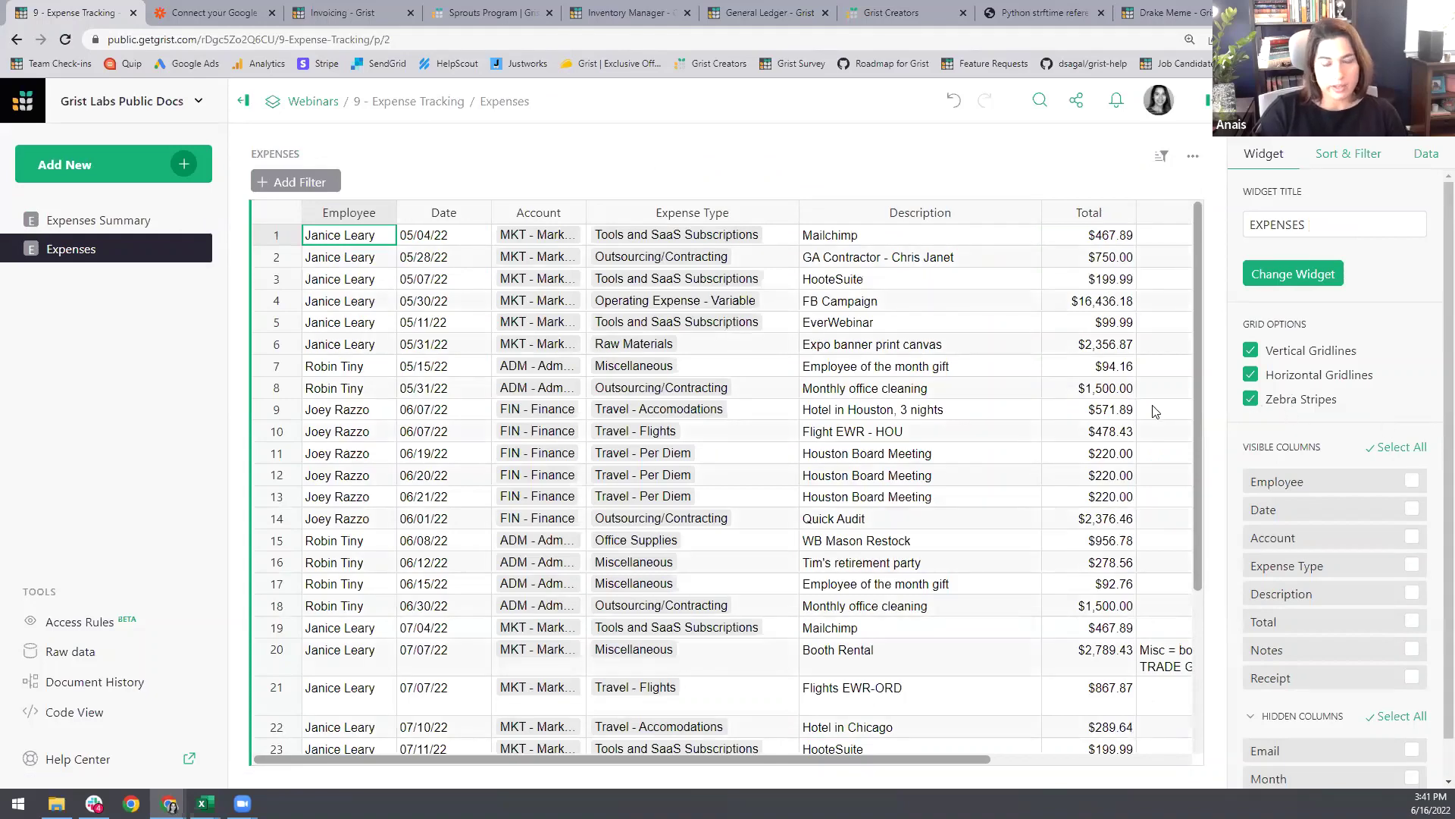
{"action": "left_click", "coordinate": [109, 221]}
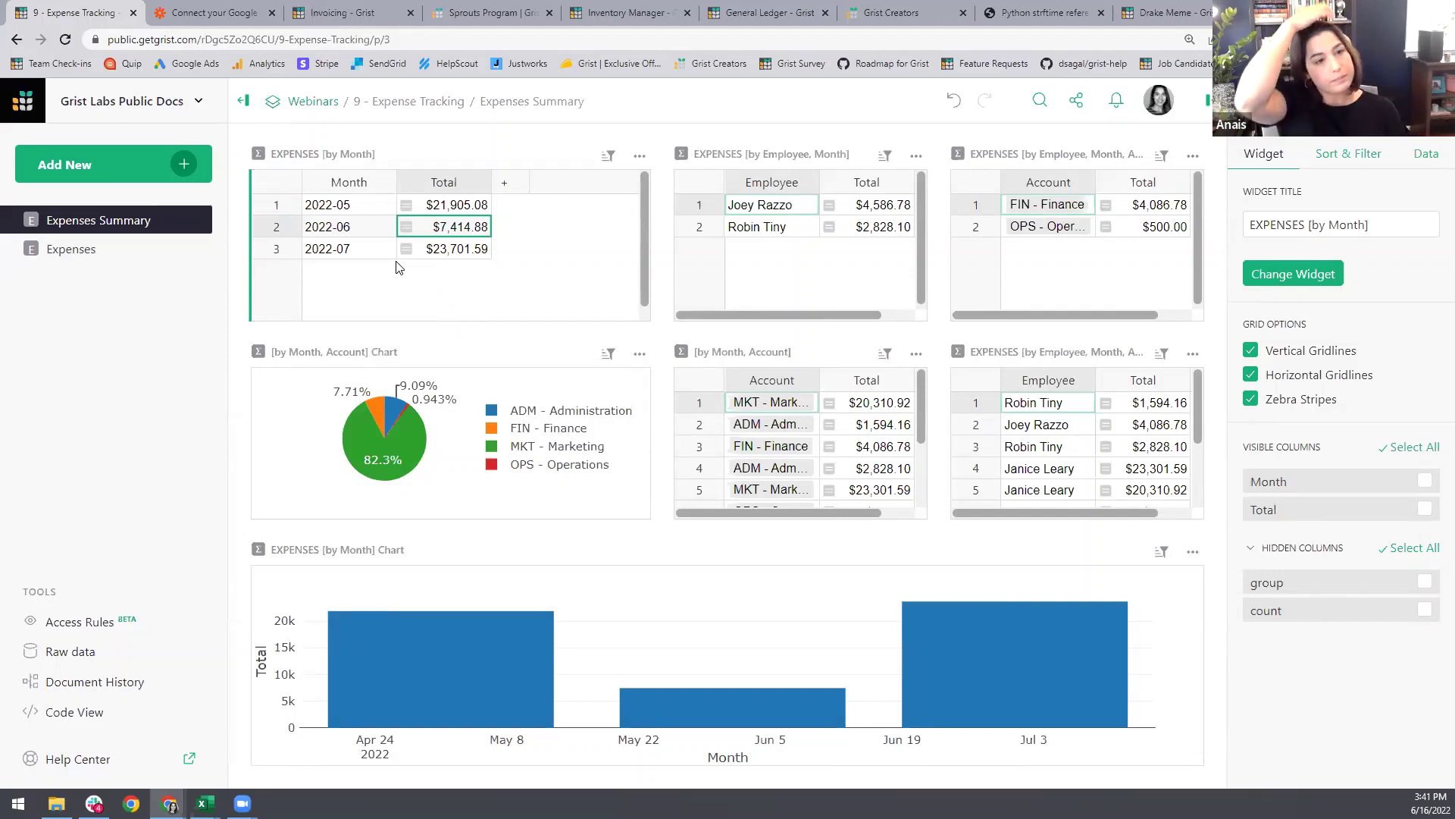
{"action": "left_click", "coordinate": [302, 229]}
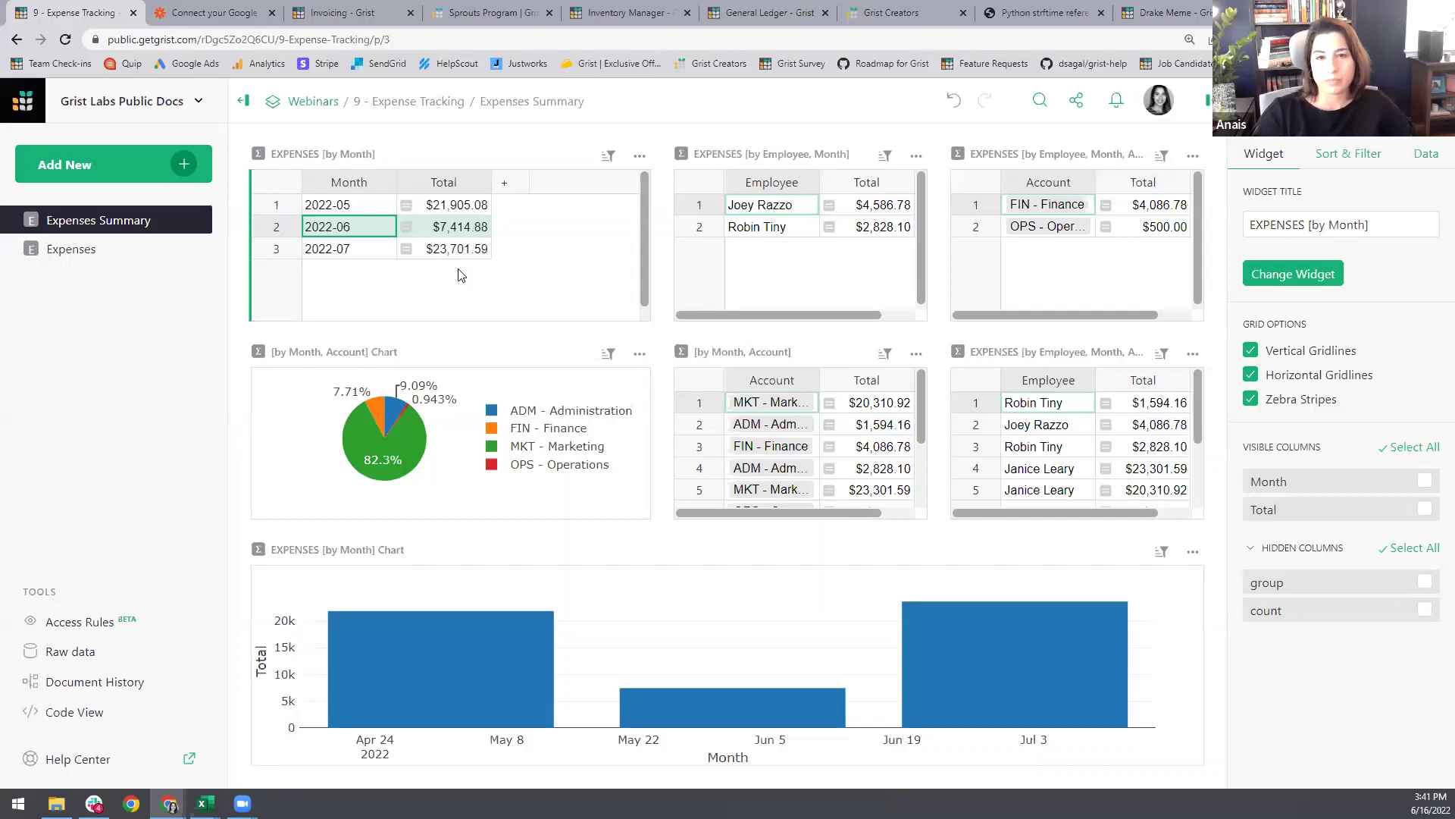
{"action": "left_click", "coordinate": [68, 249]}
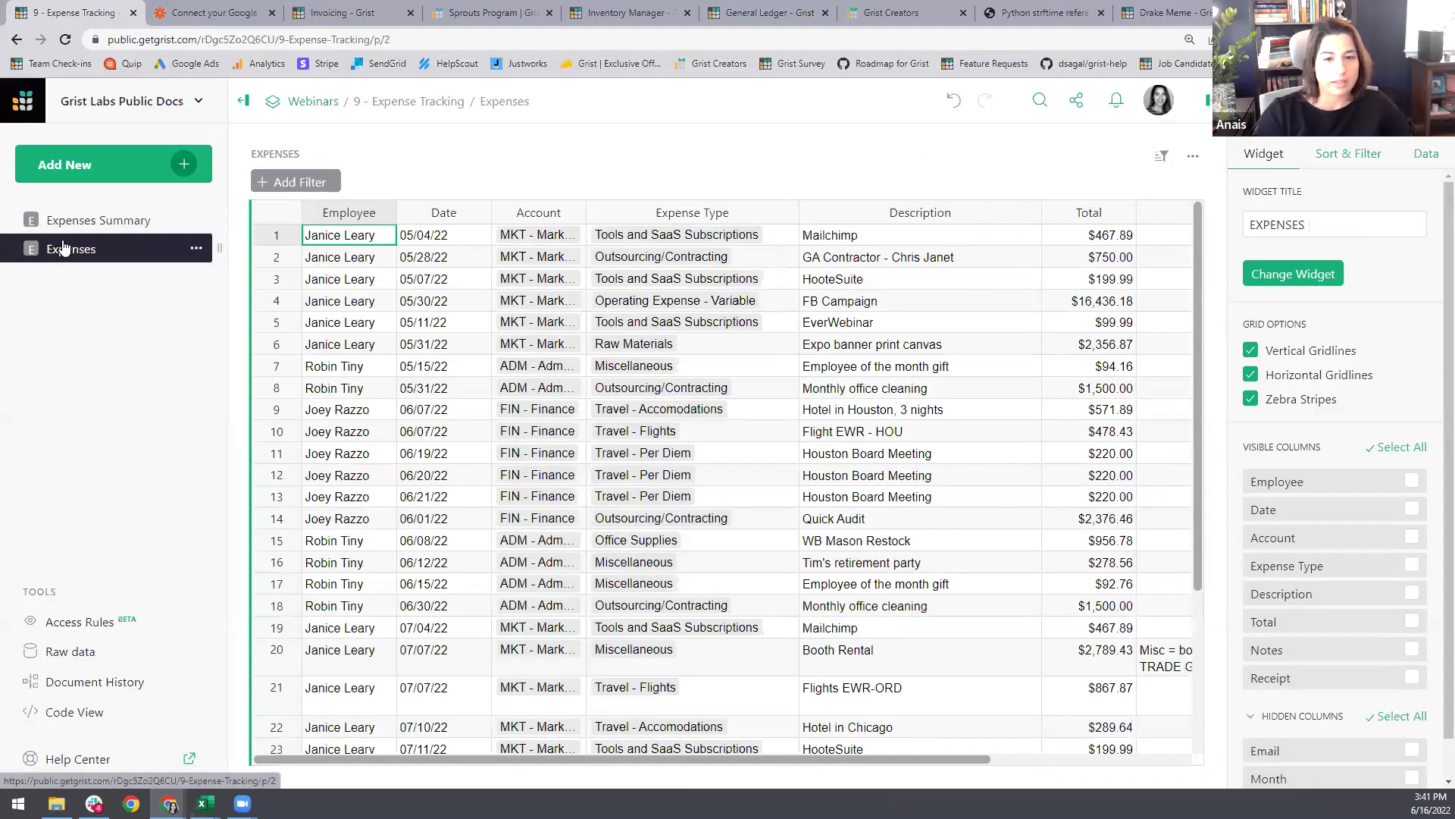
Step: Go back to Expenses Summary and show the EXPENSES [by Month] table's Month grouping and linked widgets
{"action": "left_click", "coordinate": [63, 229]}
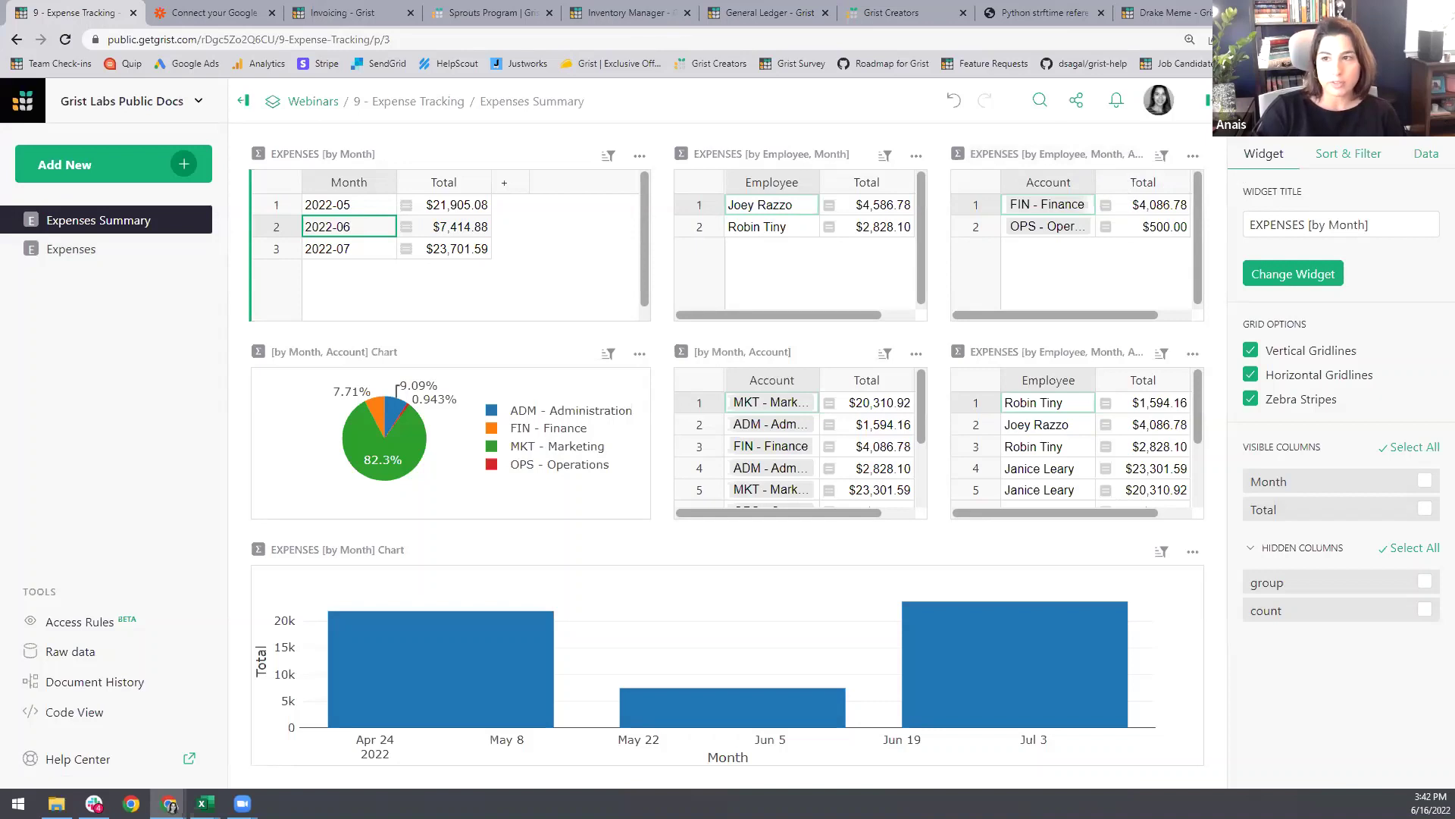
{"action": "left_click", "coordinate": [1429, 156]}
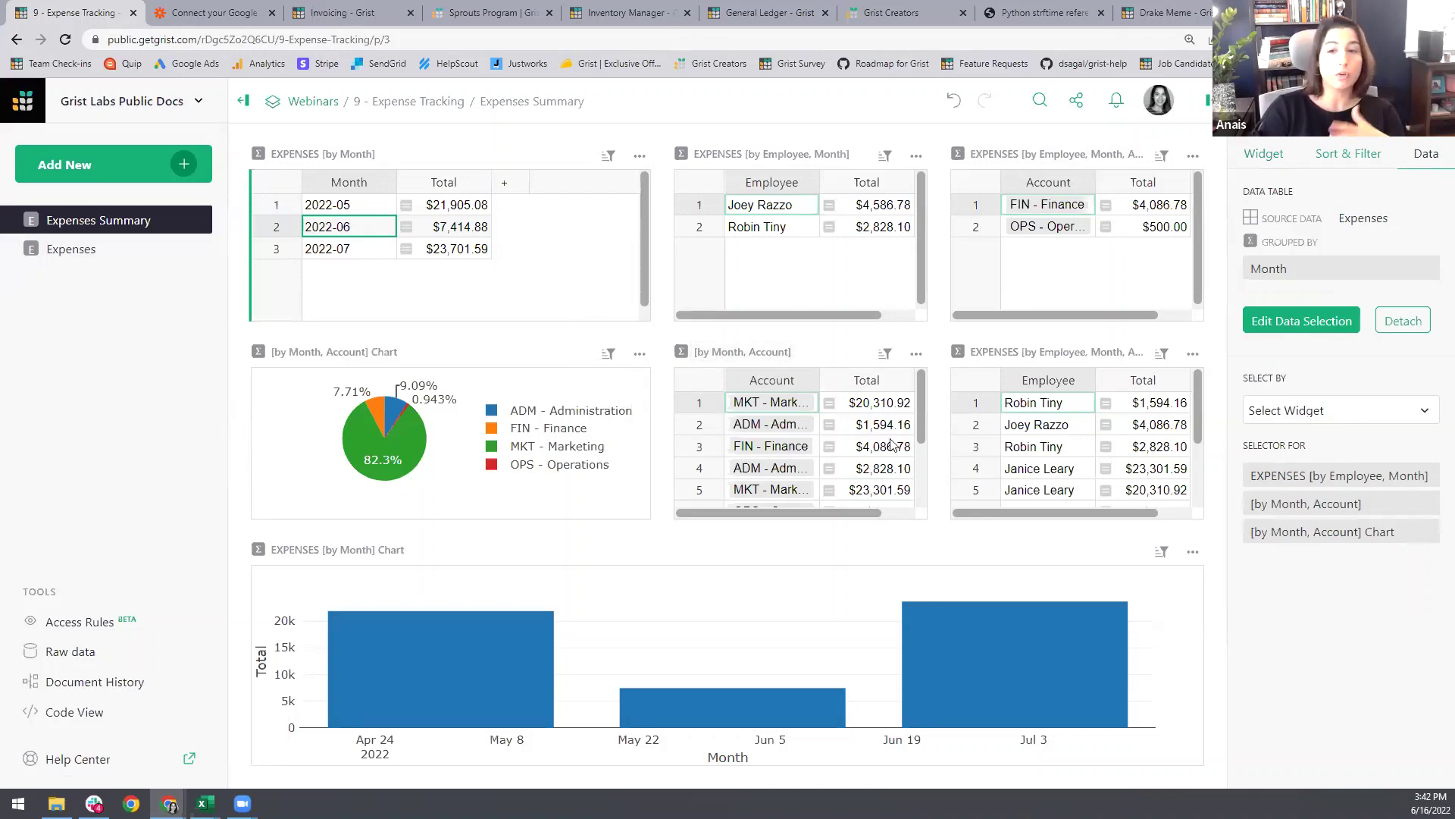
Step: Look over the raw Expenses table, including the Expo banner print canvas entry, then return to Expenses Summary
{"action": "left_click", "coordinate": [114, 249]}
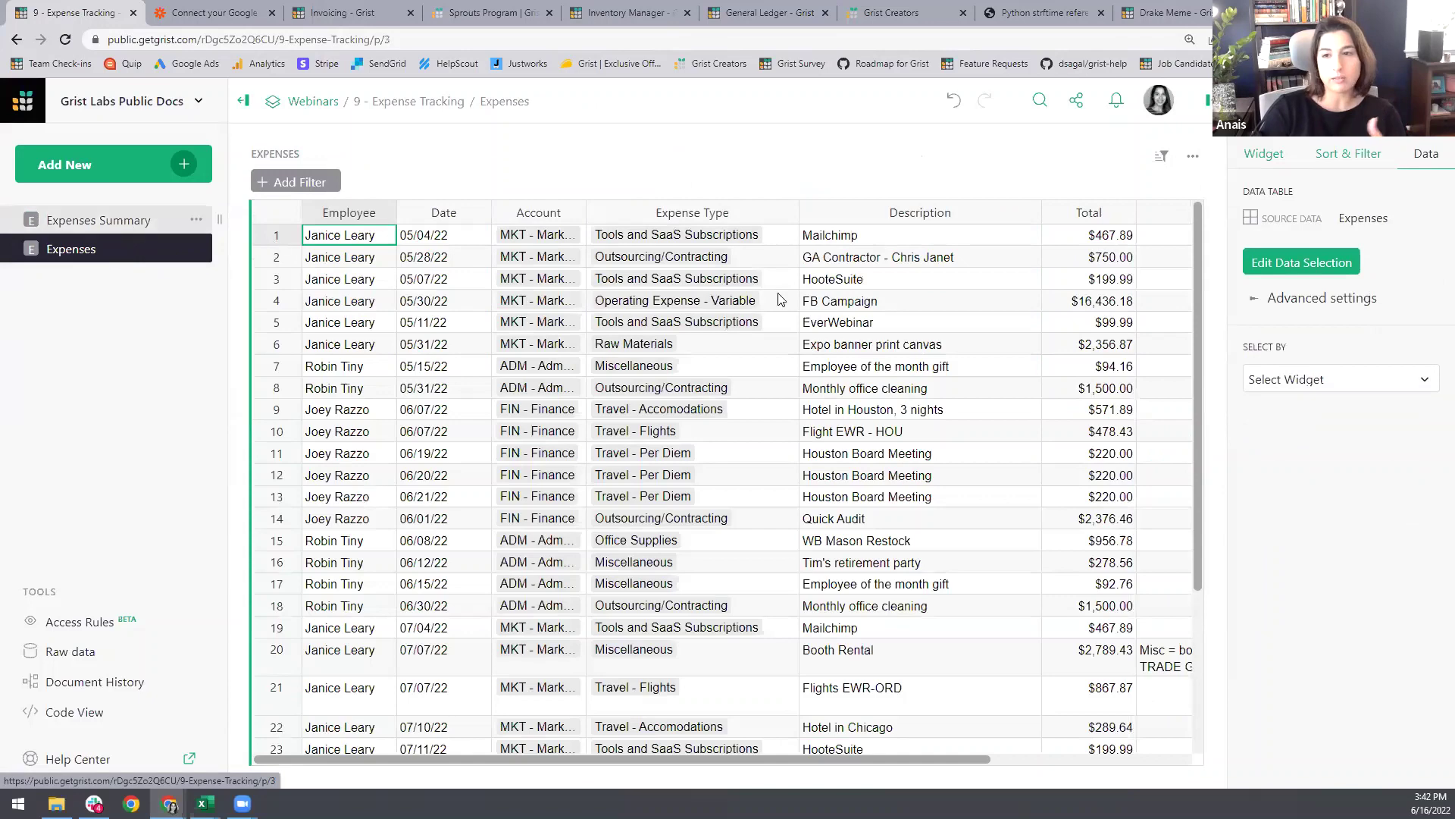
{"action": "left_click", "coordinate": [125, 223]}
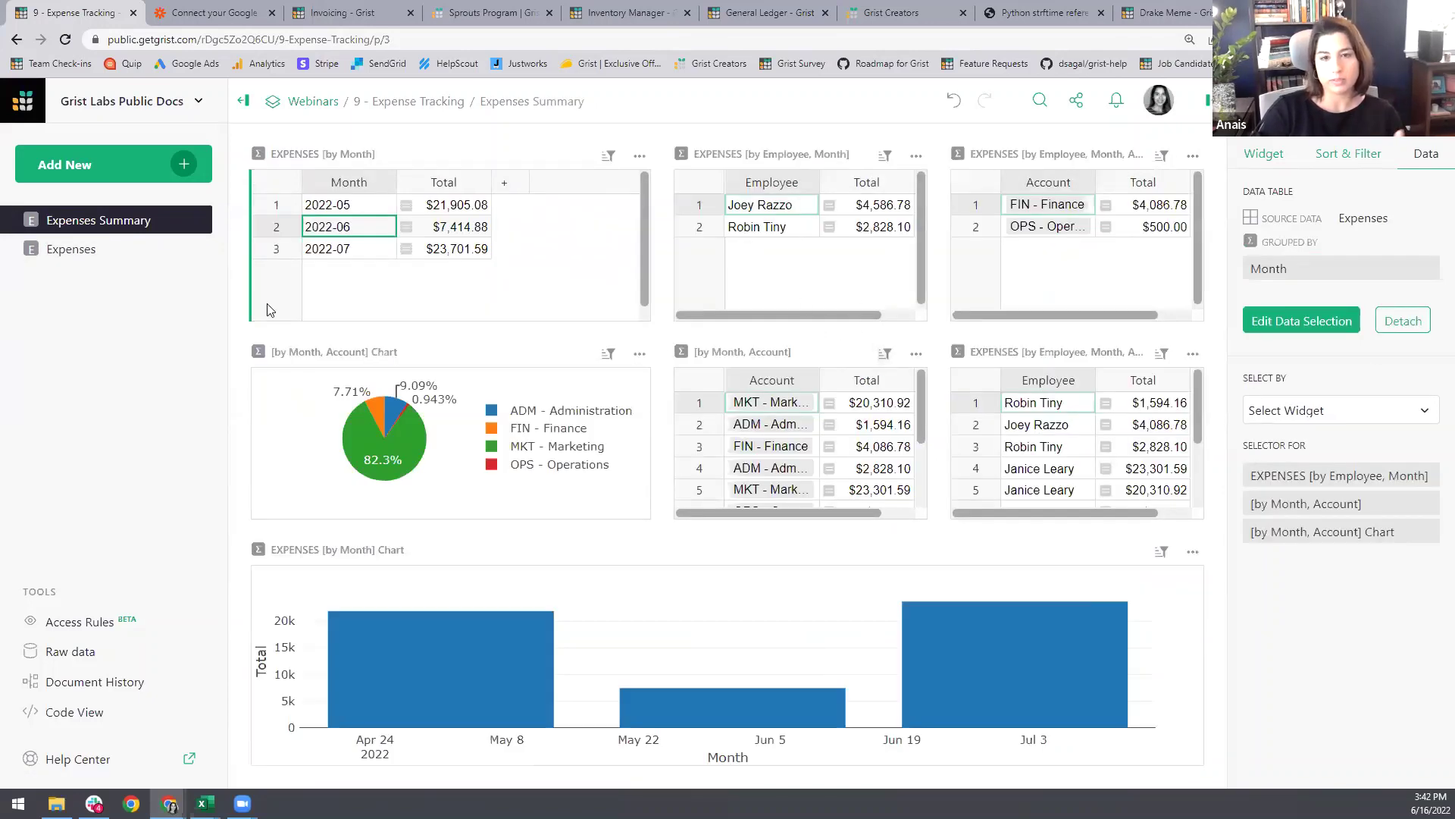
{"action": "left_click", "coordinate": [82, 256]}
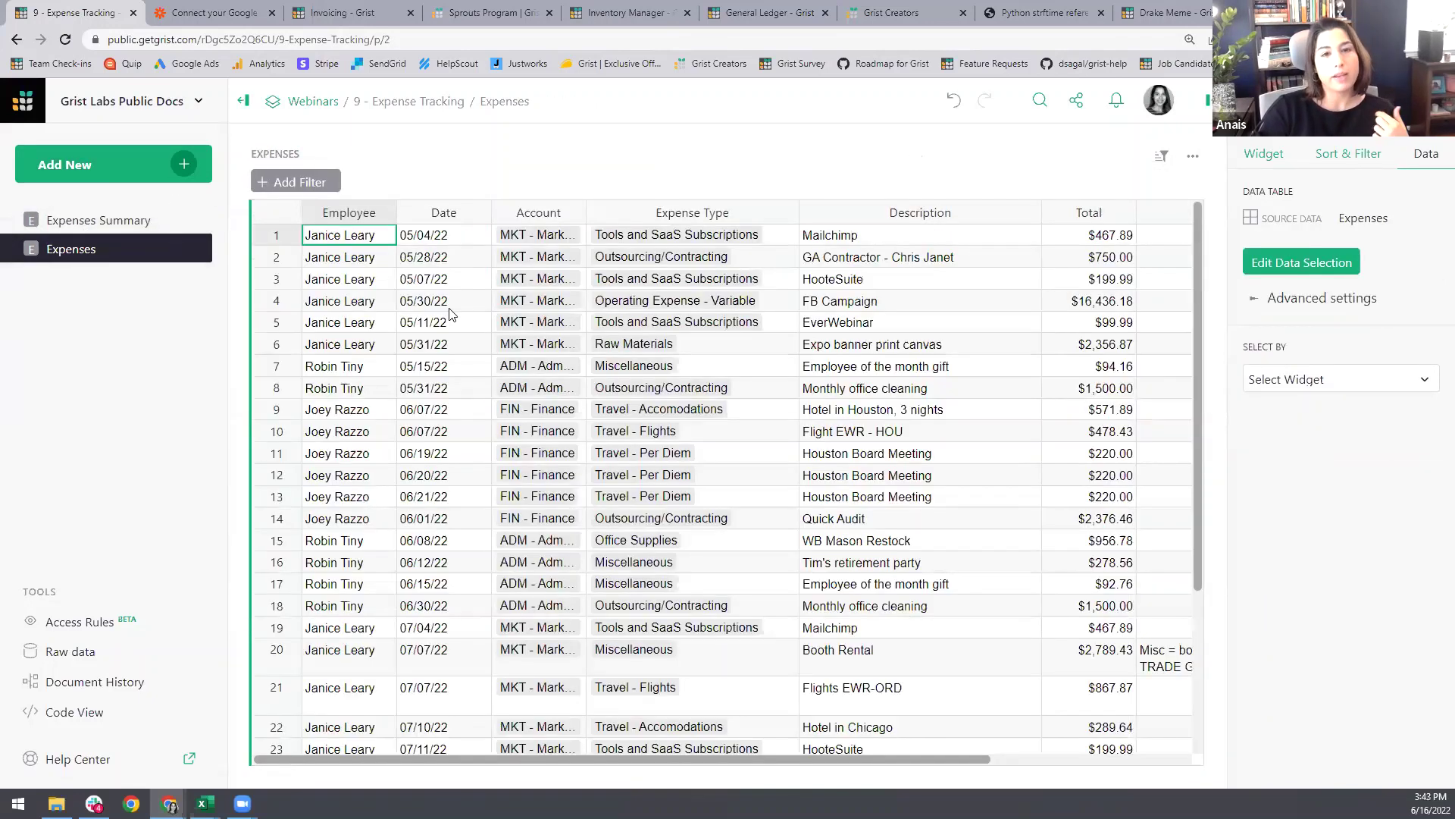
{"action": "left_click", "coordinate": [980, 351]}
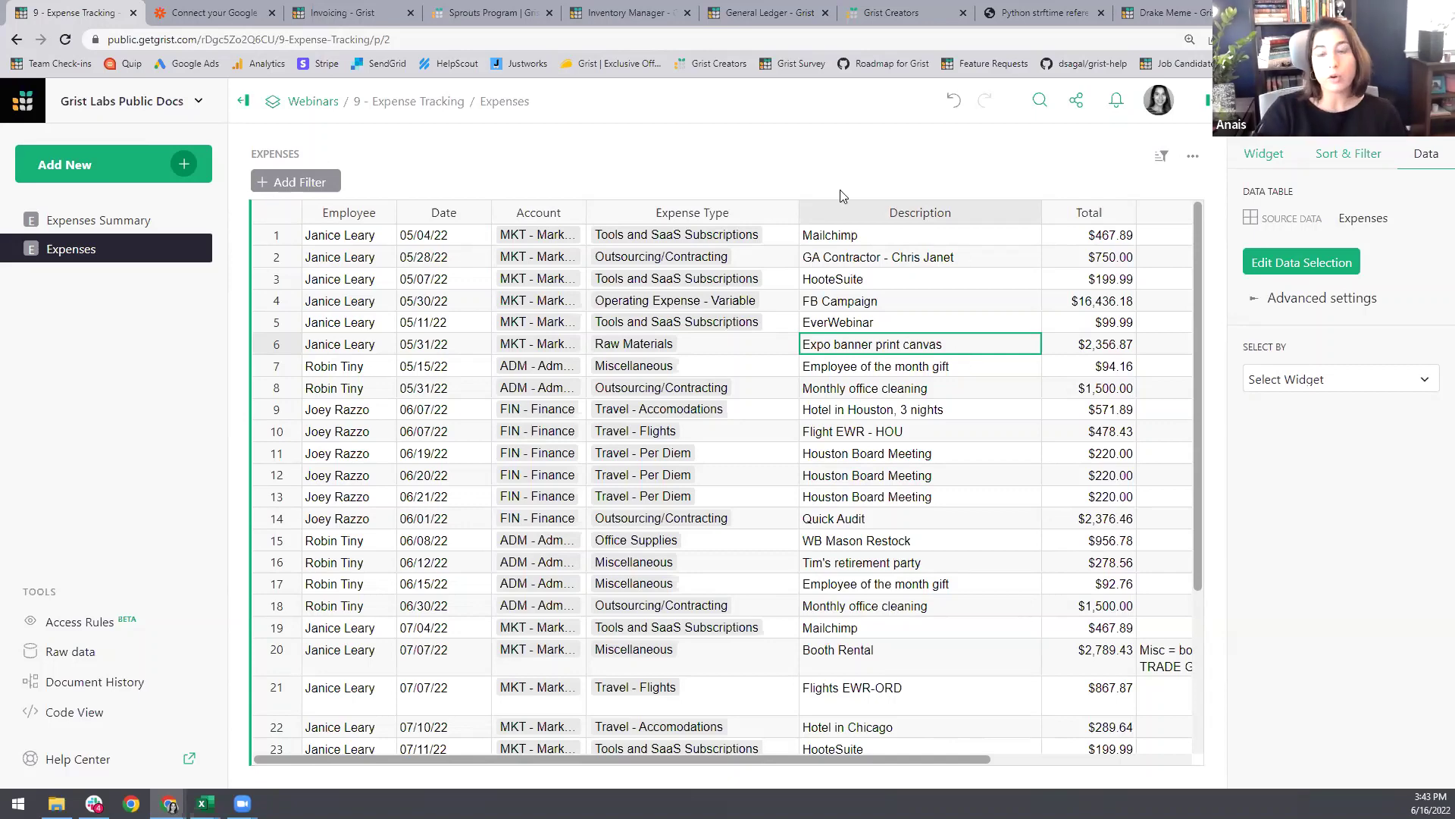
{"action": "left_click", "coordinate": [140, 224]}
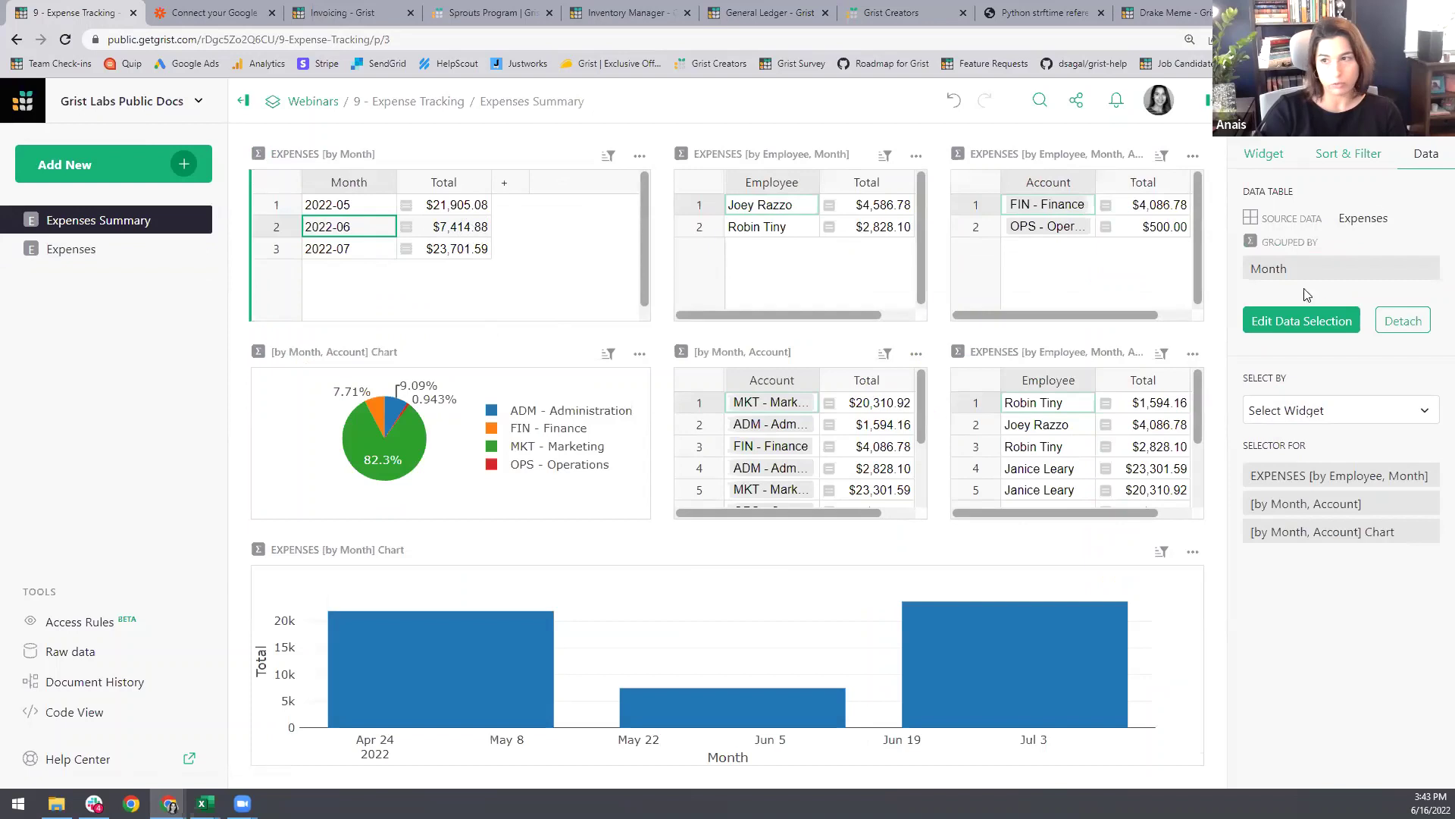
Step: Check the by-Month data selection and the by Employee, Month table's linking, then start Add Widget to Page
{"action": "left_click", "coordinate": [1295, 322]}
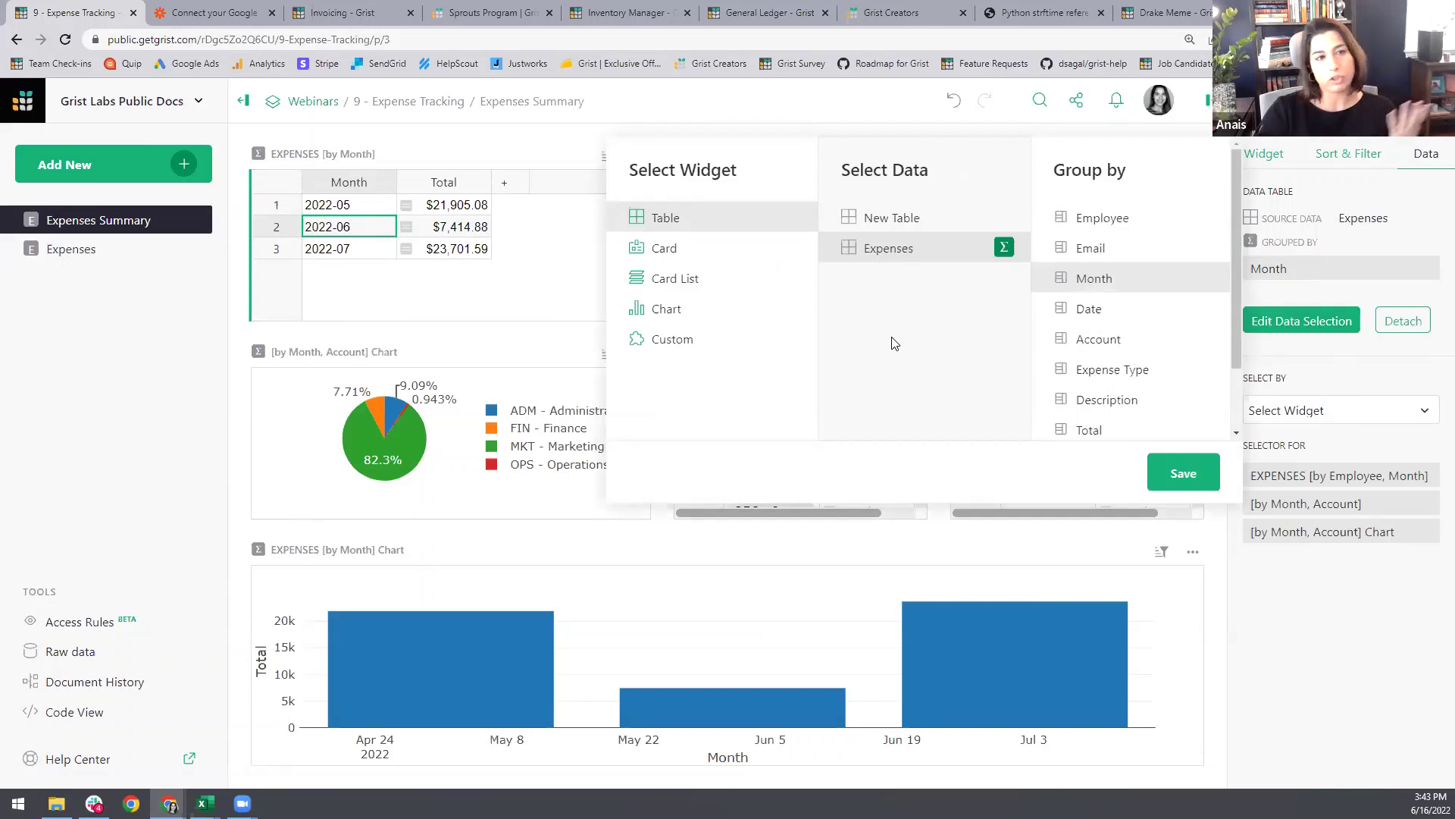
{"action": "left_click", "coordinate": [1339, 627]}
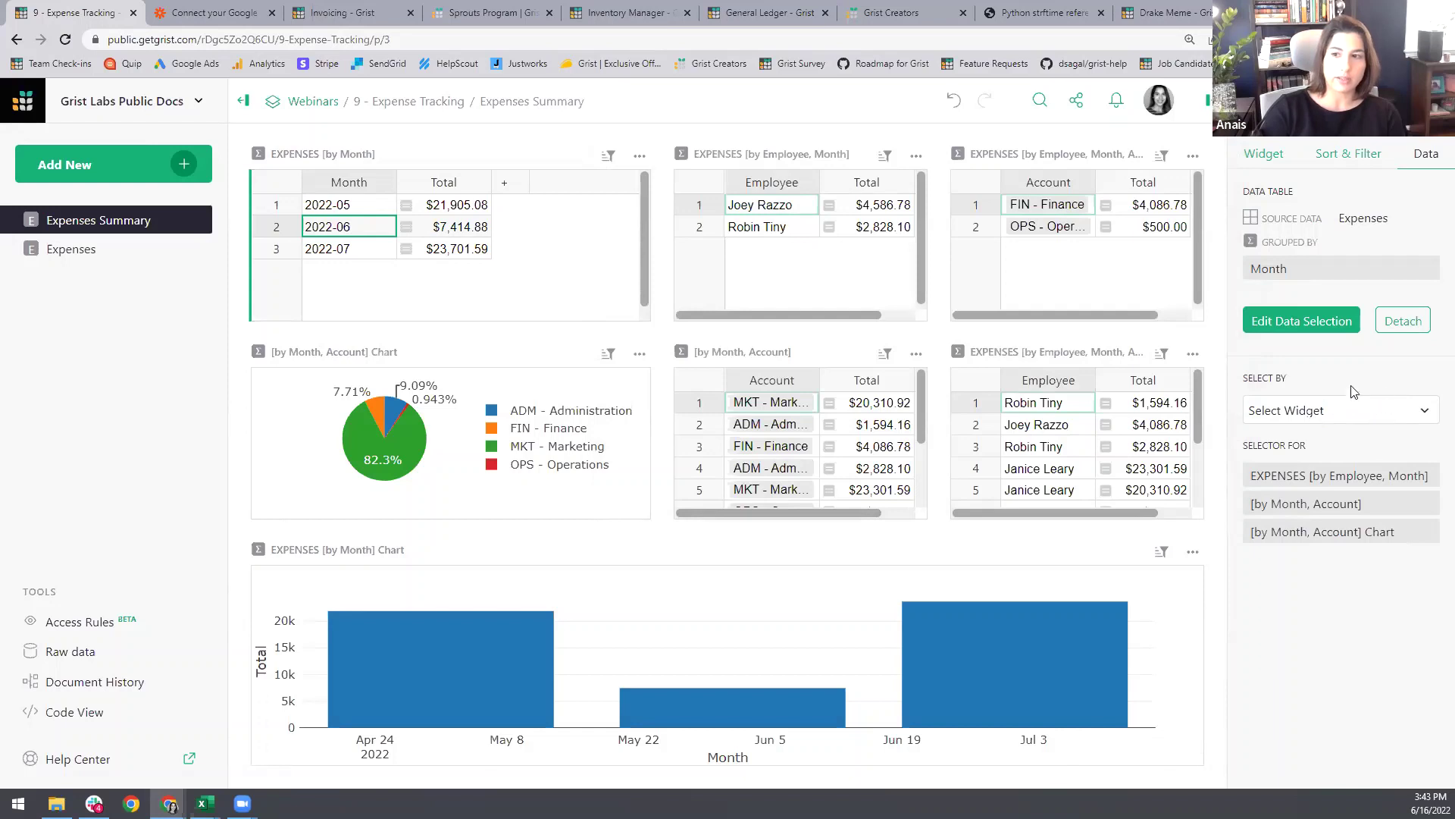
{"action": "left_click", "coordinate": [760, 269]}
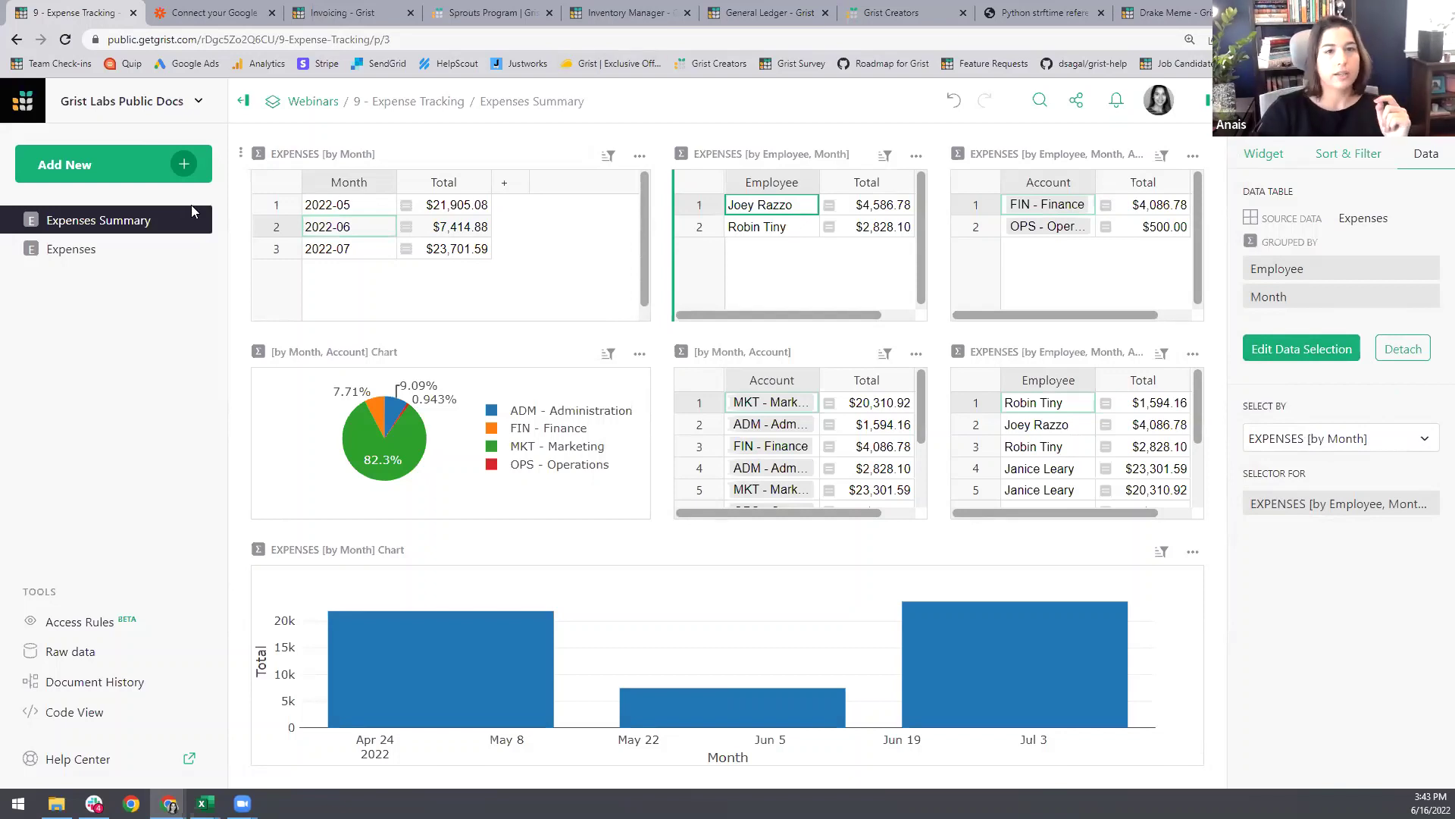
{"action": "left_click", "coordinate": [184, 164]}
{"action": "left_click", "coordinate": [155, 239]}
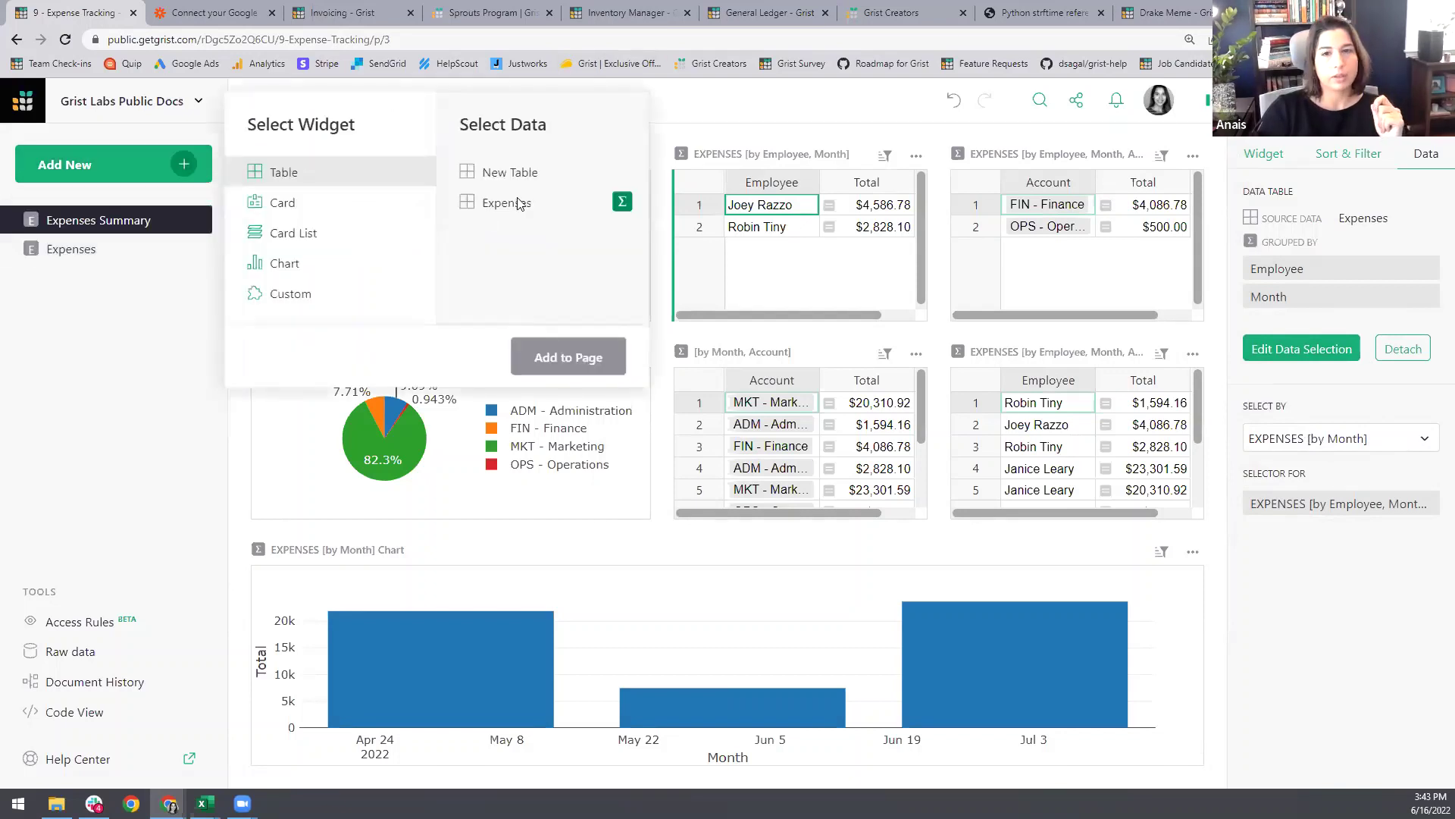
Step: Preview an Expenses summary widget grouped by Month and Account and its Select By choices, then cancel
{"action": "left_click", "coordinate": [622, 201]}
{"action": "left_click", "coordinate": [726, 235]}
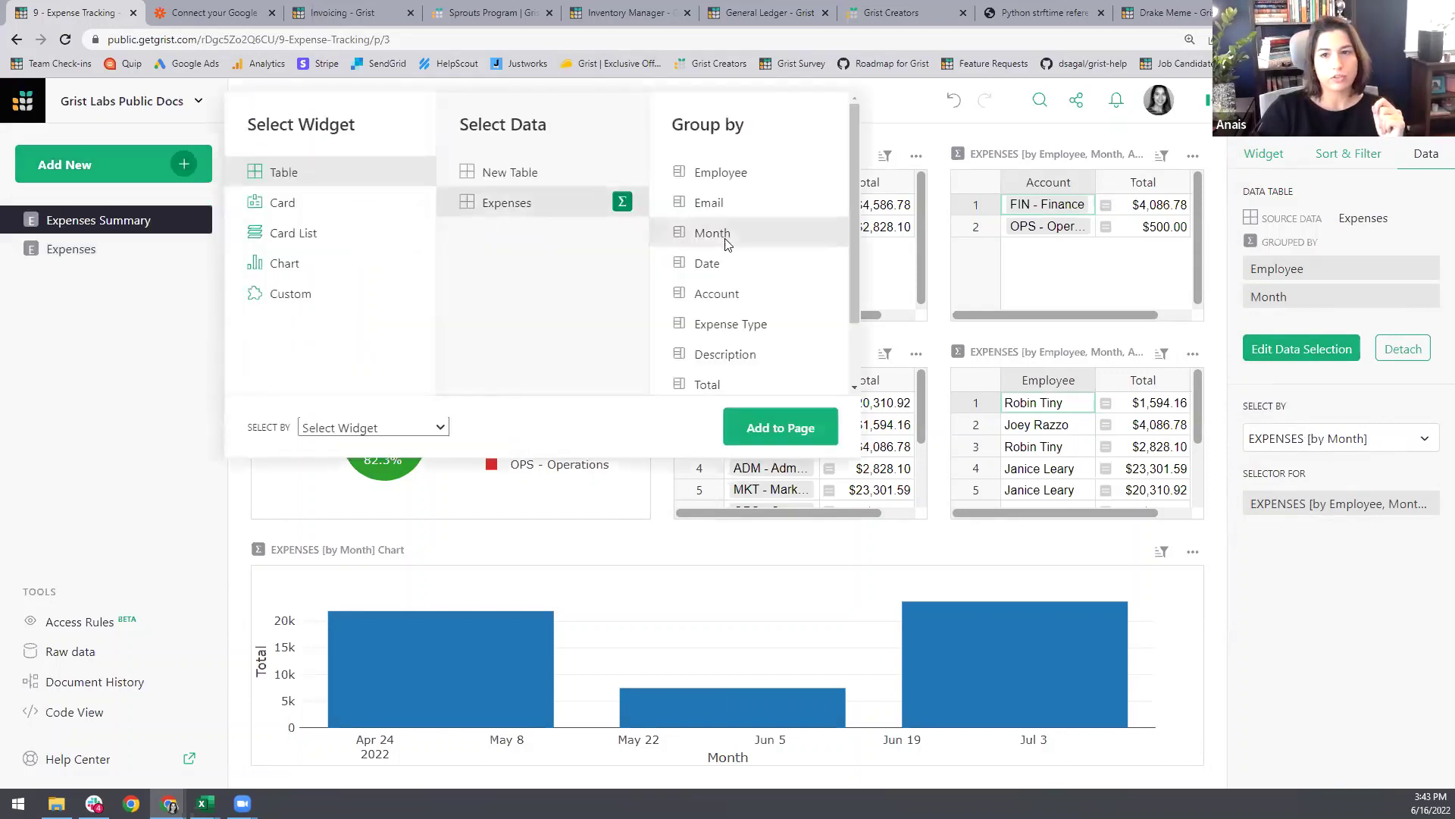
{"action": "left_click", "coordinate": [732, 299]}
{"action": "left_click", "coordinate": [448, 427]}
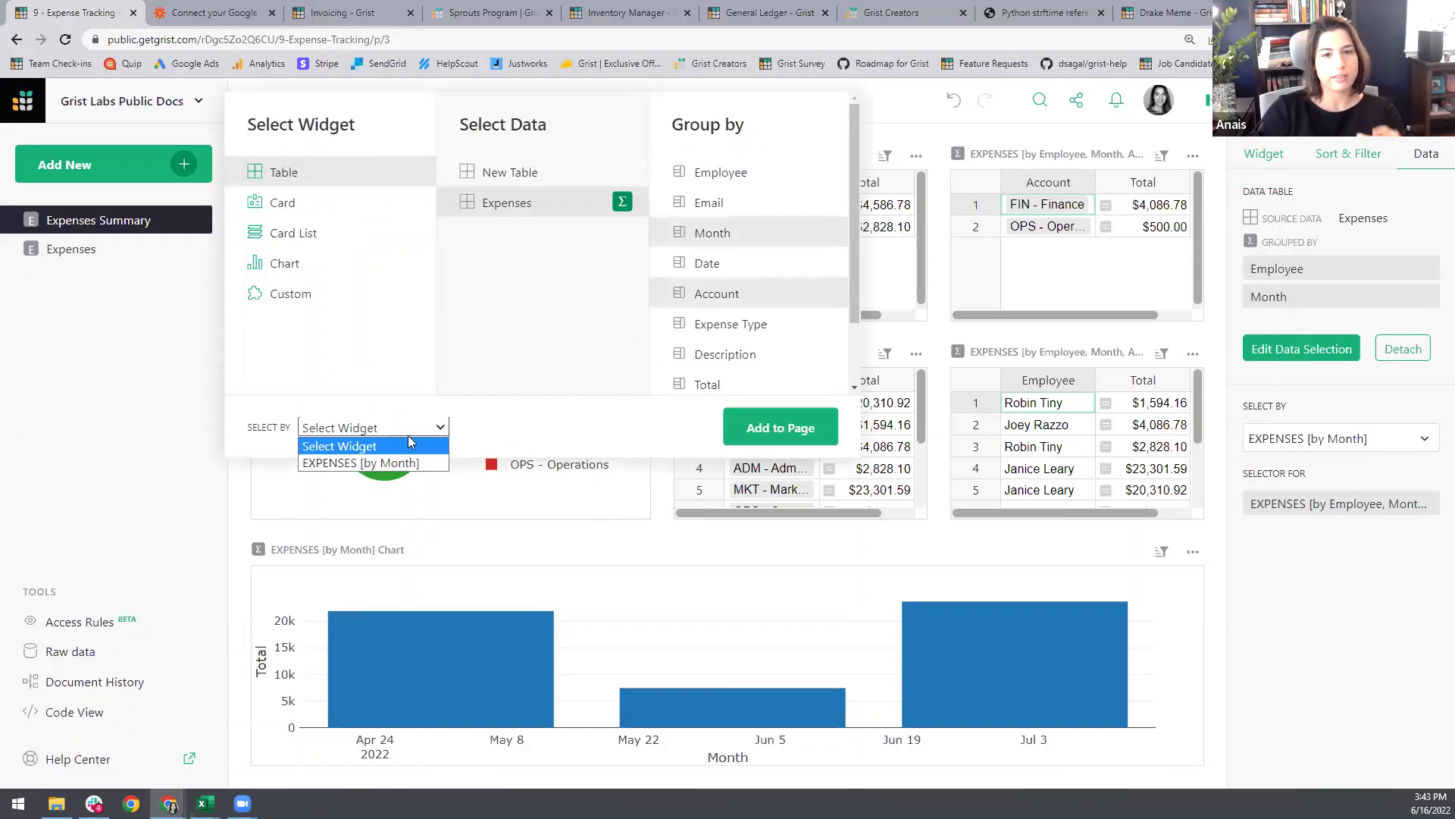
{"action": "left_click", "coordinate": [542, 423]}
{"action": "left_click", "coordinate": [188, 422]}
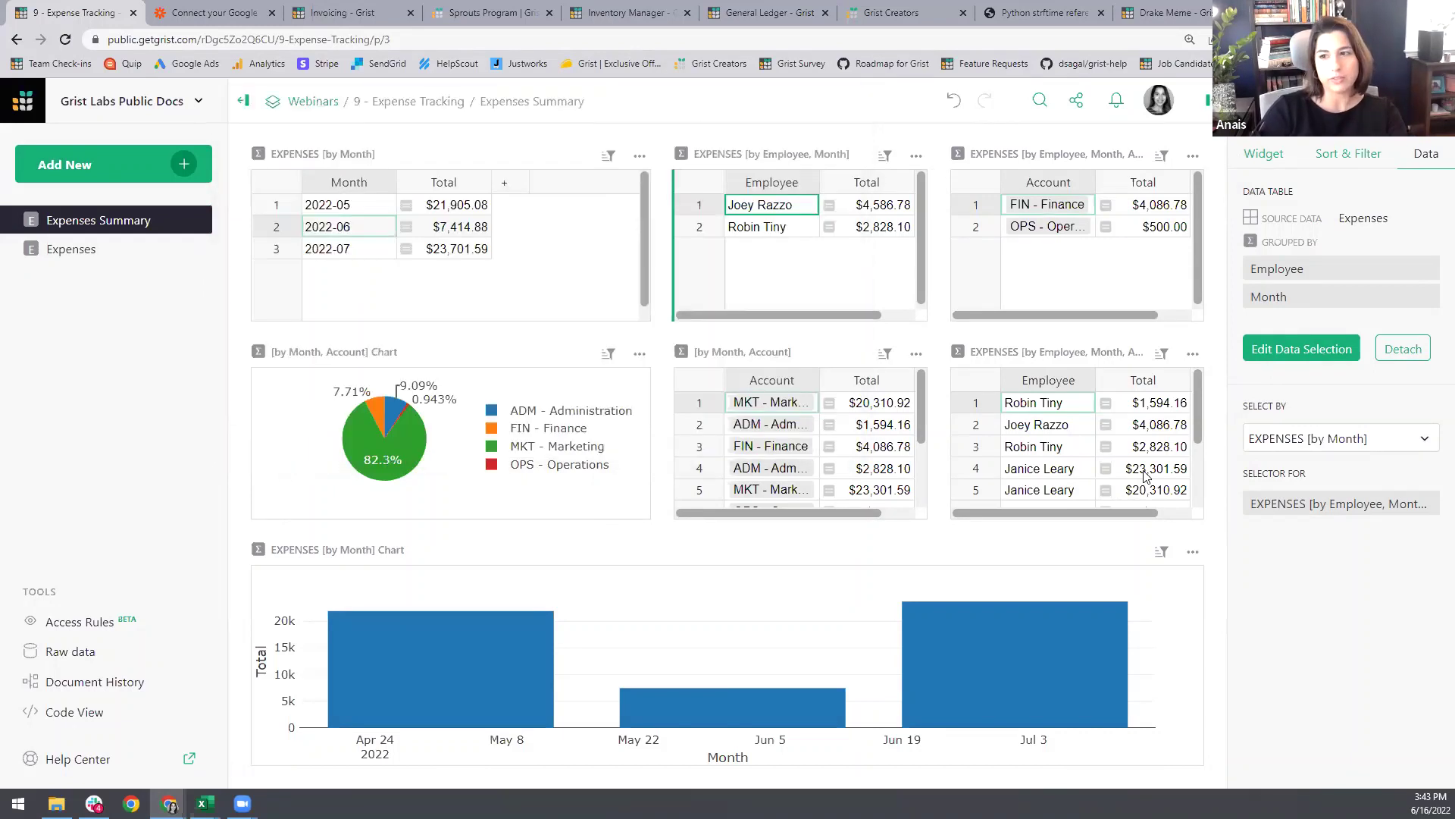
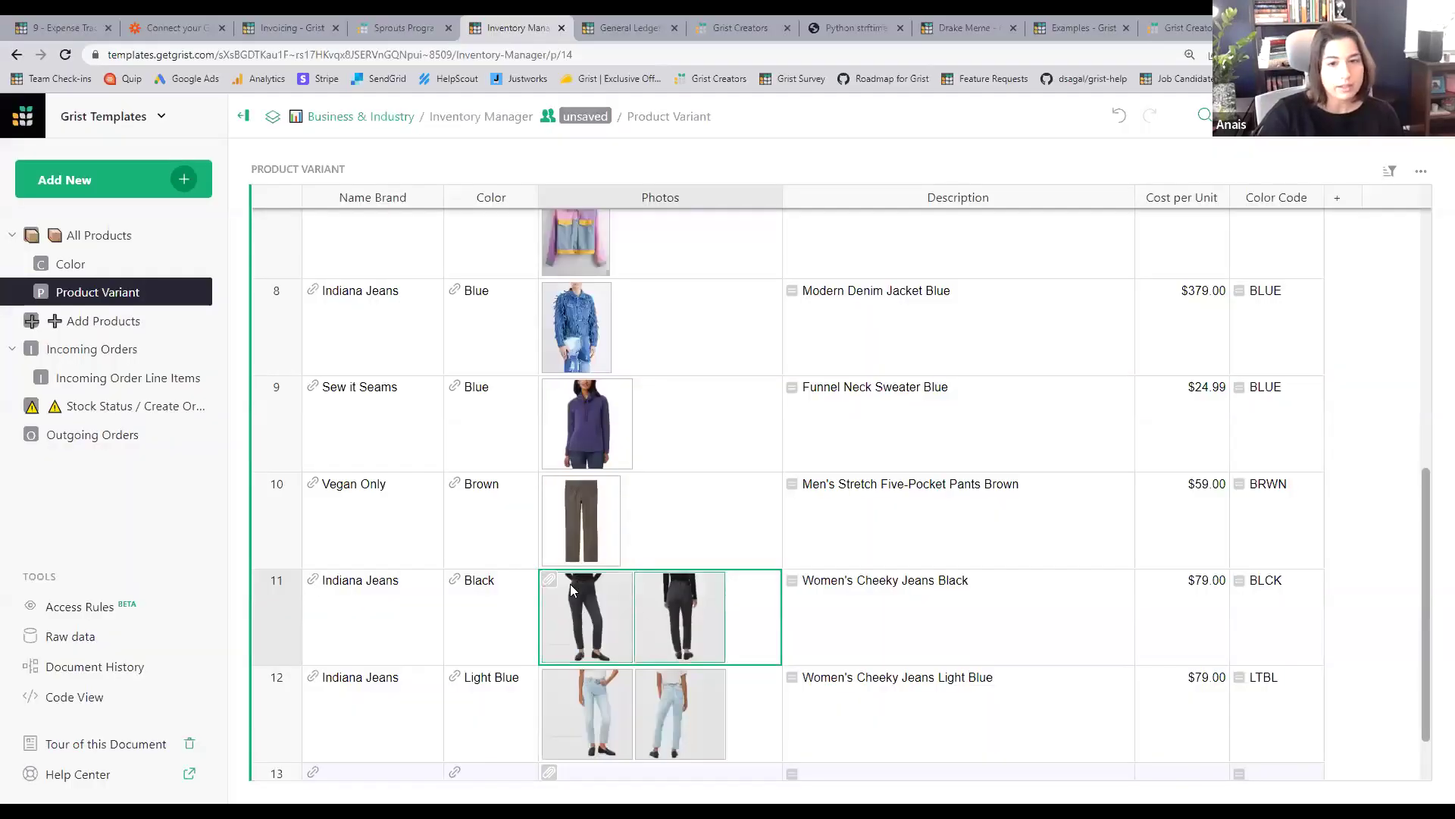
{"action": "left_click", "coordinate": [604, 616]}
{"action": "left_click", "coordinate": [1417, 448]}
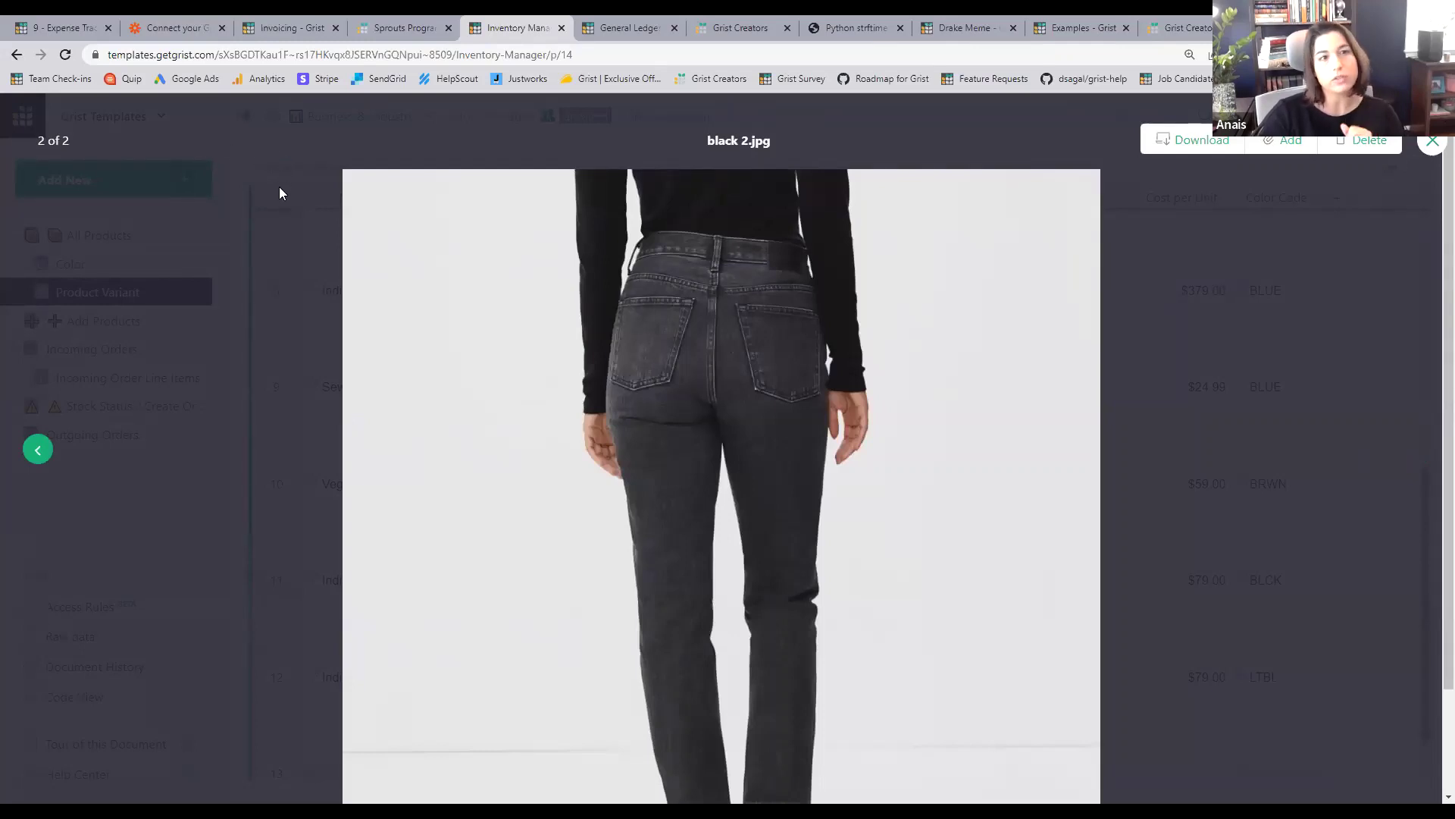
{"action": "left_click", "coordinate": [281, 184]}
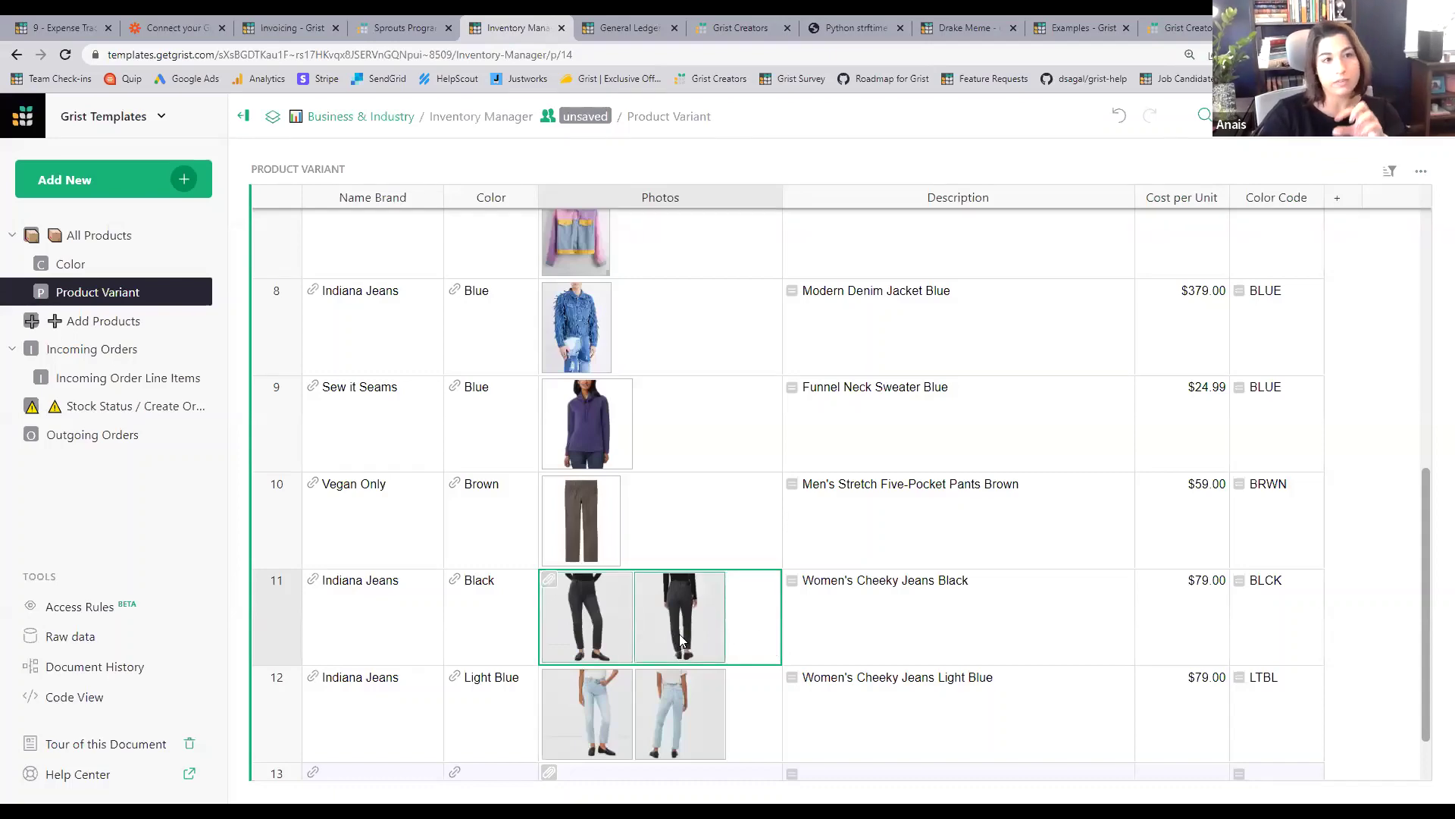
{"action": "left_click", "coordinate": [591, 634]}
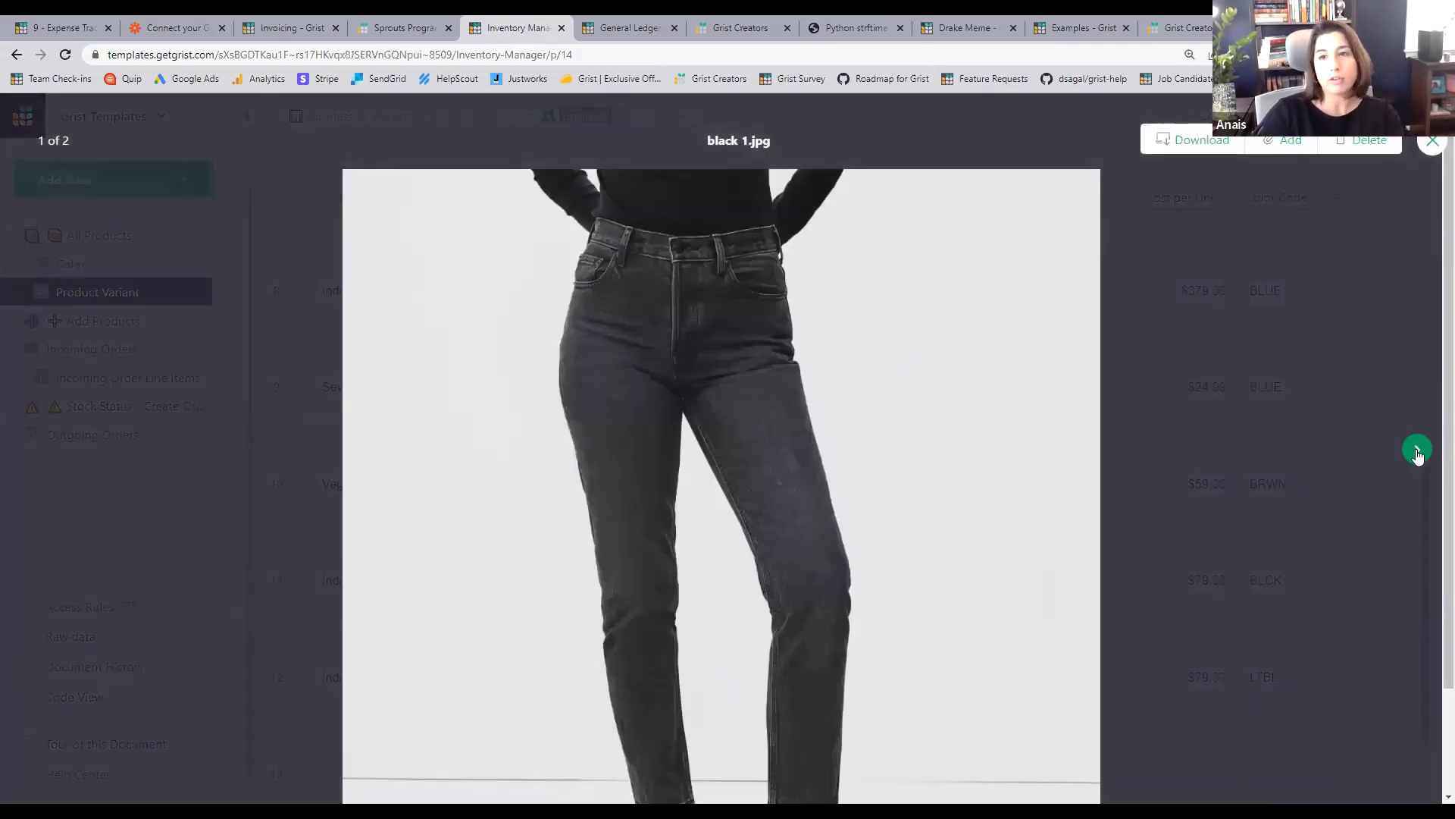
{"action": "key", "text": "Right"}
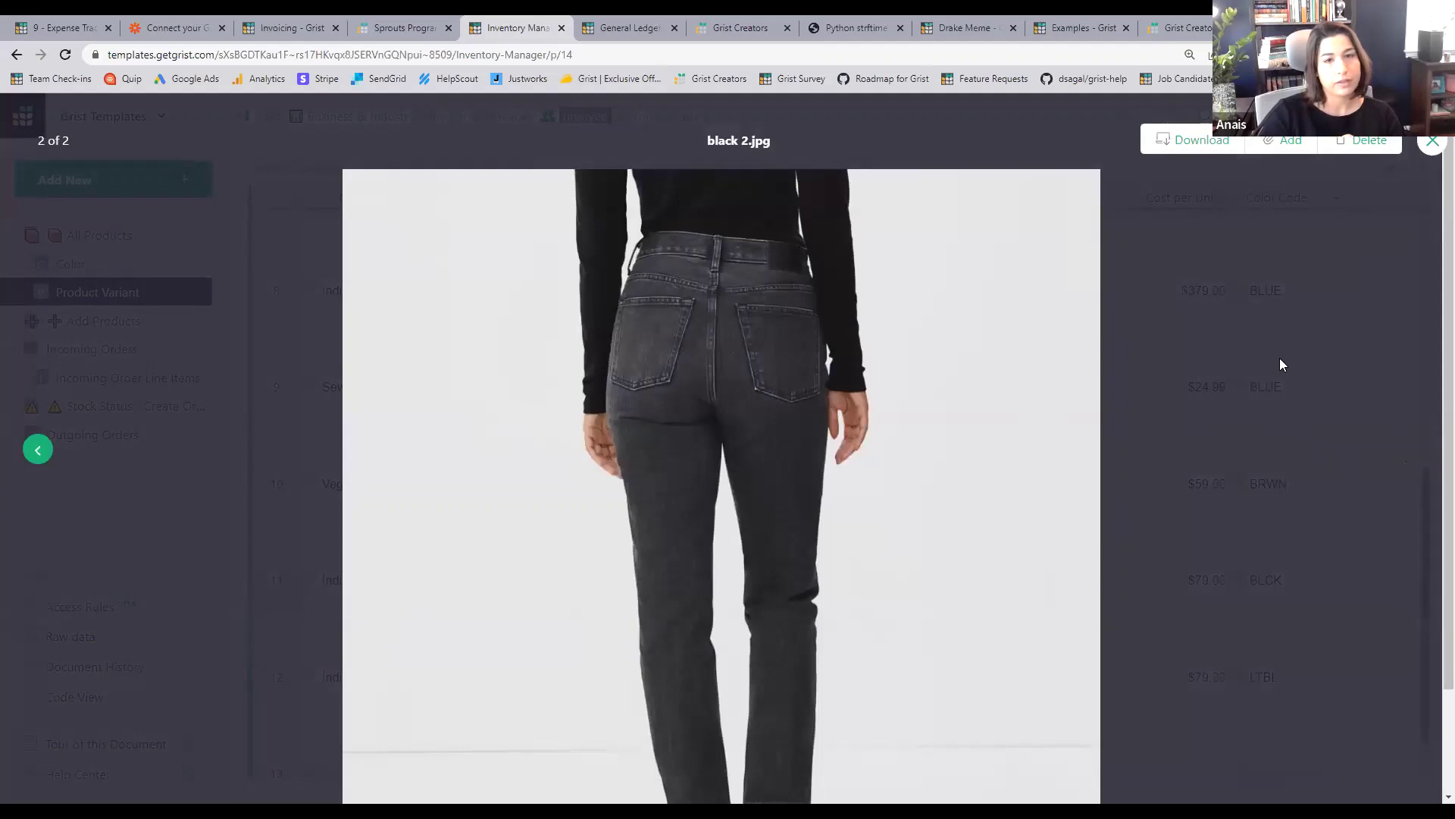
{"action": "left_click", "coordinate": [1278, 359]}
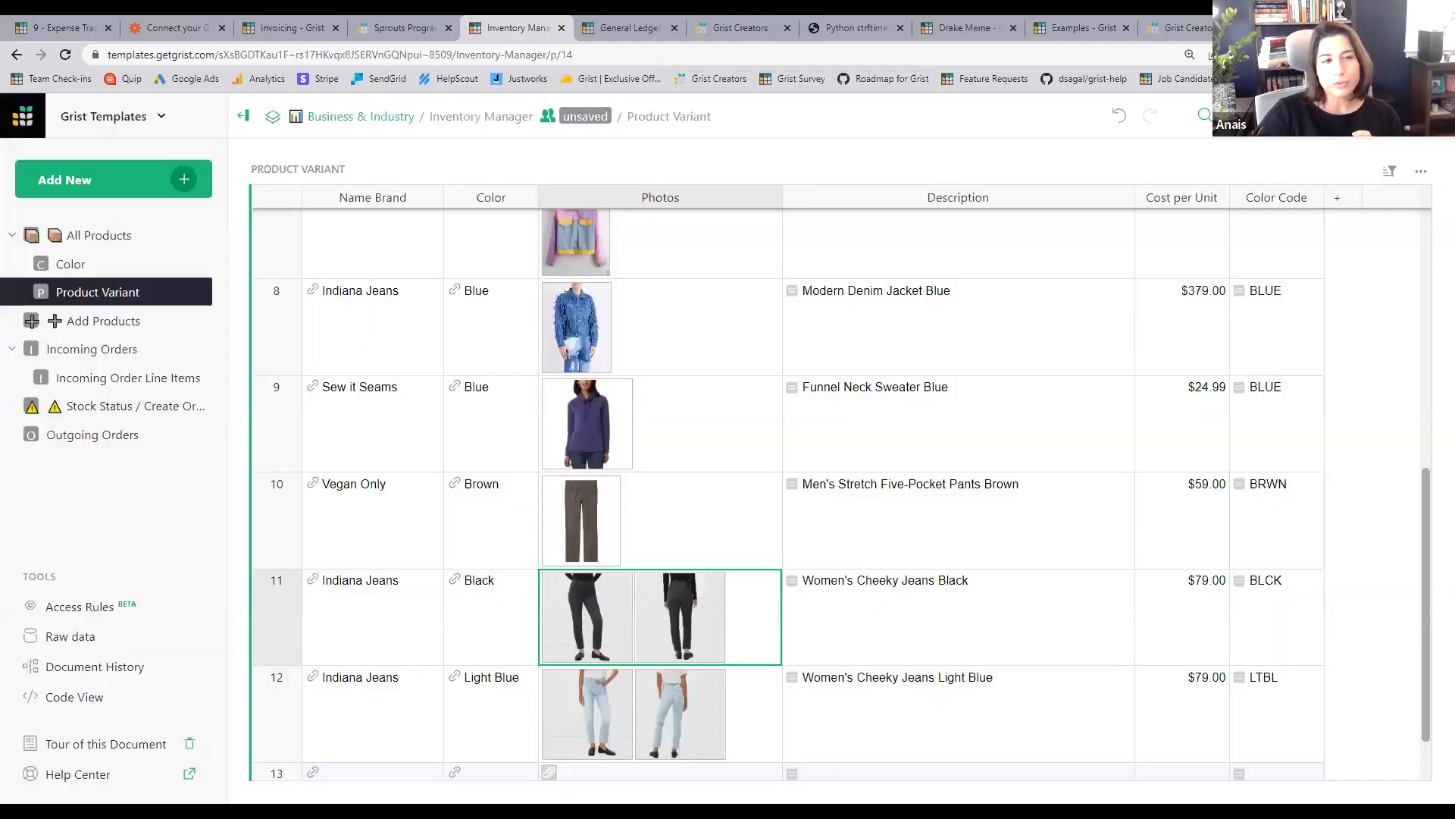